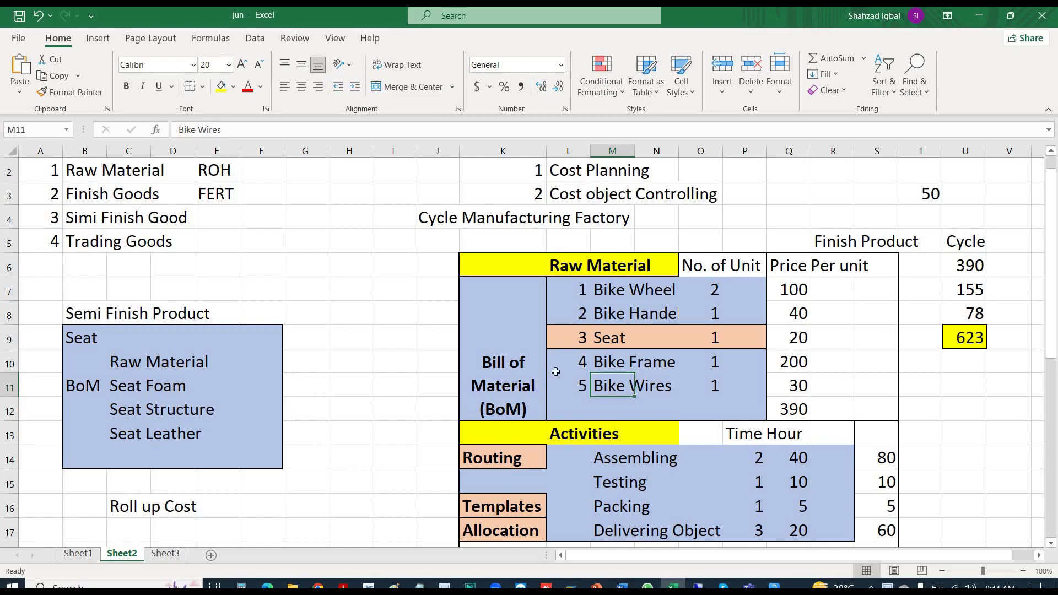
- Enter Bike in cell L5 above the Raw Material heading and fill the cell with light orange
click(608, 339)
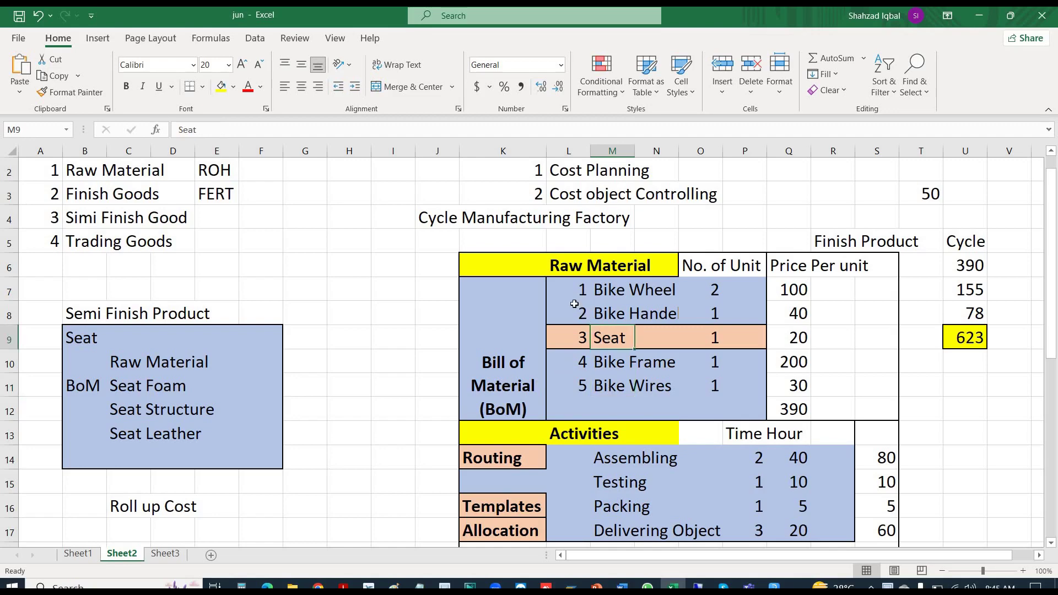
click(575, 243)
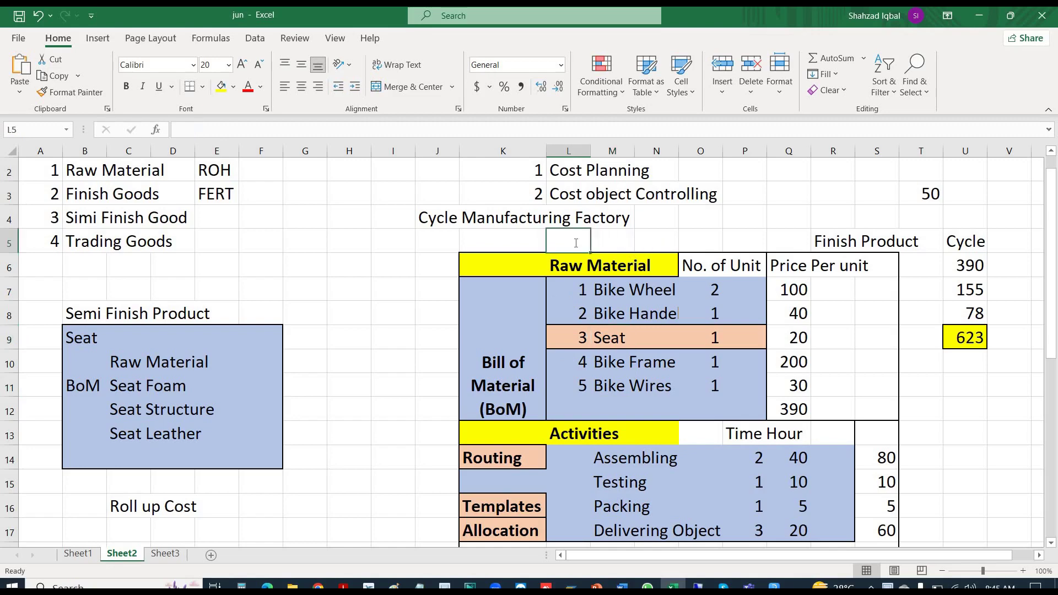
text(Bike)
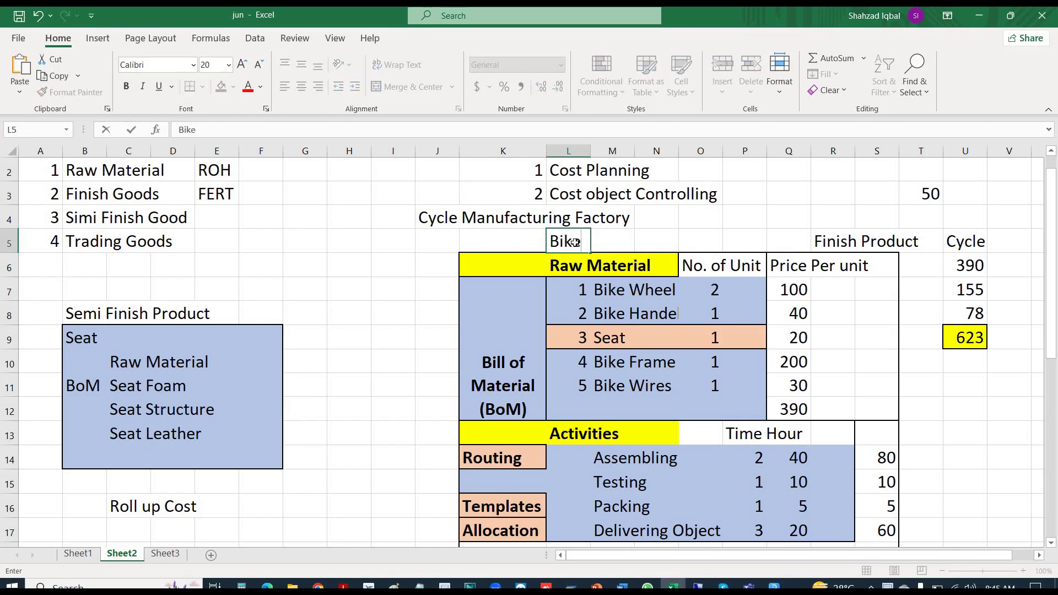
key(ctrl+Return)
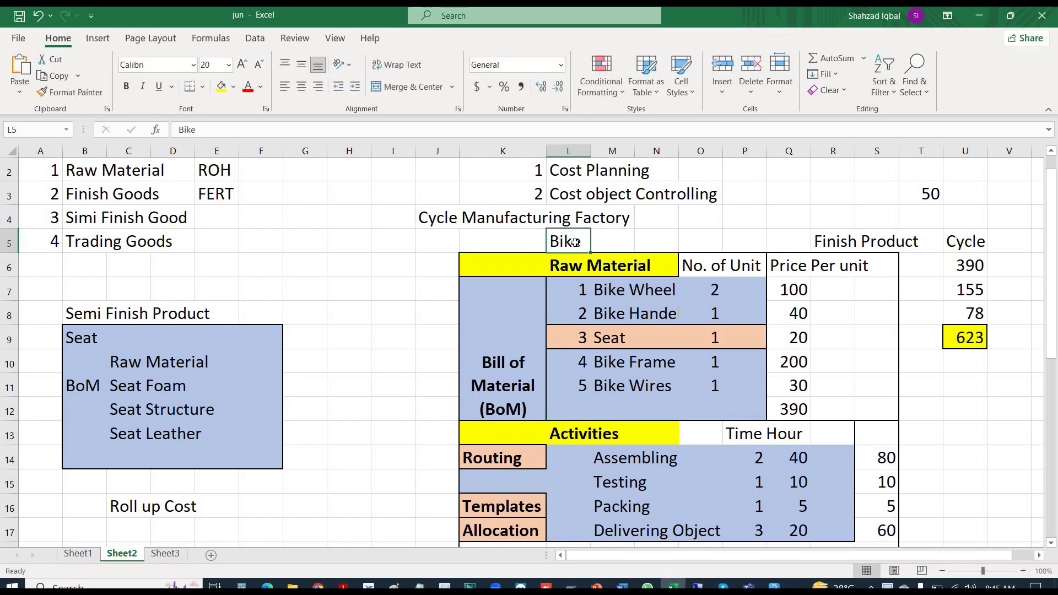
click(222, 89)
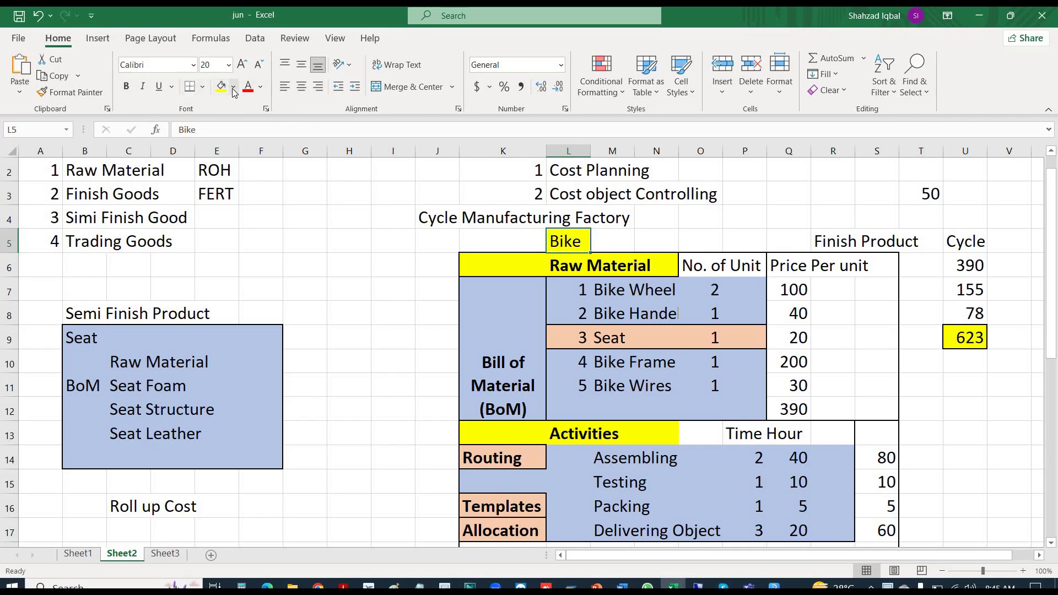
click(234, 88)
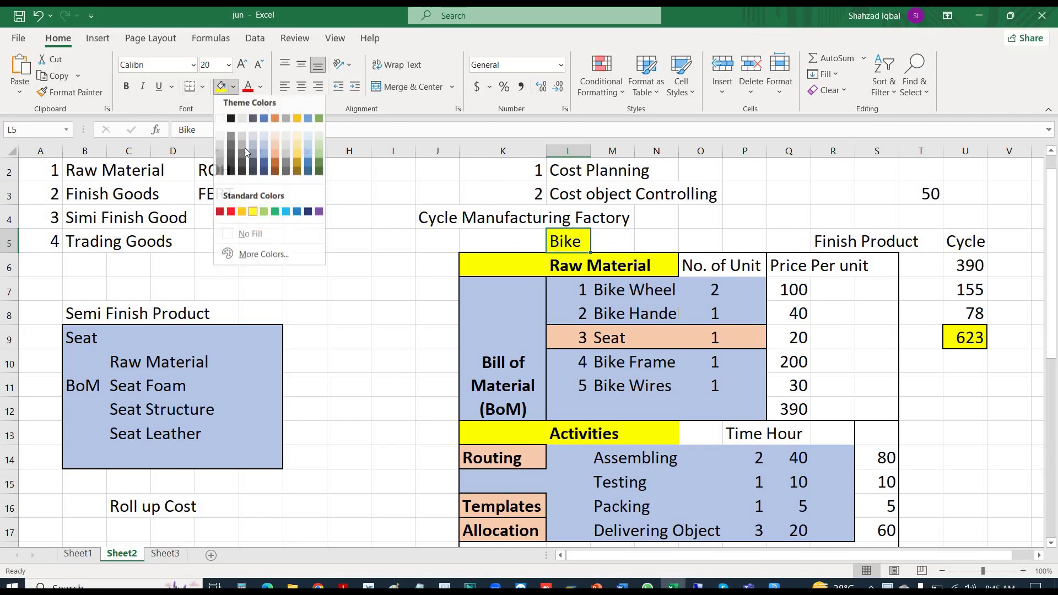
click(274, 146)
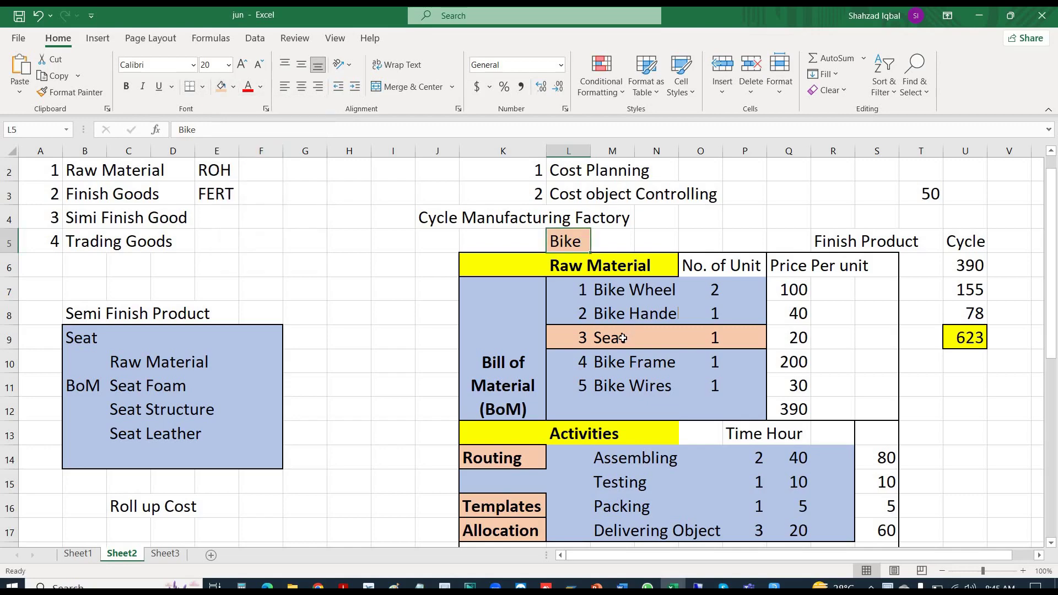
click(623, 338)
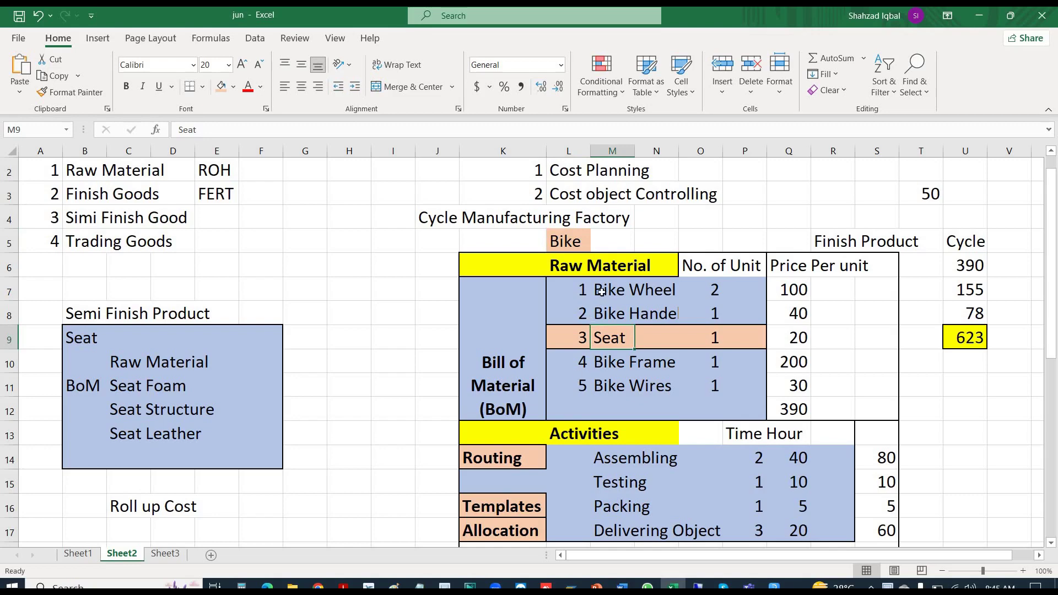
drag(601, 291, 612, 389)
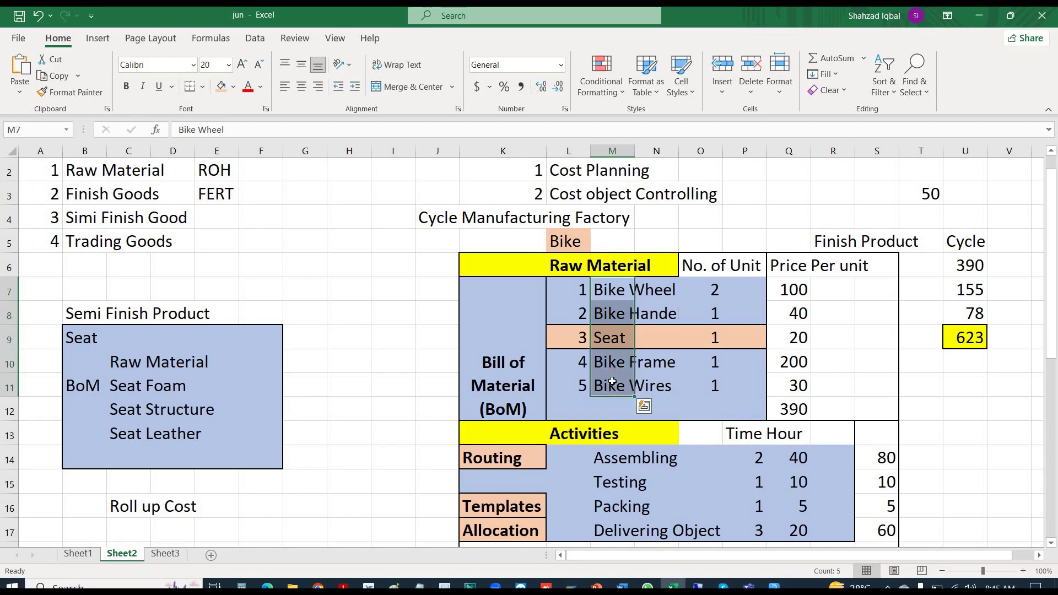
click(616, 335)
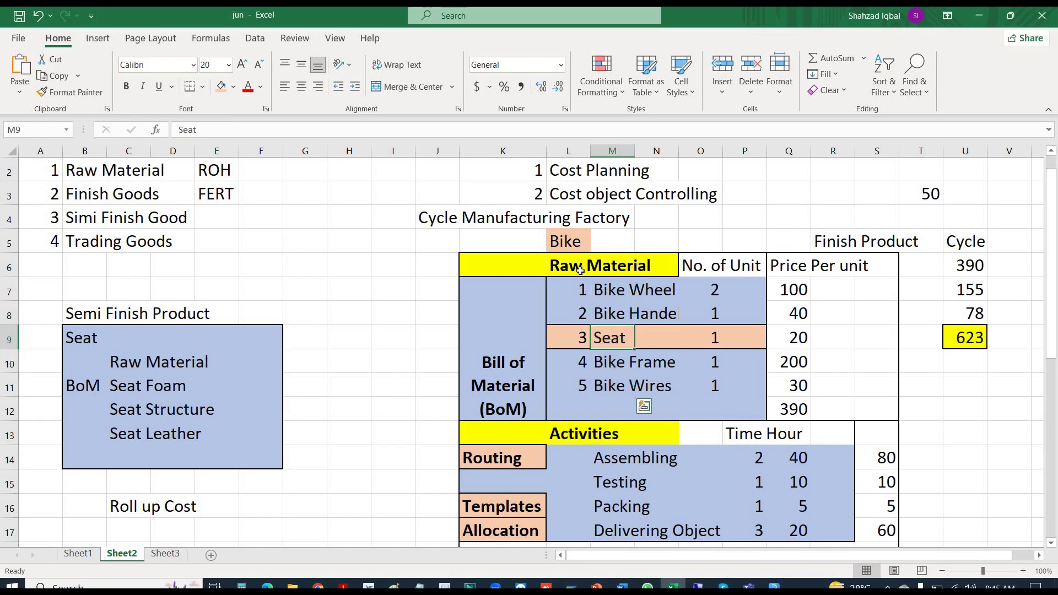
click(570, 244)
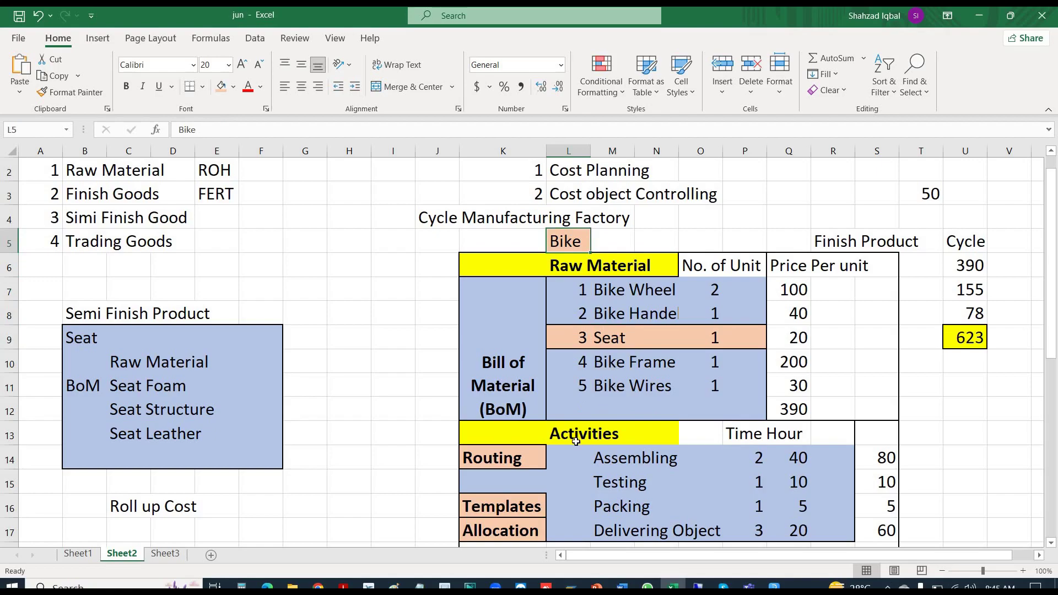
- Switch to SAP, leave the Materials List for the SAP Easy Access screen and expand Logistics
key(alt+Tab)
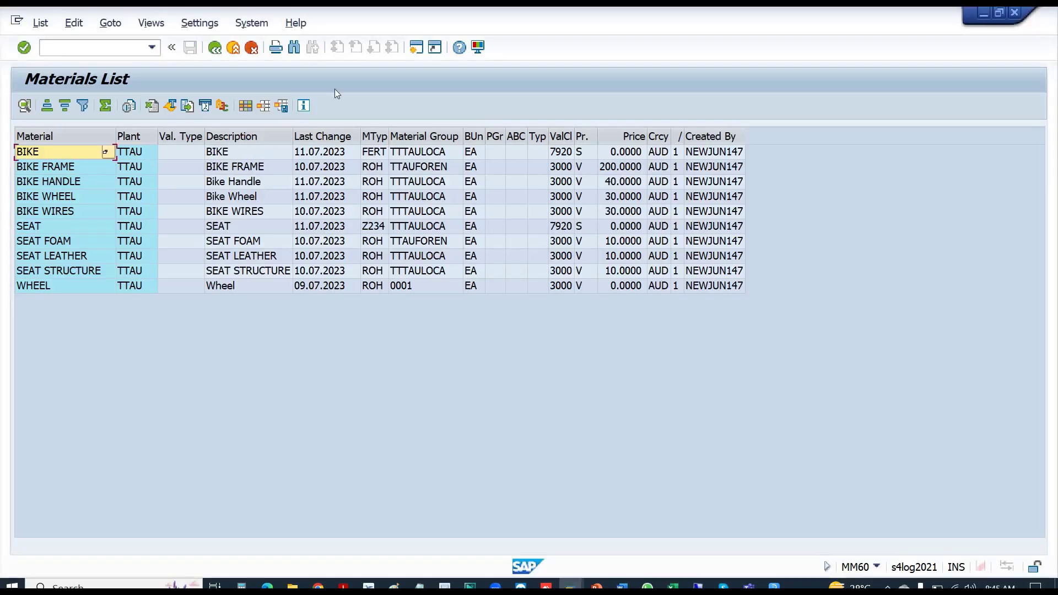
click(234, 49)
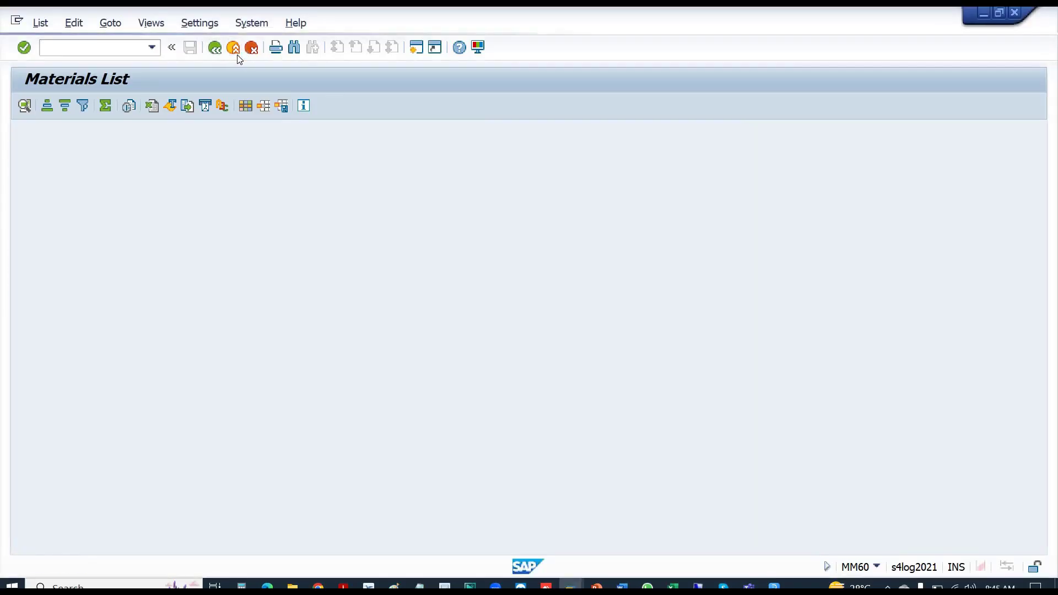
click(234, 49)
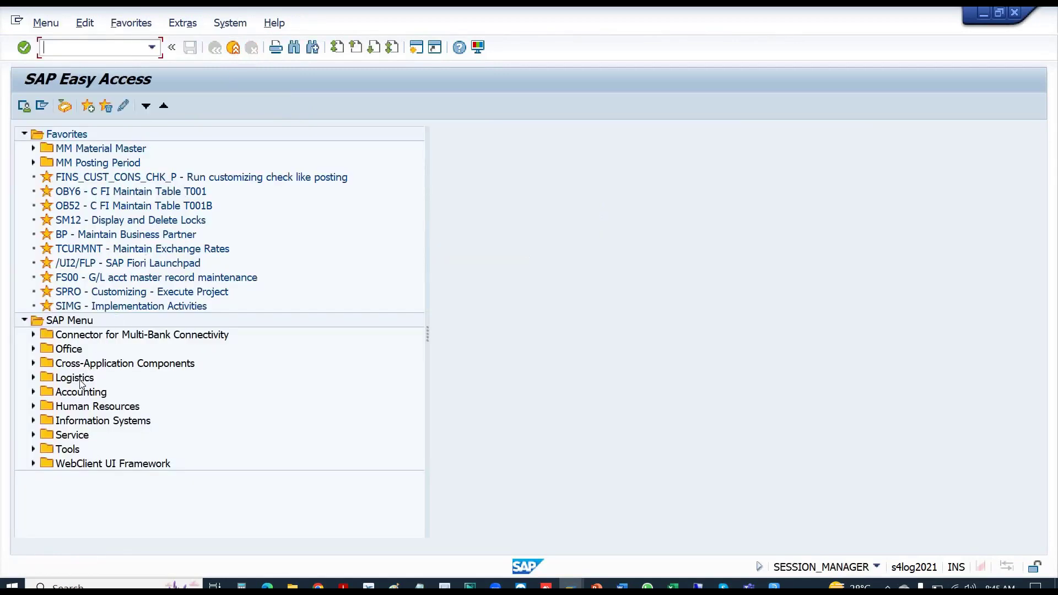
double_click(77, 379)
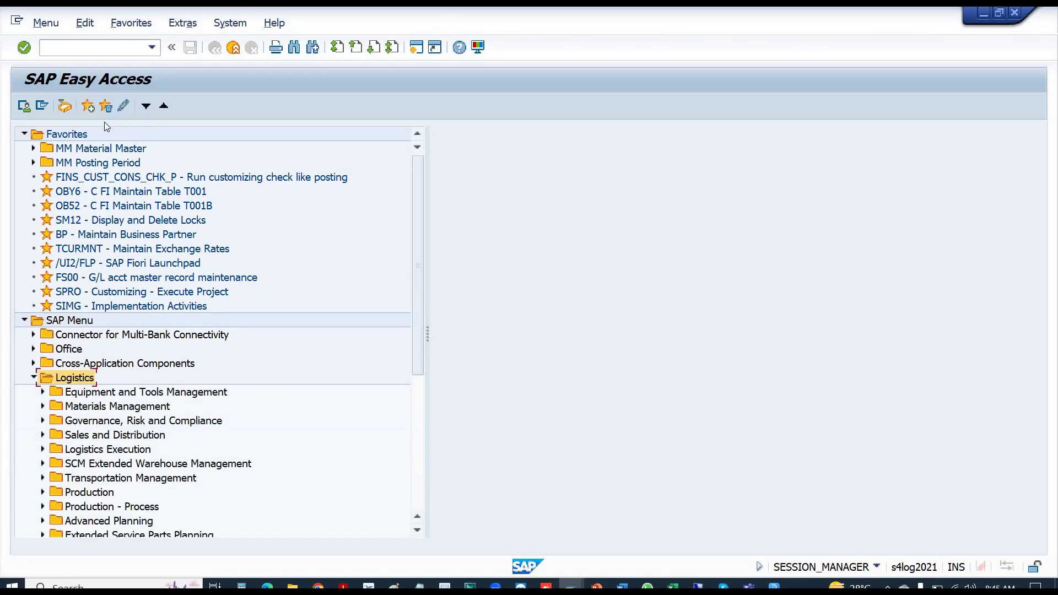
- Set SAP Easy Access to display favorites at the end of the list
click(184, 24)
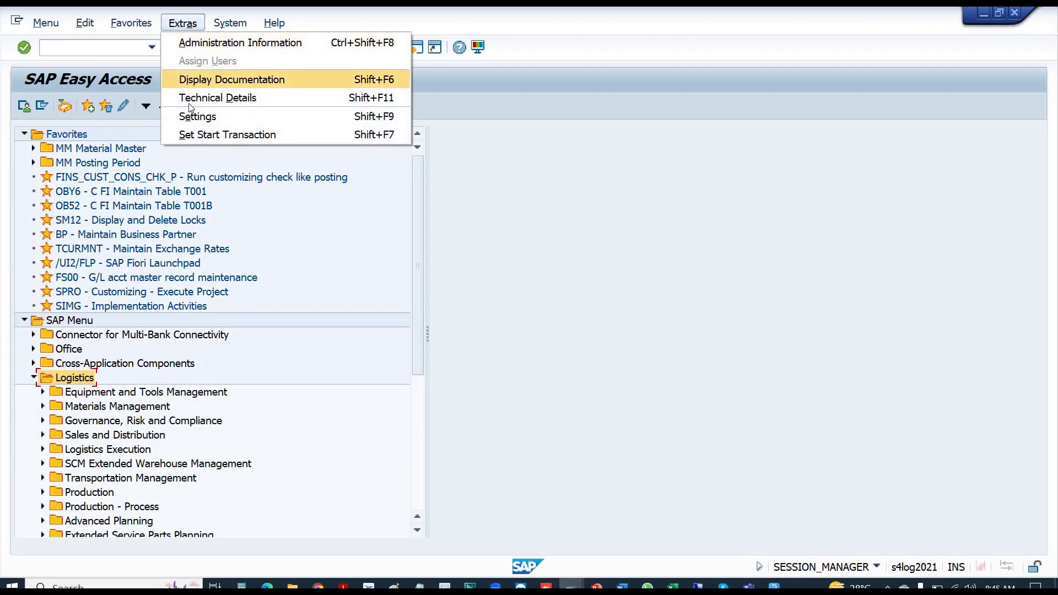
click(188, 124)
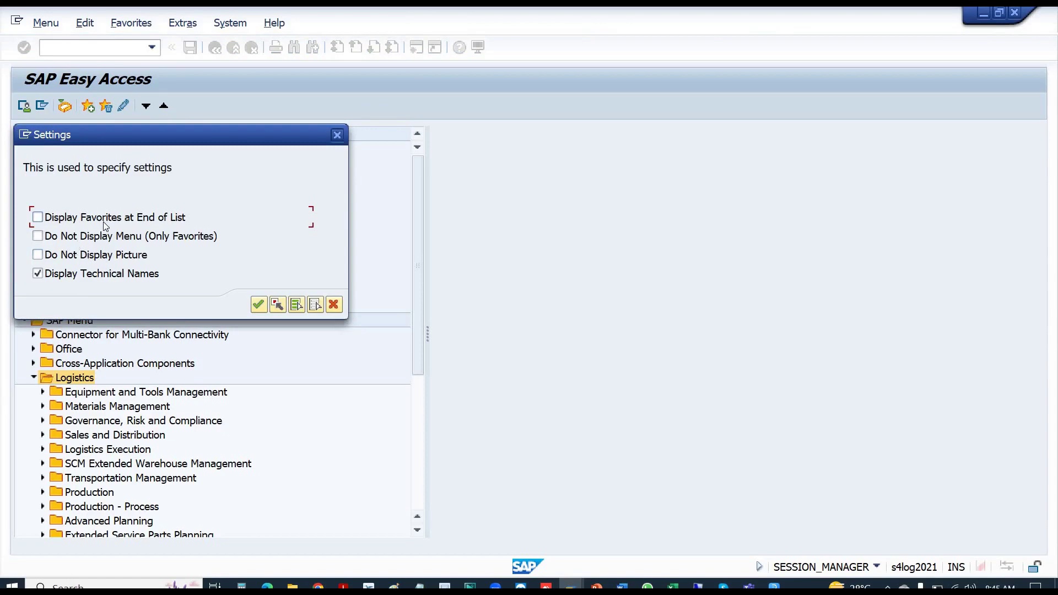
key(Return)
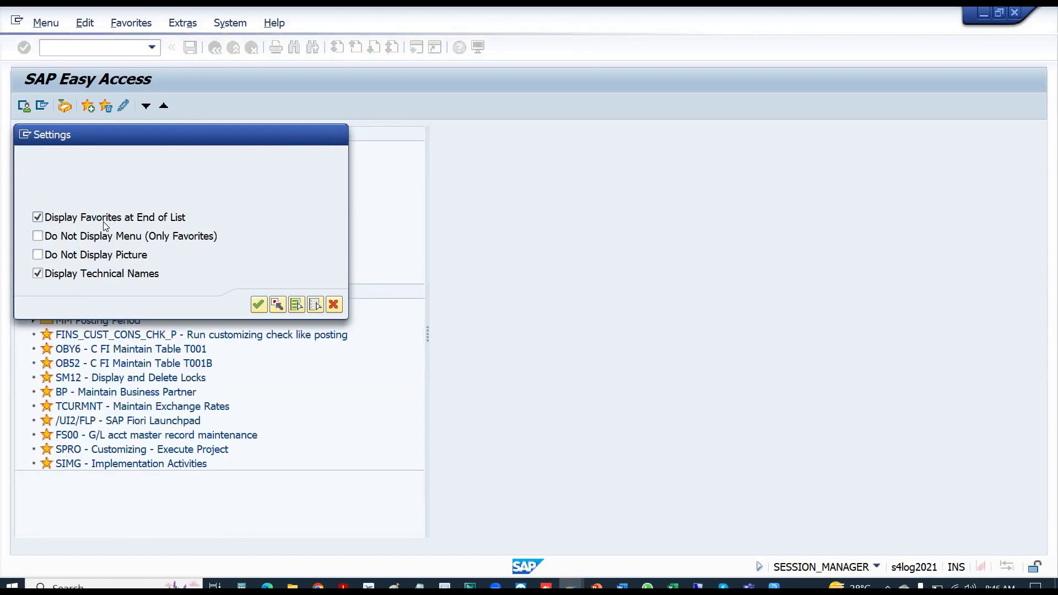
- Open transaction CS01 for creating a material BOM from the Logistics production master data
double_click(71, 195)
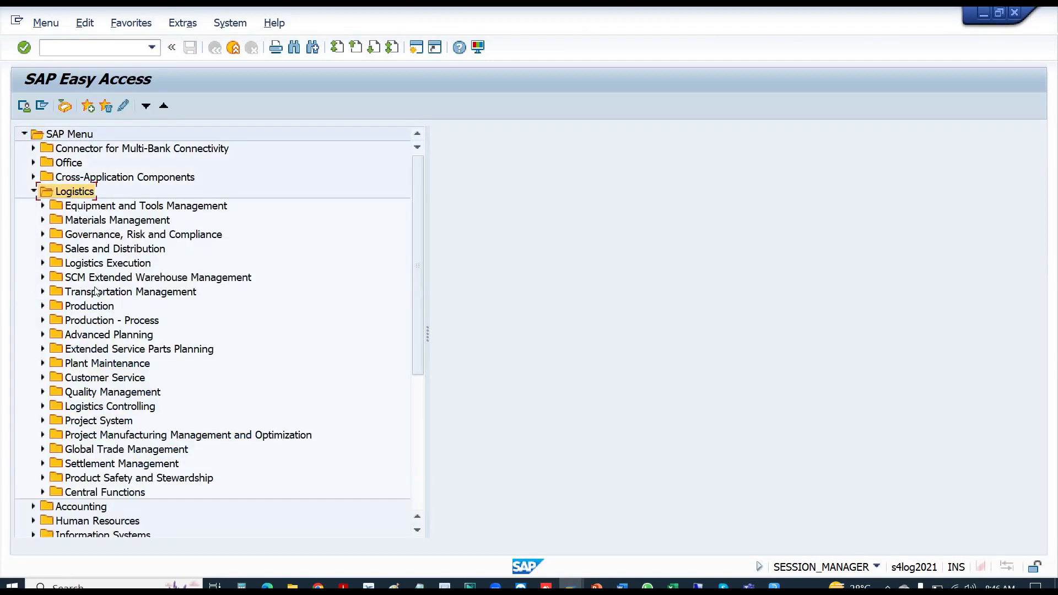
double_click(94, 310)
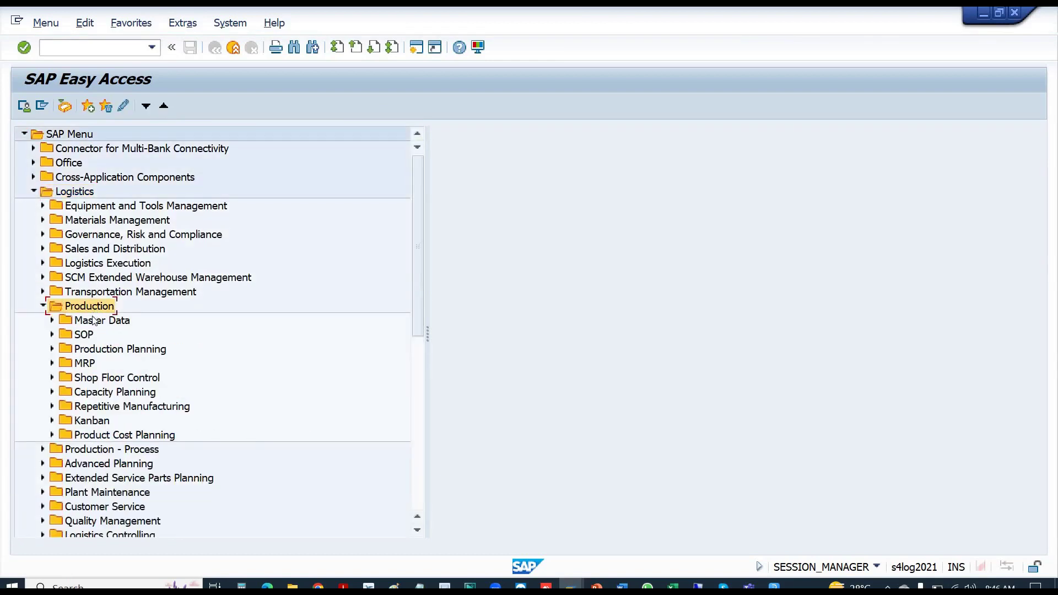
click(94, 325)
double_click(94, 325)
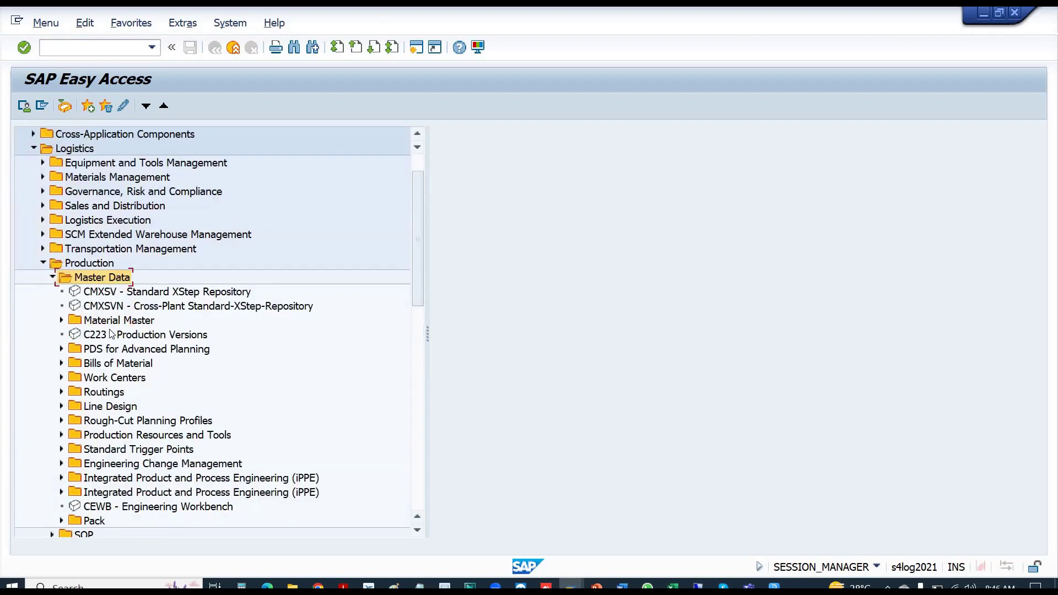
click(108, 364)
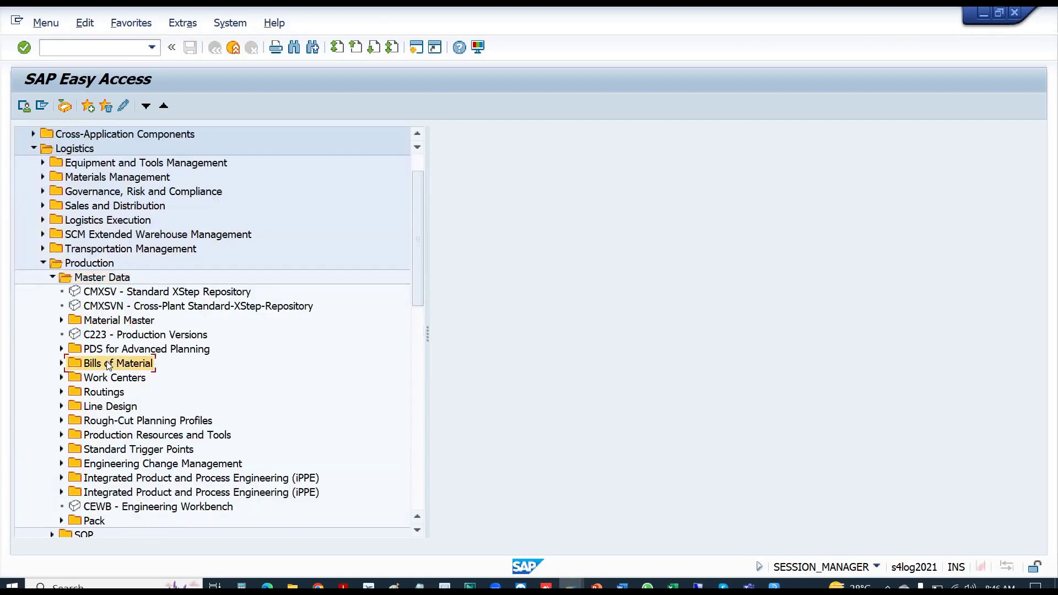
double_click(109, 364)
click(108, 384)
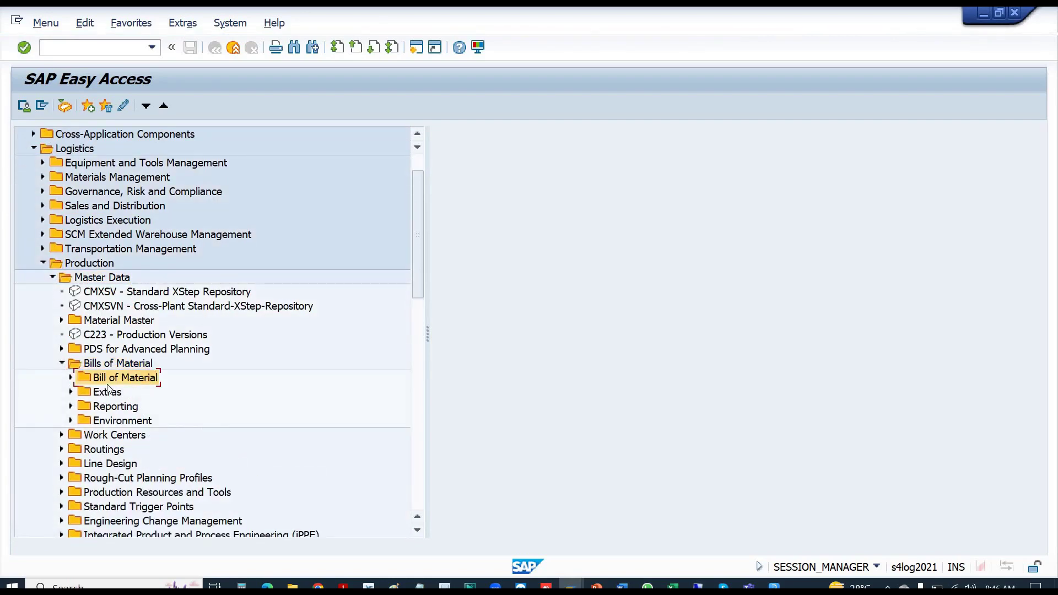
double_click(107, 384)
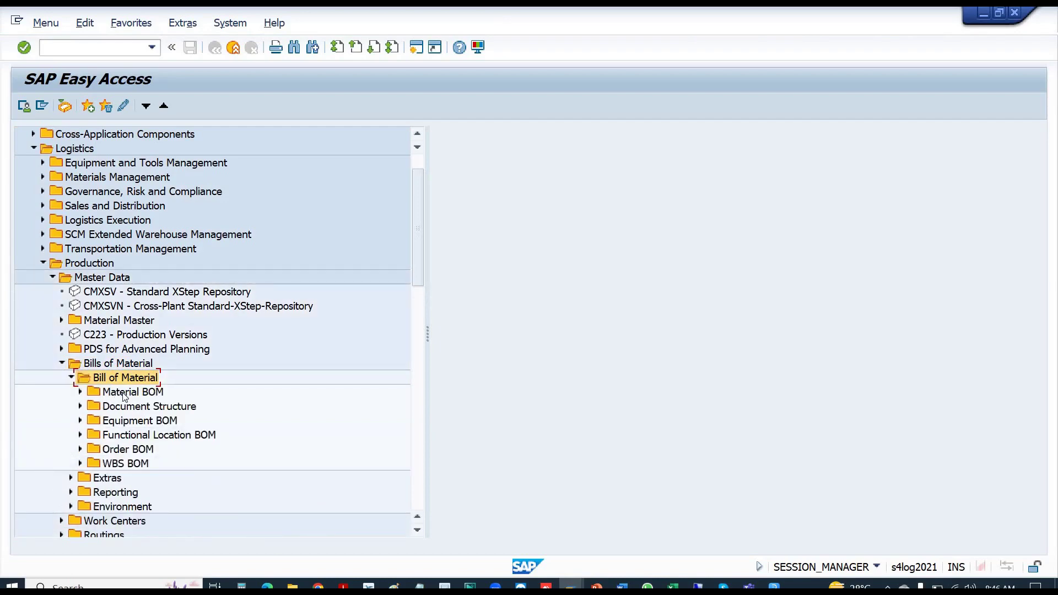
double_click(124, 393)
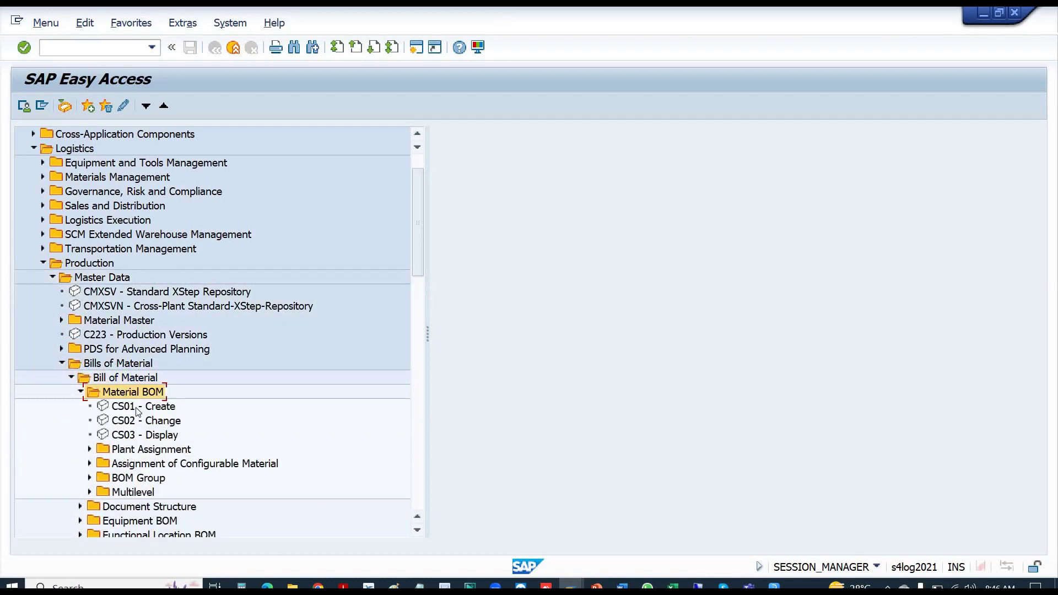
click(137, 409)
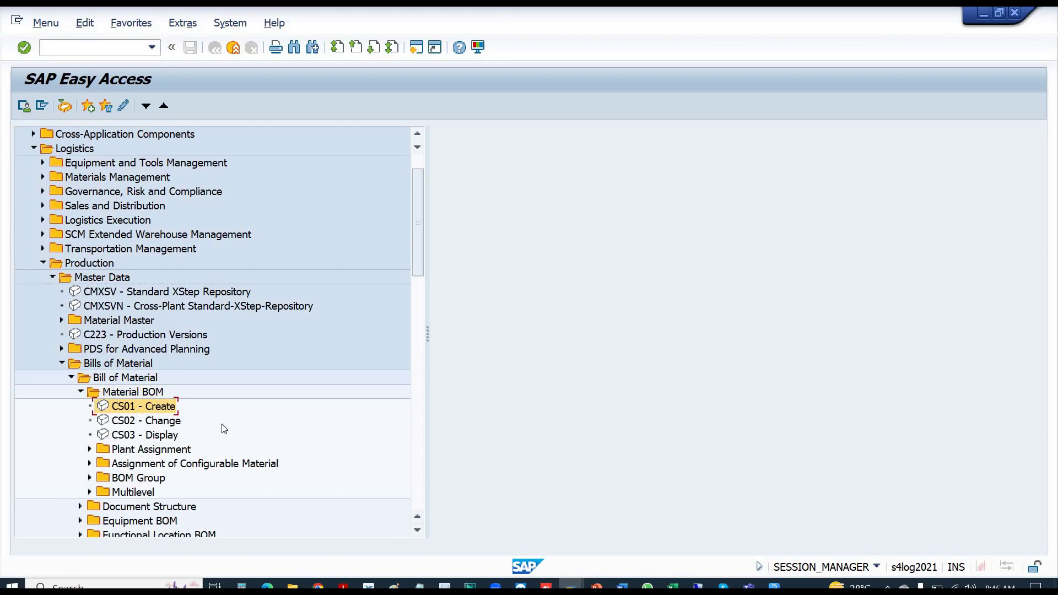
key(Return)
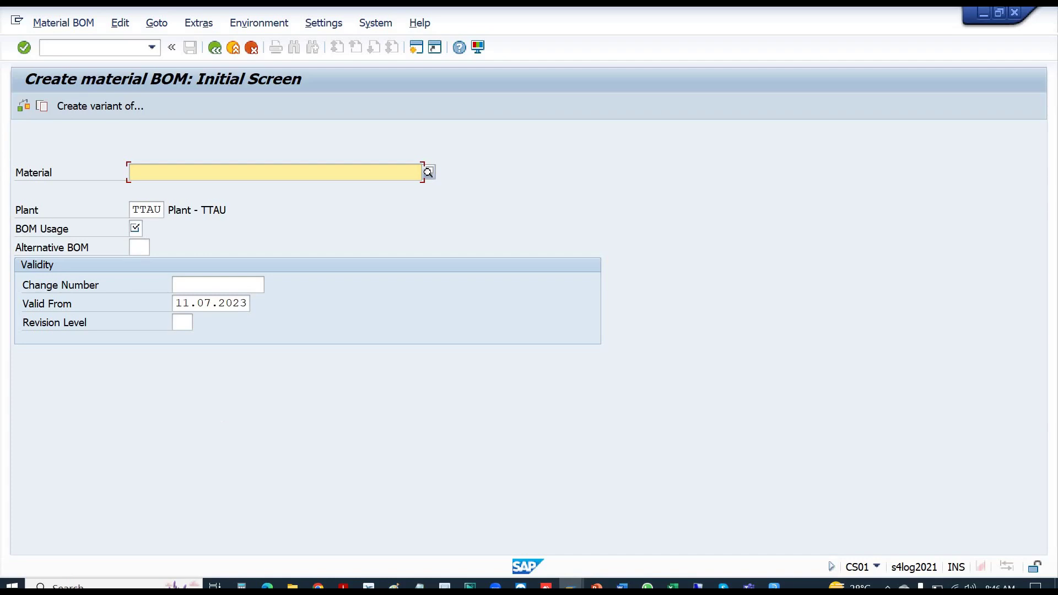
- Start a BOM for material seat in plant TTAU with BOM usage 1 (Production) and proceed to the item overview
text(seat)
key(Return)
key(Tab)
key(Tab)
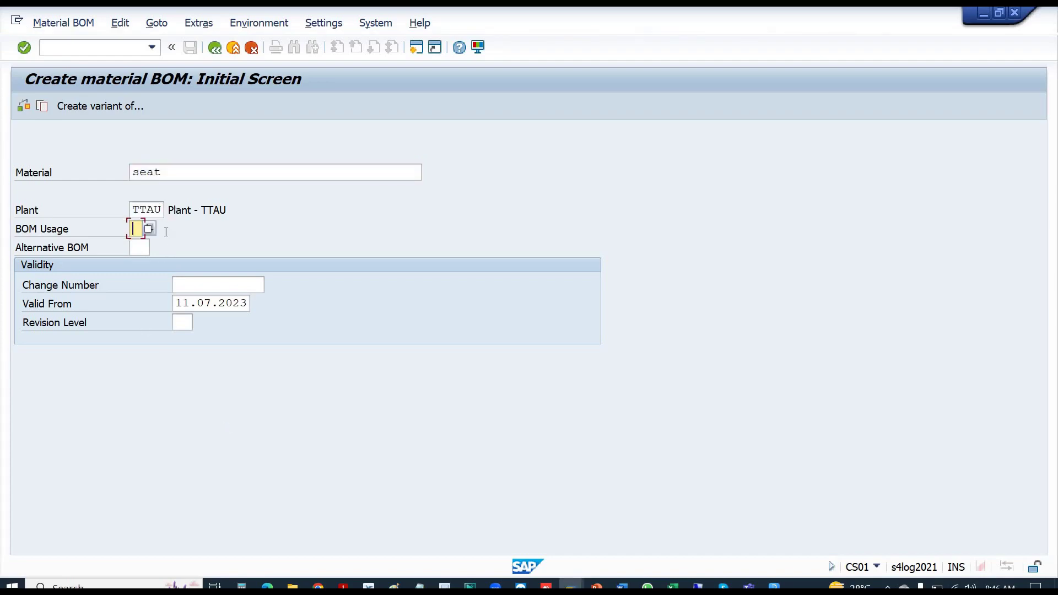
click(150, 229)
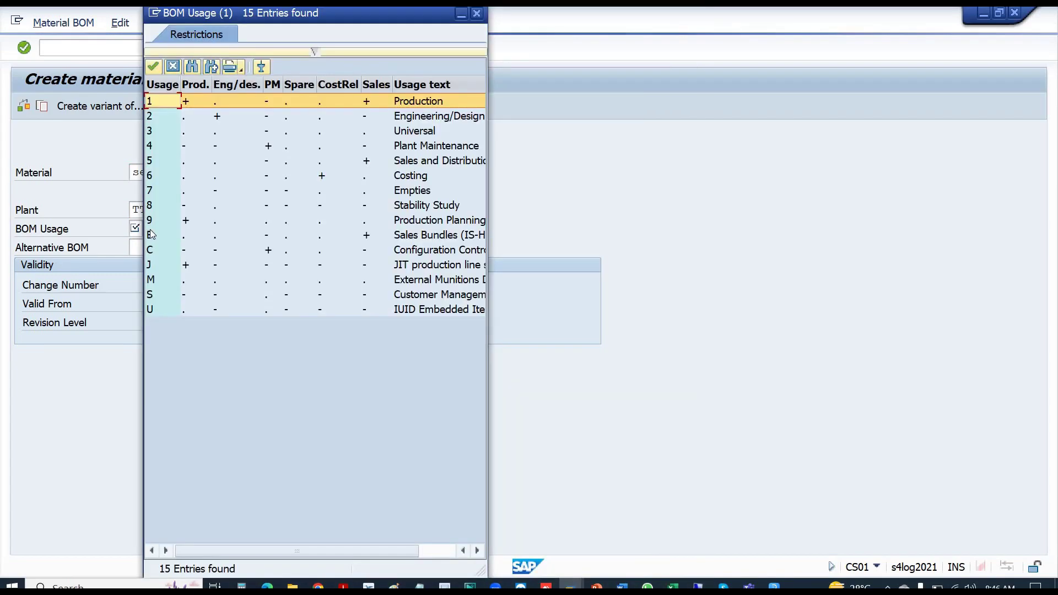
click(409, 105)
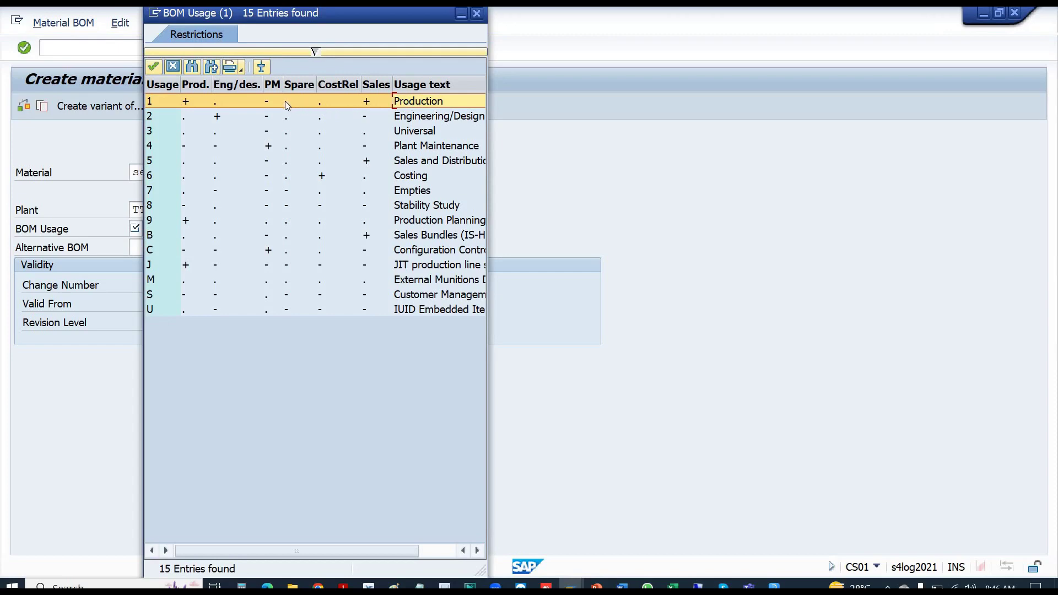
double_click(162, 101)
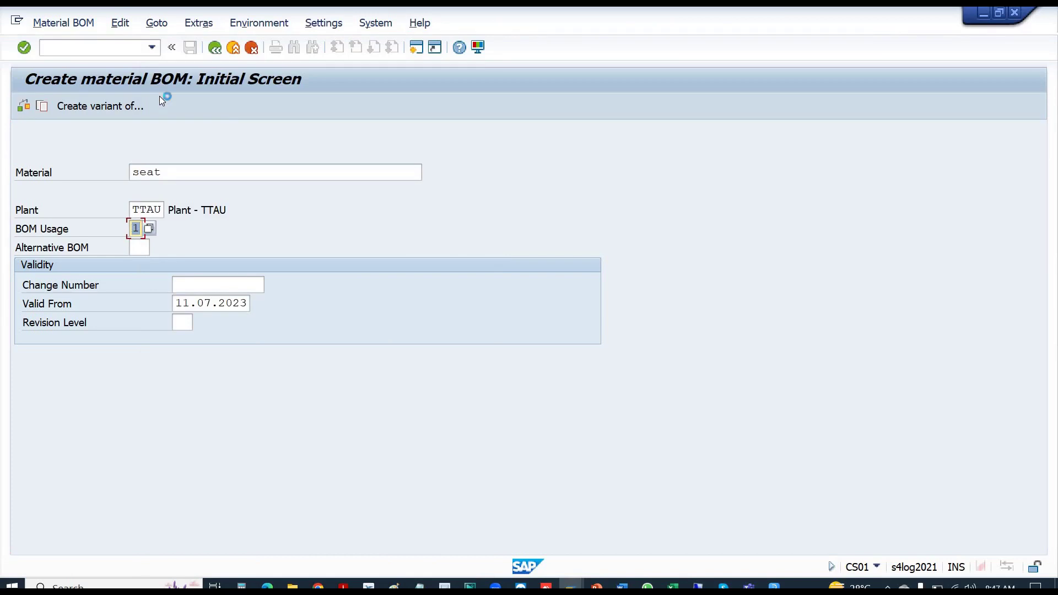
key(Return)
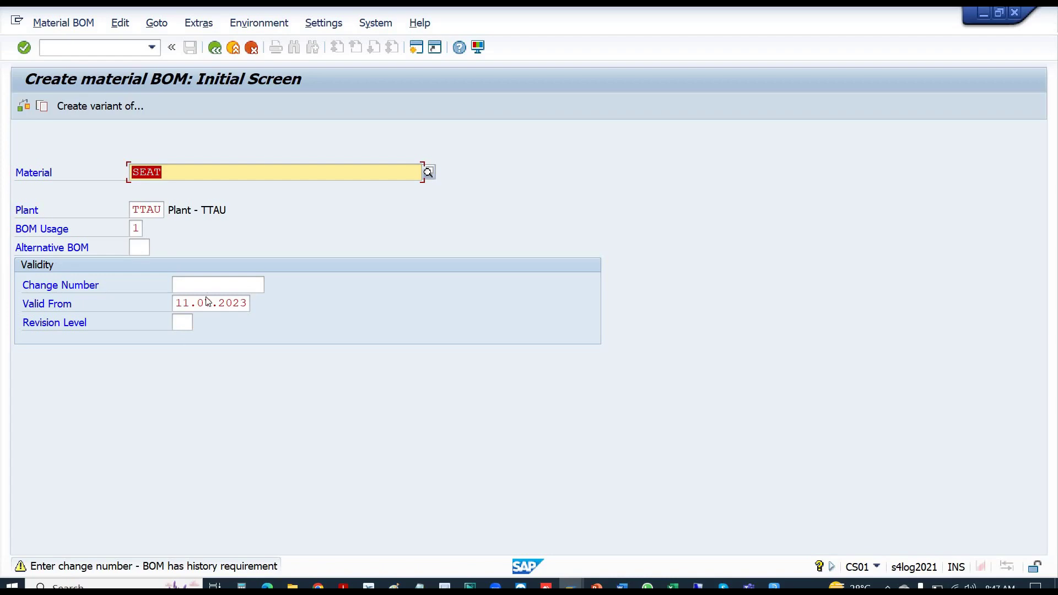
key(Return)
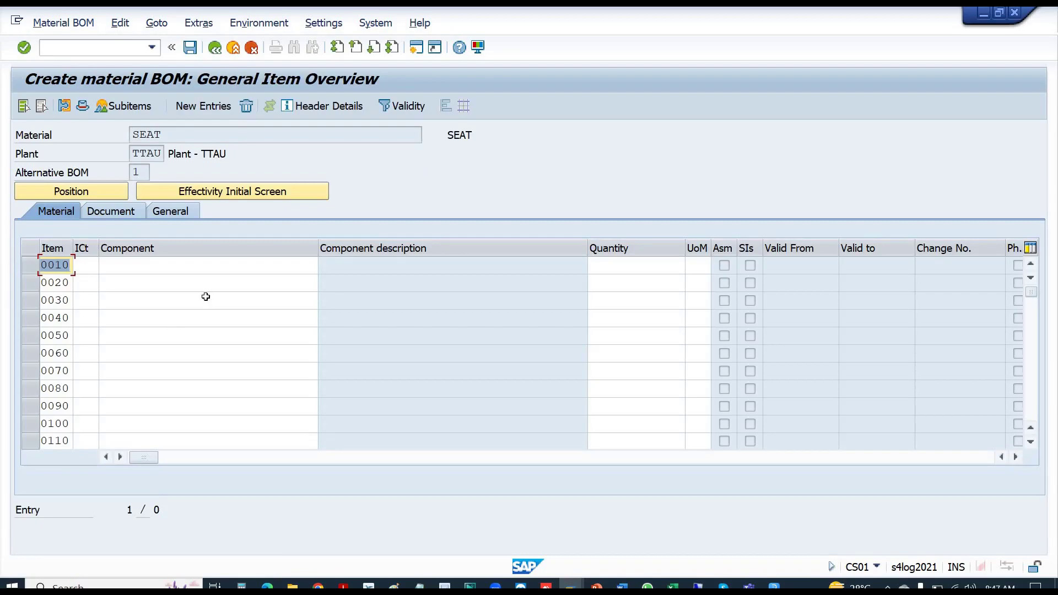
- Switch to Excel and examine the raw materials listed under the semi-finished Seat
key(alt+Tab)
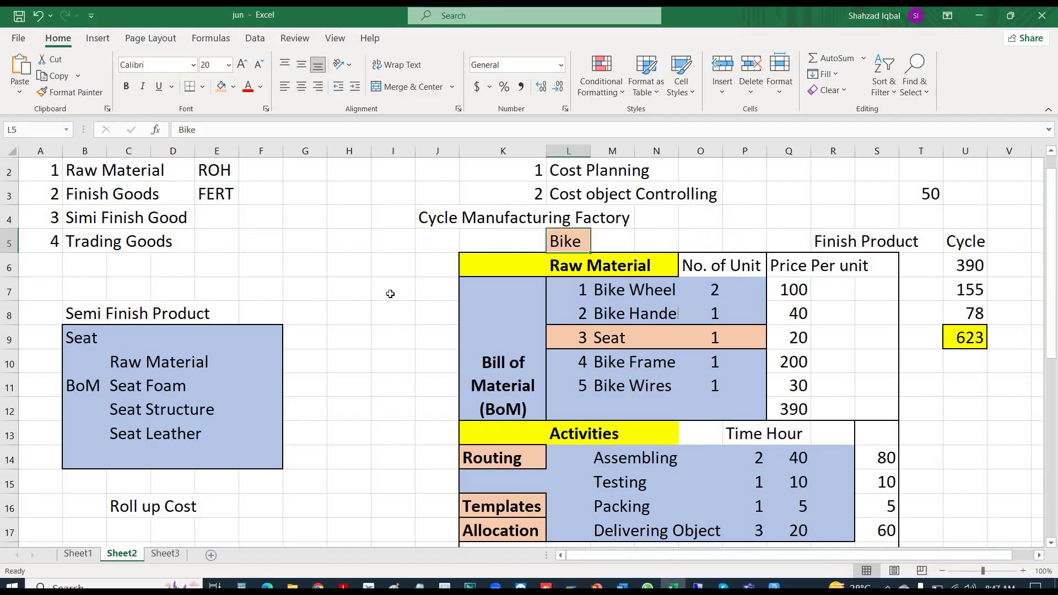
scroll(391, 294, up, 1)
scroll(390, 294, down, 1)
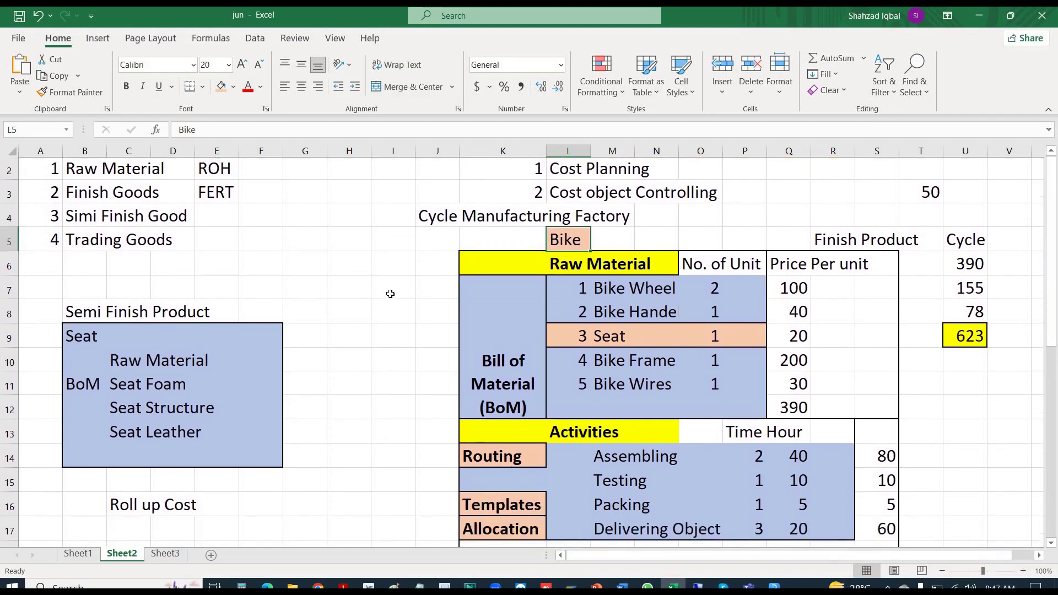
- Look through the notes in Sheet1, Sheet2 and Sheet3, including the Seat components and the SAP price types
scroll(390, 294, down, 3)
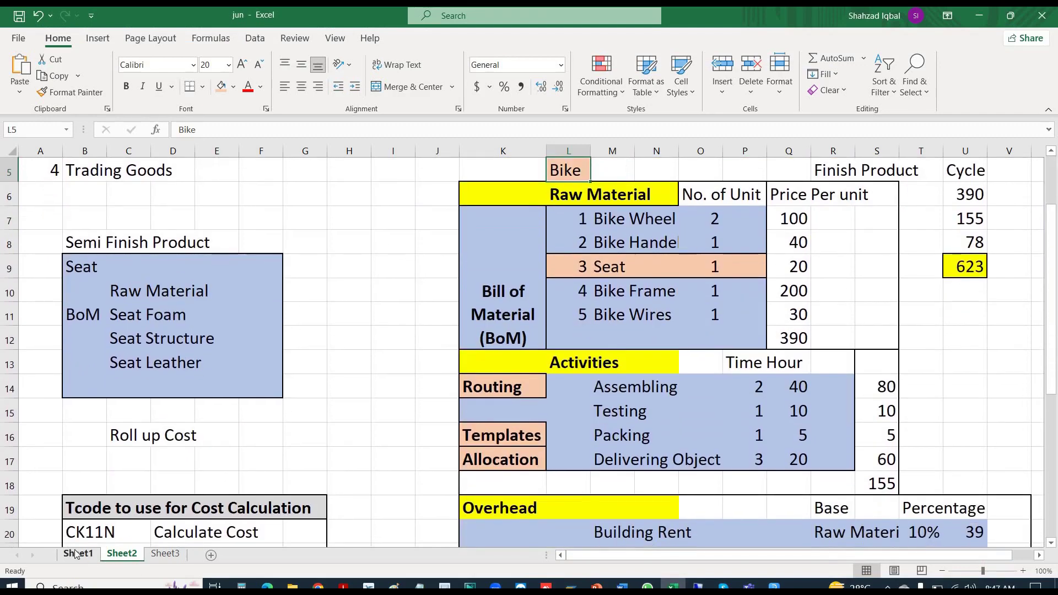
click(76, 554)
scroll(374, 355, up, 3)
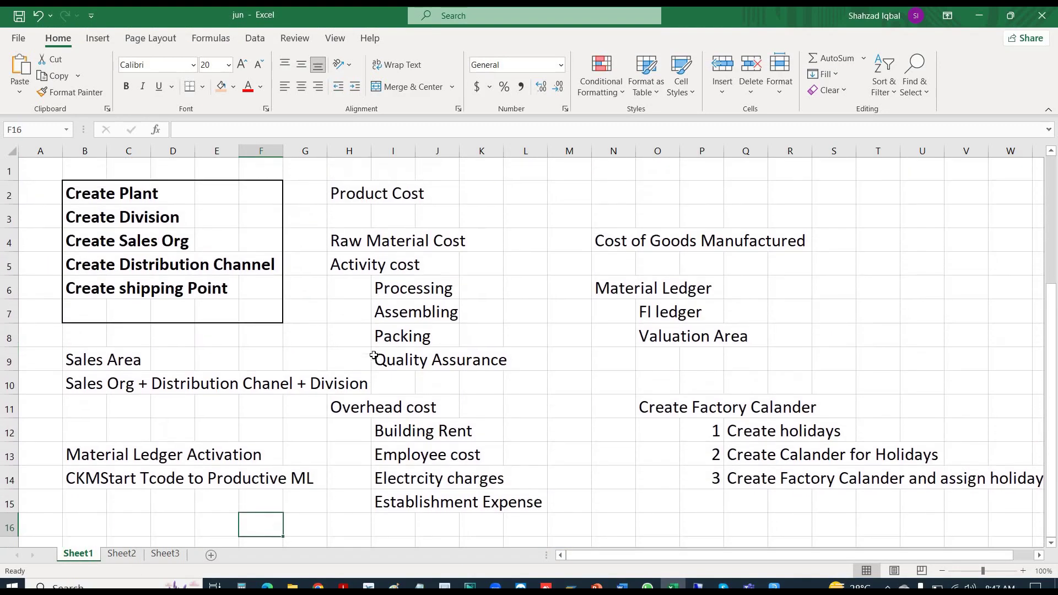
scroll(374, 355, down, 5)
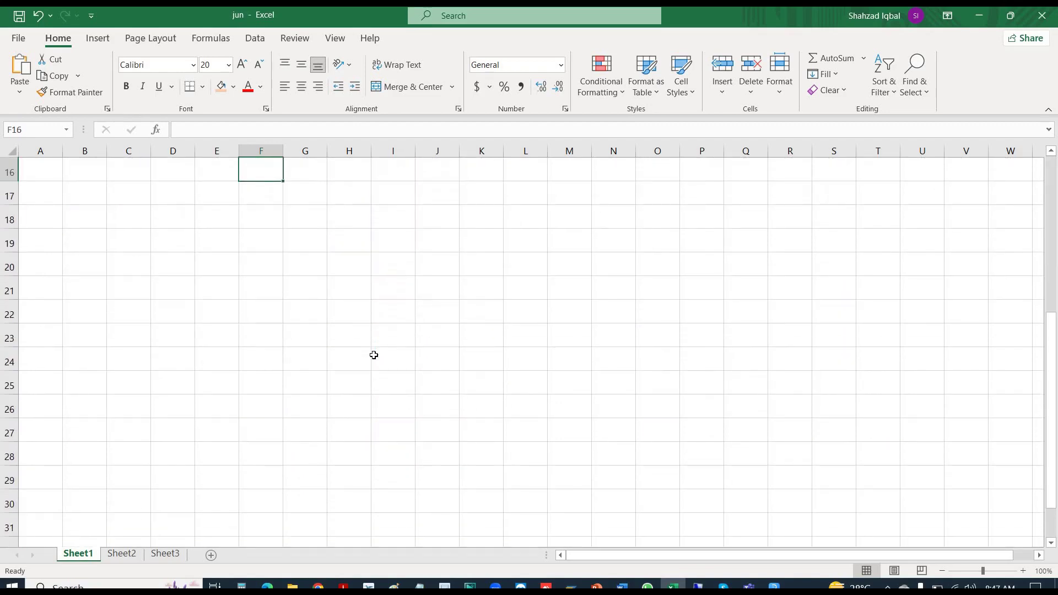
scroll(374, 355, up, 4)
scroll(373, 355, up, 2)
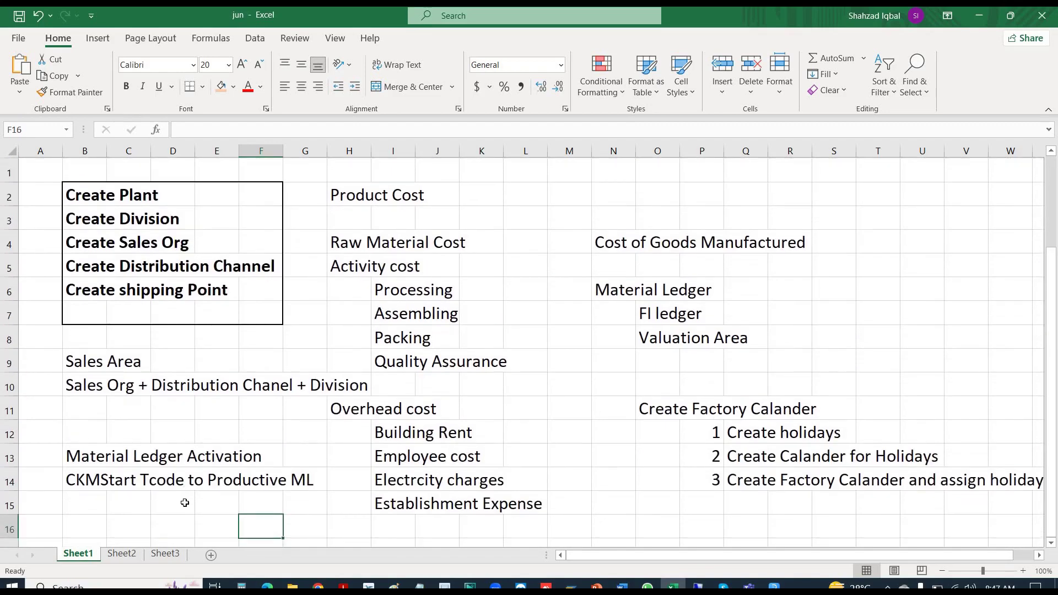
click(112, 556)
scroll(317, 354, up, 2)
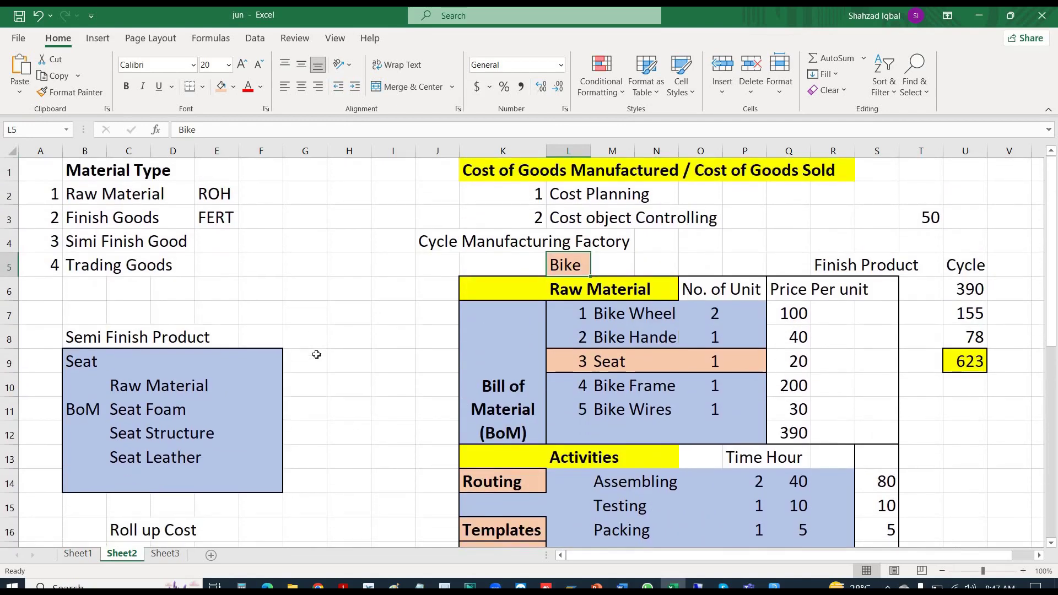
scroll(316, 355, down, 1)
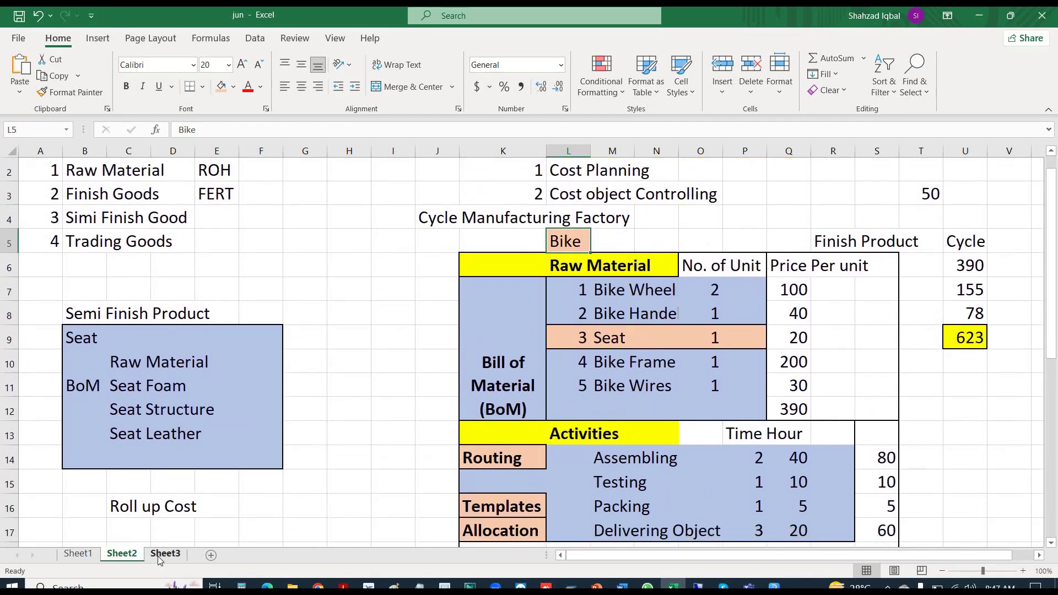
click(161, 554)
scroll(235, 419, up, 3)
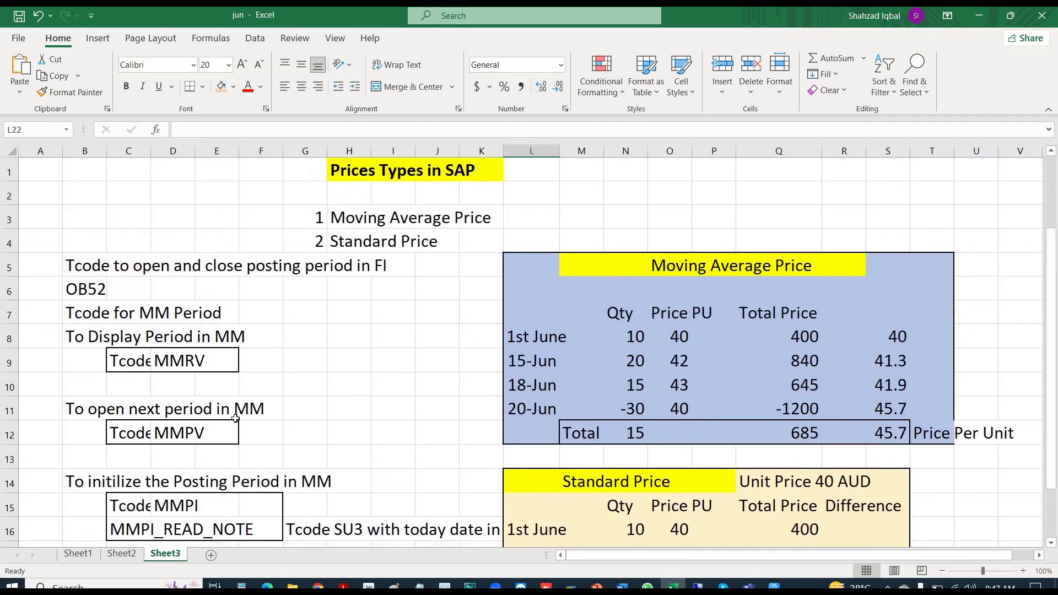
scroll(236, 419, down, 3)
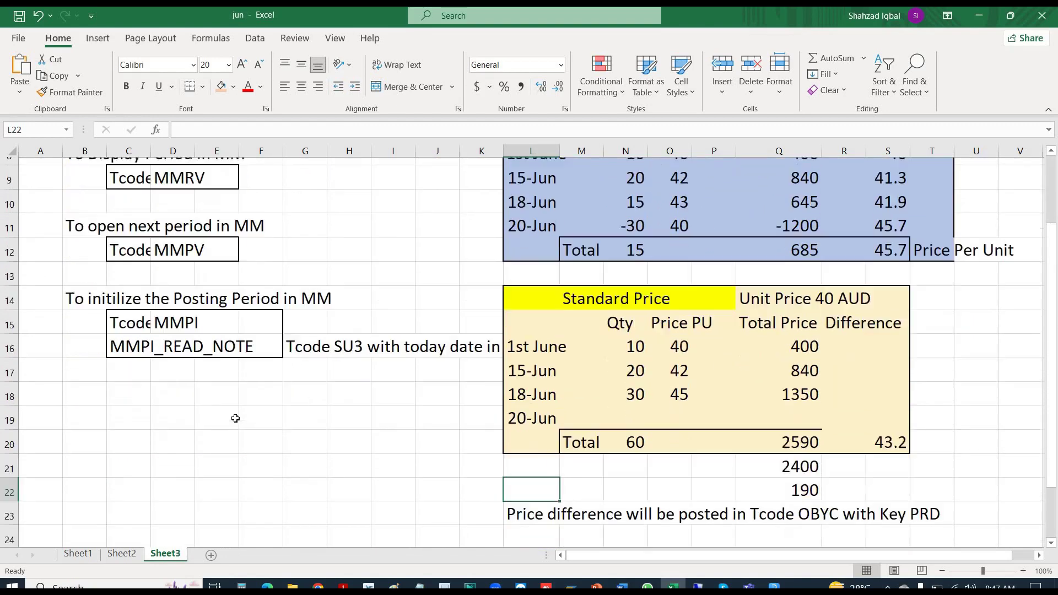
scroll(235, 419, up, 1)
scroll(235, 419, up, 2)
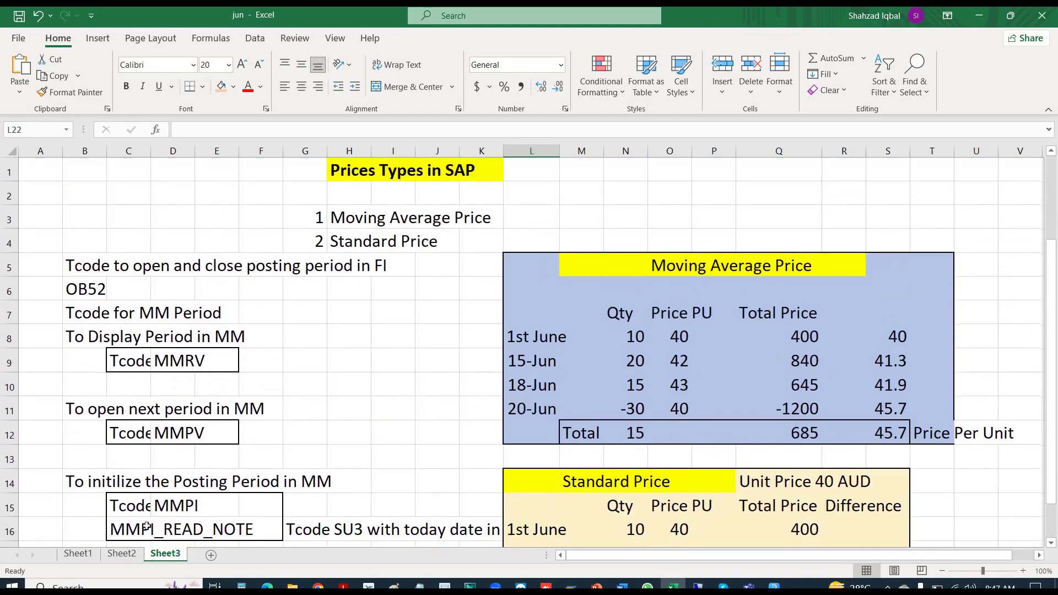
- Examine the Bike bill of material in Sheet2, including its Seat row and the semi-finished Seat's raw materials
click(121, 554)
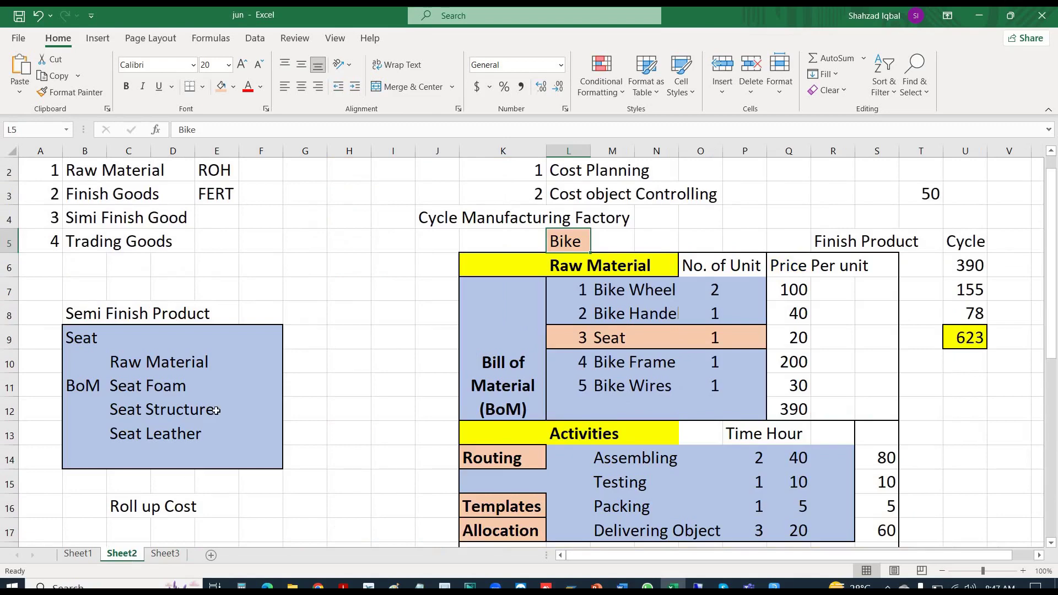
scroll(216, 411, up, 1)
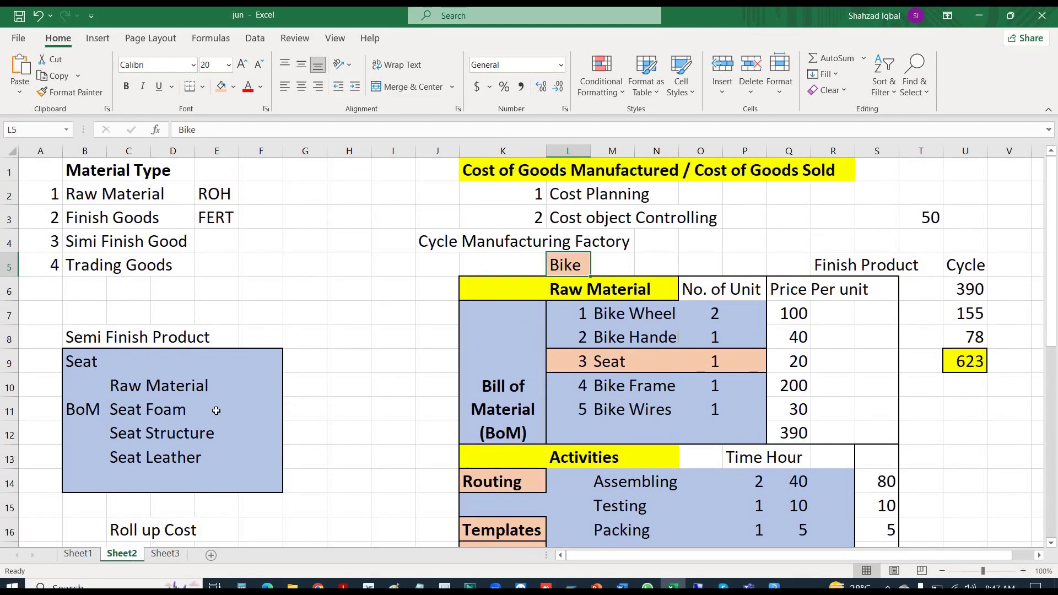
scroll(323, 383, down, 4)
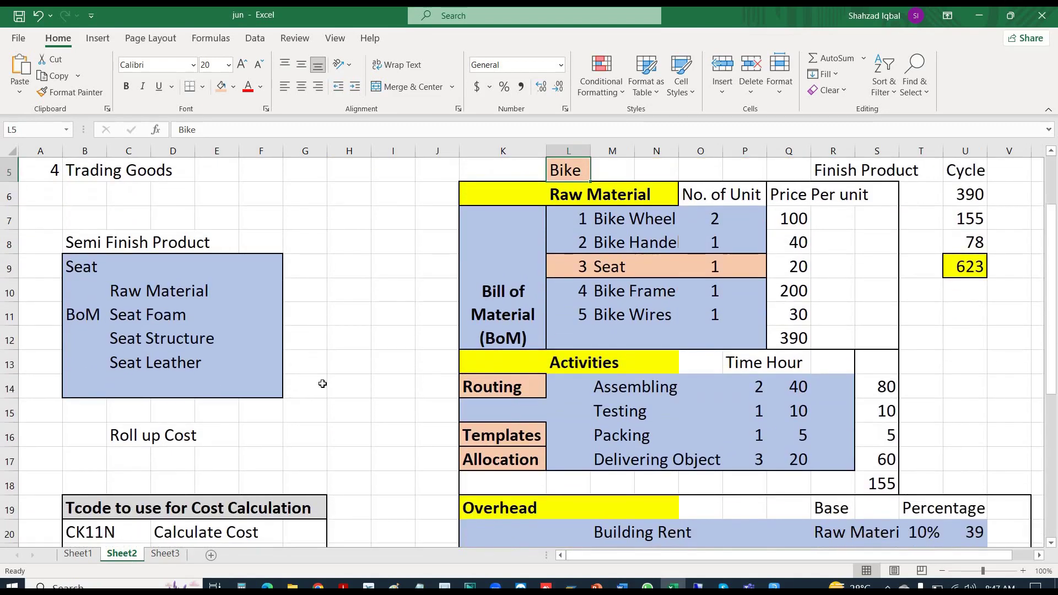
scroll(322, 384, up, 1)
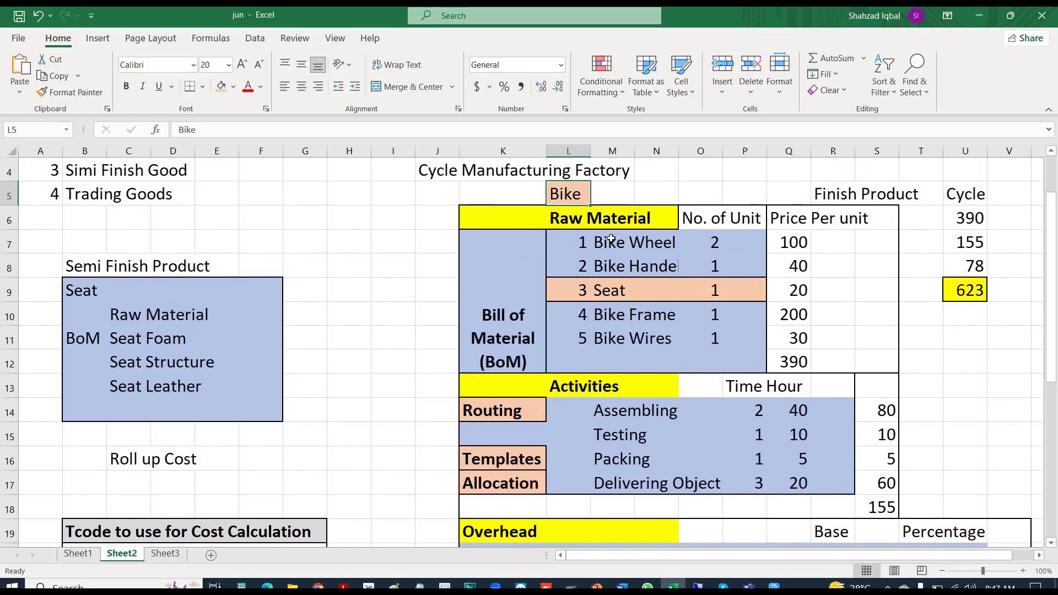
drag(615, 243, 615, 339)
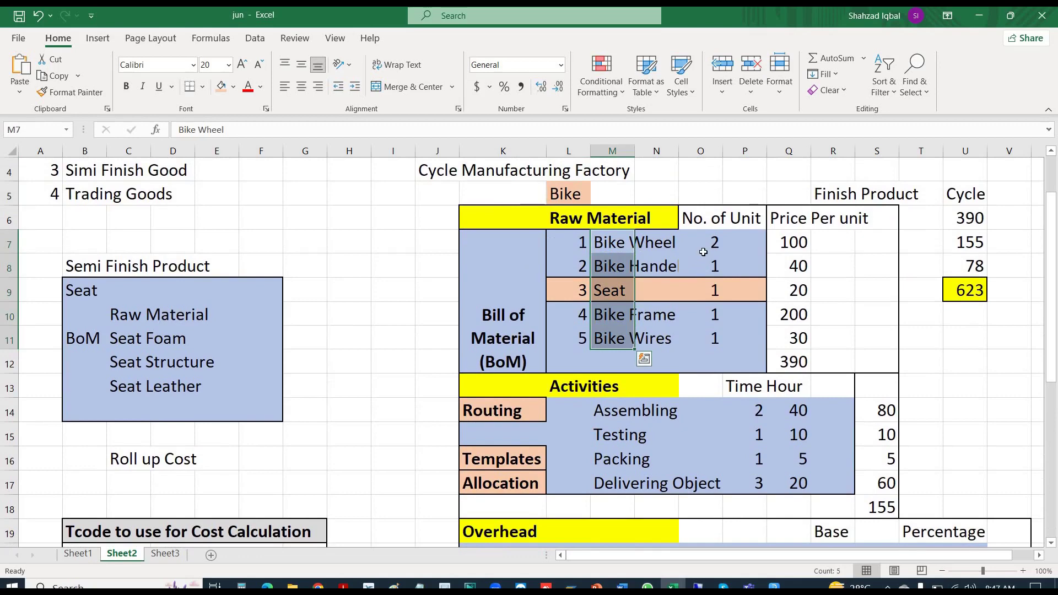
click(753, 216)
drag(585, 266, 527, 355)
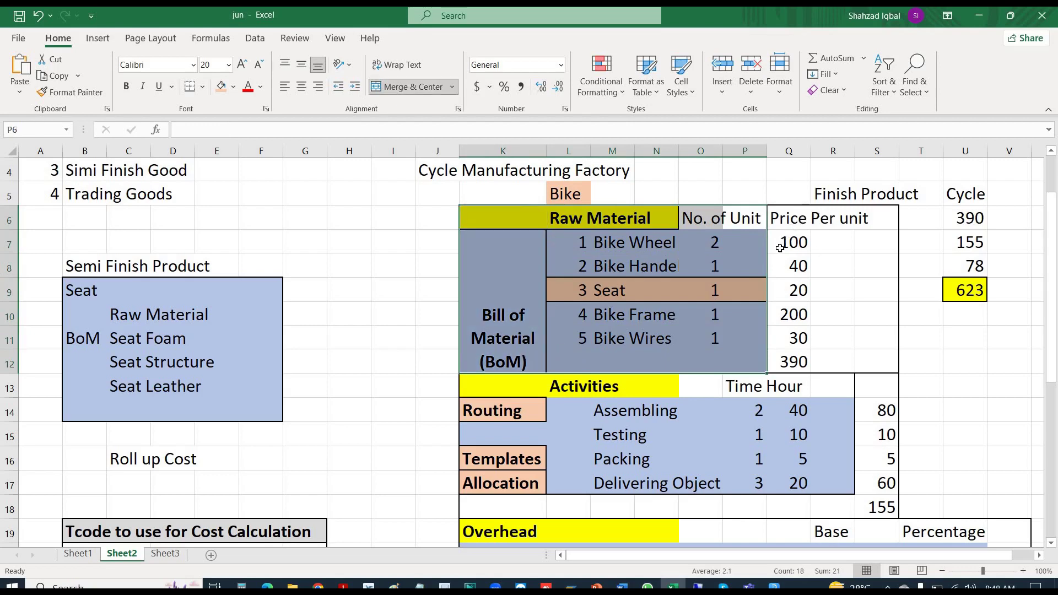
click(589, 292)
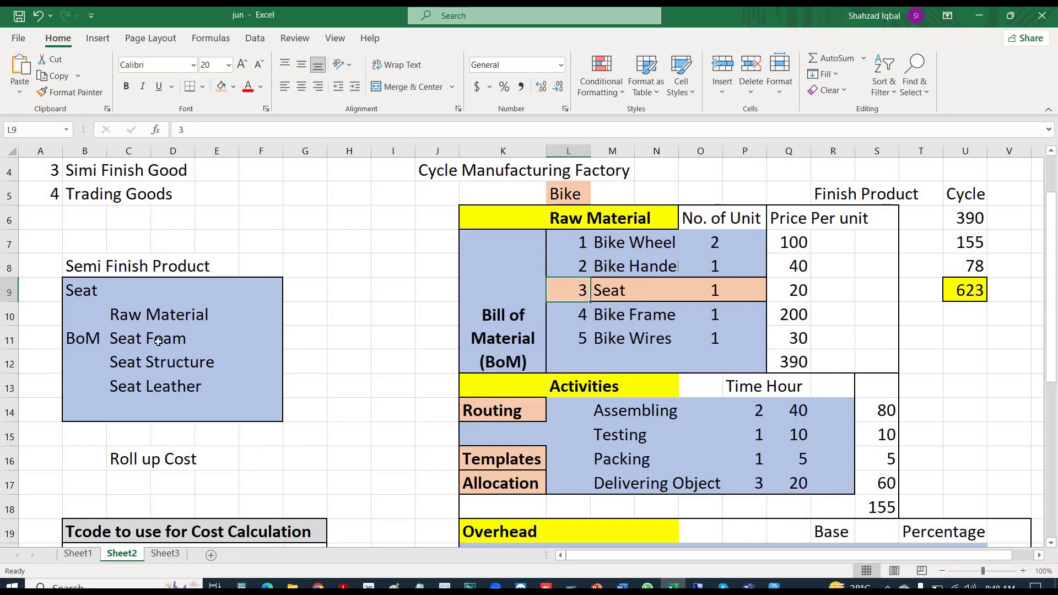
- Switch to SAP and choose item category L (stock item) for BOM item 0010
key(alt+Tab)
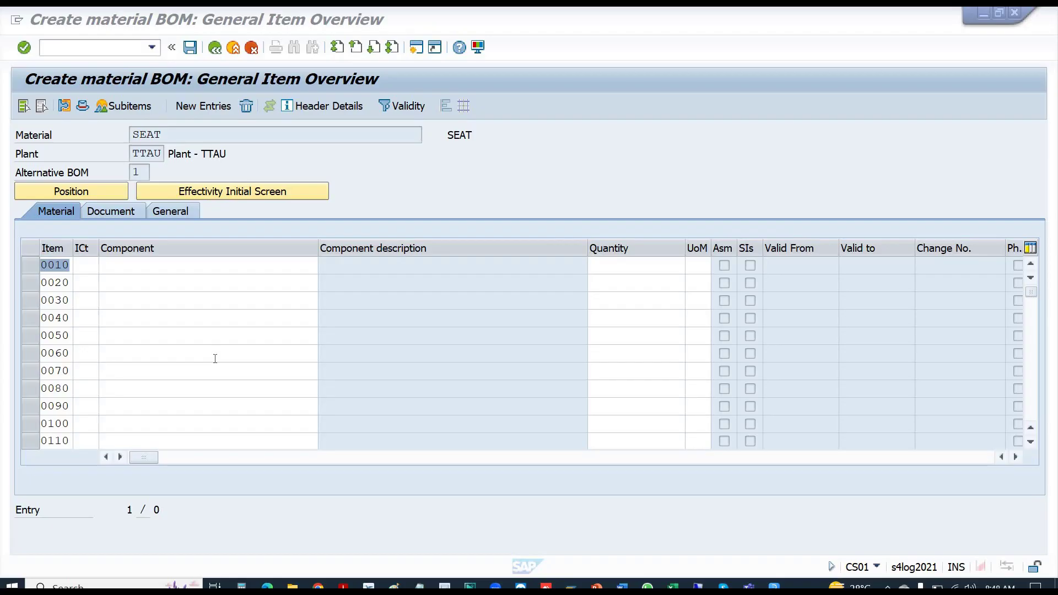
click(90, 268)
click(105, 266)
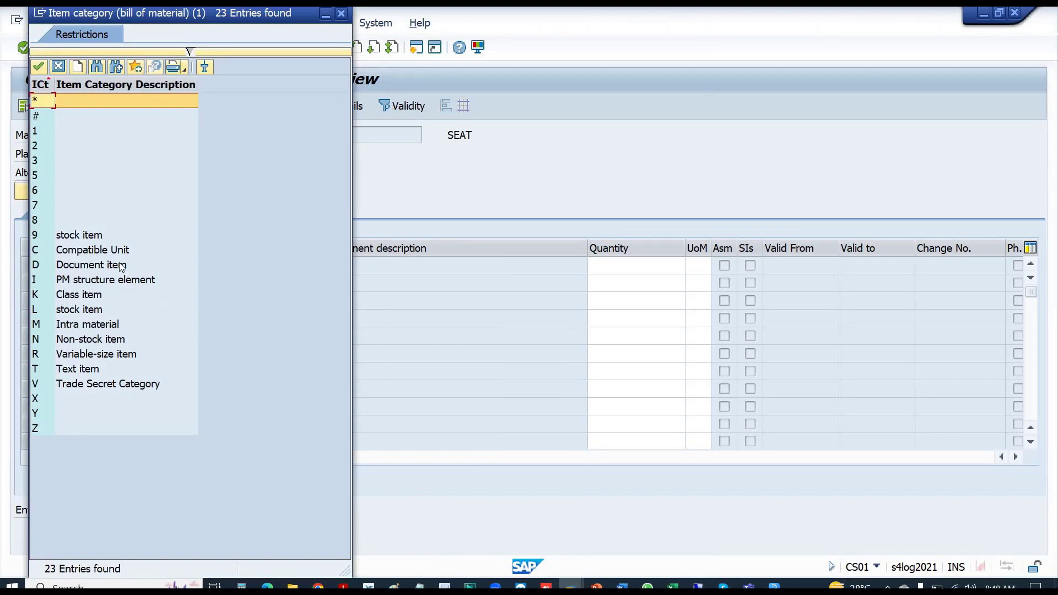
click(85, 312)
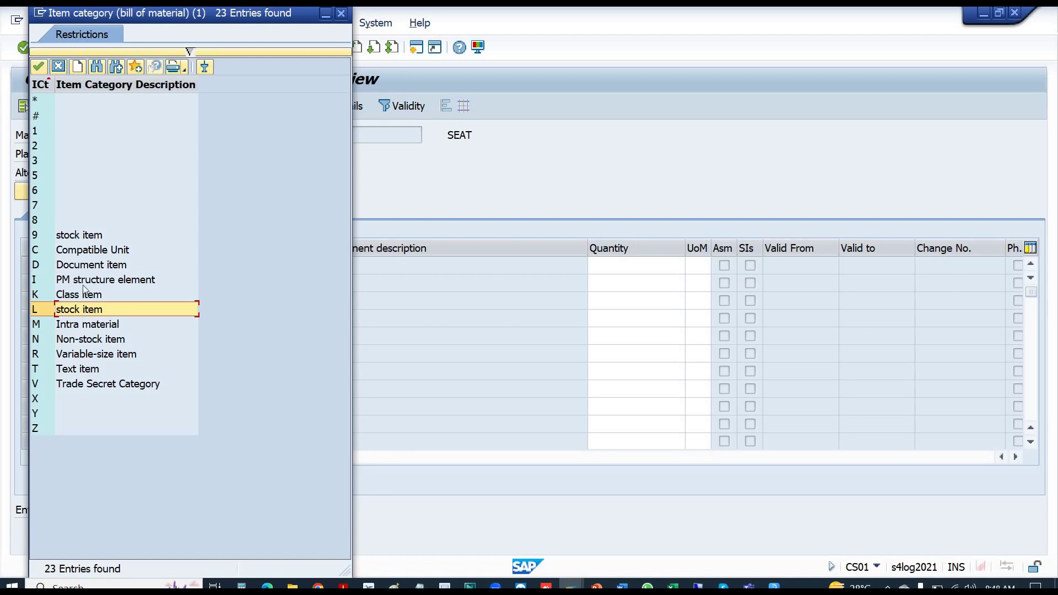
click(75, 239)
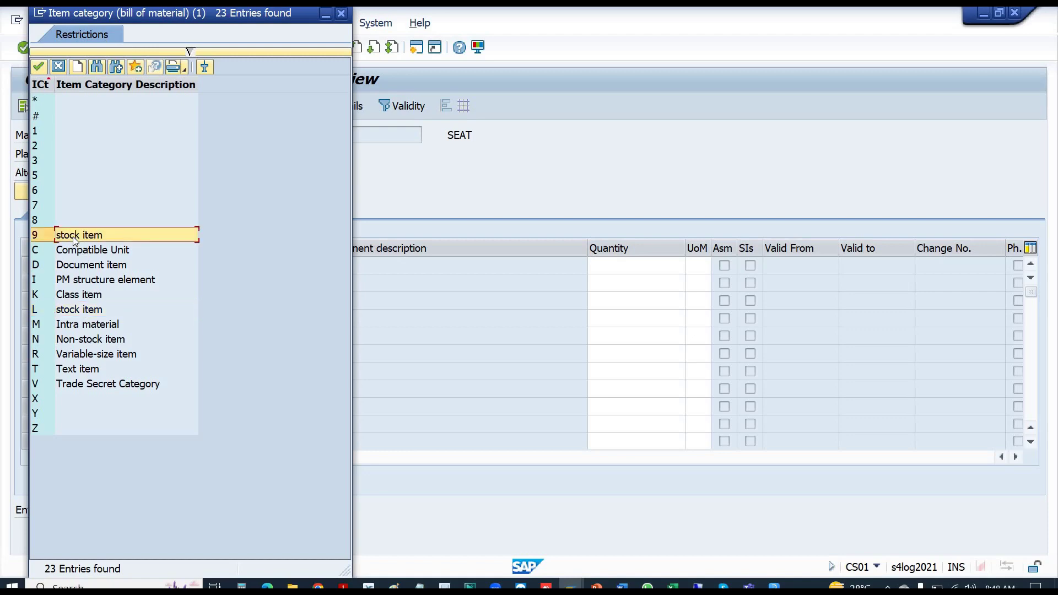
click(81, 178)
click(82, 146)
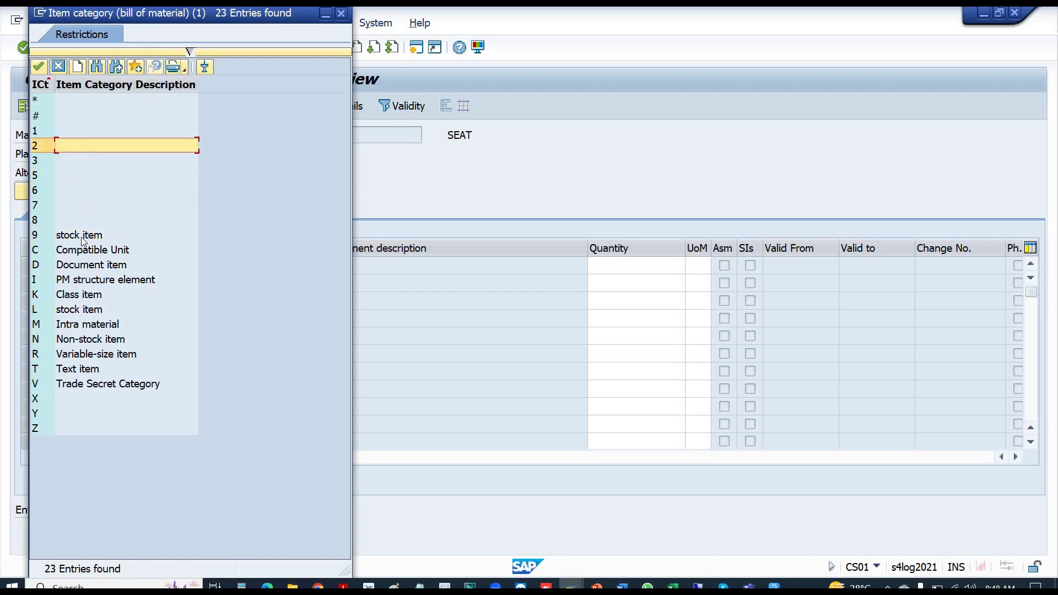
click(83, 310)
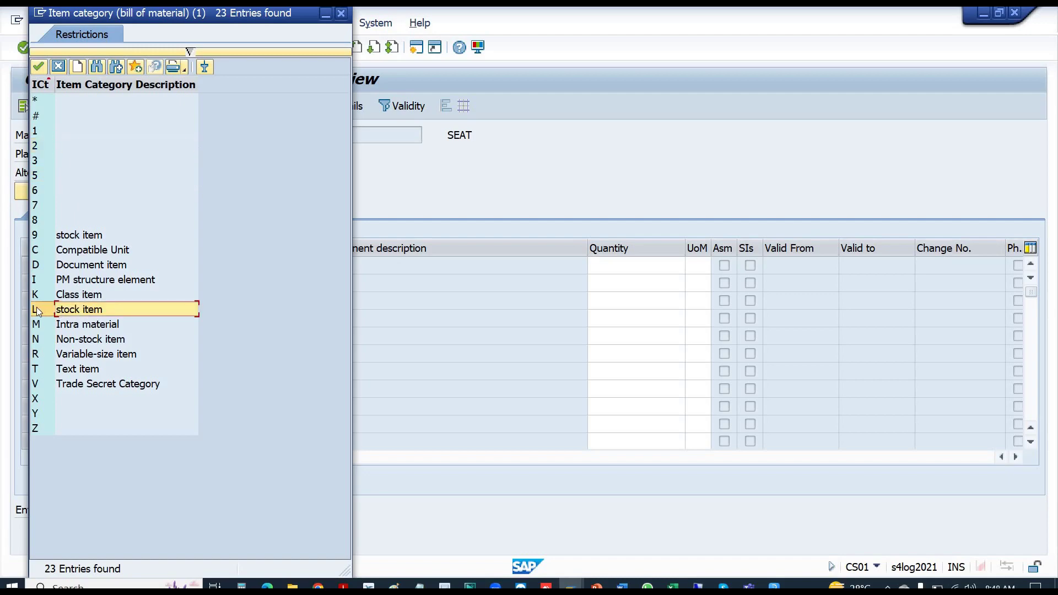
double_click(98, 311)
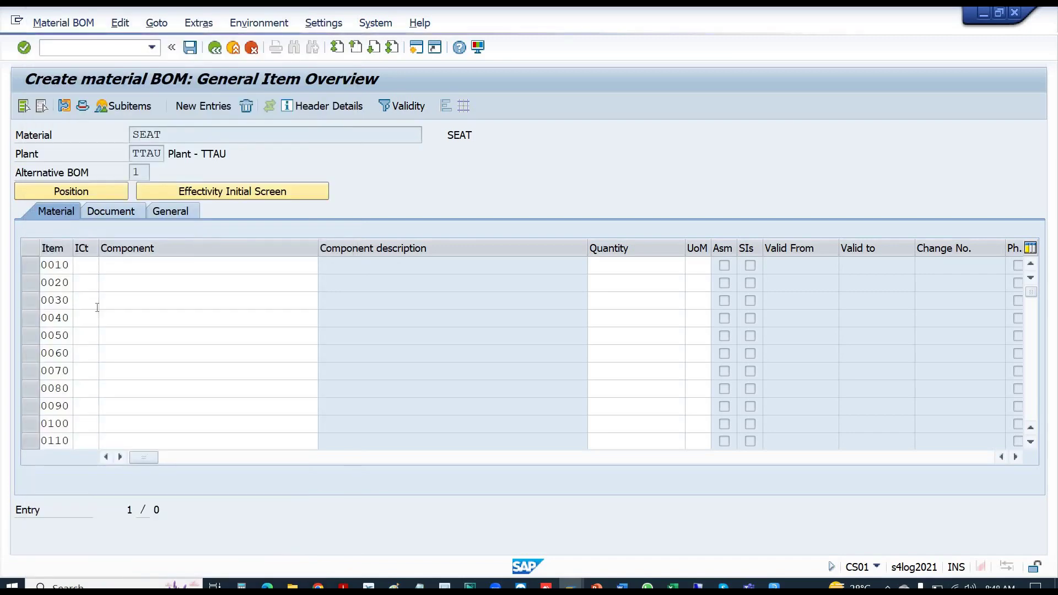
- Copy Seat Foam from the Excel sheet and paste it as the component of item 0010 in the SAP BOM
click(157, 265)
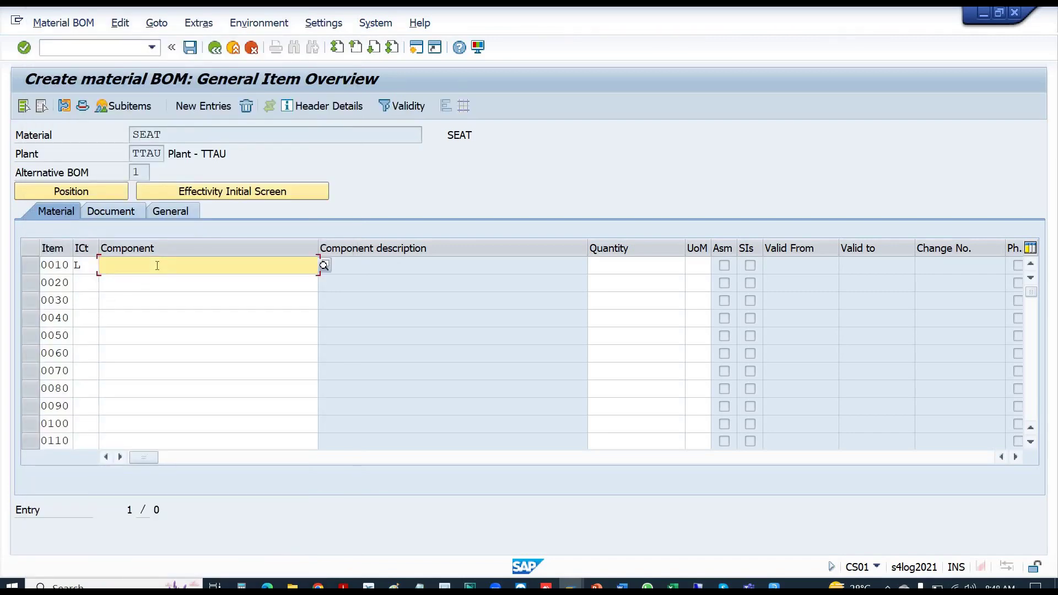
key(alt+Tab)
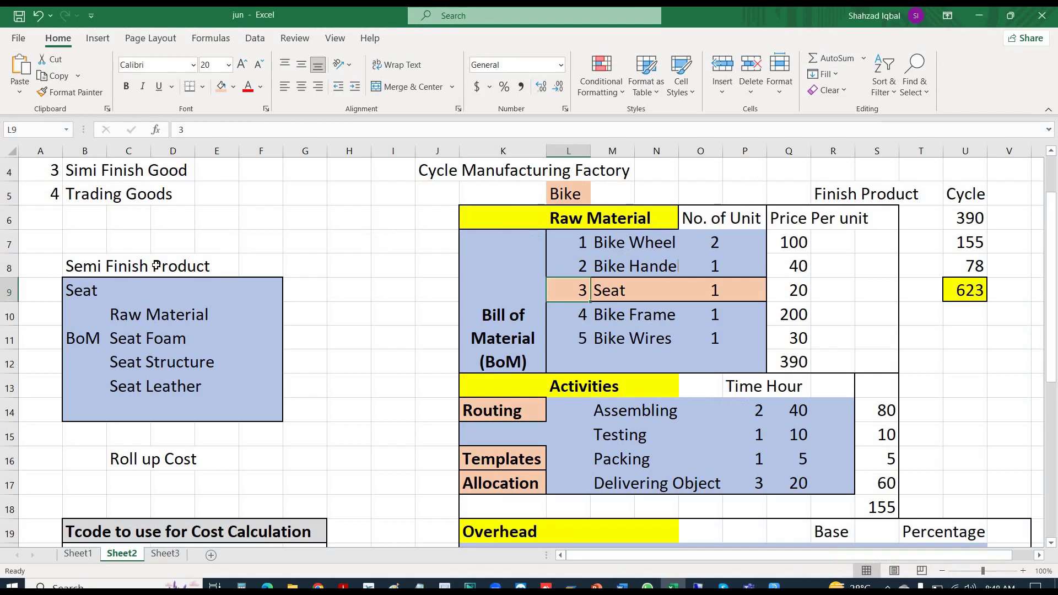
key(Left)
key(Left)
key(Left)
key(Left)
key(Left)
key(Left)
key(Left)
key(Left)
key(Left)
key(Down)
key(Down)
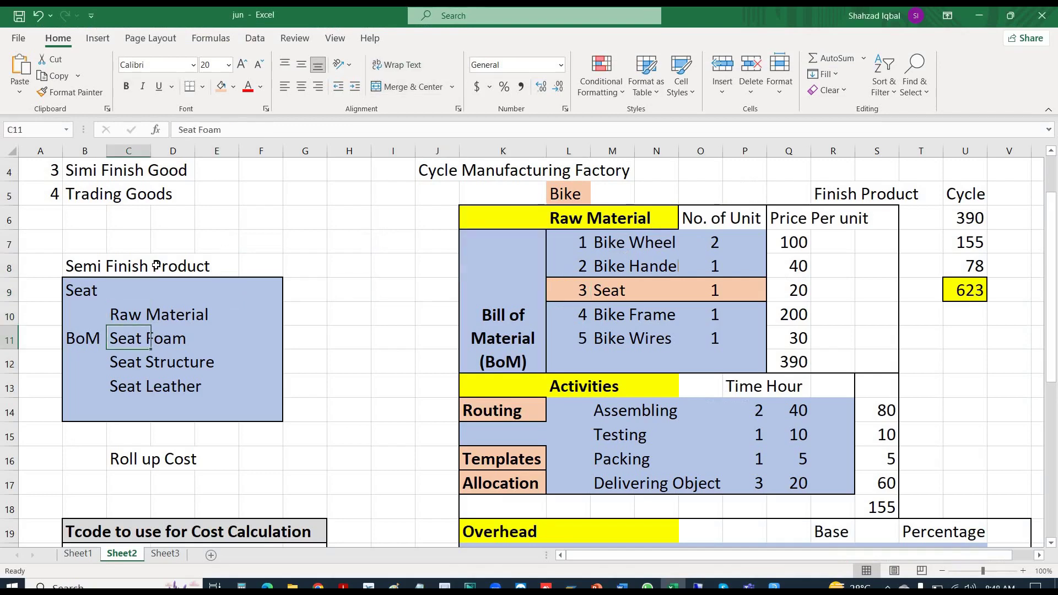
key(ctrl+c)
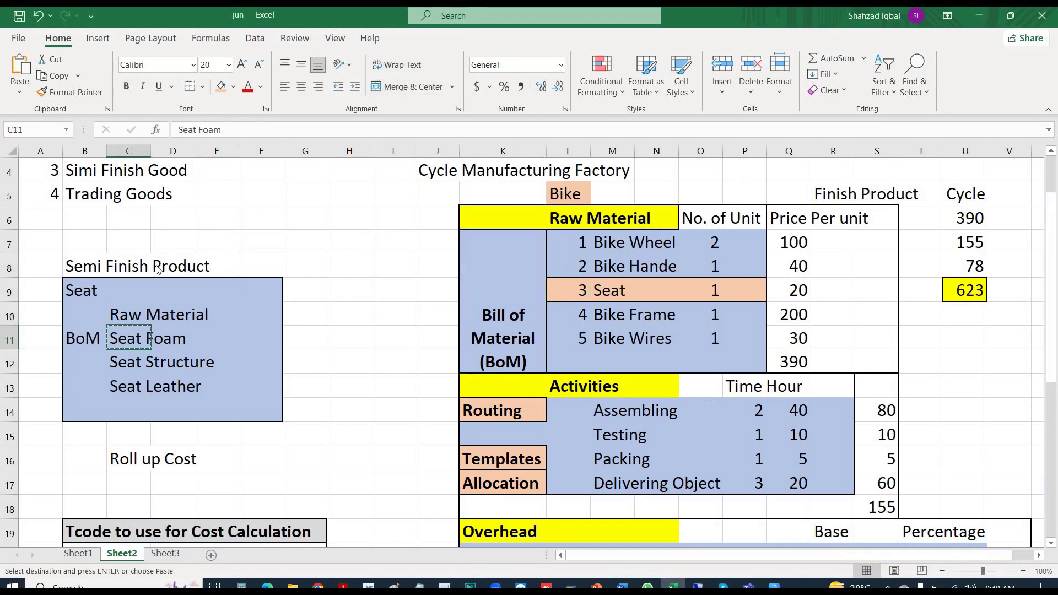
key(alt+Tab)
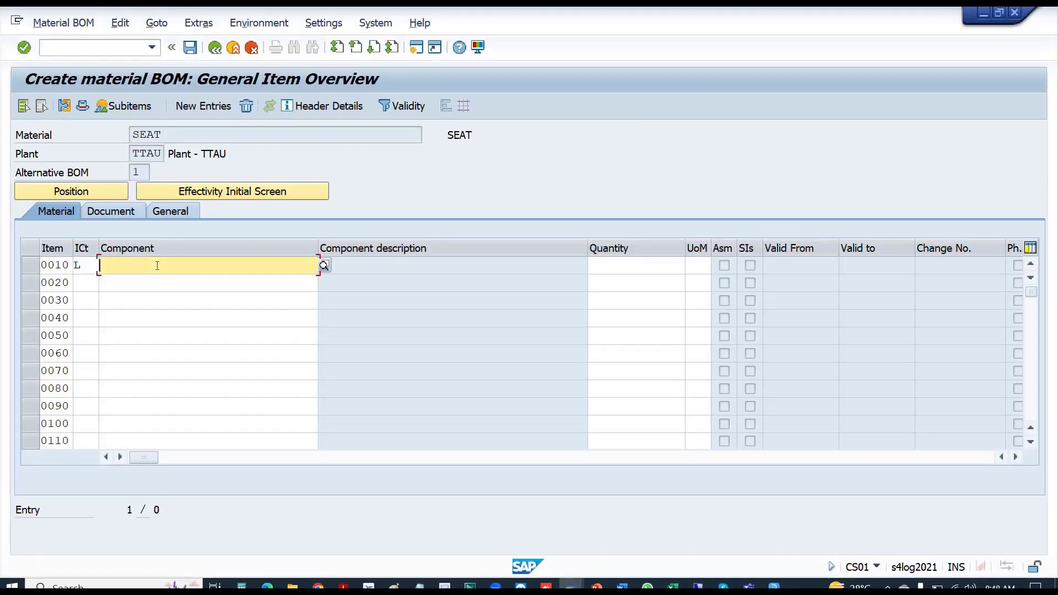
key(ctrl+v)
- Set the item category of BOM item 0020 to L
key(Down)
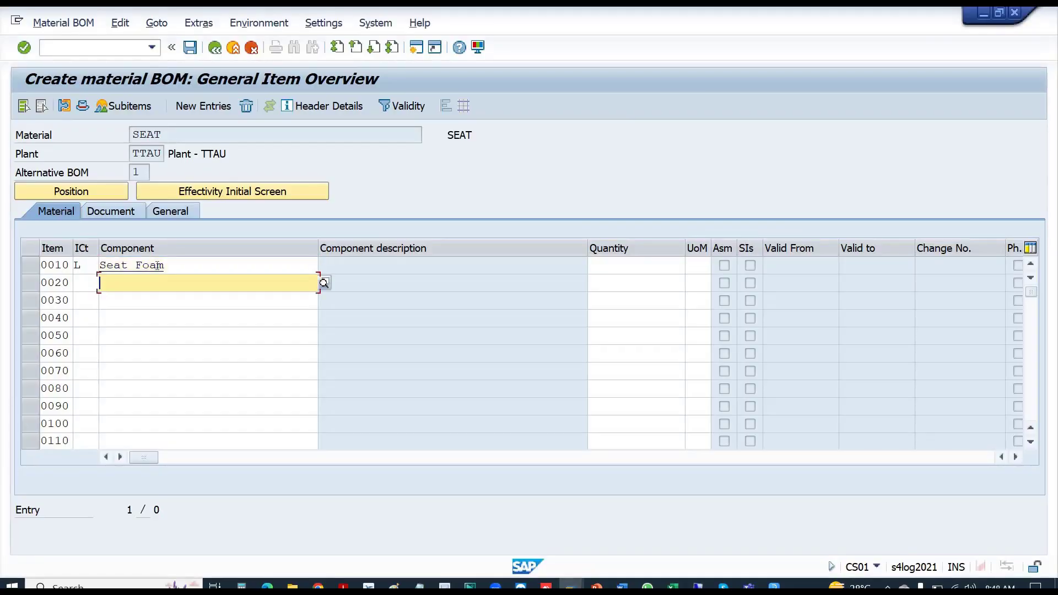
key(shift+Tab)
text(L)
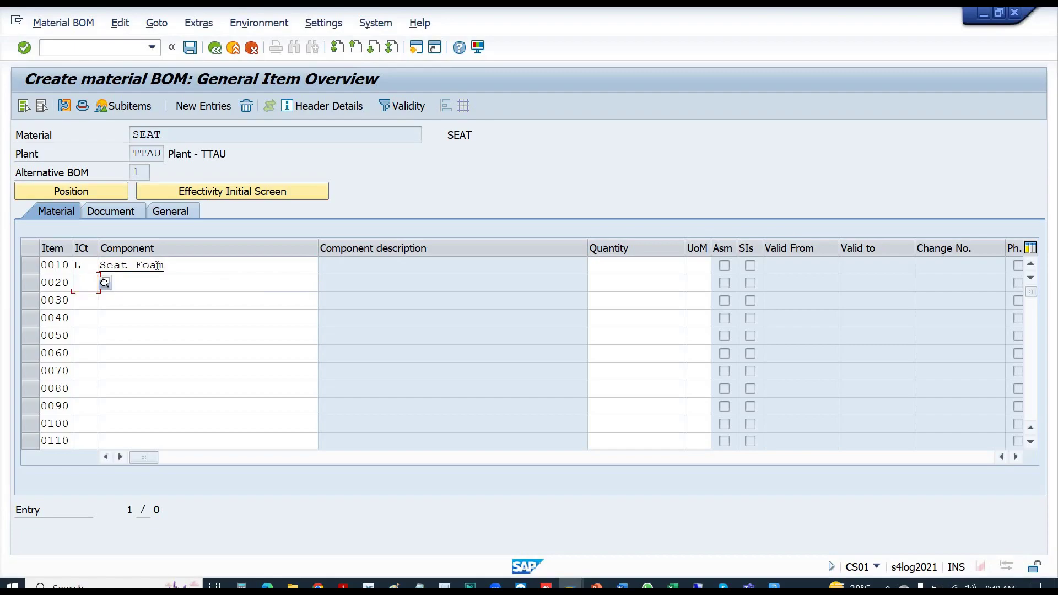
key(Tab)
- Copy Seat Structure and Seat Leather from Excel into the components of items 0020 and 0030, and give item 0030 category L
key(alt+Tab)
key(Down)
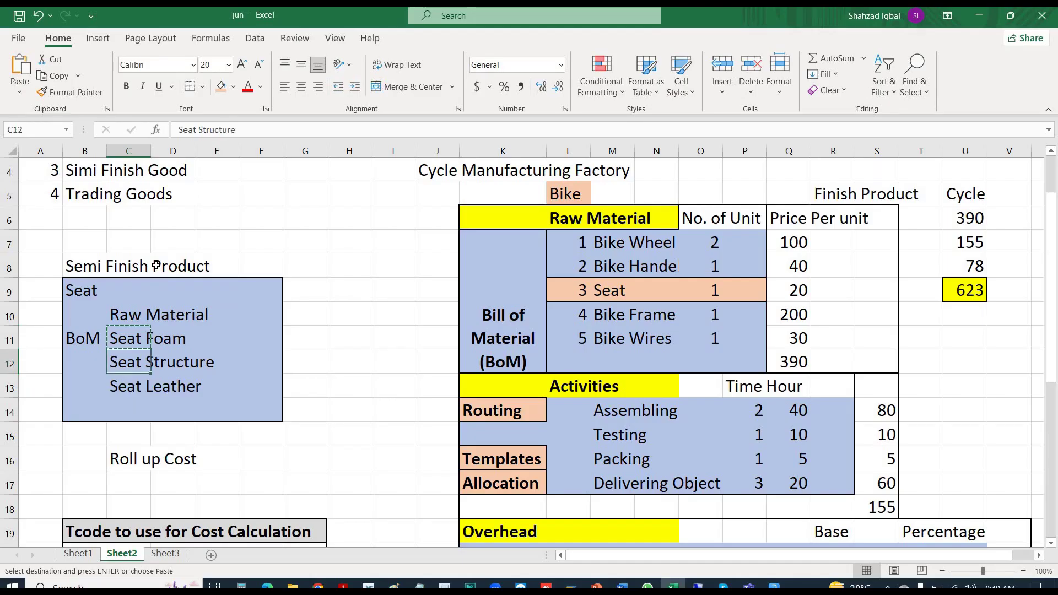
key(shift+Down)
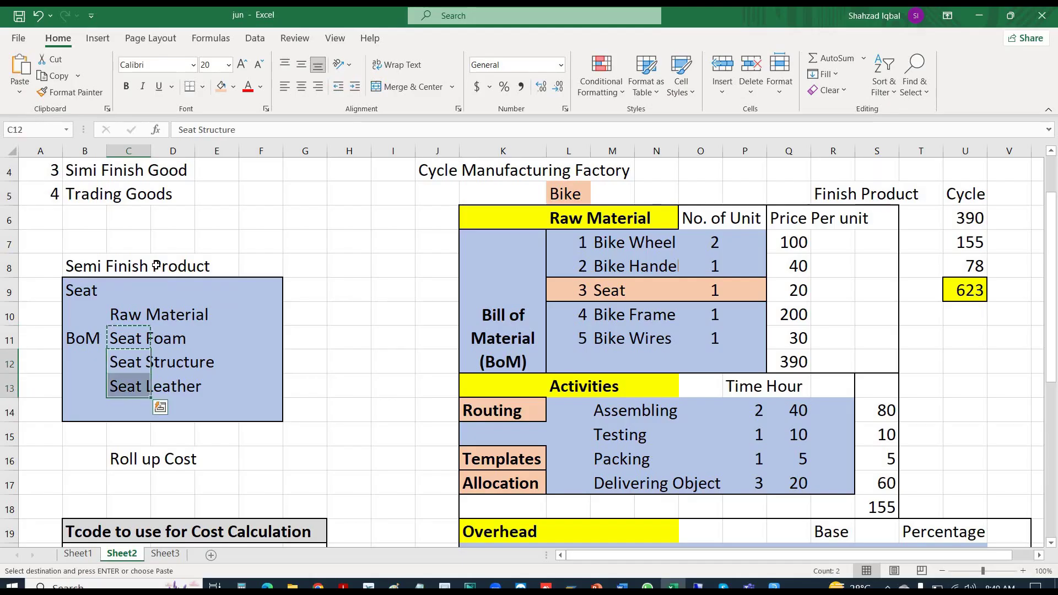
key(ctrl+c)
key(alt+Tab)
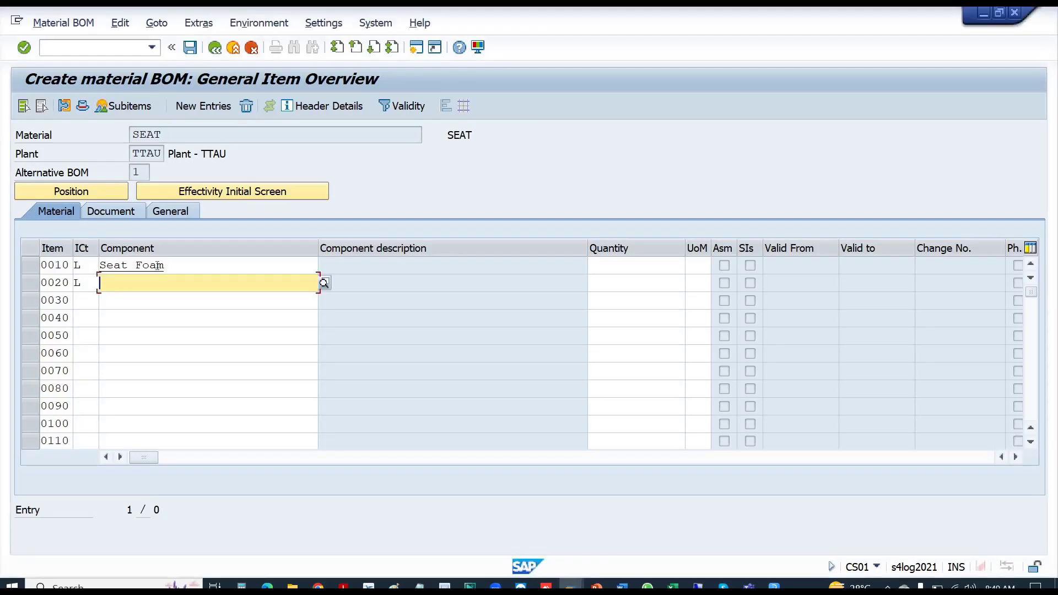
key(ctrl+v)
key(Down)
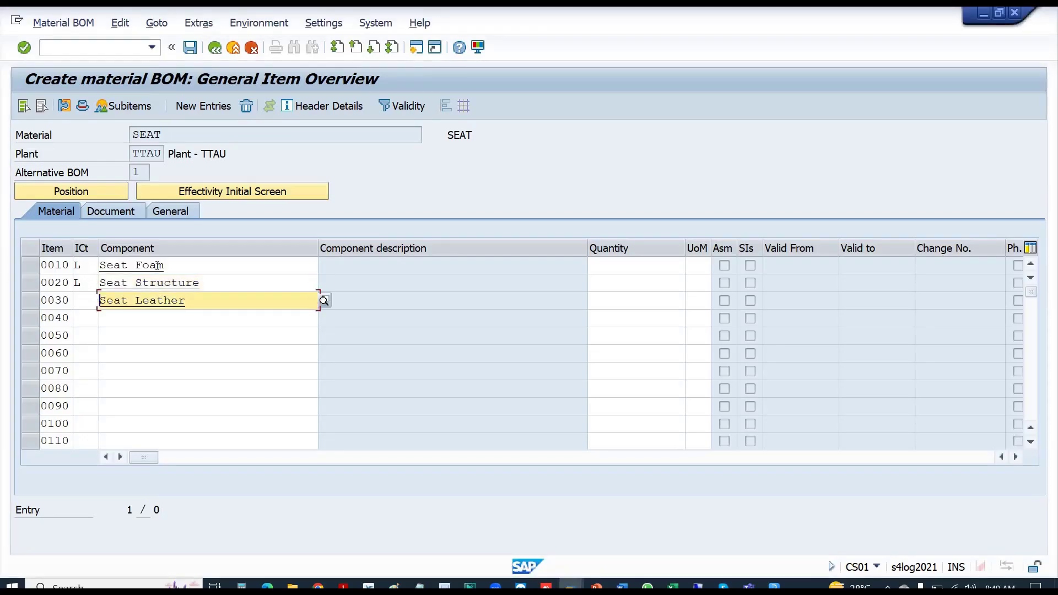
key(shift+Tab)
text(l)
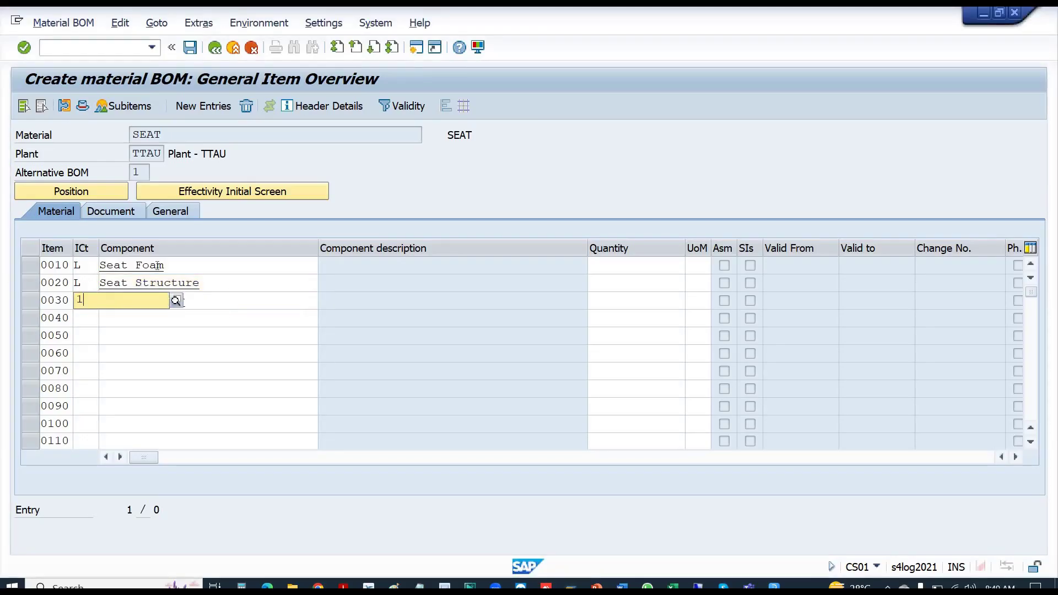
- Set the item category of BOM item 0030 to L and confirm the three component lines
key(BackSpace)
text(L)
key(Return)
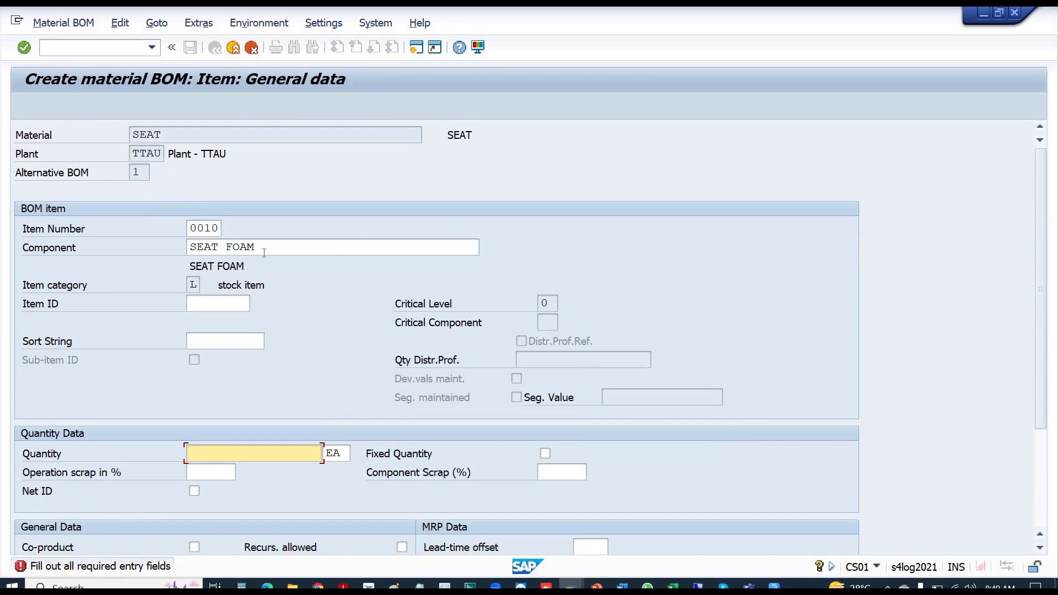
- Set the quantity of item 0010, Seat Foam, to 1 and confirm its general data
drag(255, 247, 177, 263)
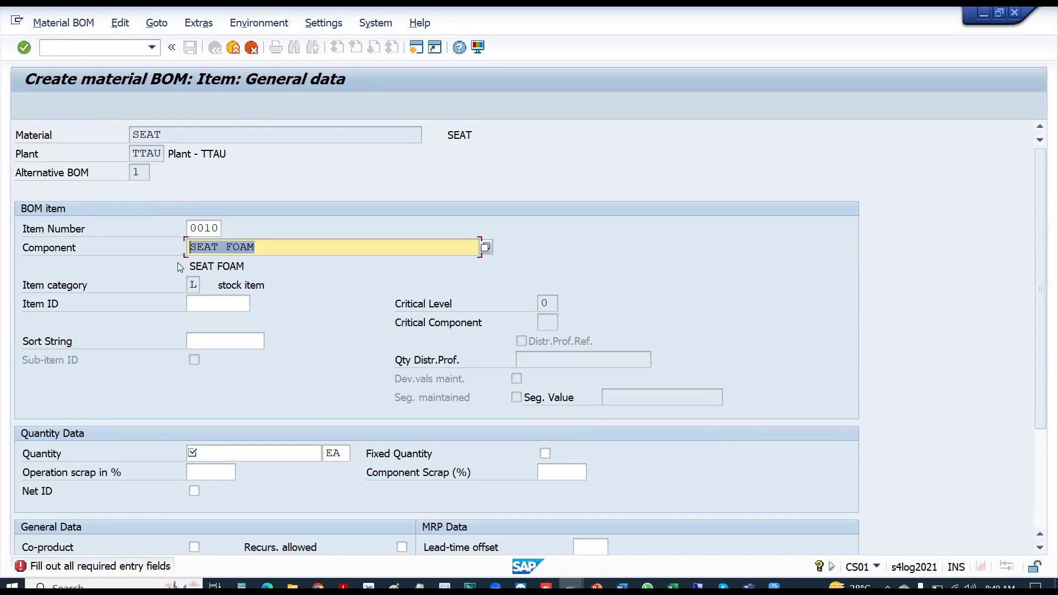
click(246, 452)
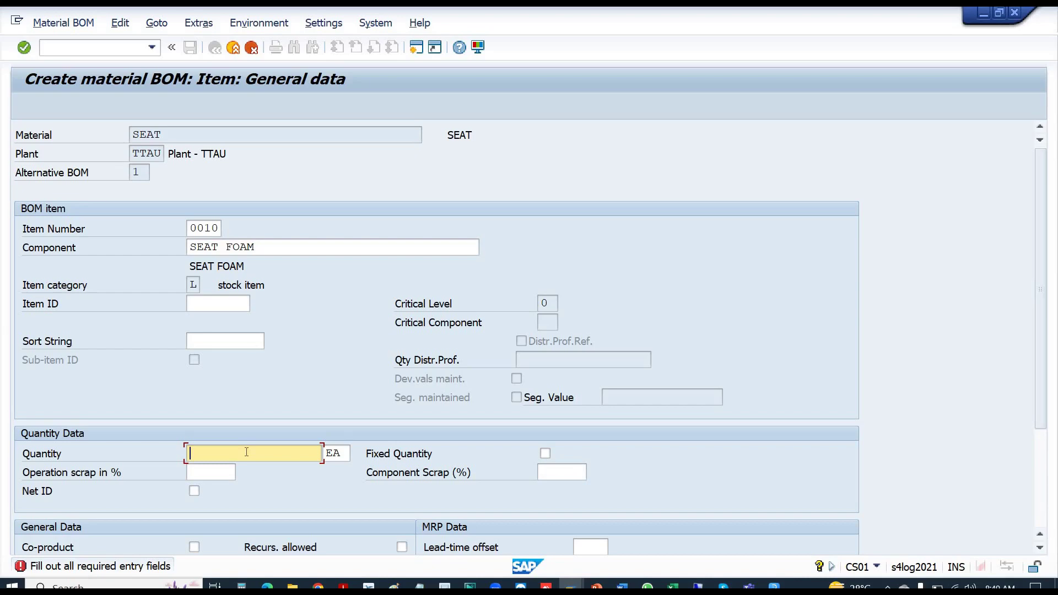
text(1)
key(Return)
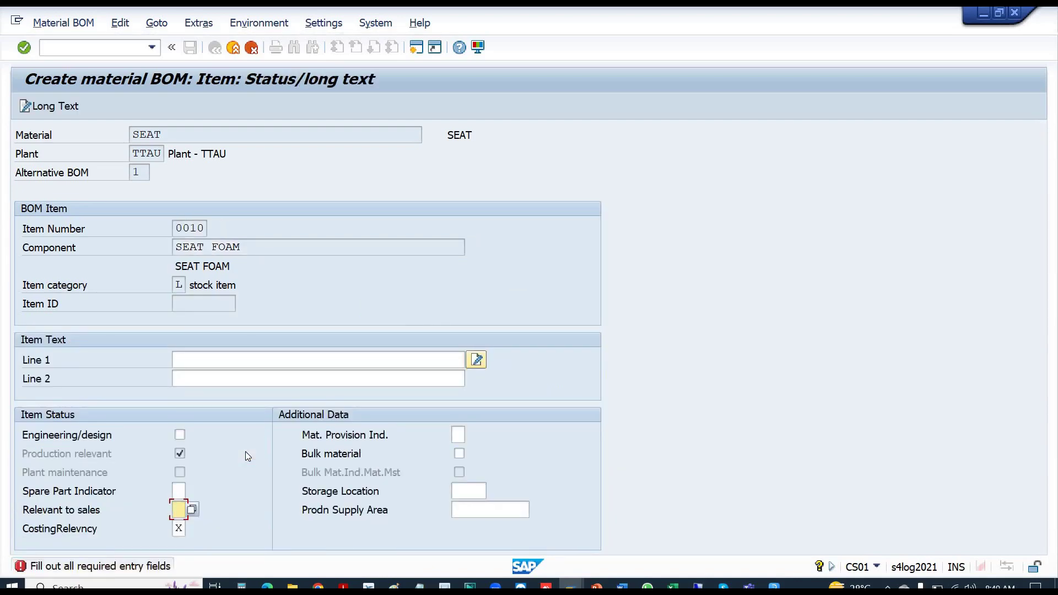
- Mark item 0010, Seat Foam, as relevant to sales with X and confirm its status data
click(191, 510)
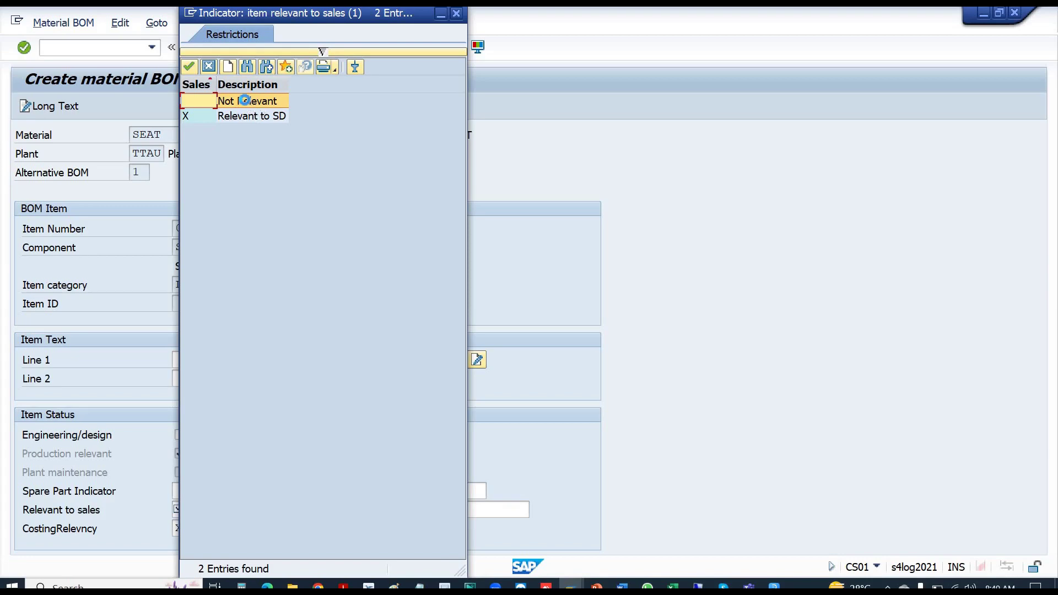
click(244, 100)
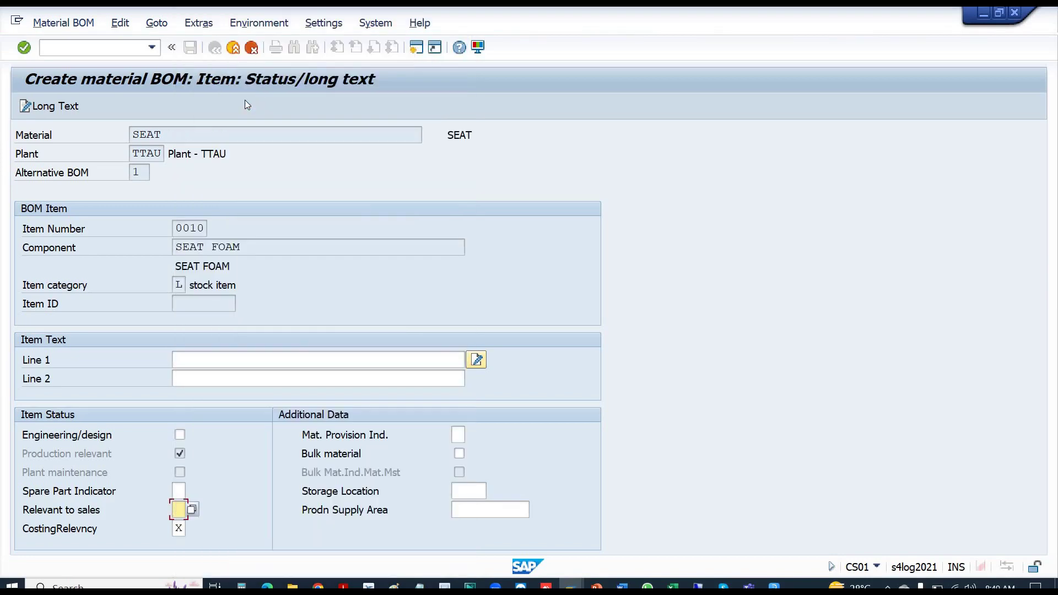
text(X)
key(Return)
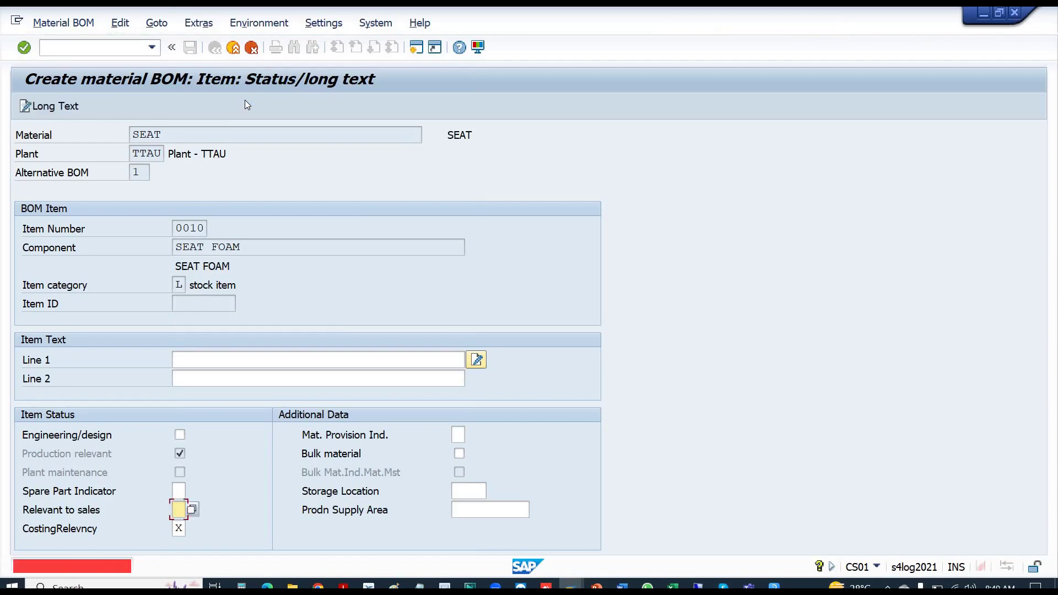
key(Return)
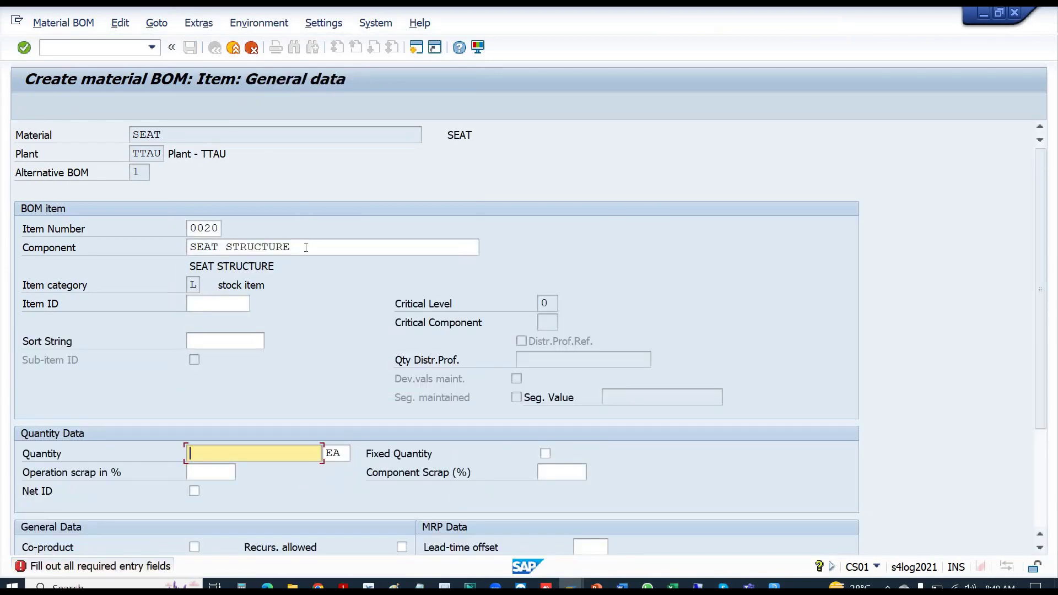
- Set the quantity of item 0020, Seat Structure, to 1 and accept its status data
drag(295, 248, 159, 242)
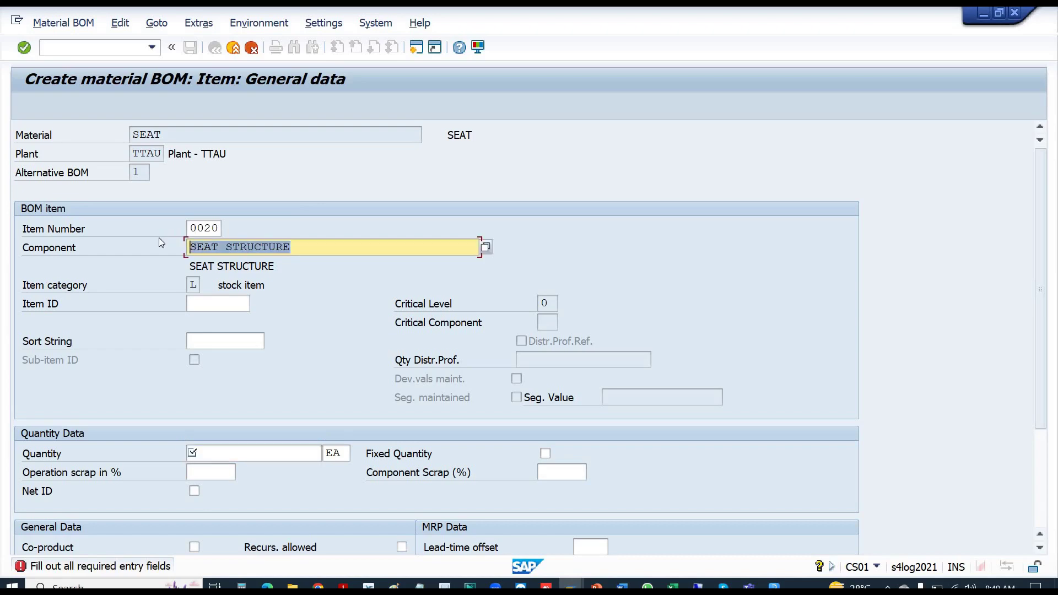
click(230, 450)
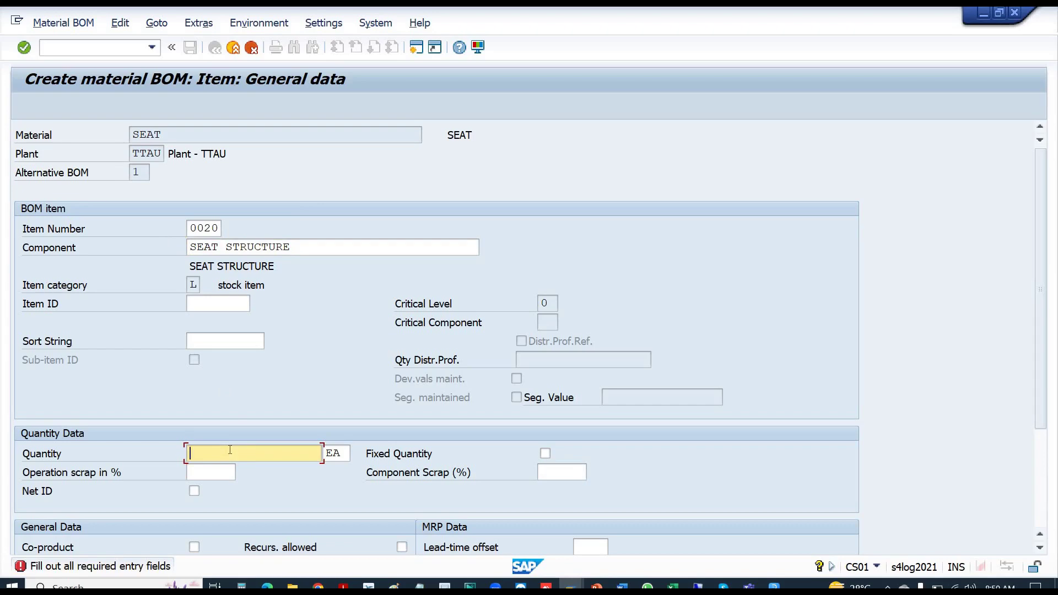
text(1)
key(Return)
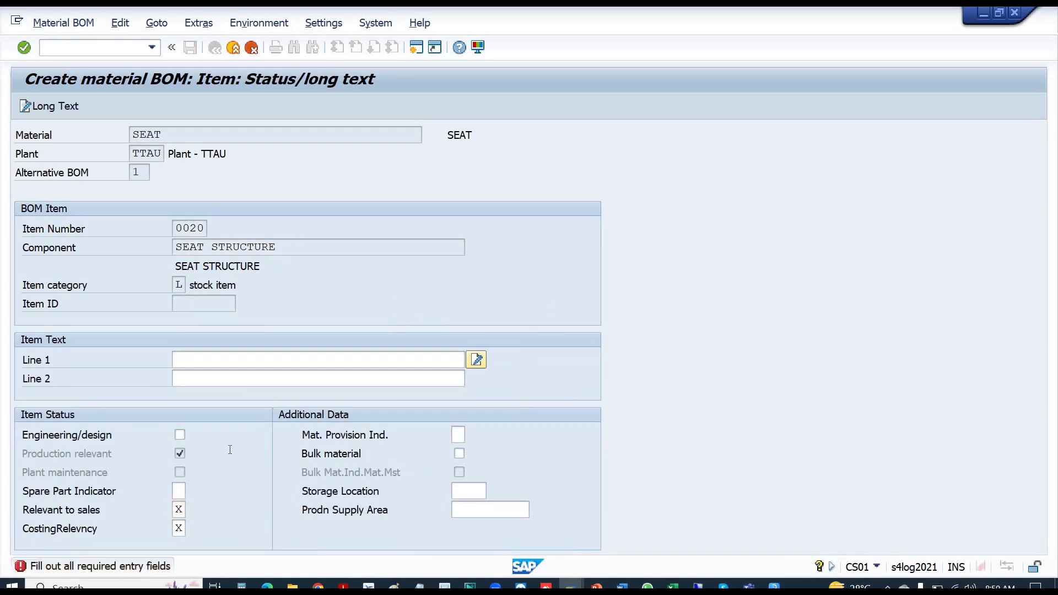
key(Return)
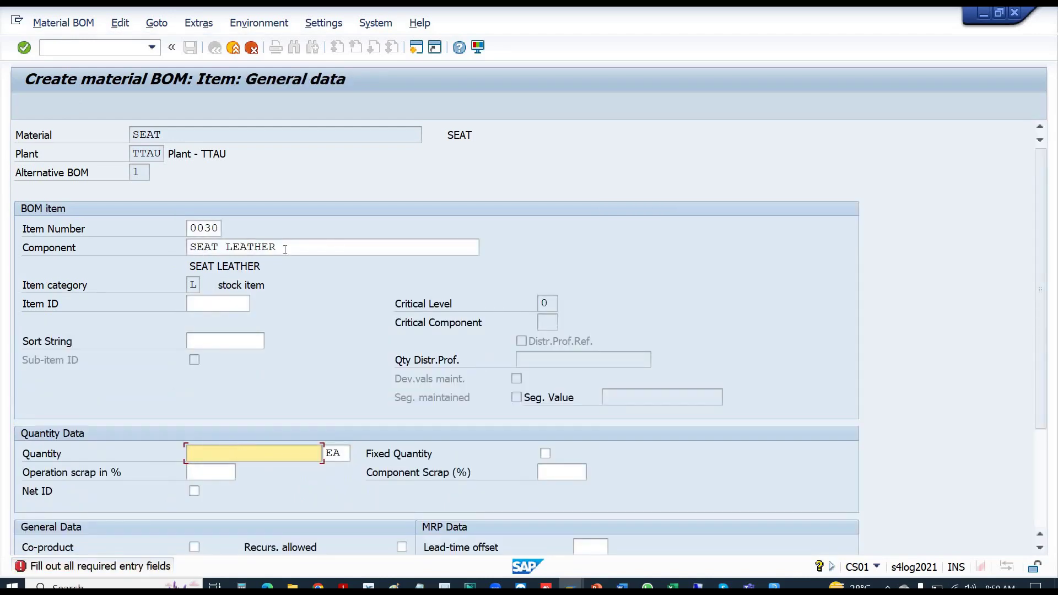
- Set the quantity of item 0030, Seat Leather, to 1 and accept its status data
drag(285, 248, 121, 223)
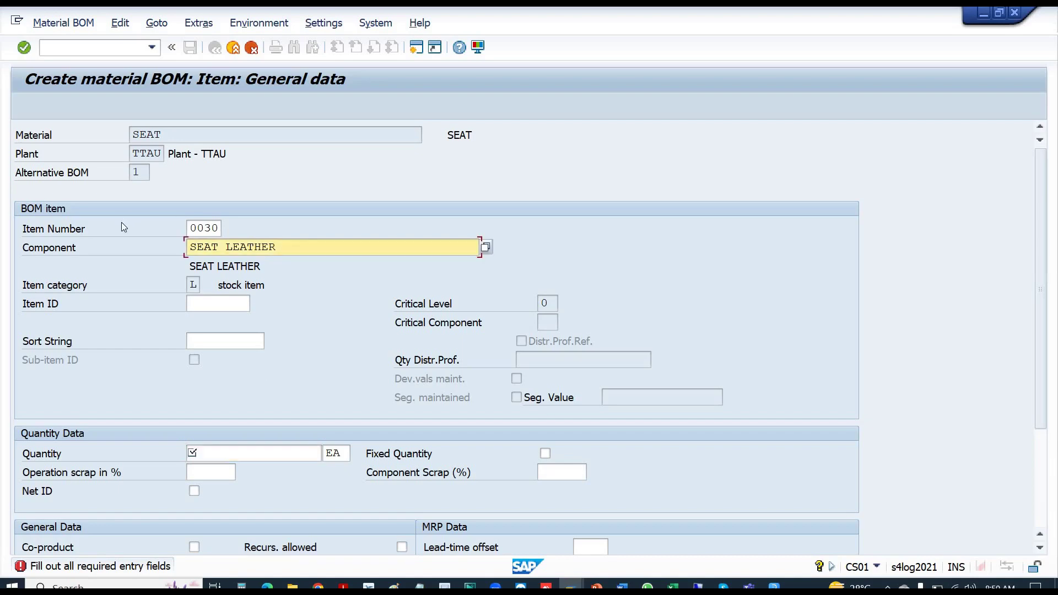
click(210, 456)
text(1)
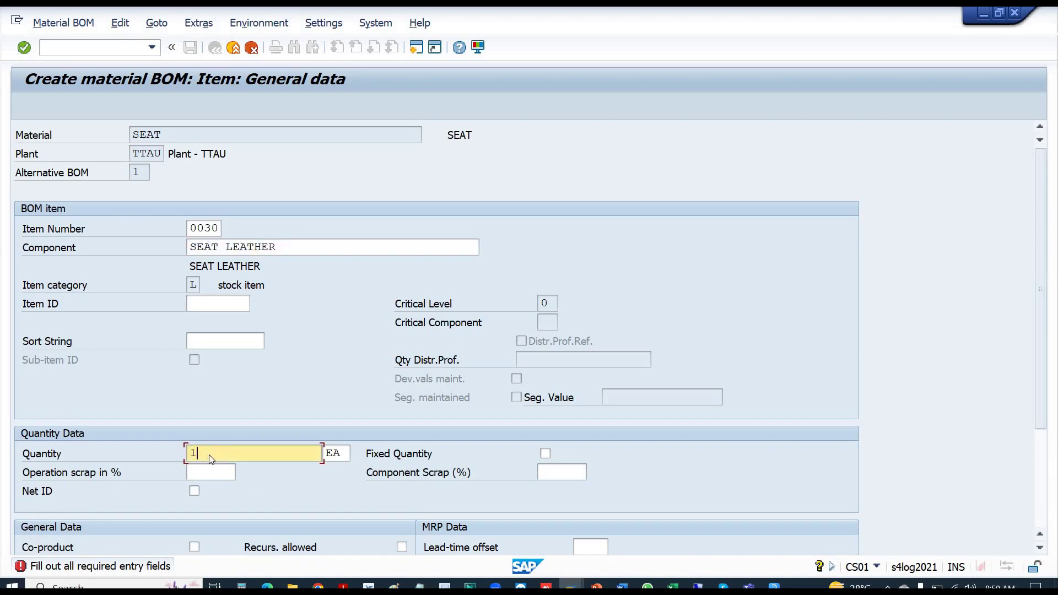
key(Return)
key(Return)
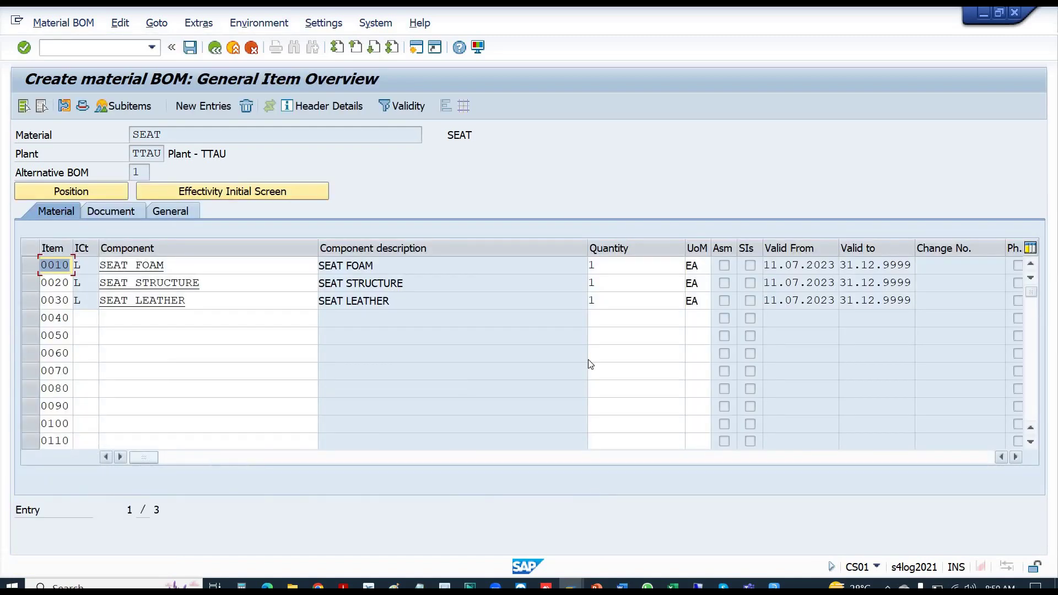
- Review the quantities of the three Seat components and the item details of Seat Foam
click(611, 265)
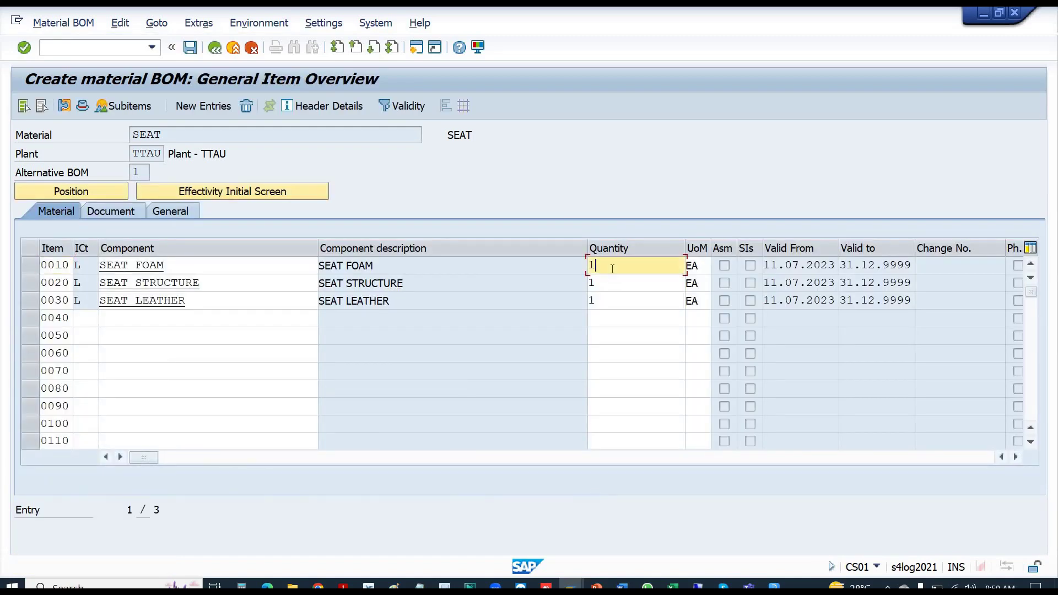
click(608, 289)
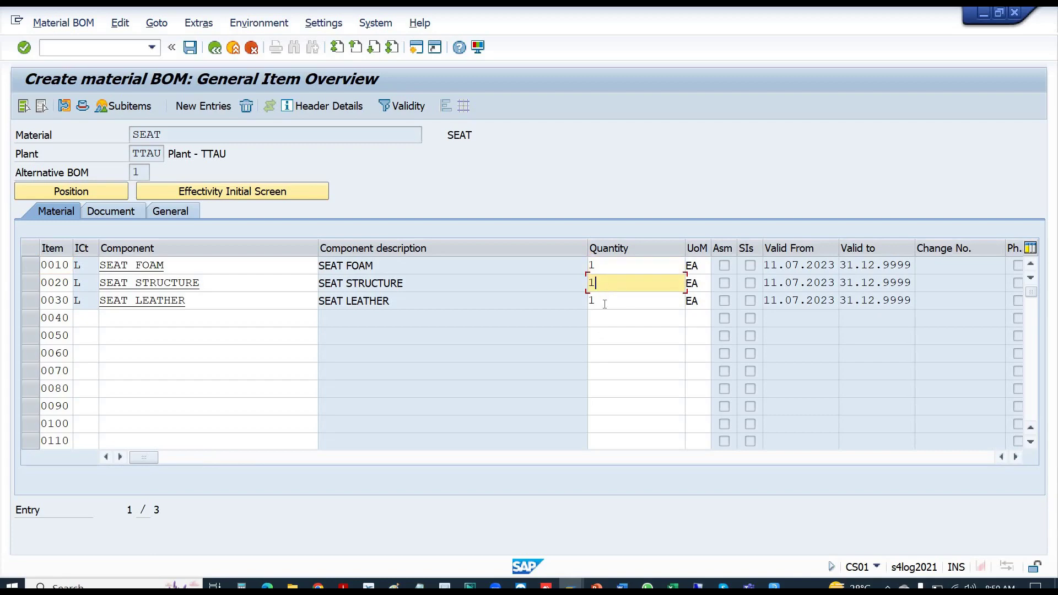
click(605, 305)
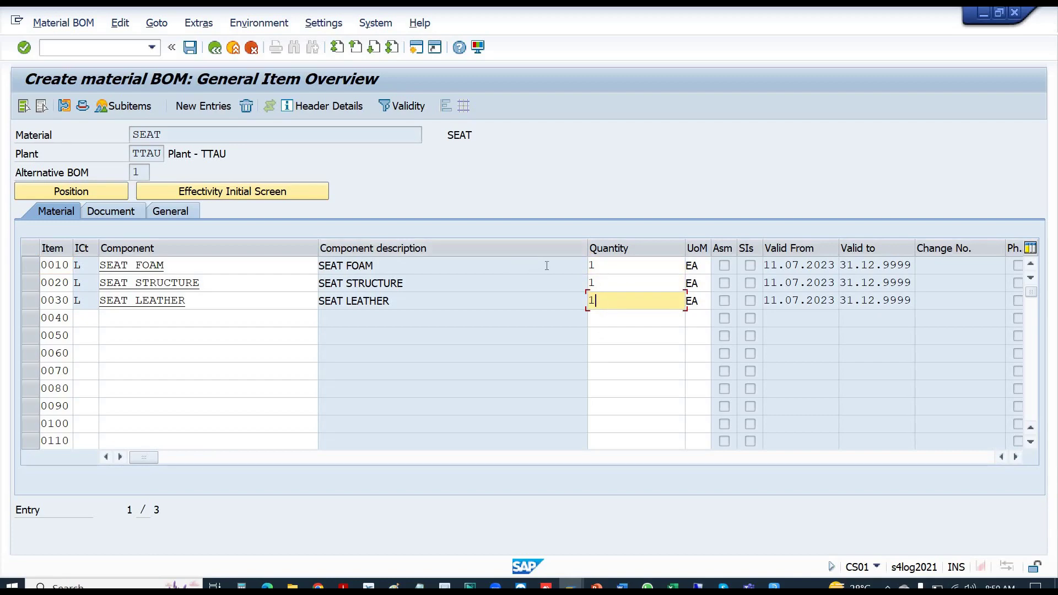
double_click(486, 268)
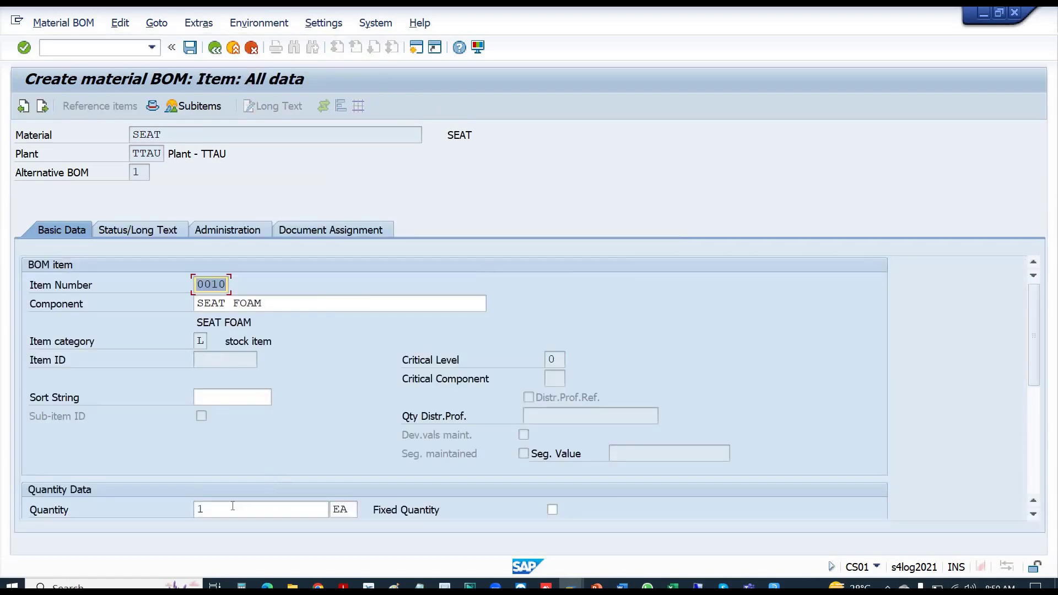
click(229, 510)
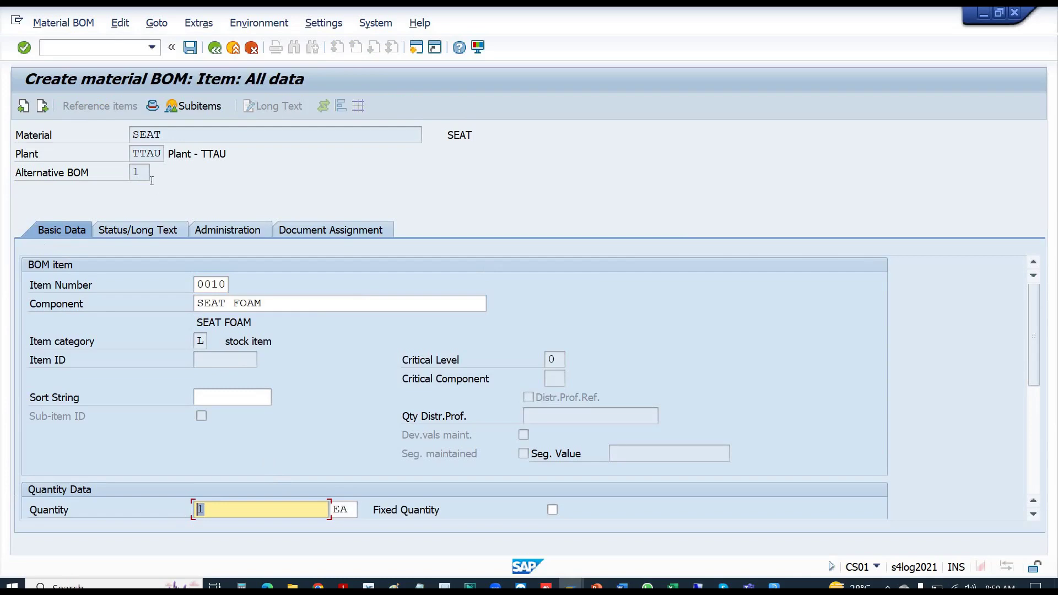
click(215, 48)
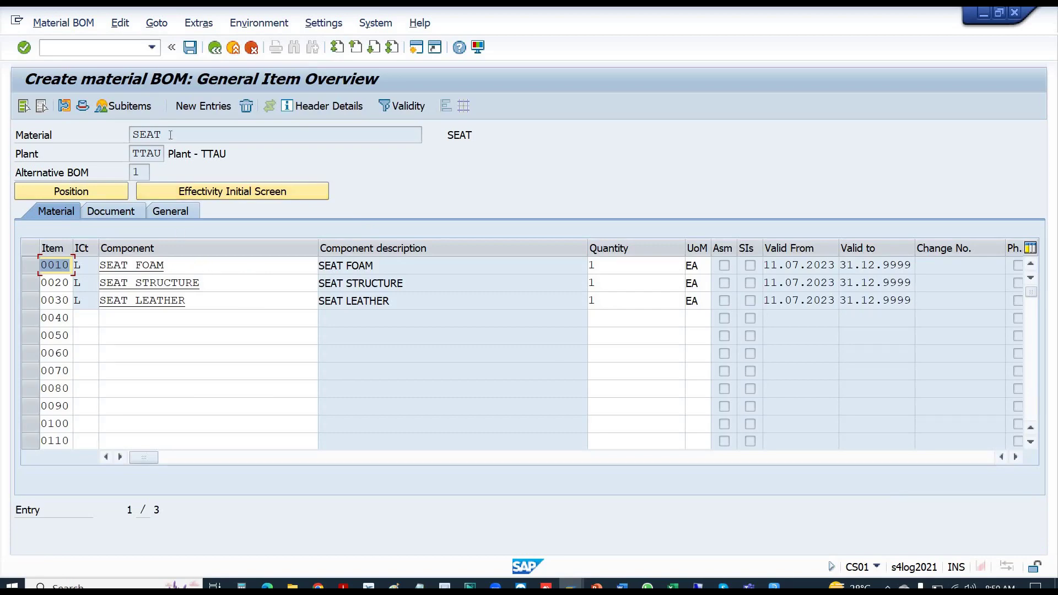
- Check the header material, components and quantities of the Seat BOM, and save the BOM
drag(171, 134, 115, 134)
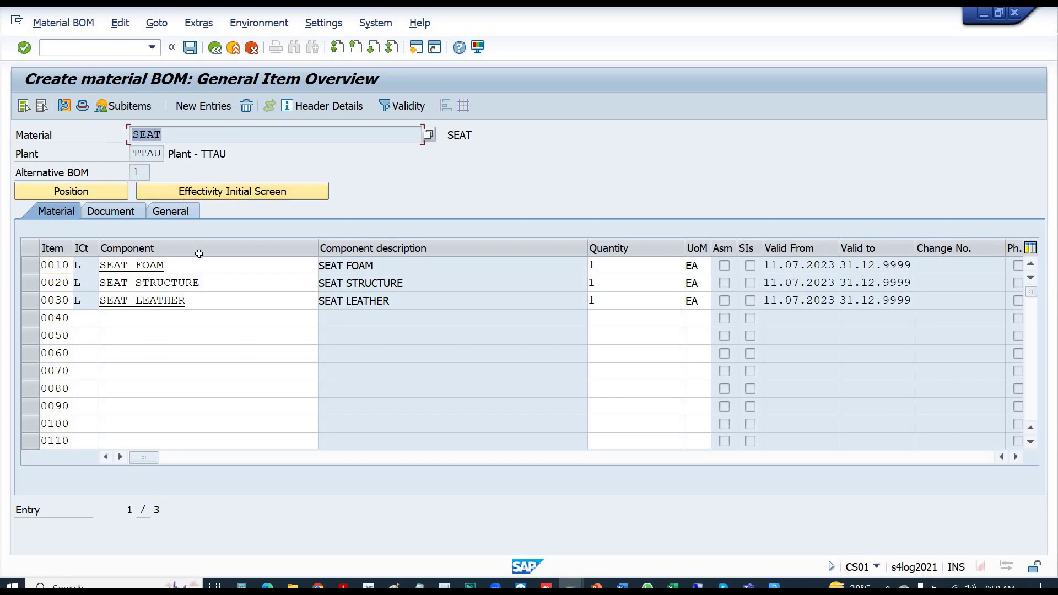
drag(198, 263, 96, 262)
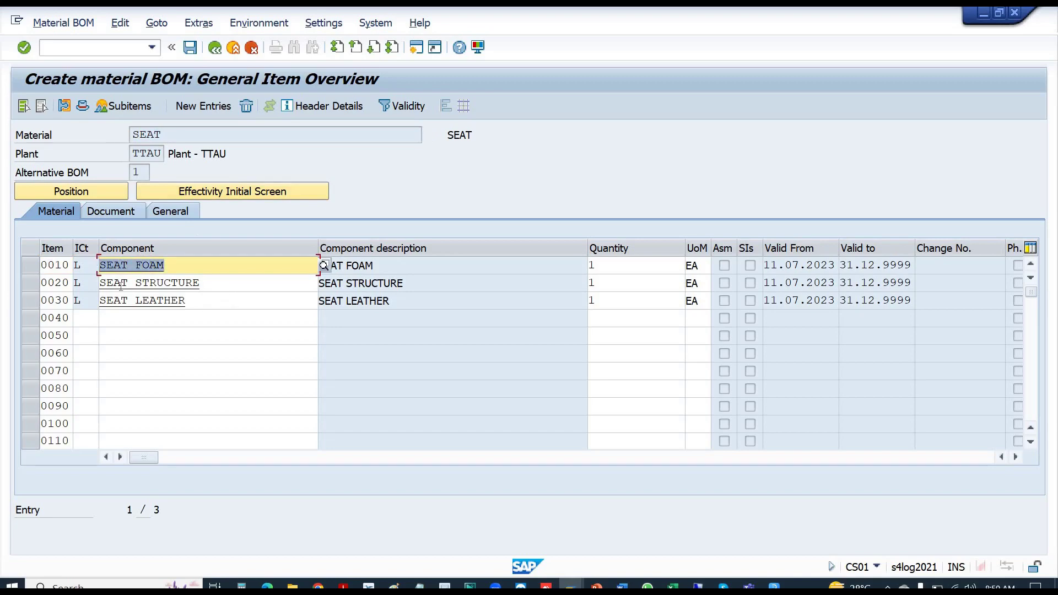
drag(200, 283, 98, 284)
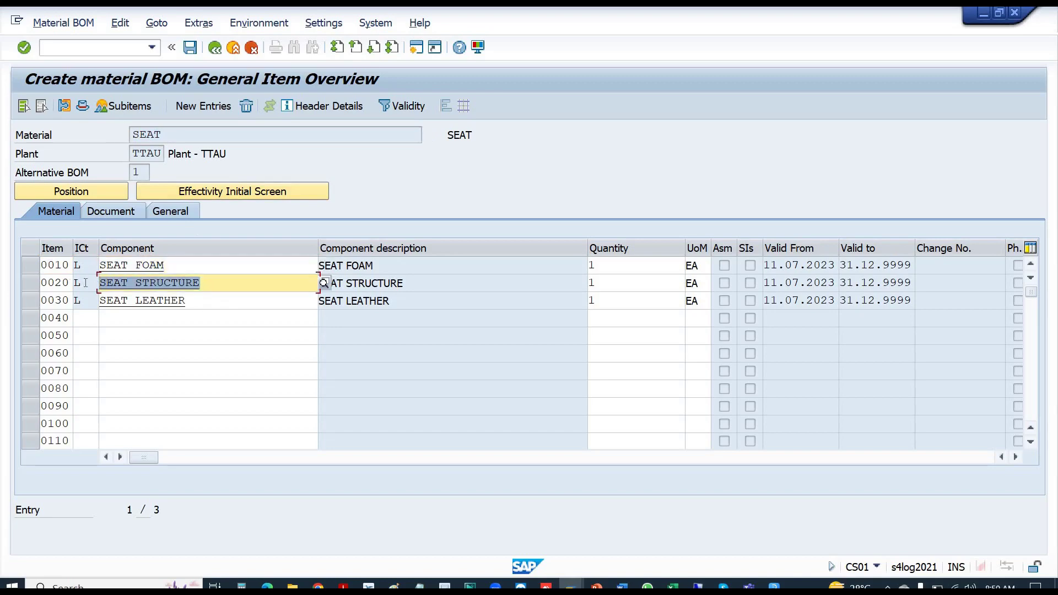
click(85, 283)
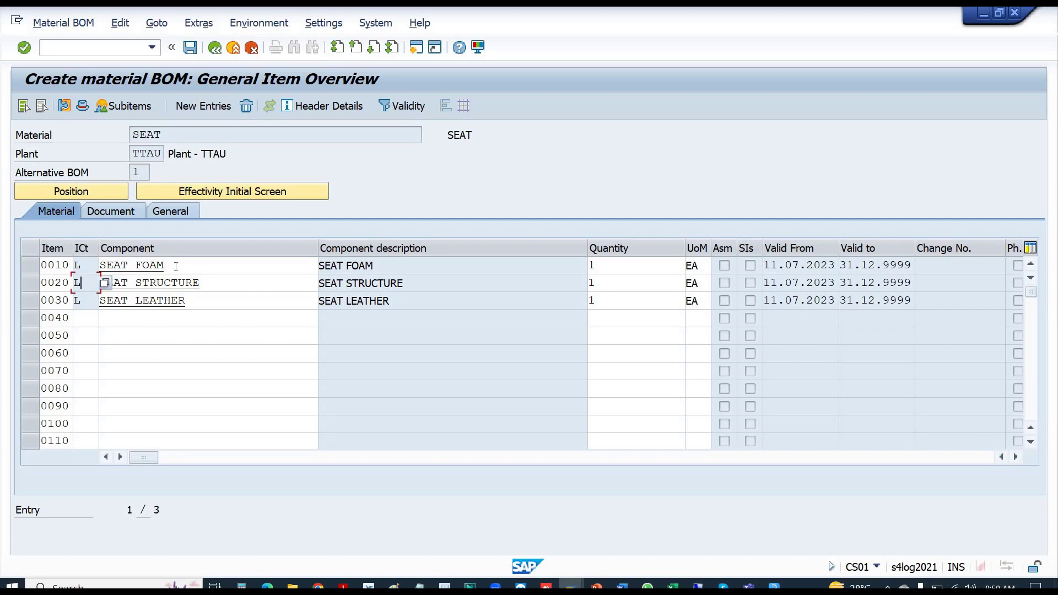
drag(165, 265, 88, 259)
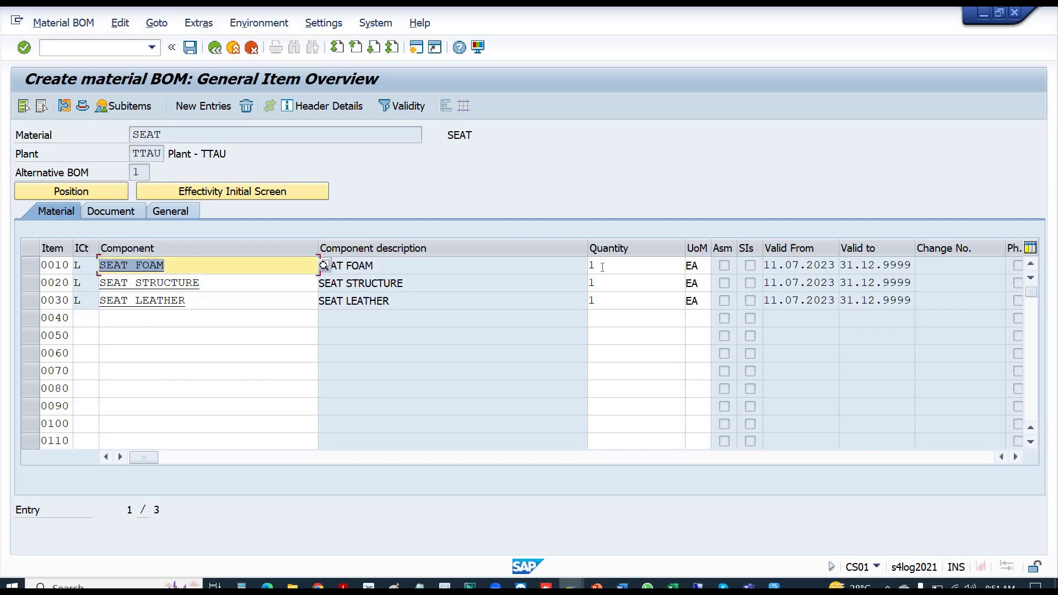
drag(602, 268, 587, 283)
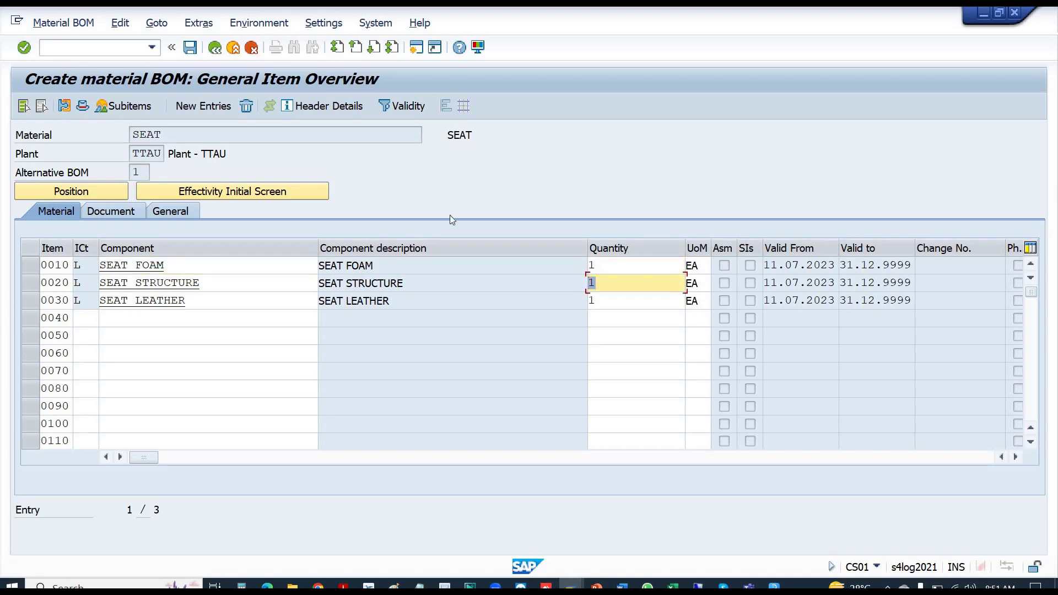
click(189, 48)
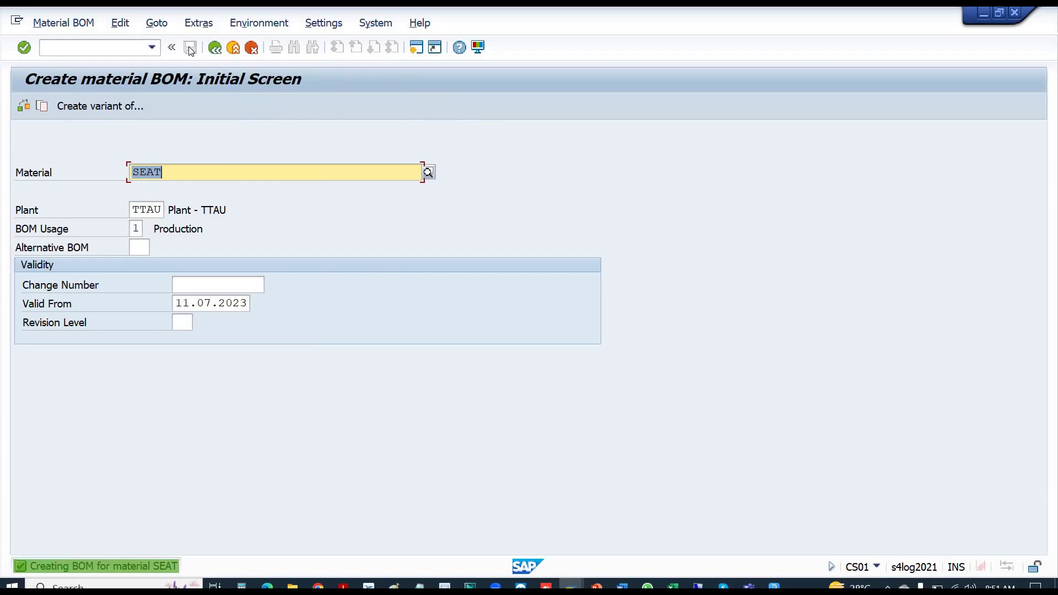
- Start a production BOM for material BIKE in plant TTAU and proceed to its item overview
text(B)
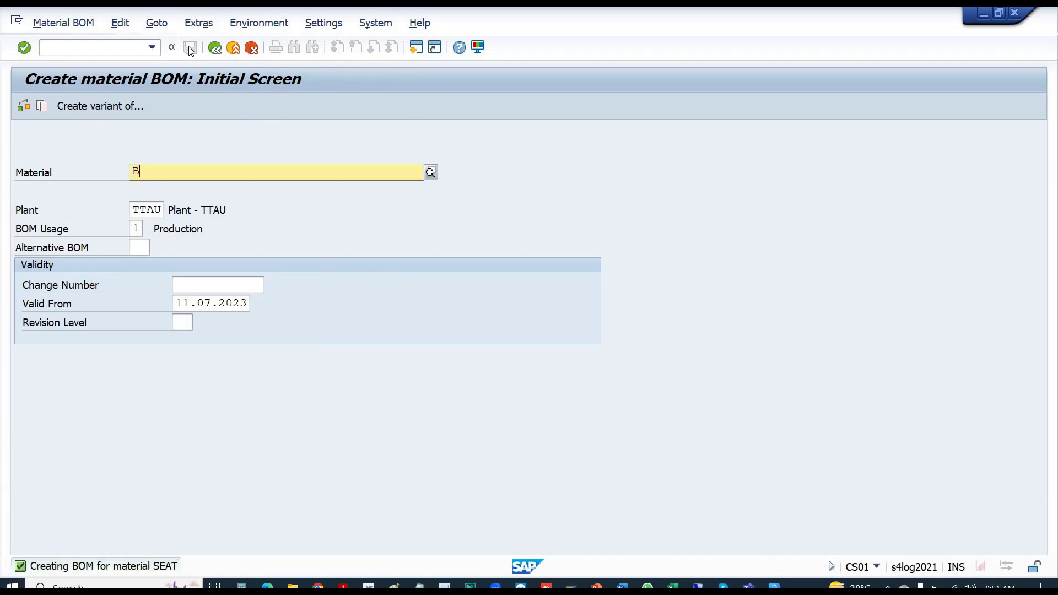
text(IKE)
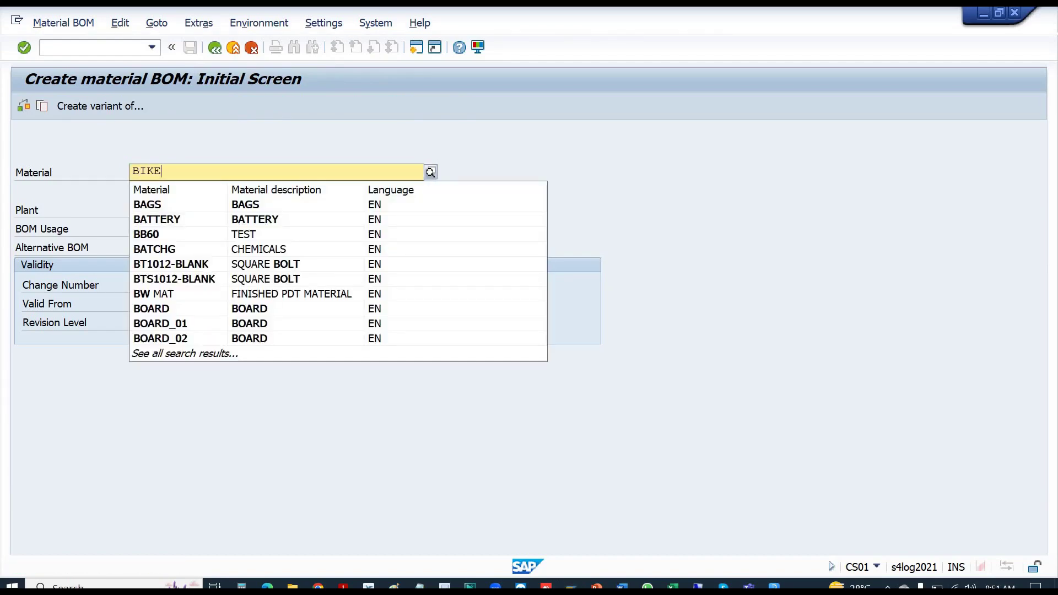
key(Return)
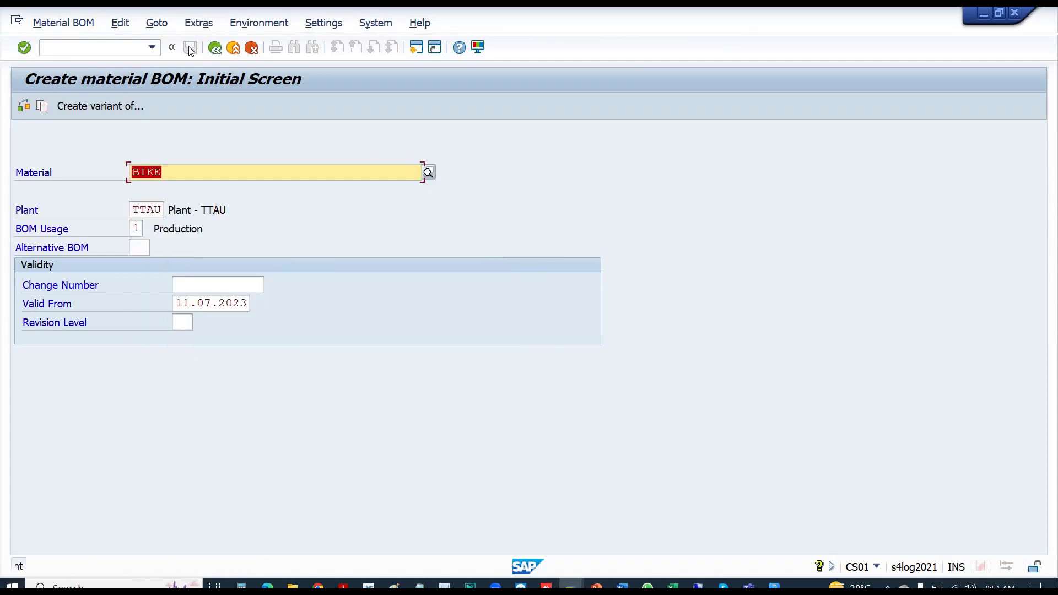
key(Return)
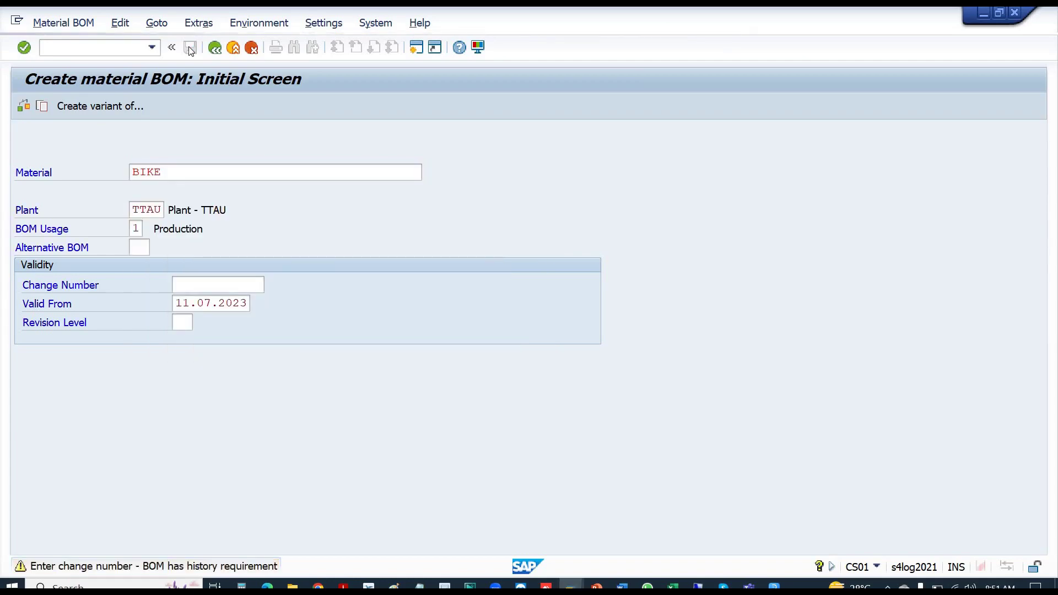
key(Tab)
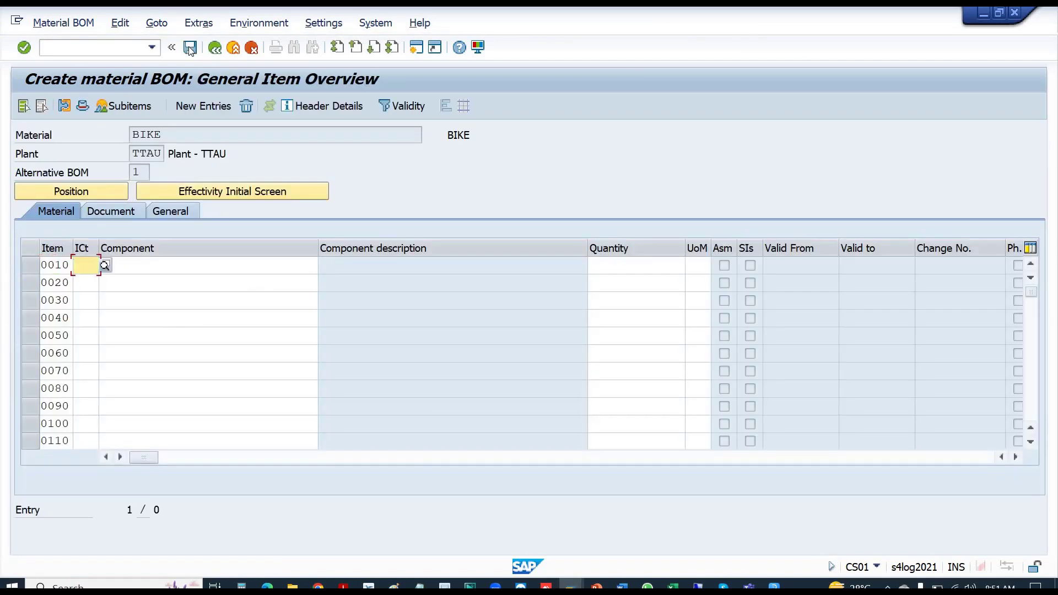
- Copy Bike Wheel and Bike Handel from the Excel sheet into items 0010 and 0020 of the SAP BOM, both with item category L
text(L)
key(Tab)
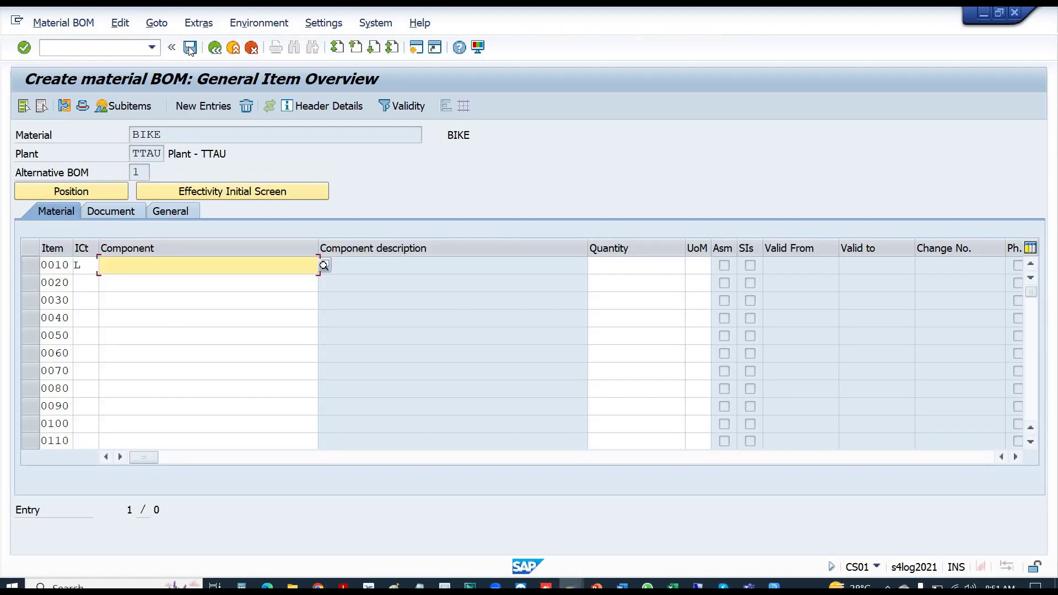
key(alt+Tab)
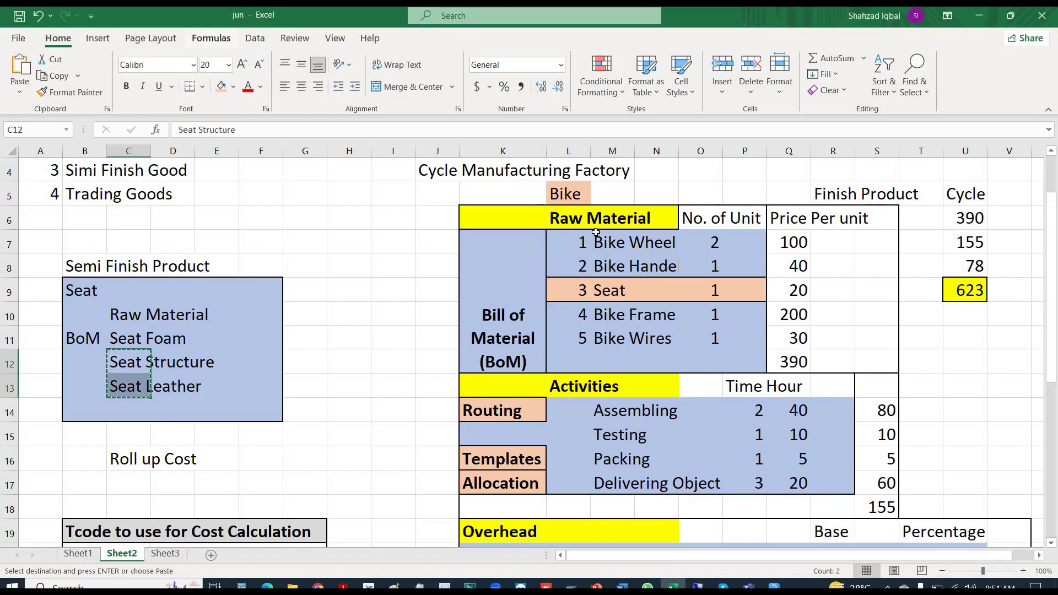
click(611, 244)
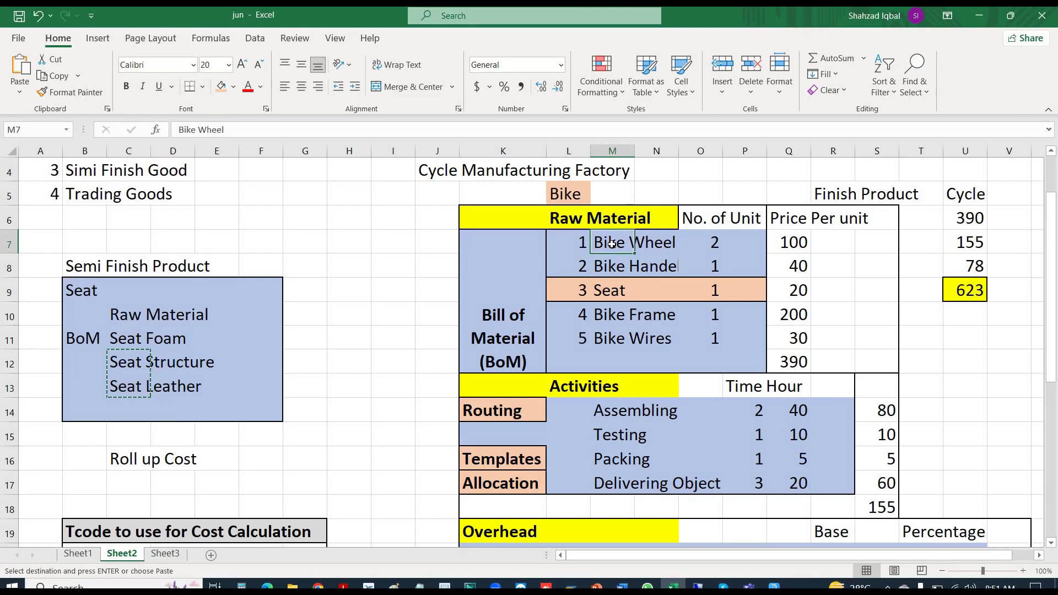
key(shift+Down)
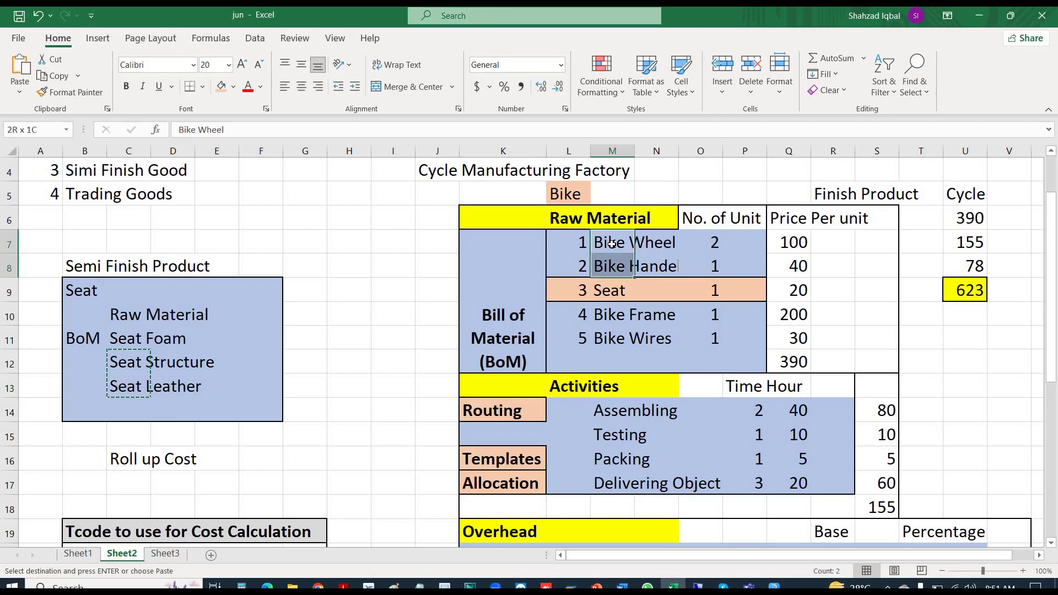
key(ctrl+v)
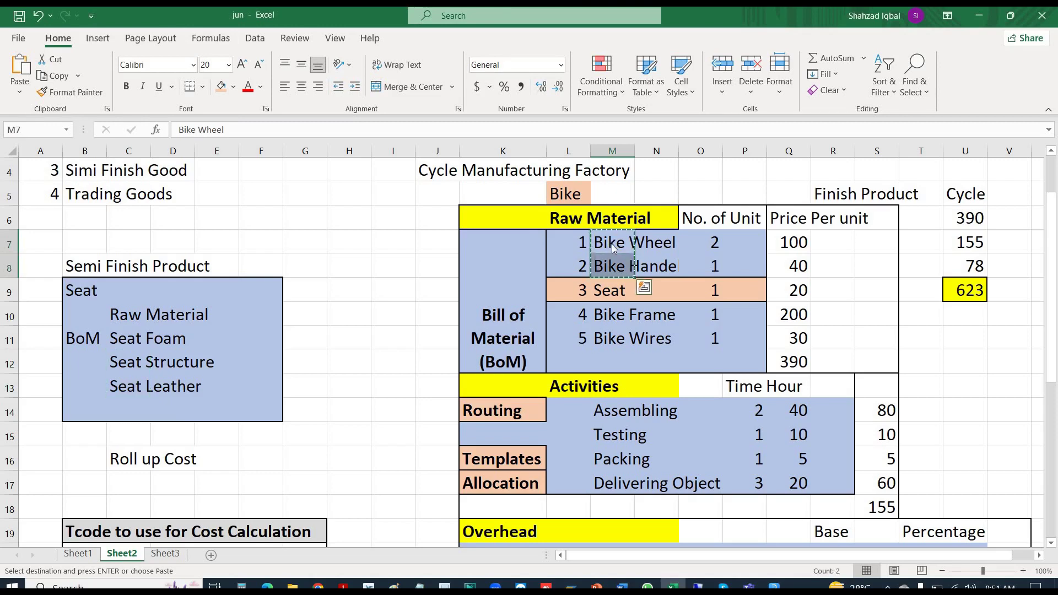
key(alt+Tab)
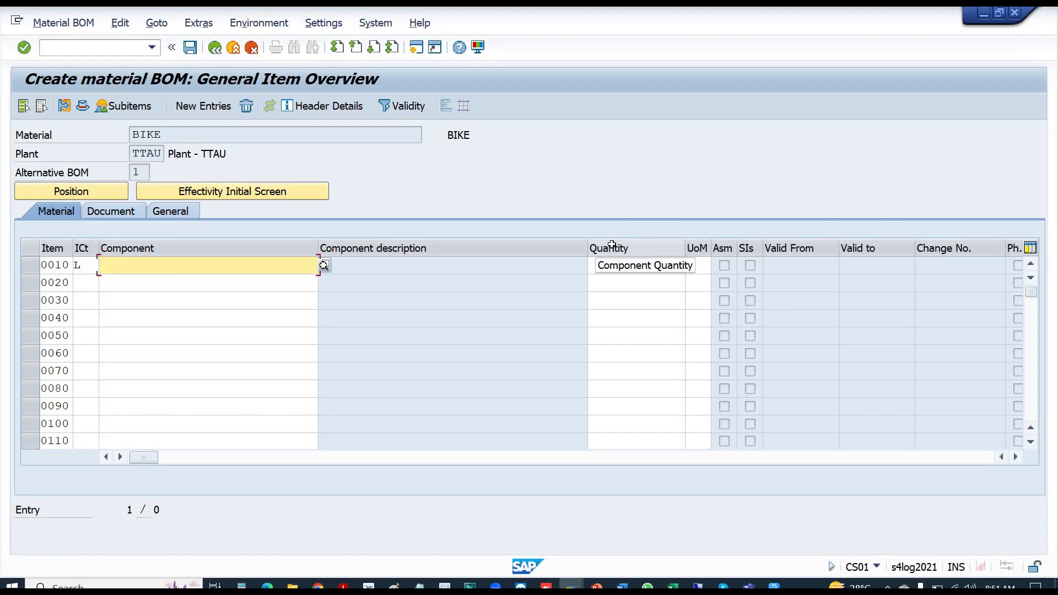
text(Bike Wheel Bike Handel)
key(Down)
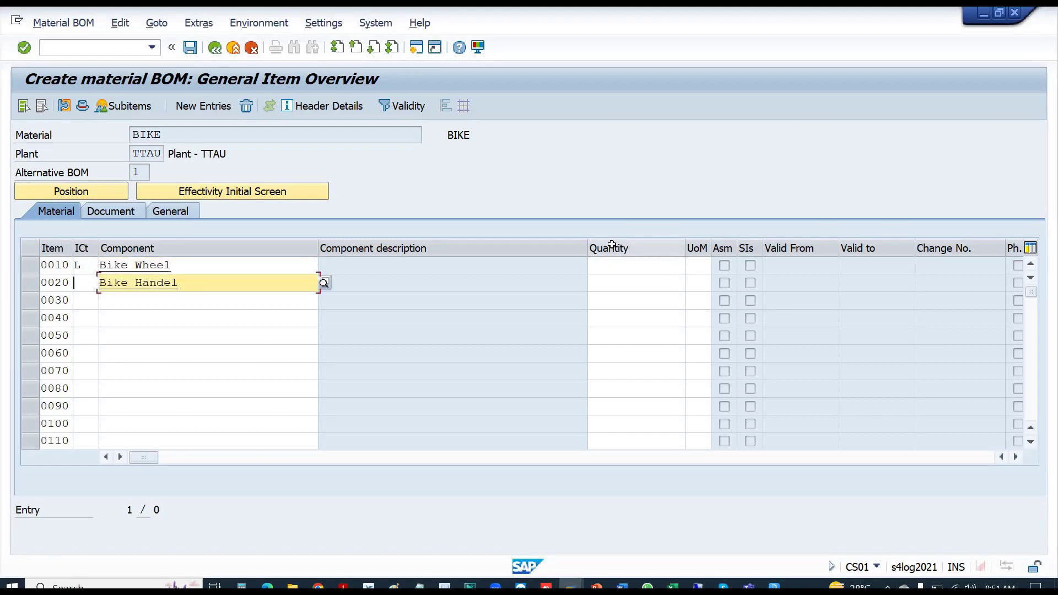
text(L)
key(Tab)
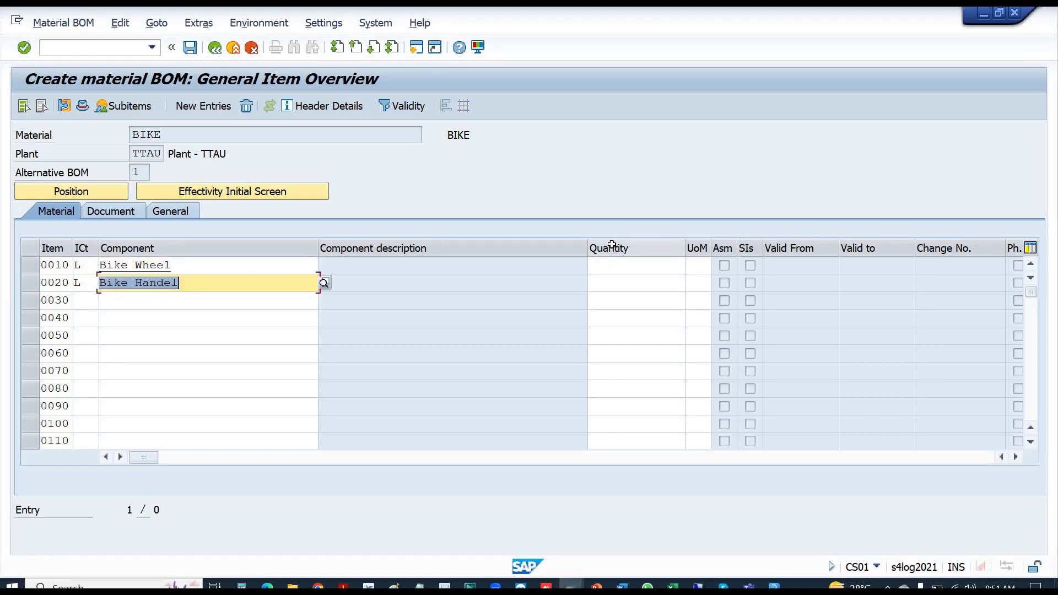
- Set the quantity of item 0010, Bike Wheel, to 2 with unit EA
key(Up)
key(Tab)
key(Tab)
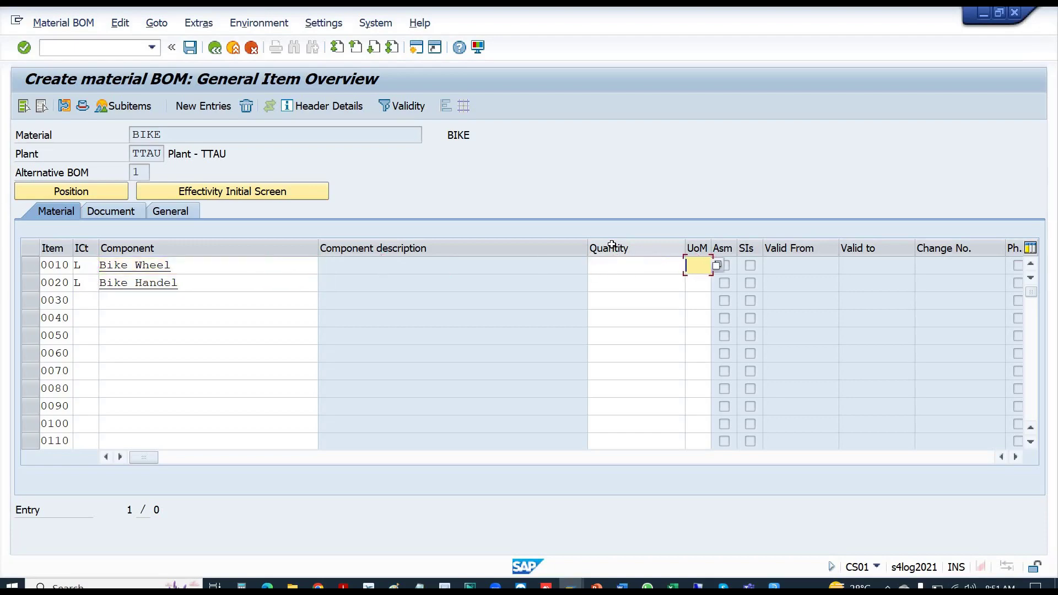
key(shift+Tab)
text(2)
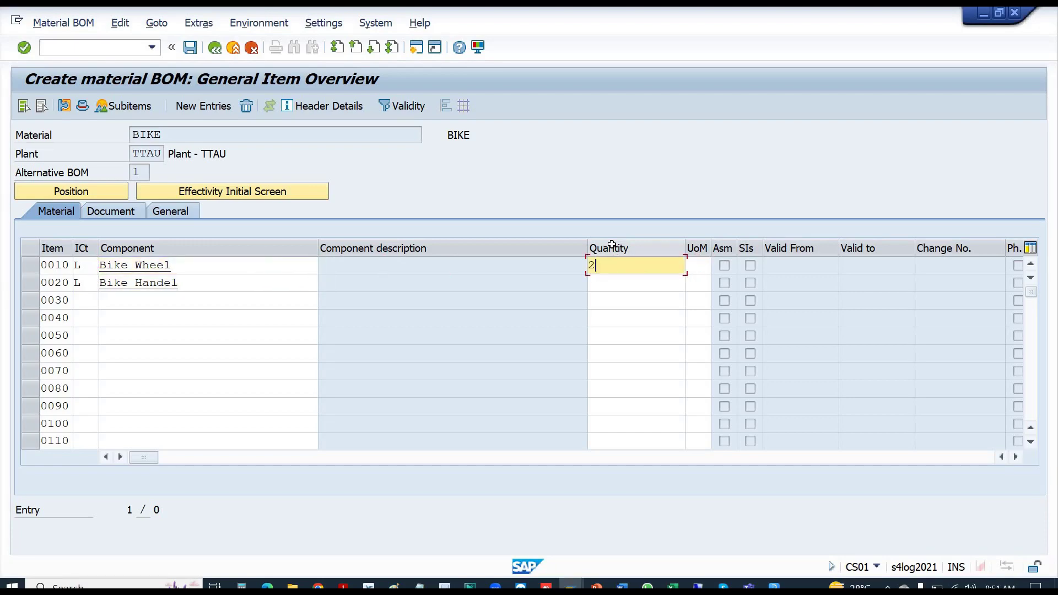
key(Tab)
text(EA)
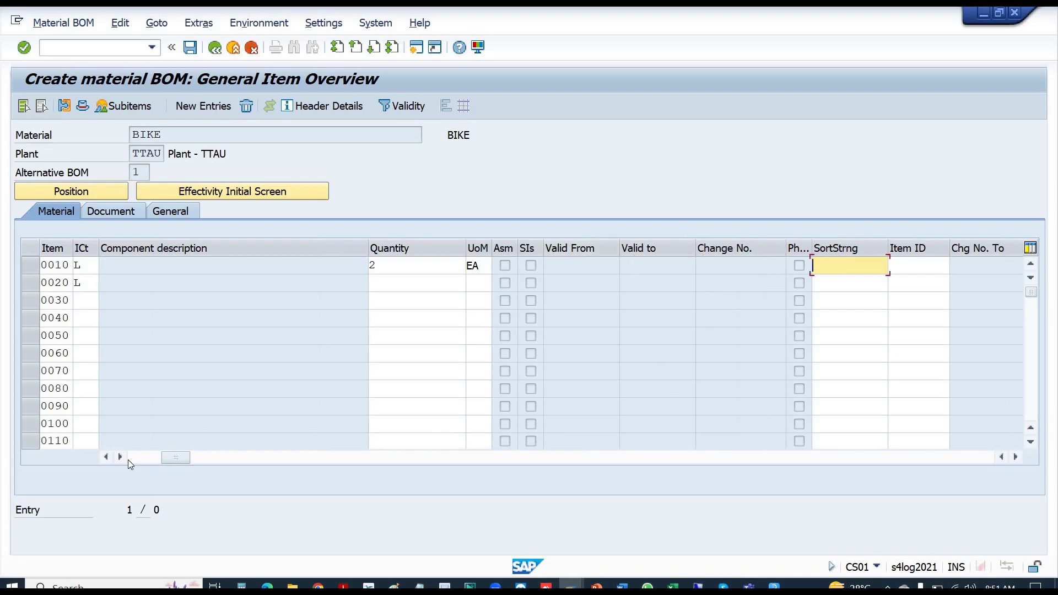
- Set item 0020's quantity to 1 EA, and mark item 0010, Bike Wheel, as relevant to sales with X
click(137, 459)
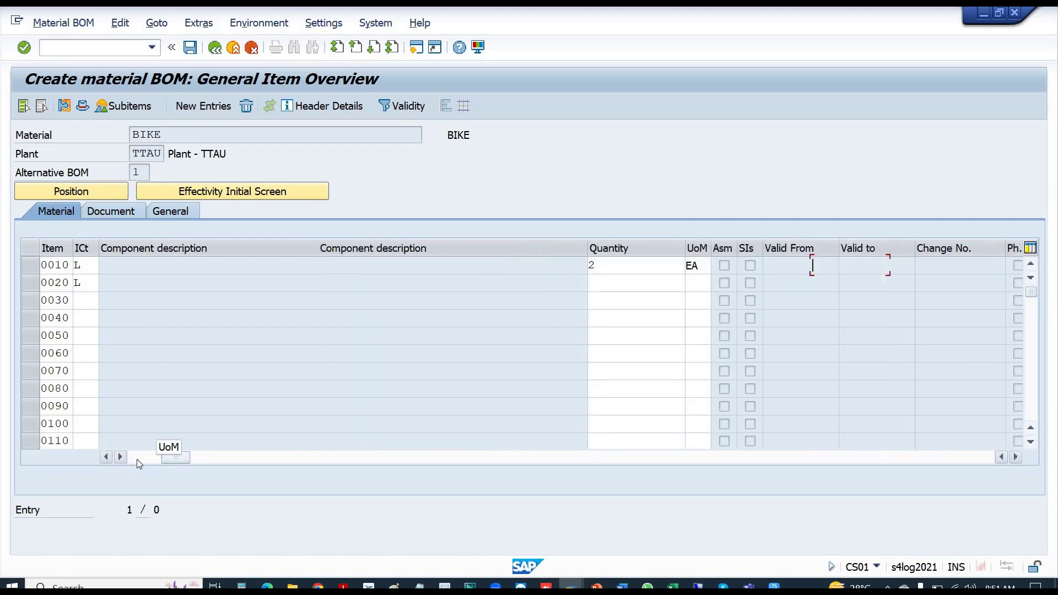
click(595, 284)
text(1)
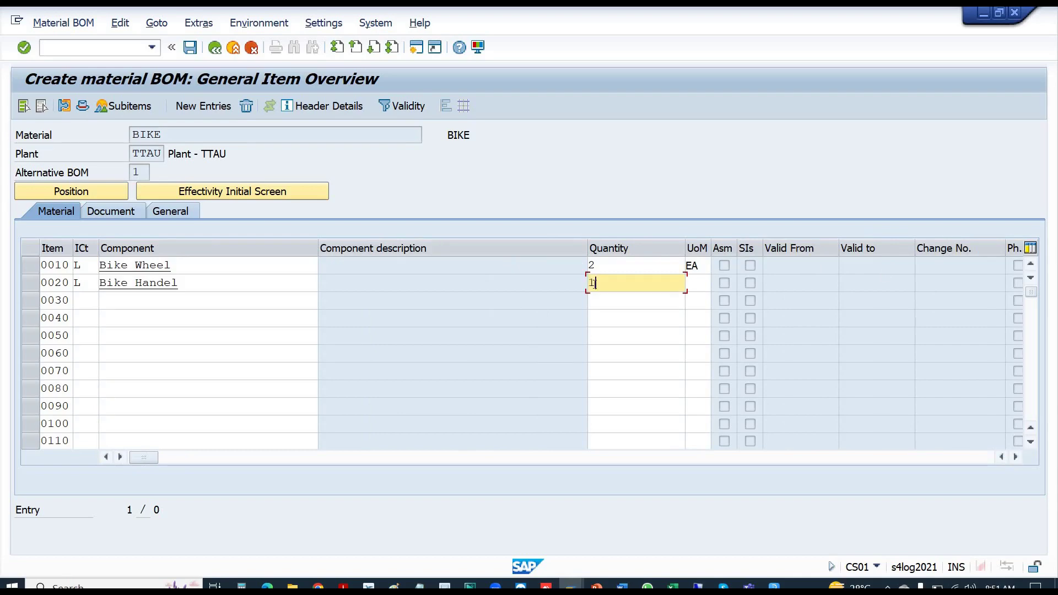
key(Tab)
text(EA)
key(Return)
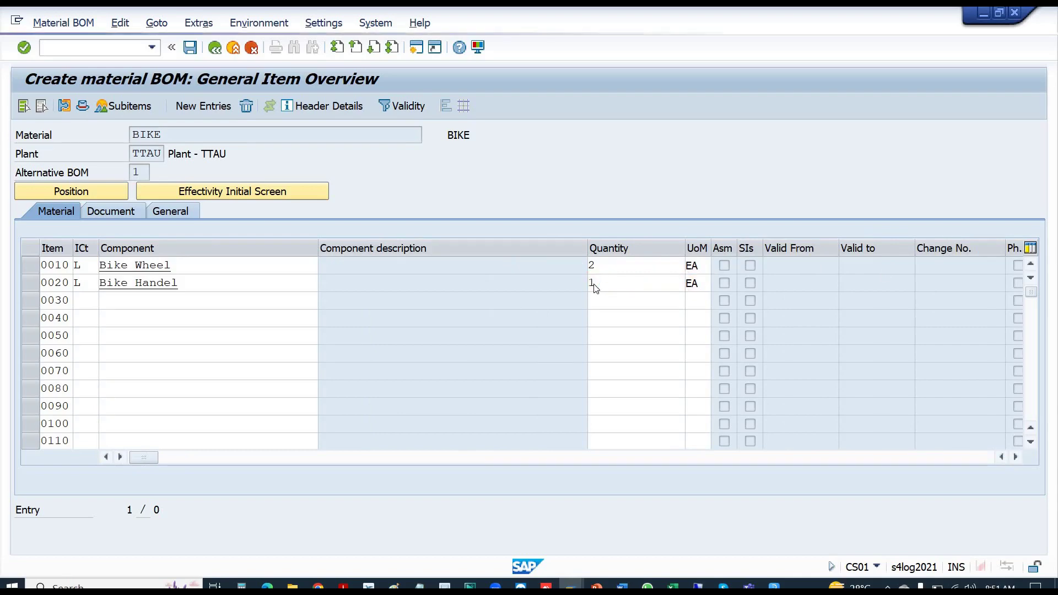
text(X)
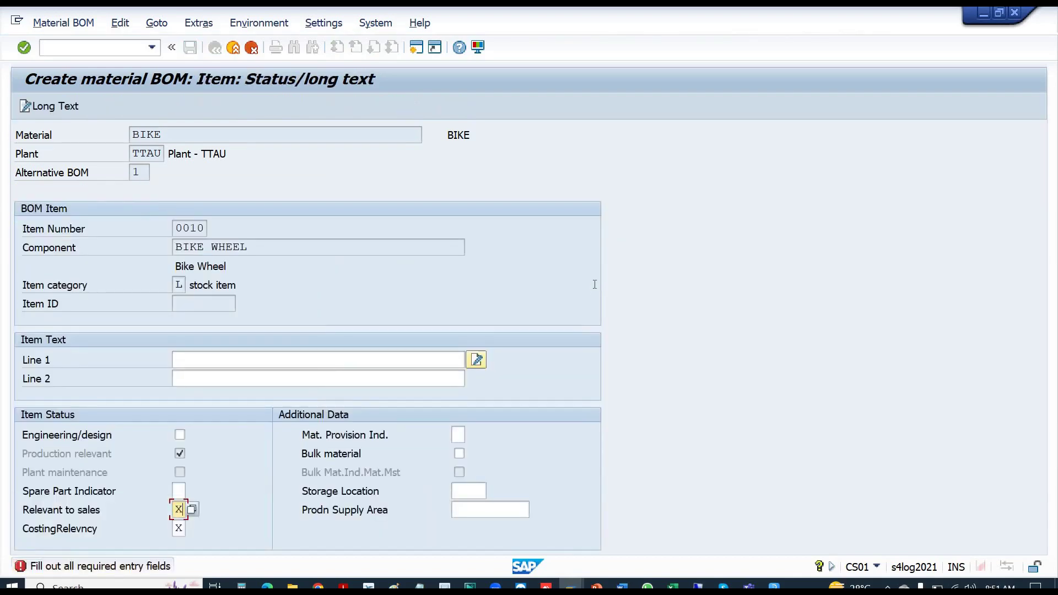
key(Return)
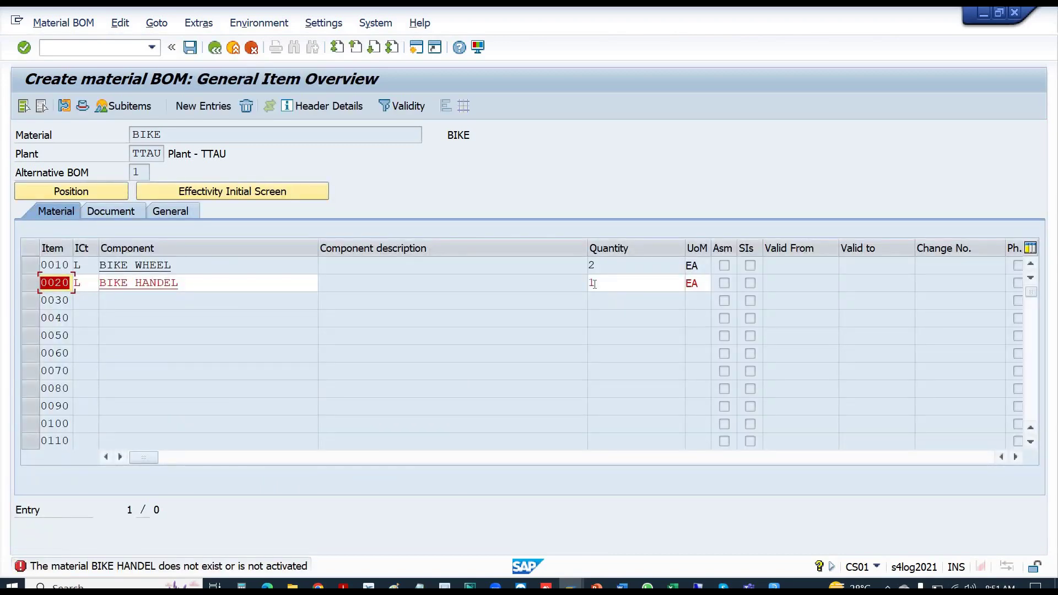
- Search the materials for BIKE* and replace the component of item 0020 with BIKE HANDLE
key(alt+Tab)
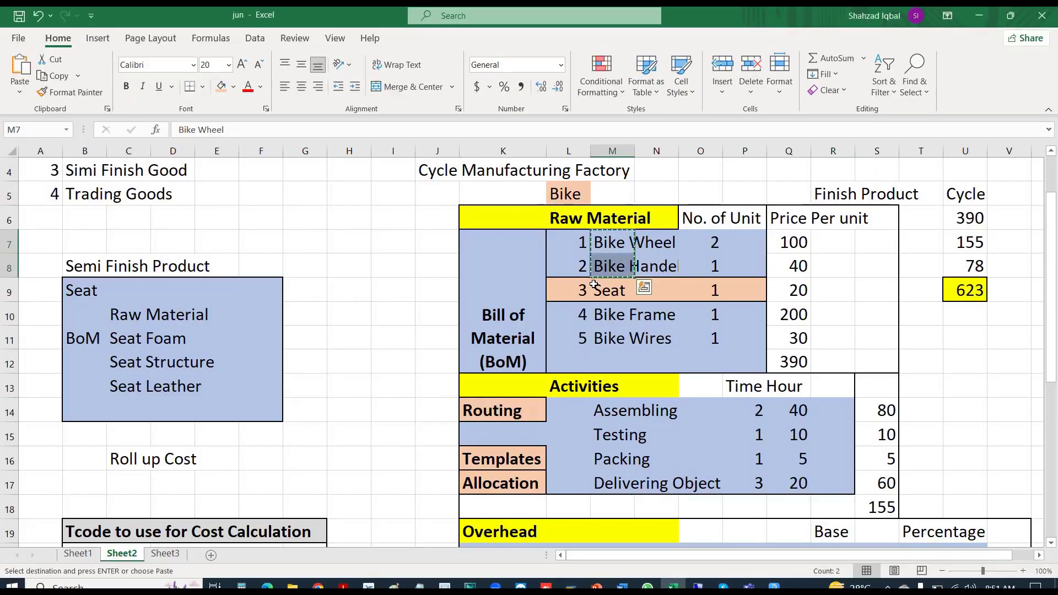
key(alt+Tab)
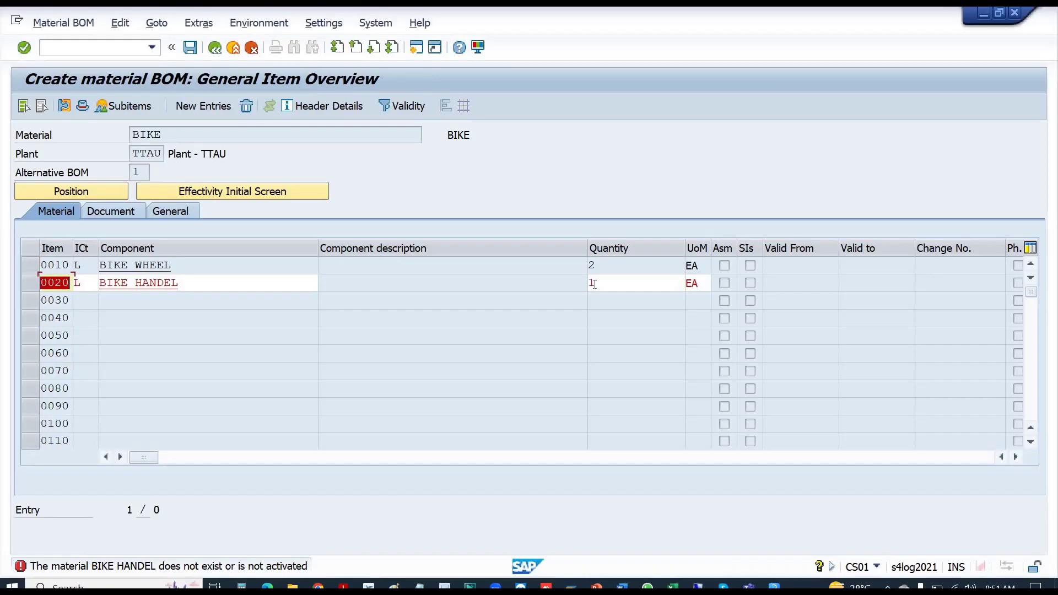
click(212, 282)
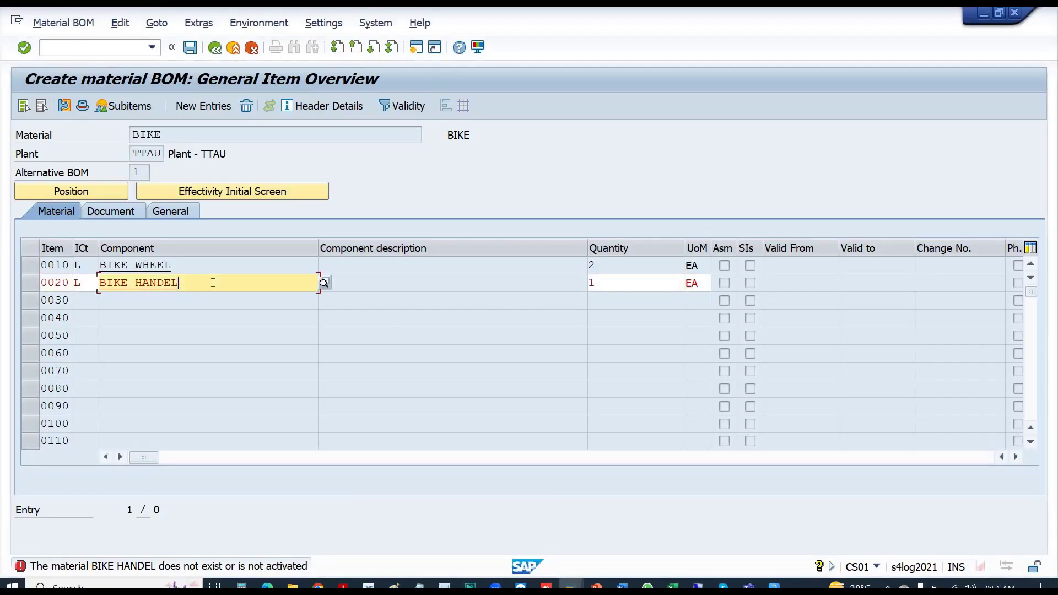
click(325, 283)
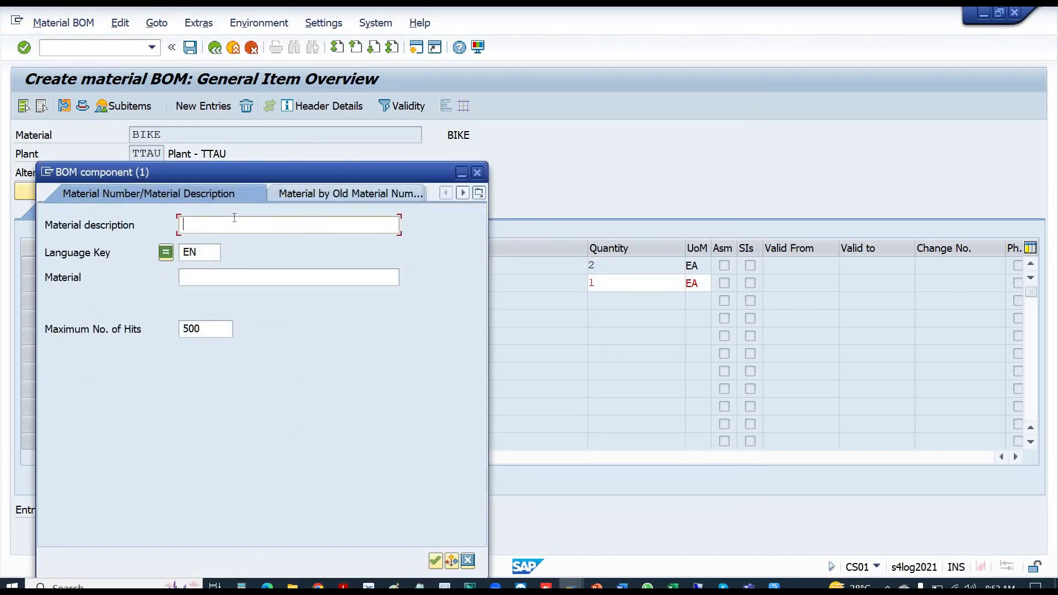
click(231, 277)
text(BIKE*)
key(Return)
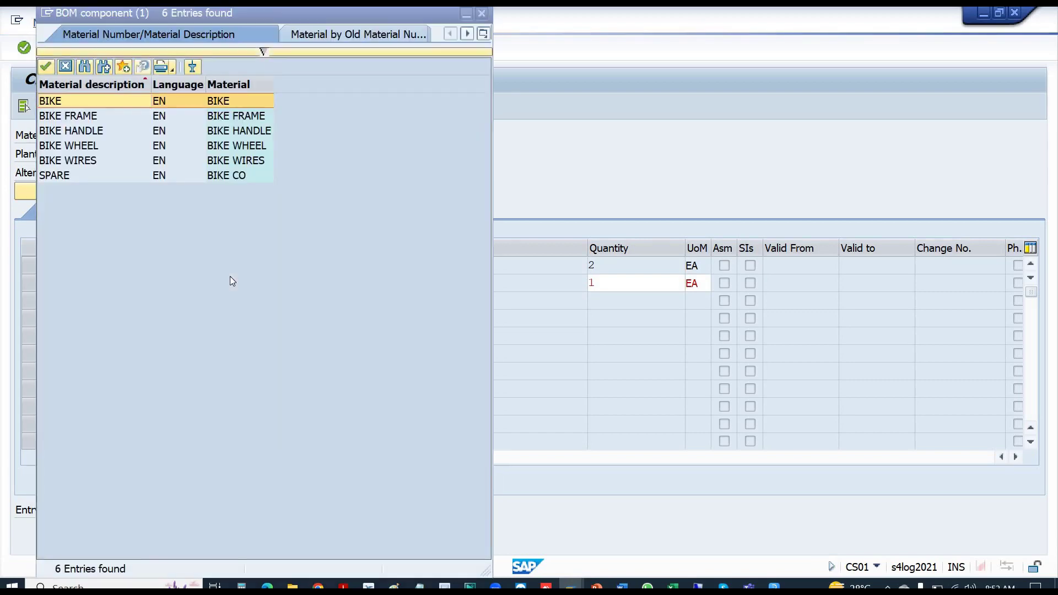
double_click(89, 131)
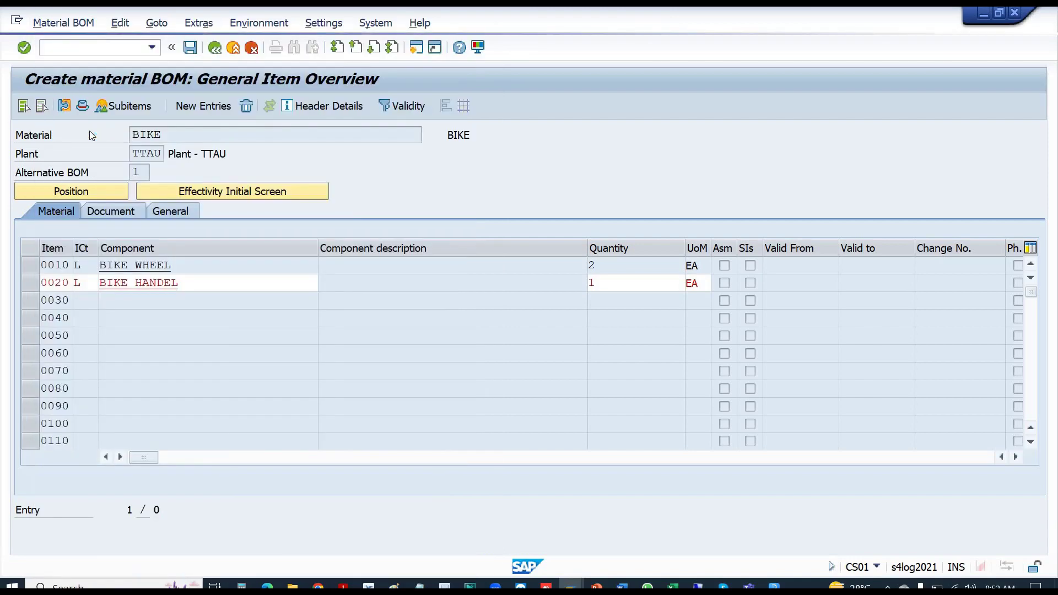
click(205, 284)
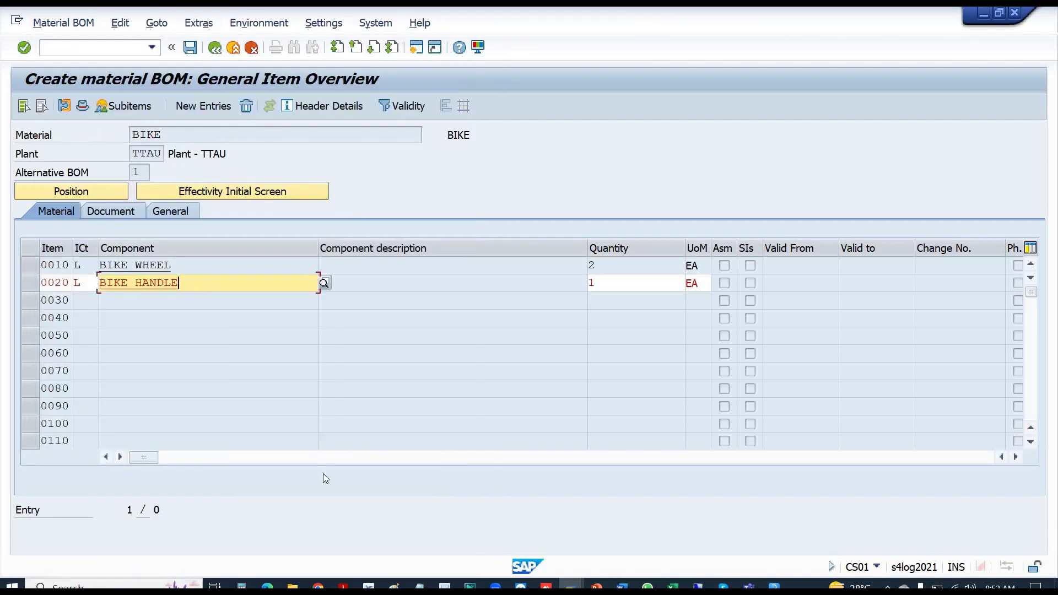
- Switch to the Excel sheet and correct the second Bike raw material's name to Bike Handle
key(alt+Tab)
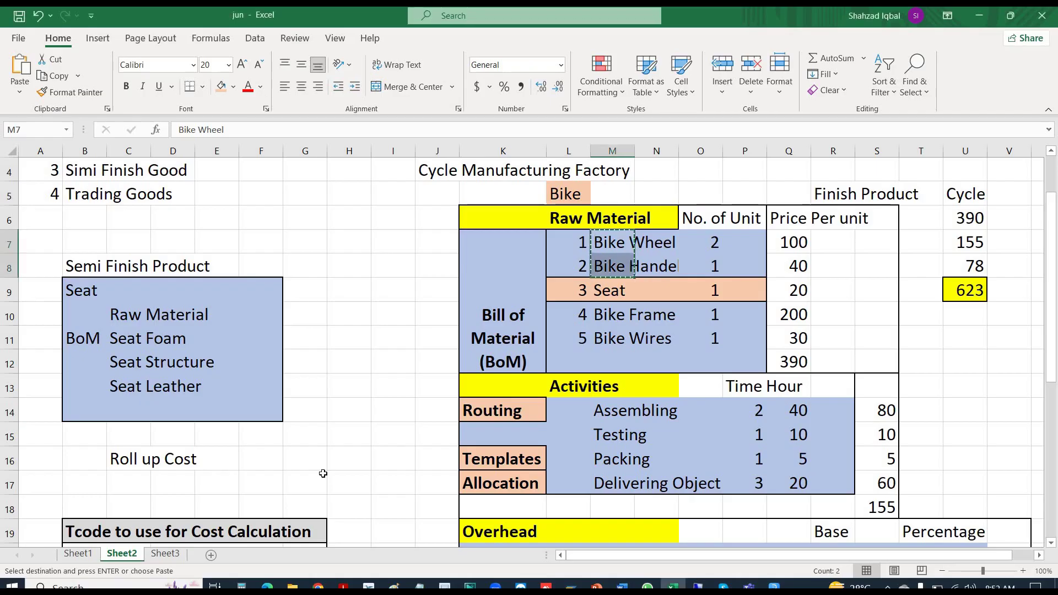
key(Down)
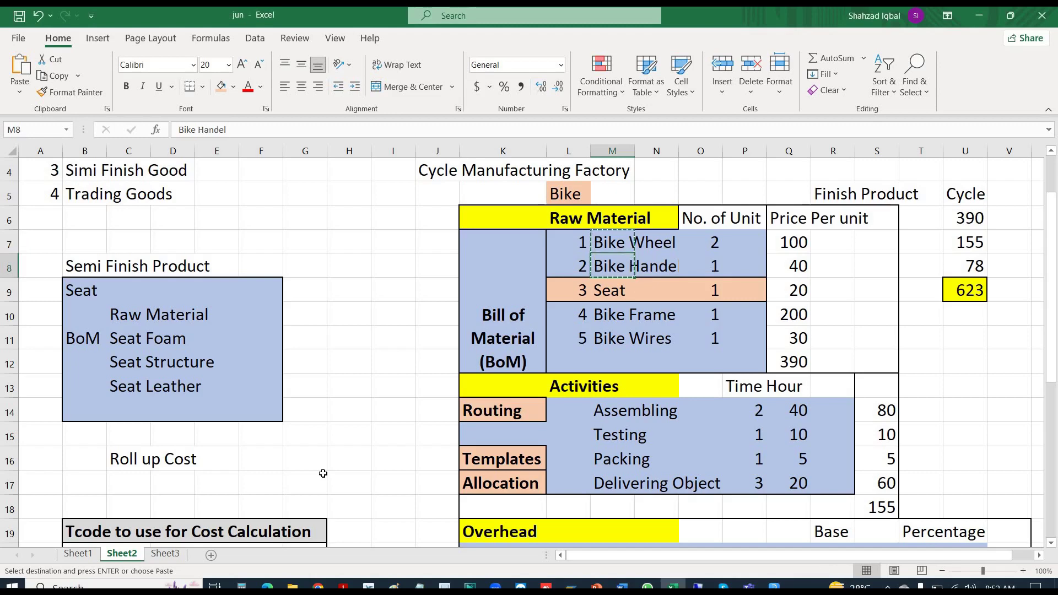
key(F2)
key(BackSpace)
key(BackSpace)
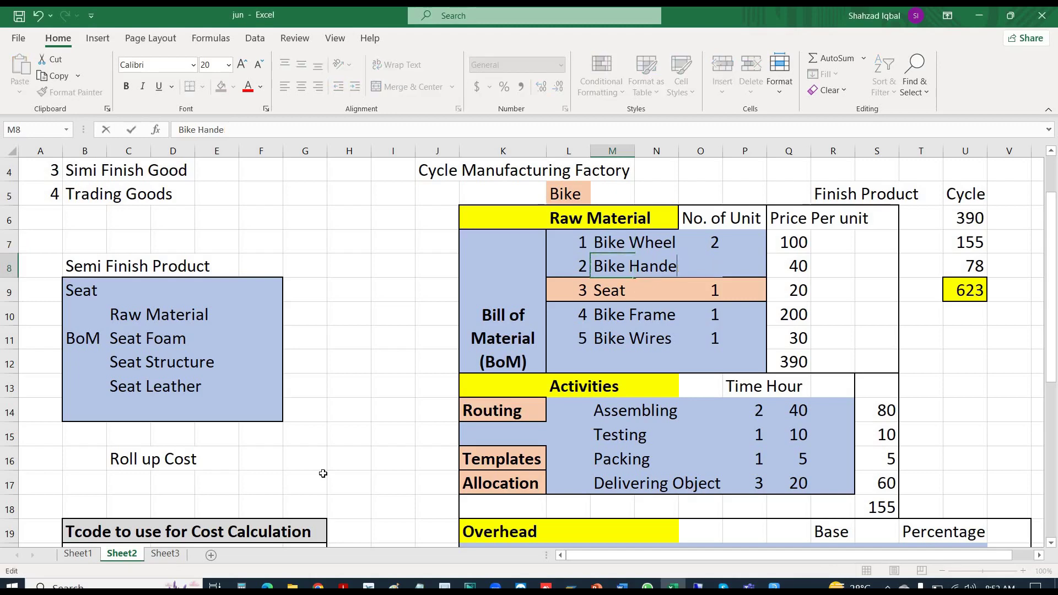
text(lE)
key(BackSpace)
key(BackSpace)
text(le)
key(Return)
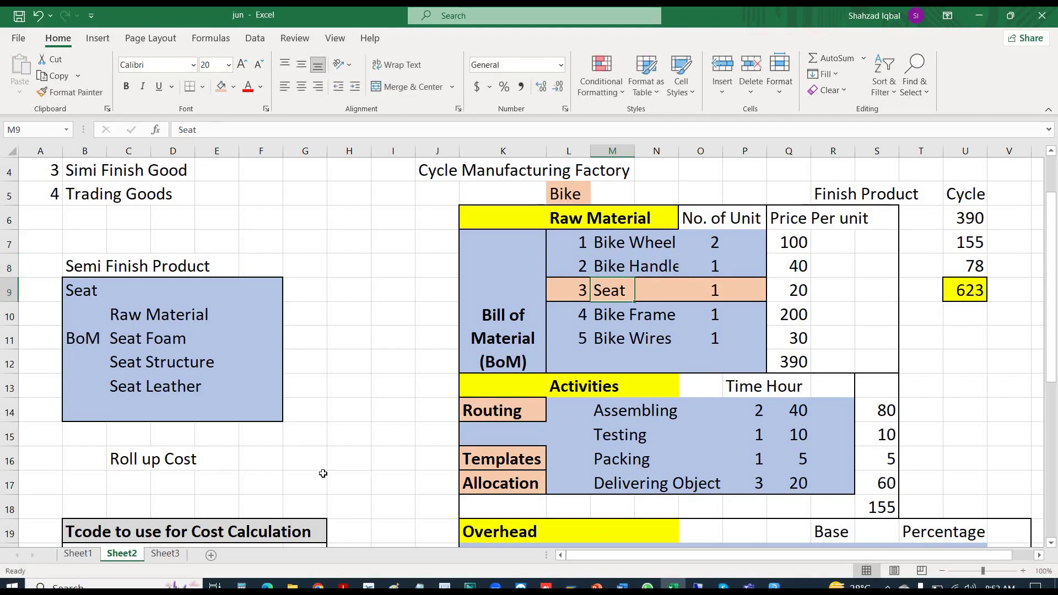
- Return to the SAP BOM, accept item 0020, BIKE HANDLE, and mark it as relevant to sales with X
key(alt+Tab)
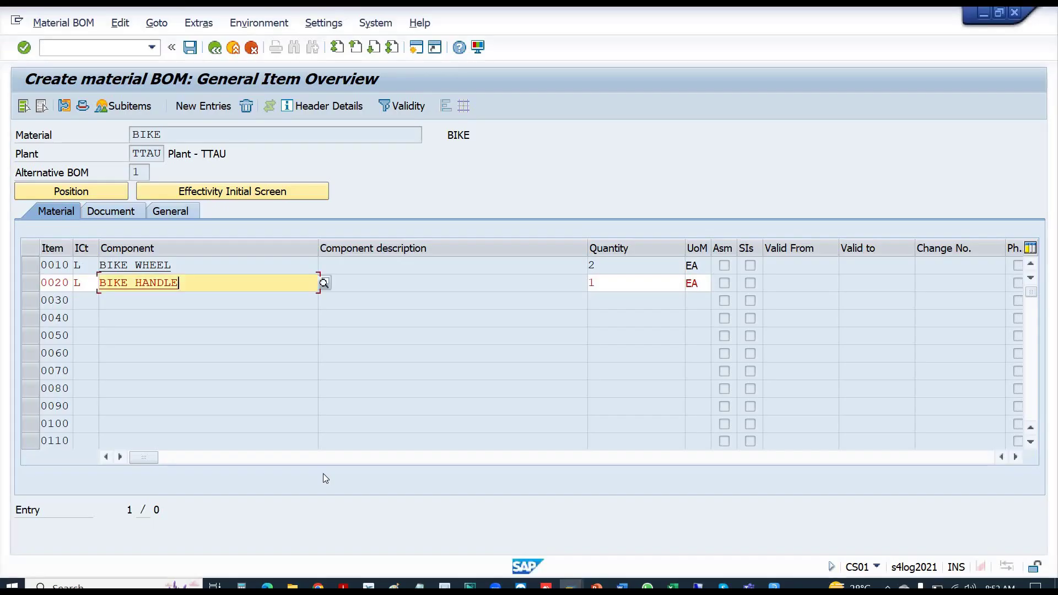
key(Return)
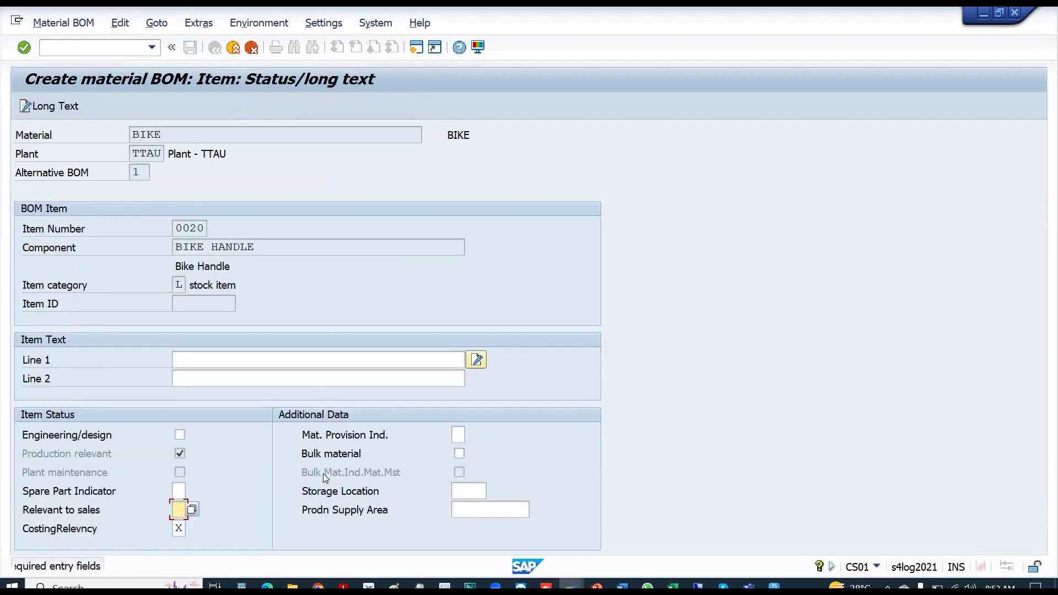
text(X)
key(Return)
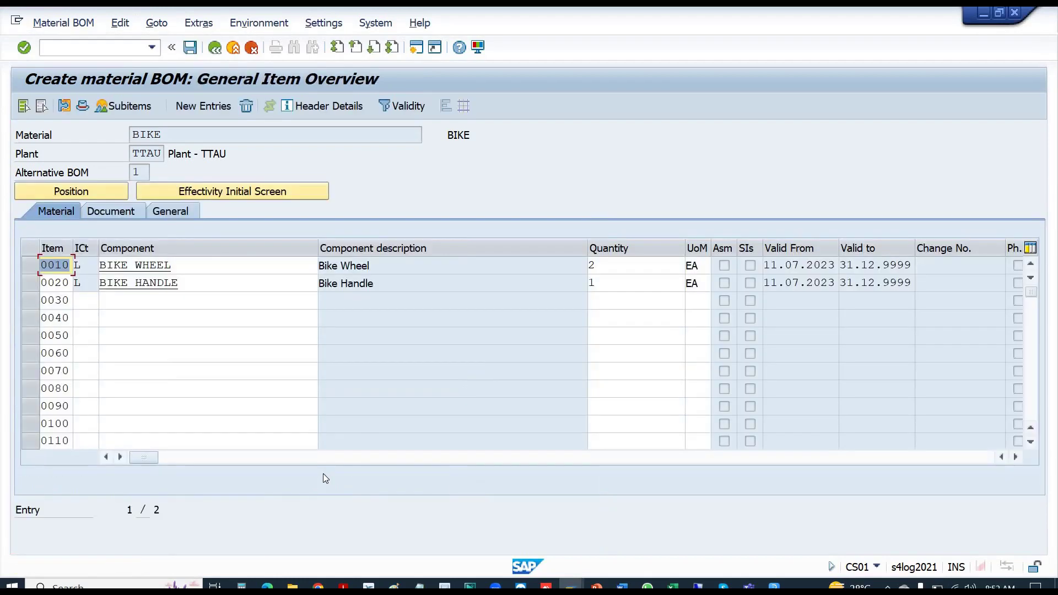
- Set item 0030 to category L, stock item, and enter SEAT as its component
key(Down)
key(Down)
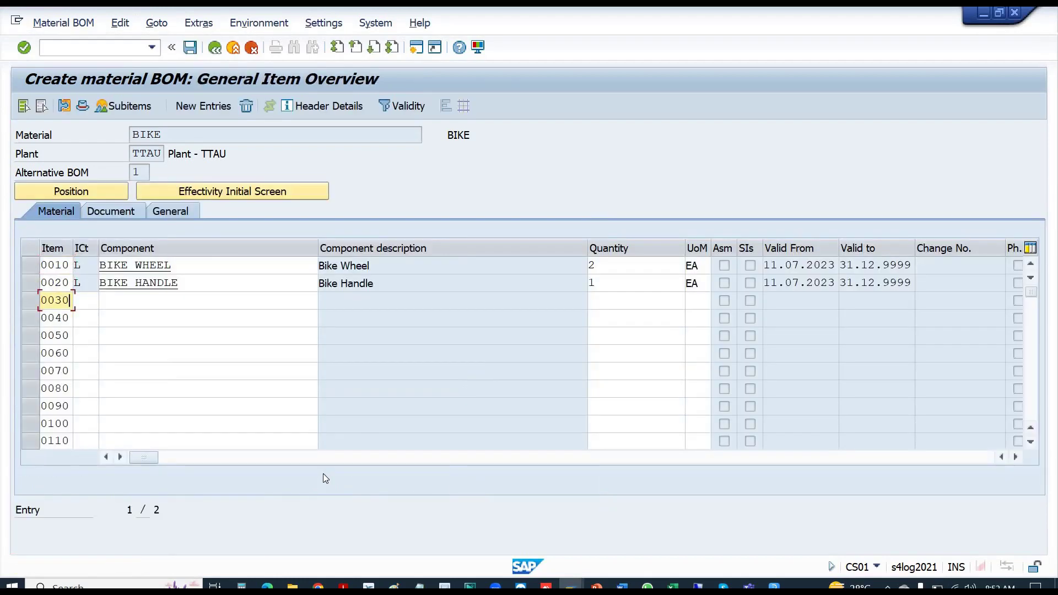
key(Tab)
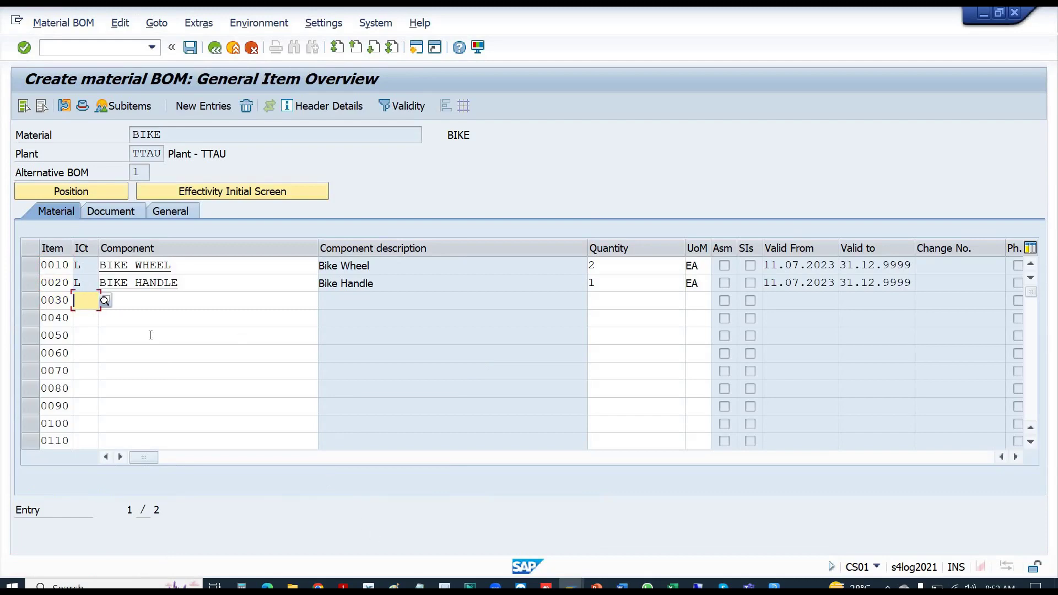
click(105, 301)
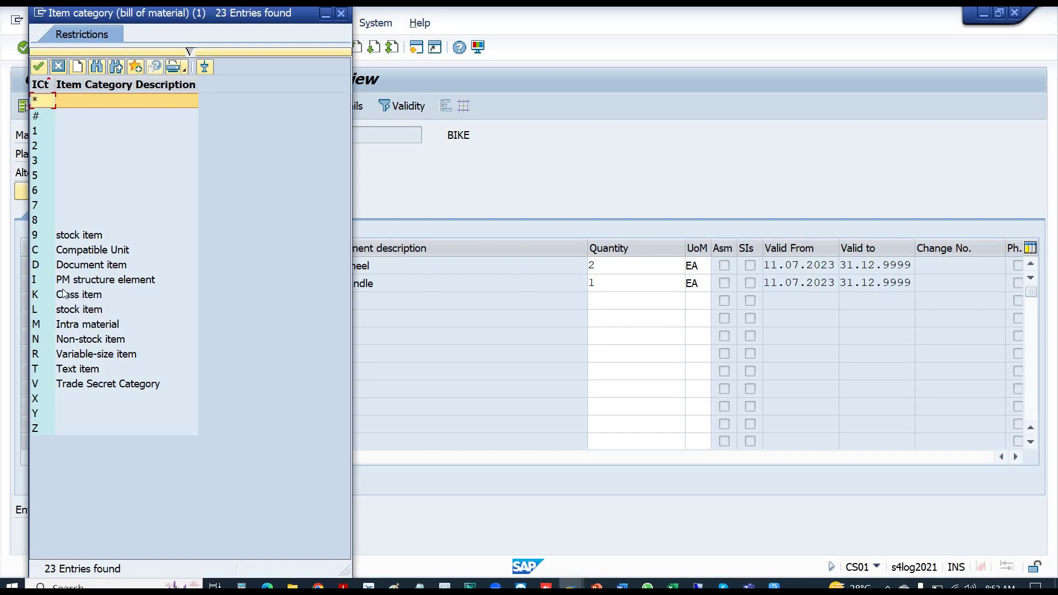
double_click(75, 311)
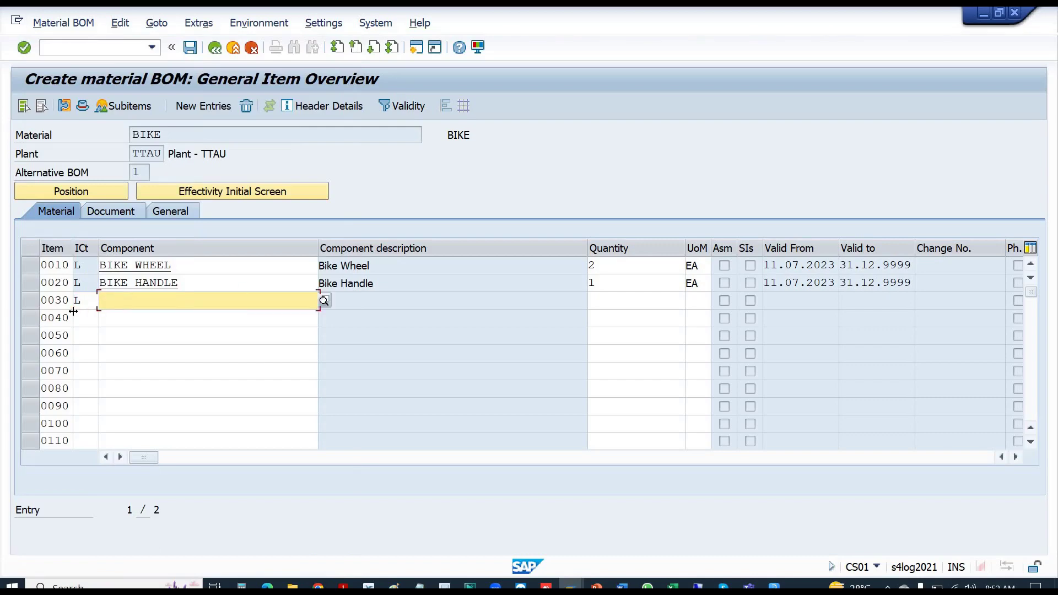
text(SEAT)
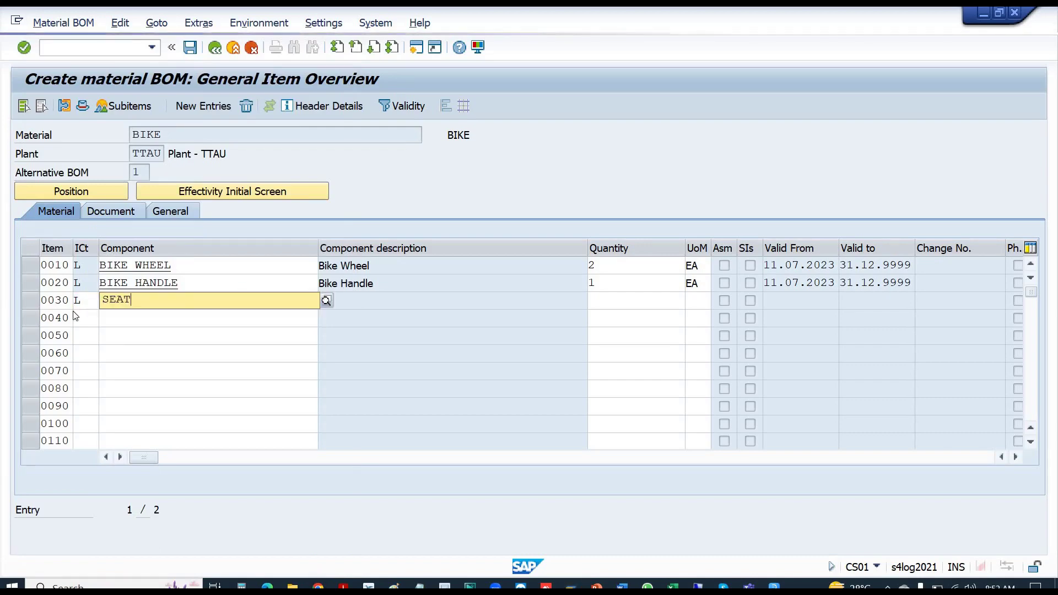
- Set the quantity of item 0030, SEAT, to 1 and submit the item for checking
key(Tab)
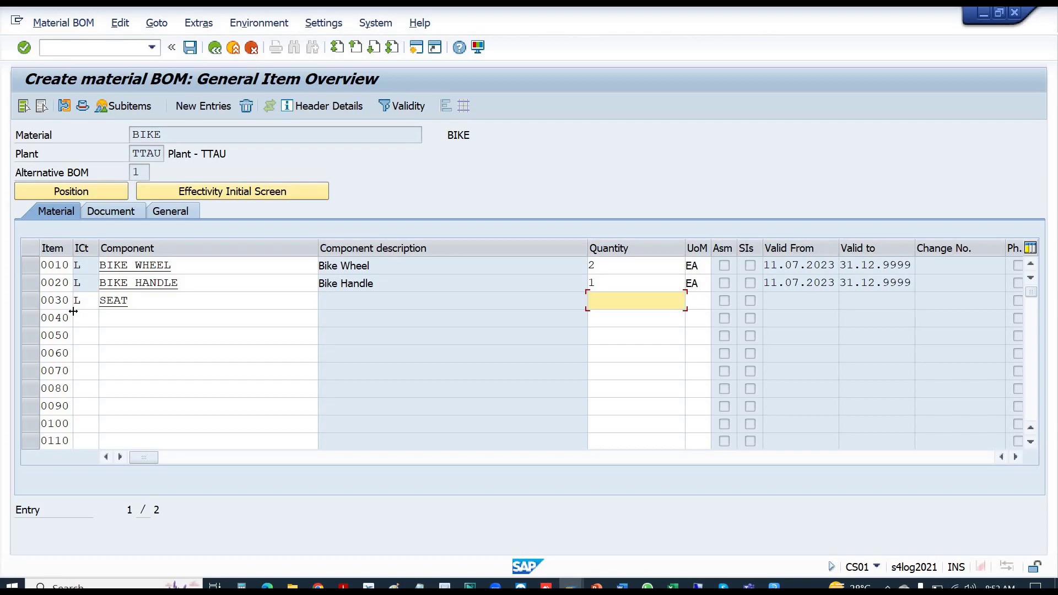
text(1)
key(Return)
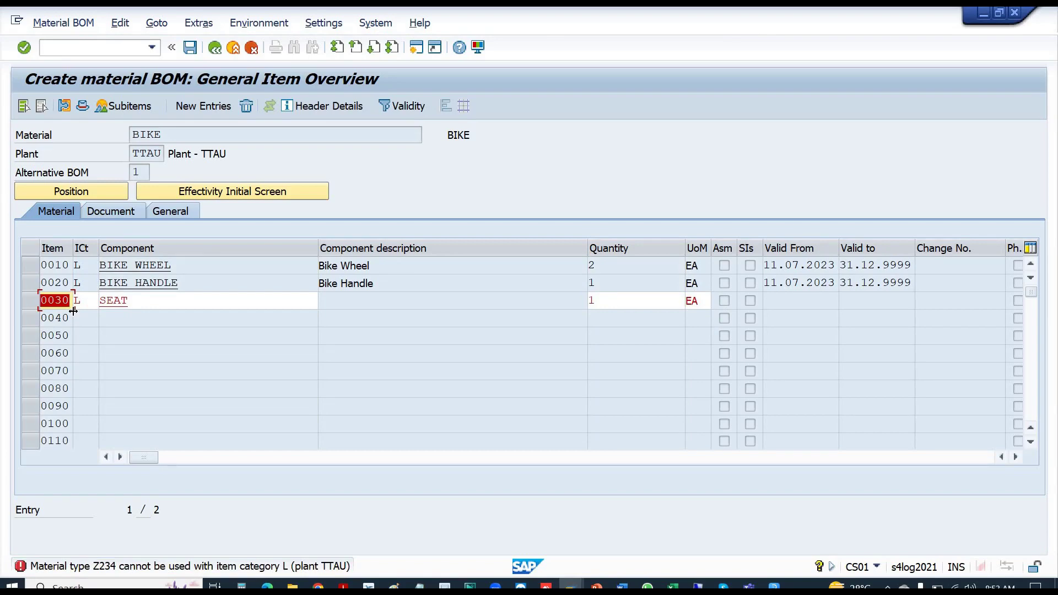
- Change item 0030's category to M, Intra material, and mark SEAT as relevant to sales with X
key(Tab)
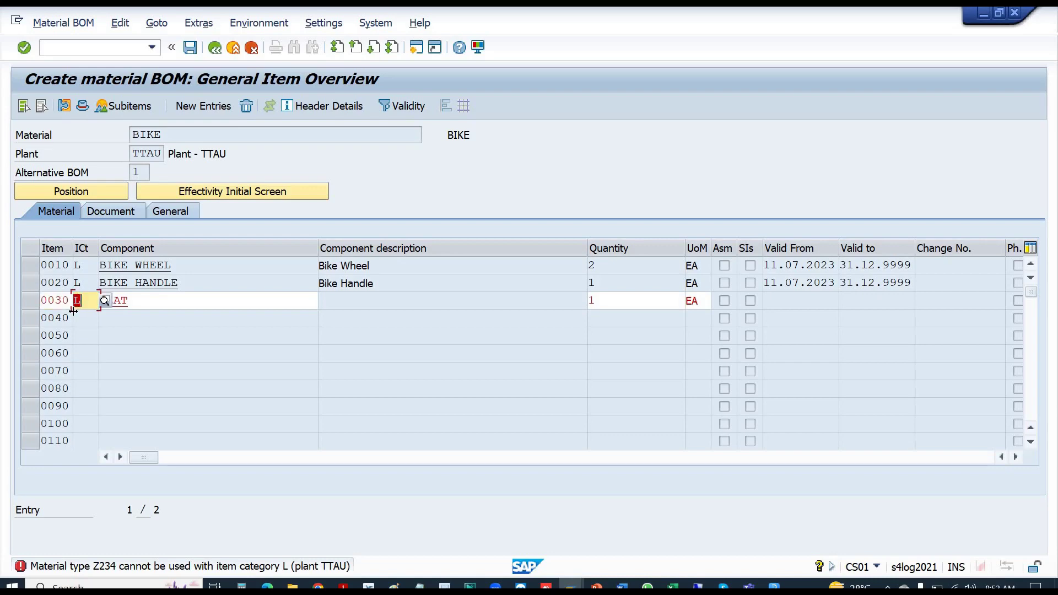
click(105, 300)
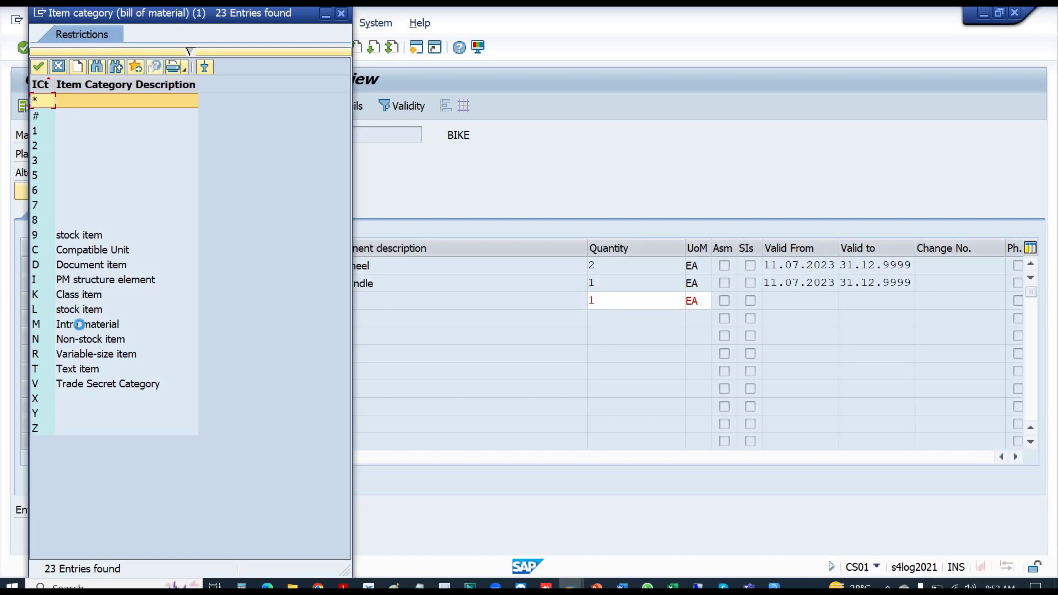
double_click(79, 325)
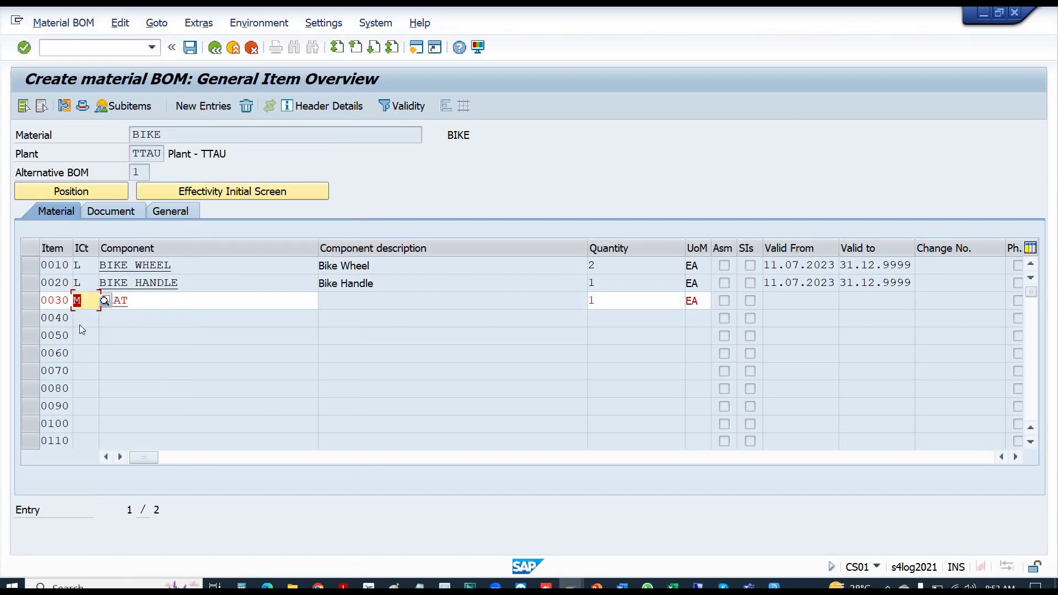
key(Return)
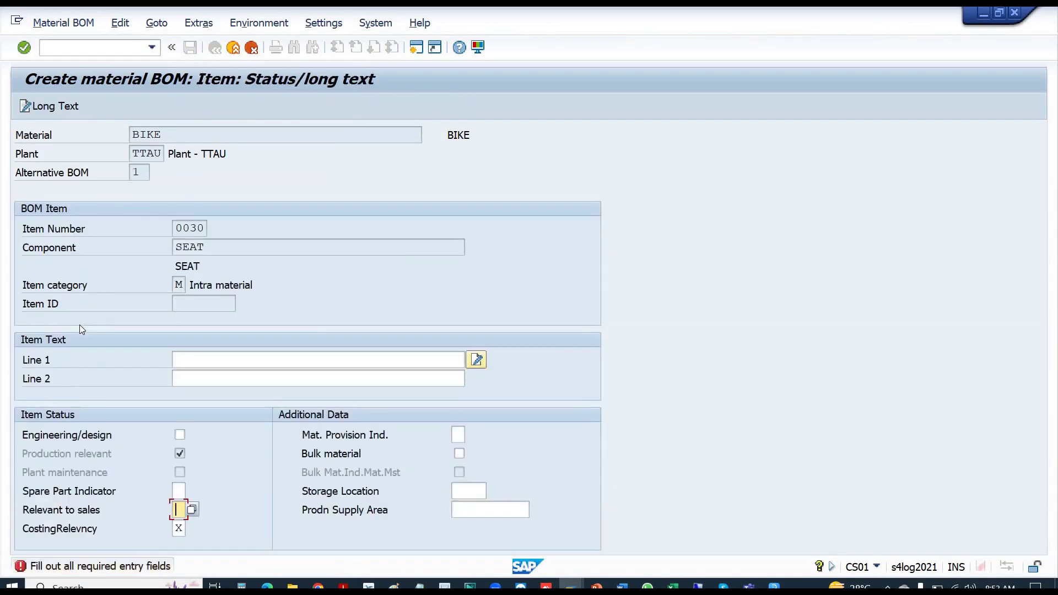
text(X)
key(Return)
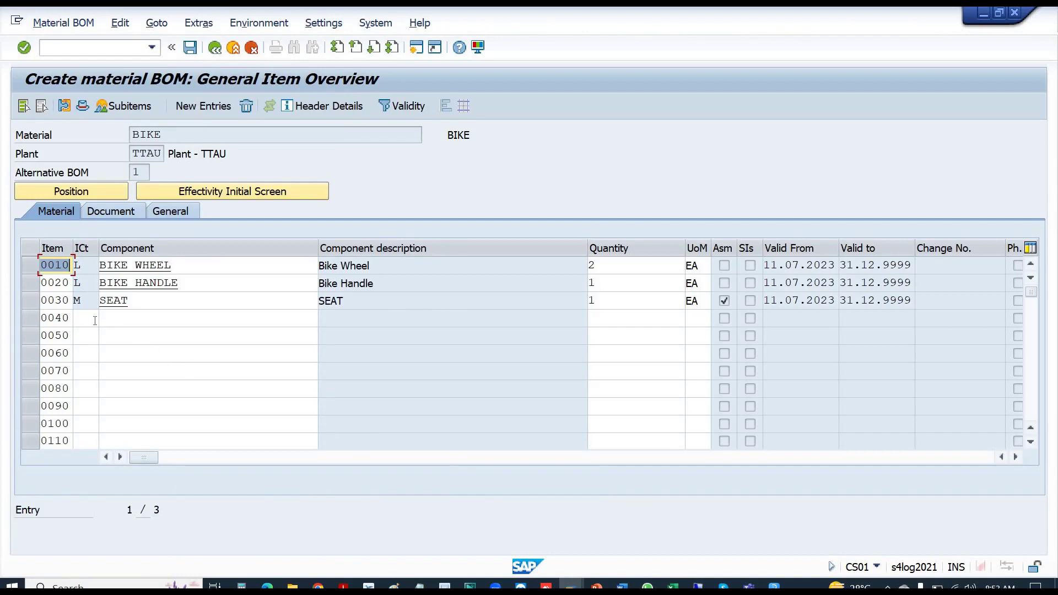
- Set item 0040 to category L and copy Bike Frame and Bike Wires from the Excel sheet into the components of items 0040 and 0050
click(85, 320)
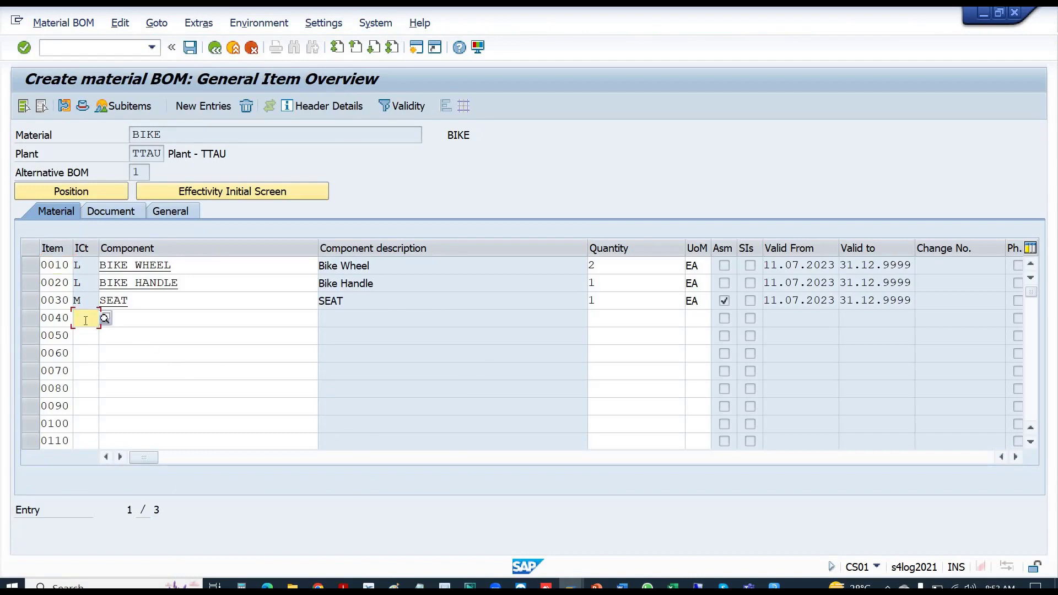
text(L)
key(Tab)
key(alt+Tab)
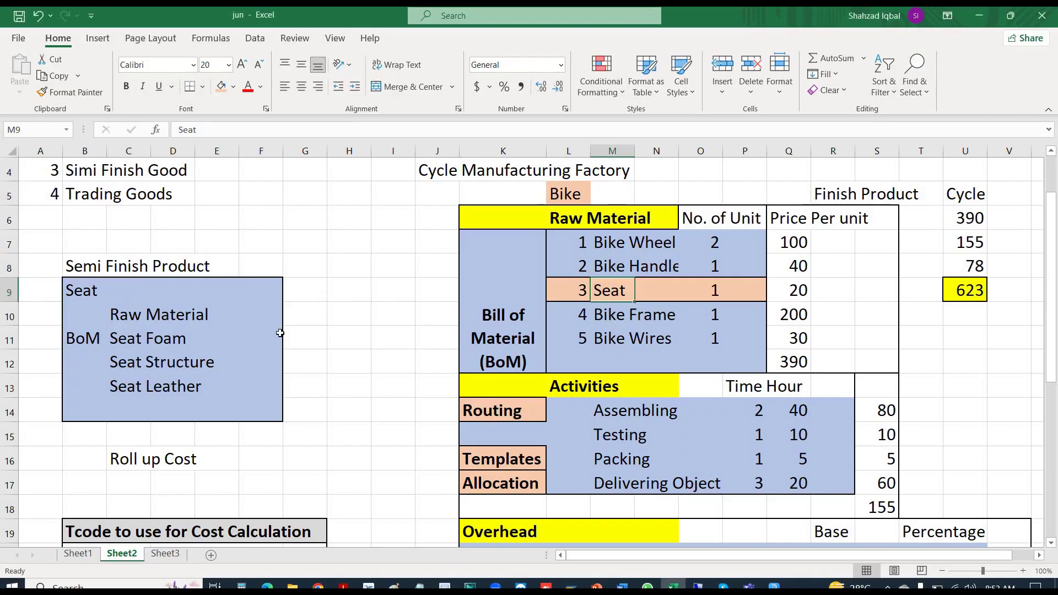
click(609, 322)
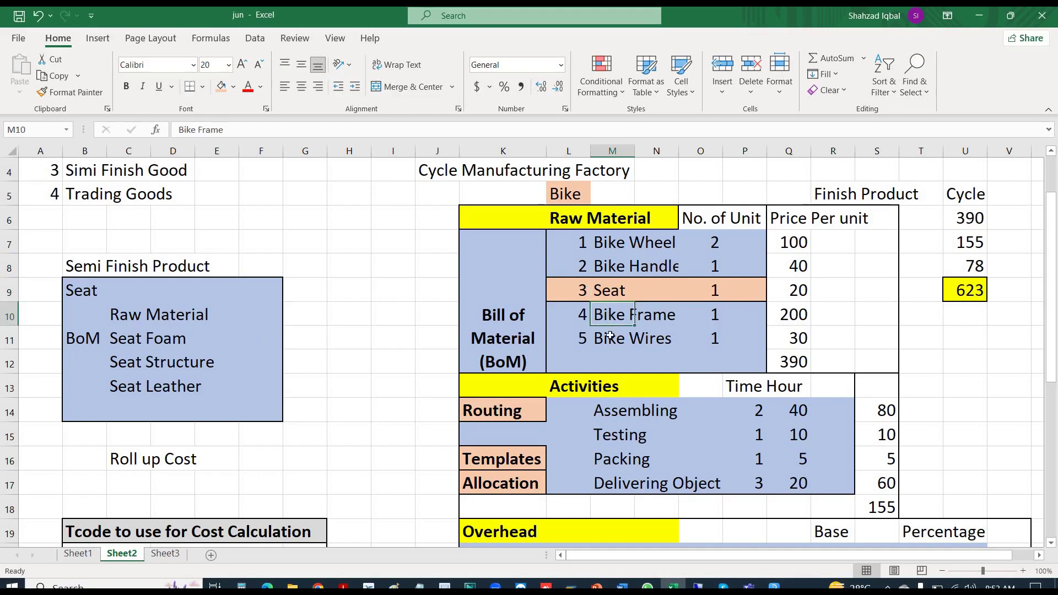
drag(611, 335, 610, 337)
key(ctrl+c)
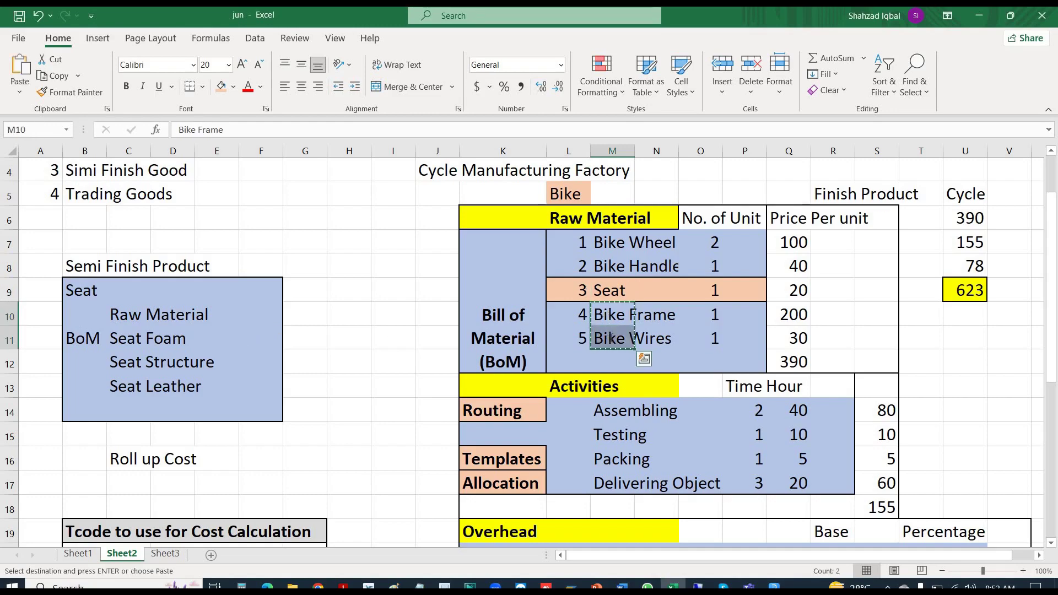
key(alt+Tab)
key(ctrl+v)
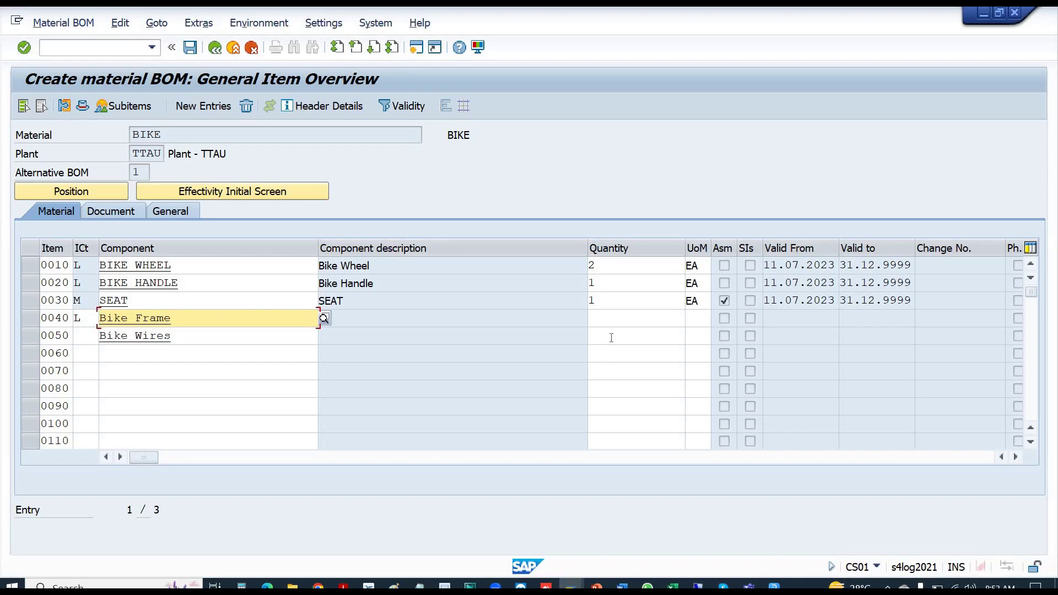
- Enter quantity 1 and unit EA for both Bike Frame and Bike Wires, and submit the items
key(Tab)
text(1)
key(Tab)
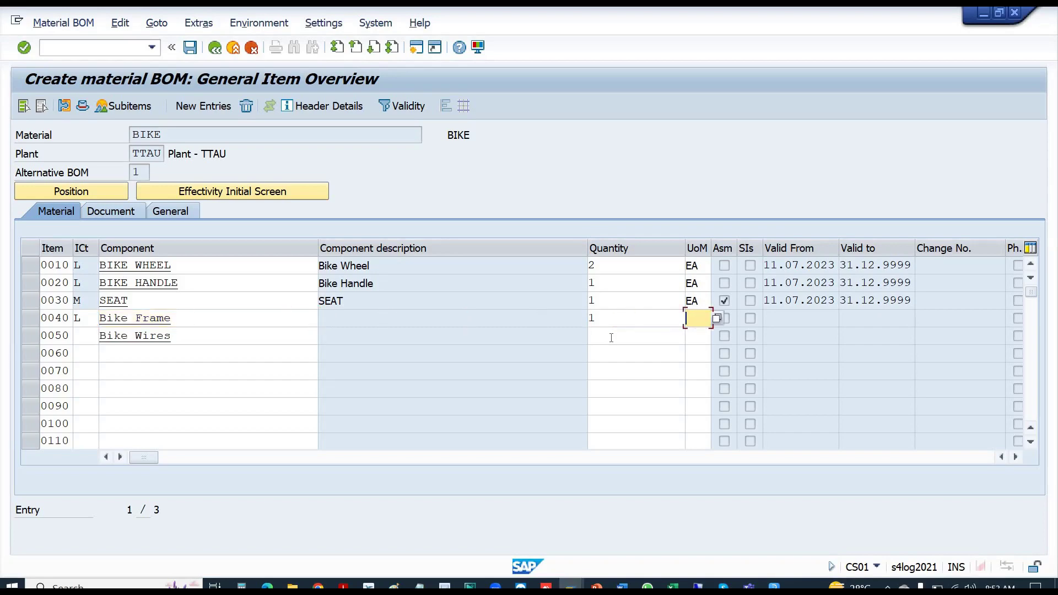
text(EA)
key(Down)
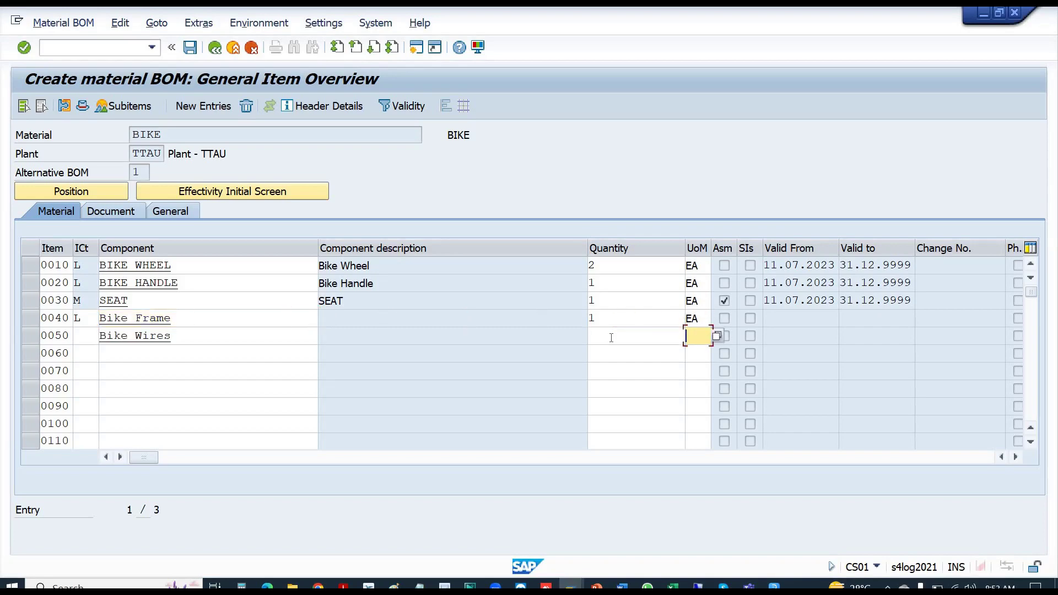
click(612, 338)
text(1)
key(Tab)
text(EA)
key(Return)
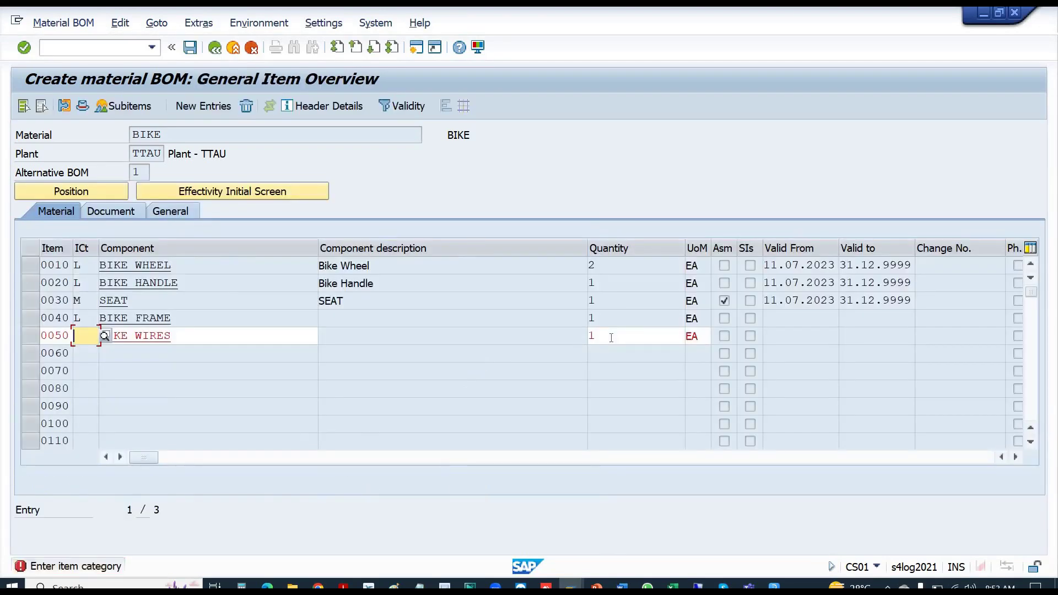
- Set item 0050, BIKE WIRES, to category L and mark the new items as relevant to sales with X
text(L)
key(Return)
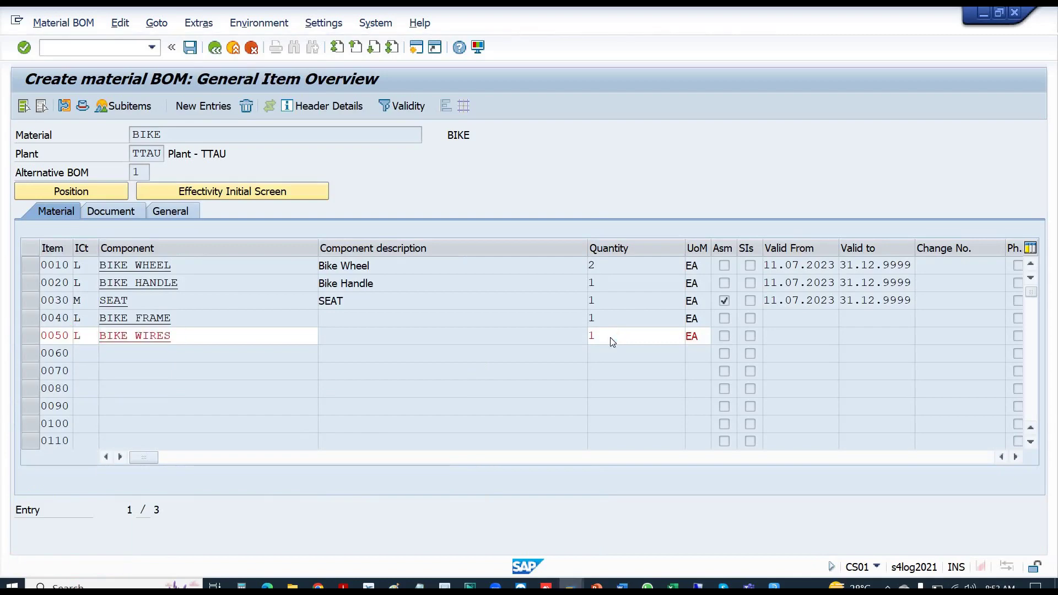
text(x)
key(Return)
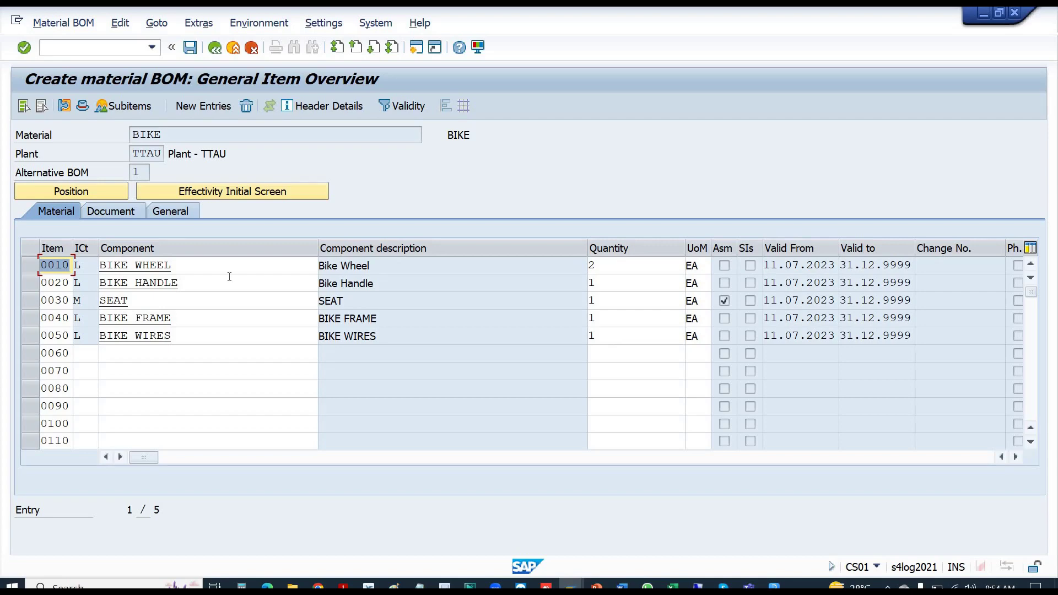
click(26, 299)
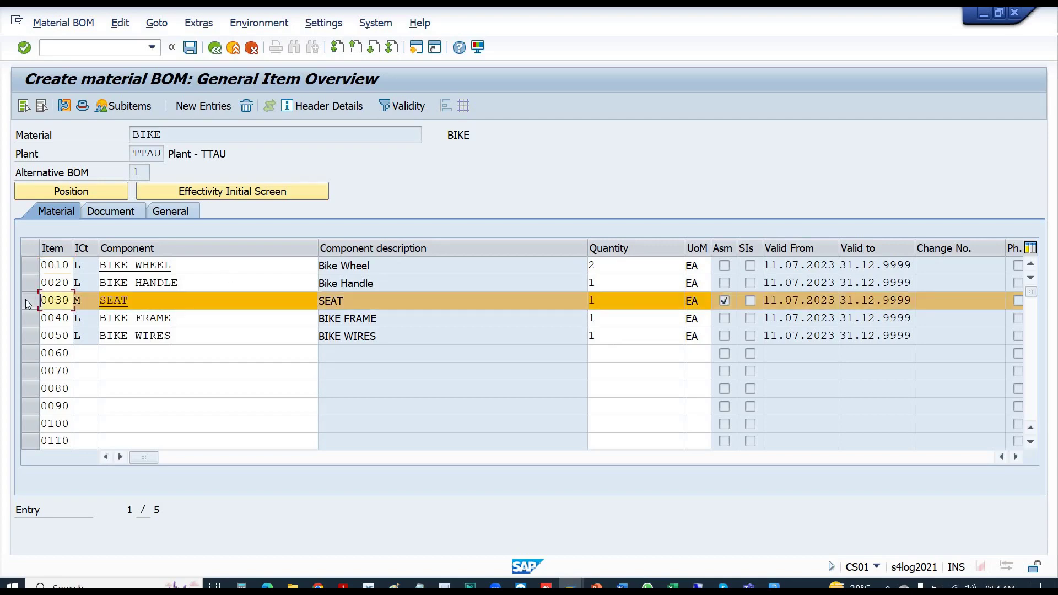
click(153, 302)
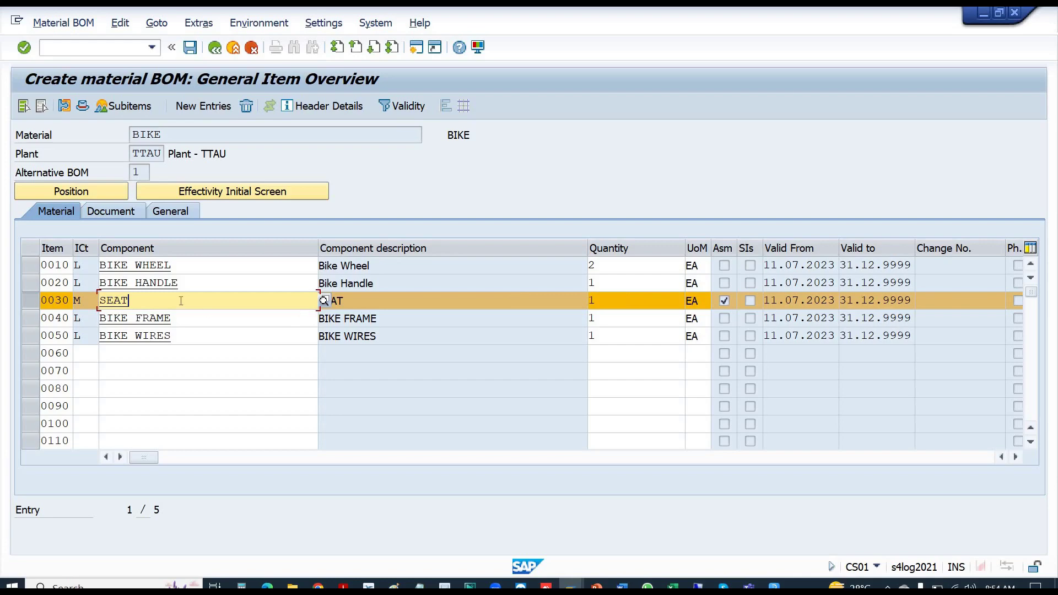
click(361, 303)
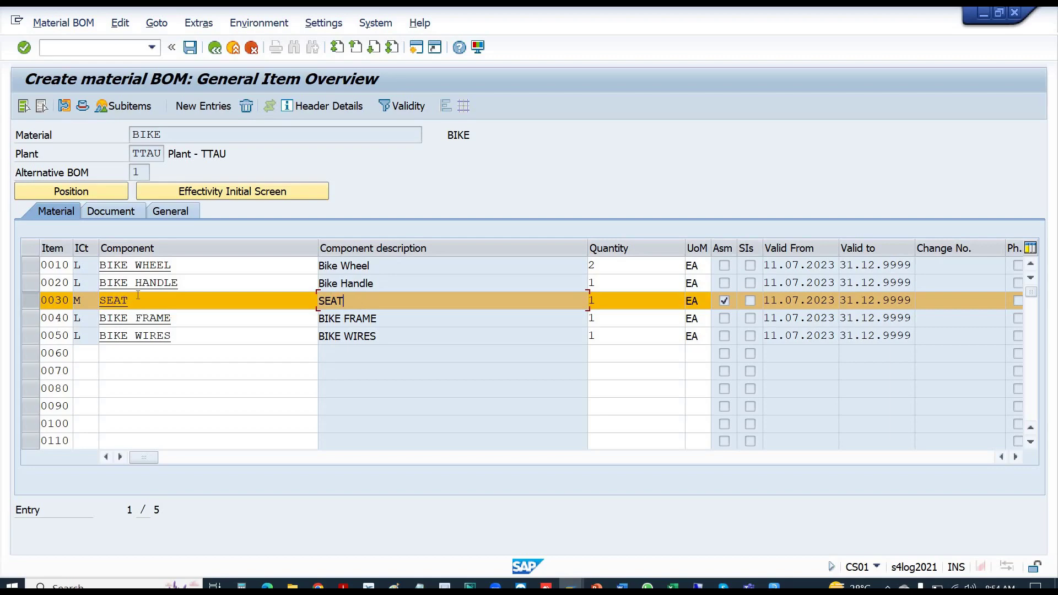
drag(135, 297, 68, 292)
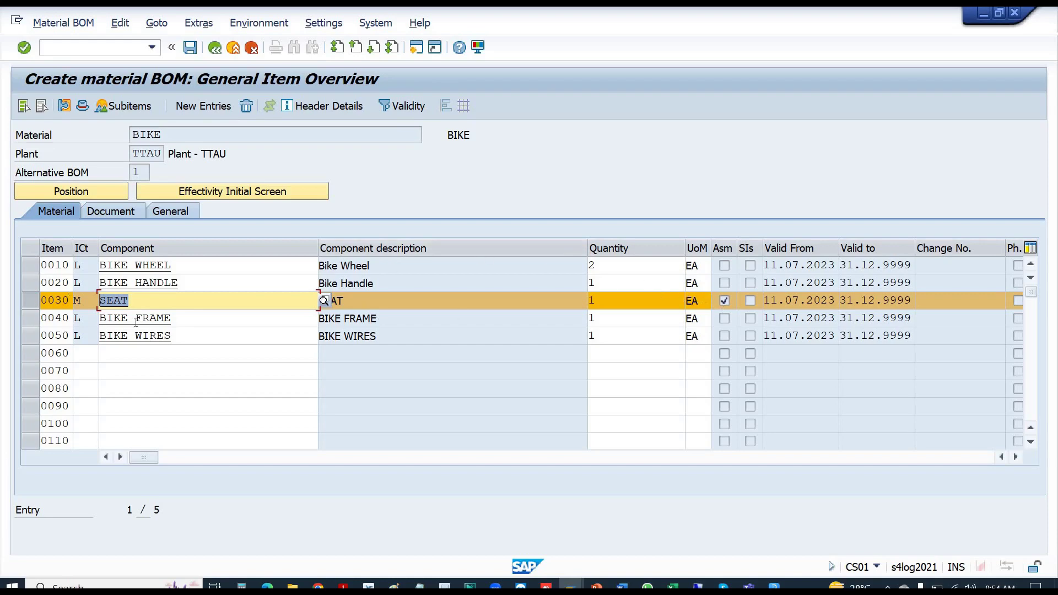
- Save the BIKE bill of material and leave the BOM creation screen
click(190, 49)
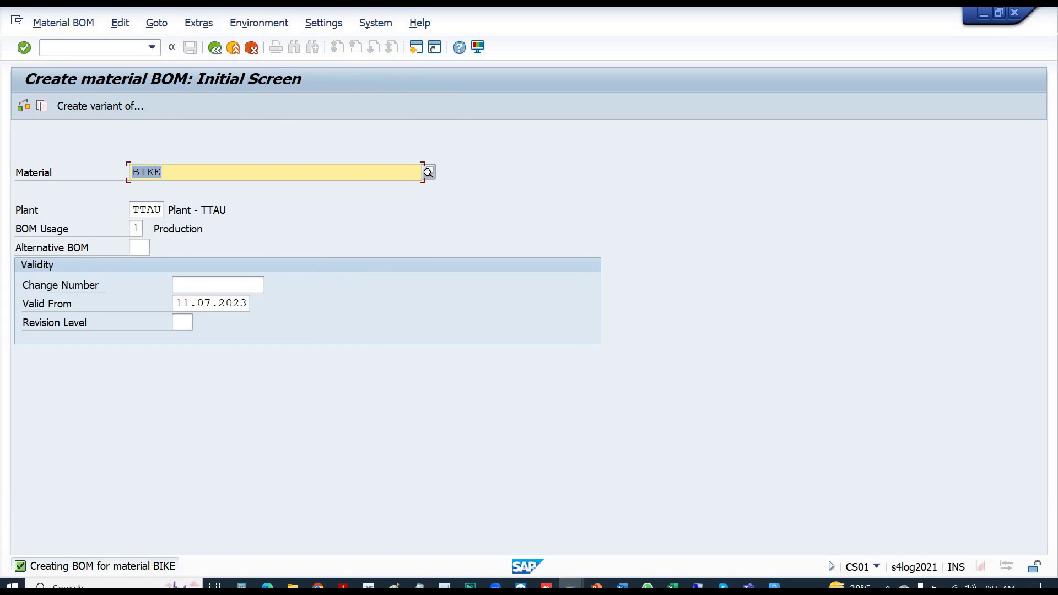
click(219, 49)
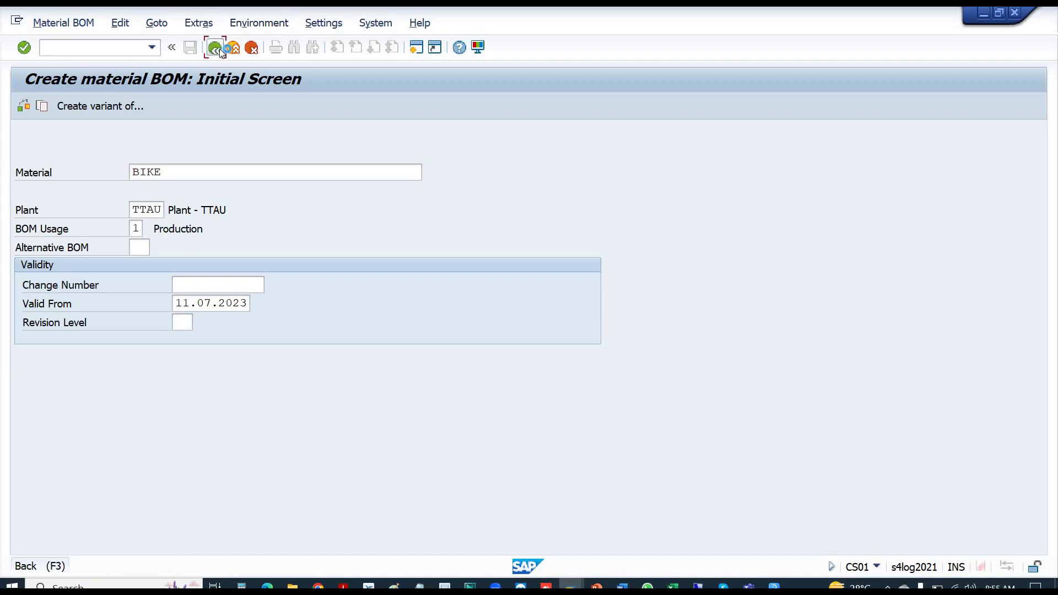
- Switch to the Excel sheet and review the Bike's raw materials alongside its activities: Assembling, Testing, Packing and Delivering Object
key(alt+Tab)
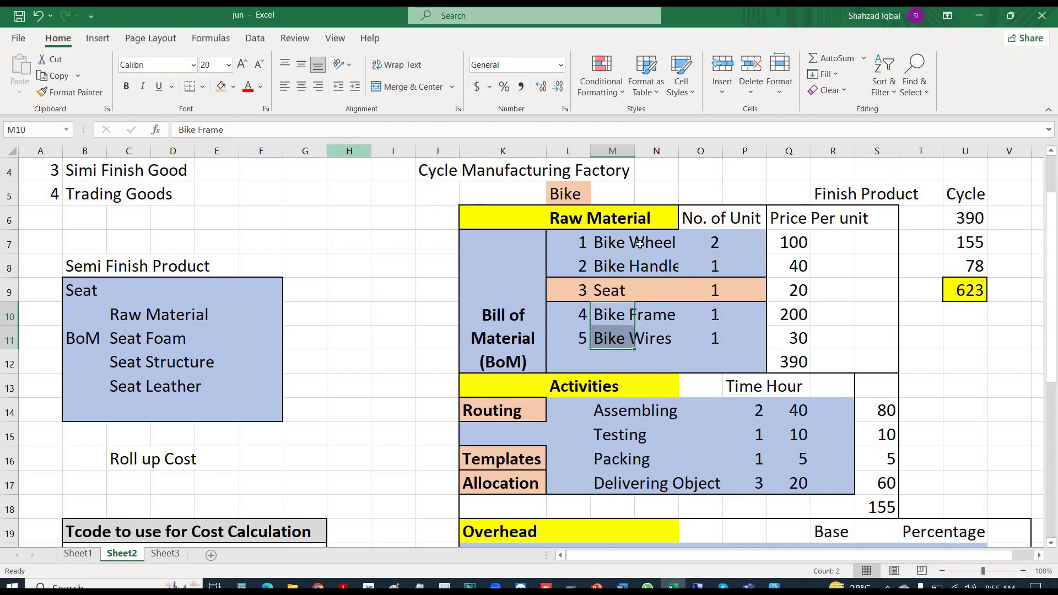
drag(1052, 263, 1041, 339)
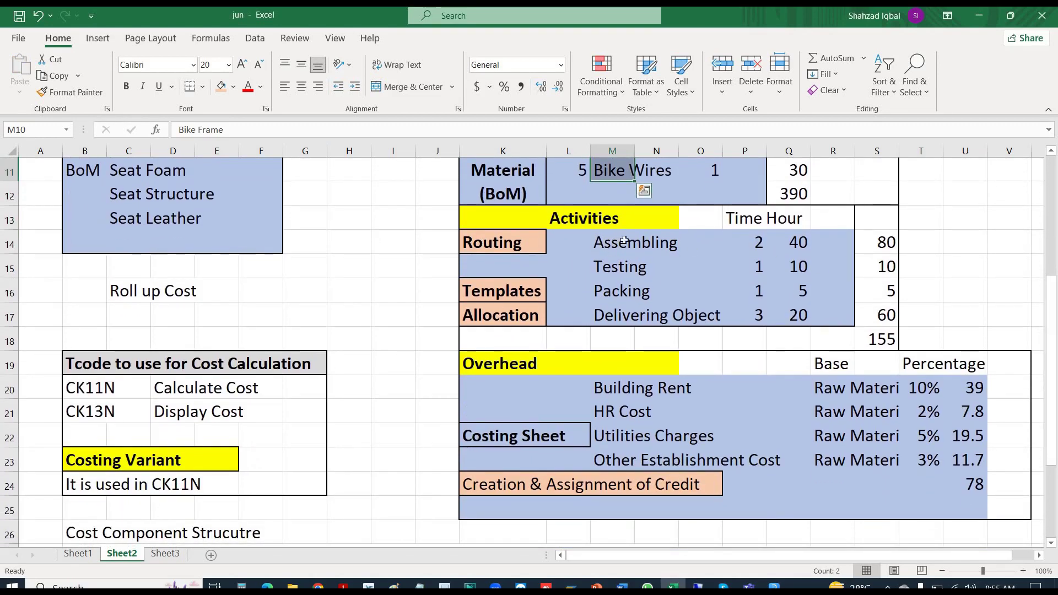
drag(613, 243, 821, 310)
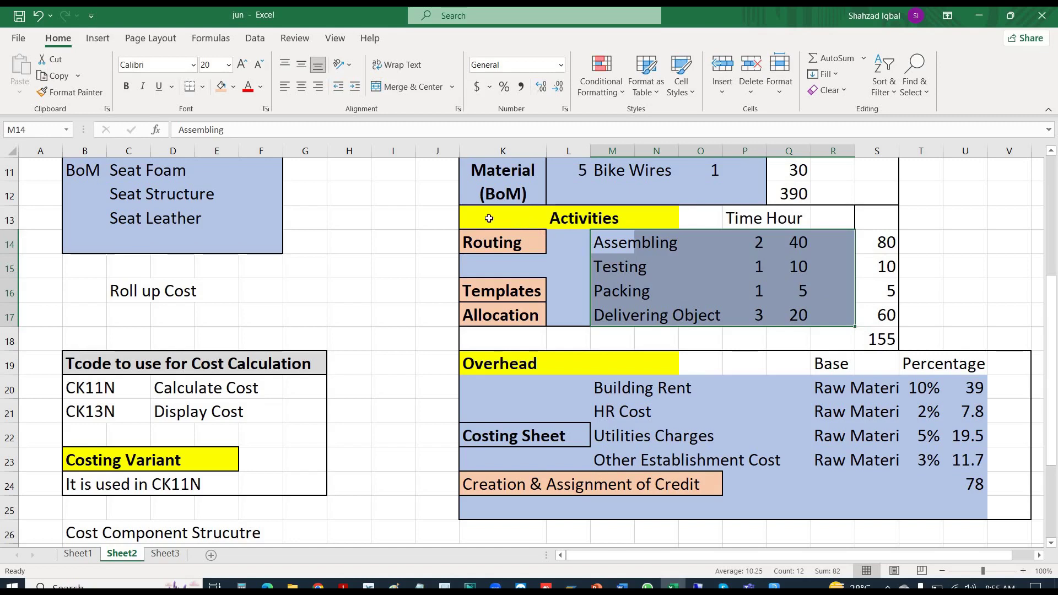
drag(489, 218, 827, 319)
scroll(726, 306, up, 1)
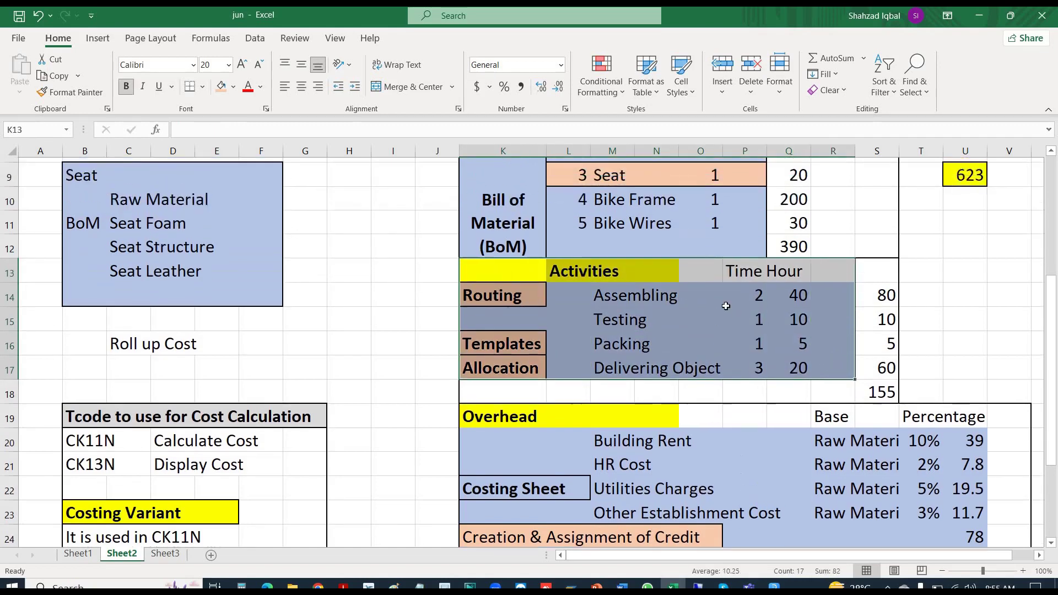
scroll(726, 306, up, 2)
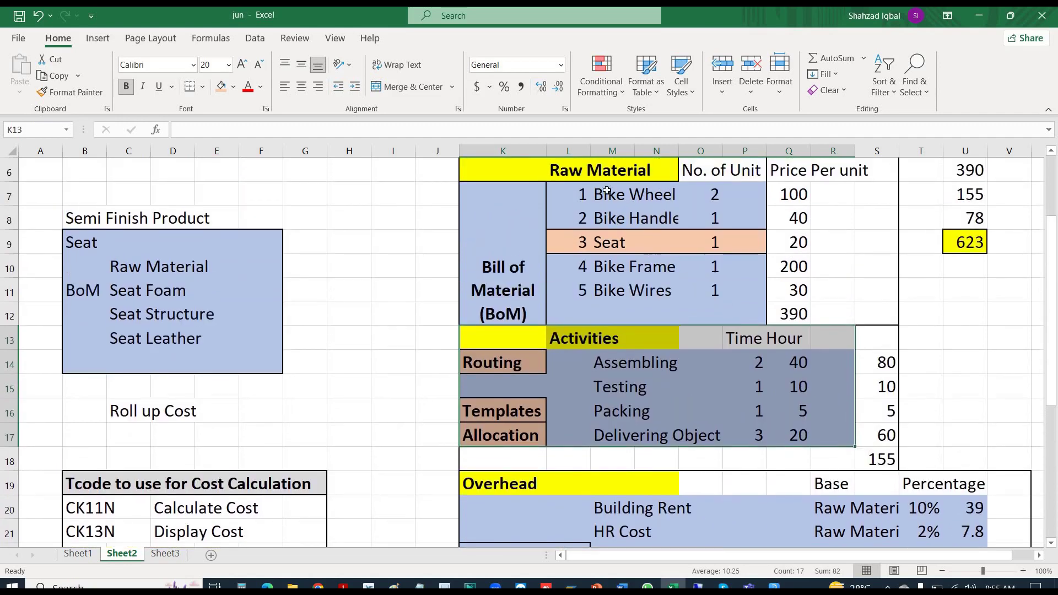
drag(607, 191, 712, 290)
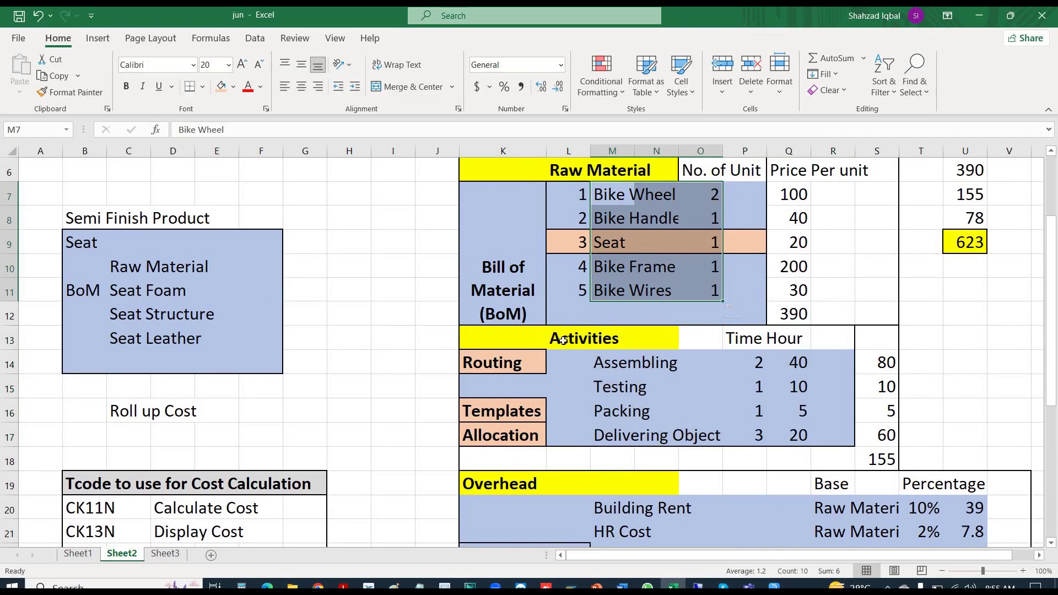
drag(605, 359, 606, 429)
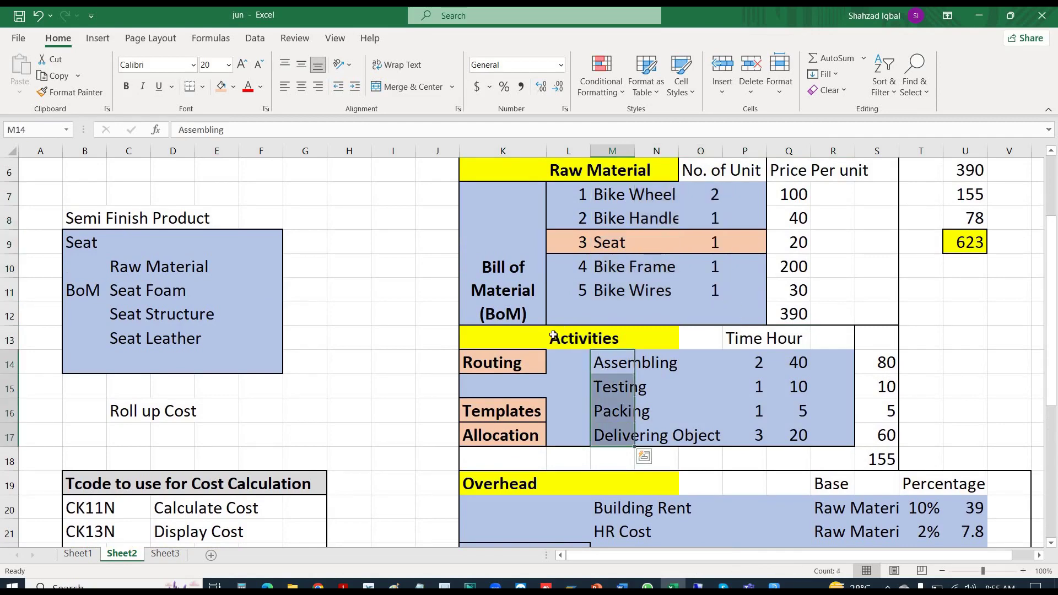
click(554, 338)
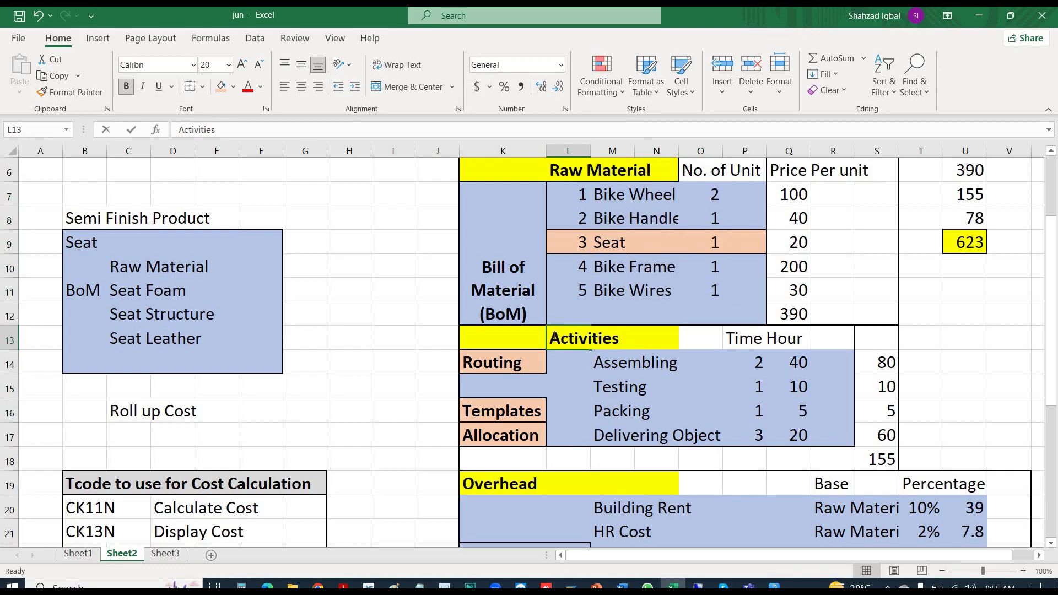
click(579, 373)
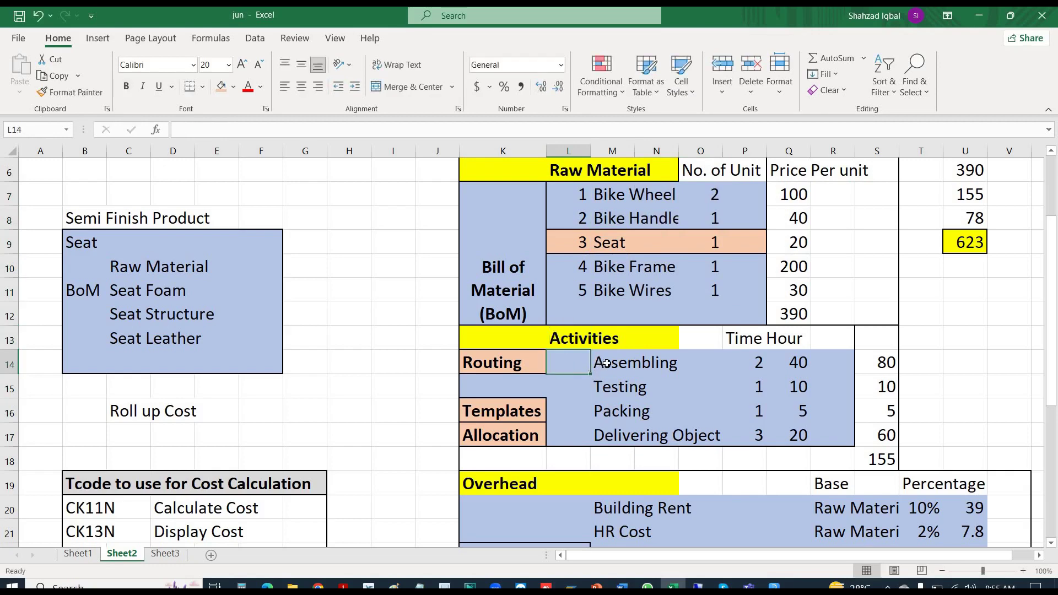
drag(606, 364, 610, 435)
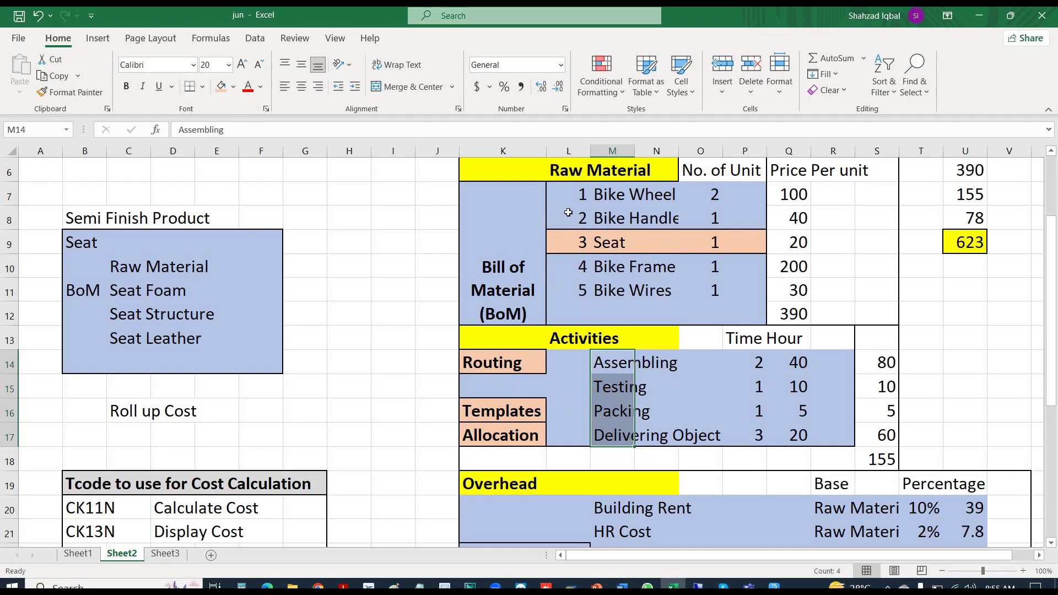
drag(574, 194, 685, 274)
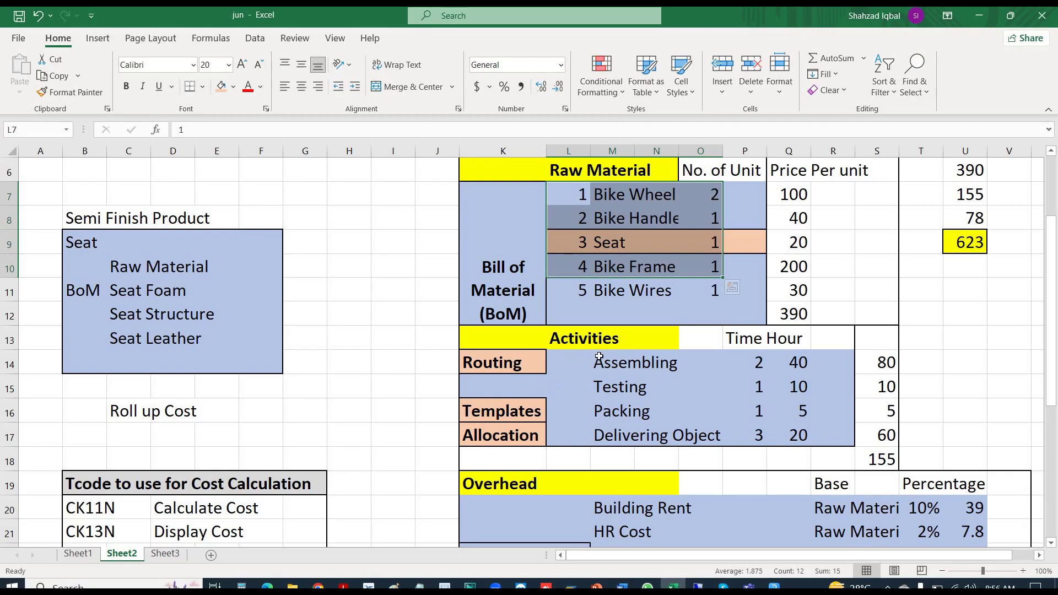
drag(610, 371, 708, 428)
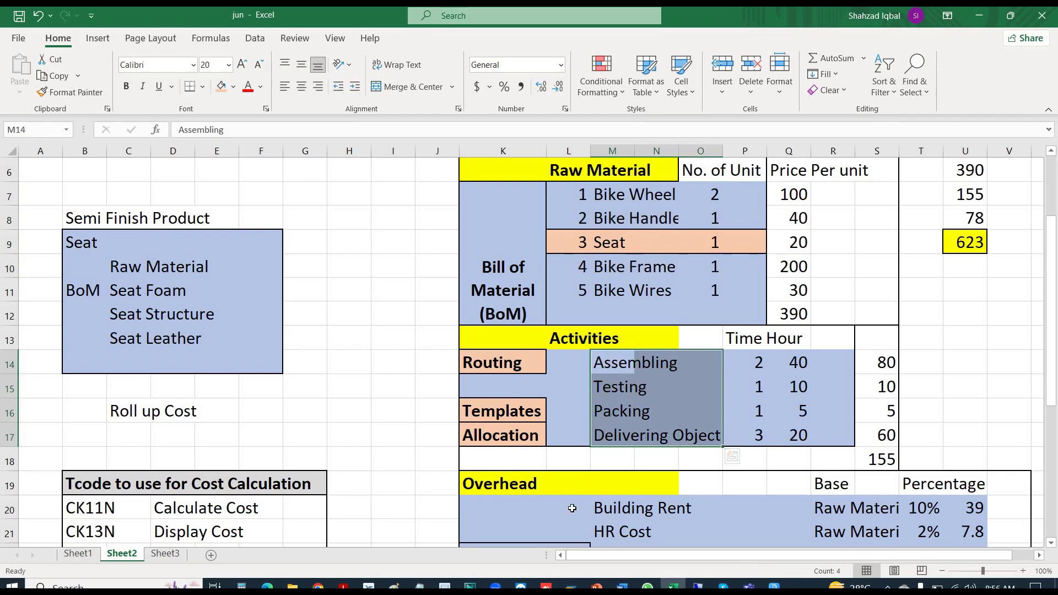
- Switch to SAP Easy Access and collapse the expanded Logistics folders, from Material BOM up to Logistics itself
key(alt+Tab)
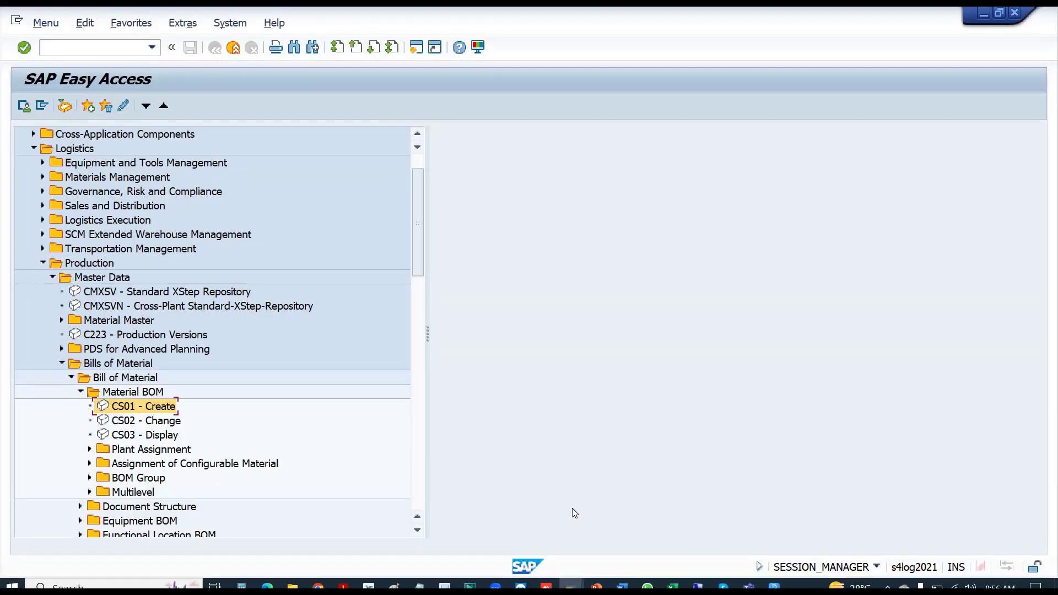
key(Left)
key(Left)
key(Left)
key(Left)
key(Left)
key(Left)
key(Left)
key(Left)
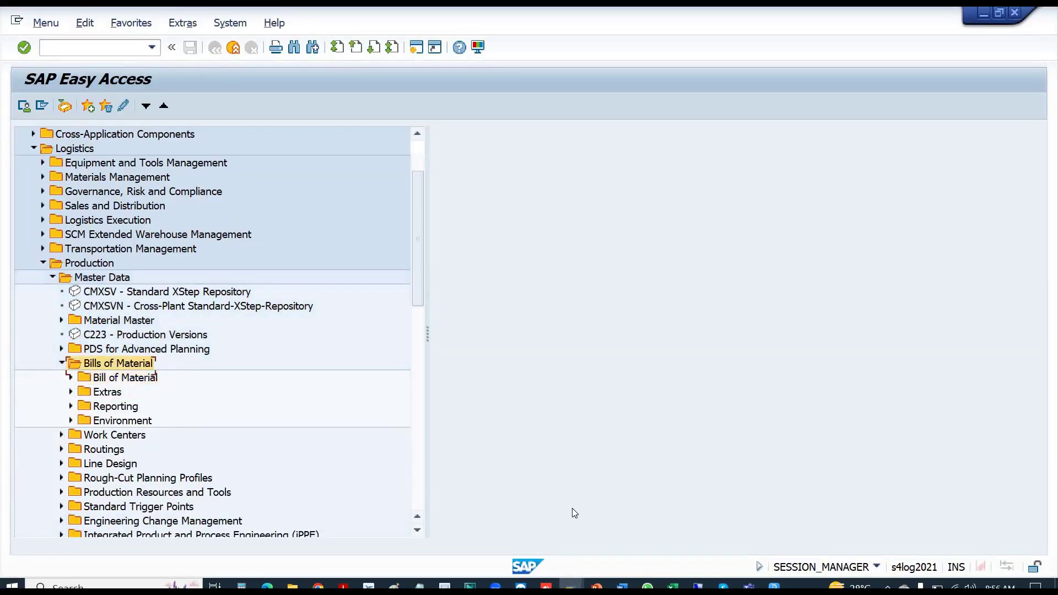
key(Left)
key(Left)
key(Left)
key(Left)
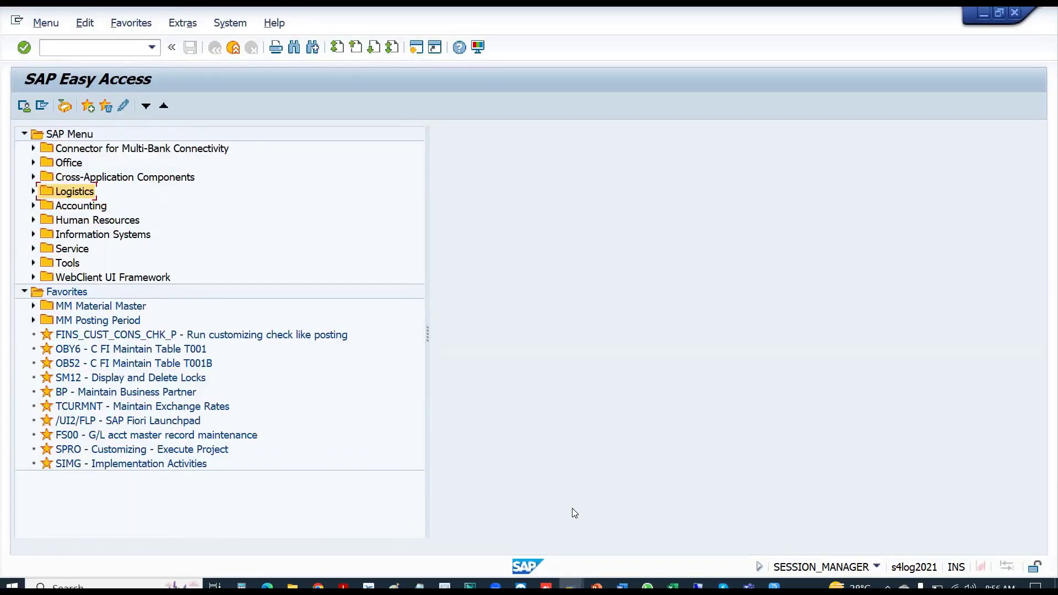
- Expand Accounting, Controlling and Cost Center Accounting in the SAP Easy Access tree, reaching its Master Data folder
key(Down)
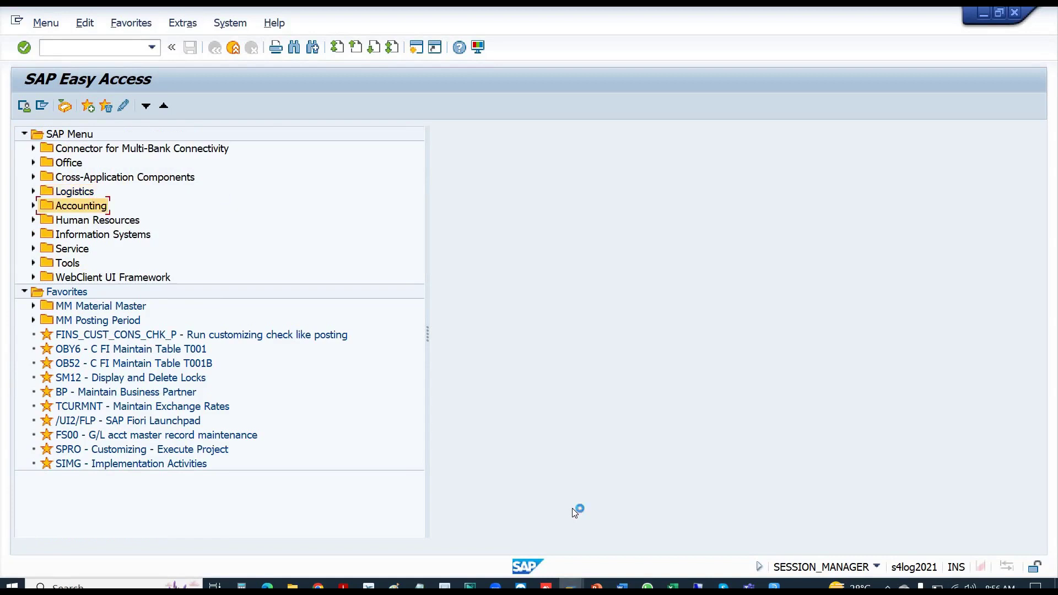
key(Right)
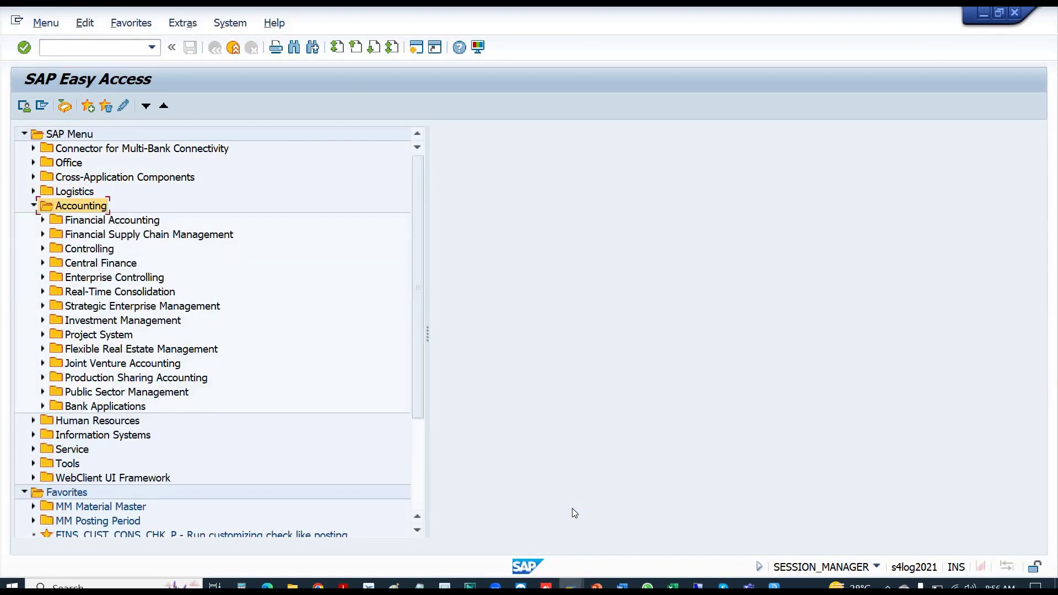
key(Down)
key(Down)
key(Down)
key(Right)
key(Down)
key(Down)
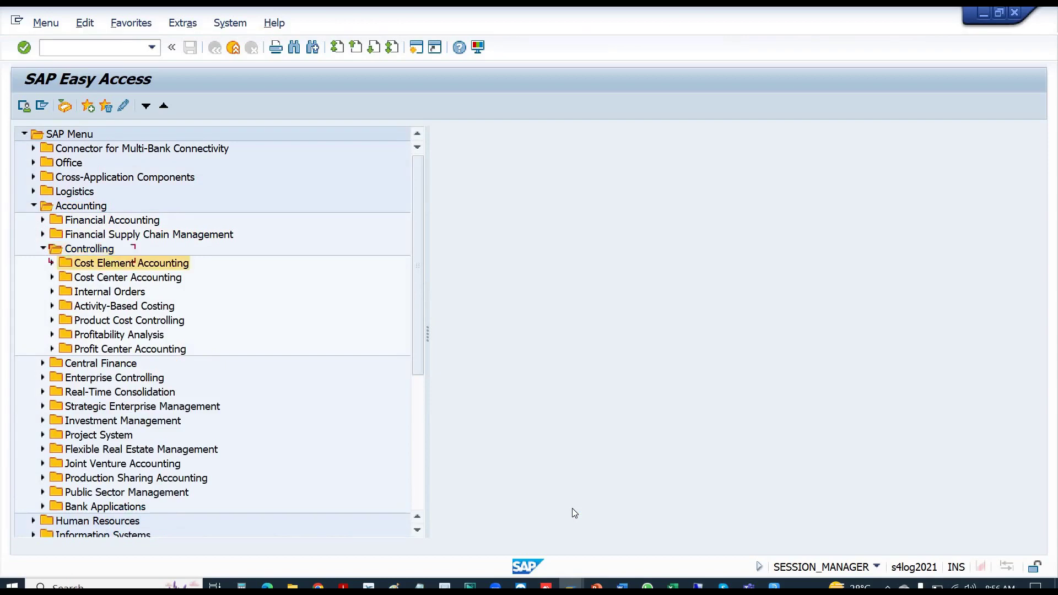
key(Right)
key(Down)
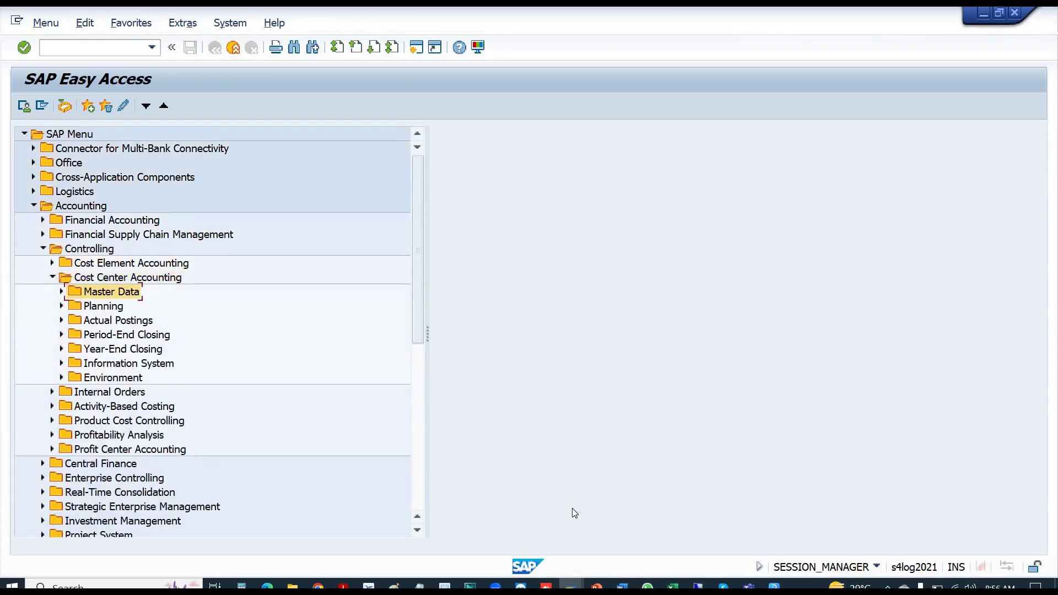
- Expand Master Data, Activity Type and Individual Processing under Cost Center Accounting, and select KL01 - Create
key(Right)
key(Down)
key(Down)
key(Down)
key(Down)
key(Down)
key(Down)
key(Down)
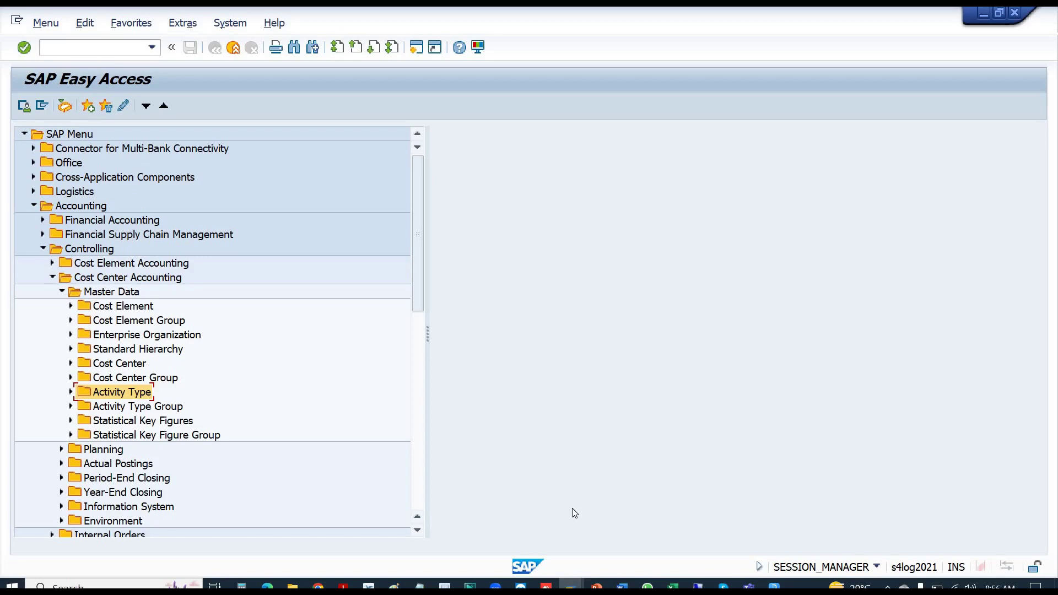
key(Down)
key(Up)
key(Right)
key(Down)
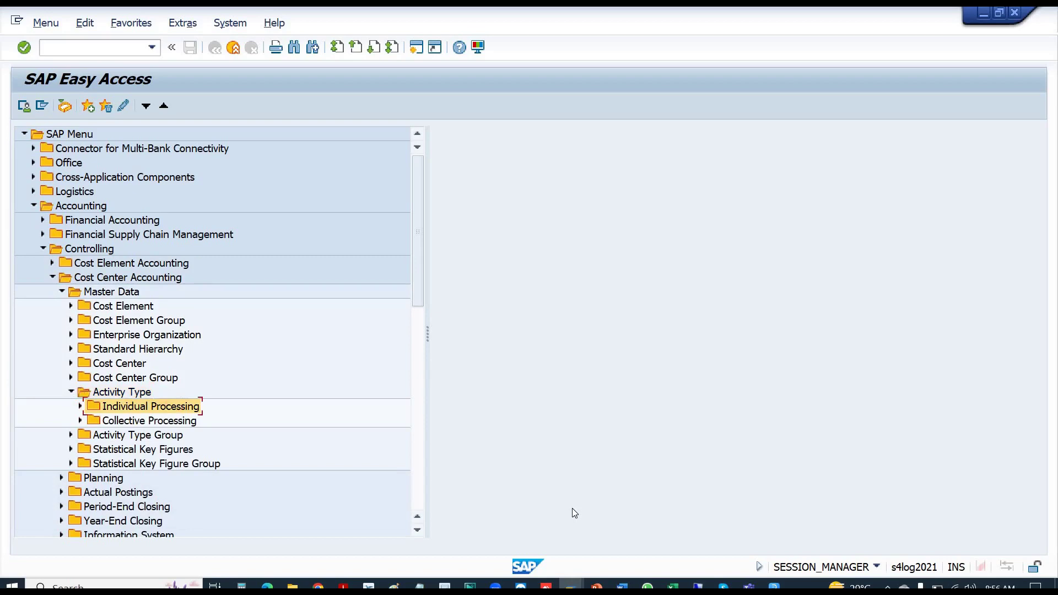
key(Right)
key(Down)
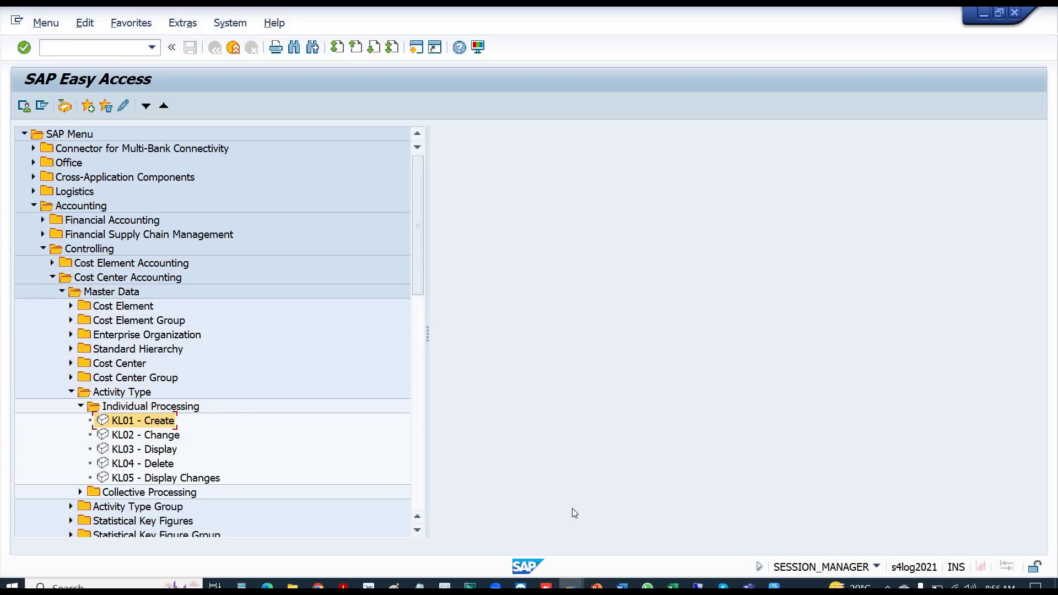
- Start activity type creation with KL01 and set the controlling area to TTAU
key(Return)
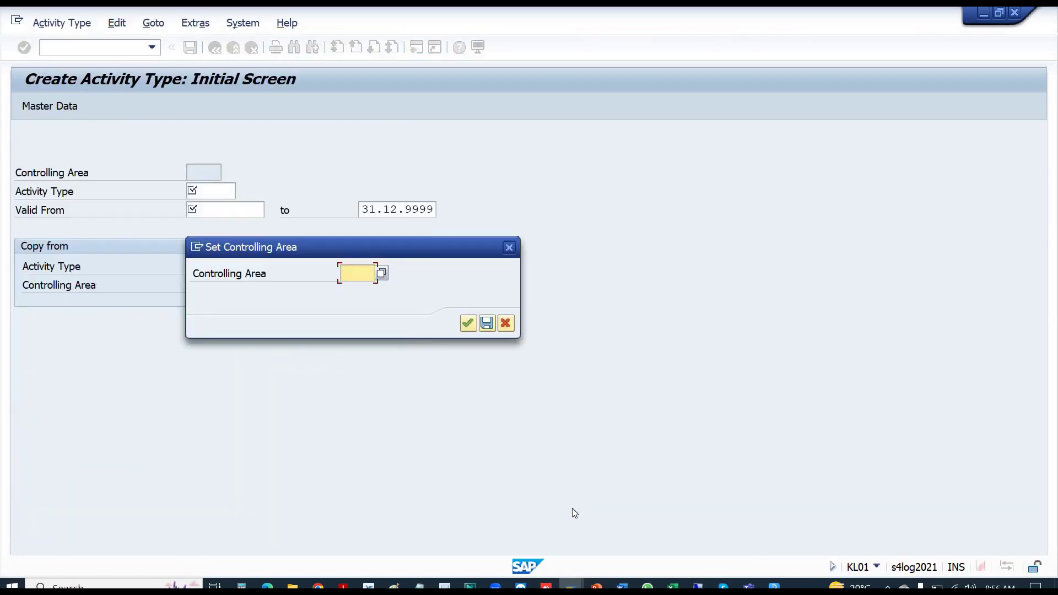
text(TTA)
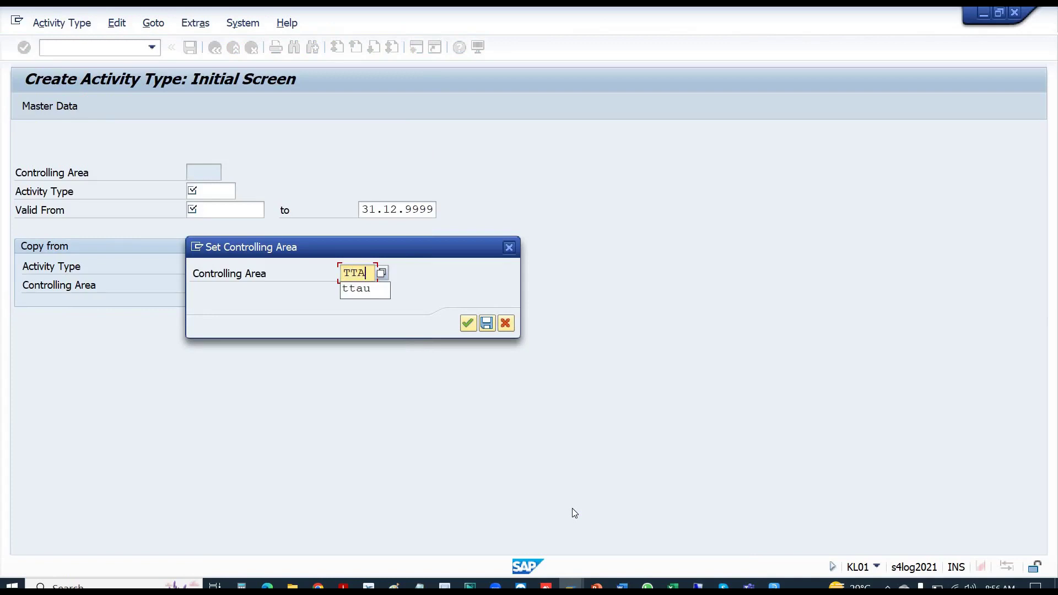
text(U)
key(Return)
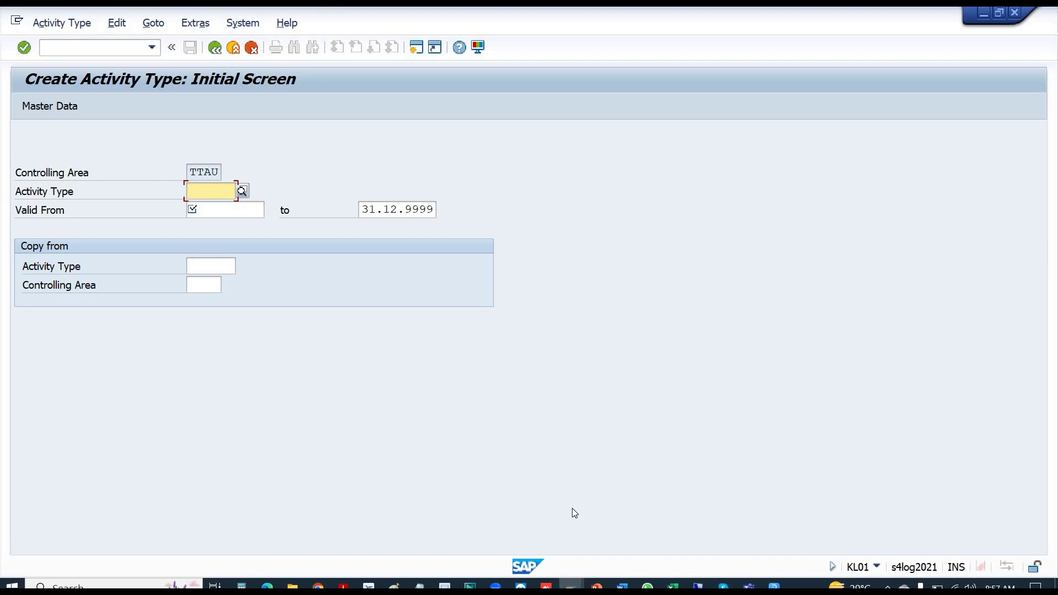
- Check the Assembling entry under Activities in the Excel sheet and return to the SAP activity type screen
key(alt+Tab)
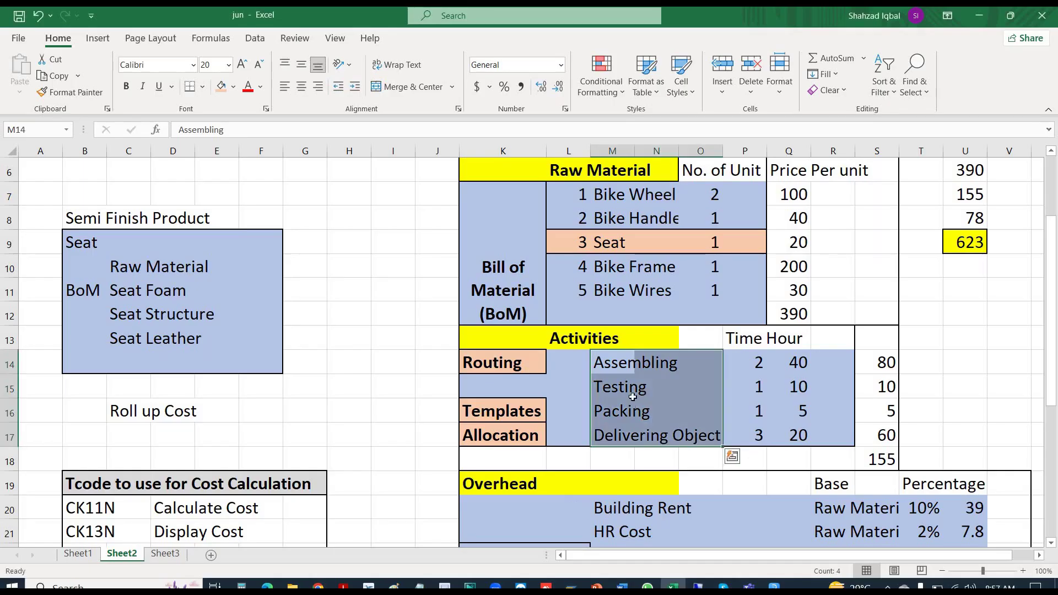
click(616, 358)
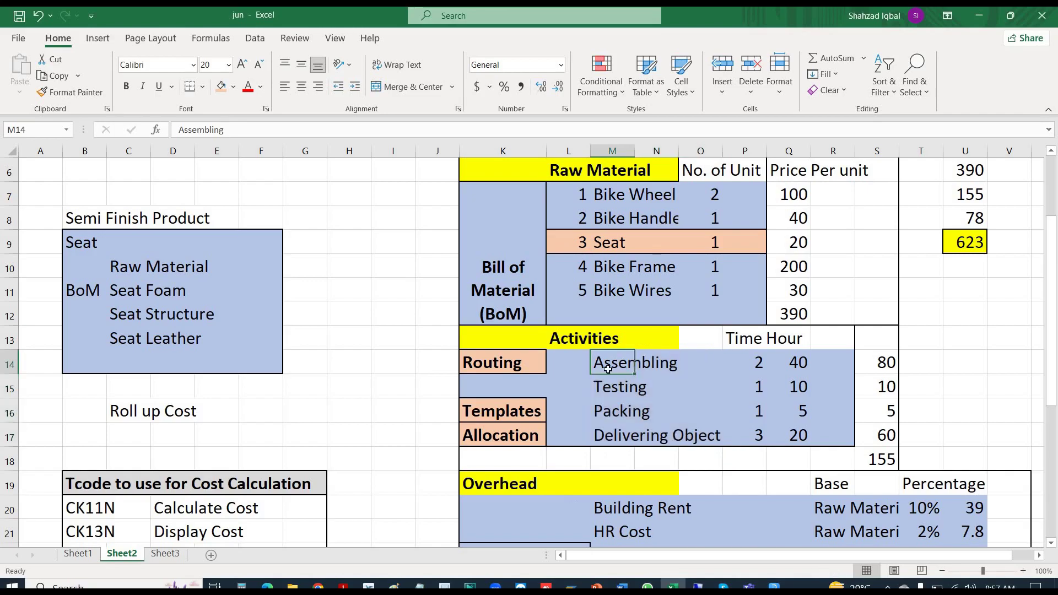
key(alt+Tab)
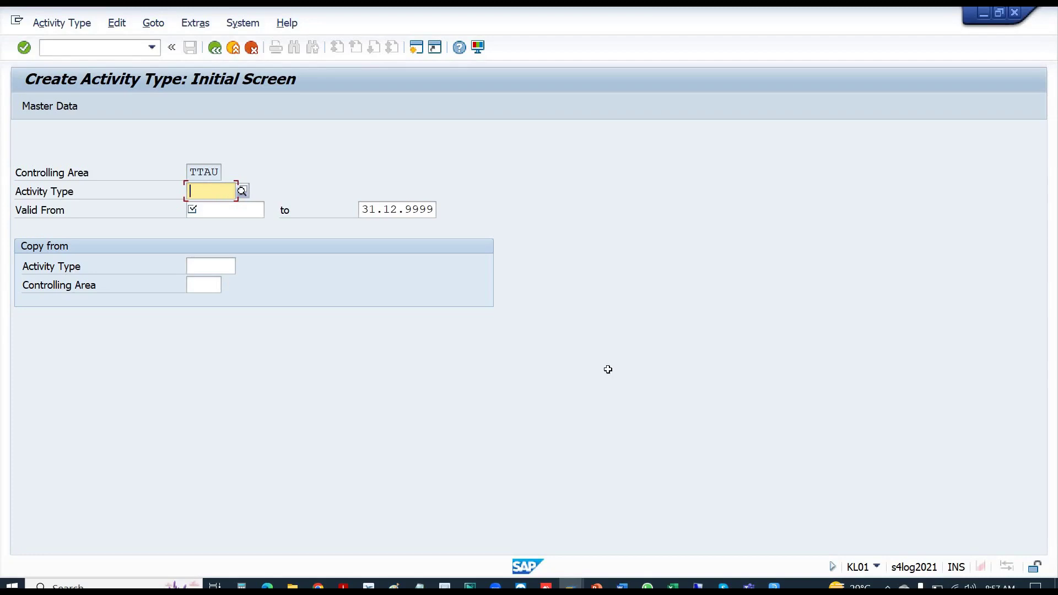
key(alt+Tab)
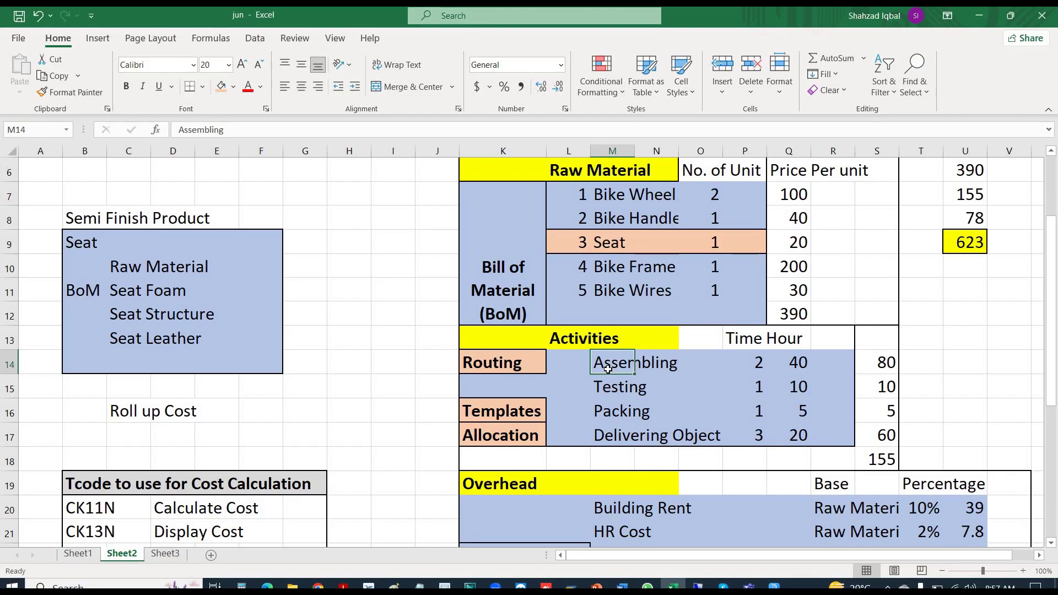
key(Left)
key(alt+Tab)
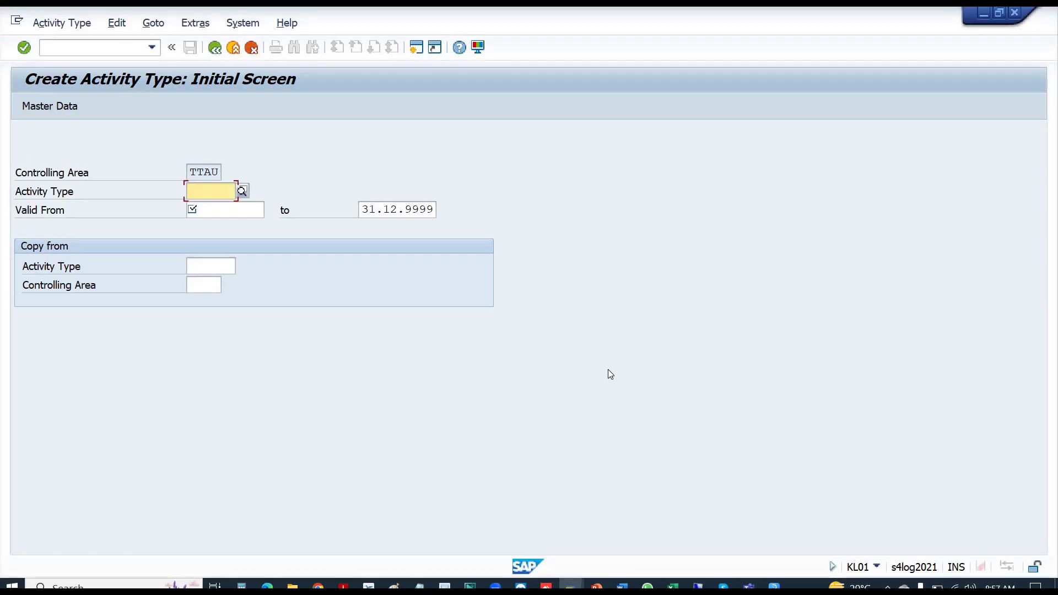
- Enter ASEMB as the activity type to create
text(ASEMB)
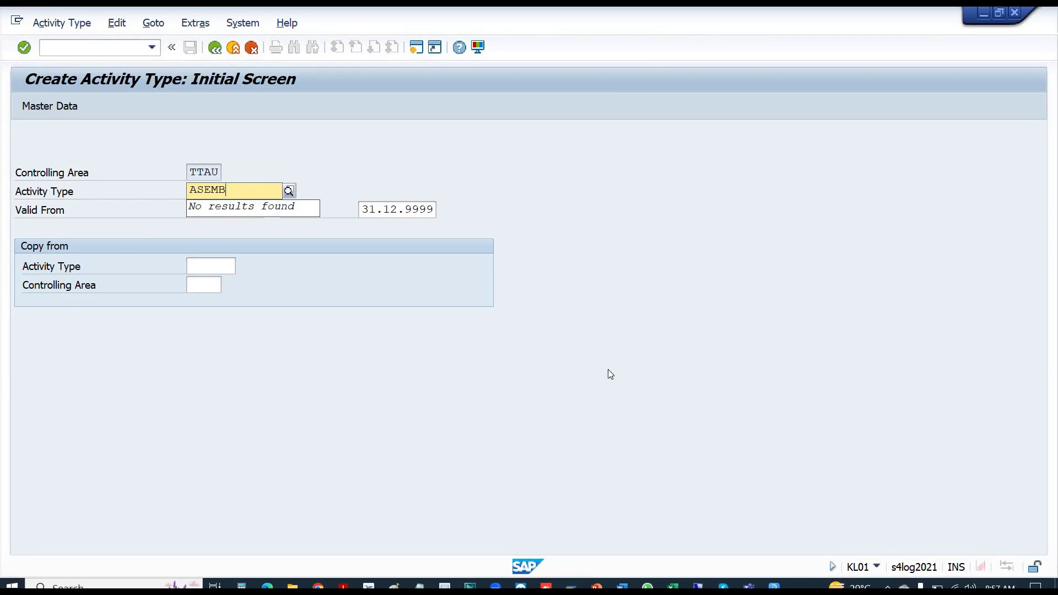
key(shift+Left)
key(shift+Left)
key(shift+Left)
key(shift+Left)
key(shift+Left)
key(BackSpace)
text(ASEMB)
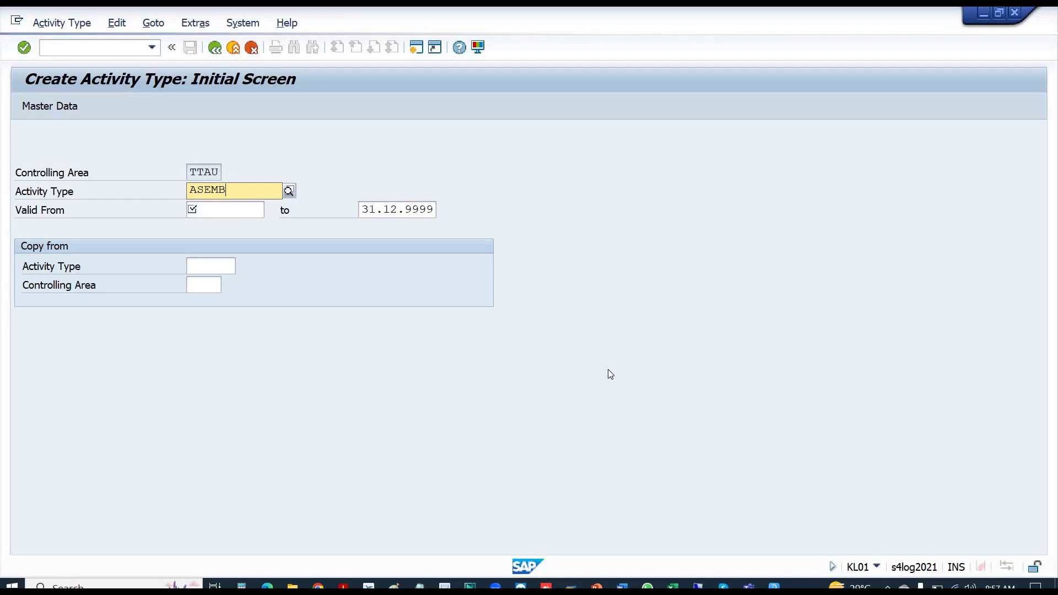
key(Tab)
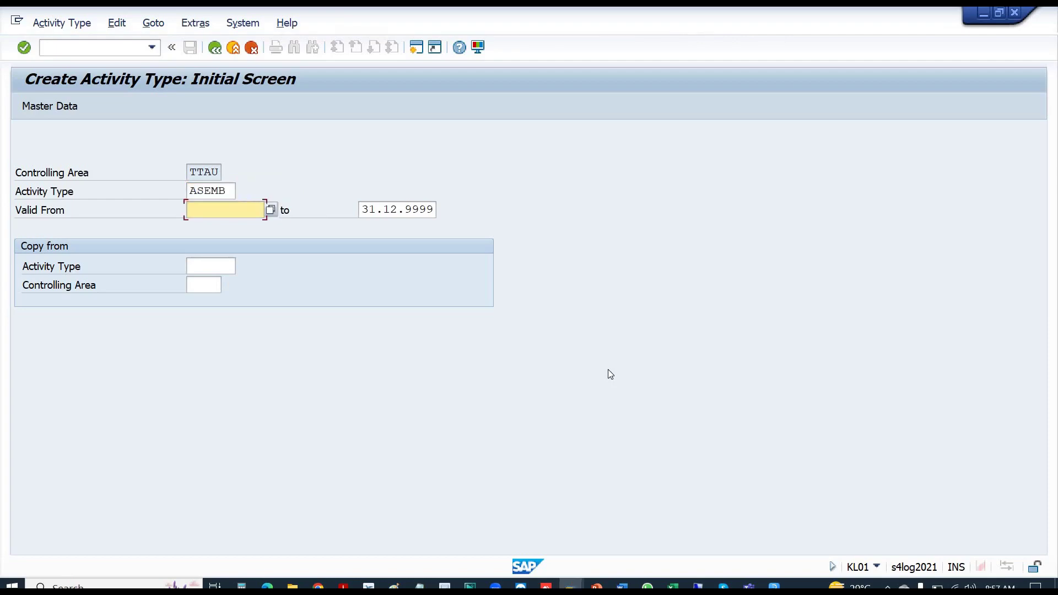
- Set the valid-from date to 01.07.2022 and continue to the basic data of the activity type
text(01.07.2022)
key(BackSpace)
key(BackSpace)
key(BackSpace)
key(BackSpace)
key(BackSpace)
key(BackSpace)
text(7.2022)
key(Return)
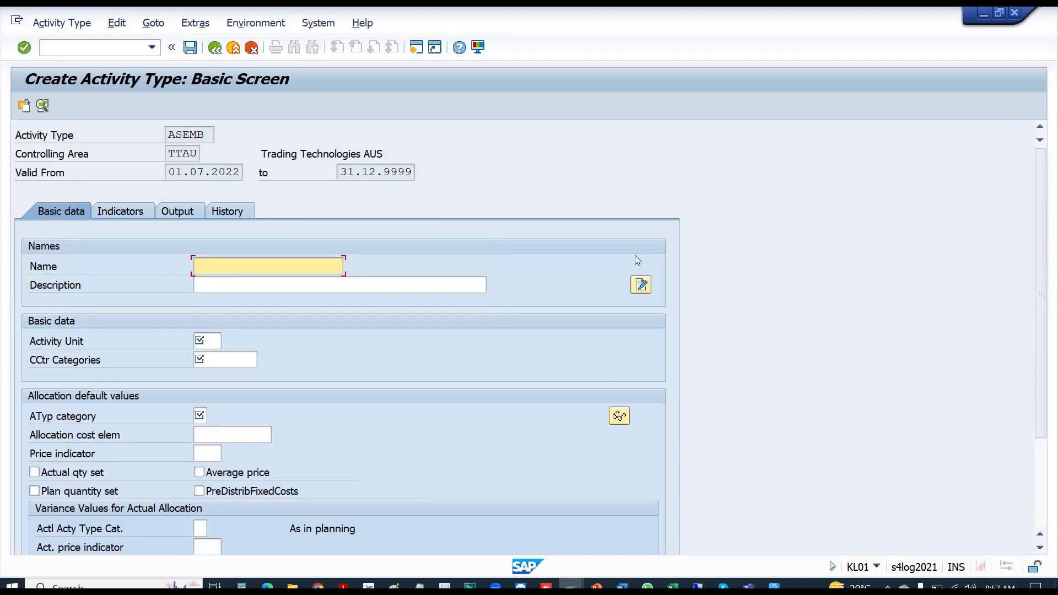
- Enter "Assembling for Bike" as both the name and the description of activity type ASEMB
text(Assembly)
key(BackSpace)
text(ing for Bike)
key(shift+Home)
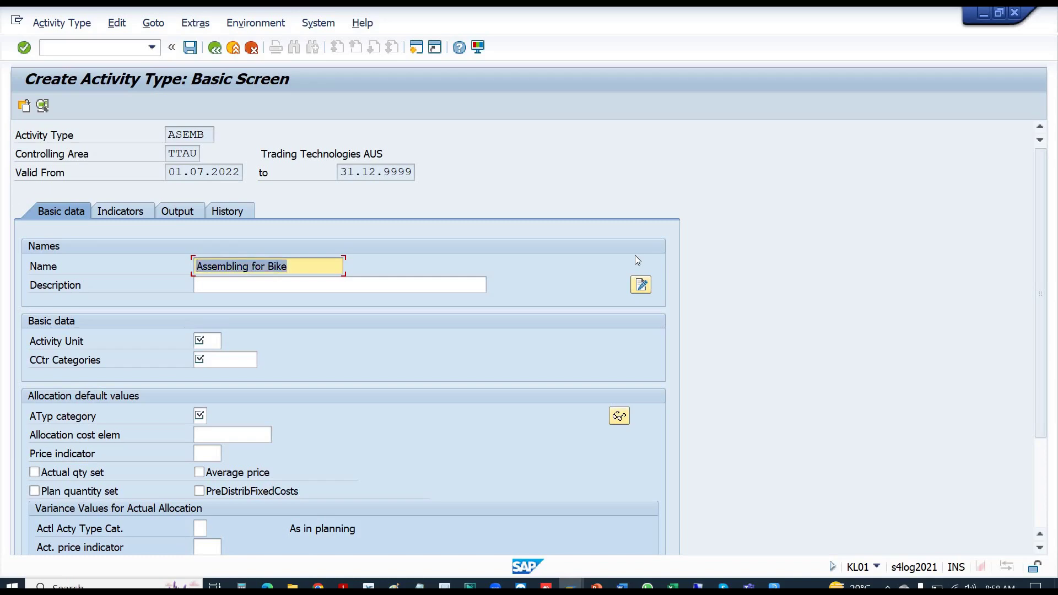
key(ctrl+c)
key(Tab)
key(ctrl+v)
key(Tab)
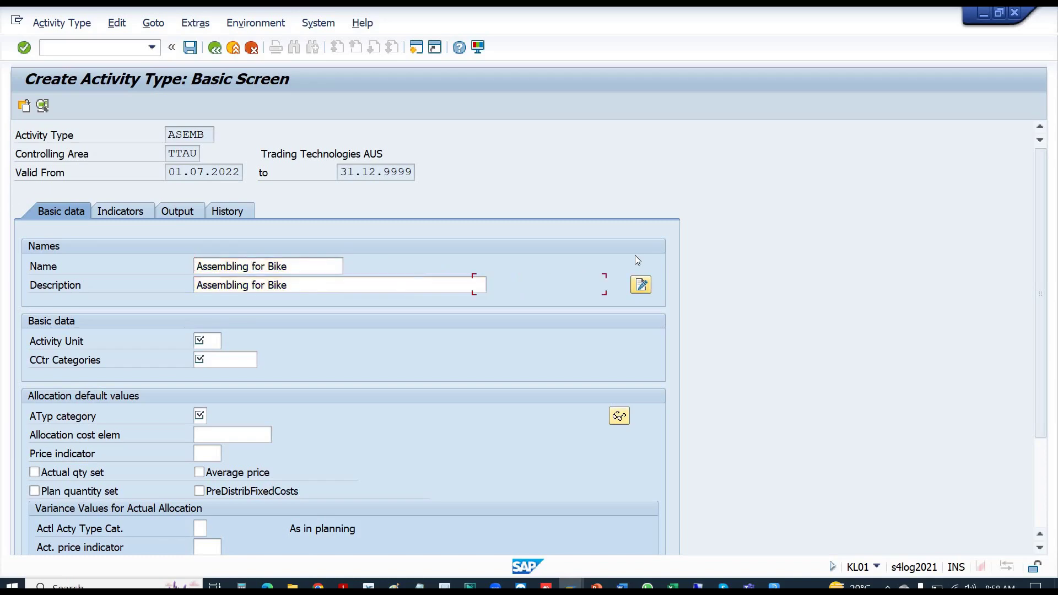
- Set the activity unit to ea and look through the available cost center categories without choosing one
key(Tab)
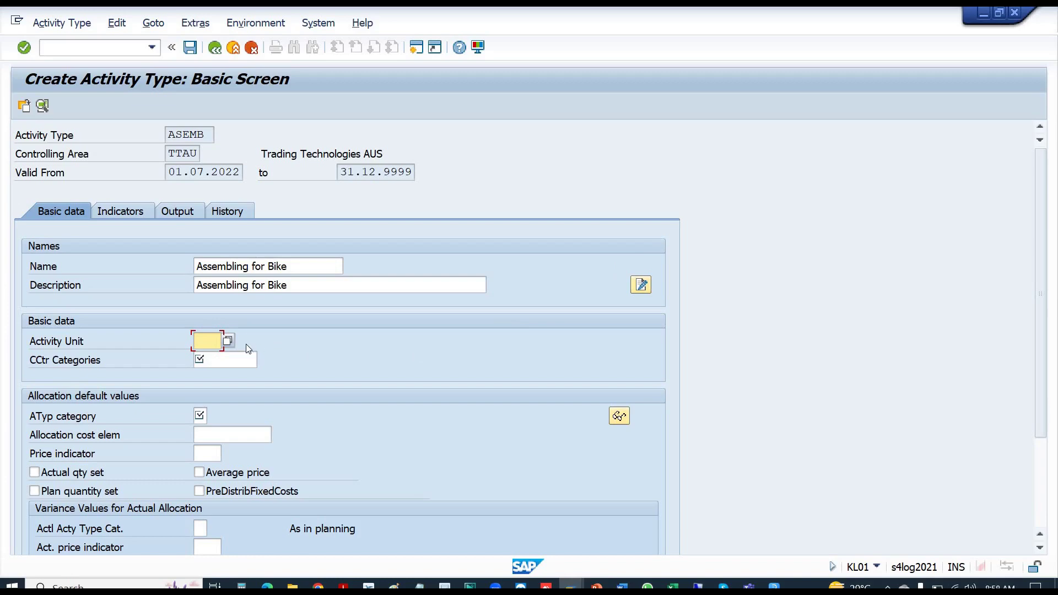
click(228, 342)
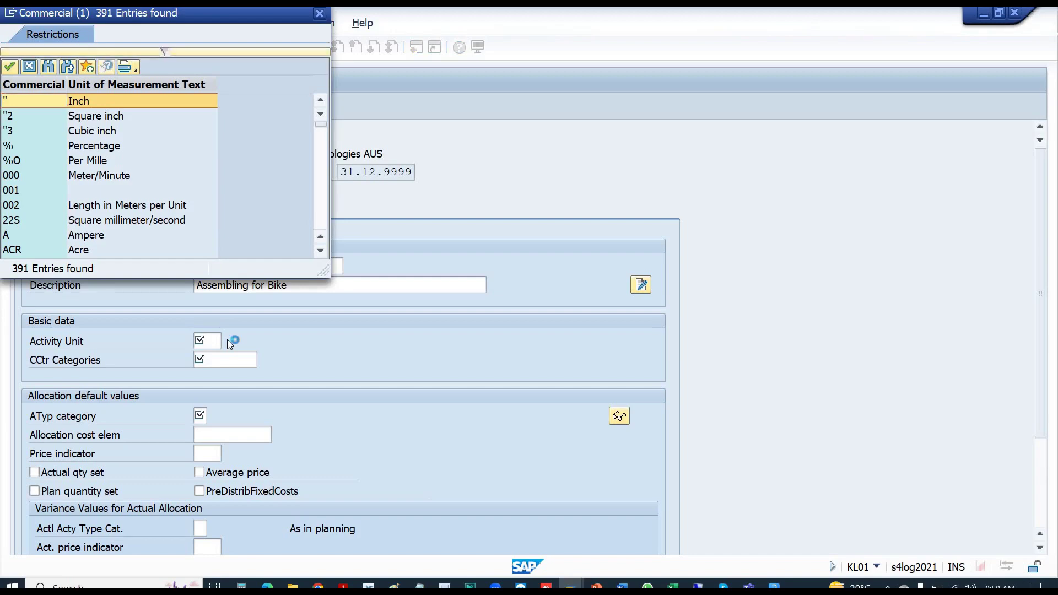
key(Escape)
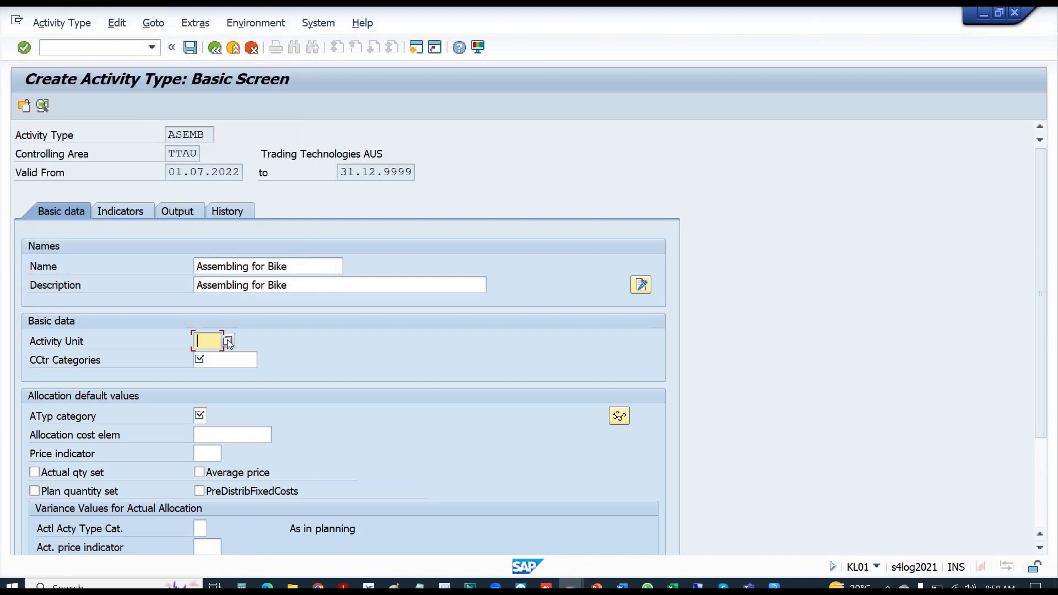
text(ea)
key(Tab)
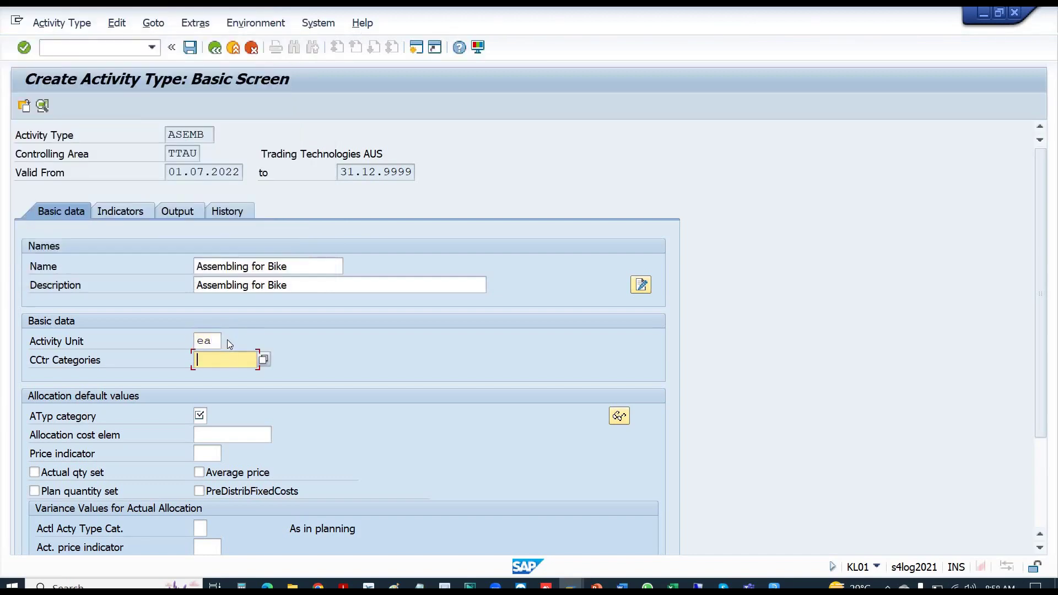
click(265, 359)
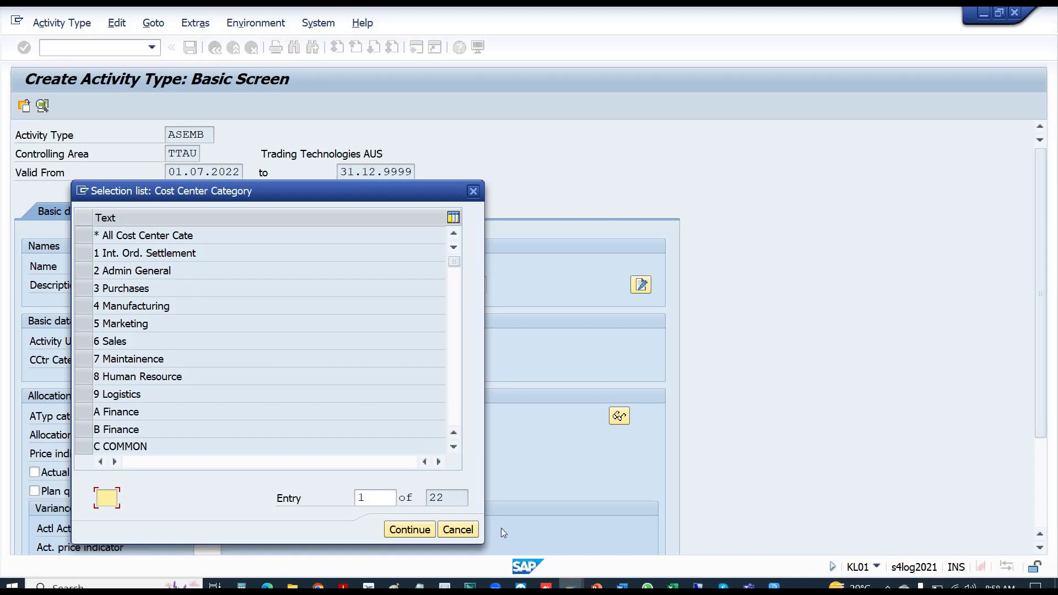
click(458, 530)
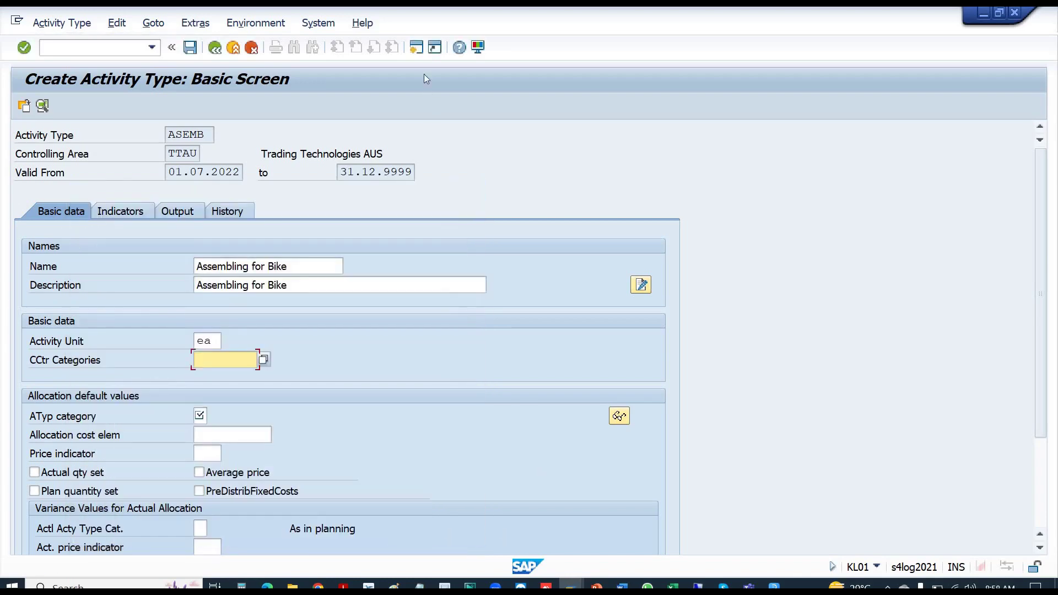
- Start KS03 in a new maximized SAP session and list the cost centers of controlling area TTAU
click(418, 48)
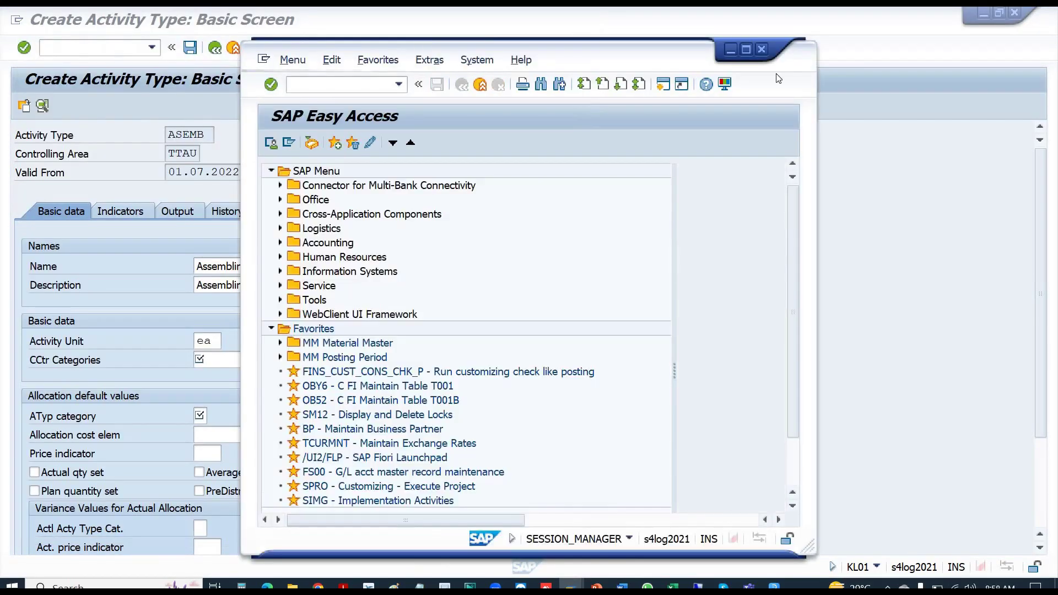
click(747, 51)
text(ks)
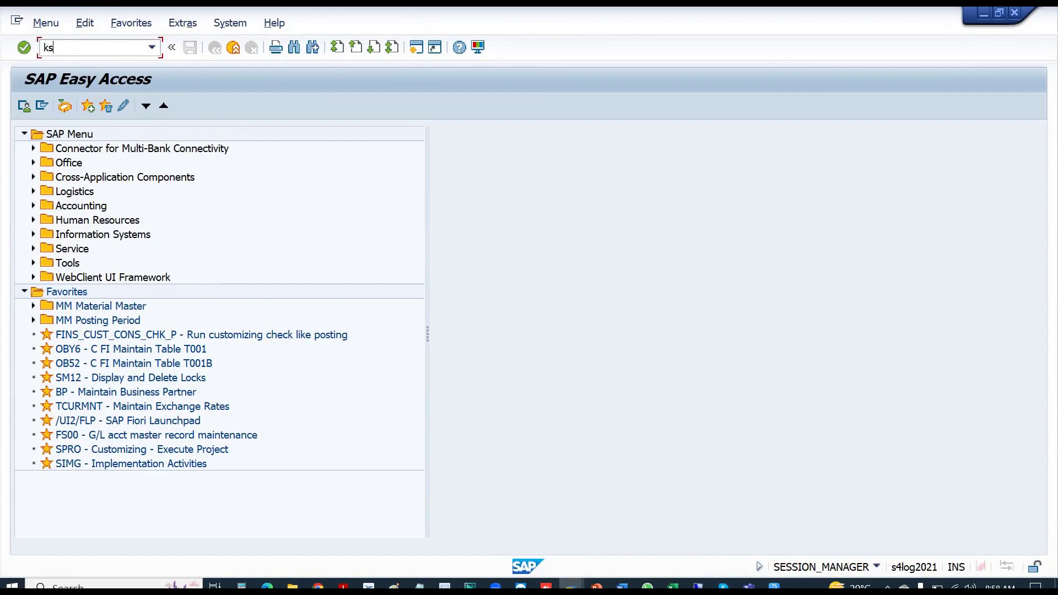
text(03)
key(Return)
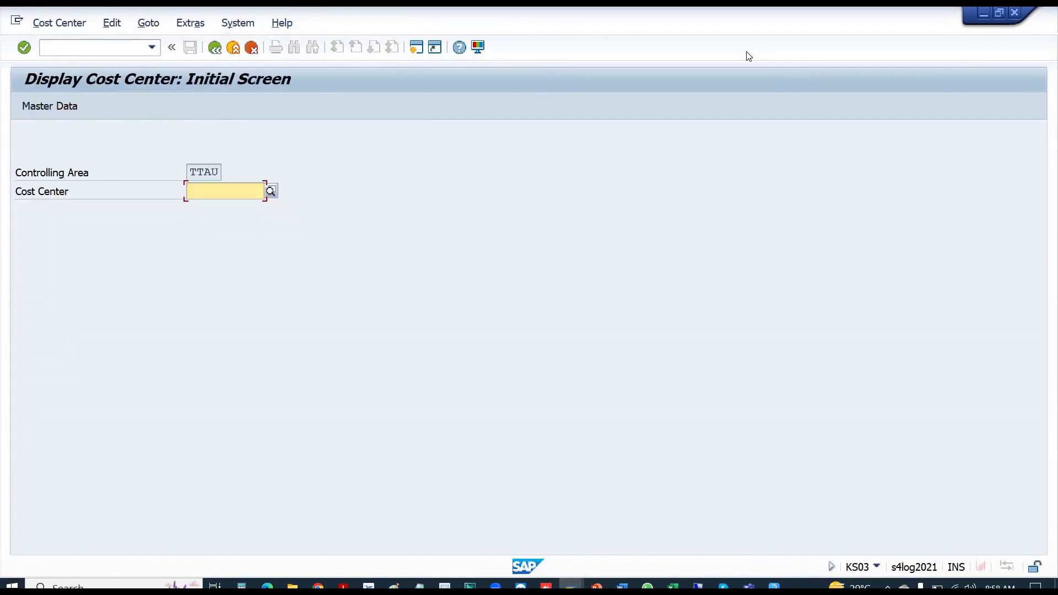
click(271, 191)
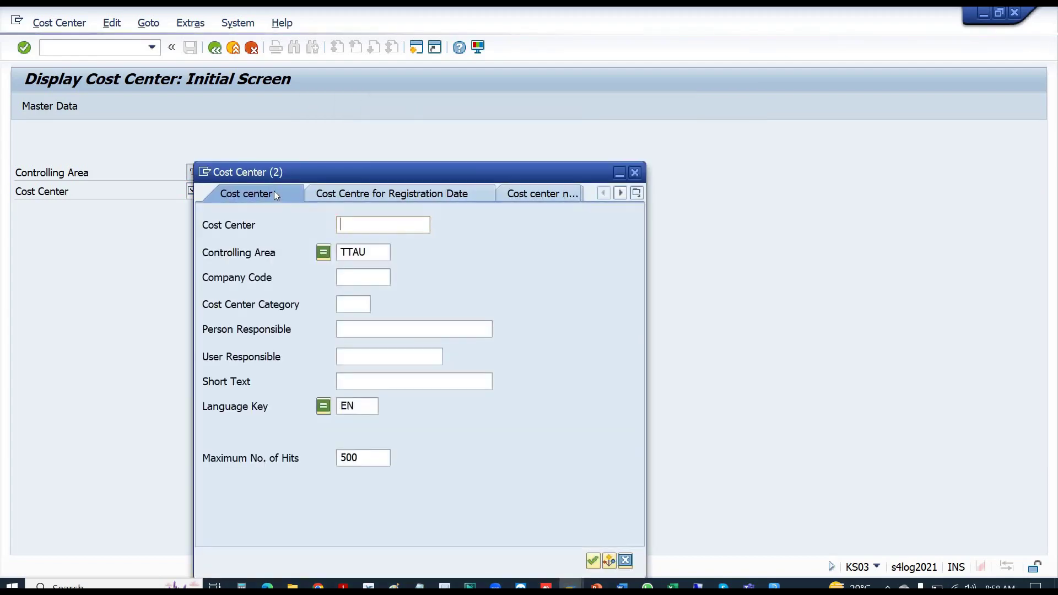
key(Return)
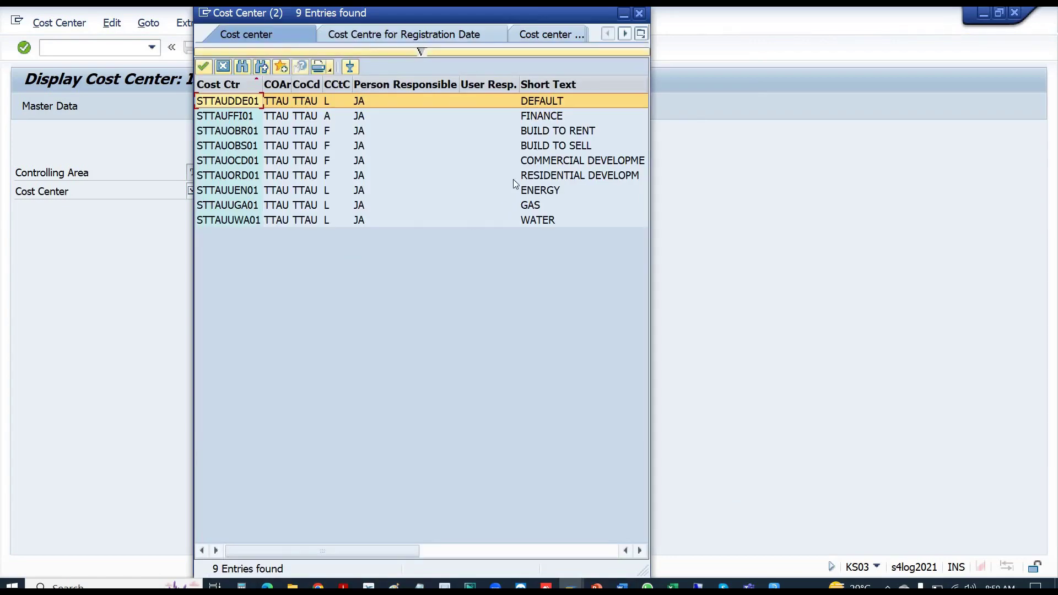
- Display the master data of the Finance cost center STTAUFFI01
click(537, 119)
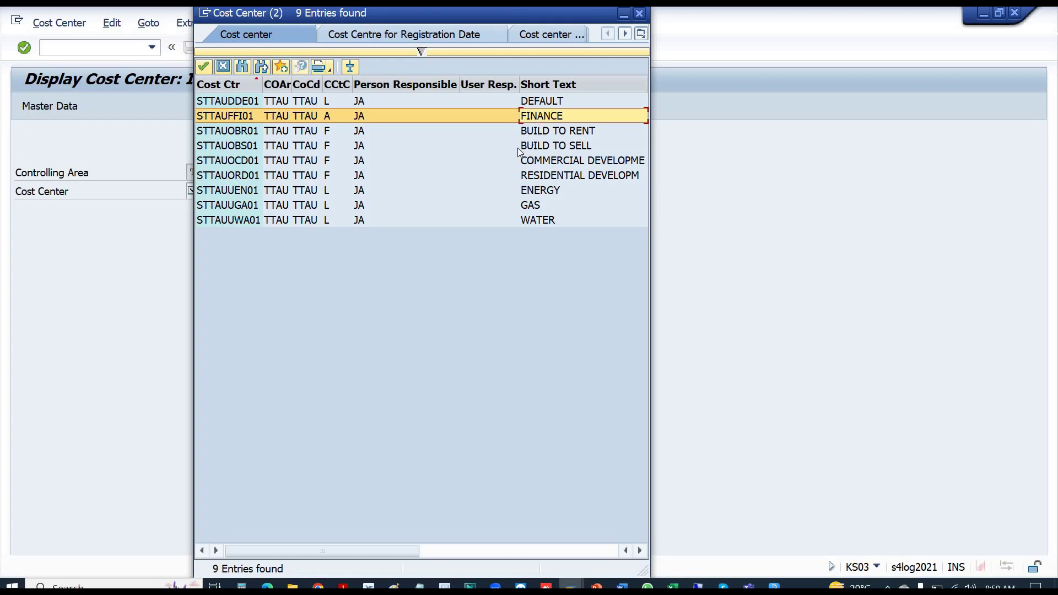
key(Return)
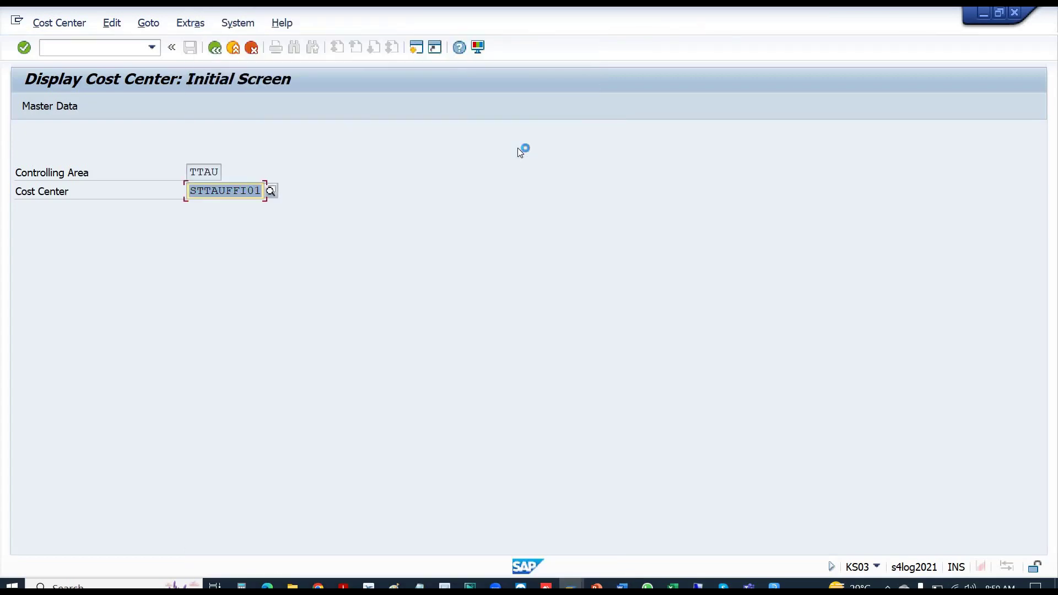
key(Return)
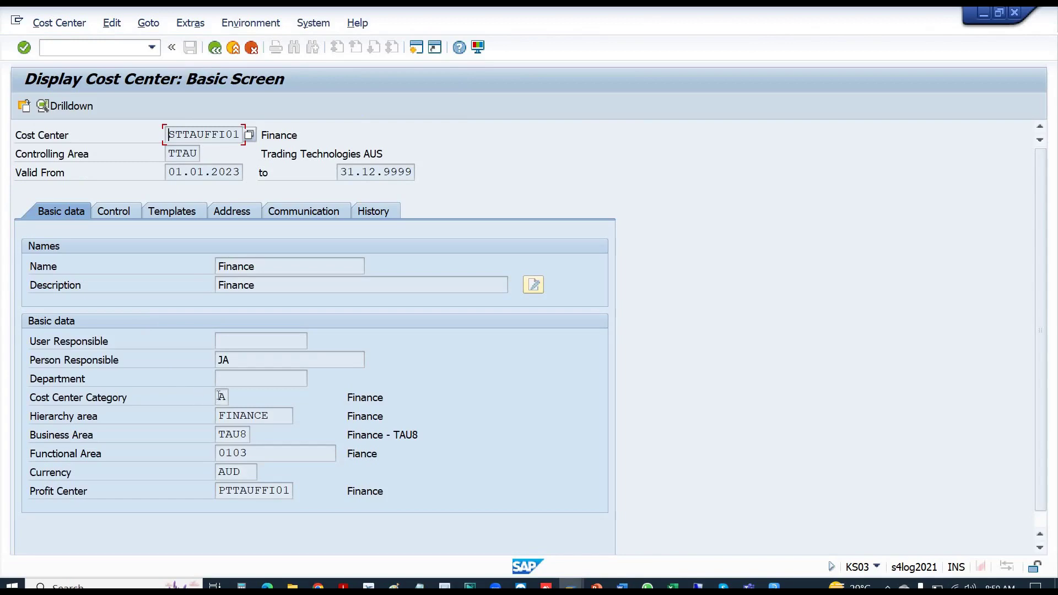
- Look up the possible cost center categories for the Finance cost center, check entry A Finance, and close the list
drag(218, 396, 237, 395)
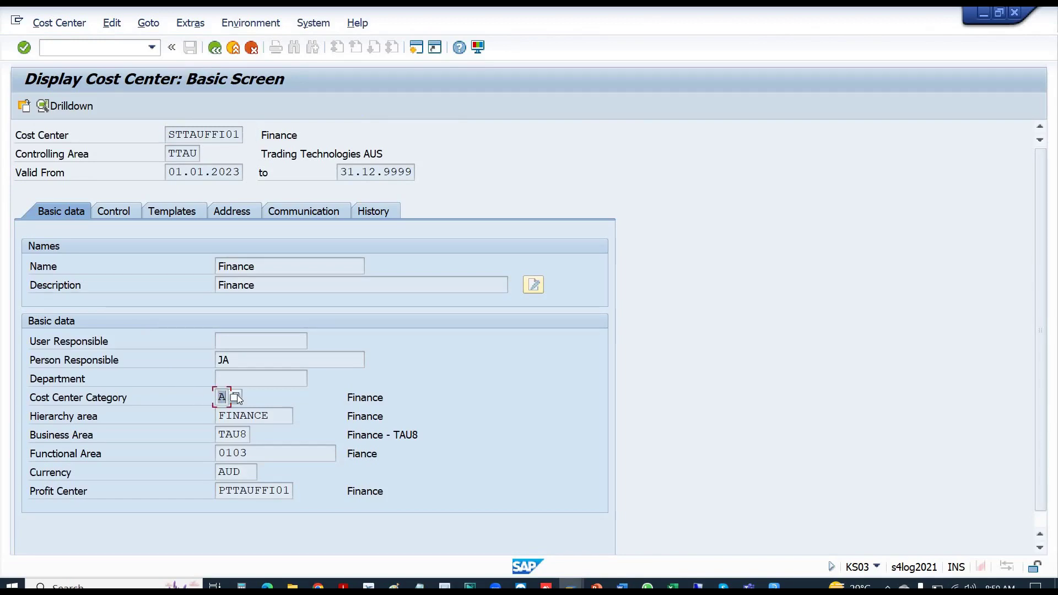
click(236, 397)
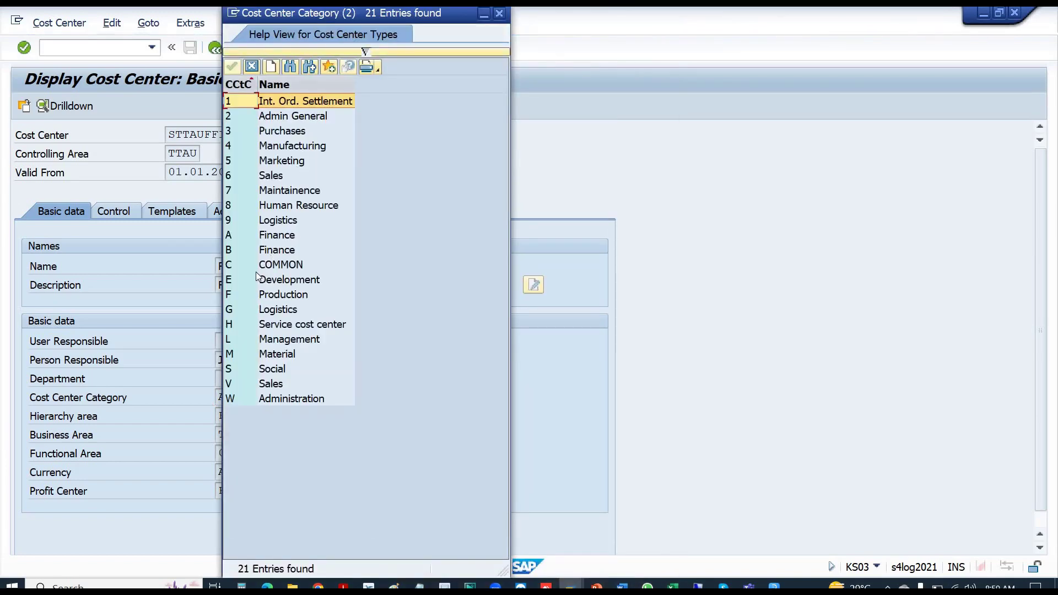
click(263, 238)
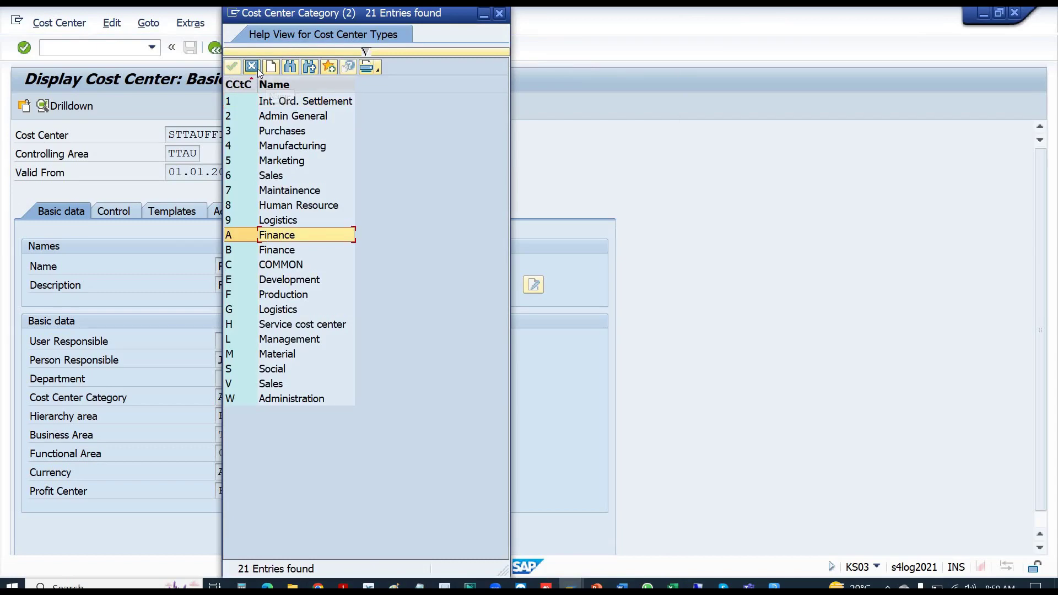
click(257, 69)
- Return to the KL01 session and look through the cost center categories available for activity type ASEMB without choosing one
key(alt+Tab)
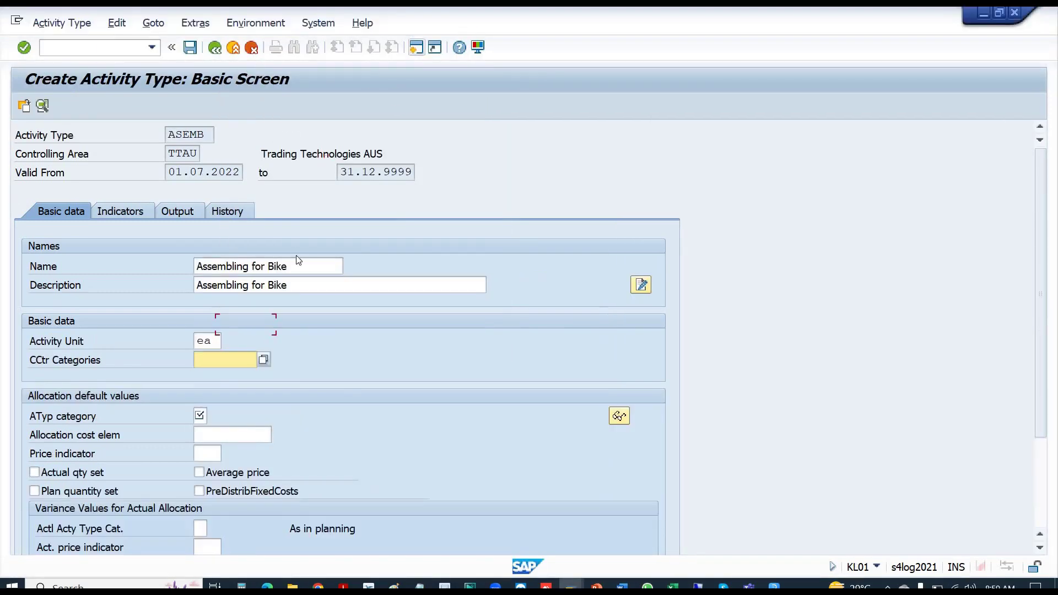
click(263, 360)
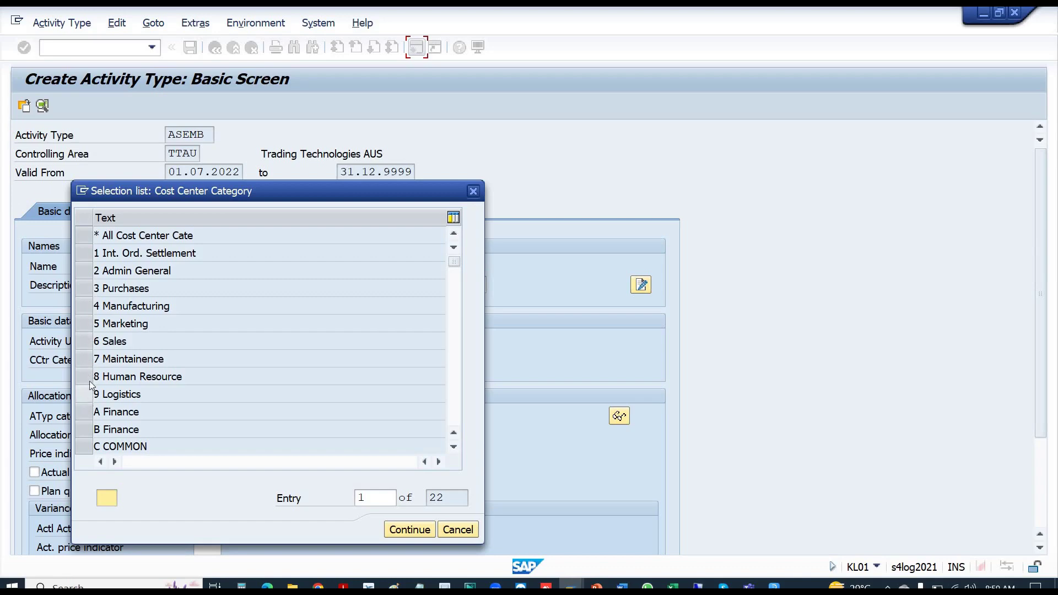
click(87, 310)
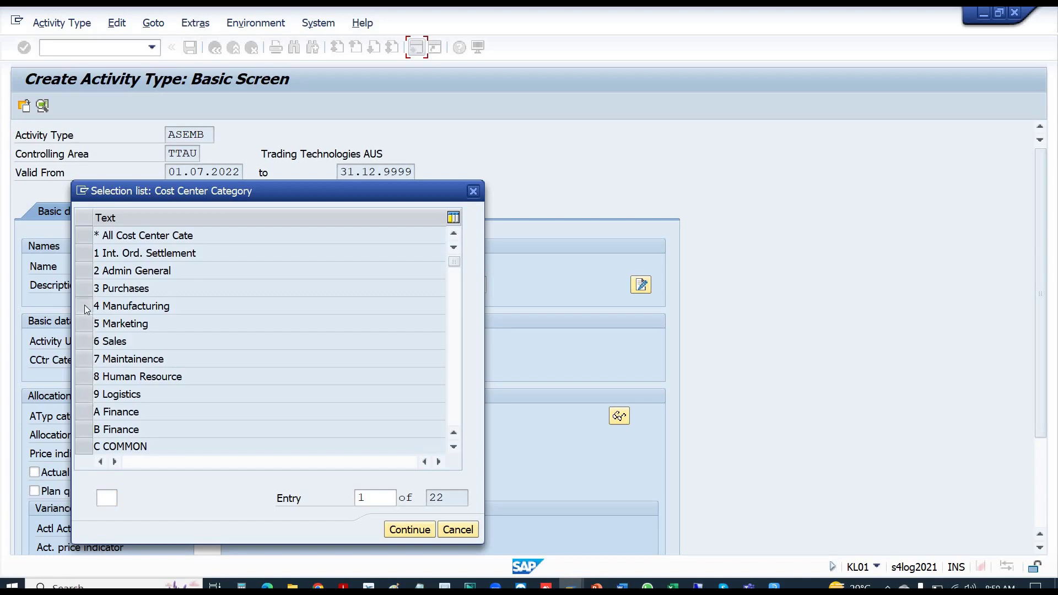
click(87, 310)
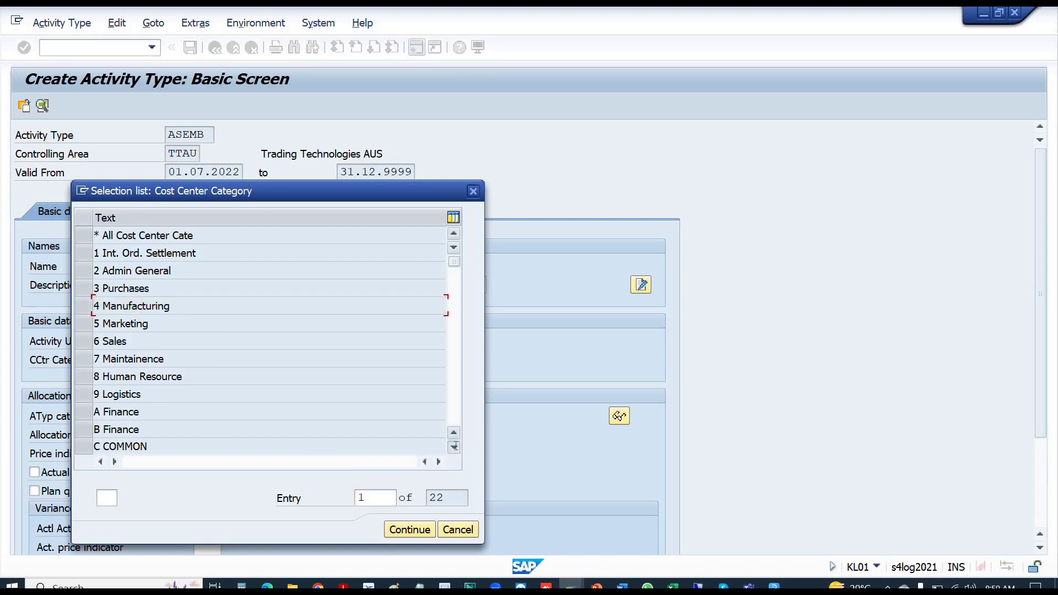
click(473, 192)
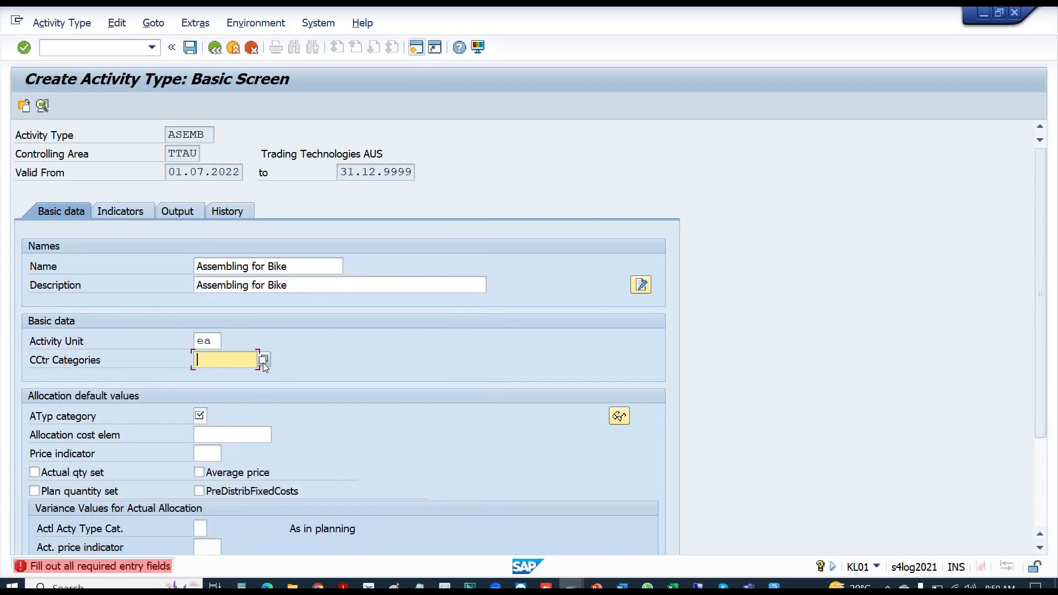
click(264, 360)
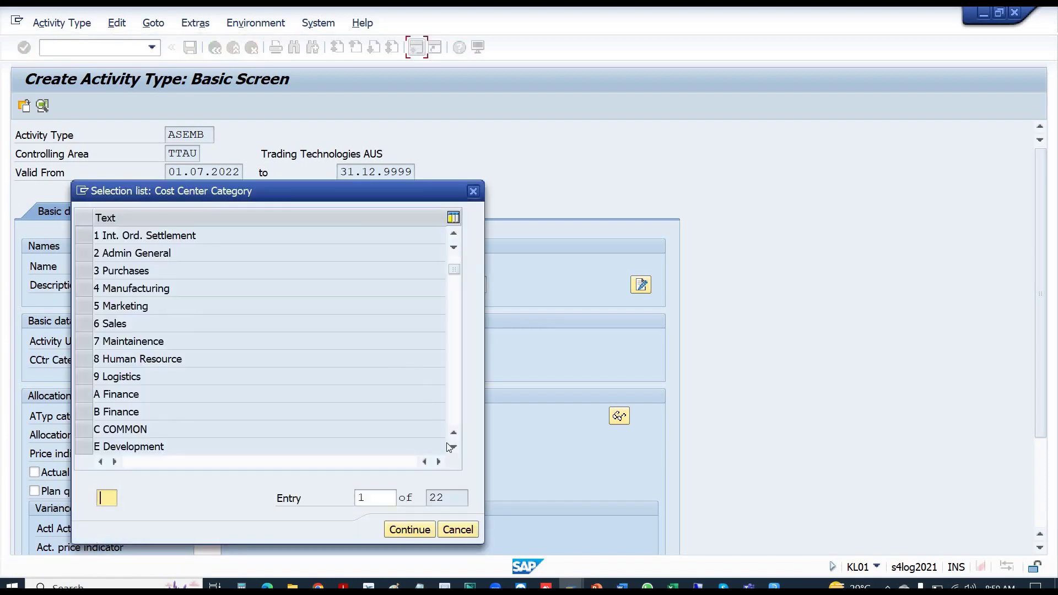
click(473, 191)
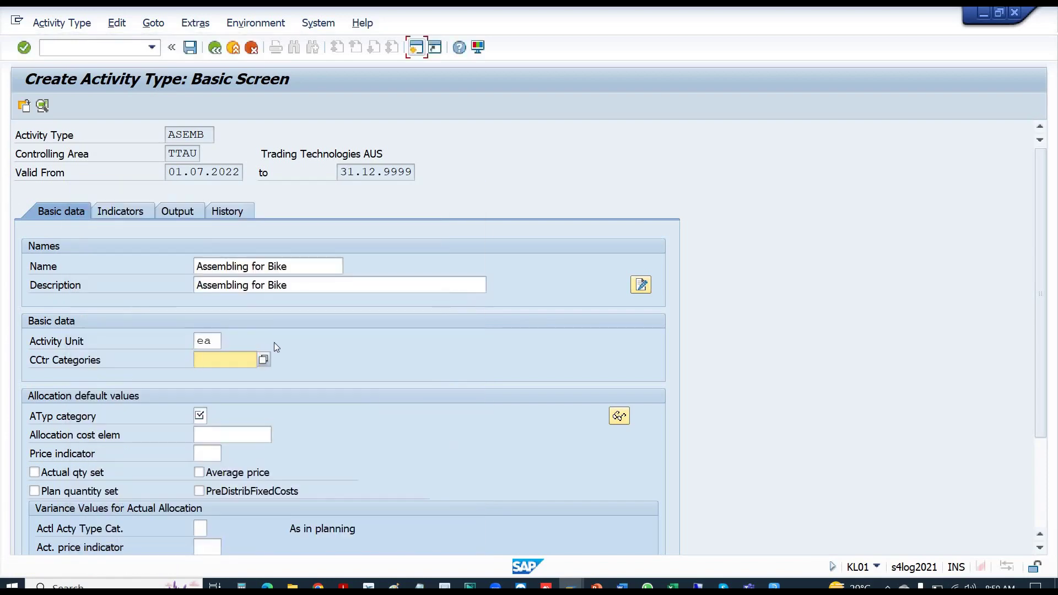
click(264, 360)
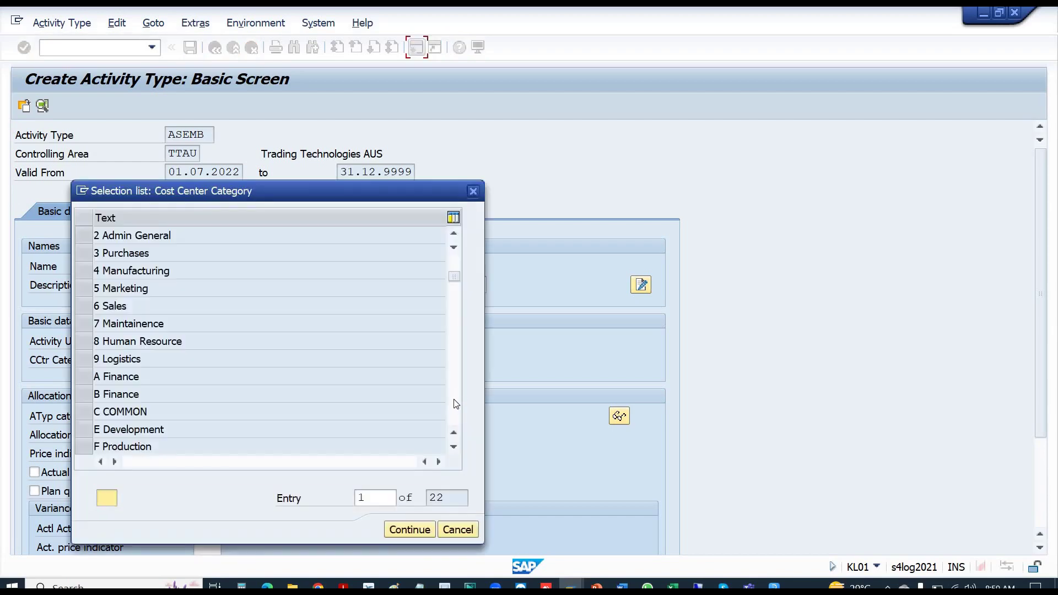
key(Escape)
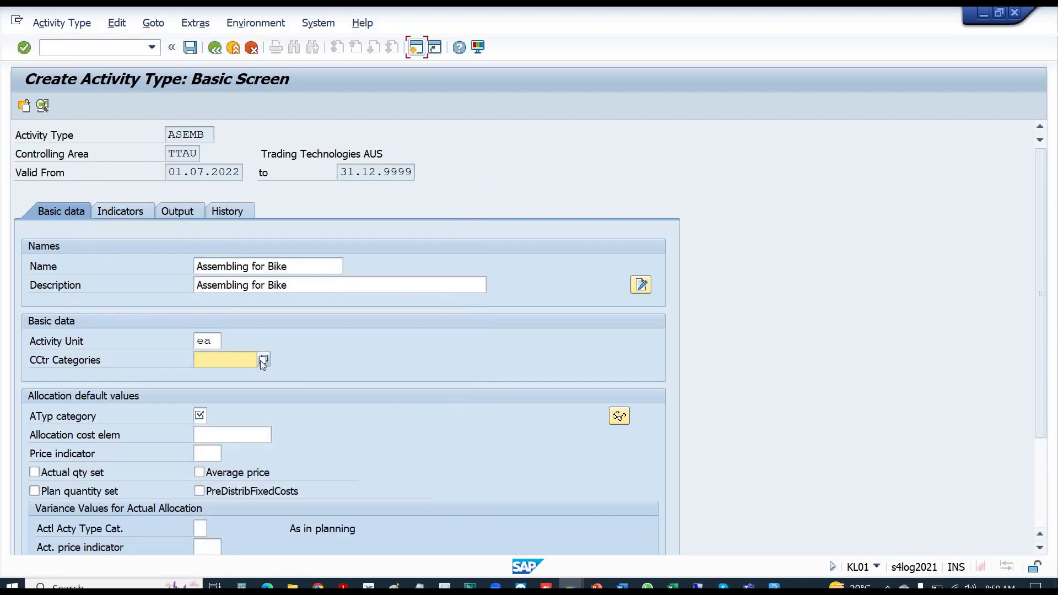
click(263, 361)
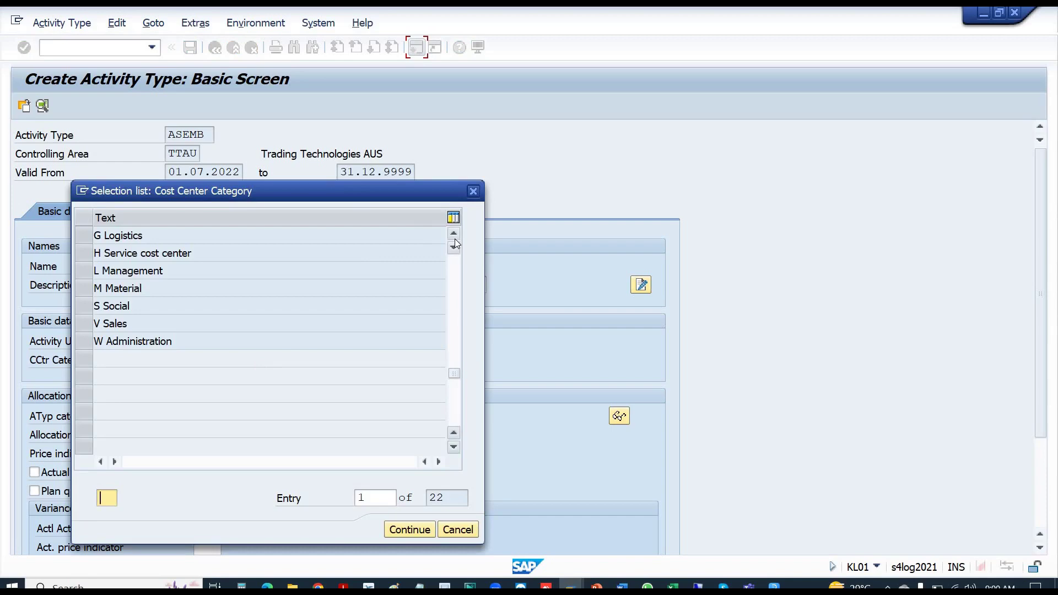
key(Escape)
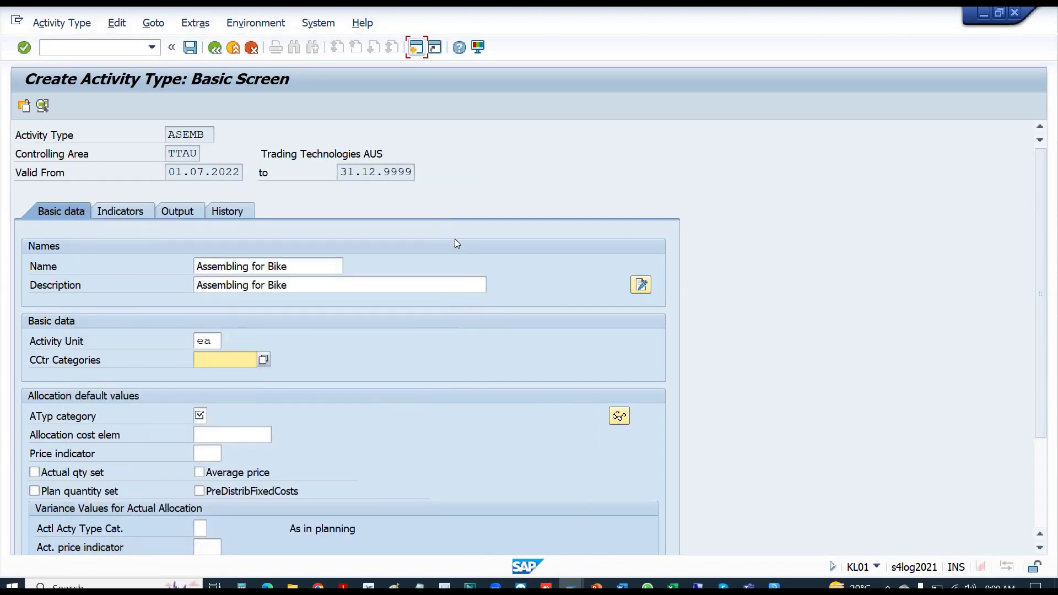
click(264, 360)
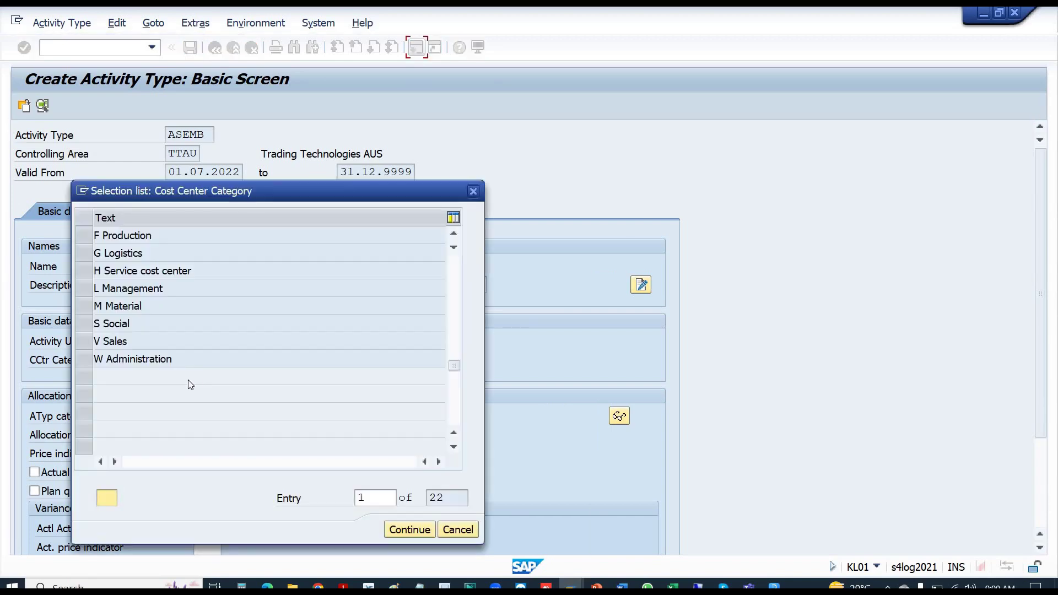
click(124, 322)
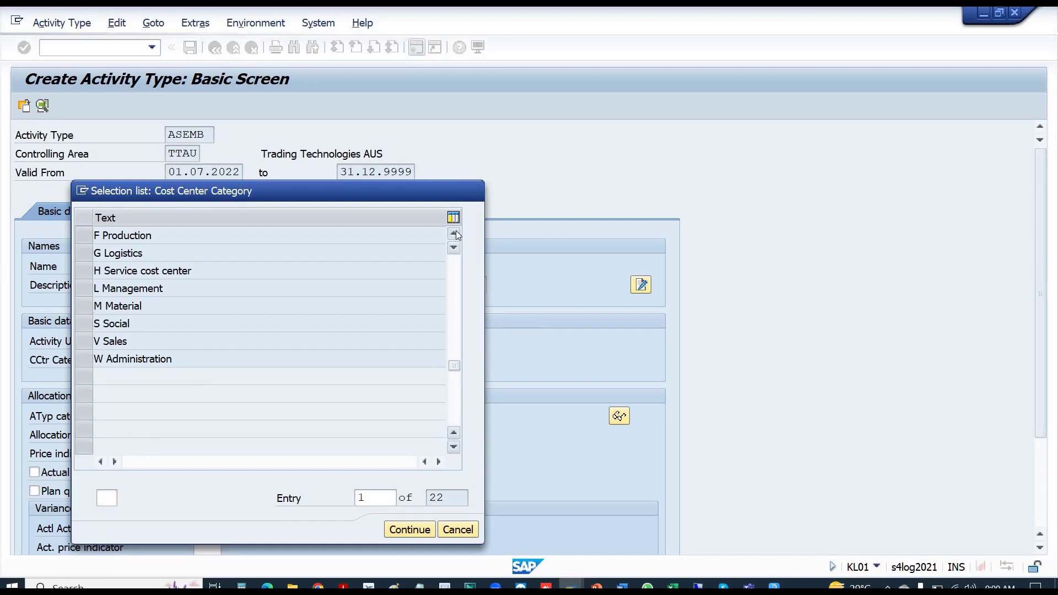
click(473, 191)
- Assign the cost center categories 4 Manufacturing, 7 Maintainence and B Finance to activity type ASEMB
click(263, 360)
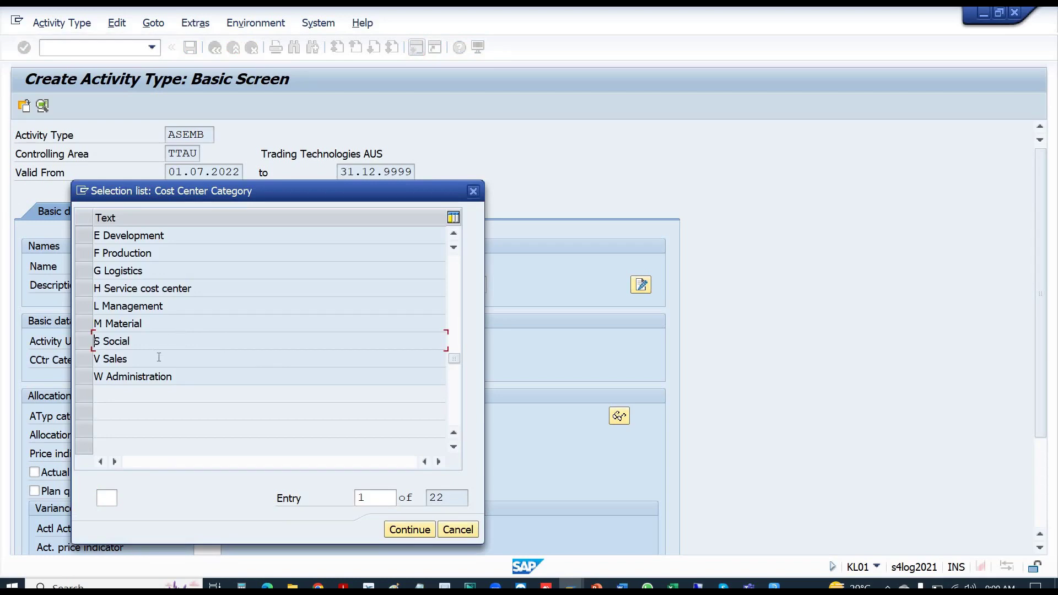
click(453, 261)
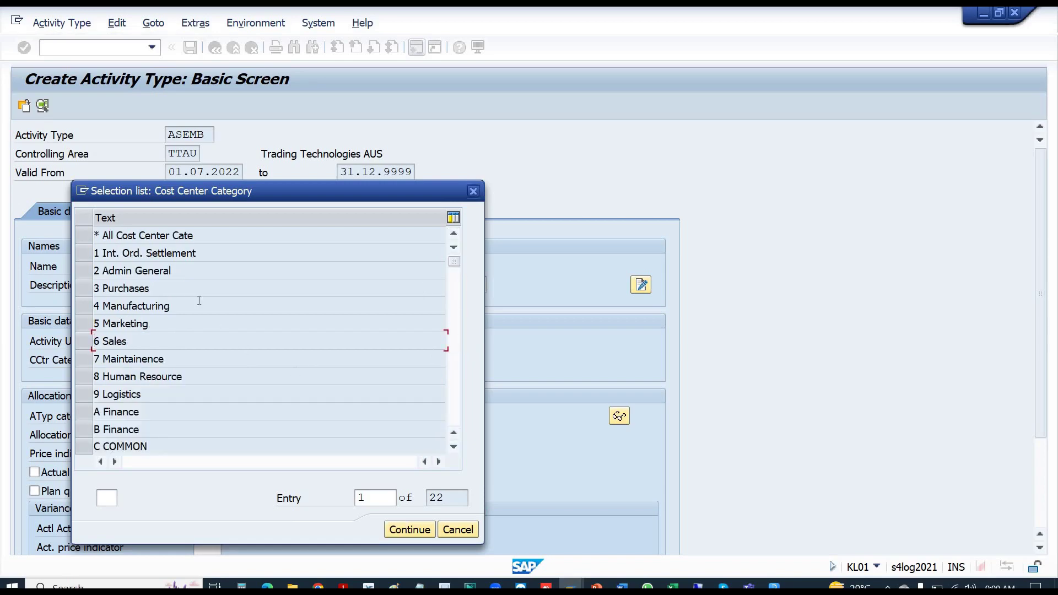
click(86, 312)
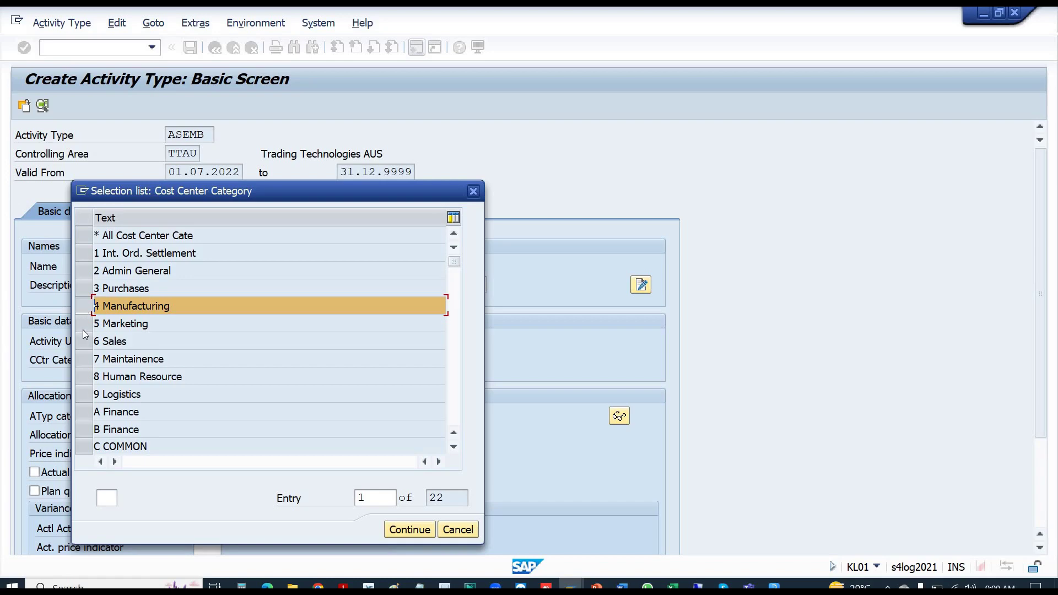
click(84, 359)
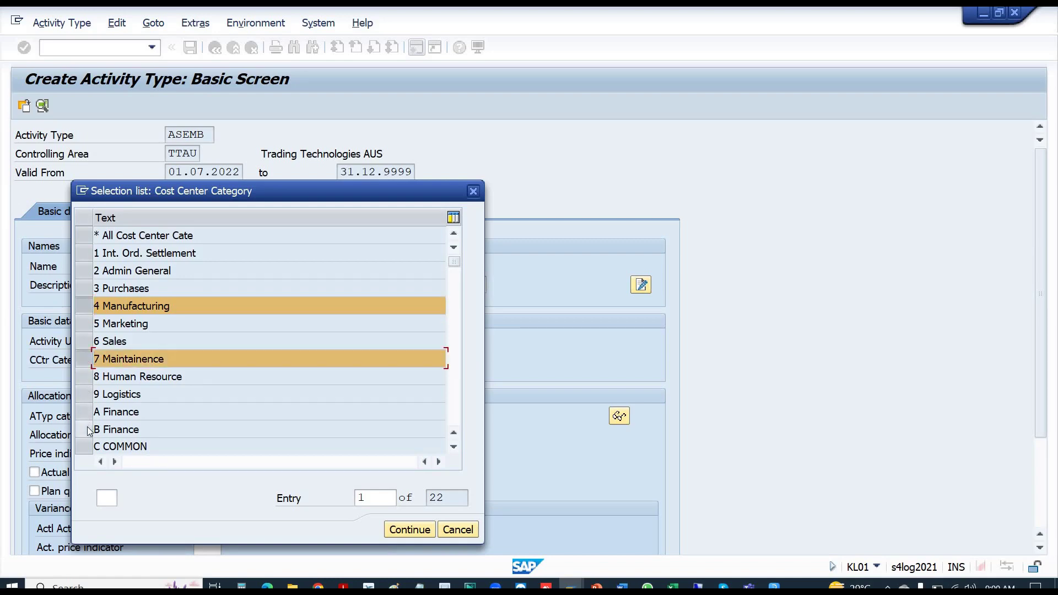
click(86, 429)
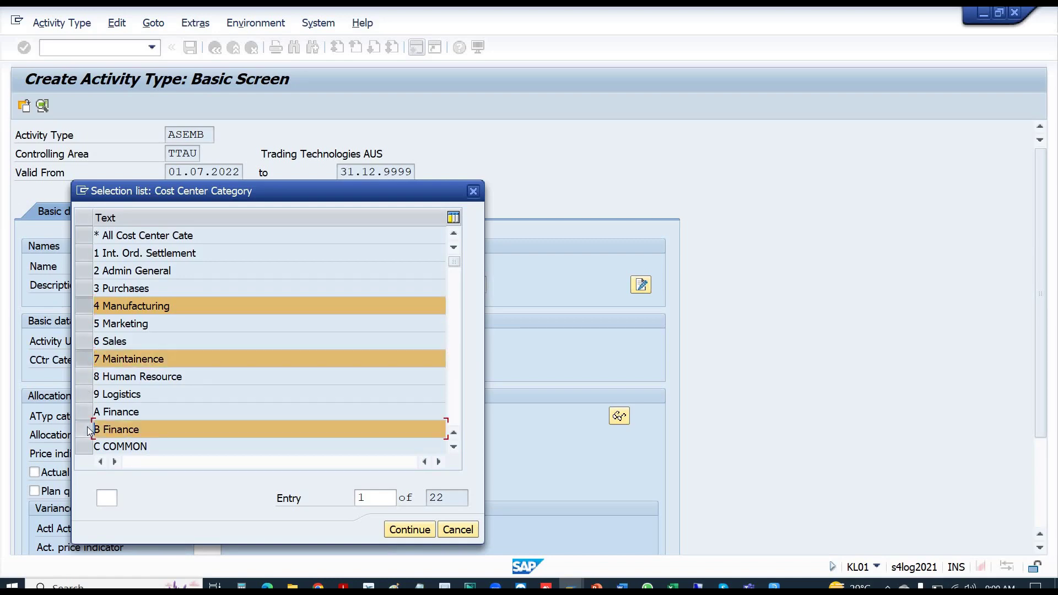
click(411, 531)
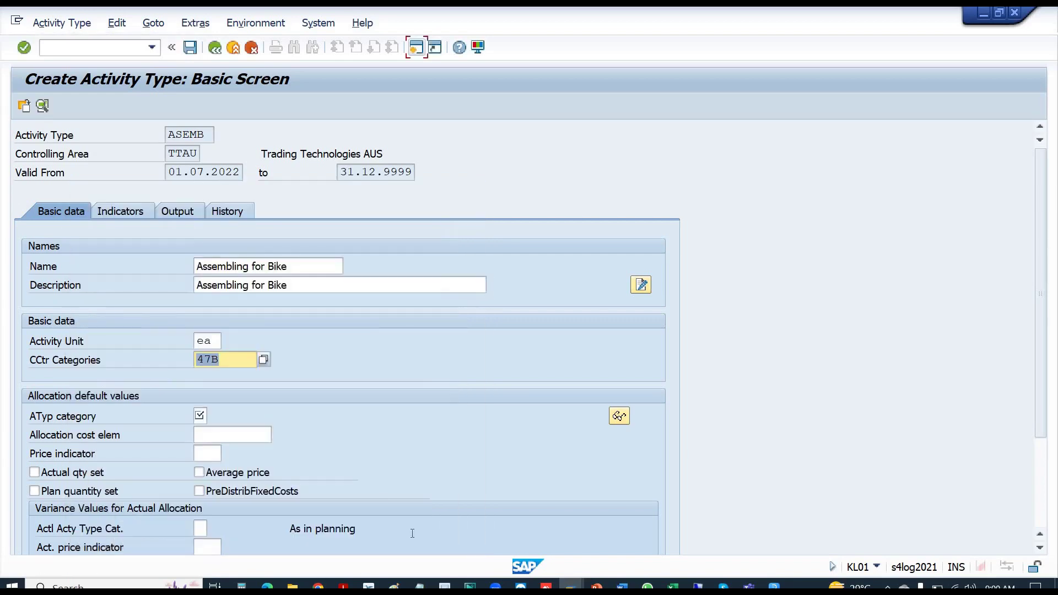
- Replace the activity type's cost center categories with the * entry for all cost center categories
click(240, 359)
click(263, 360)
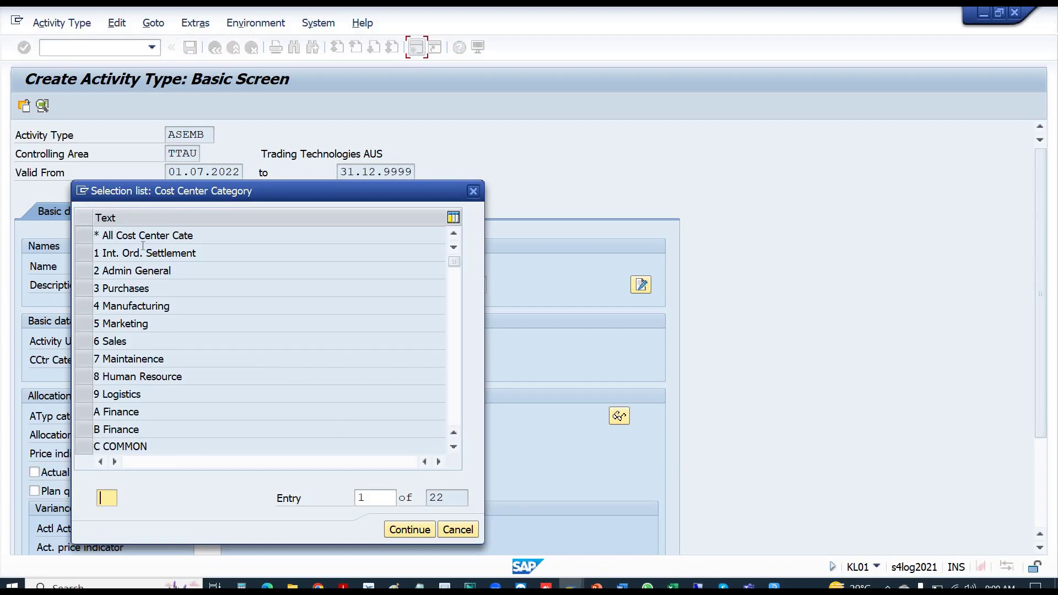
click(87, 237)
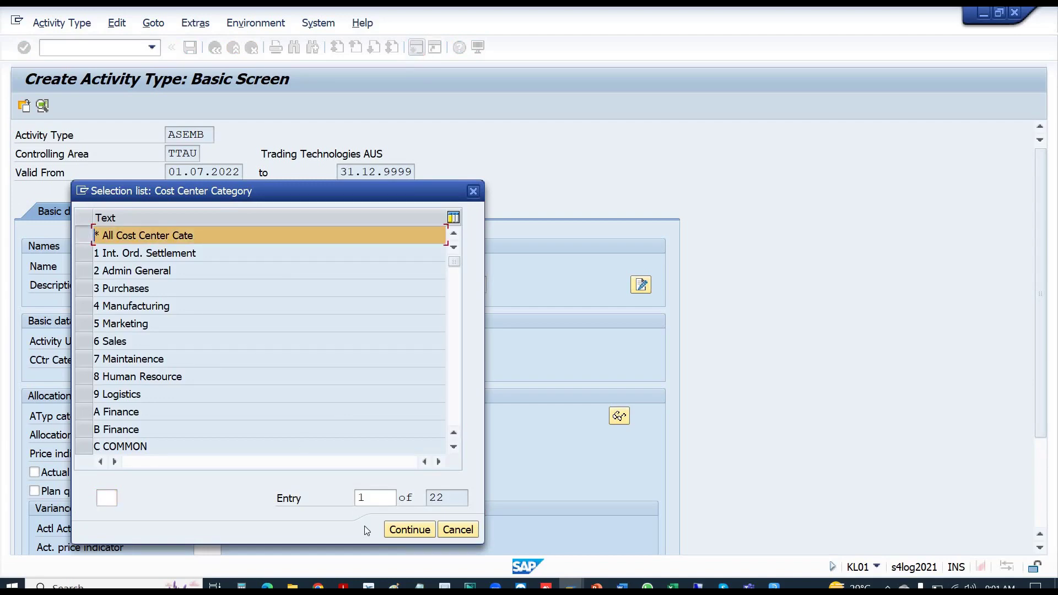
click(408, 529)
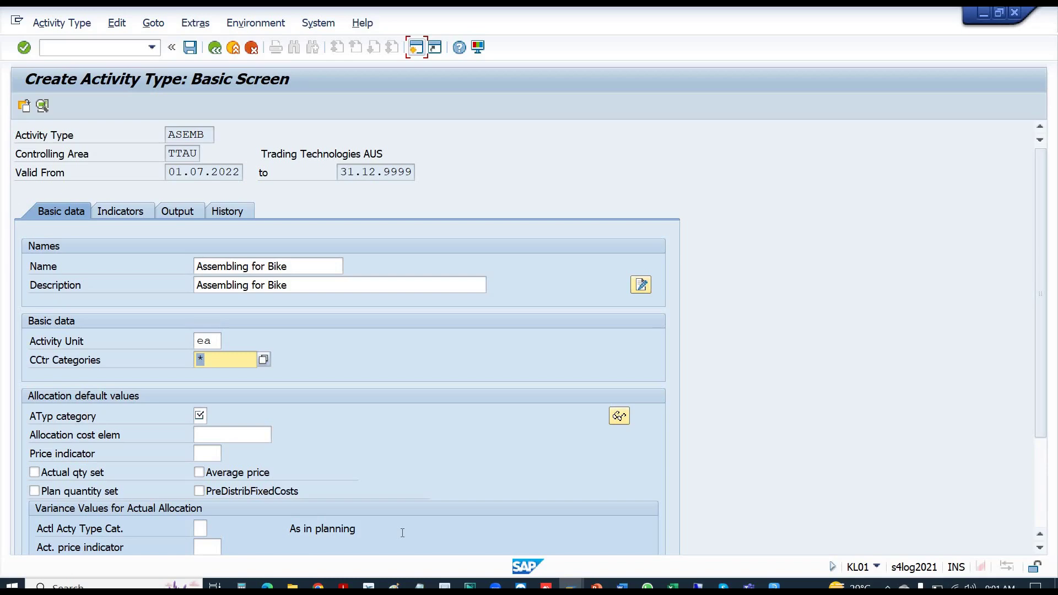
- Set the cost center category of activity type ASEMB to F Production
click(263, 360)
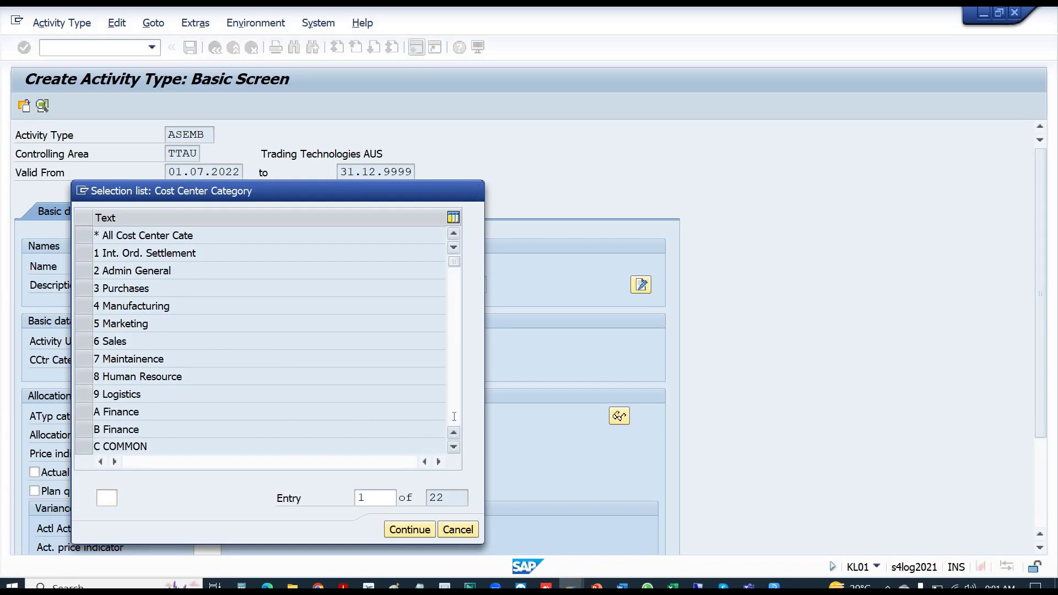
key(Return)
click(263, 360)
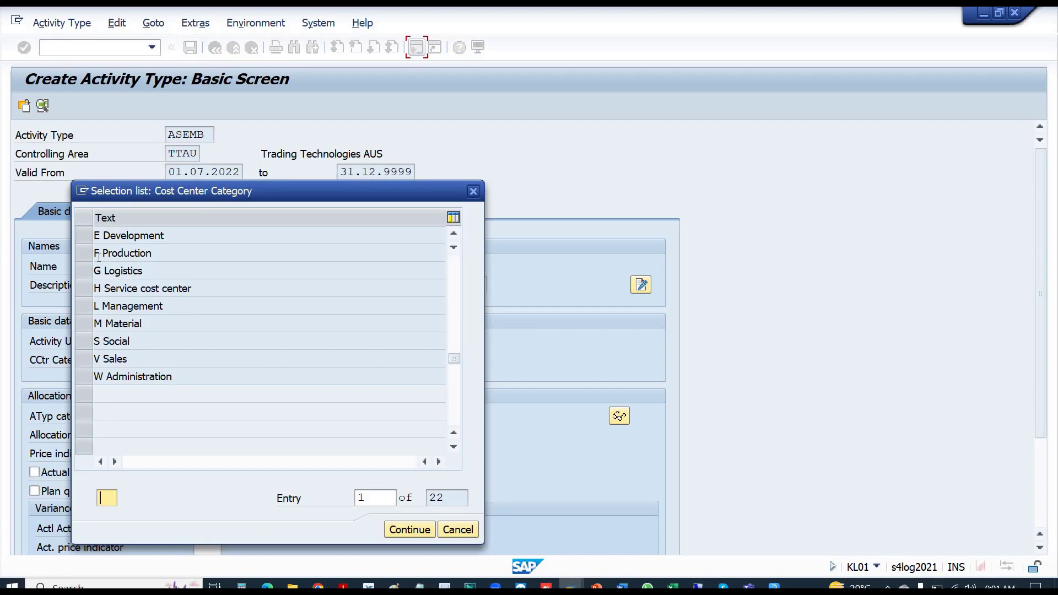
click(85, 255)
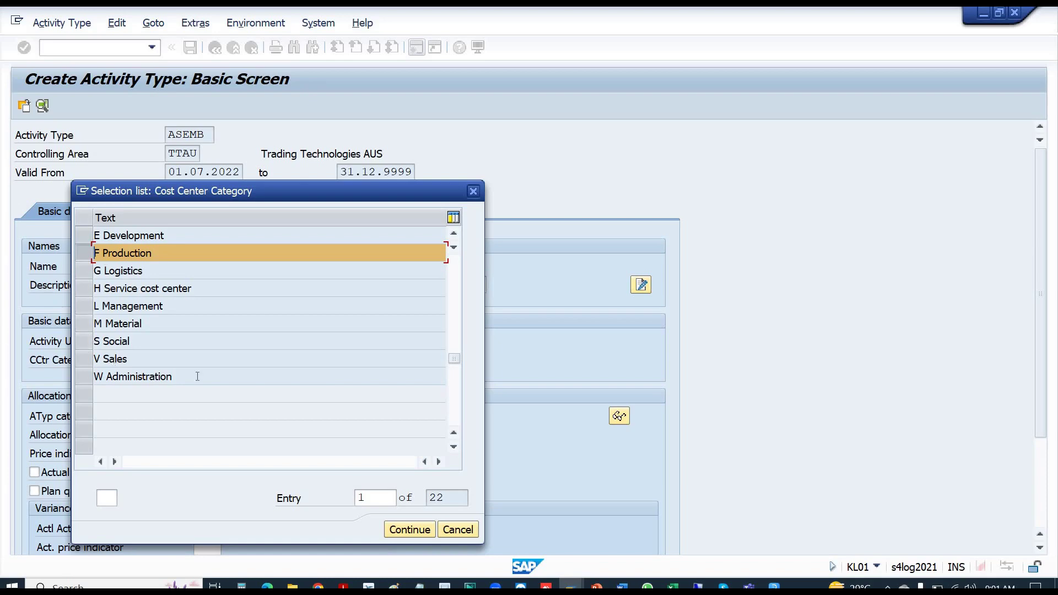
click(399, 529)
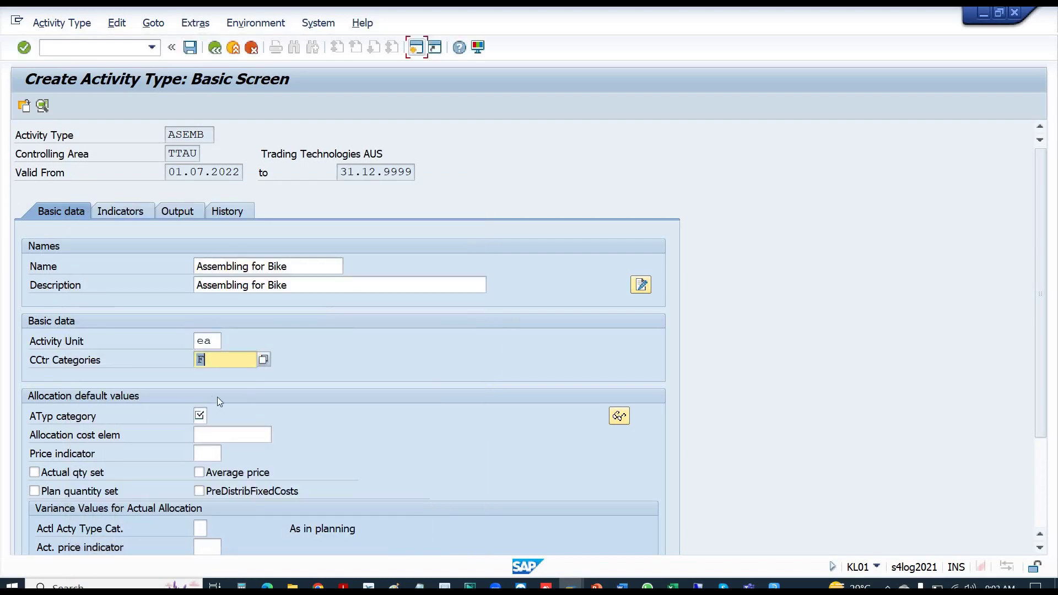
- Set the activity type category to 1, Manual entry, manual allocation
click(202, 420)
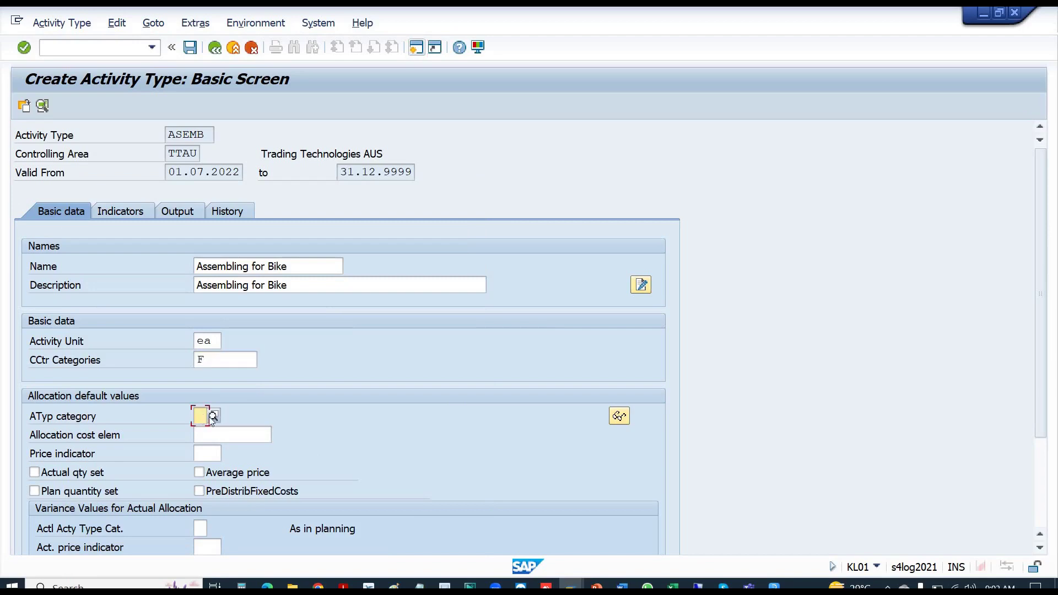
click(214, 418)
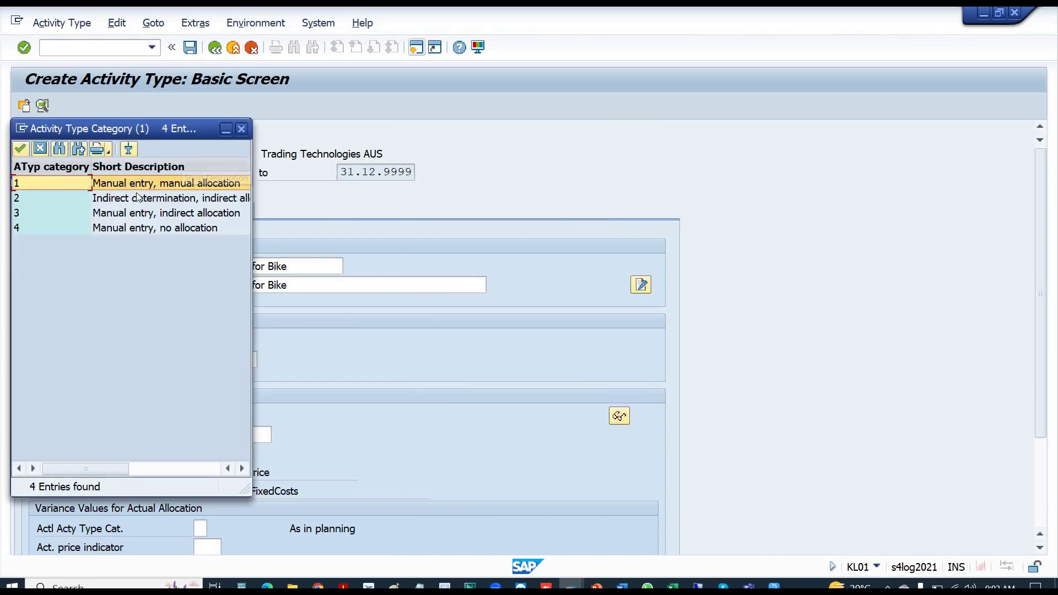
double_click(151, 184)
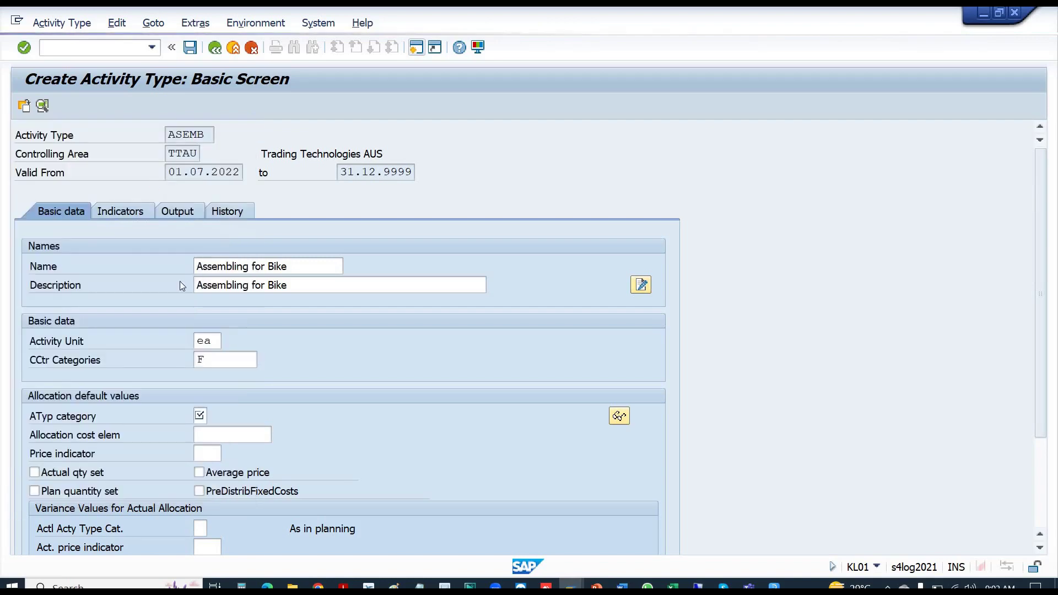
- Look up the available allocation cost elements for activity type ASEMB and check the details of the resulting message
click(220, 433)
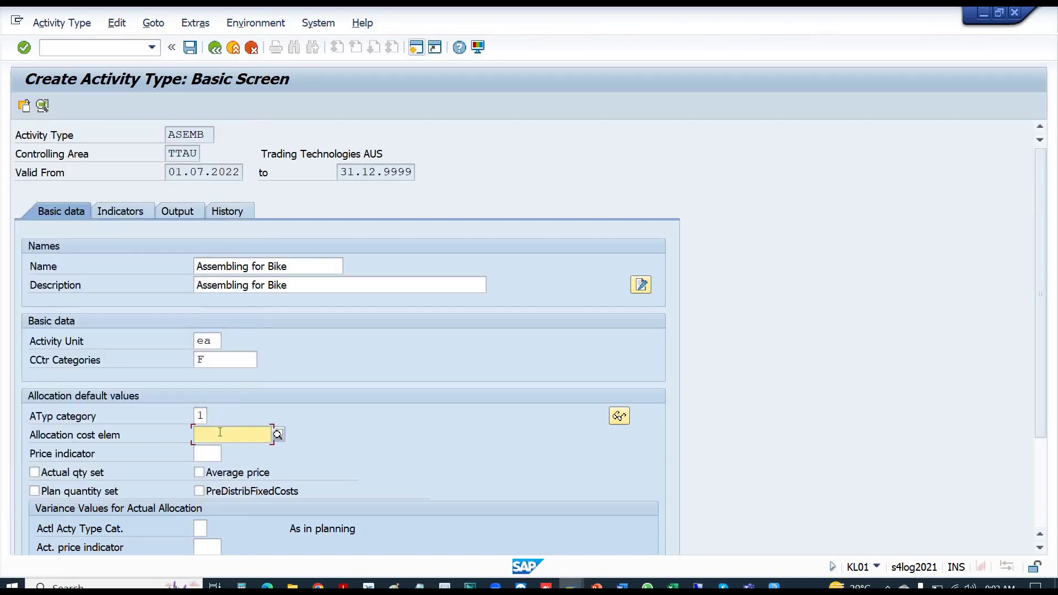
click(279, 435)
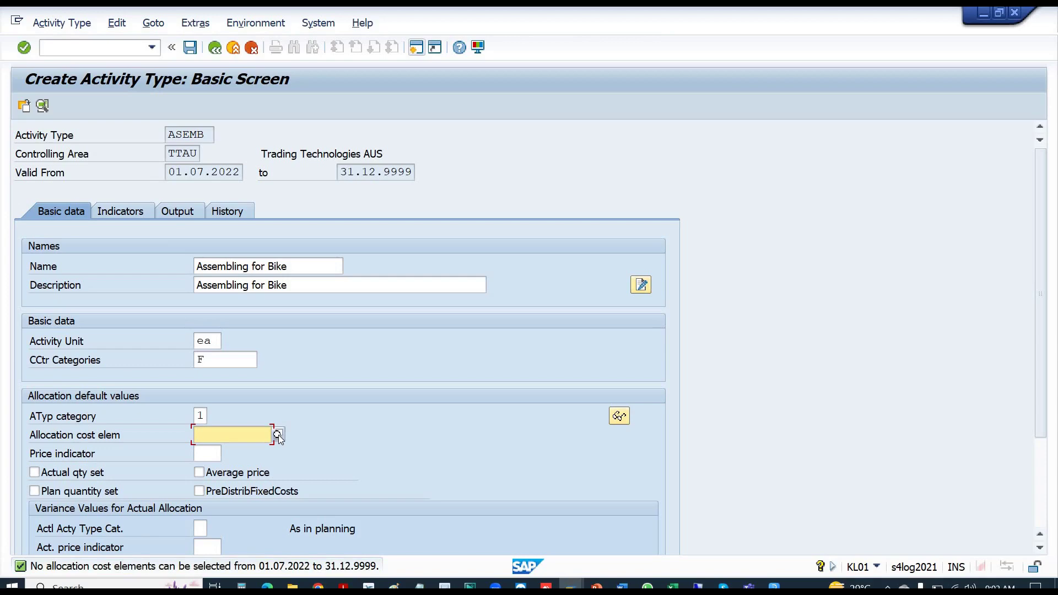
click(279, 435)
click(135, 565)
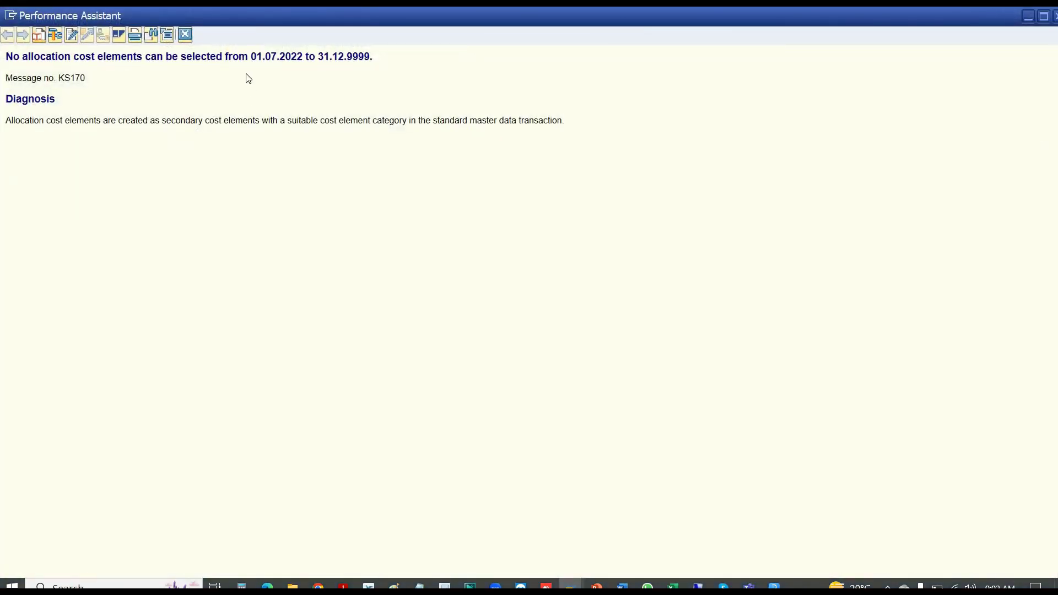
click(185, 36)
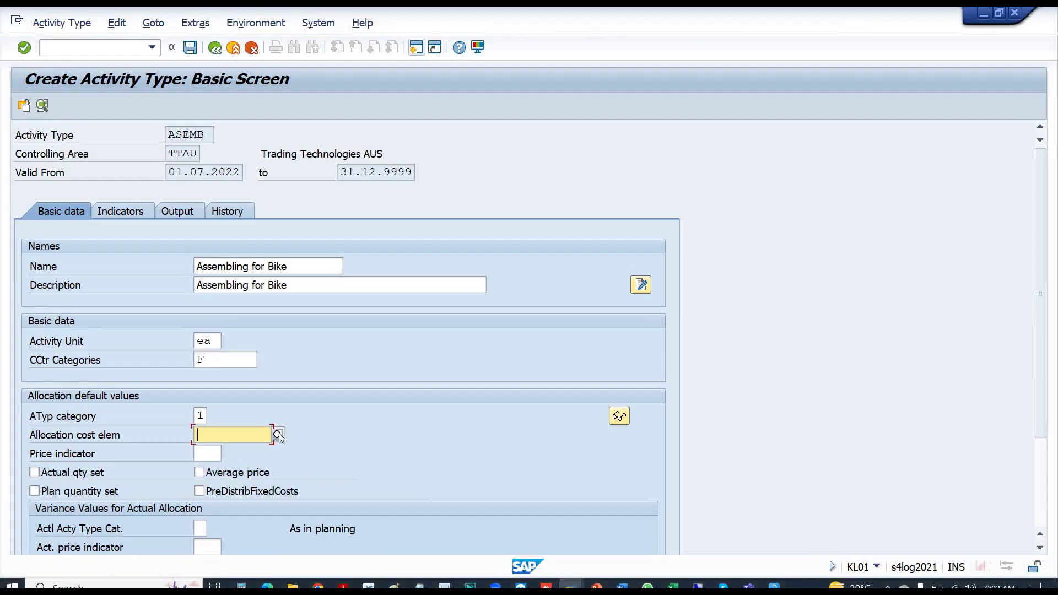
- Repeat the allocation cost element lookup and examine the message diagnosis on how such cost elements are created
click(278, 435)
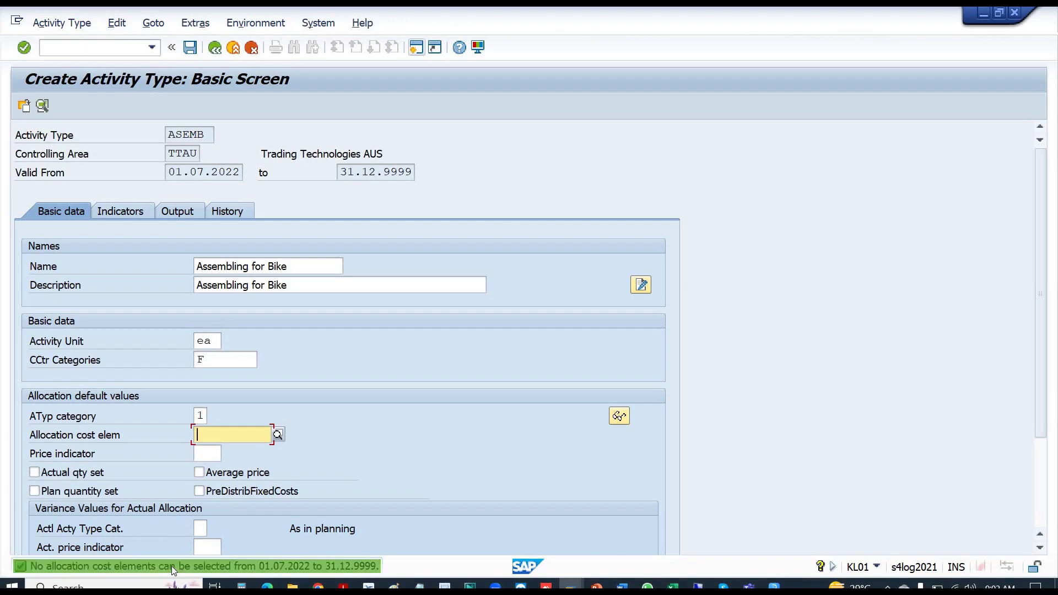
double_click(174, 567)
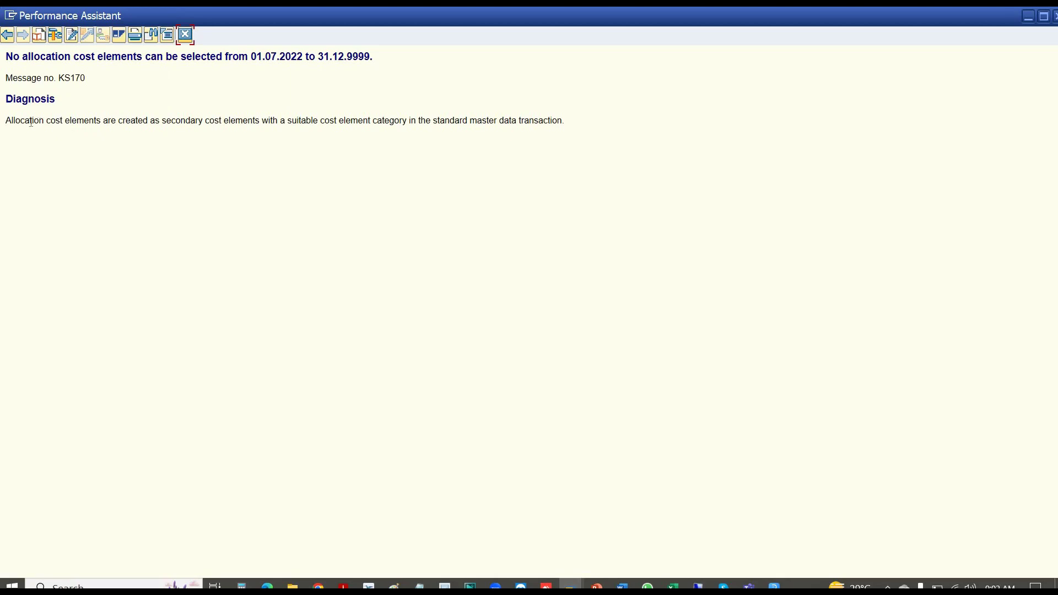
drag(7, 122, 339, 141)
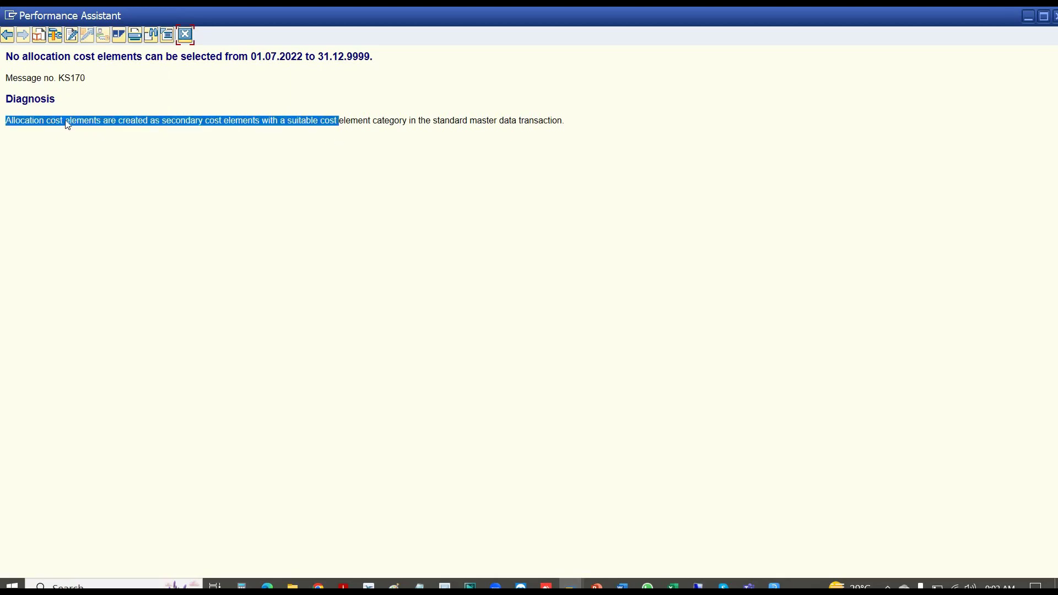
click(163, 121)
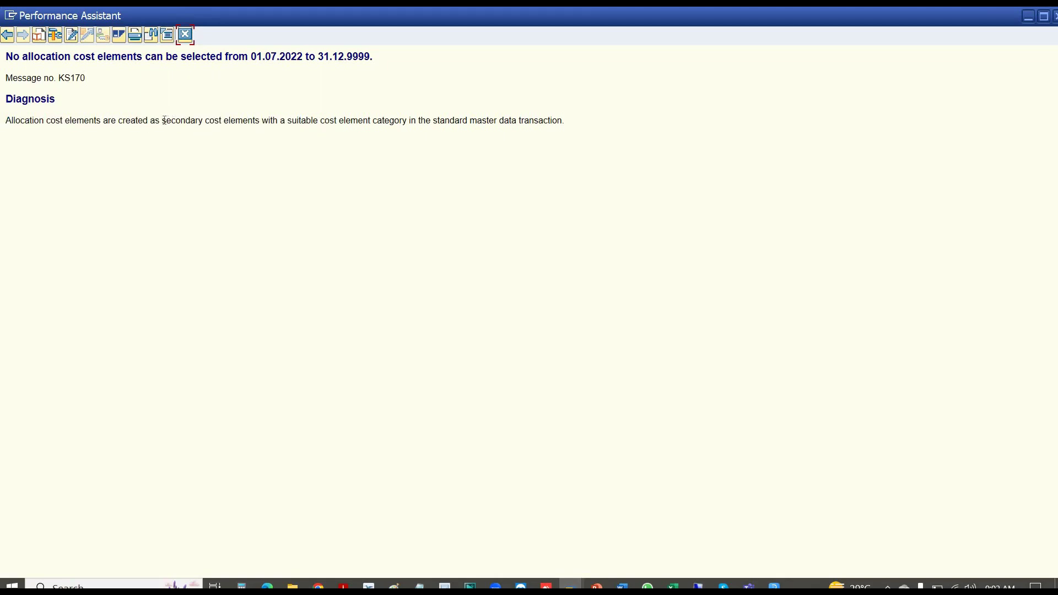
drag(162, 120, 277, 121)
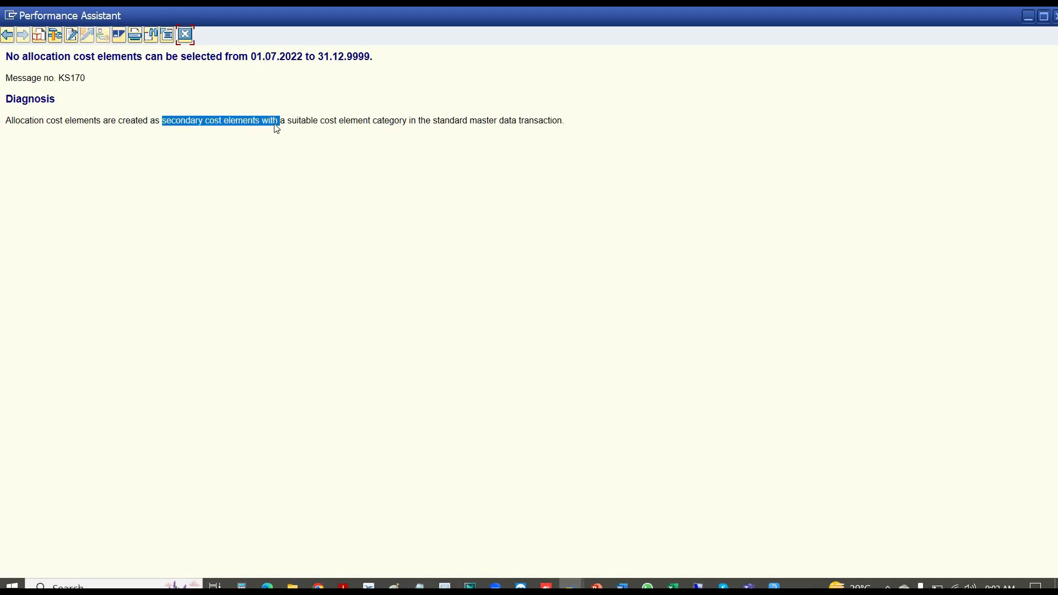
click(204, 120)
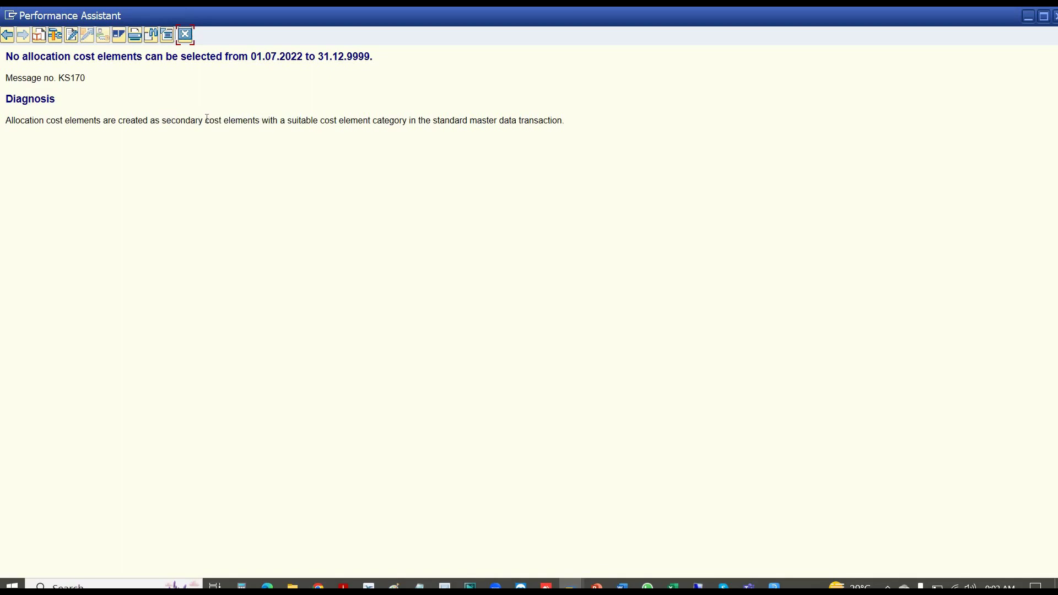
drag(204, 120, 163, 120)
click(185, 38)
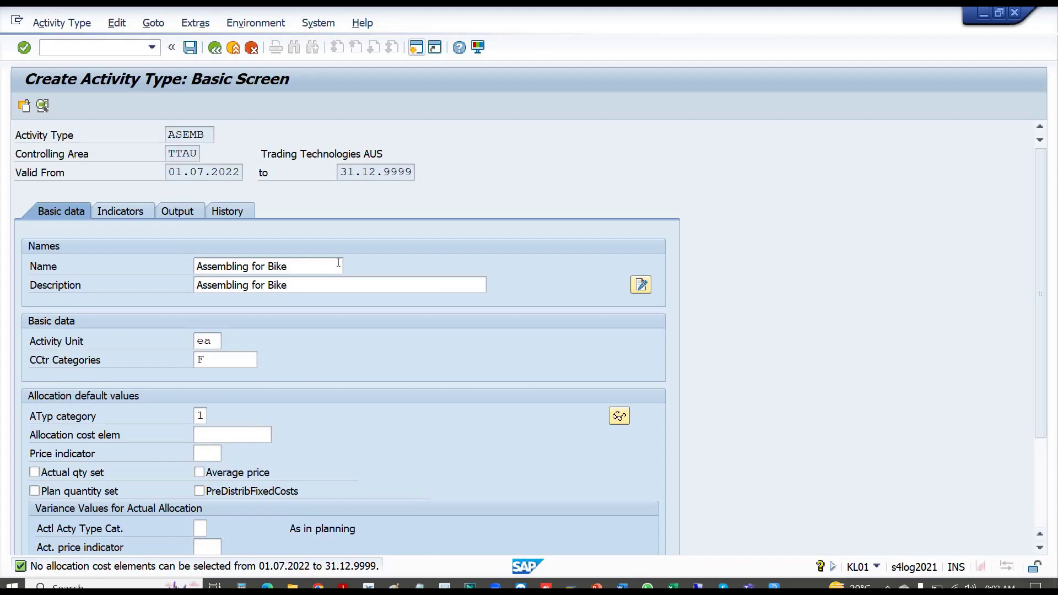
- Open the G/L account maintenance transaction FS00 in a new, maximized session
click(415, 49)
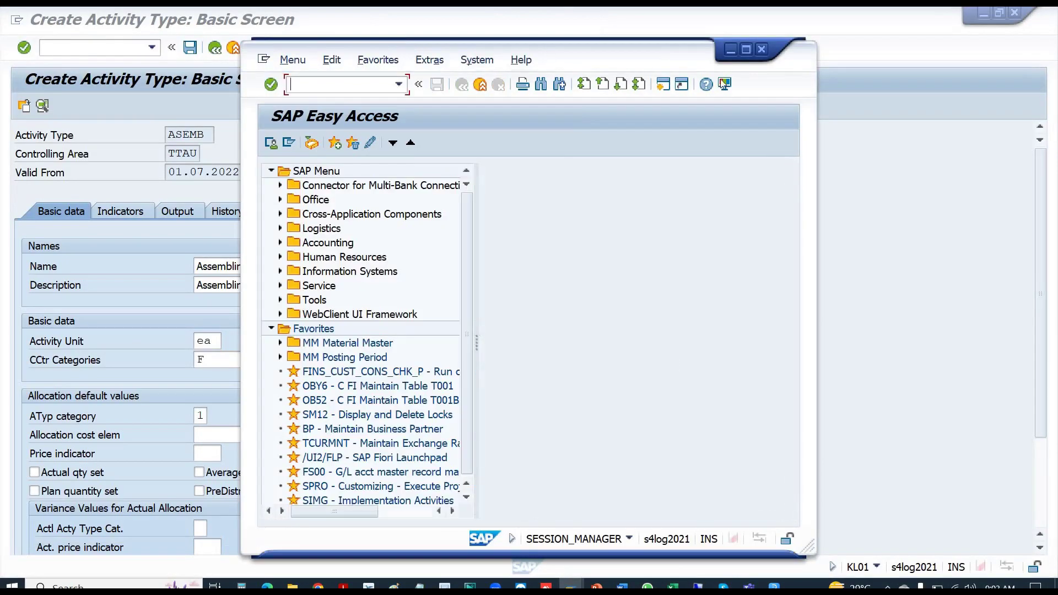
click(746, 50)
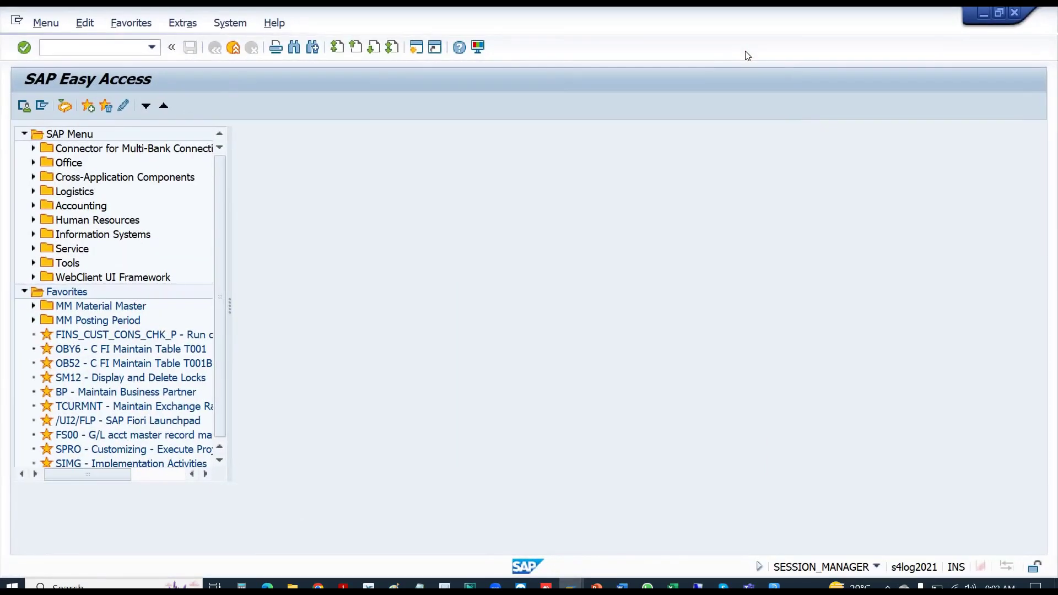
text(FS00)
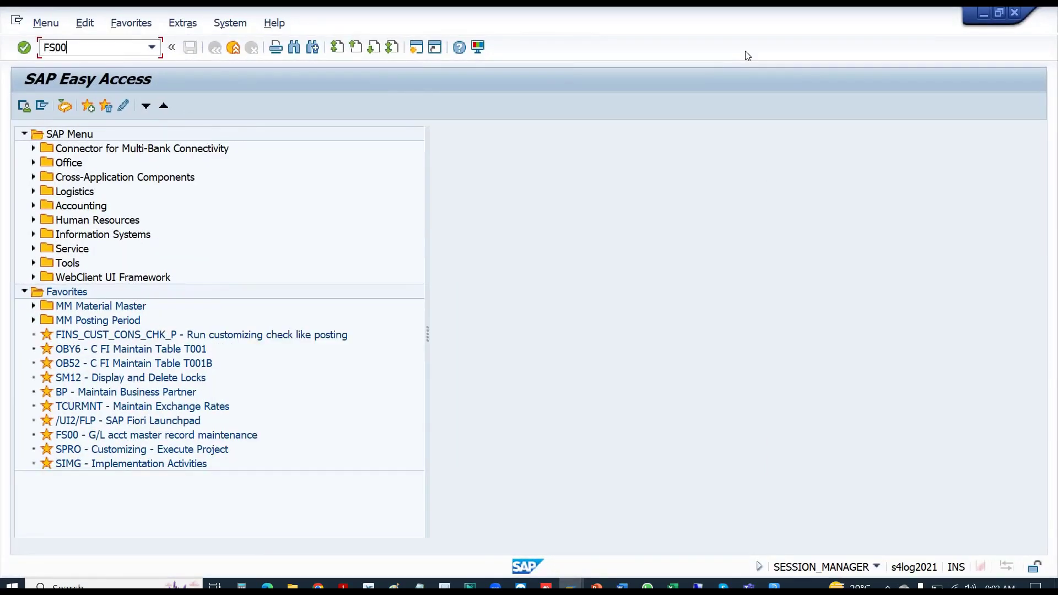
key(Return)
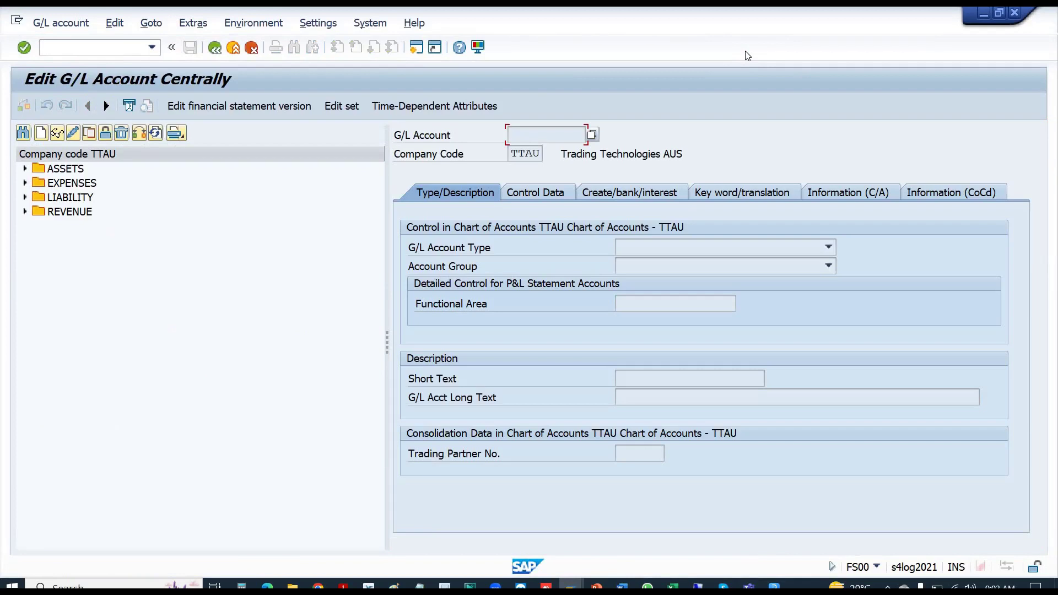
- Start creating G/L account E004 in company code TTAU after checking the existing expense accounts
double_click(33, 182)
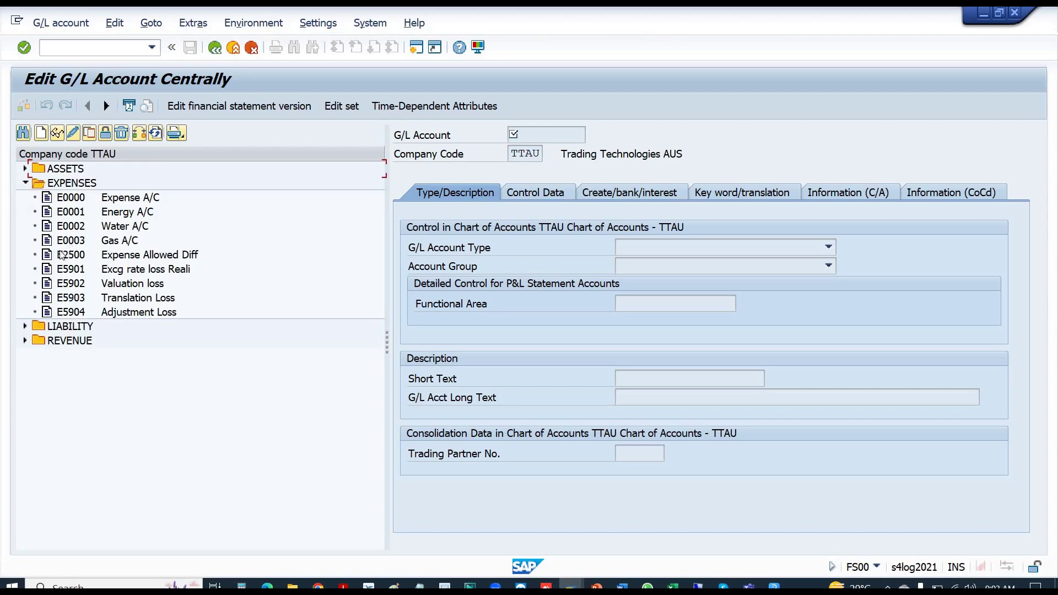
click(71, 241)
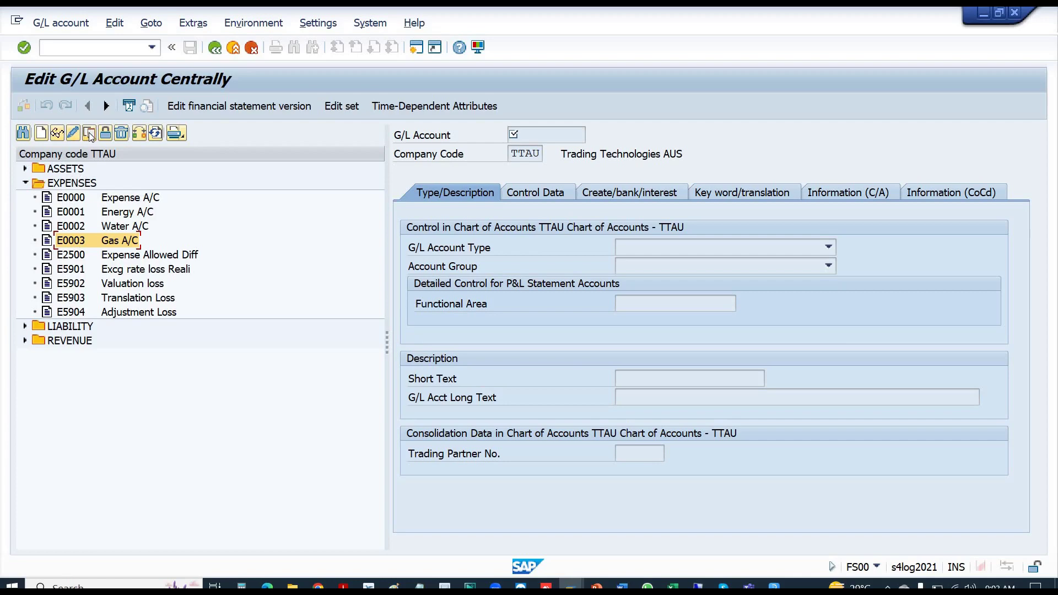
click(42, 133)
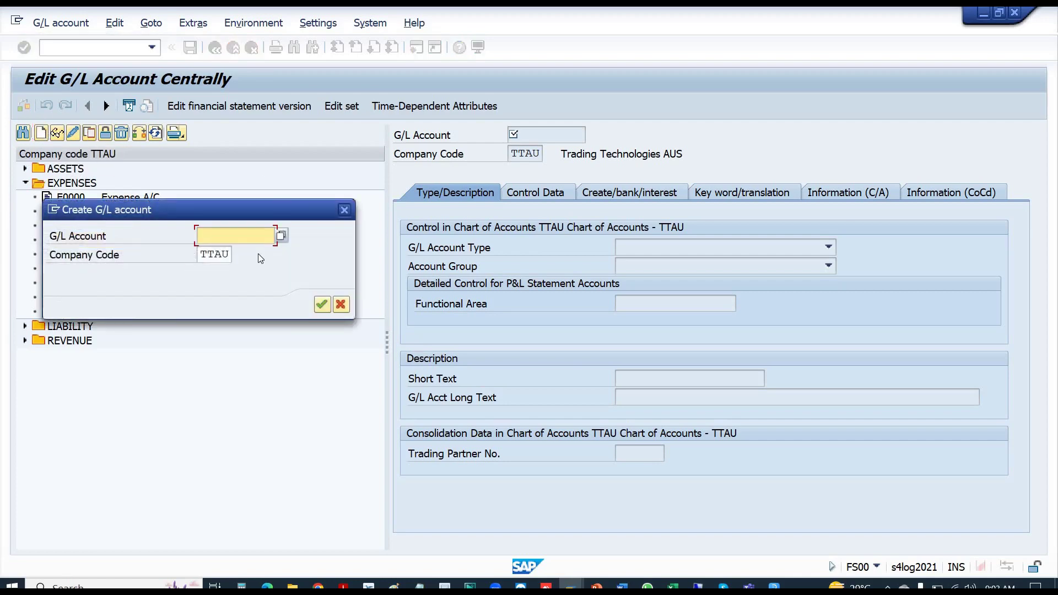
text(E)
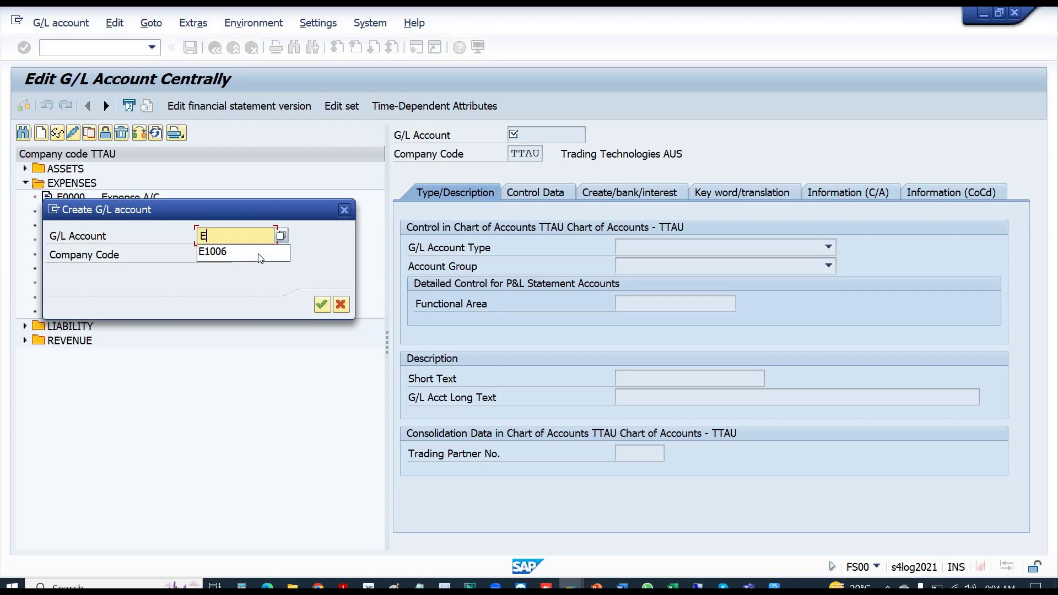
text(004)
key(Return)
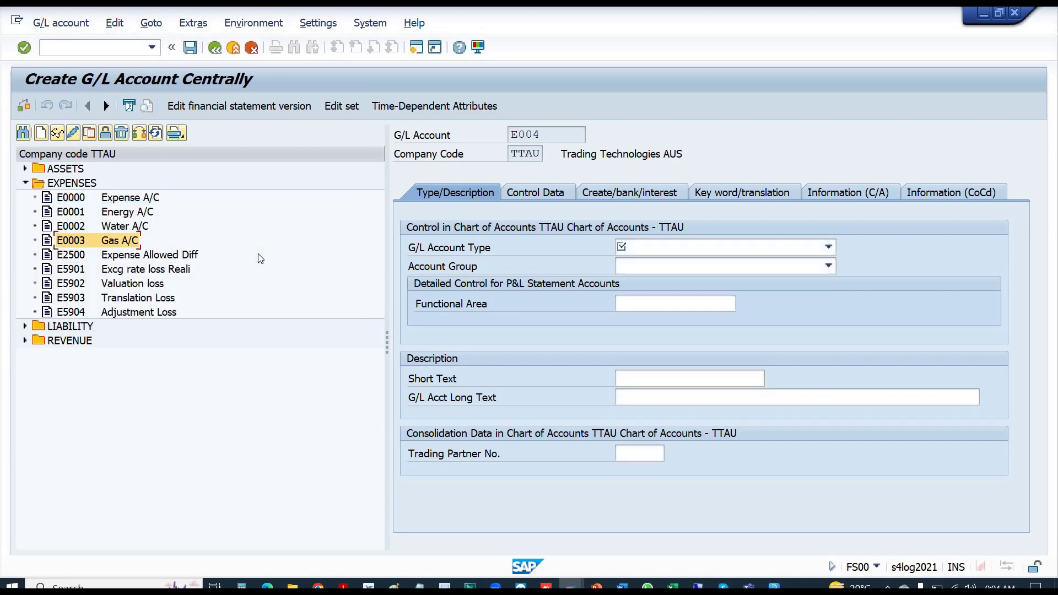
- Set the G/L account type of E004 to S Secondary Costs and its account group to EXPS EXPENSES
click(666, 253)
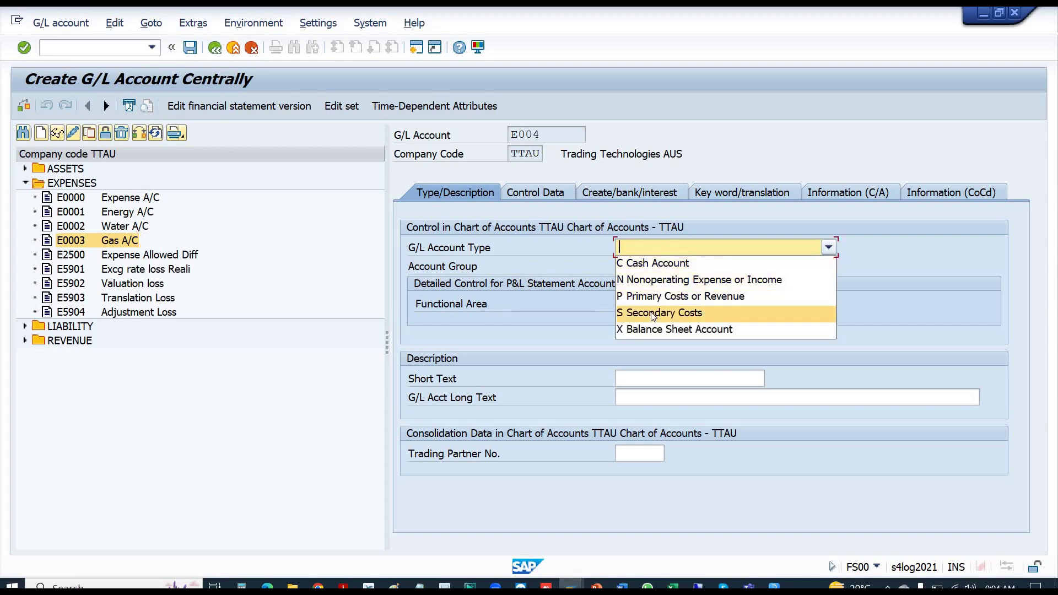
click(695, 314)
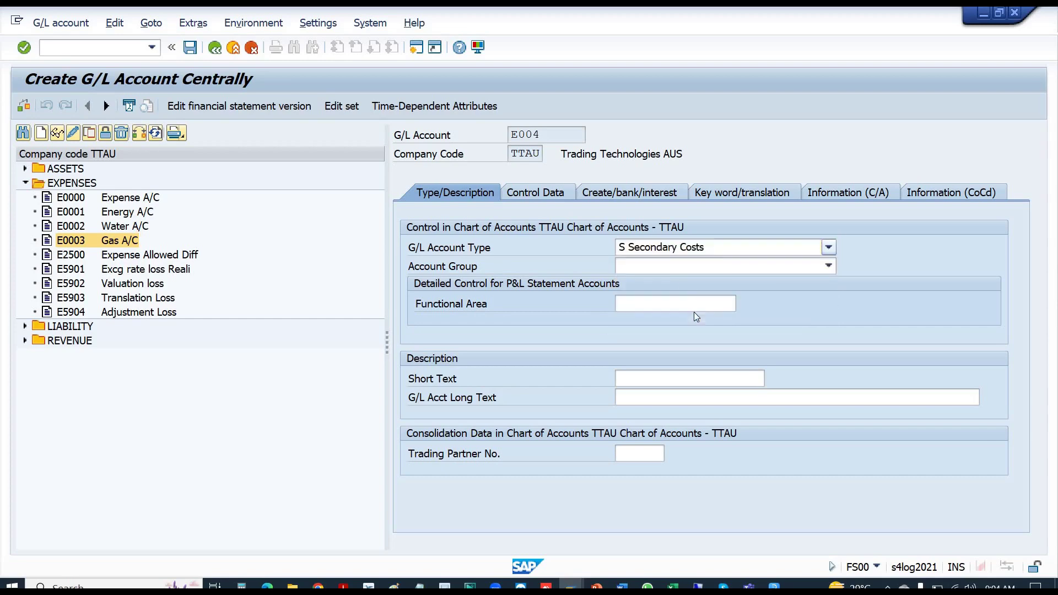
click(677, 265)
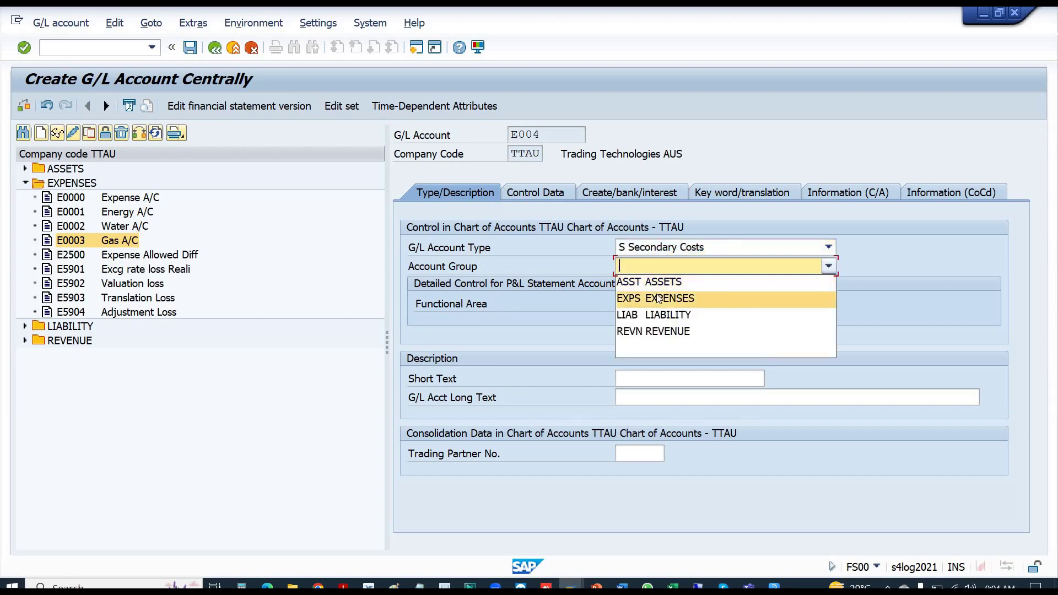
click(659, 299)
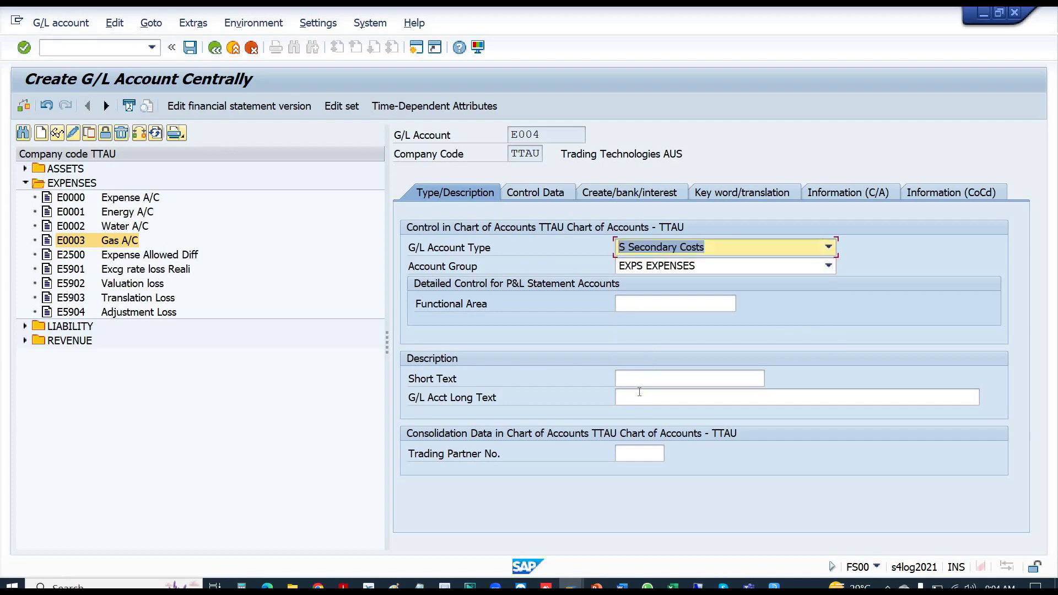
- Enter Assembling Exp as both the long text and the short text of G/L account E004
click(640, 393)
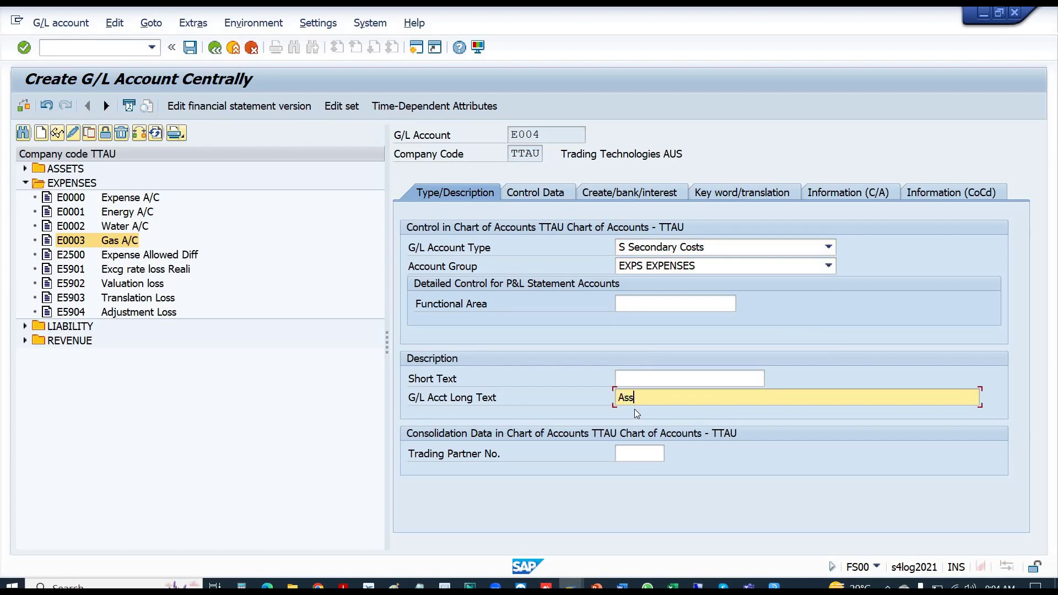
text(Assembling Exp)
key(shift+Home)
key(Home)
text(c)
key(BackSpace)
key(shift+End)
key(ctrl+c)
key(End)
key(shift+Tab)
key(ctrl+v)
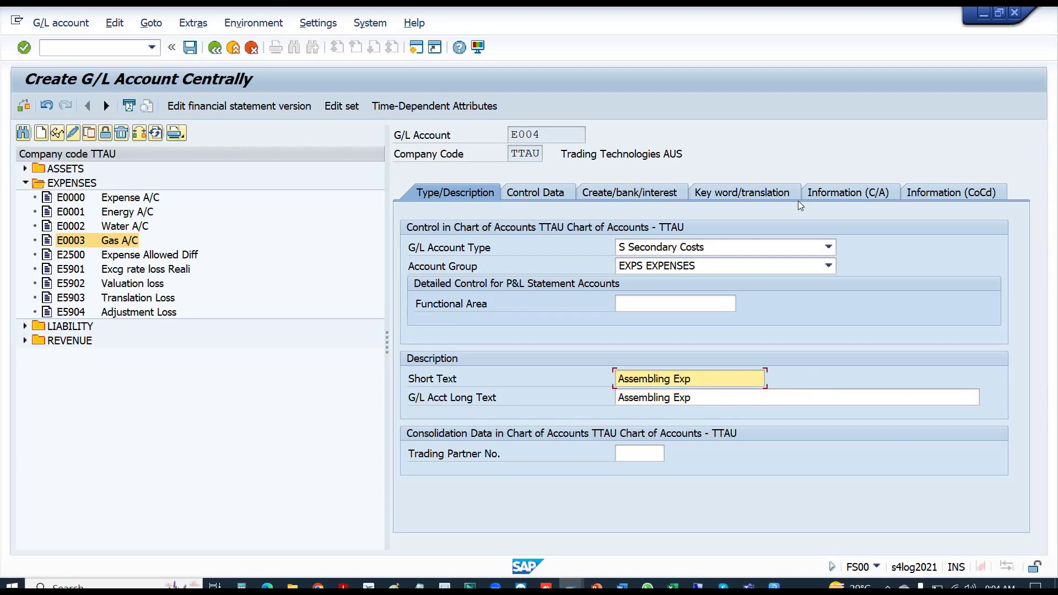
- Set the cost element category of G/L account E004 to 21, Internal settlement, in its controlling area settings
click(542, 192)
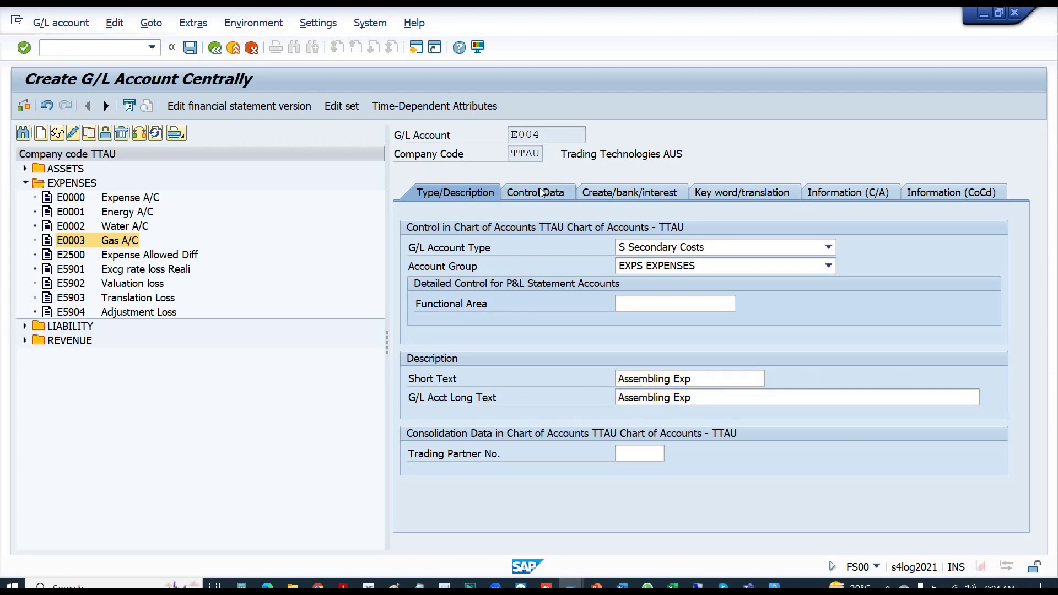
scroll(1020, 486, down, 3)
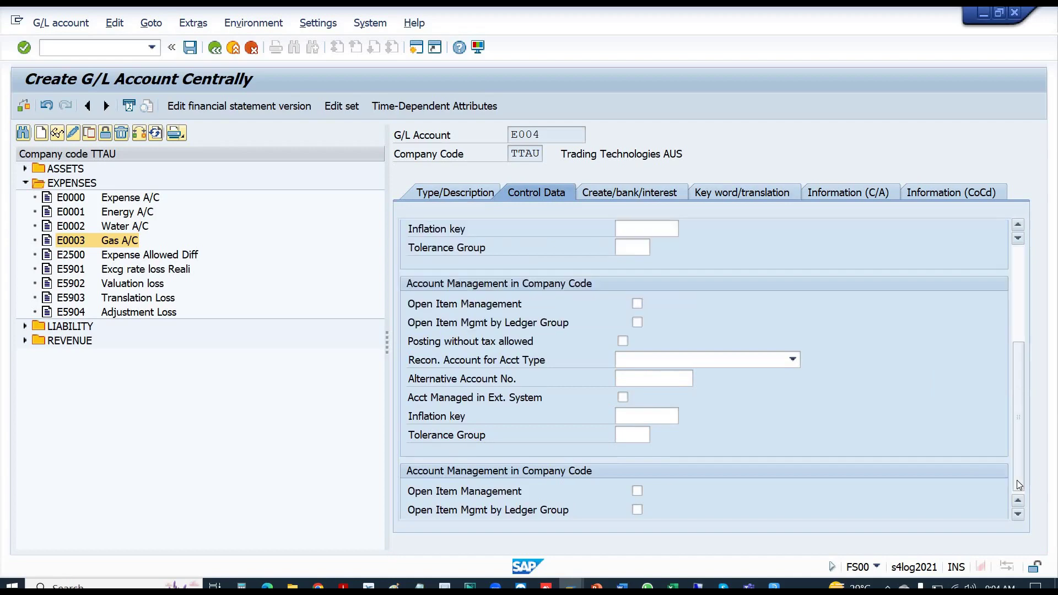
click(621, 434)
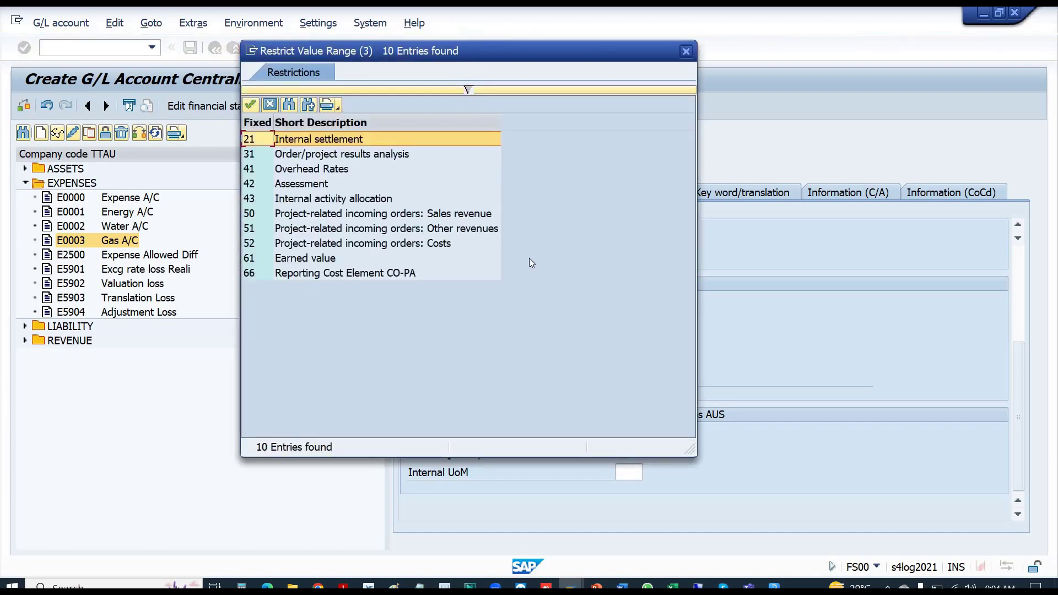
click(330, 200)
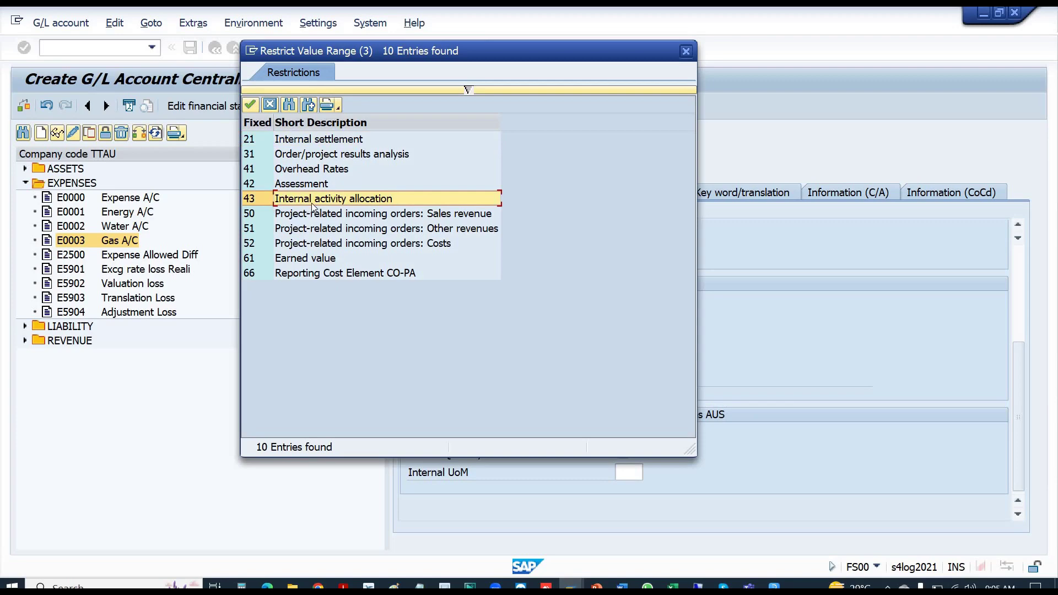
click(310, 141)
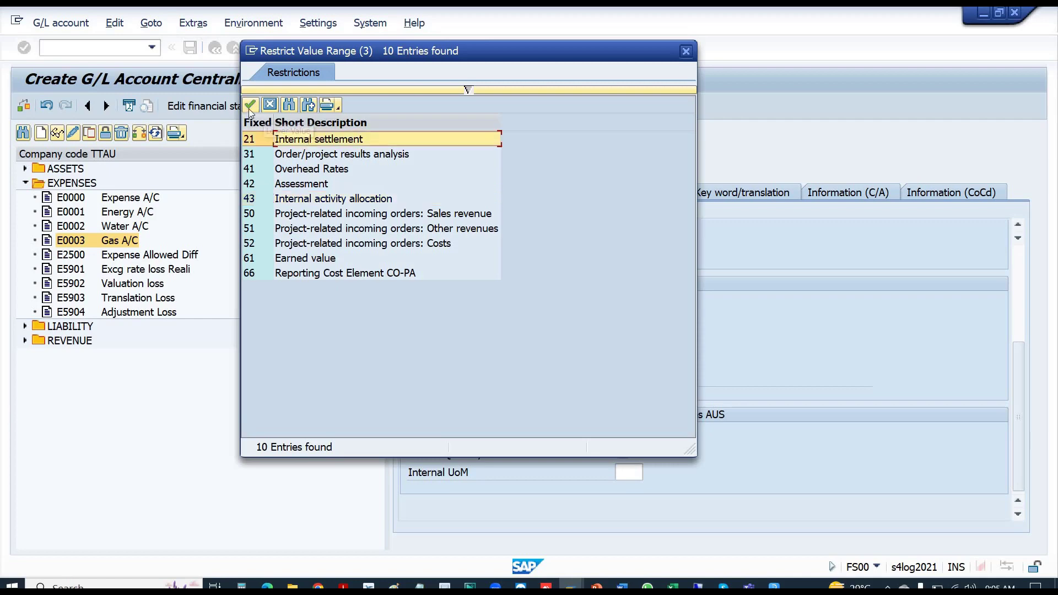
click(250, 108)
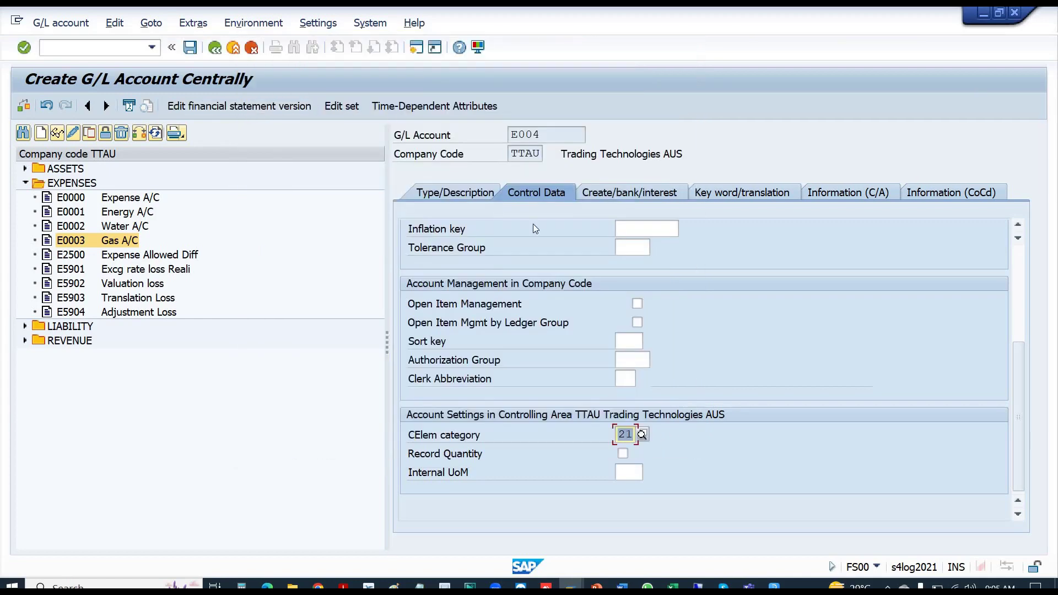
- Set the field status group of G/L account E004 to G001
click(636, 191)
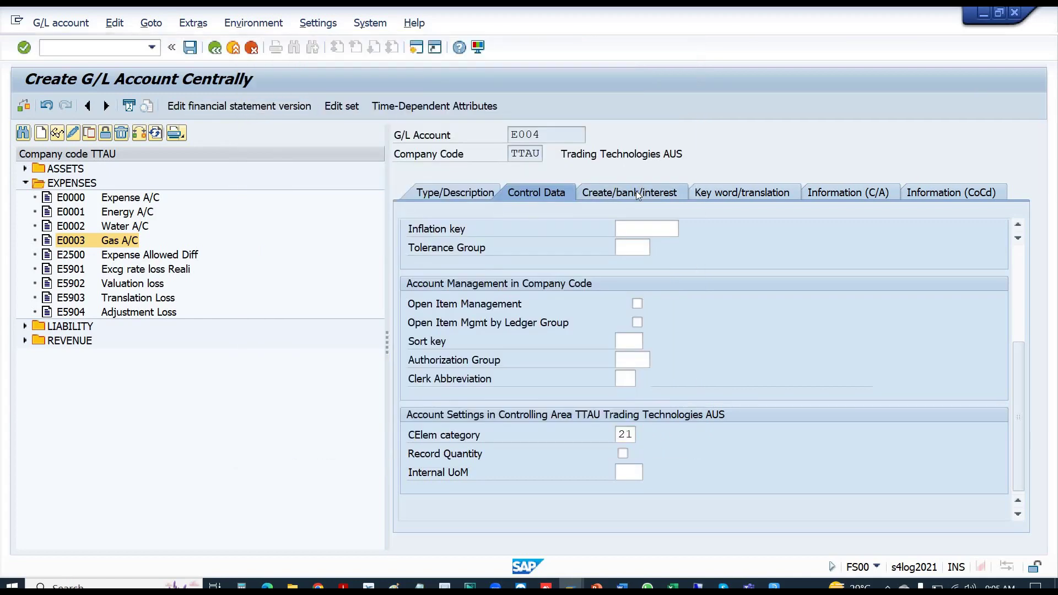
text(G001)
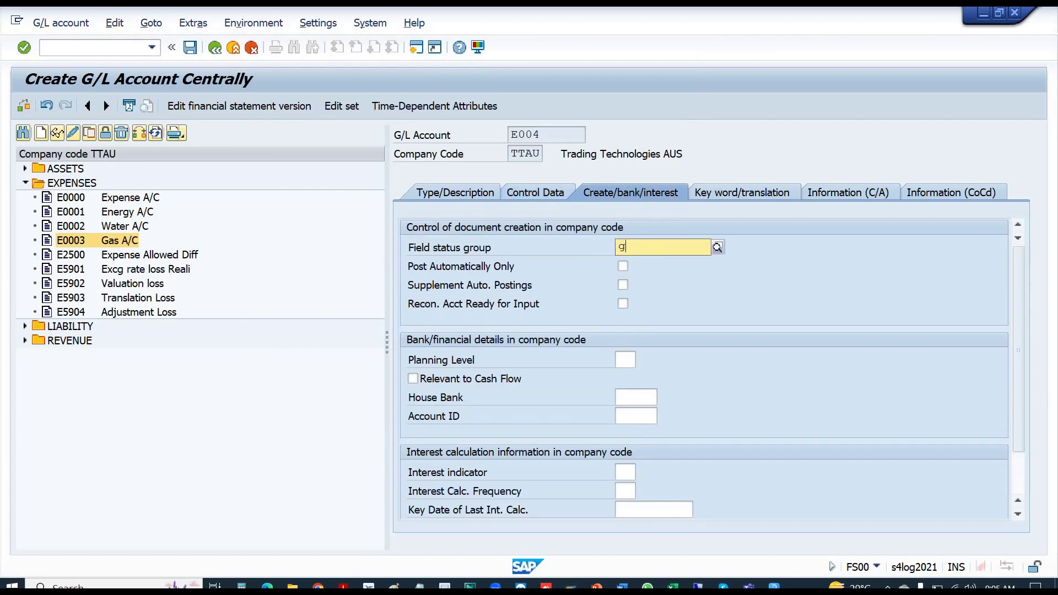
key(Return)
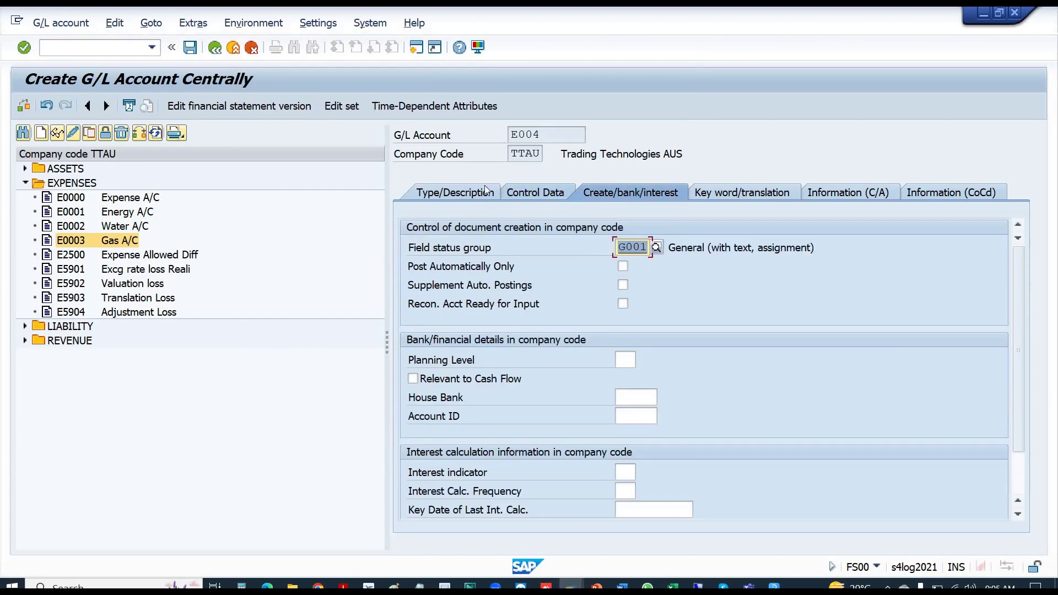
- Set the sort key of G/L account E004 to 002 in its account management data
click(804, 458)
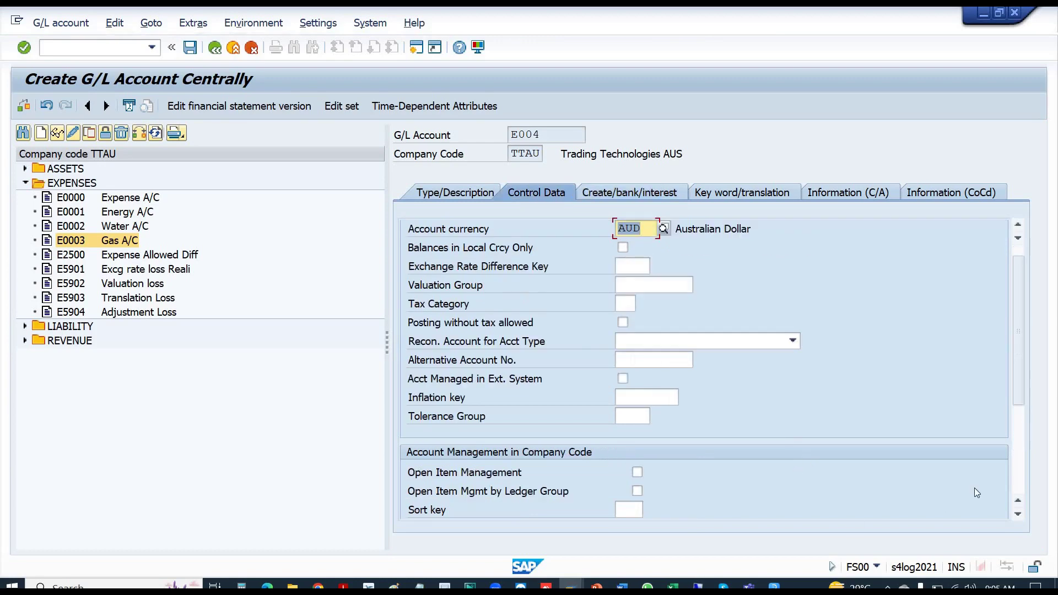
click(1014, 468)
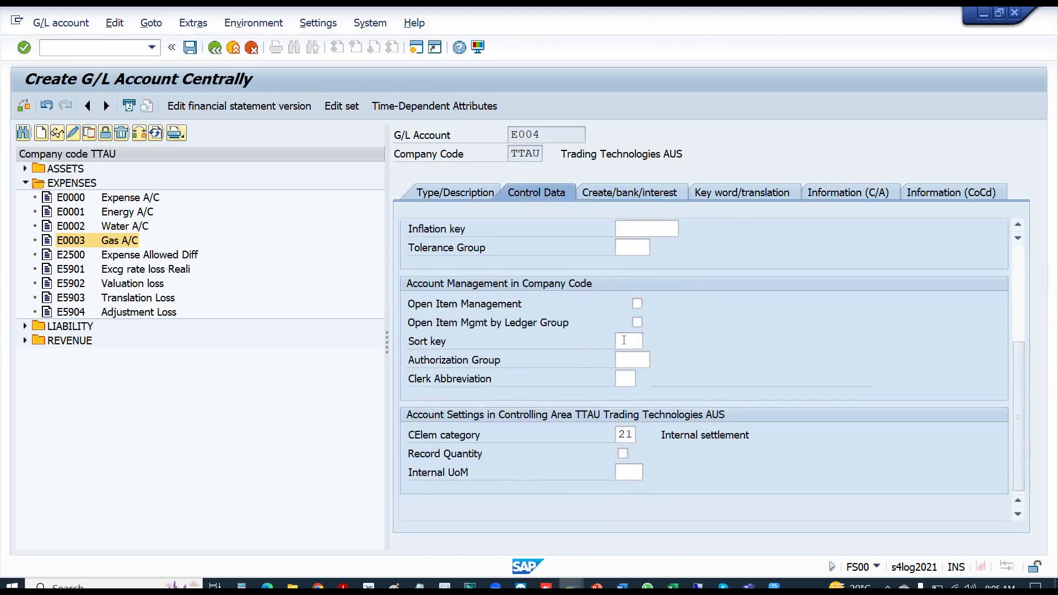
click(634, 341)
text(002)
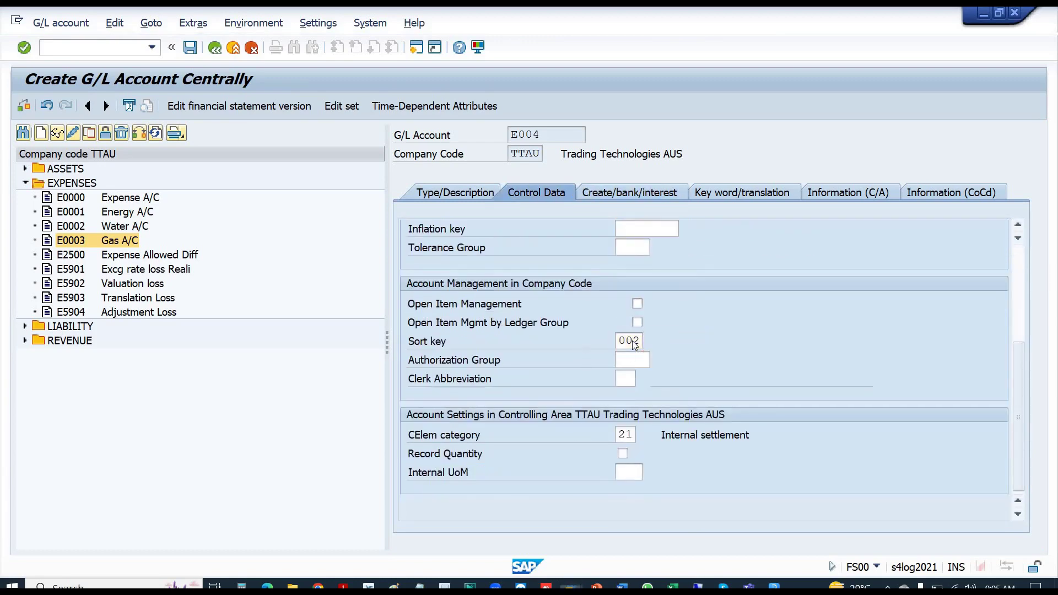
key(Return)
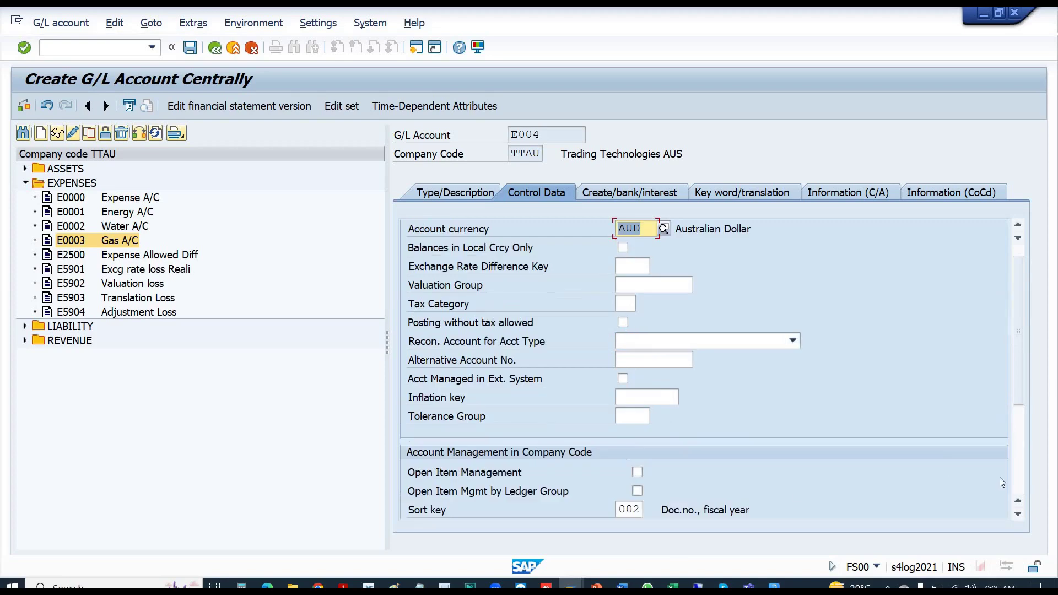
scroll(1021, 479, down, 3)
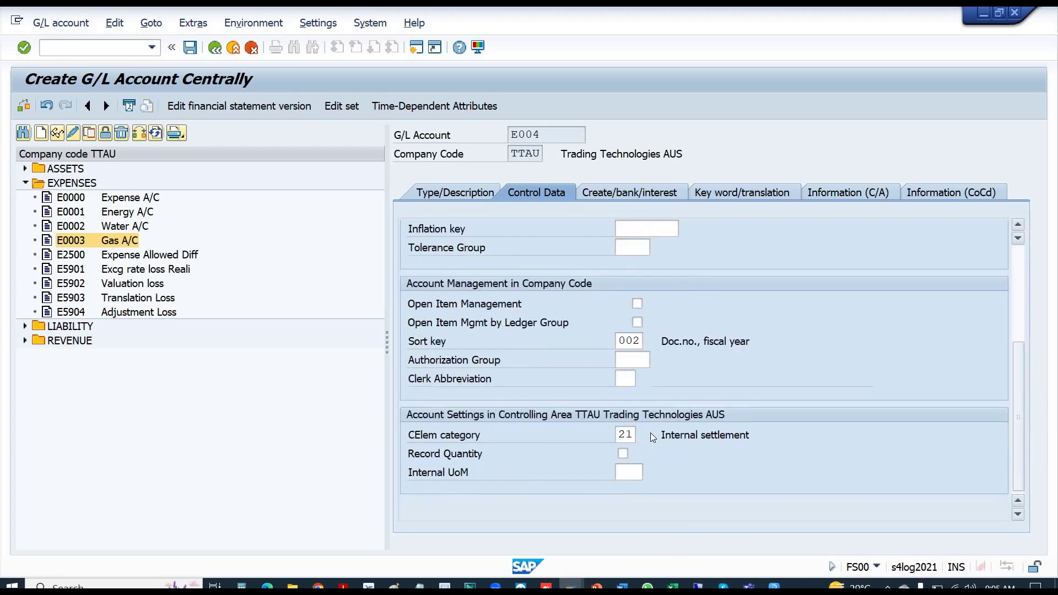
click(620, 435)
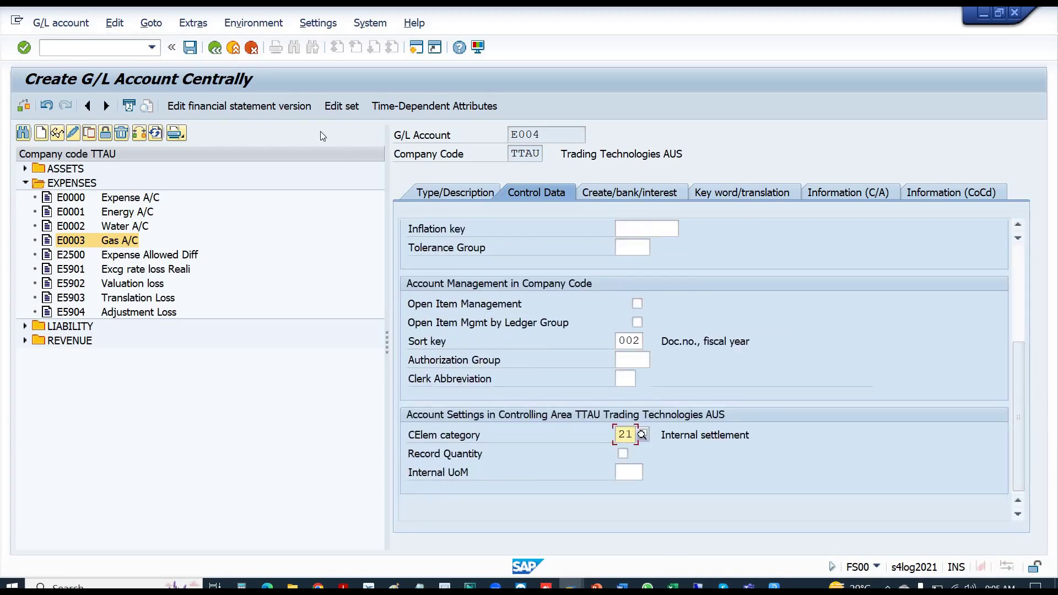
- Save G/L account E004 and look up the allocation cost elements available for activity type ASEMB
click(190, 48)
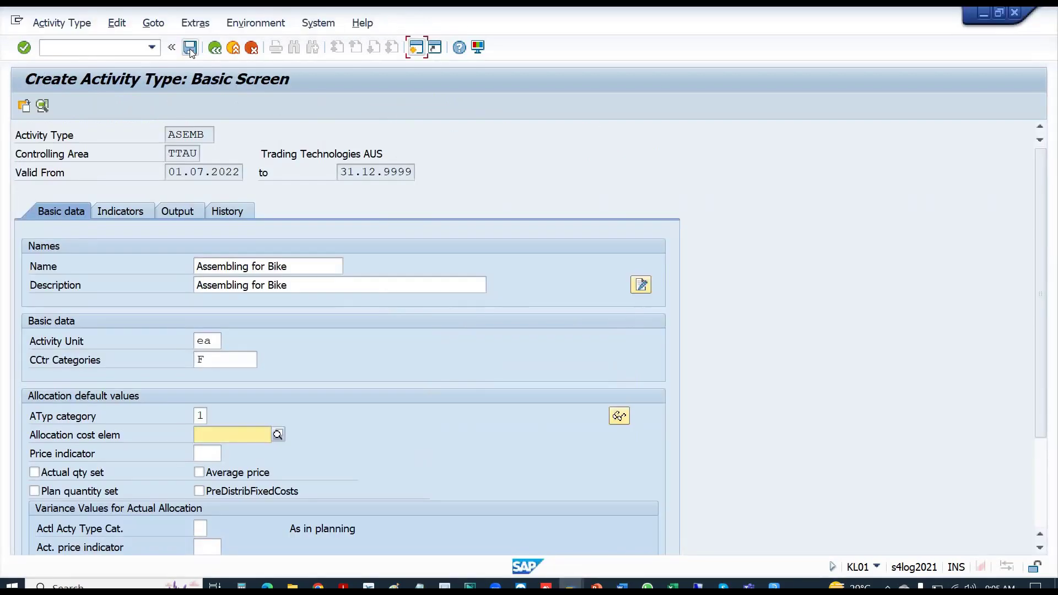
click(277, 436)
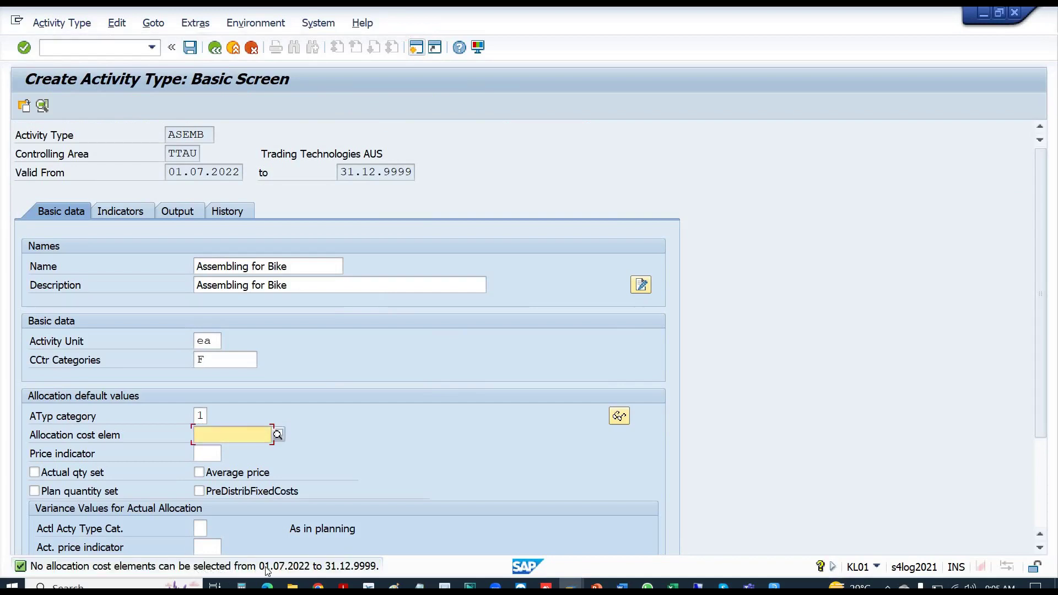
- Go back to G/L account E004, change its cost element category to 43, Internal activity allocation, and save it
key(alt+Tab)
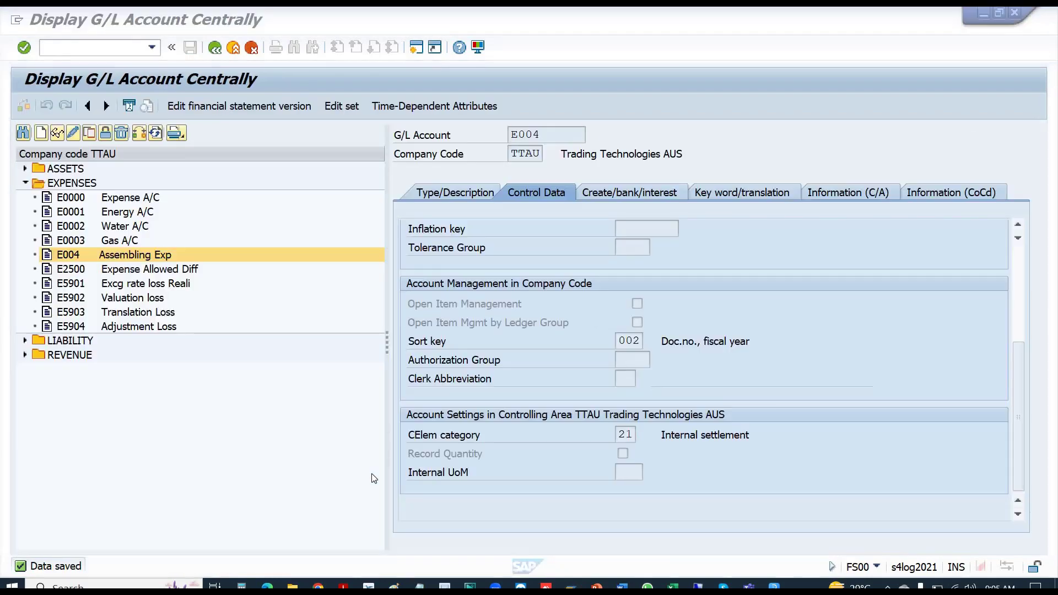
click(625, 436)
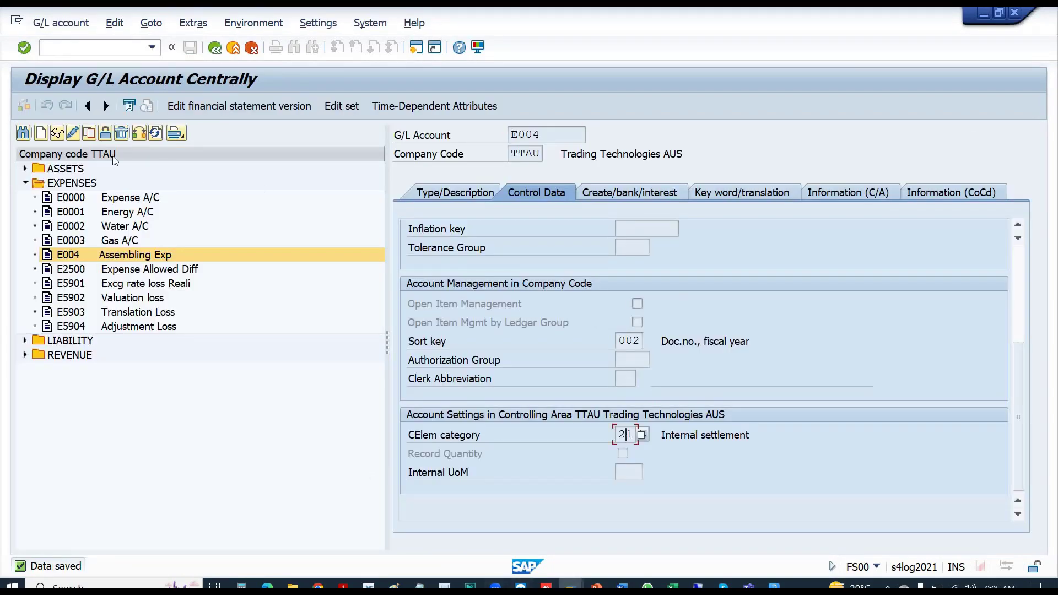
click(77, 139)
click(641, 437)
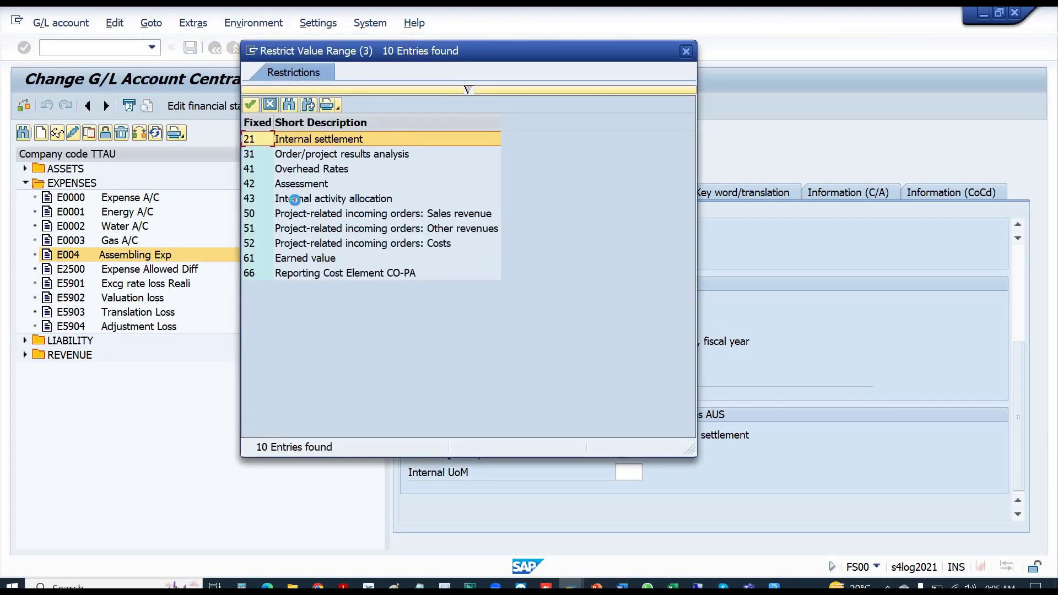
double_click(296, 200)
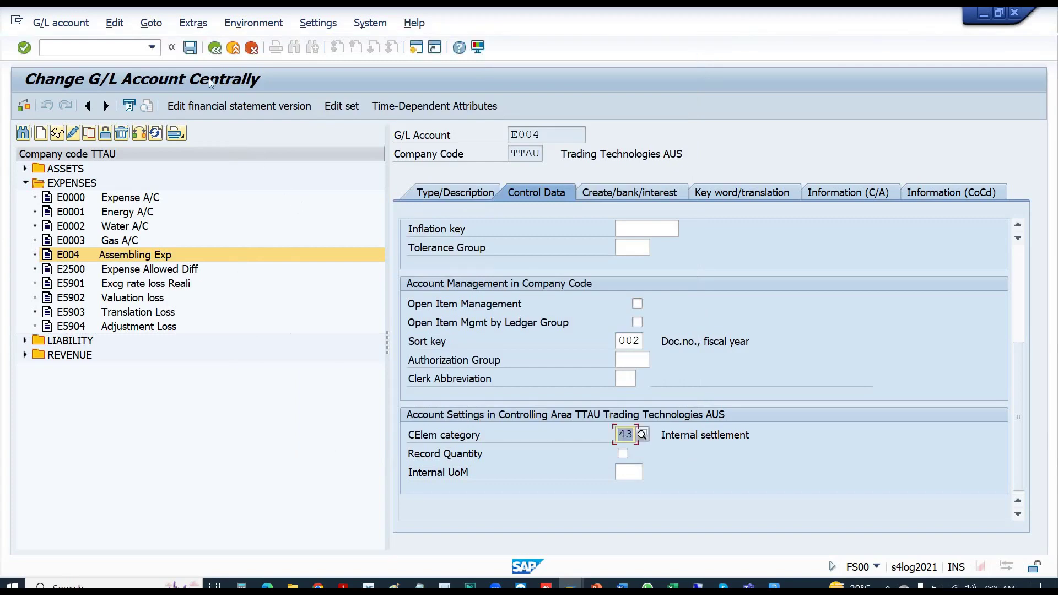
click(192, 48)
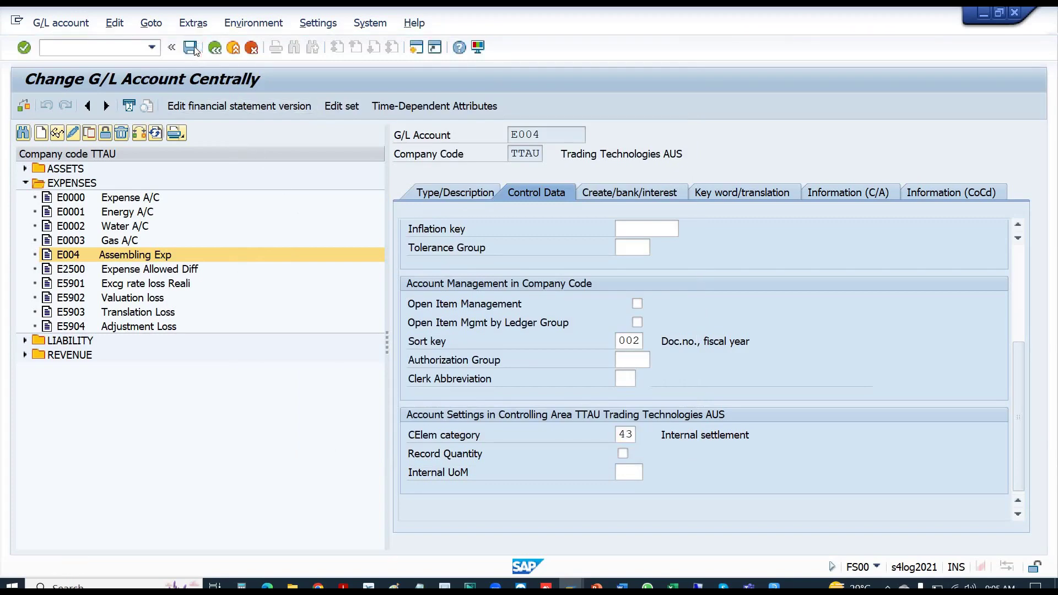
- Return to activity type ASEMB and assign E004 Assembling Exp as its allocation cost element
key(alt+Tab)
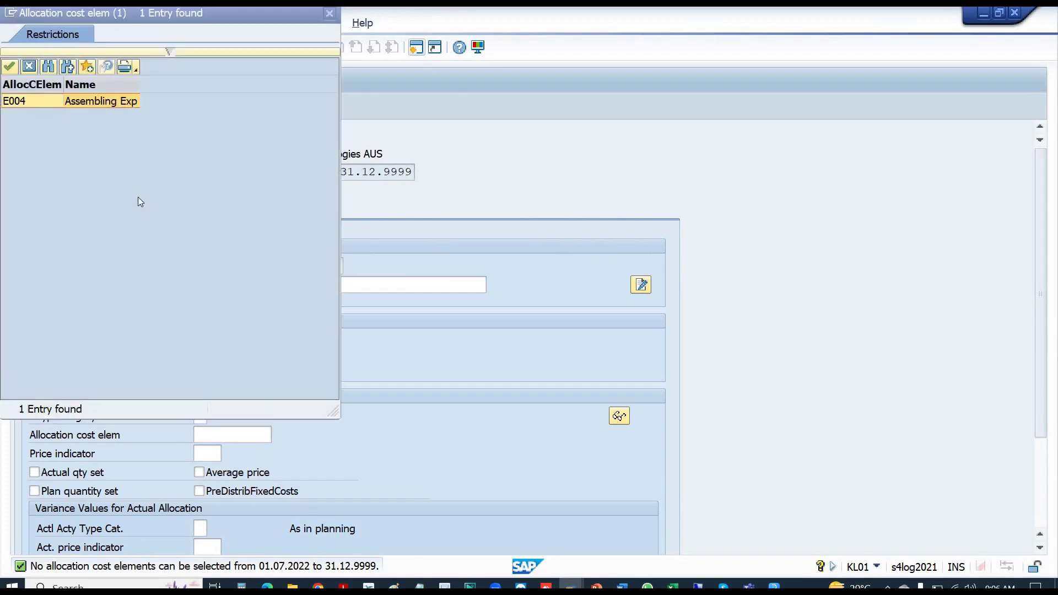
double_click(34, 104)
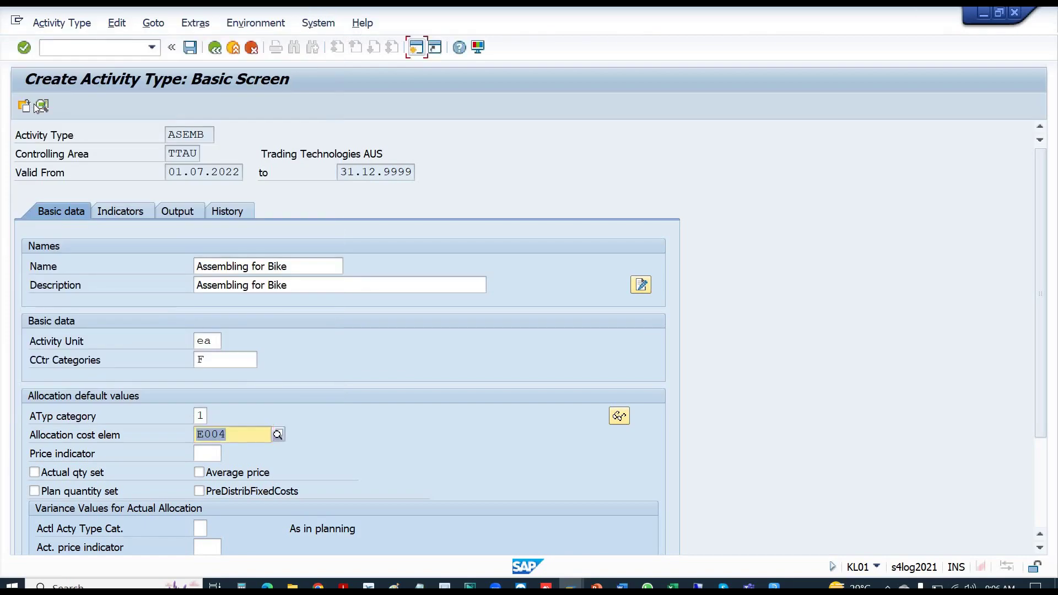
click(37, 106)
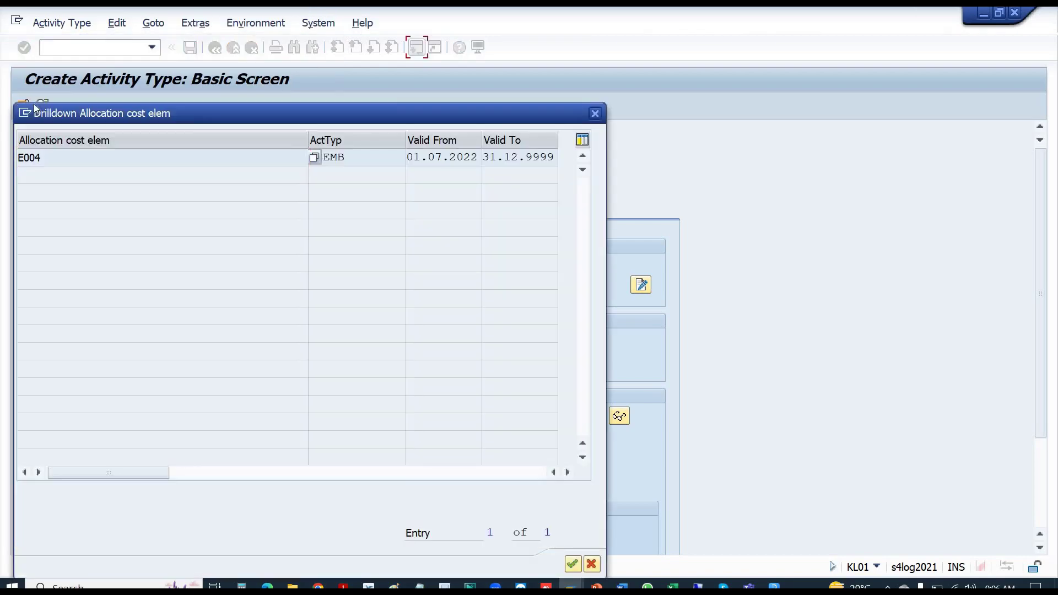
click(109, 165)
click(573, 564)
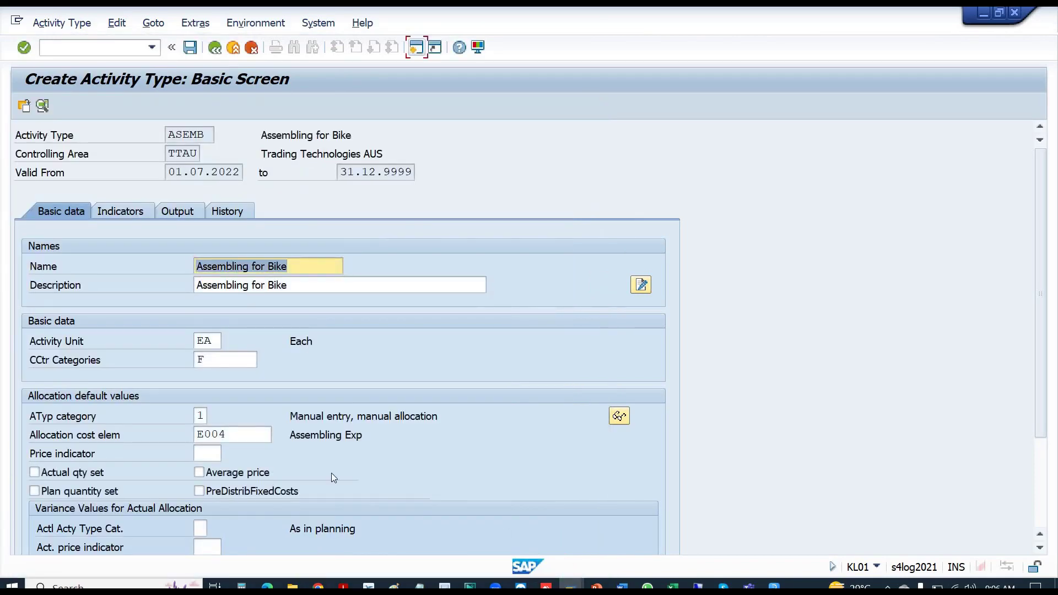
- Review the indicators and output settings of activity type ASEMB, ending on its basic data
click(121, 211)
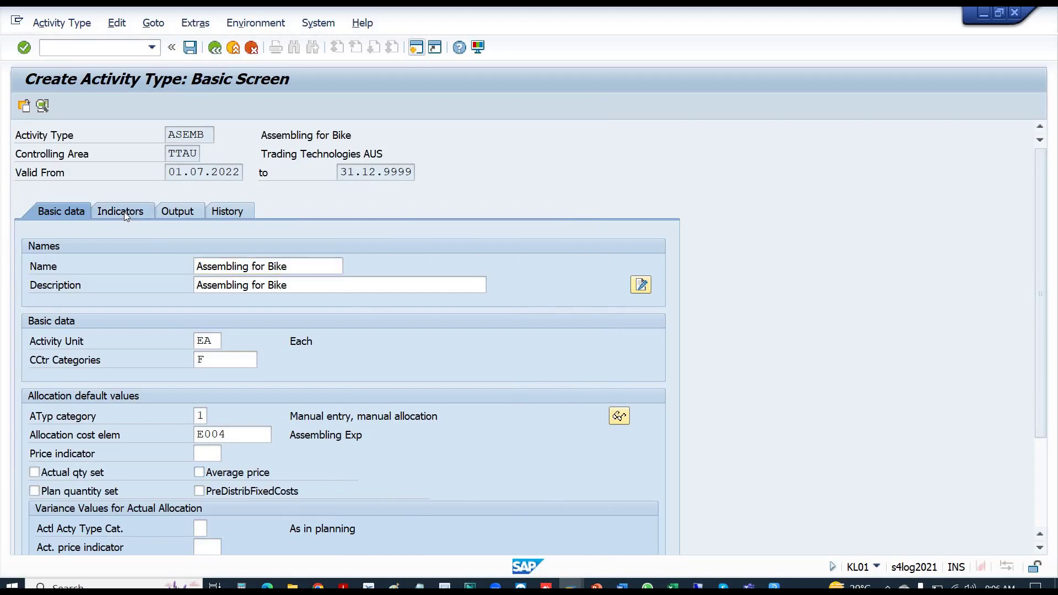
click(182, 213)
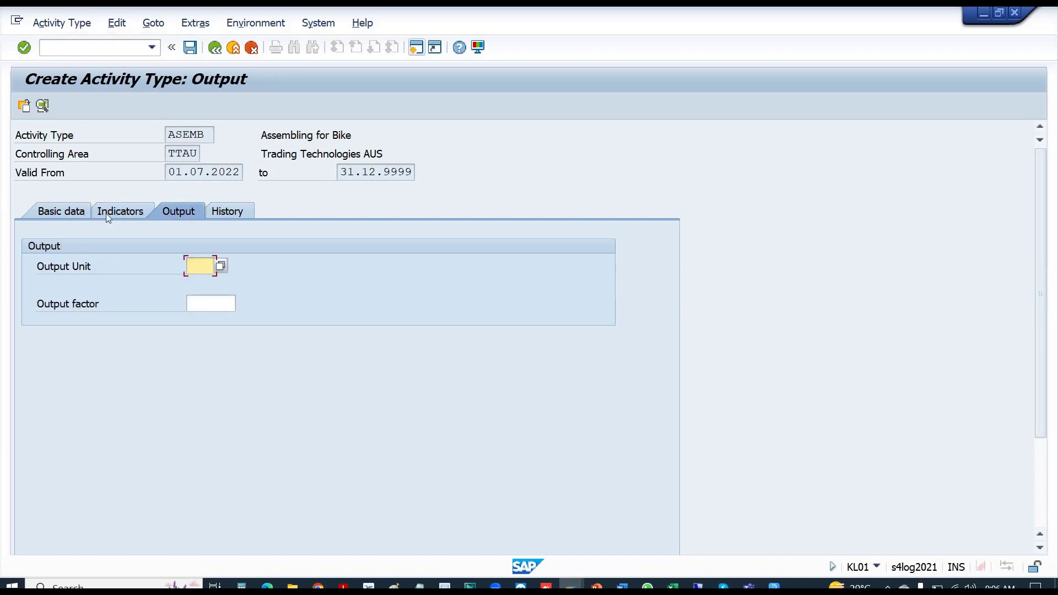
click(71, 210)
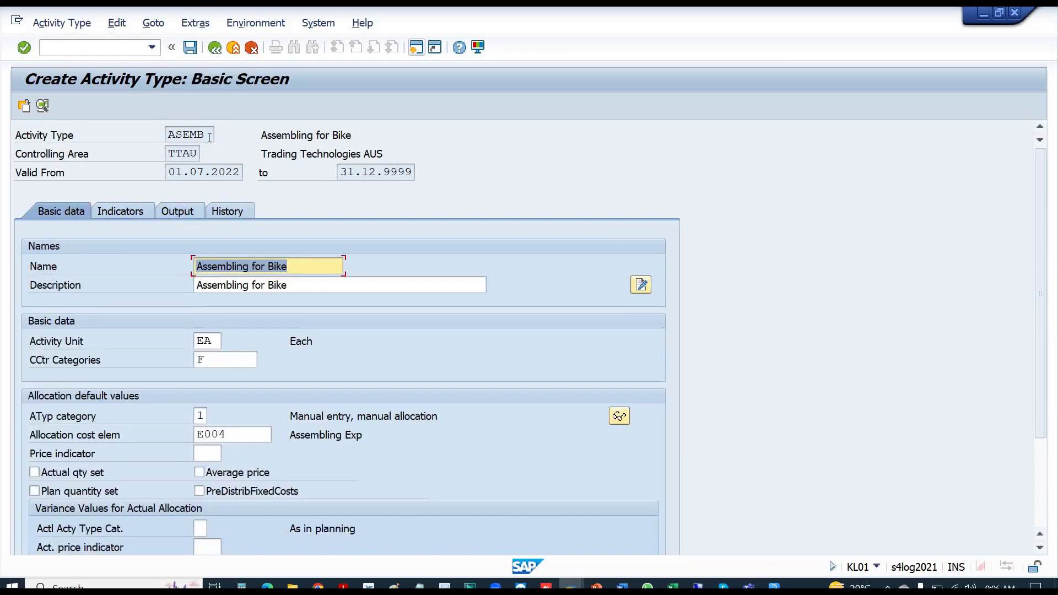
- Copy the activity type code ASEMB into cell L14 of the Excel costing sheet and widen column L to fit it
click(179, 134)
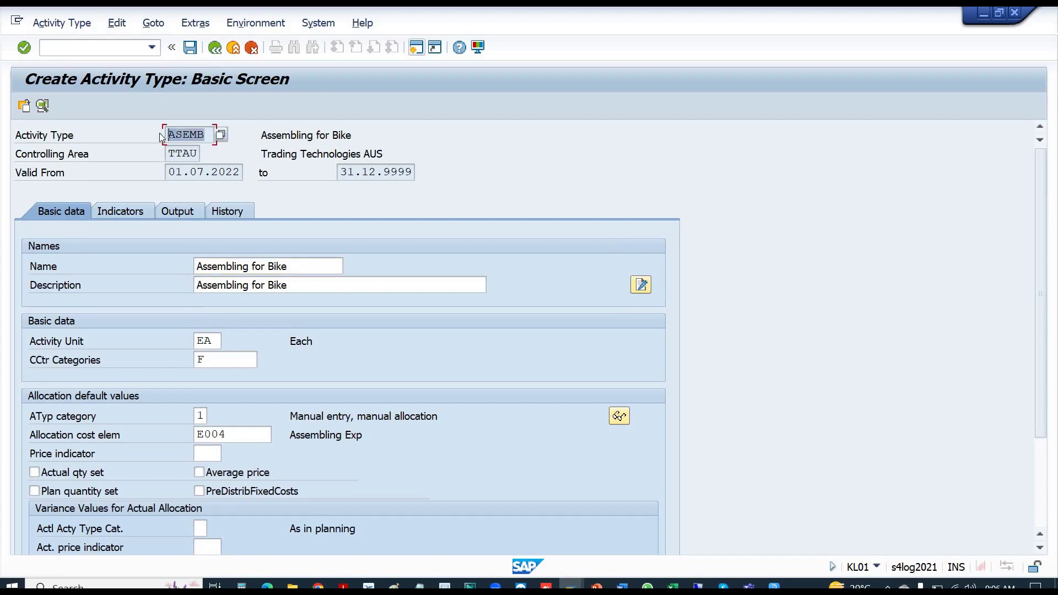
key(alt+Tab)
key(alt+Tab)
key(alt+Tab)
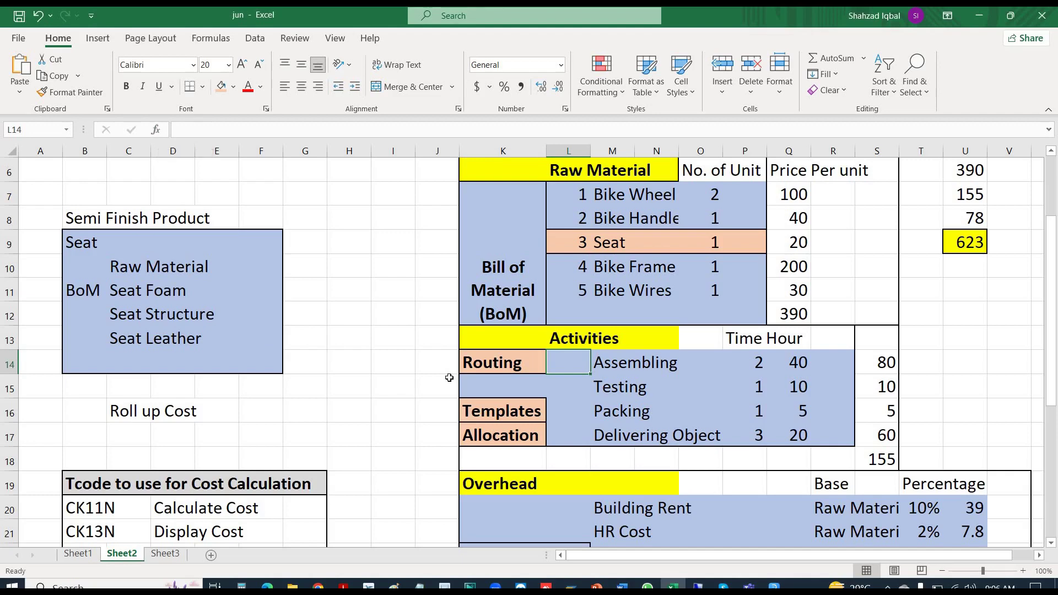
text(ASEMB)
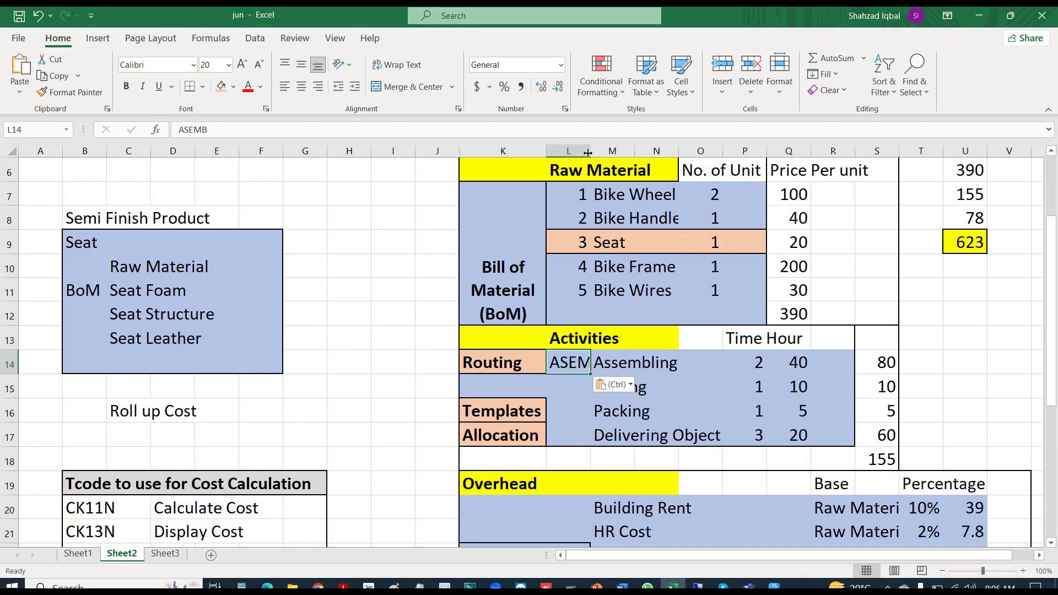
drag(591, 150, 608, 150)
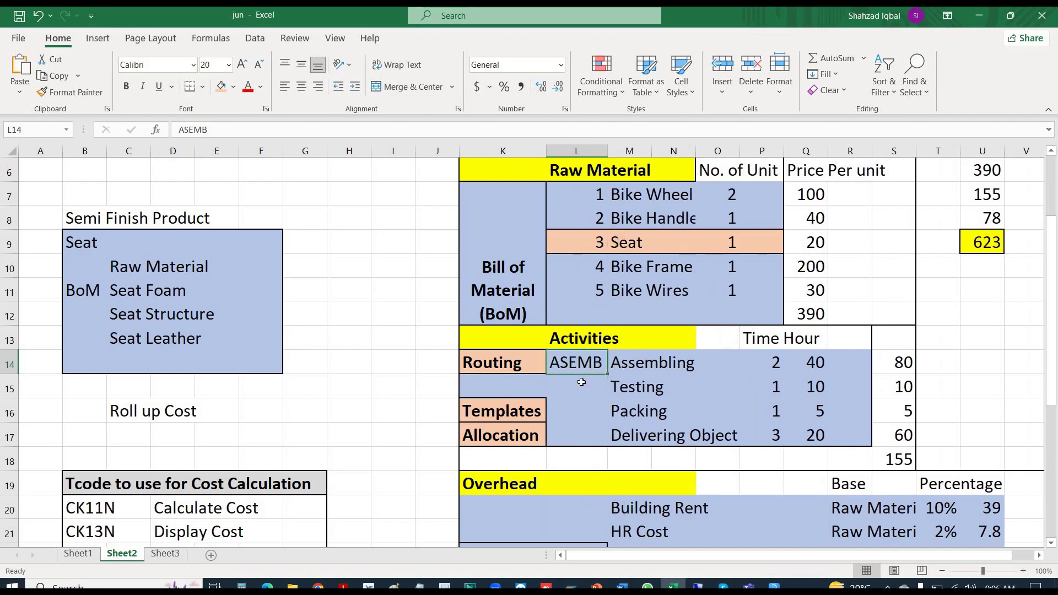
- Switch back to SAP and save activity type ASEMB
key(alt+Tab)
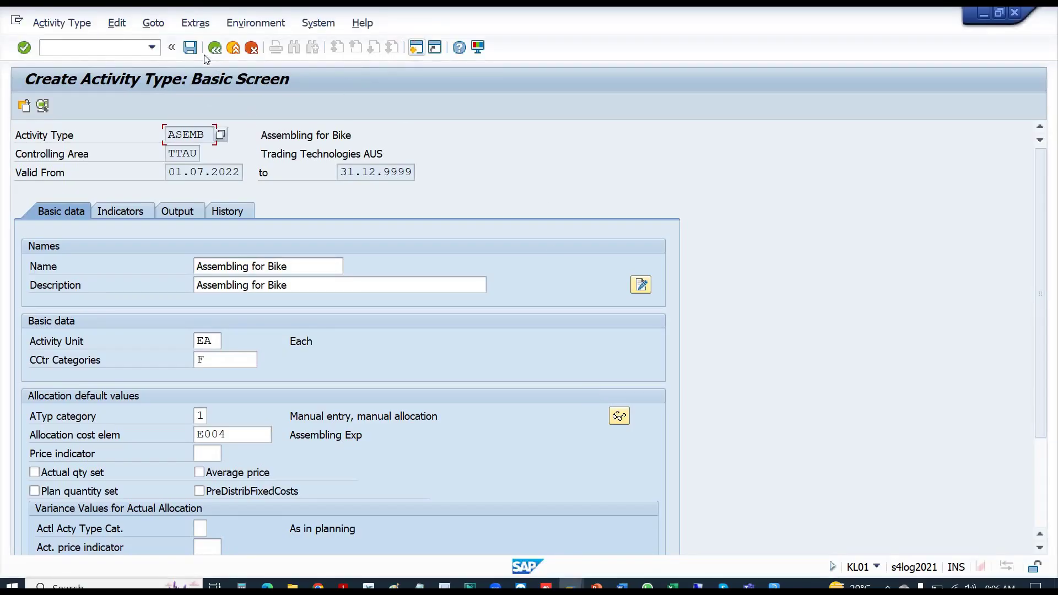
click(190, 48)
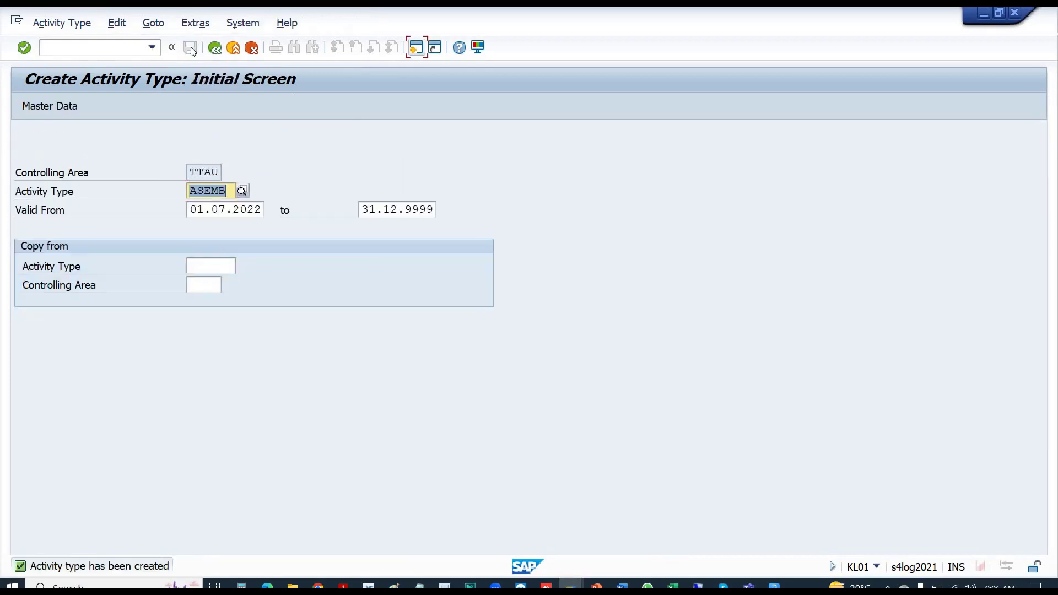
- Check the next activity in the Excel sheet and start creating activity type TEST in SAP with the same validity dates
key(alt+Tab)
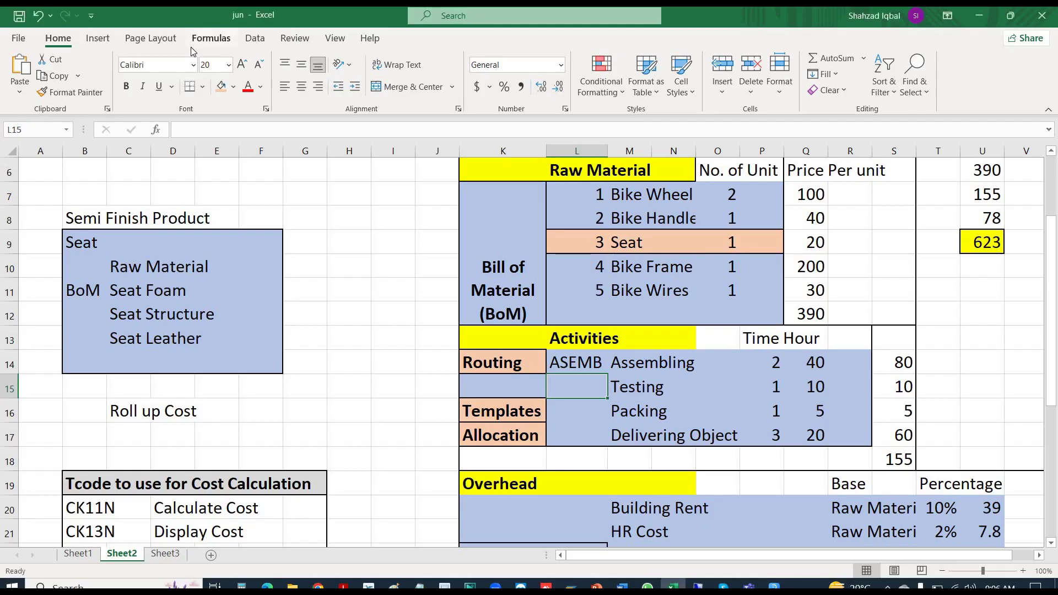
key(alt+Tab)
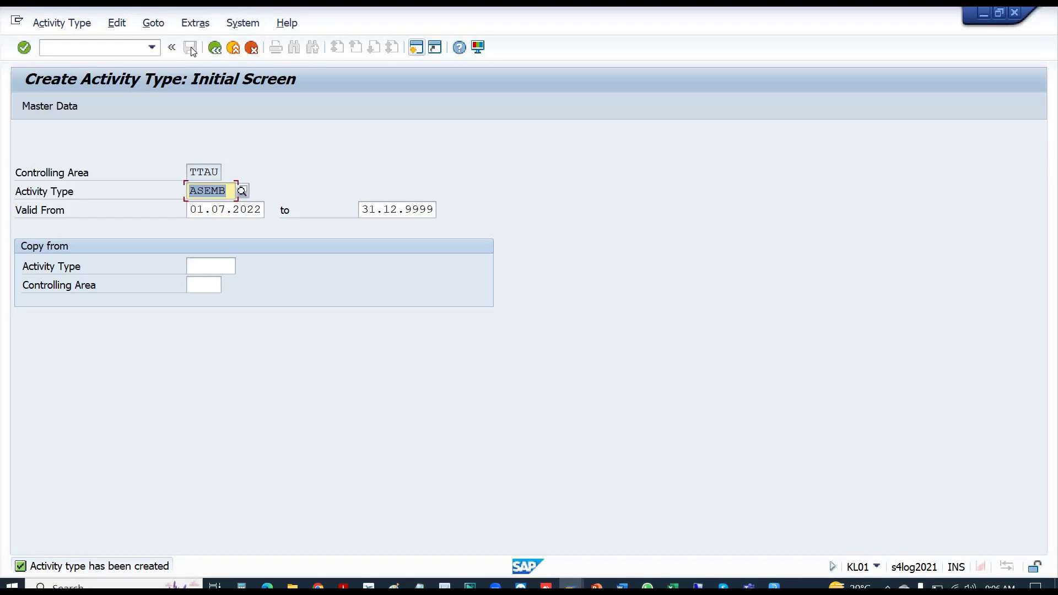
text(test)
key(Tab)
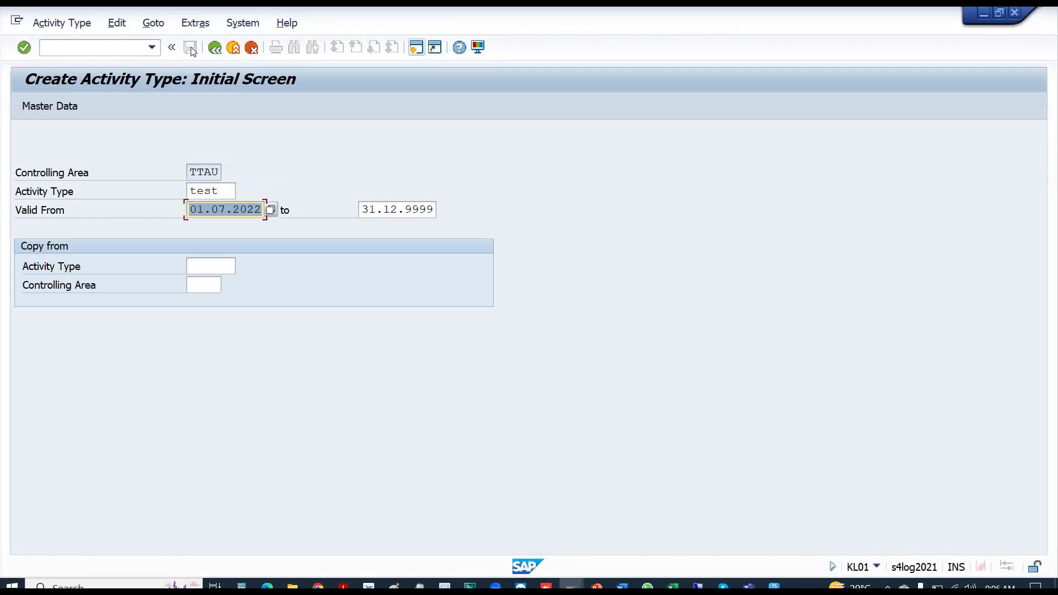
key(Return)
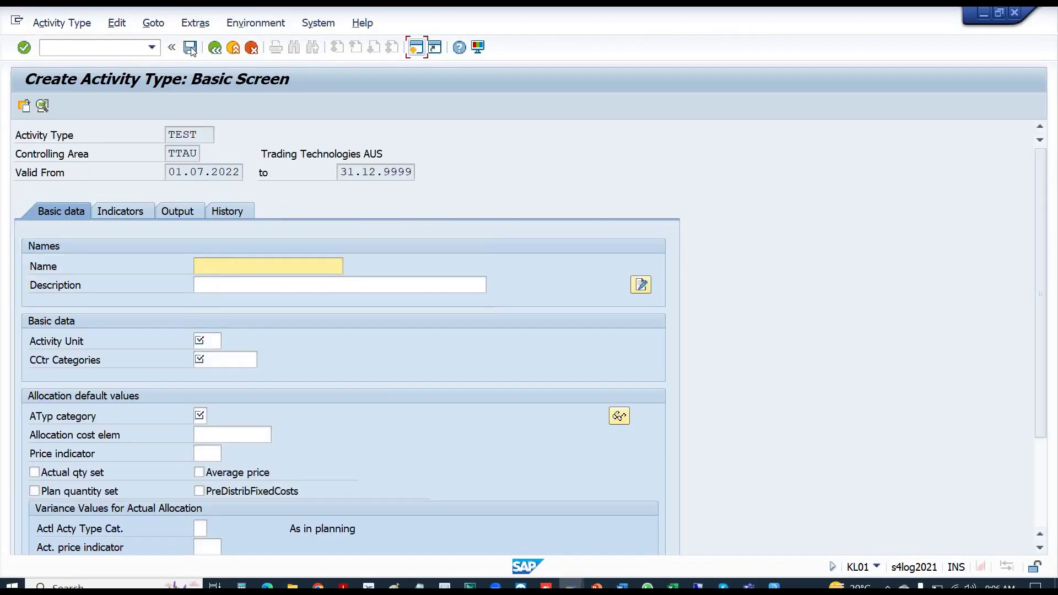
- Enter Testing Activity as both the name and the description of activity type TEST
text(Testing Actvity)
key(shift+Home)
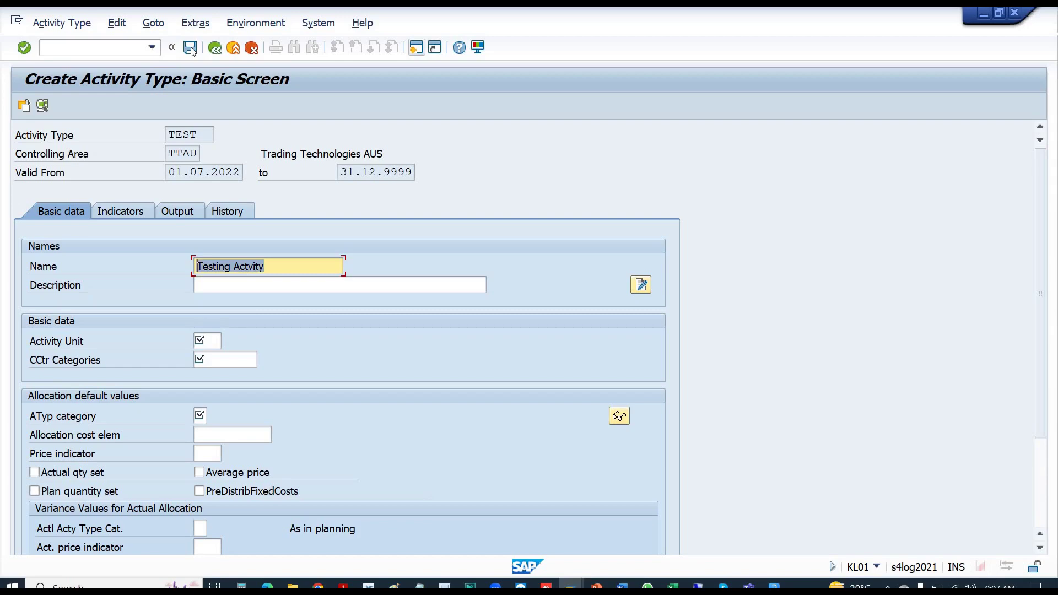
key(Right)
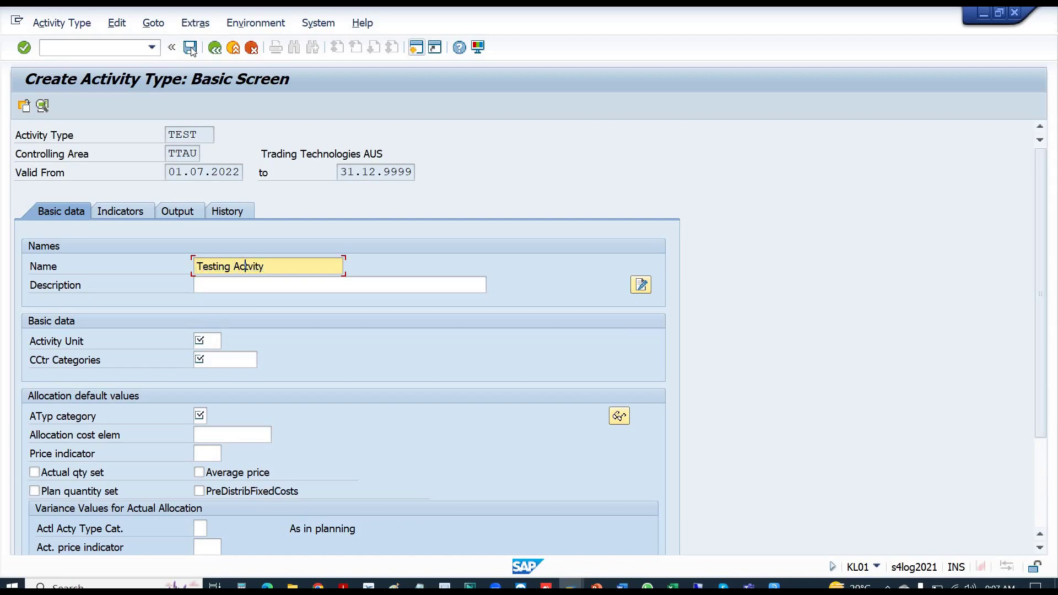
text(i)
key(shift+End)
key(ctrl+c)
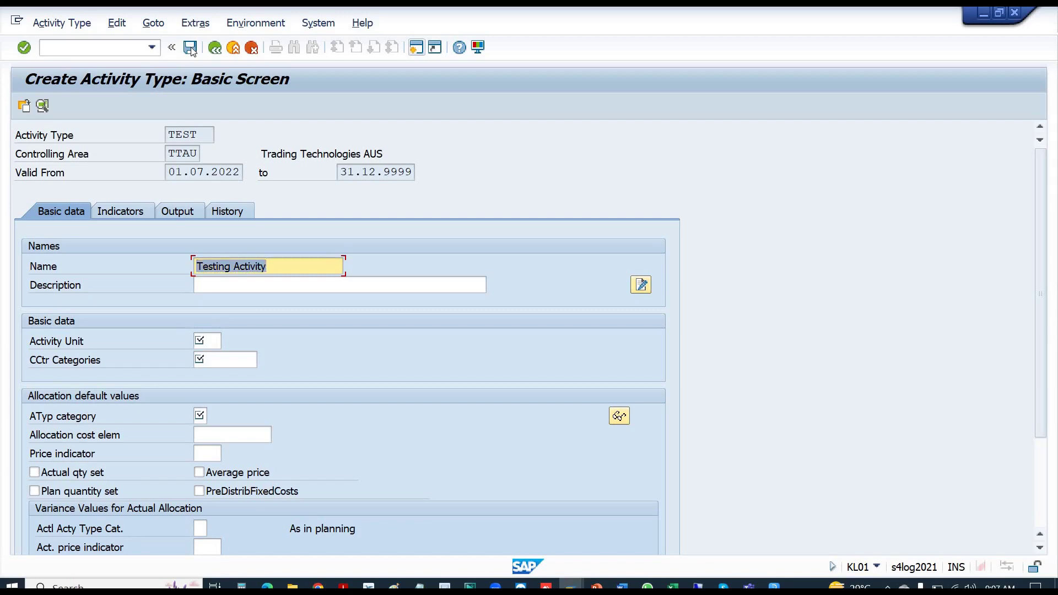
key(Tab)
key(ctrl+v)
key(Tab)
key(Tab)
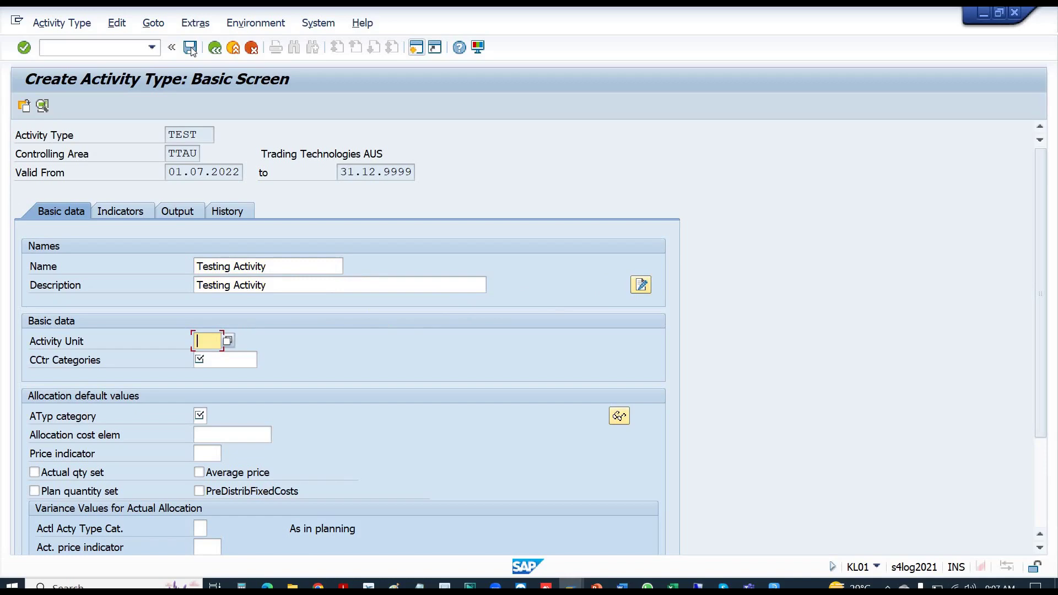
- Discard the unsaved activity type TEST and open activity type ASEMB for changing
click(191, 49)
click(247, 52)
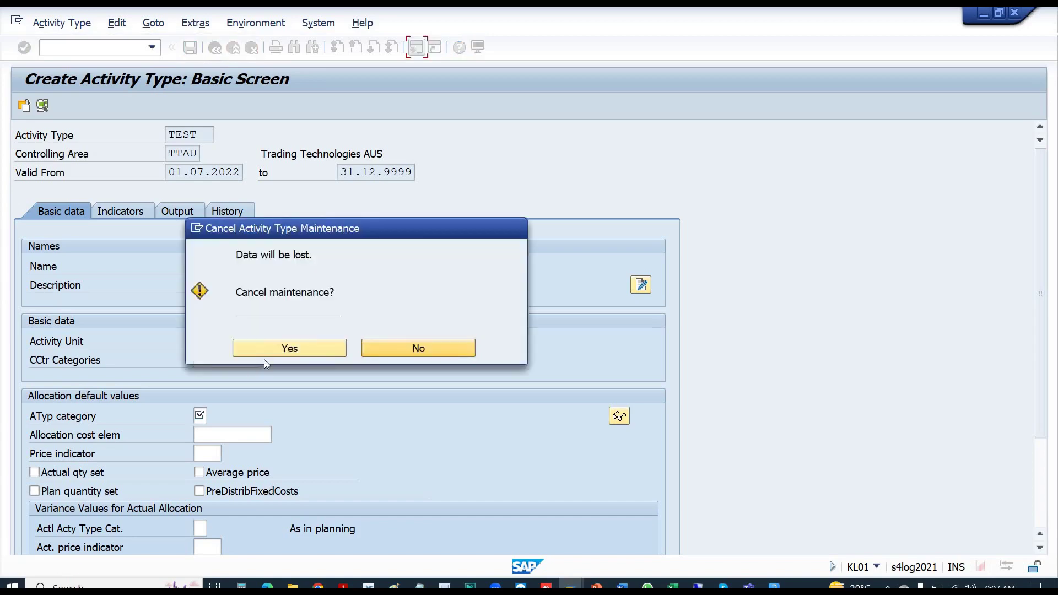
click(257, 349)
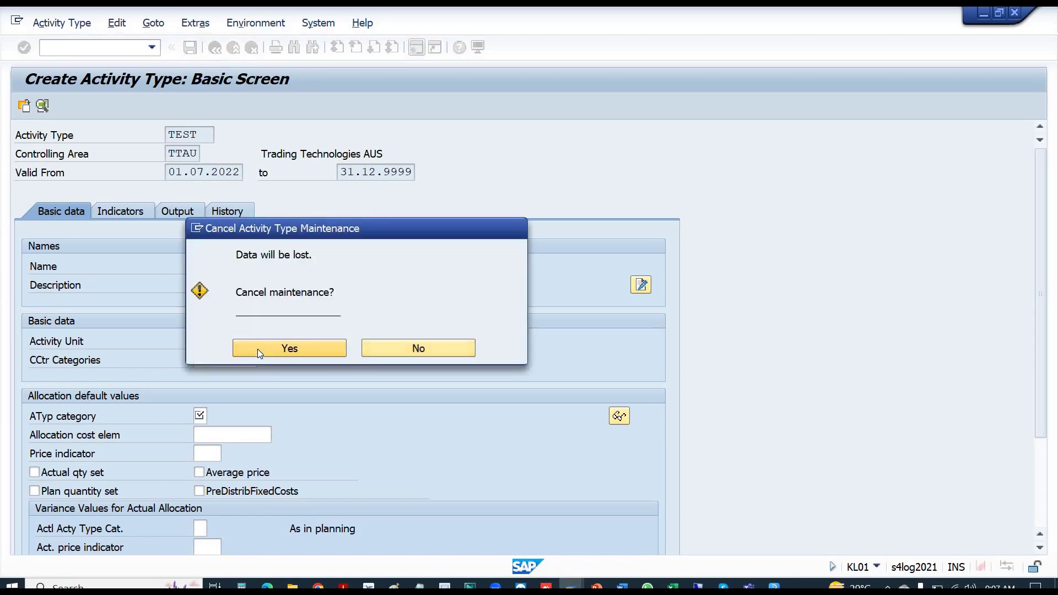
click(71, 26)
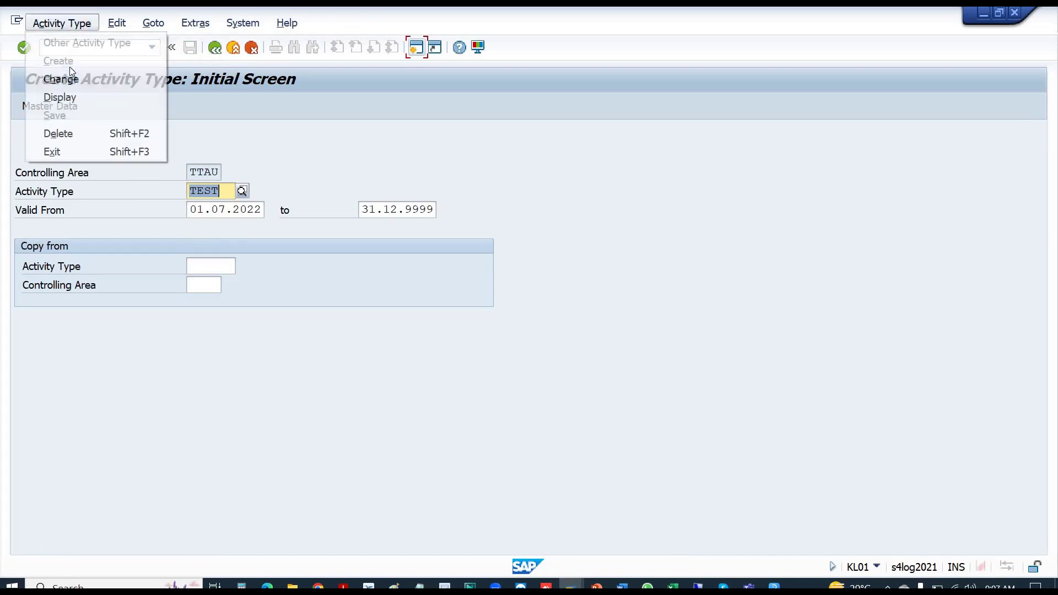
click(70, 80)
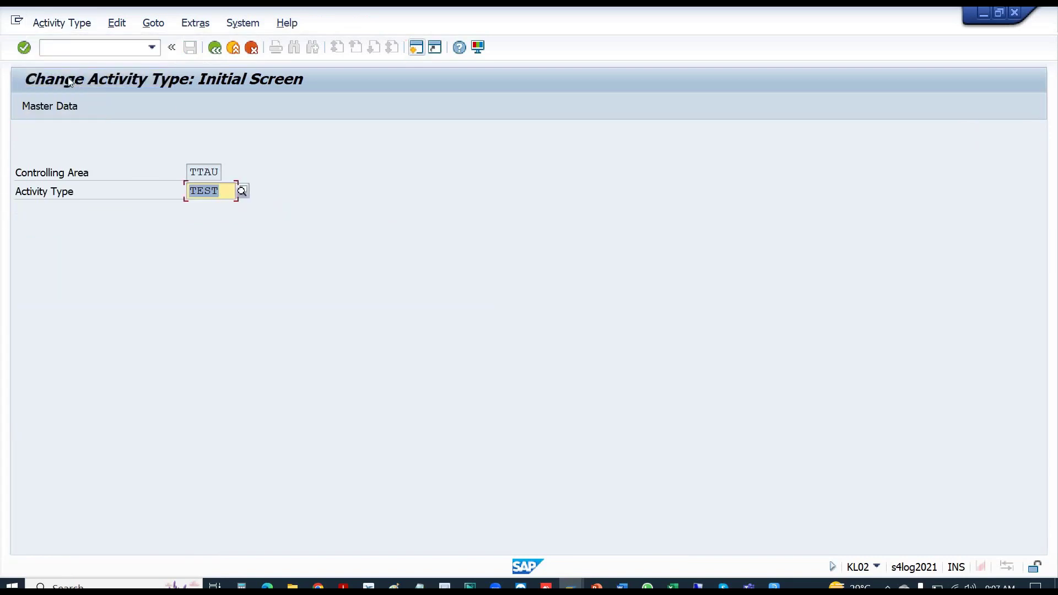
text(ase)
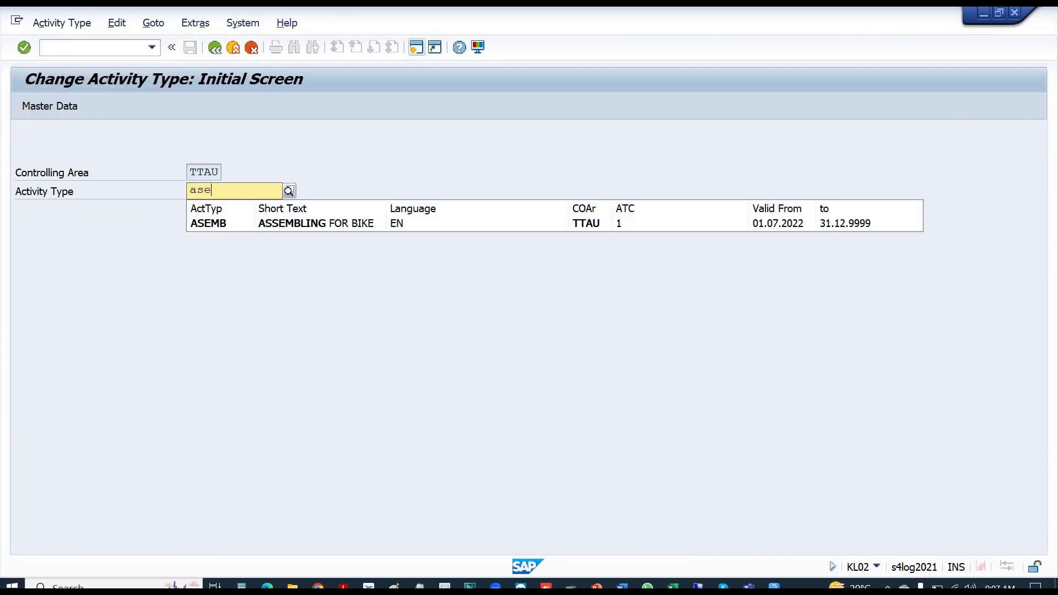
key(Return)
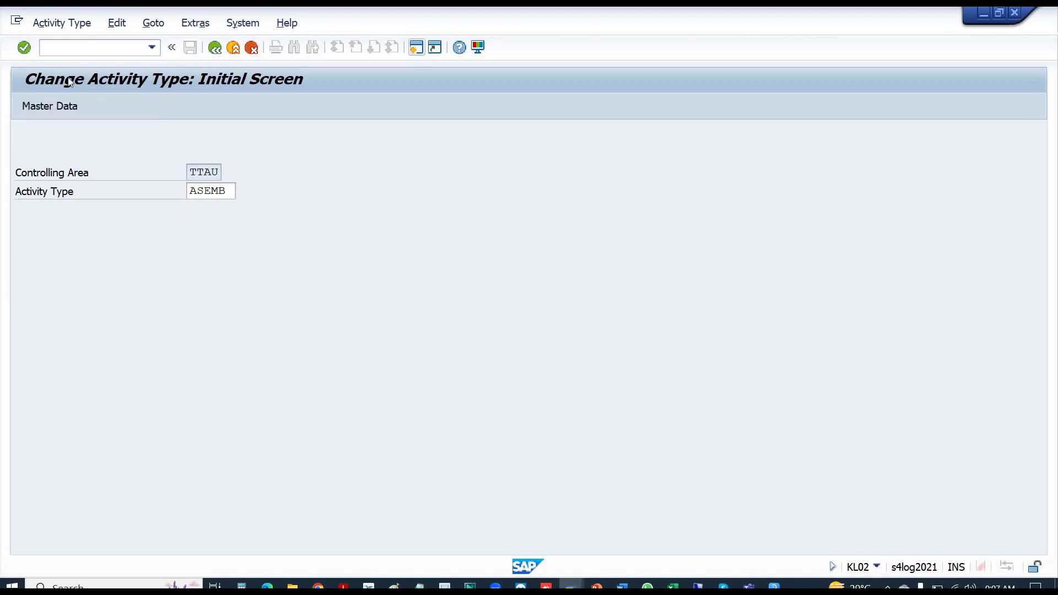
key(Return)
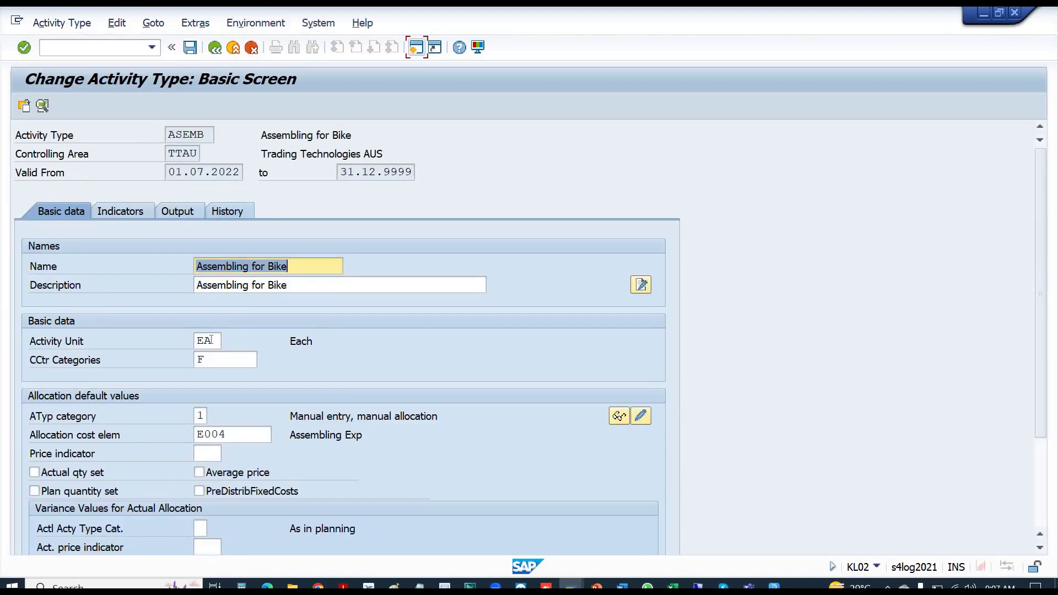
- Check the activities' hourly rates in the Excel sheet, then set ASEMB's activity unit to HR in SAP, accepting the field change, and save
click(211, 340)
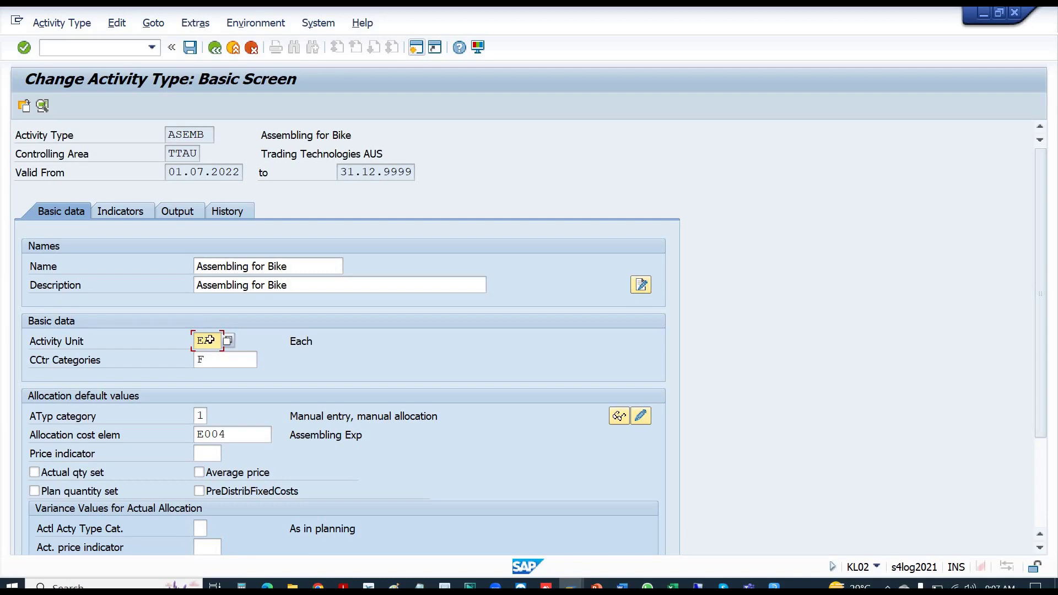
key(alt+Tab)
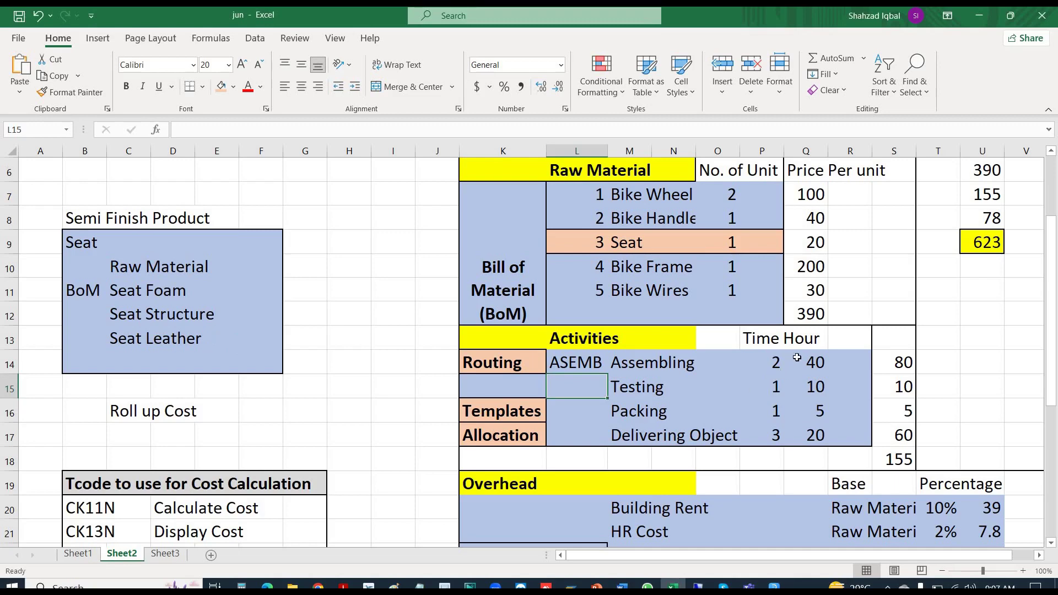
drag(810, 355, 813, 434)
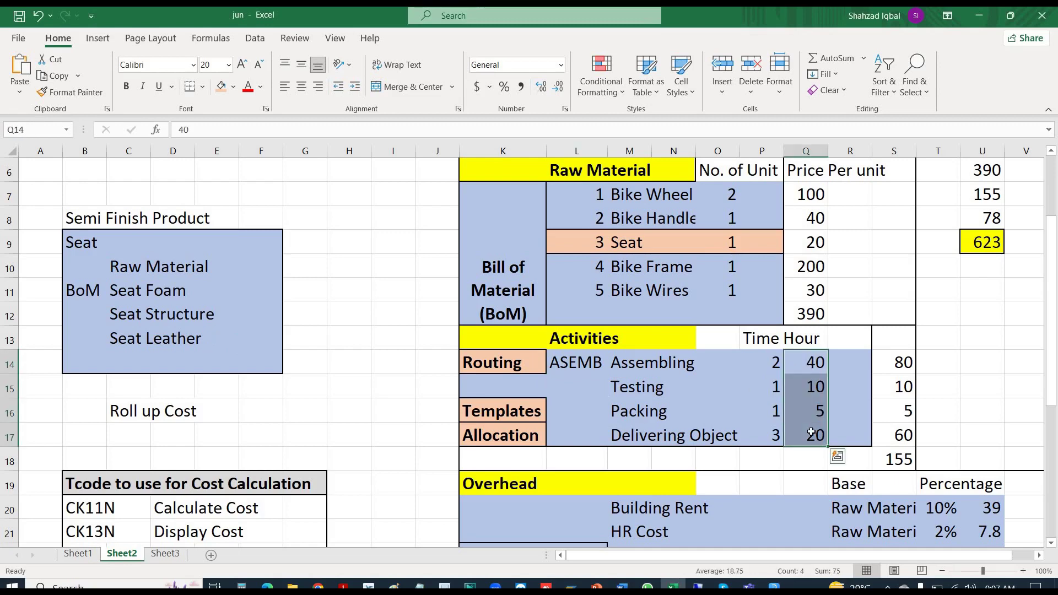
key(alt+Tab)
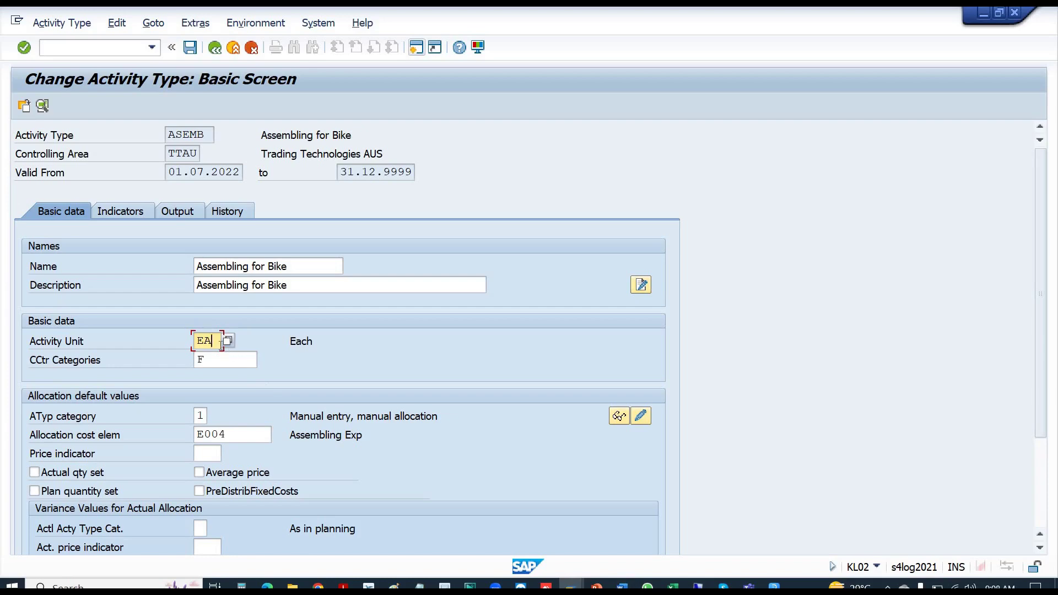
drag(218, 342, 121, 327)
text(hr)
key(Return)
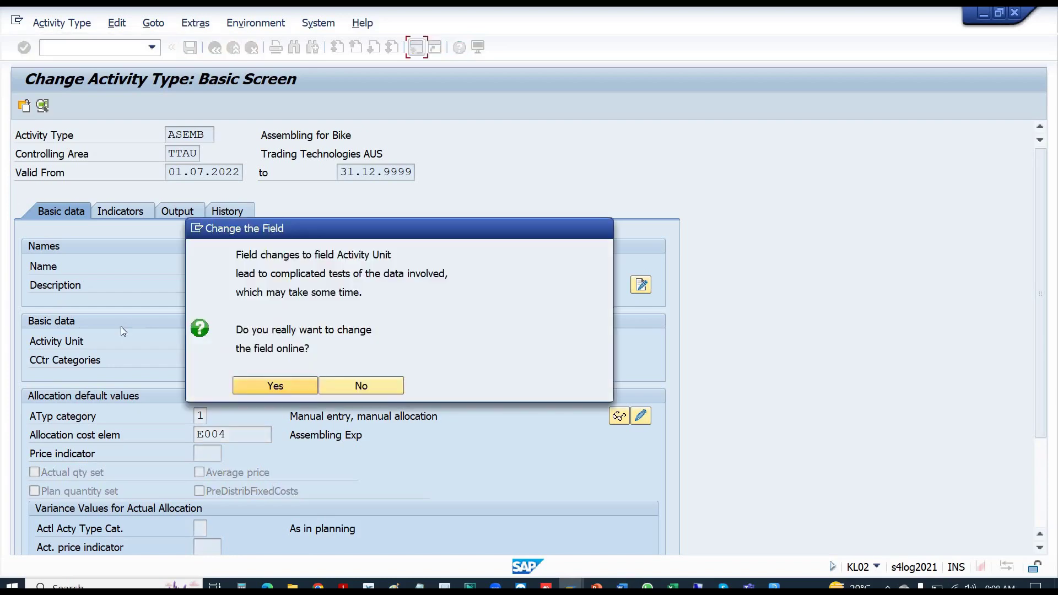
click(271, 386)
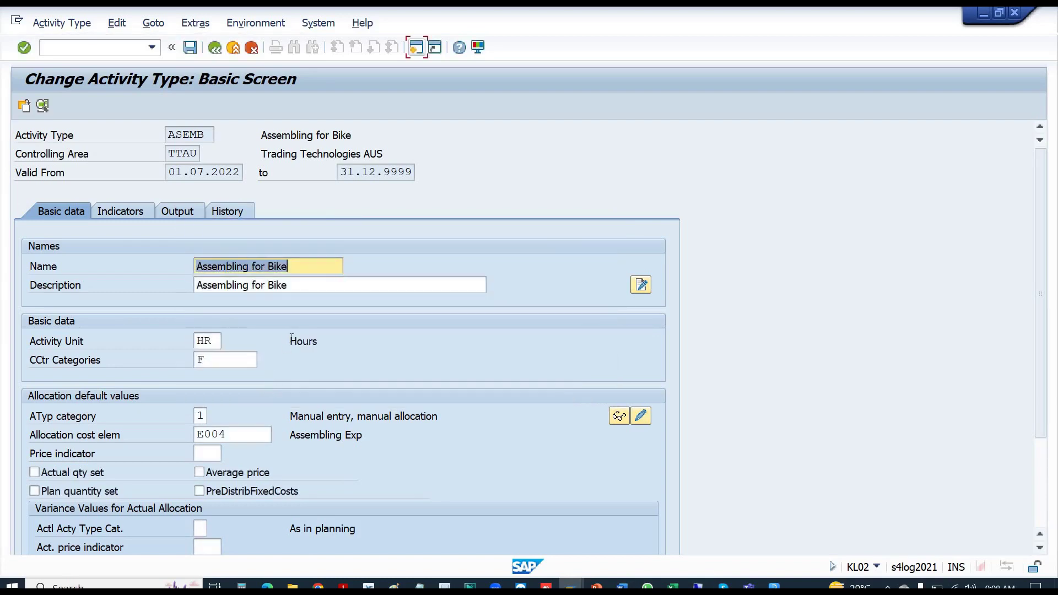
drag(291, 340, 325, 342)
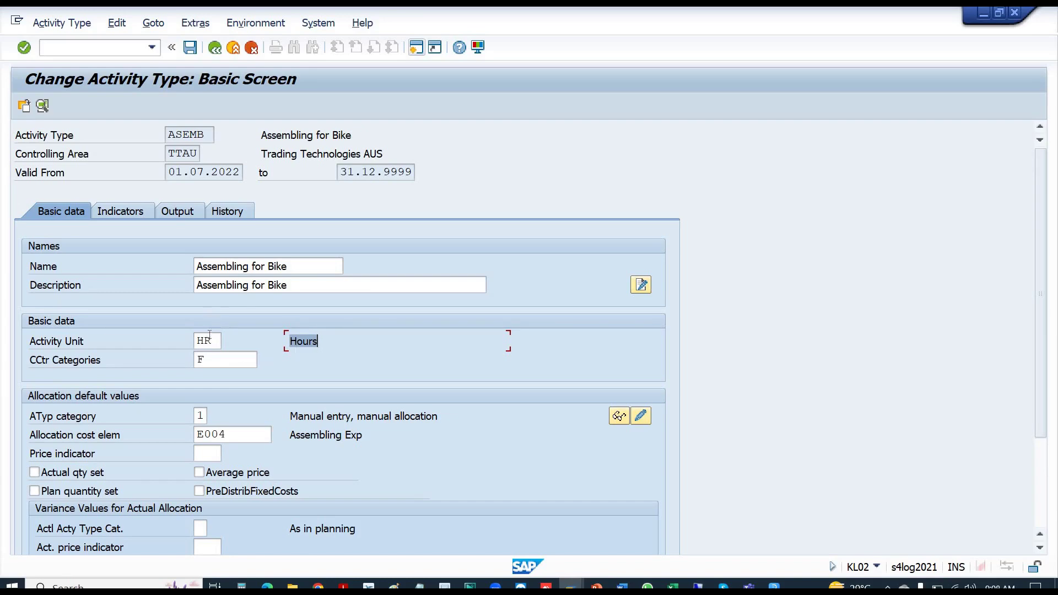
click(190, 48)
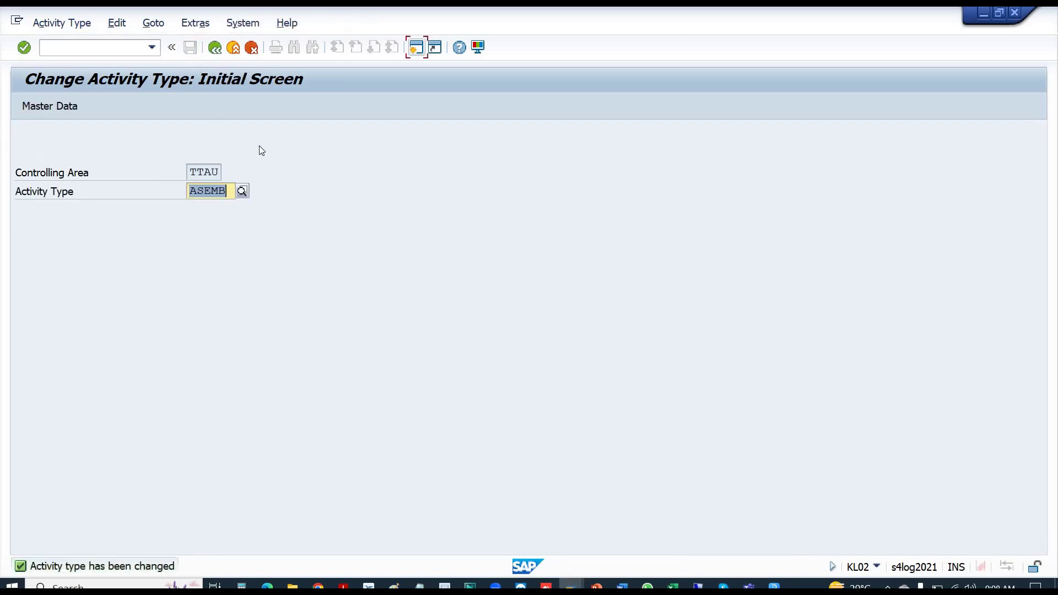
- Start creating activity type TEST again, valid from 01.07.2022 to 31.12.9999
text(test)
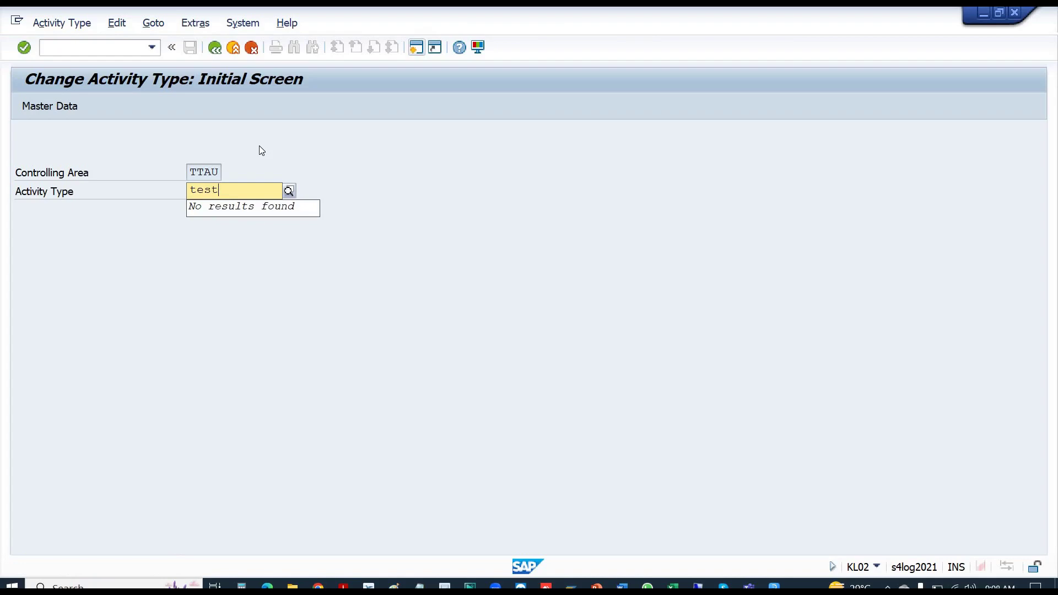
key(Return)
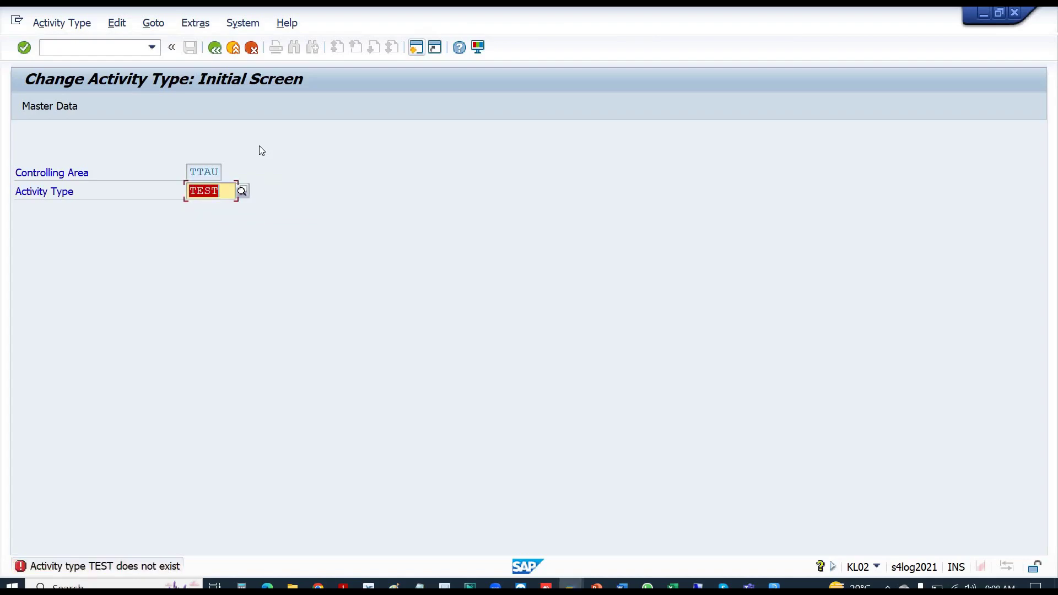
click(77, 24)
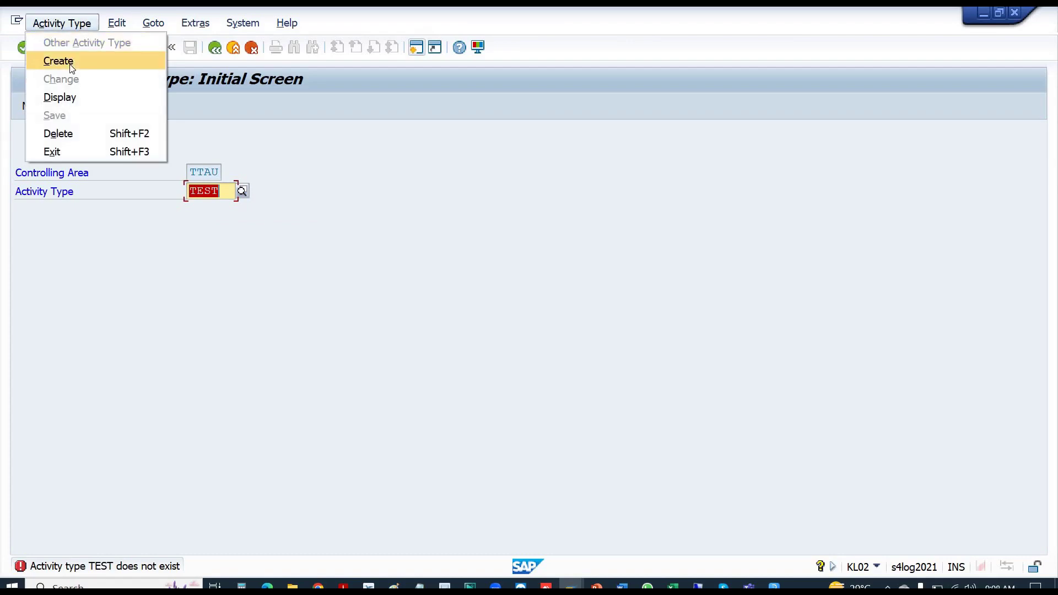
click(72, 66)
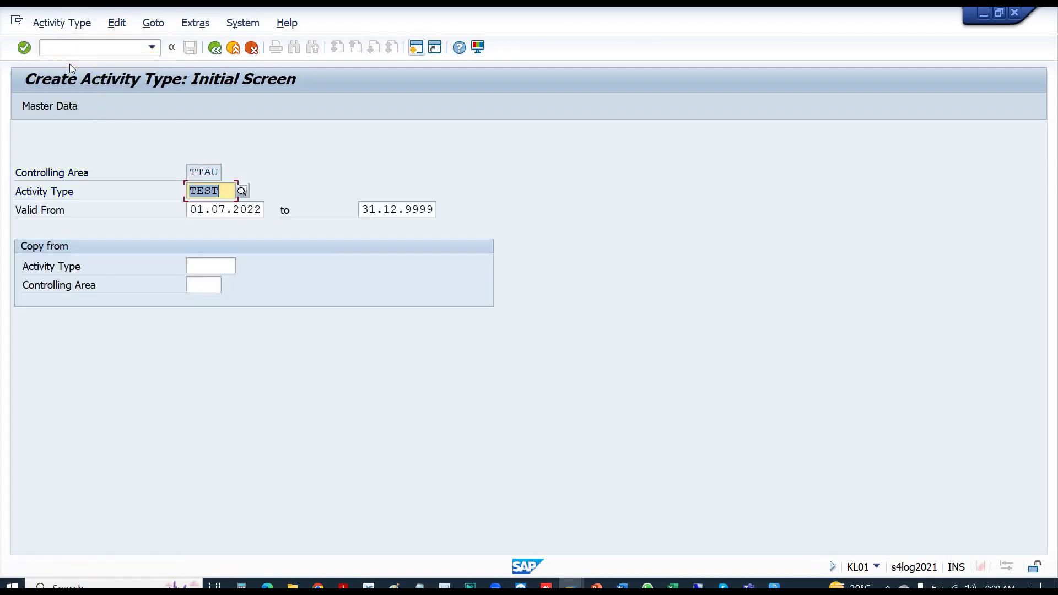
key(Return)
- Enter Testing Activity as both the name and the description of activity type TEST
text(t)
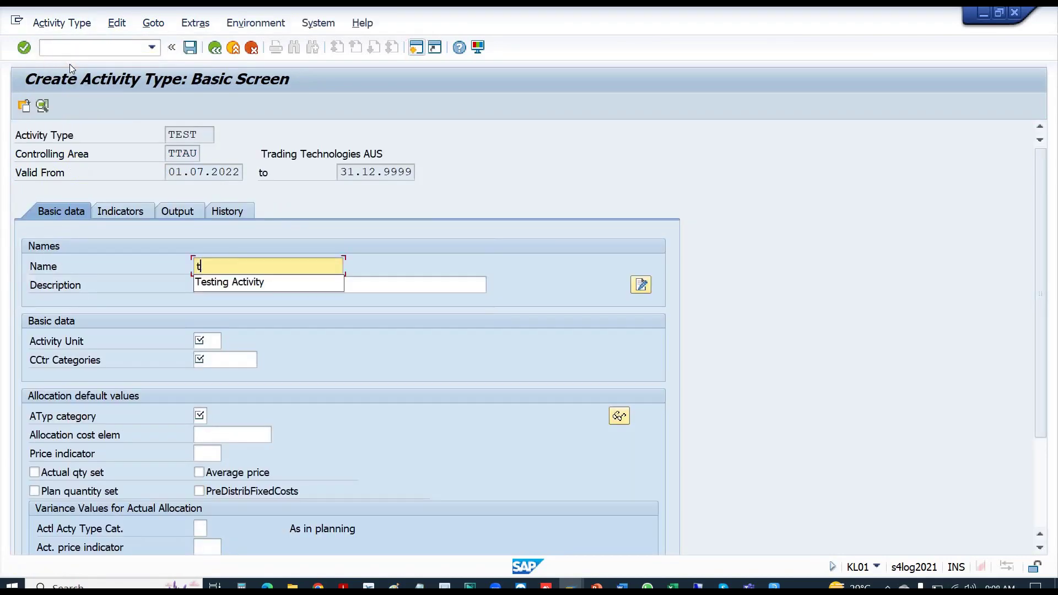
key(Down)
key(Tab)
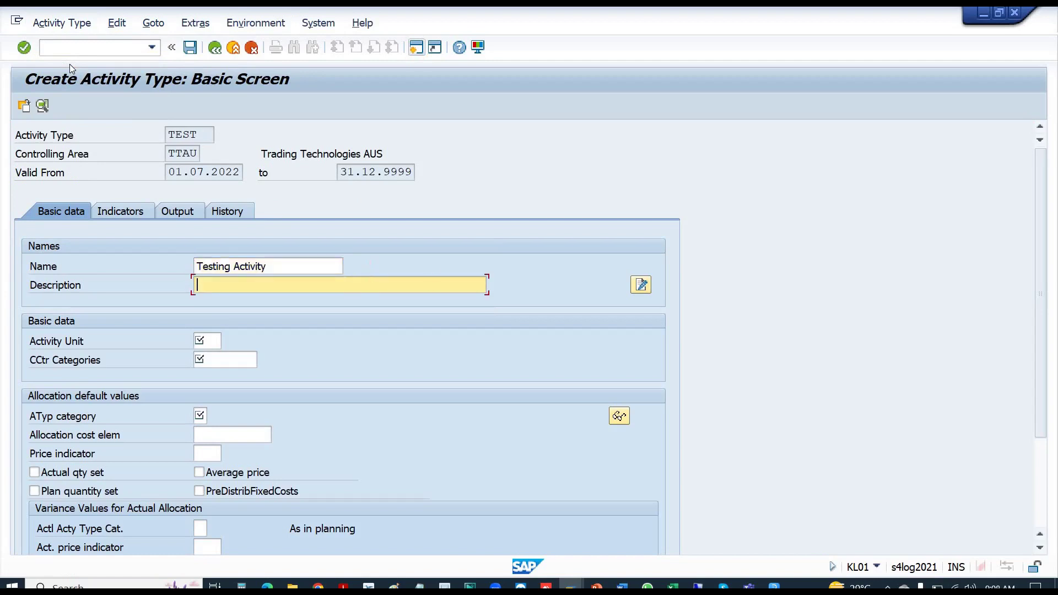
key(Down)
key(Down)
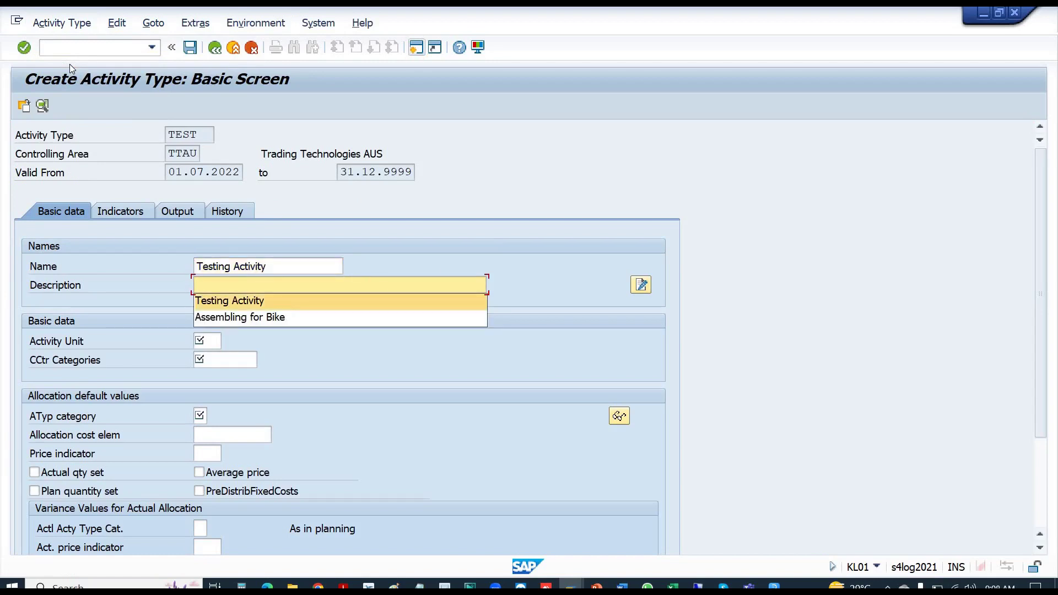
key(Tab)
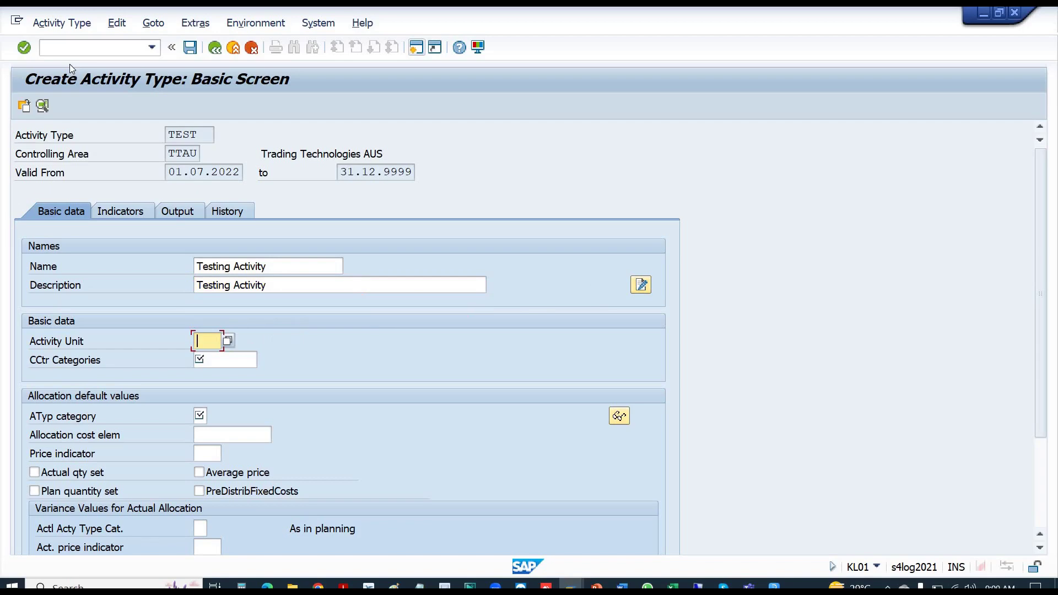
- Set TEST's activity unit to HR, cost center category to F and activity type category to 1, manual entry and manual allocation
text(hr)
key(Tab)
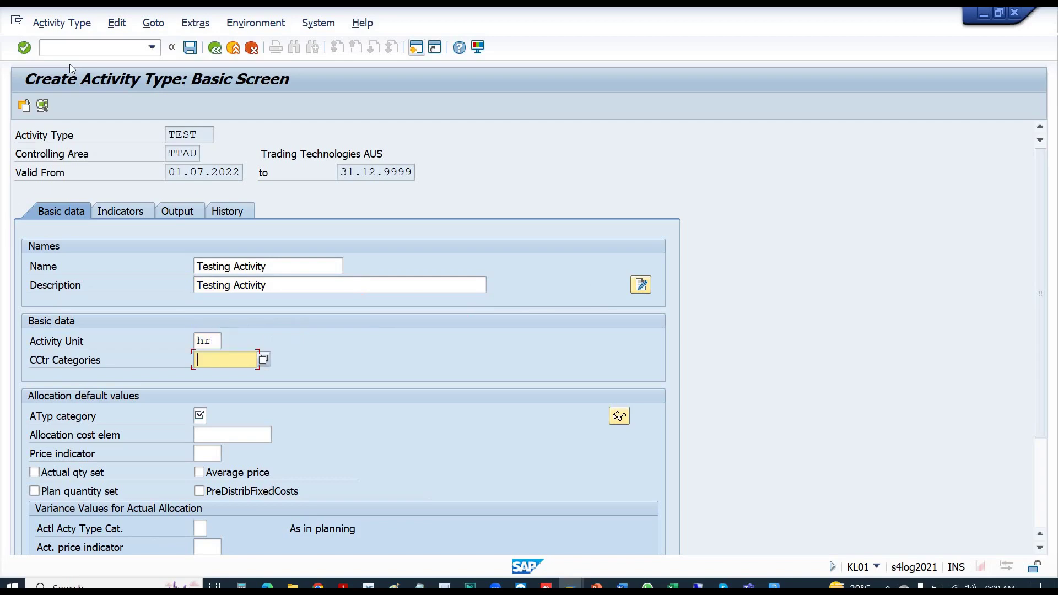
key(Down)
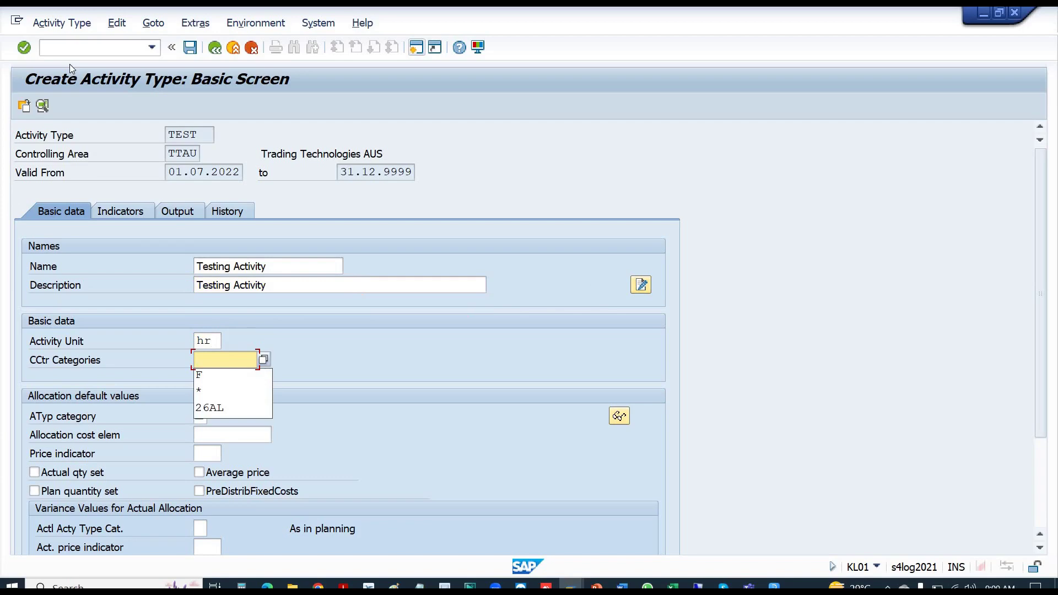
key(Down)
key(Return)
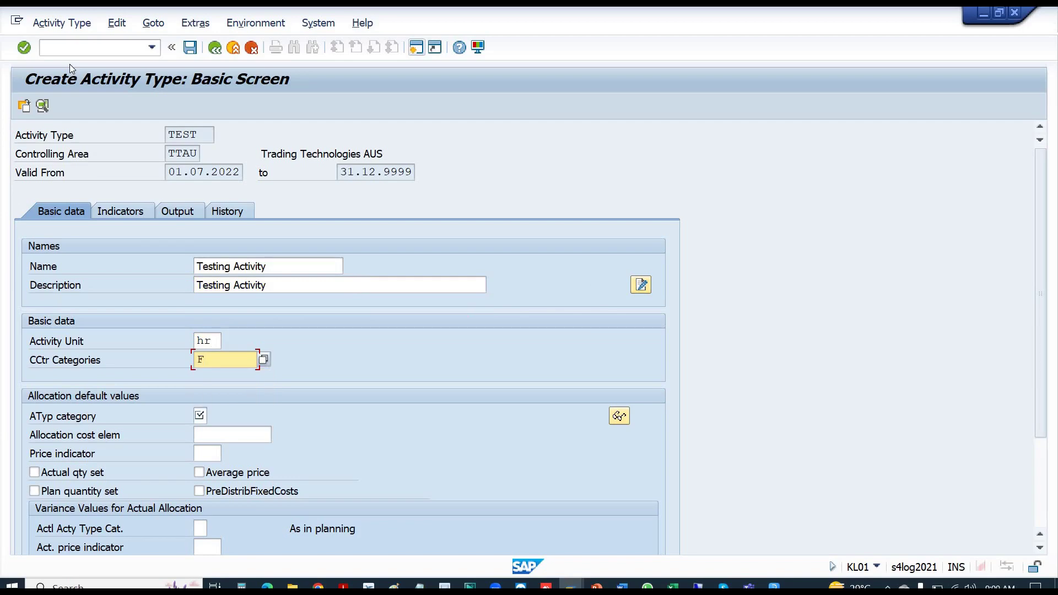
key(Tab)
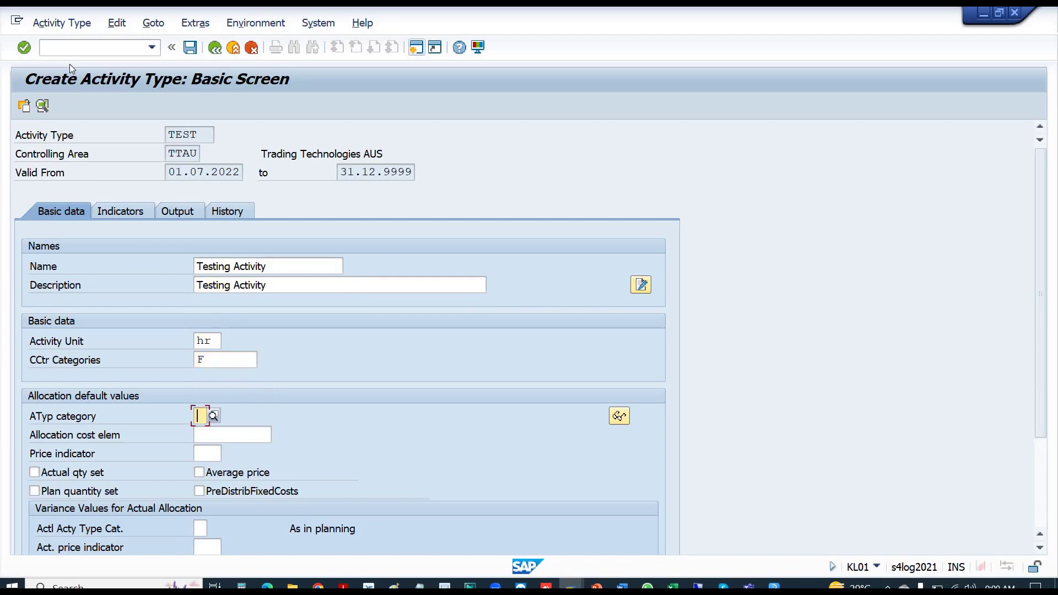
click(214, 417)
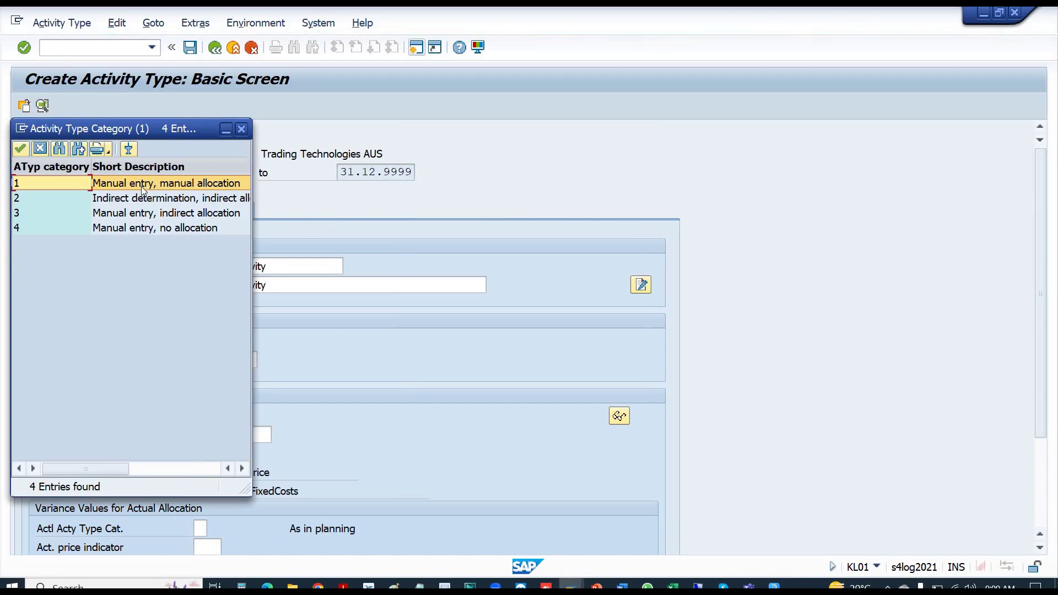
double_click(125, 186)
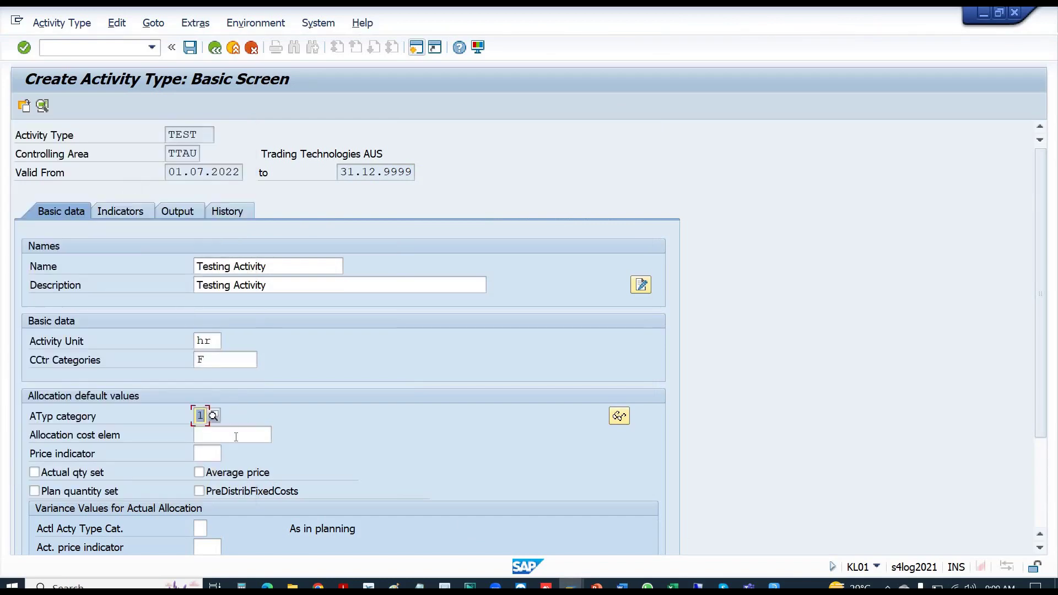
- Look up the available allocation cost elements for activity type TEST and close the list without choosing one
click(236, 438)
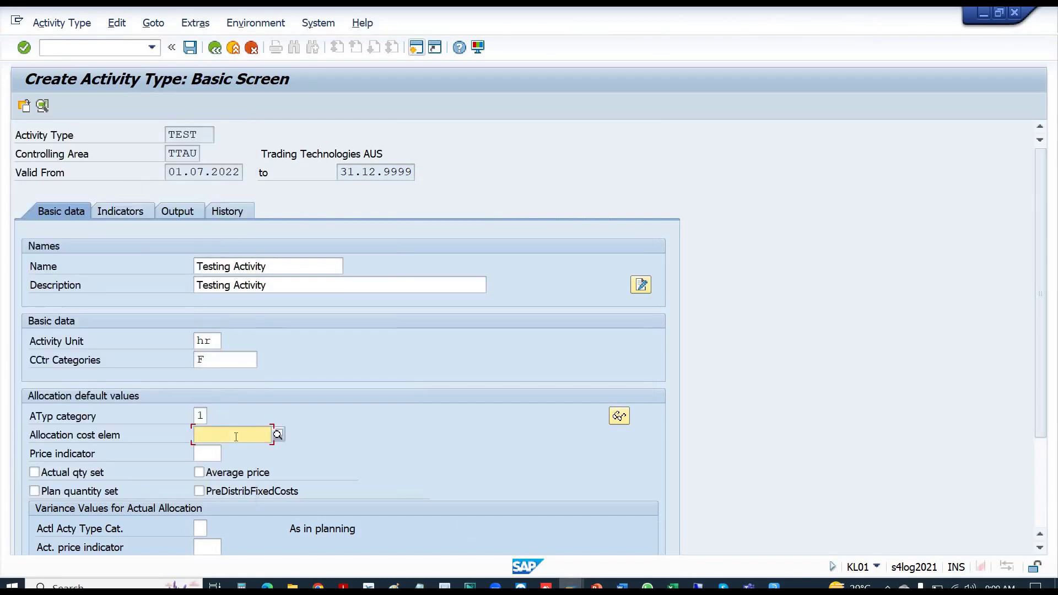
click(276, 439)
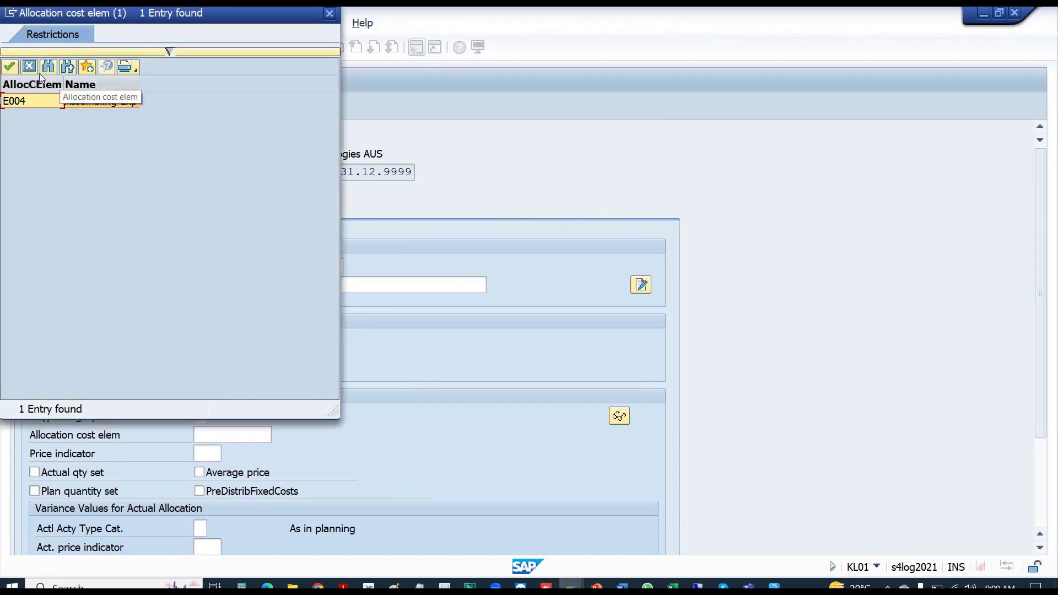
click(32, 64)
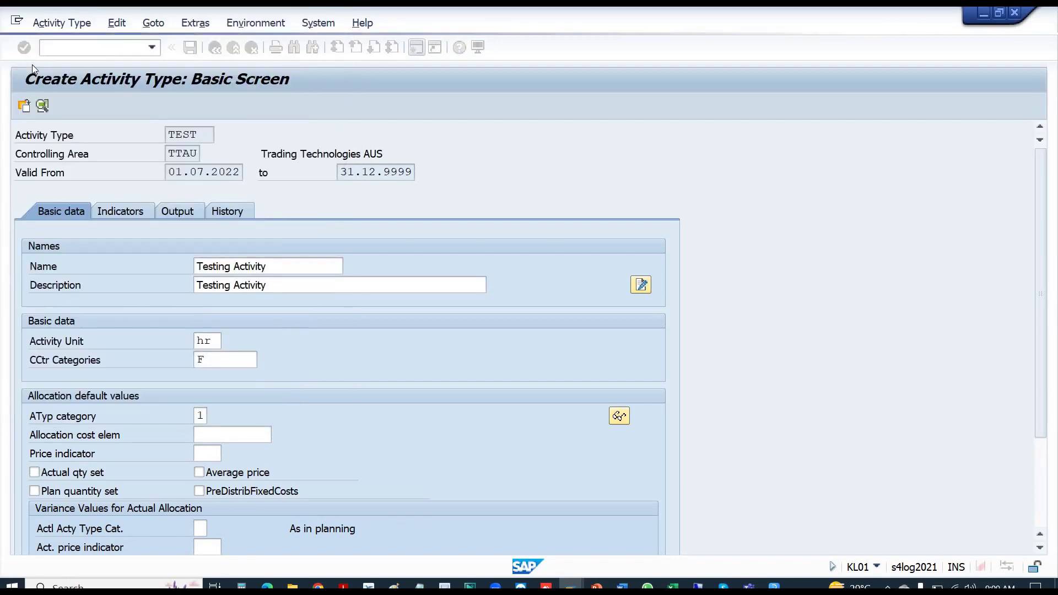
- Switch to the central G/L account maintenance window and start creating G/L account E0005 in company code TTAU
key(alt+Tab)
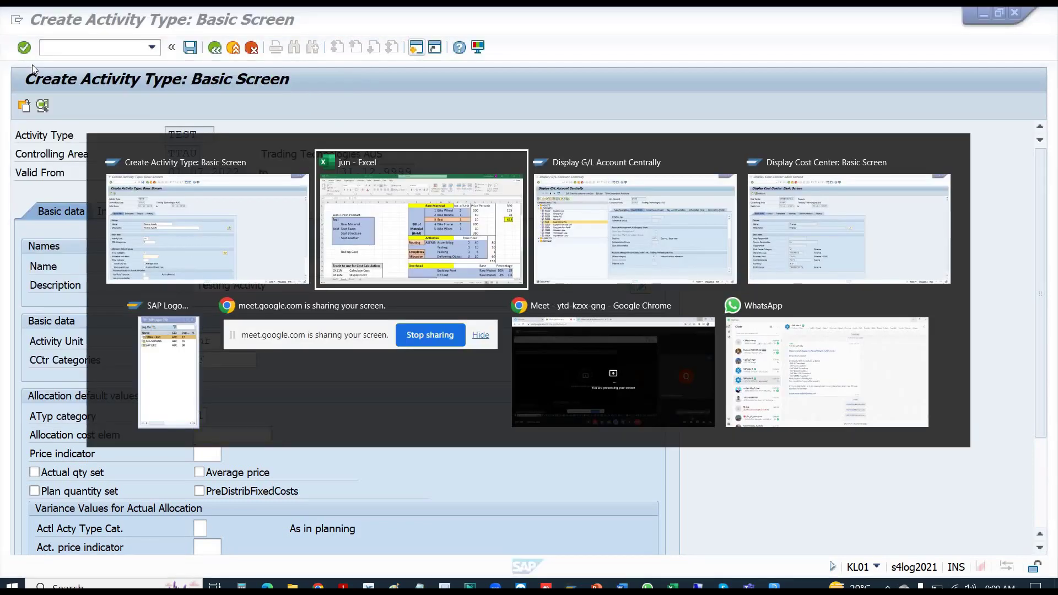
key(alt+Tab)
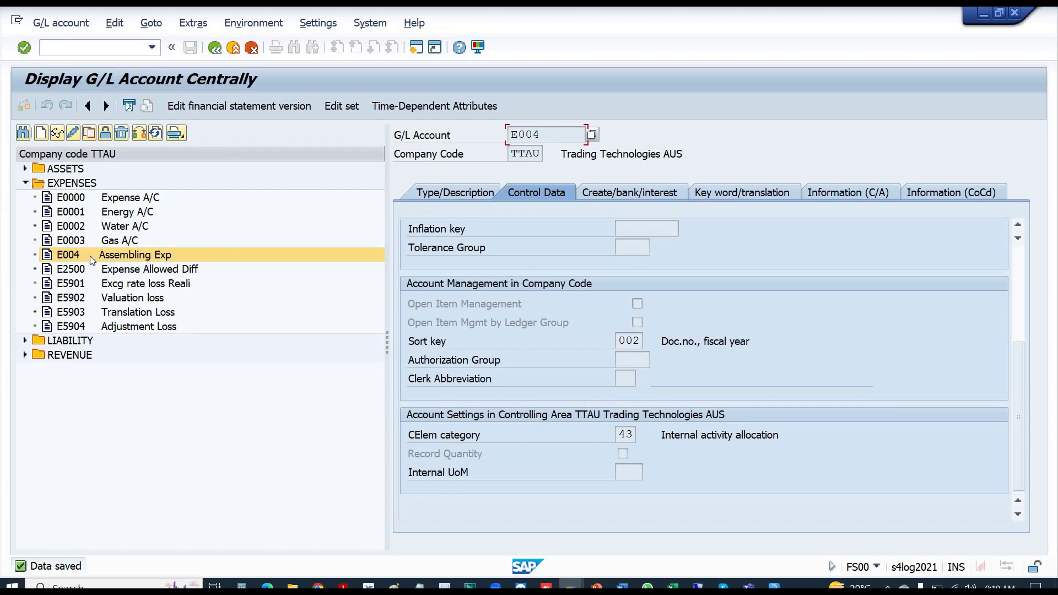
click(41, 138)
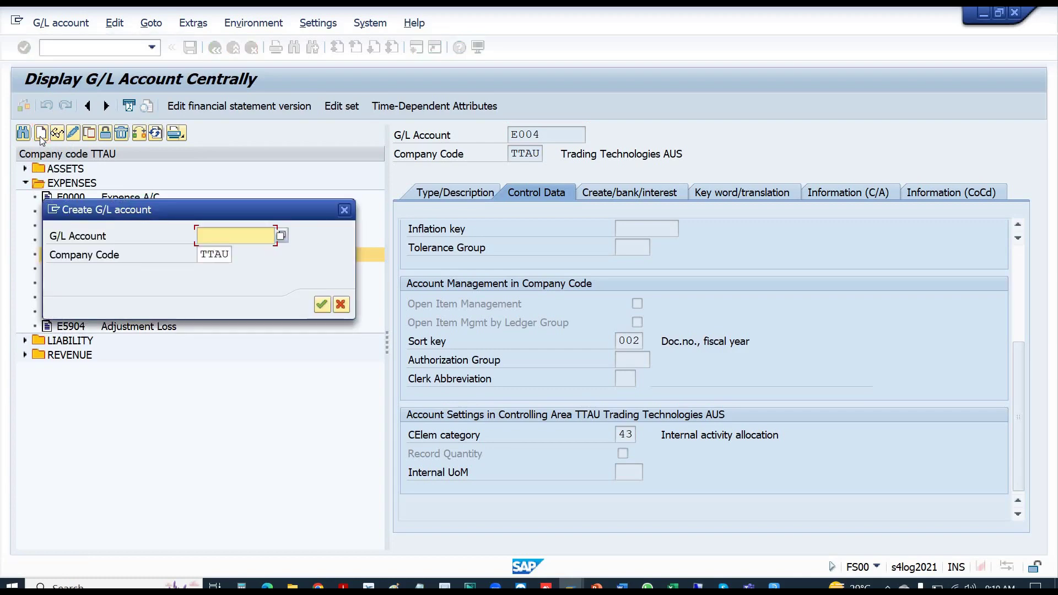
text(e0)
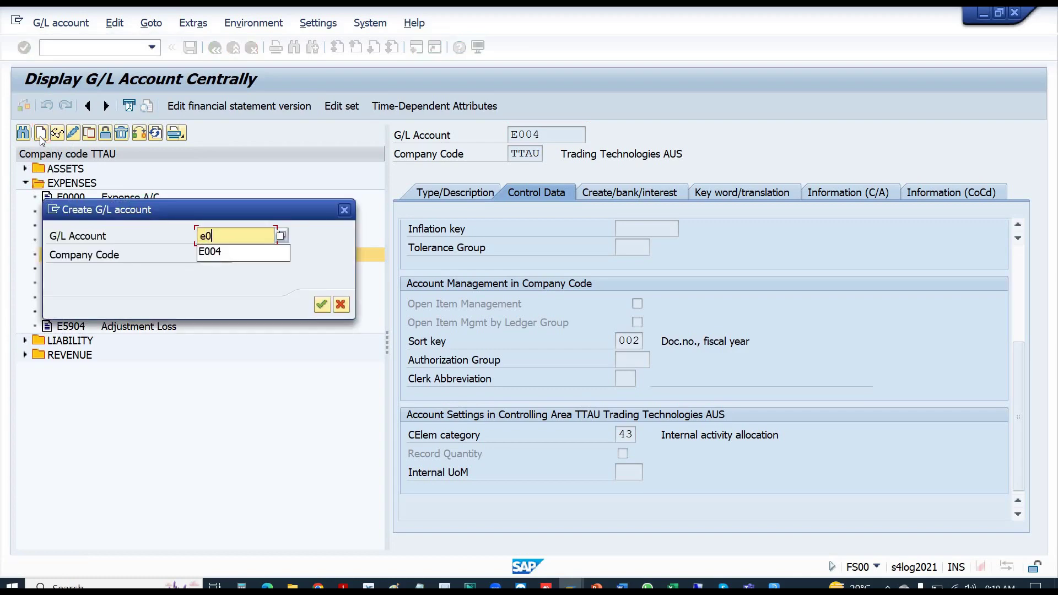
text(05)
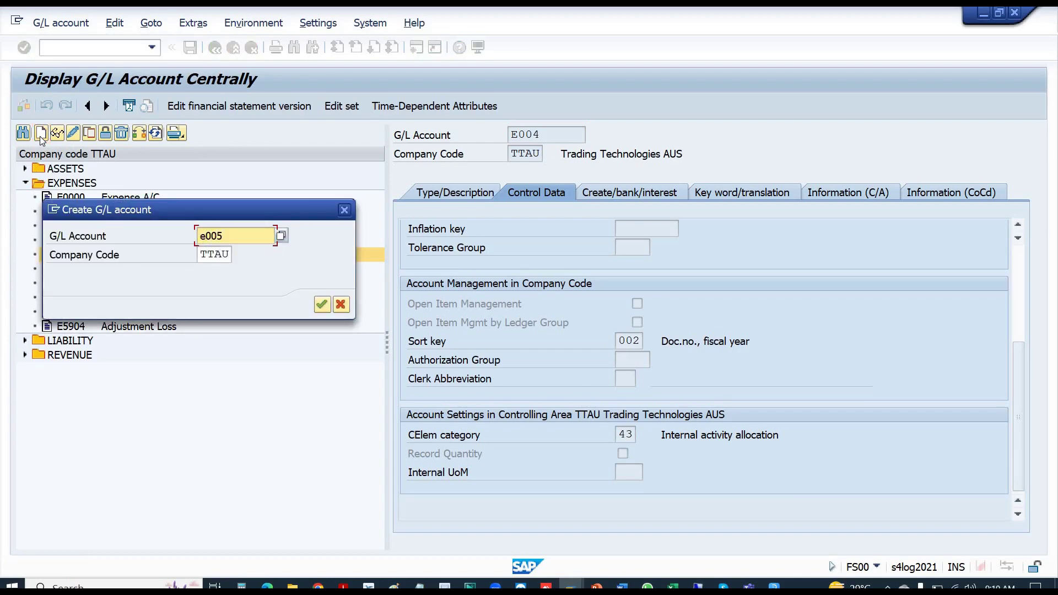
key(BackSpace)
key(BackSpace)
key(BackSpace)
key(BackSpace)
text(E0)
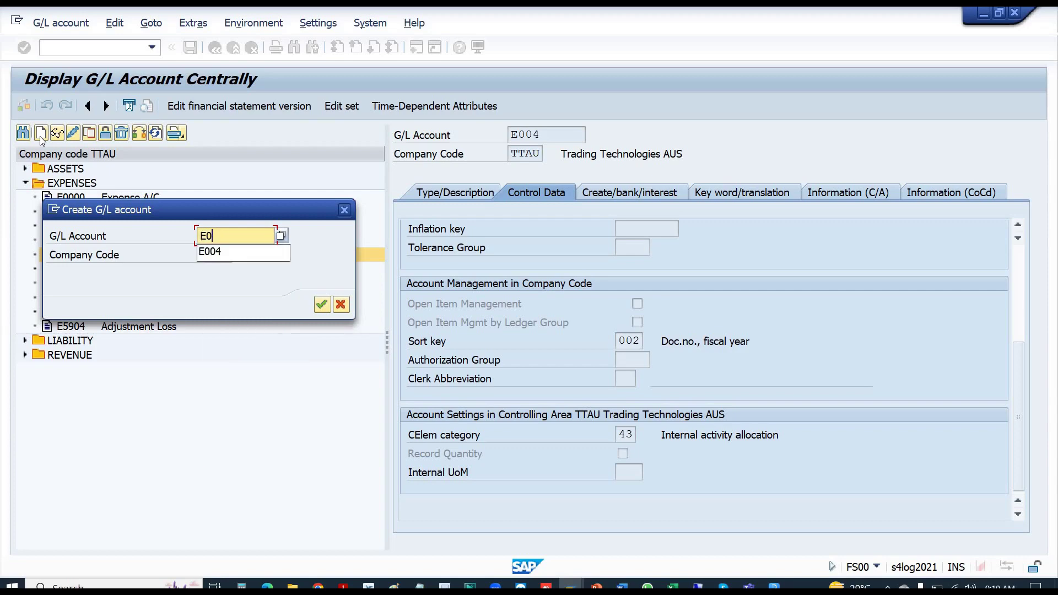
text(005)
key(Return)
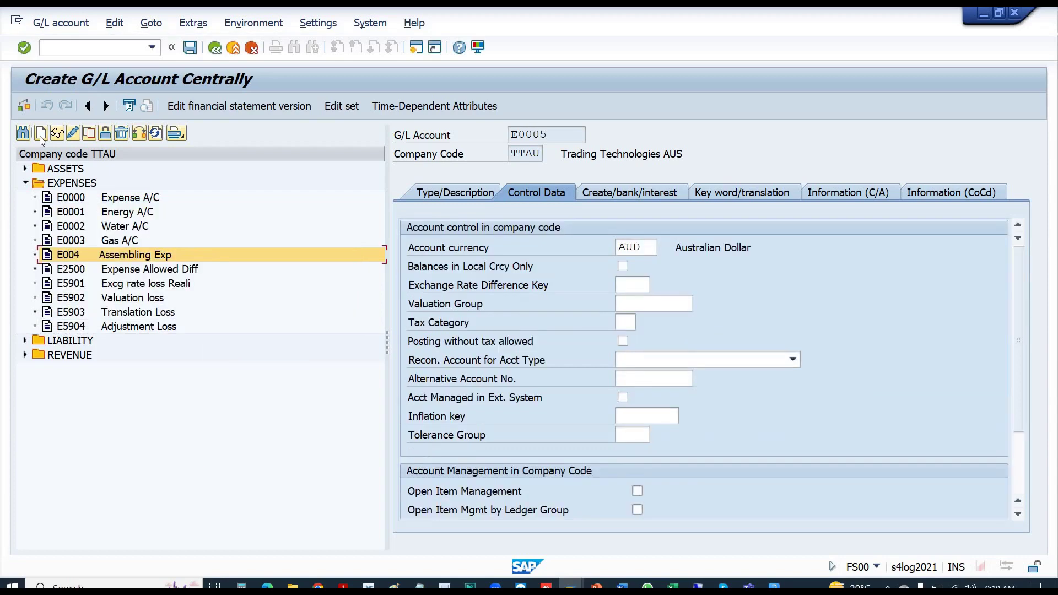
- Set the G/L account type of E0005 to S Secondary Costs and its account group to EXPS EXPENSES
click(437, 194)
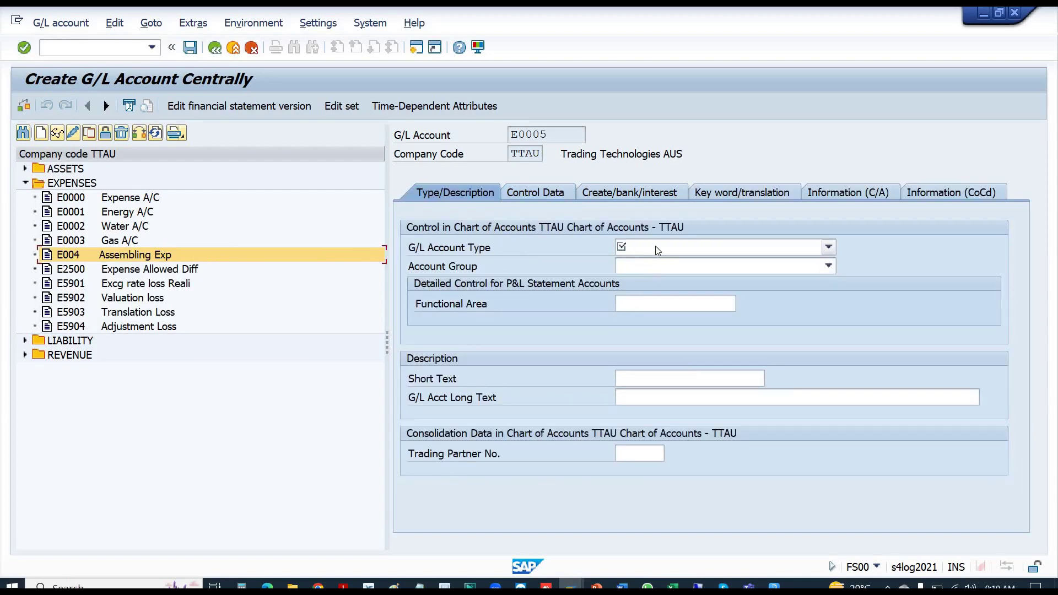
click(657, 250)
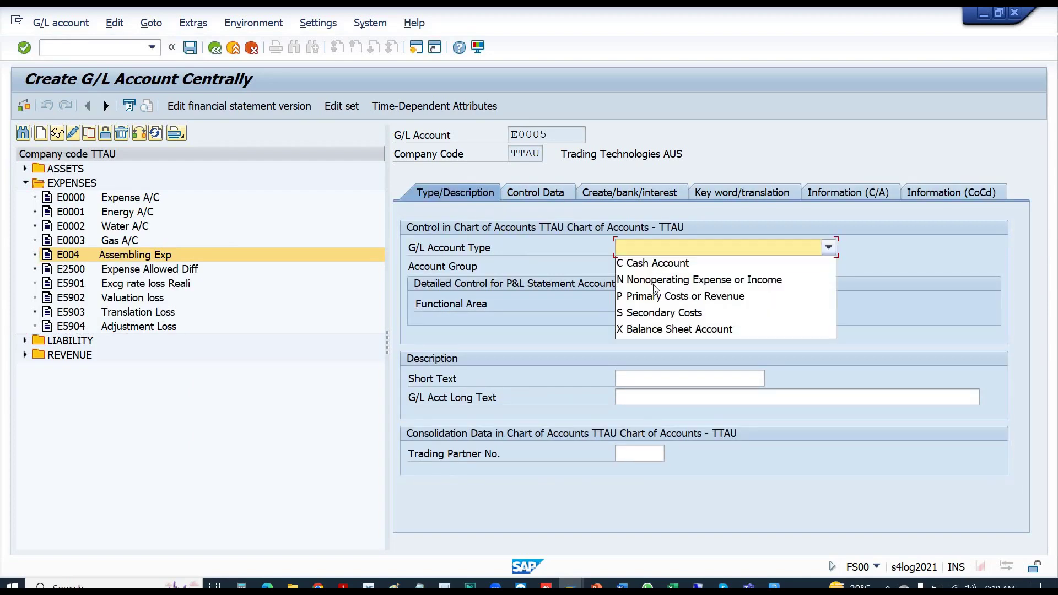
click(652, 314)
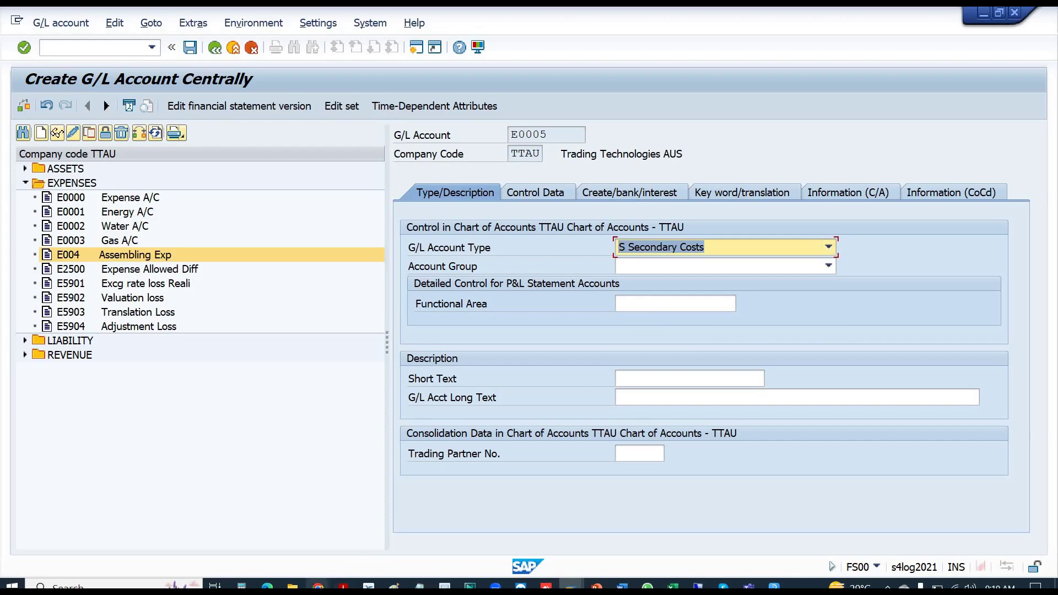
click(647, 270)
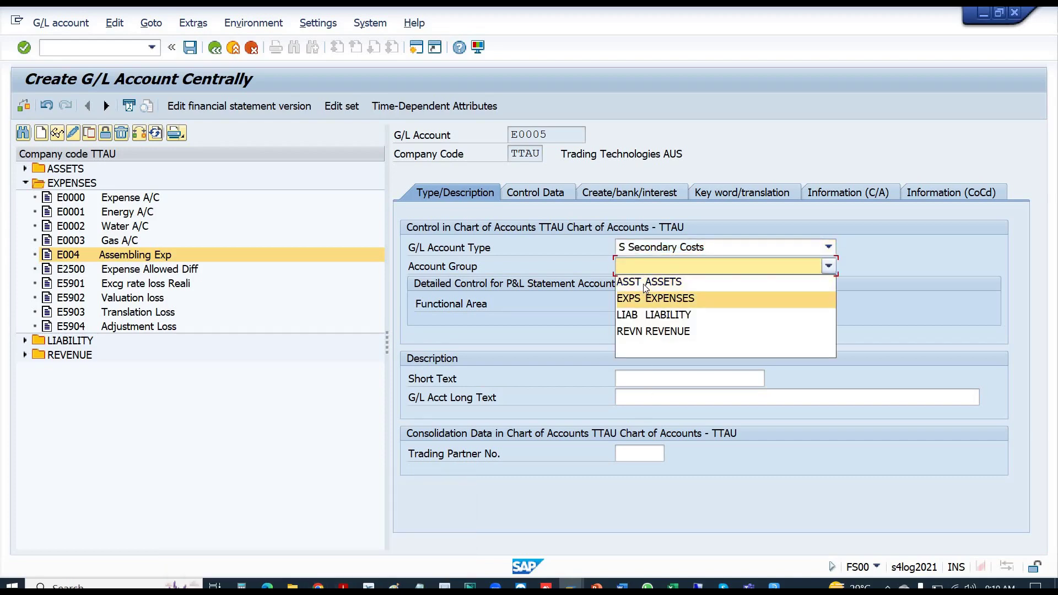
click(645, 284)
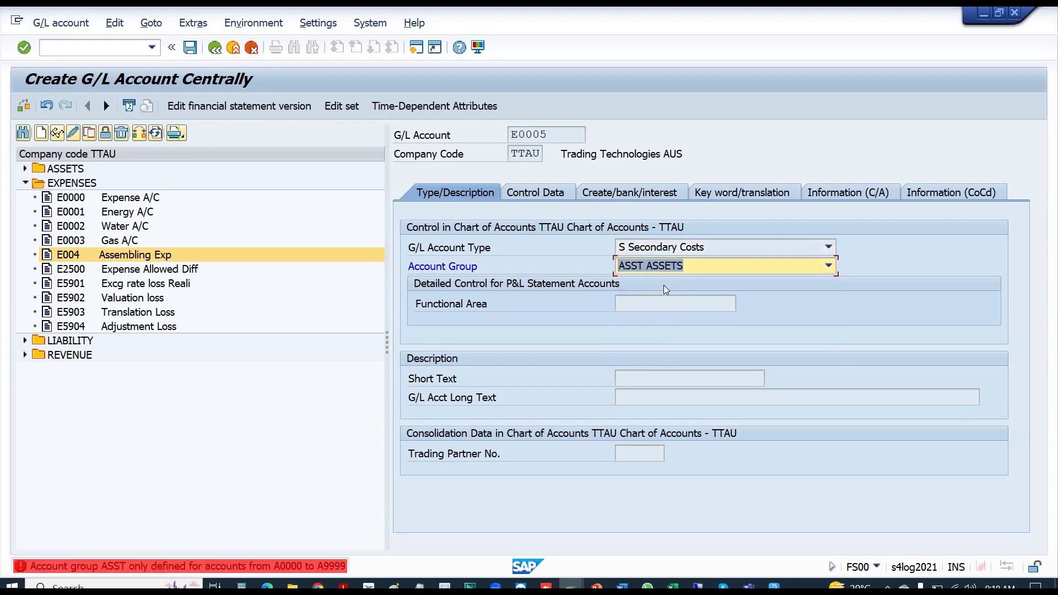
click(649, 266)
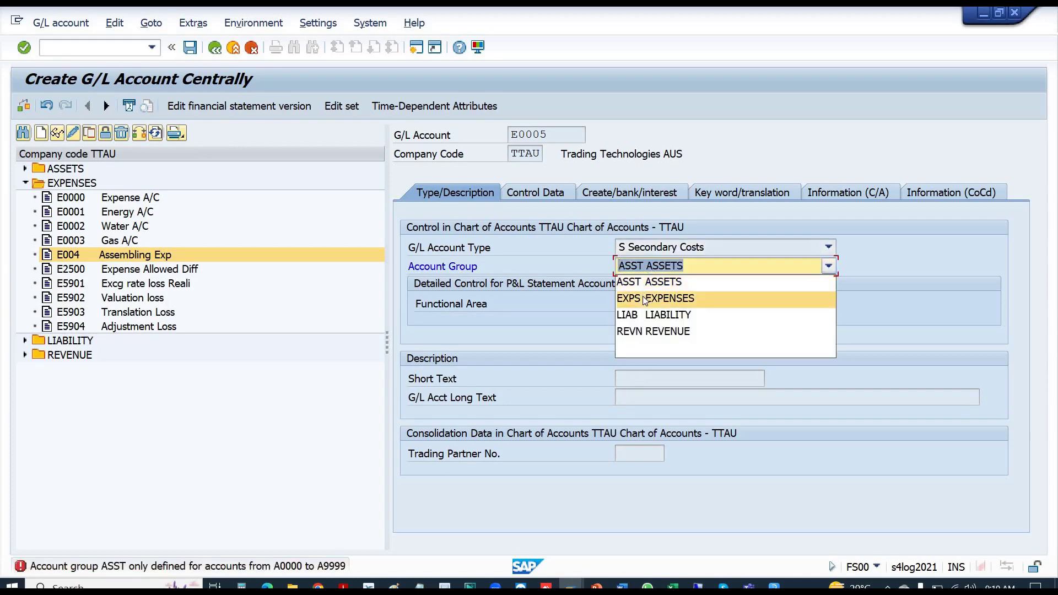
click(645, 299)
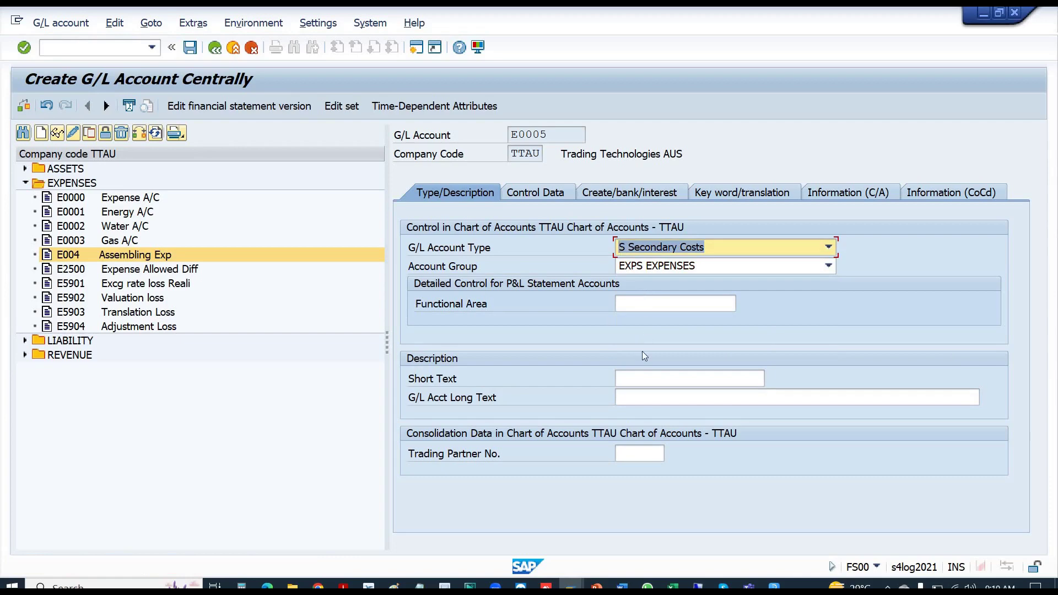
- Enter a short text starting with T for G/L account E0005
click(642, 376)
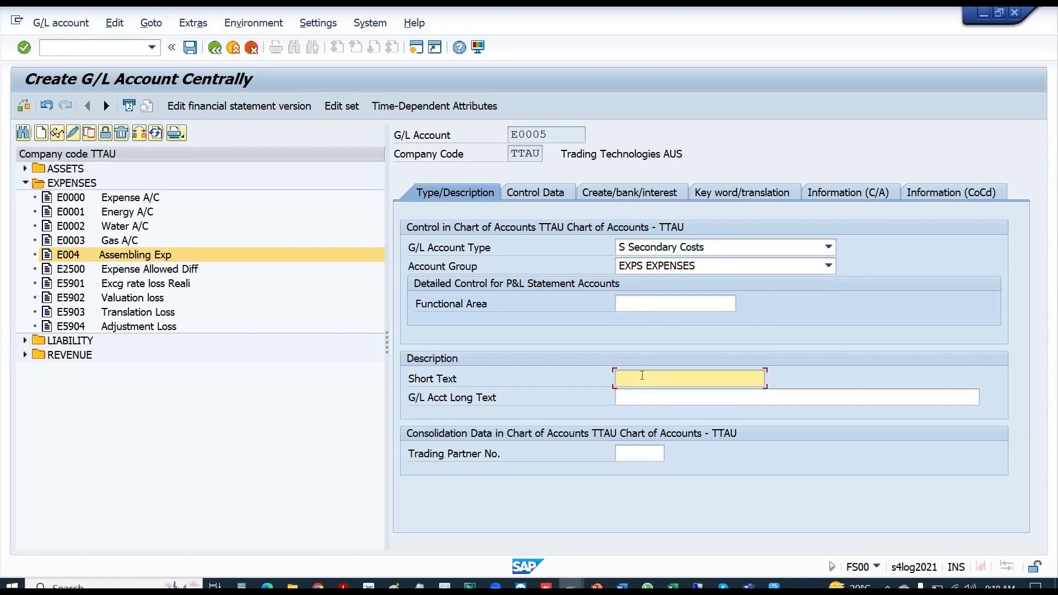
text(T)
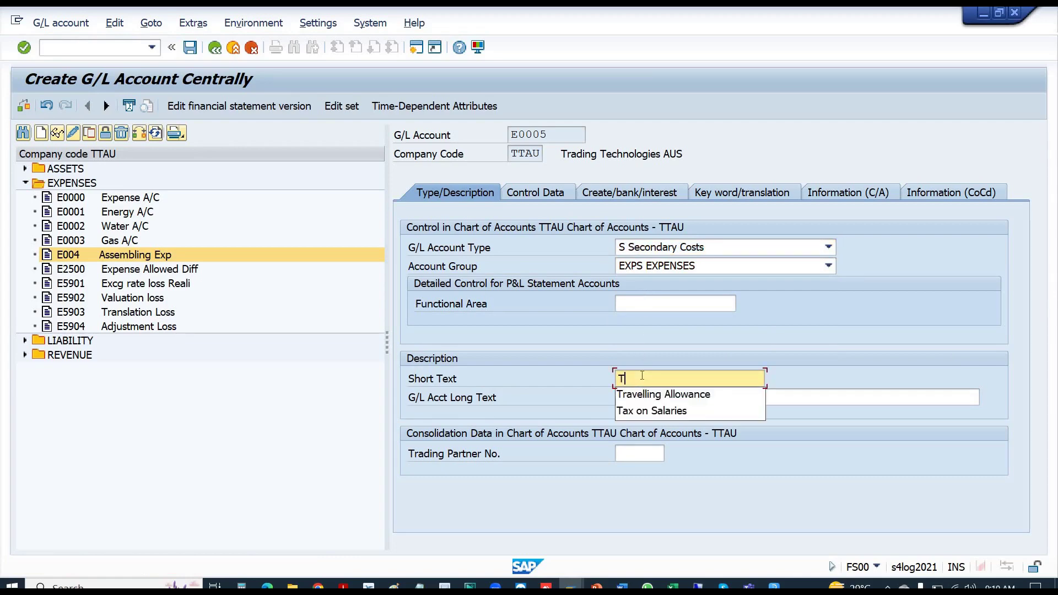
- Enter "Testing Activity" as both the short text and the long text of G/L account E0005
text(esting A)
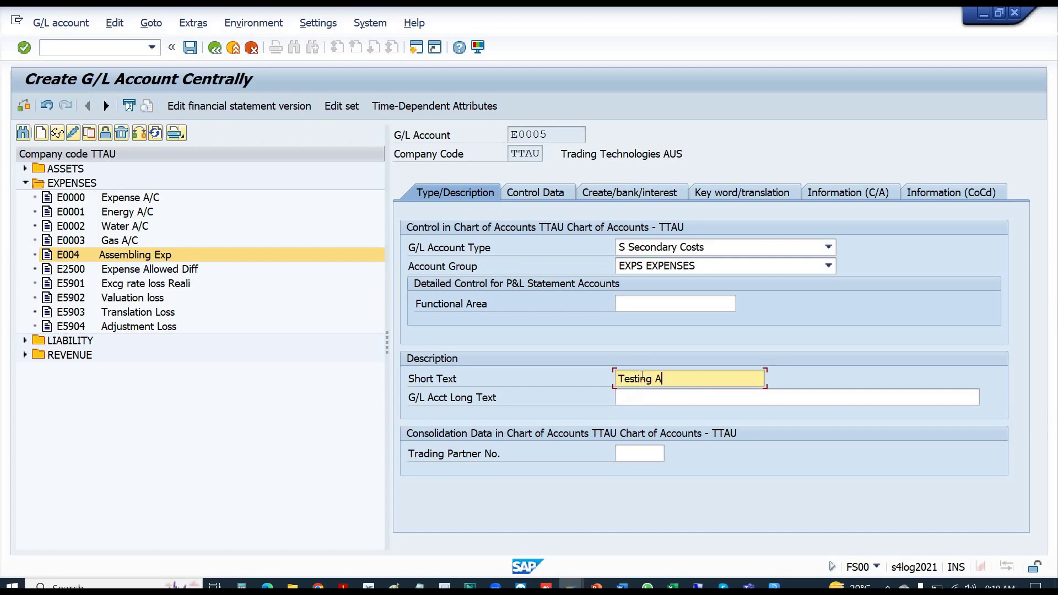
text(ctivity)
key(shift+Home)
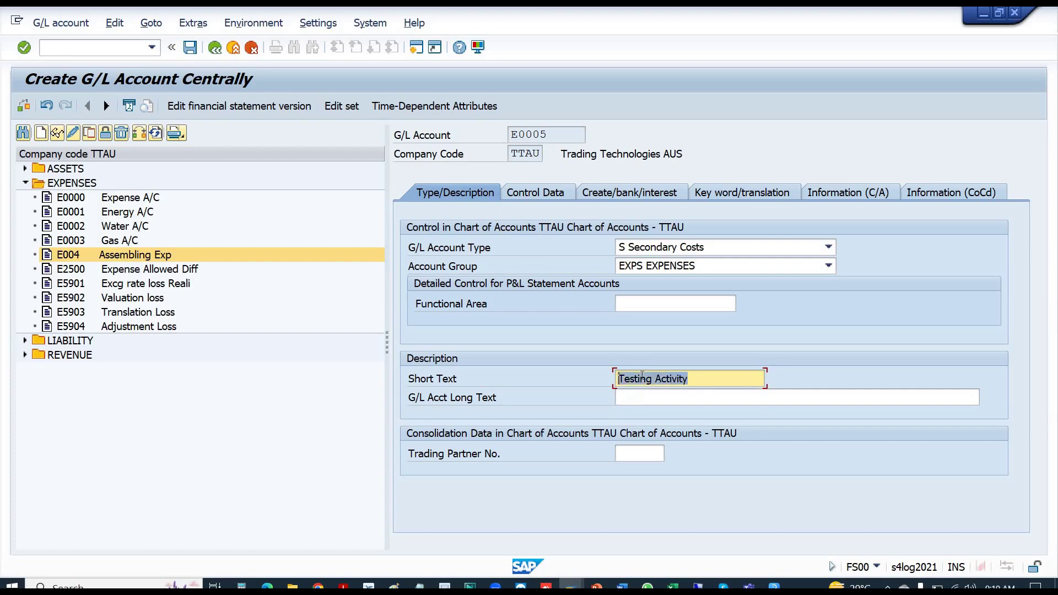
key(ctrl+c)
key(Tab)
key(ctrl+v)
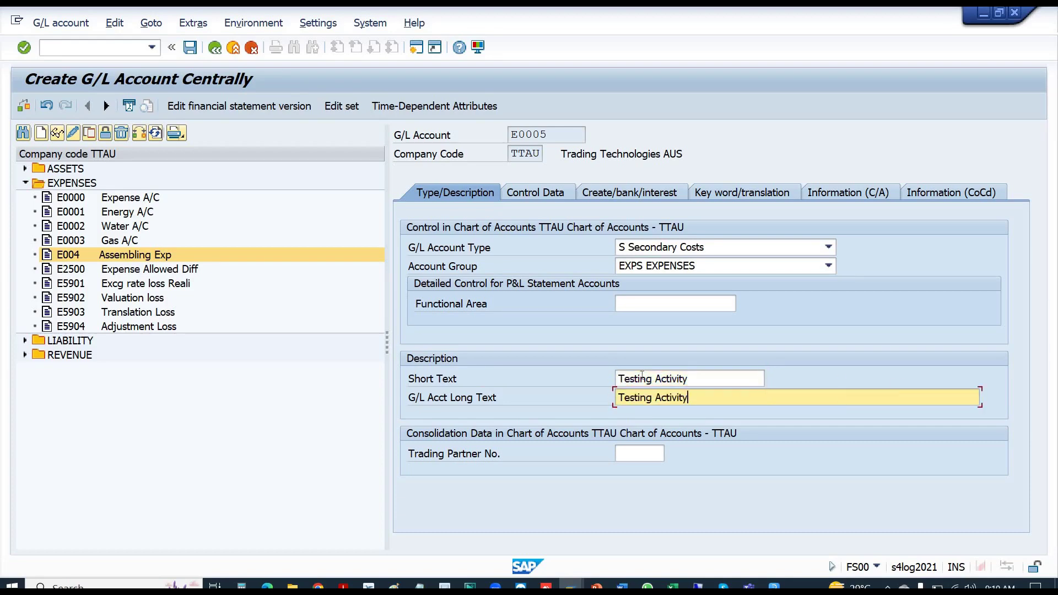
key(Return)
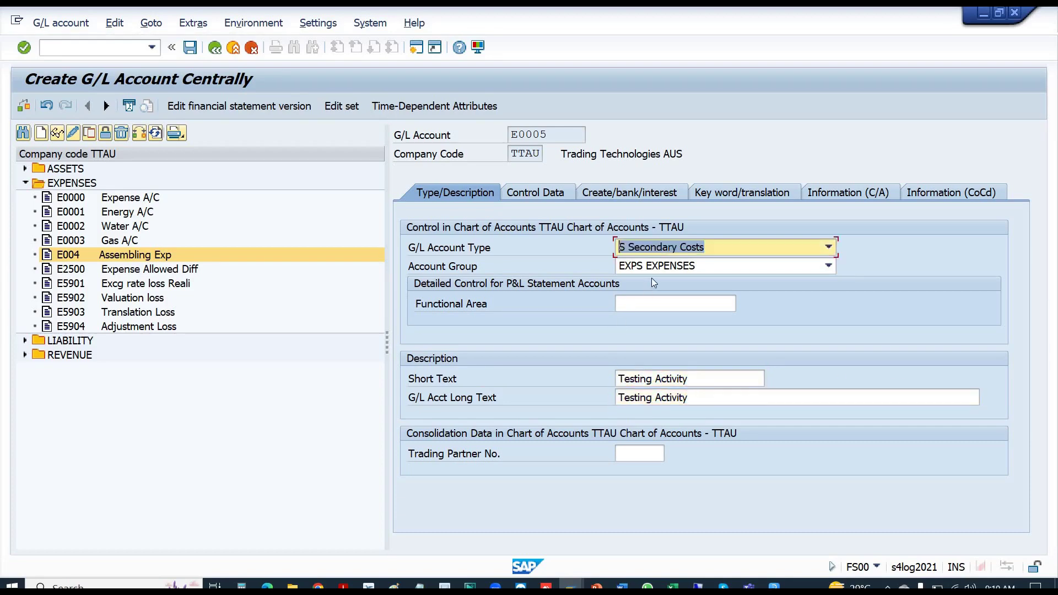
- In the control data of account E0005, set the cost element category to 43 and the sort key to 002
click(524, 194)
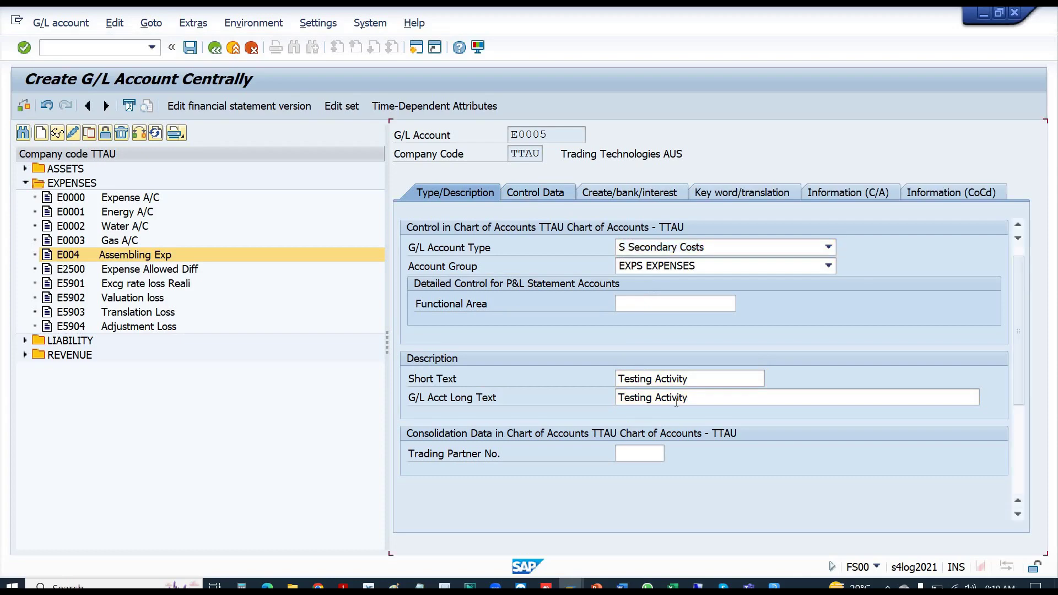
scroll(792, 420, down, 5)
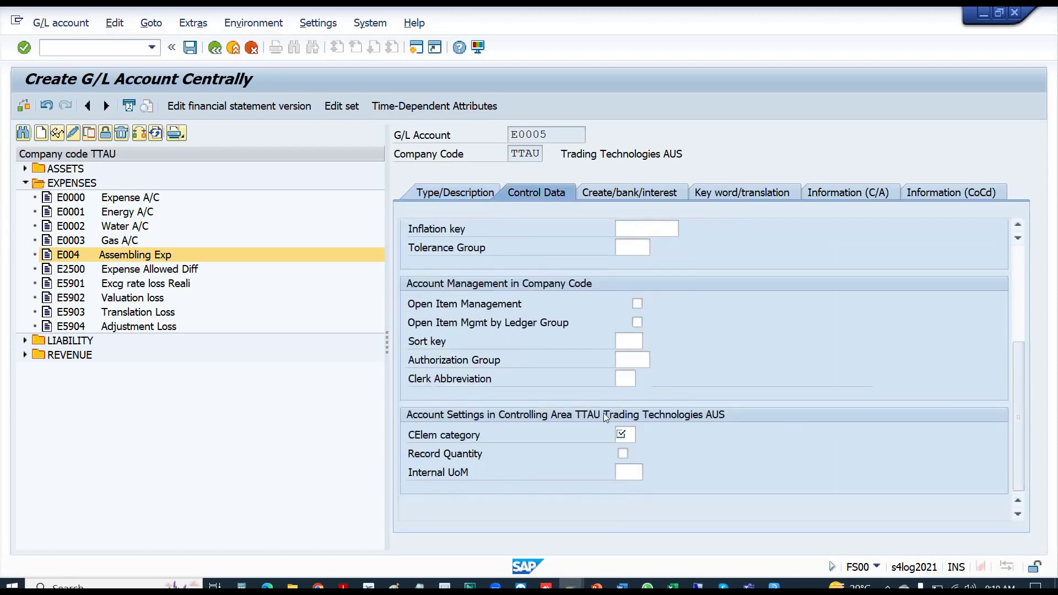
click(628, 436)
click(628, 436)
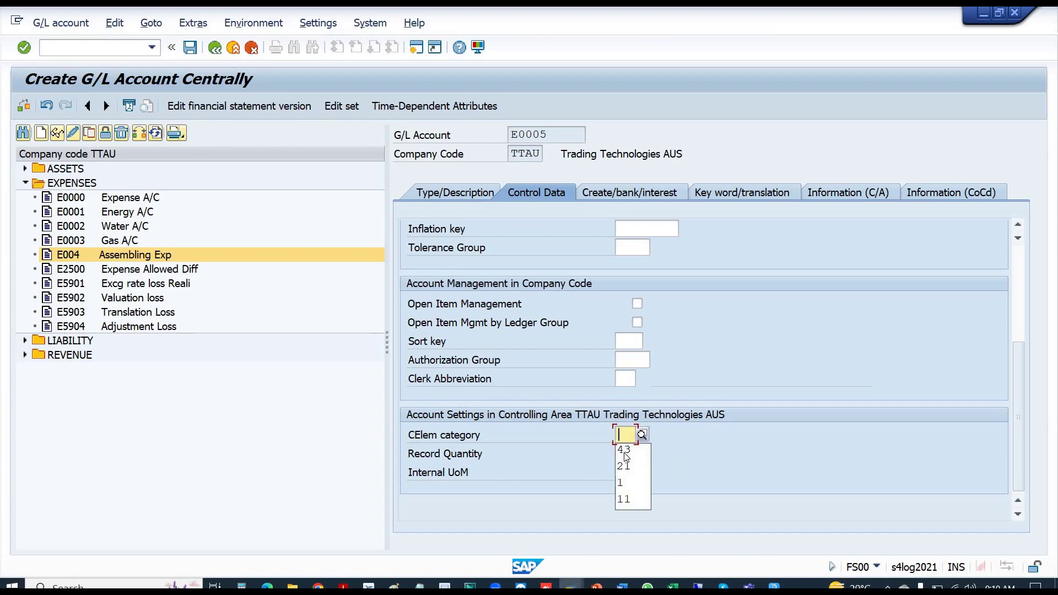
click(625, 451)
click(635, 341)
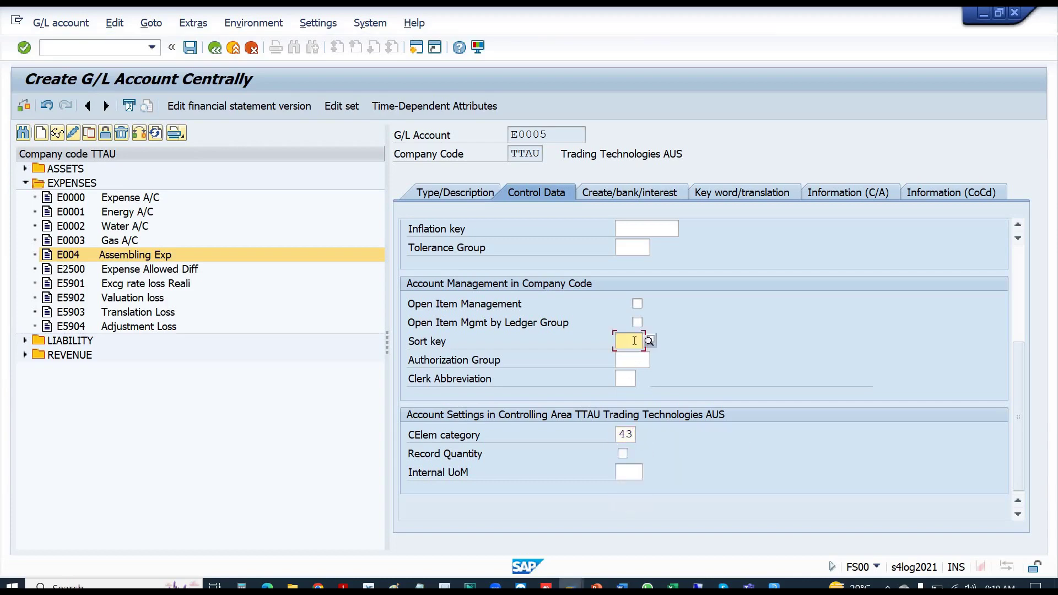
text(002)
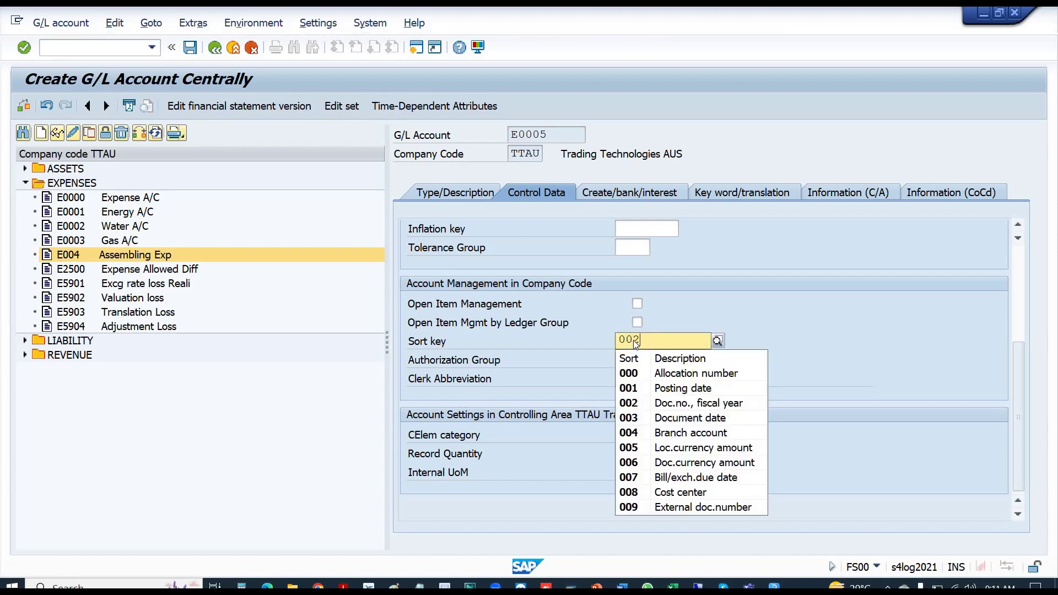
key(Return)
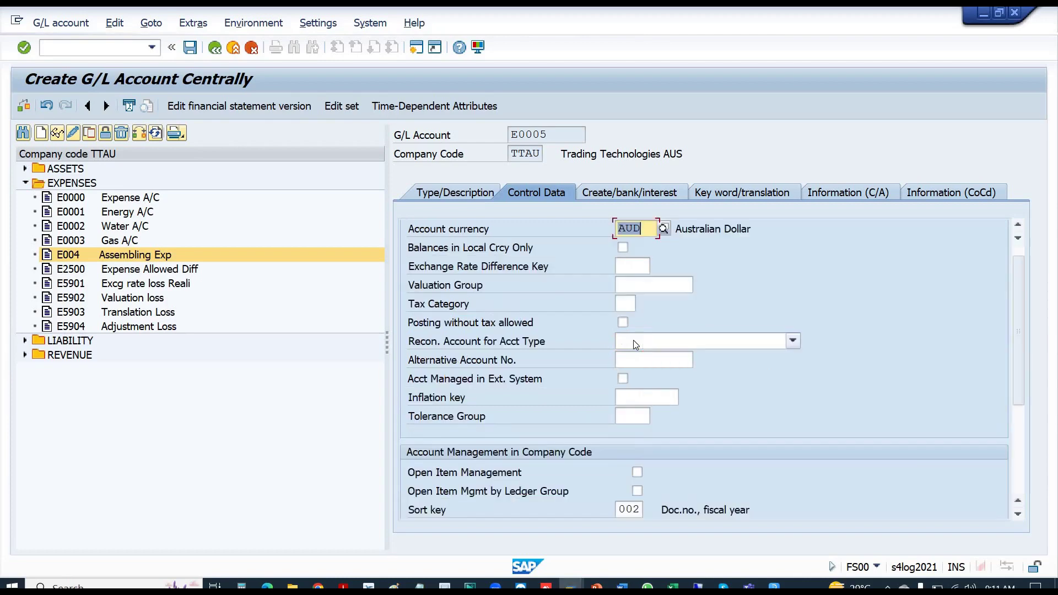
- Assign field status group G001 to account E0005 and save the account
click(612, 197)
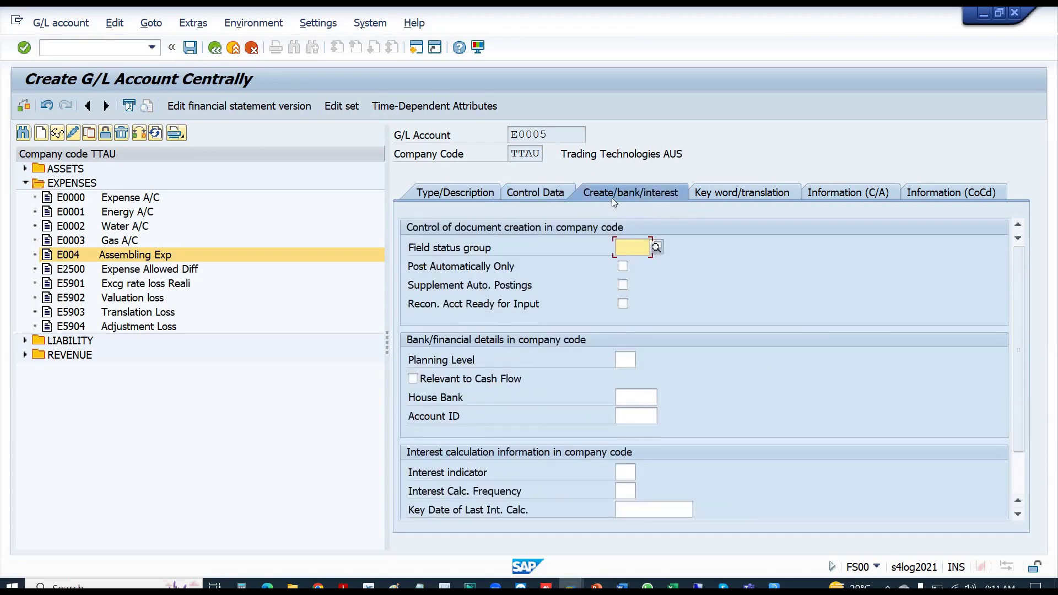
text(g001)
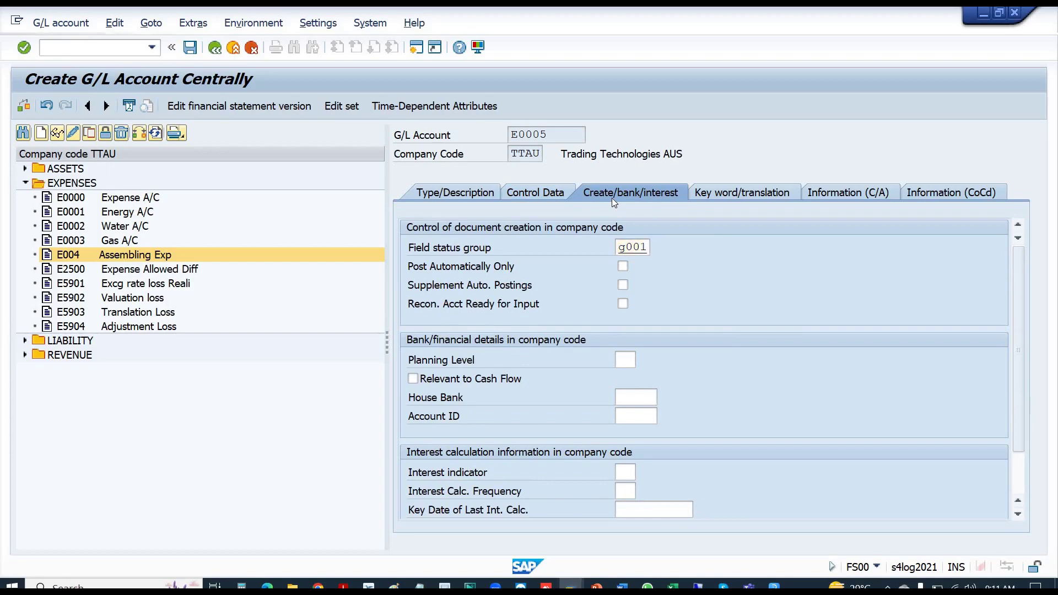
key(Return)
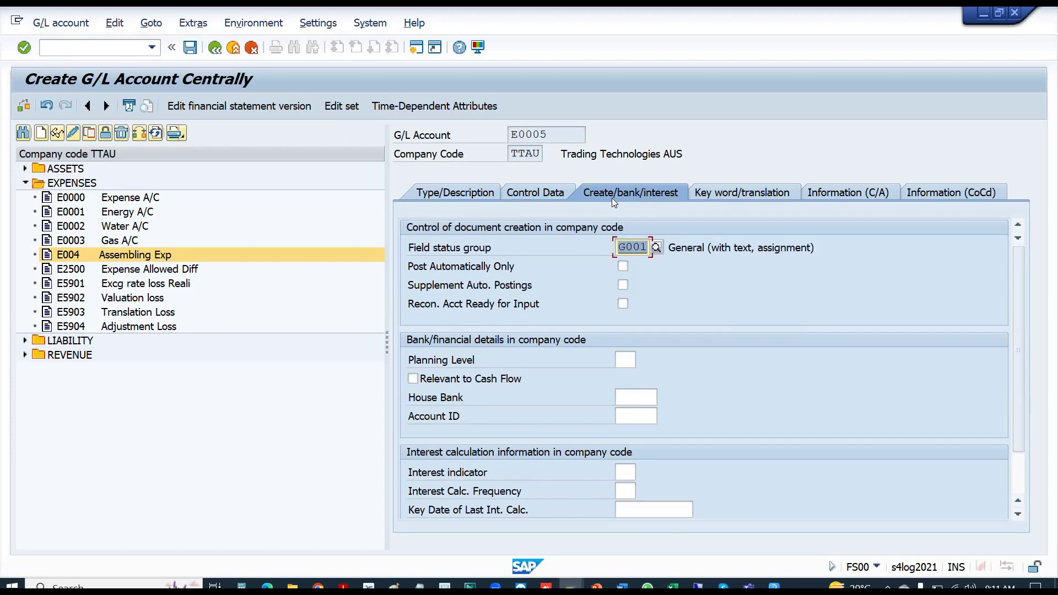
key(ctrl+s)
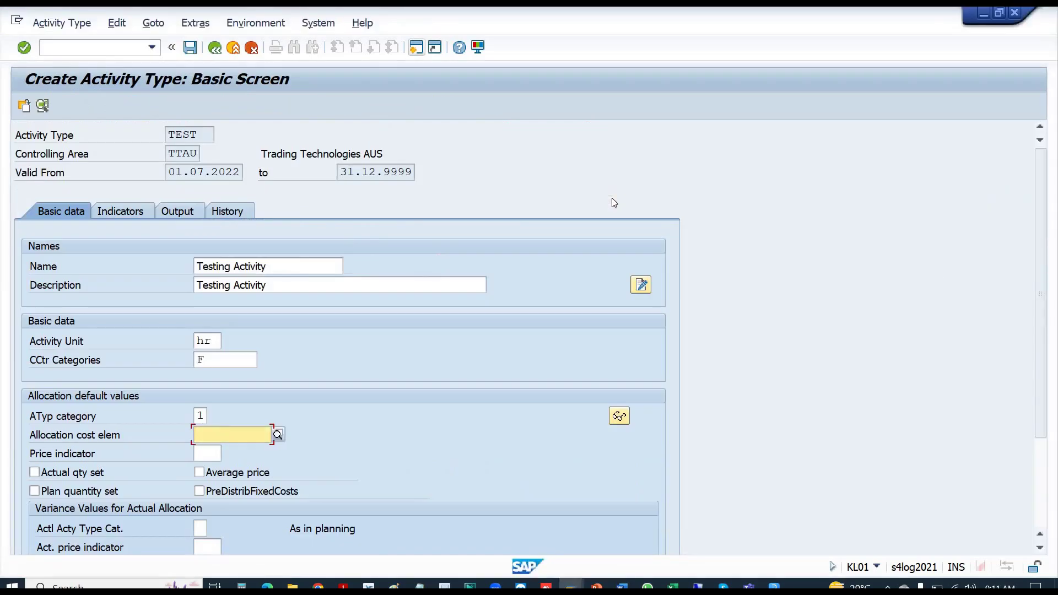
- Choose E0005 Testing Activity as the allocation cost element of activity type TEST and save the activity type
click(276, 437)
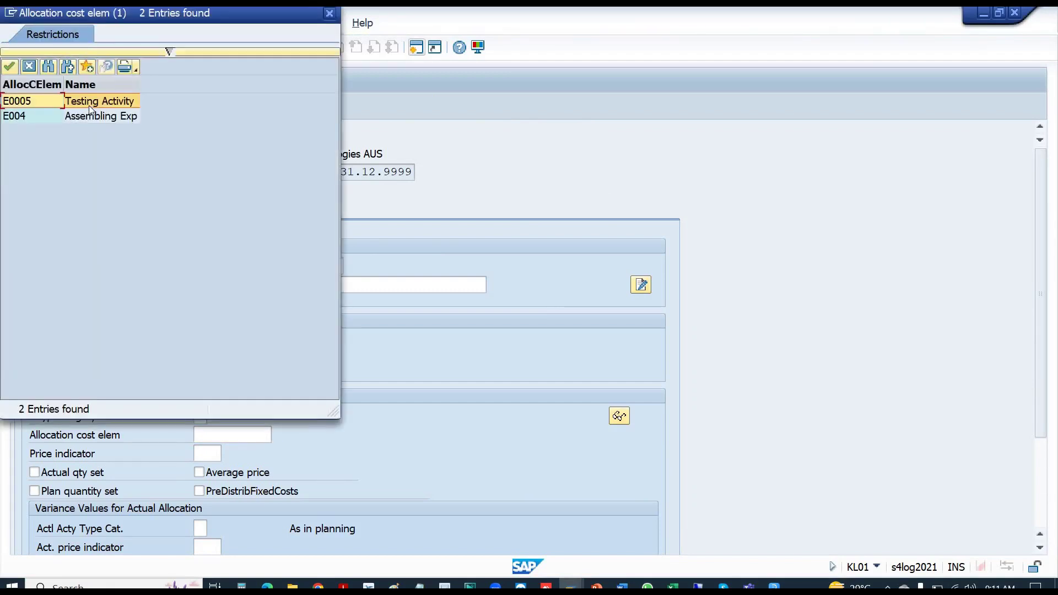
double_click(88, 109)
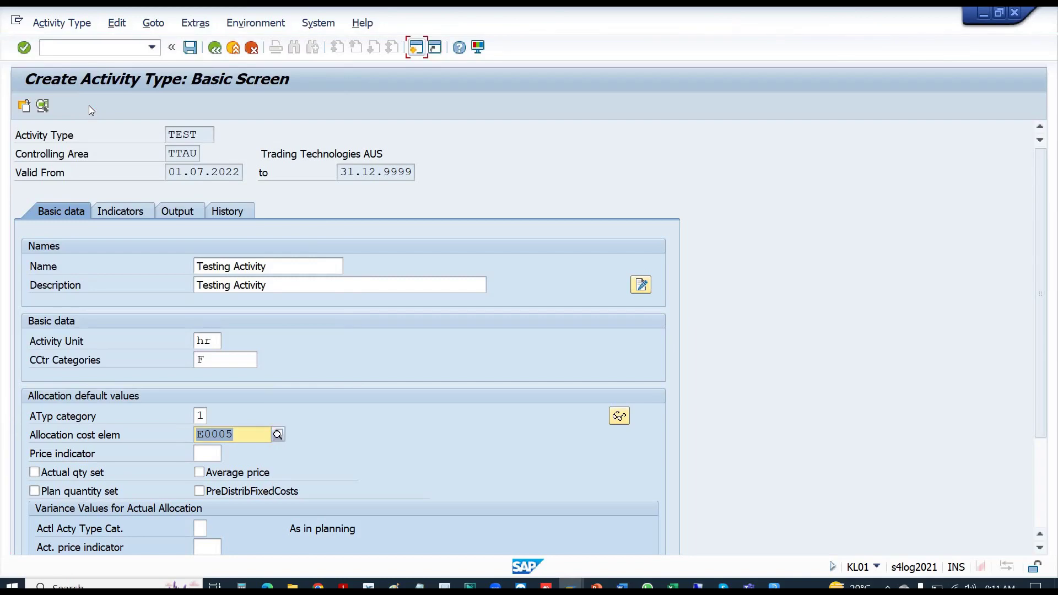
key(ctrl+s)
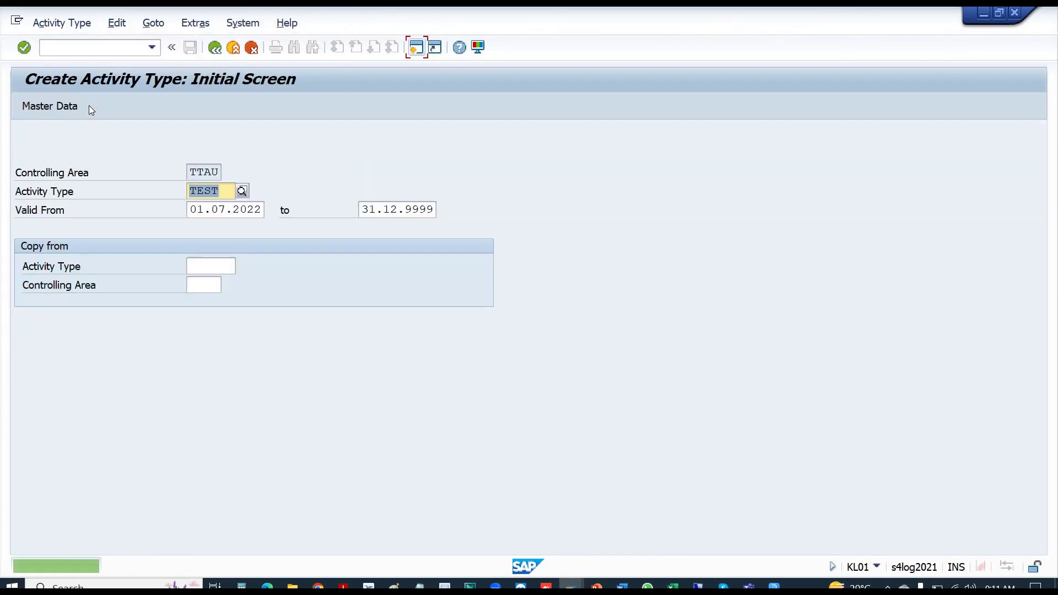
- Switch to the jun workbook in Excel and enter the code TEST beside the Testing activity in cell L15
key(Right)
key(alt+Tab)
key(alt+Tab)
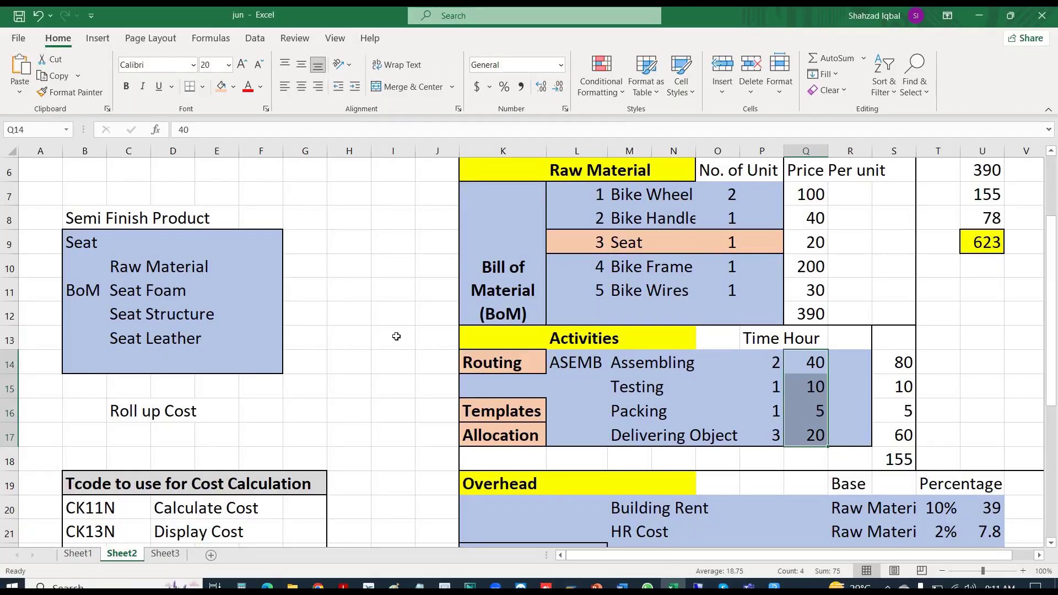
click(584, 387)
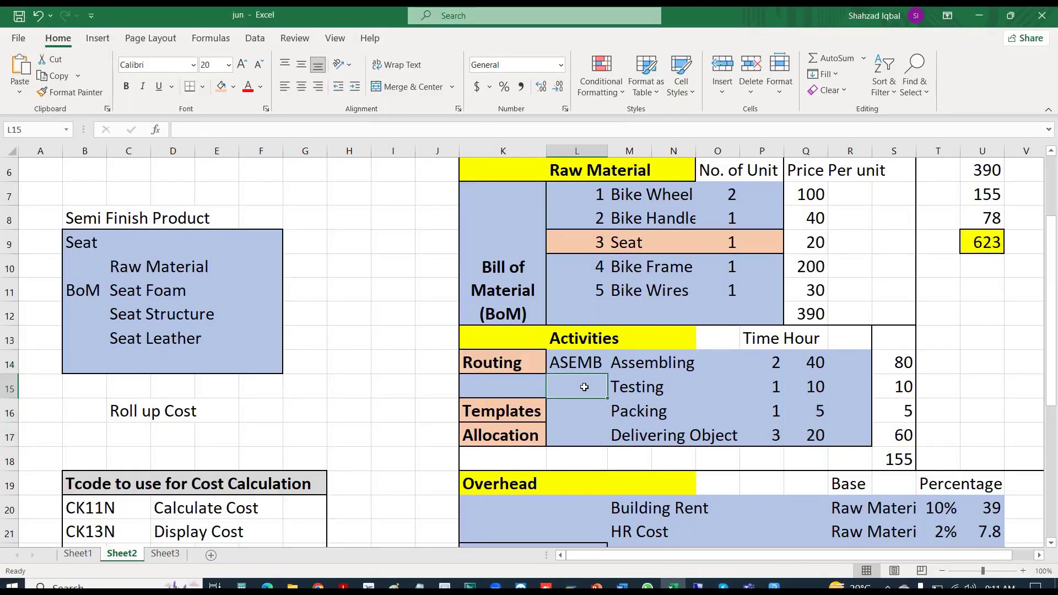
text(TEST)
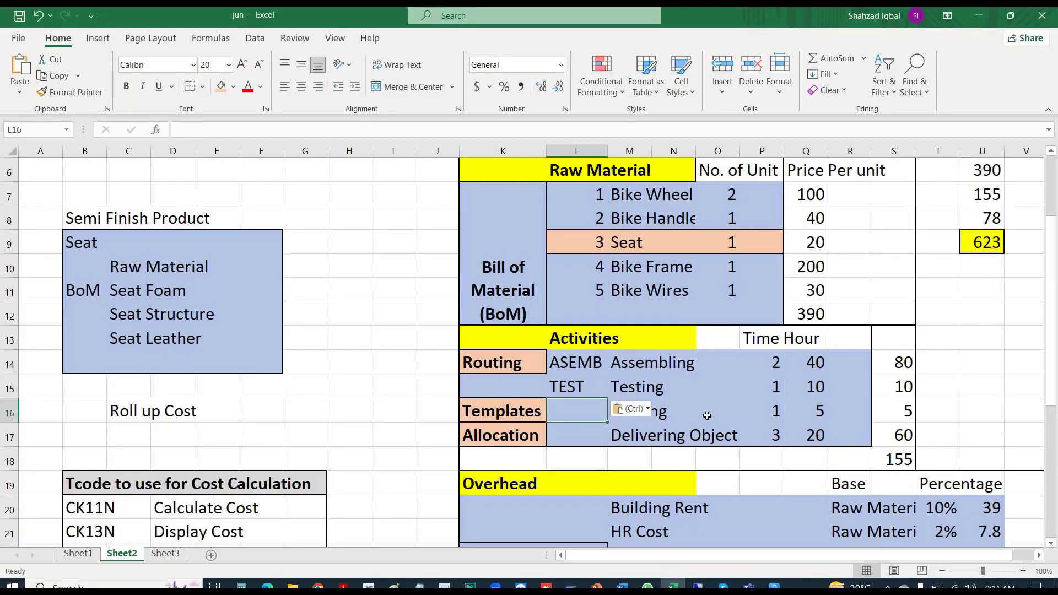
click(705, 414)
click(652, 436)
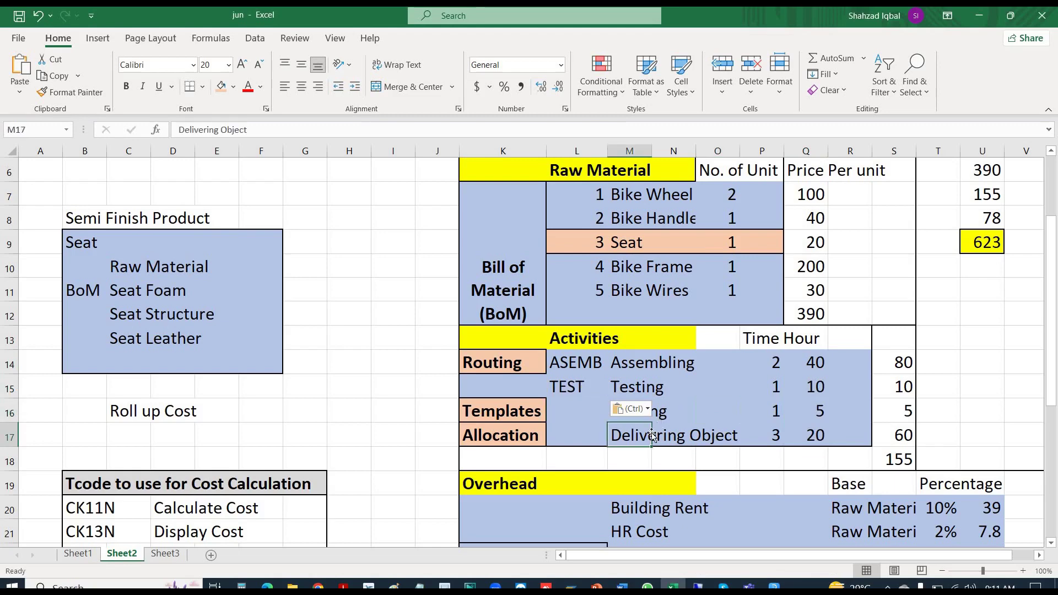
key(Up)
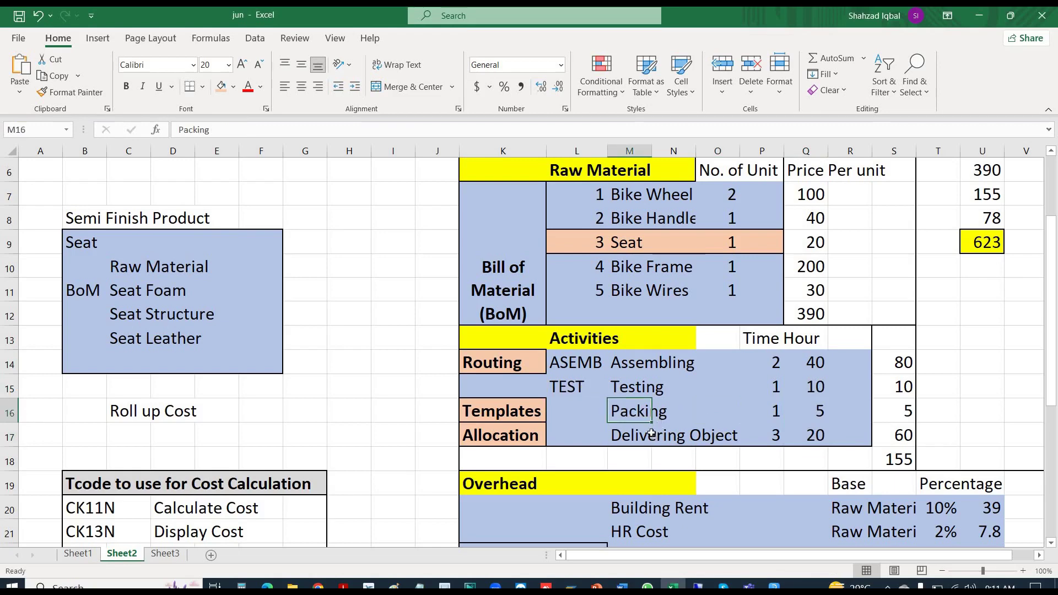
click(652, 436)
- Switch back to SAP and start creating activity type PACKIN in controlling area TTAU
key(alt+Tab)
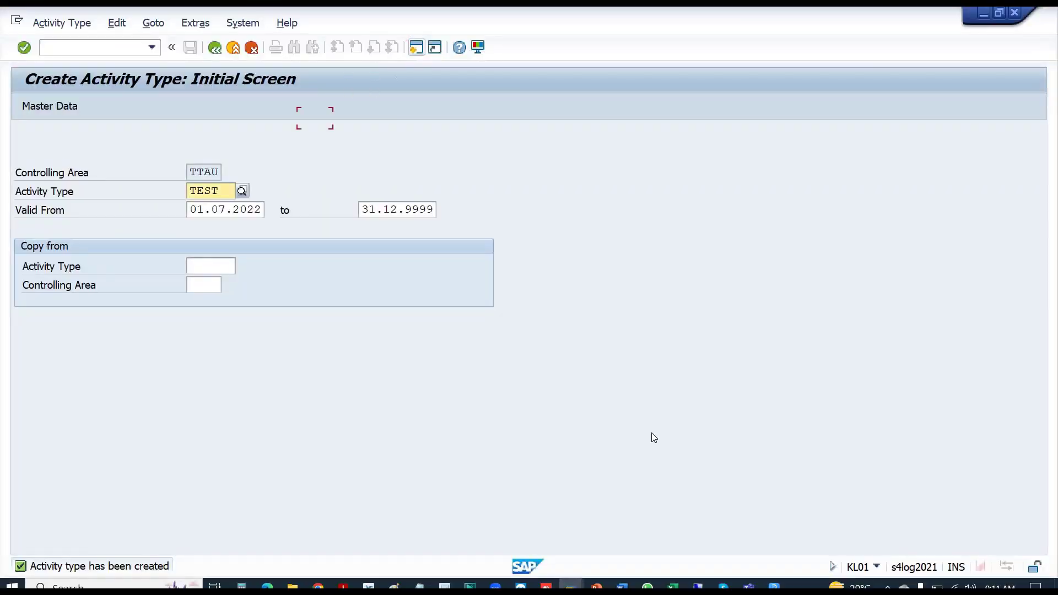
key(BackSpace)
key(BackSpace)
key(BackSpace)
key(BackSpace)
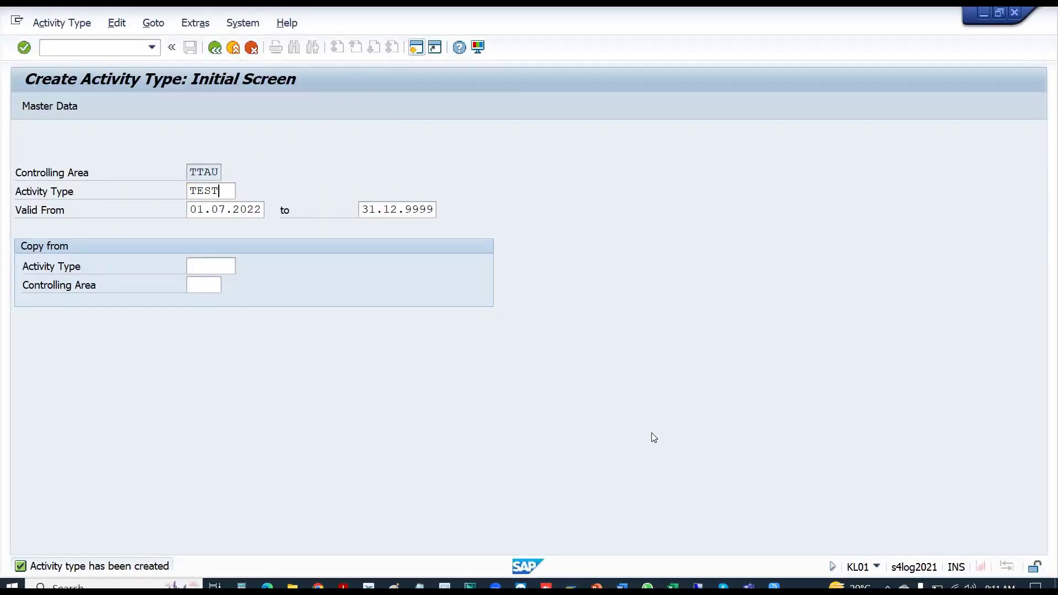
text(packi)
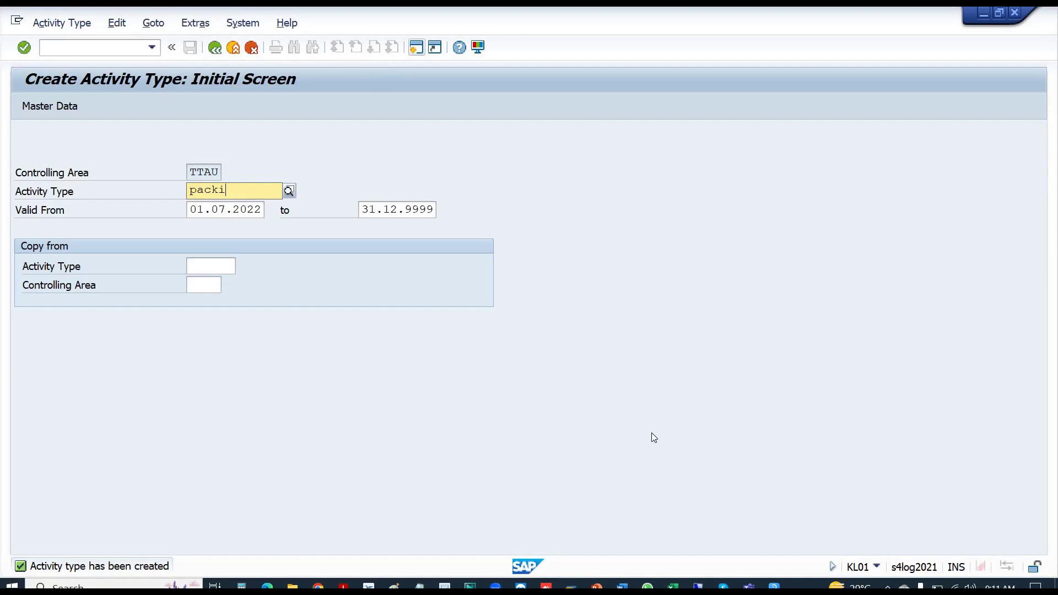
key(BackSpace)
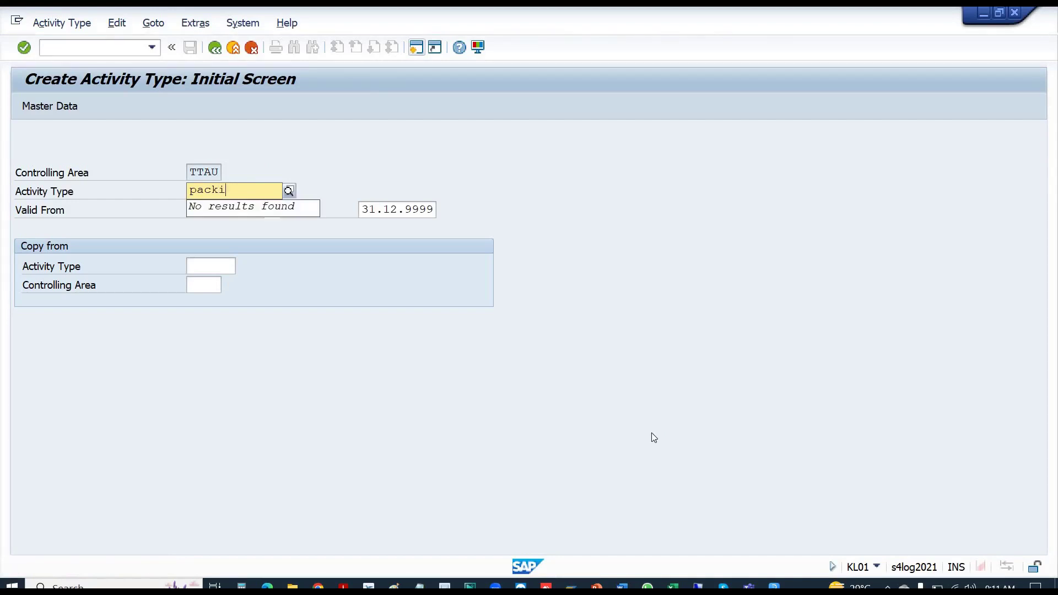
text(ng)
key(Return)
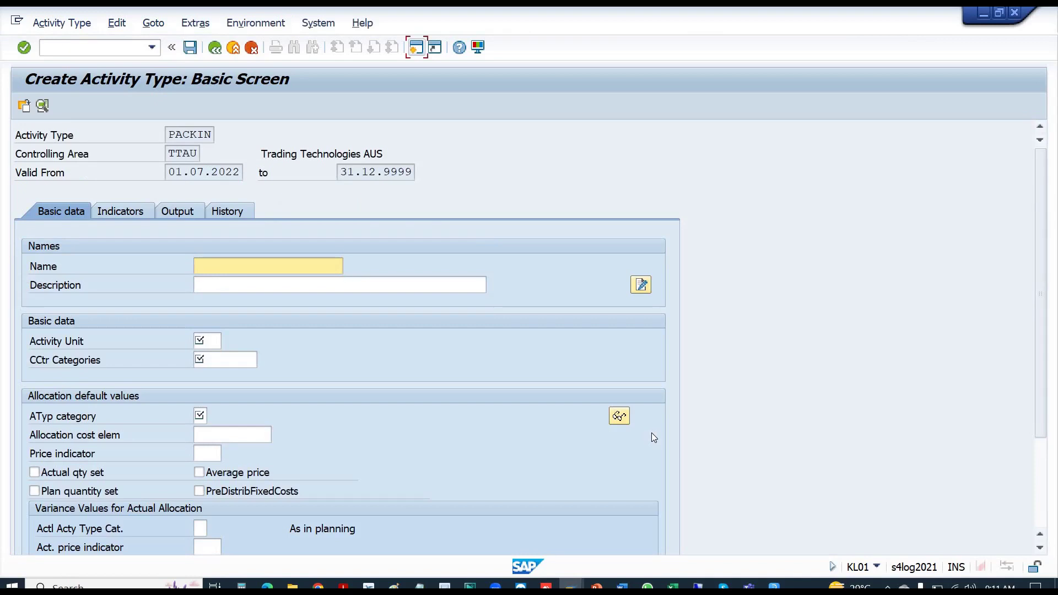
- Enter "Packing Activity" as both the name and the description of activity type PACKIN
text(Packing Activity)
key(shift+Home)
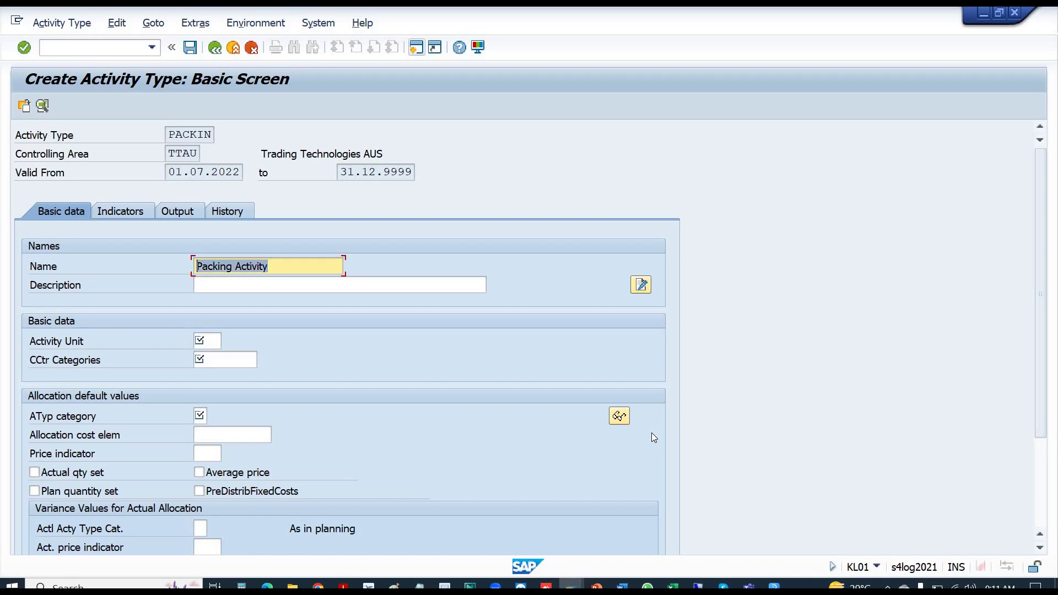
key(ctrl+c)
key(Tab)
key(ctrl+v)
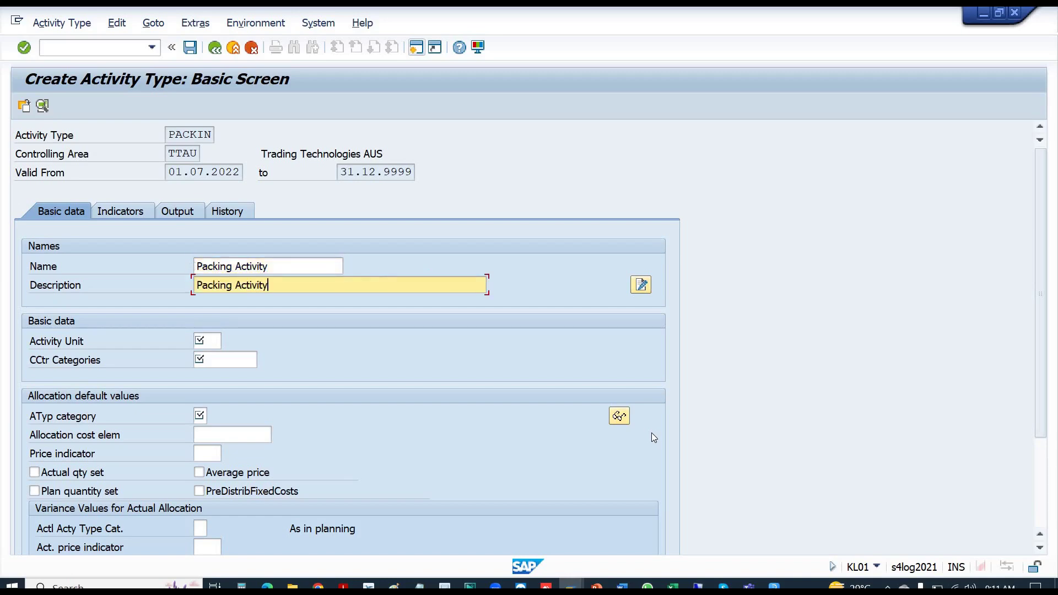
- Set the packing activity's unit to hr, its cost center category to f and its activity type category to 1
key(Tab)
key(Tab)
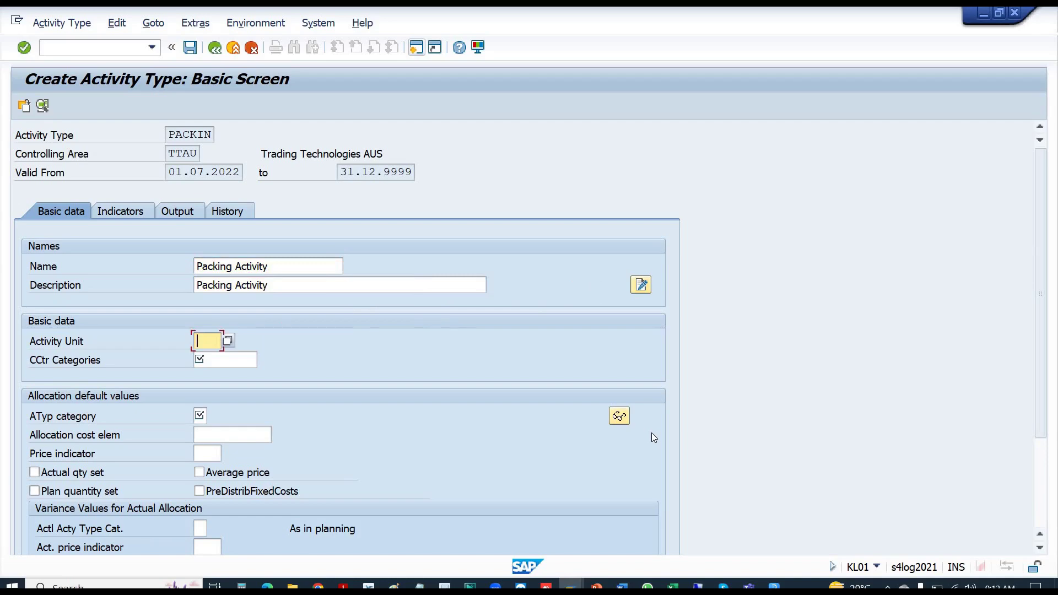
text(hr)
key(Tab)
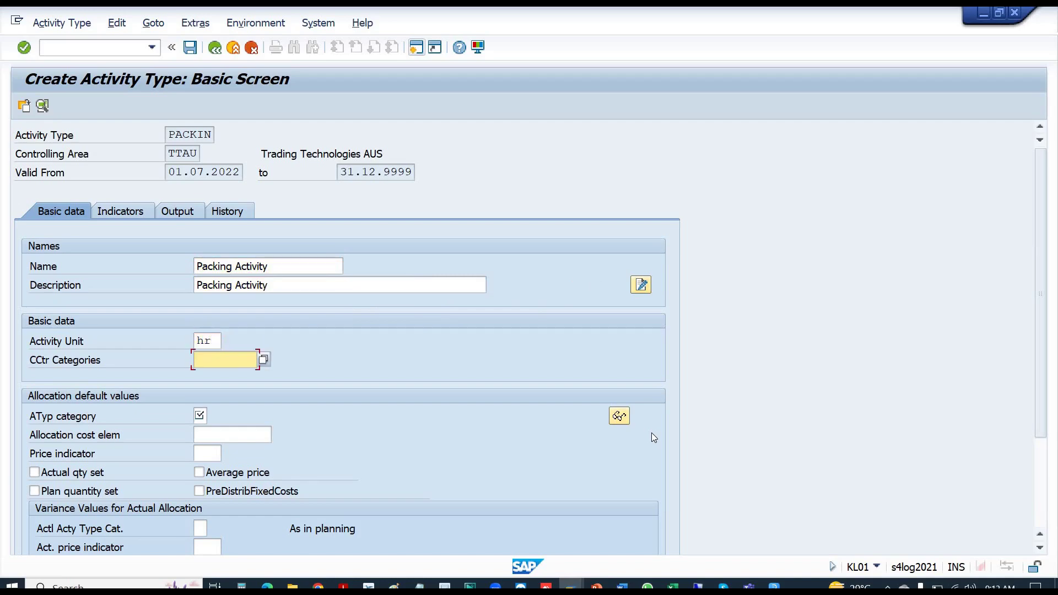
text(f)
key(Tab)
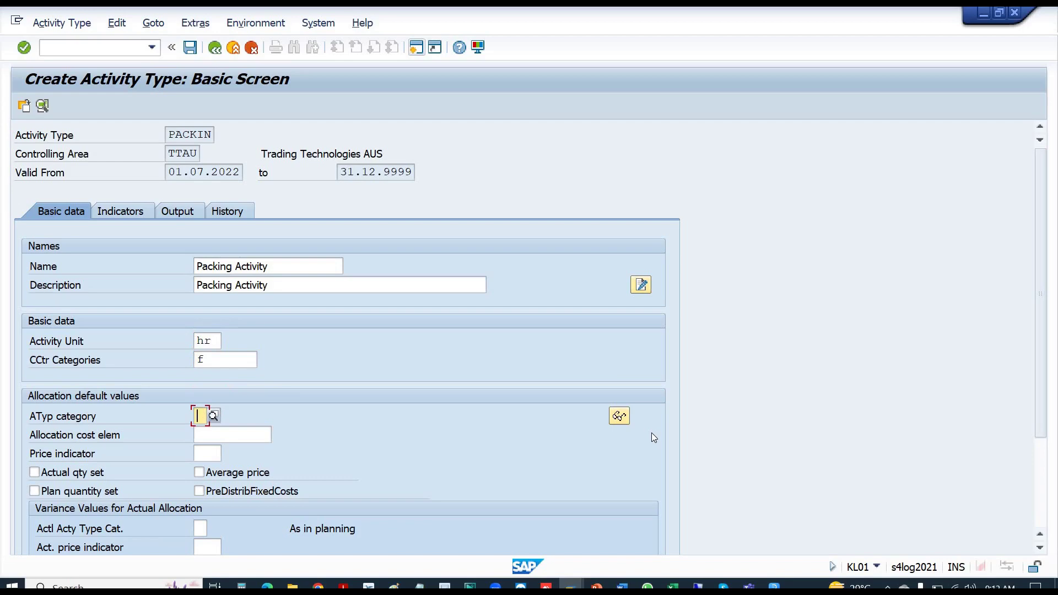
text(1)
key(Tab)
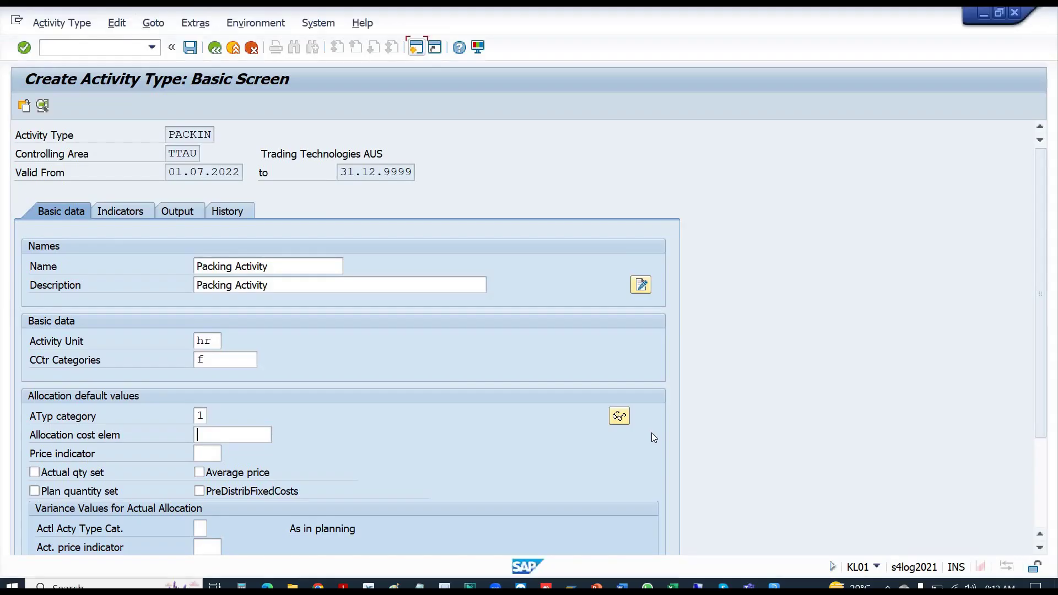
- Switch to the G/L account session and start creating G/L account E0006 in company code TTAU
key(alt+Tab)
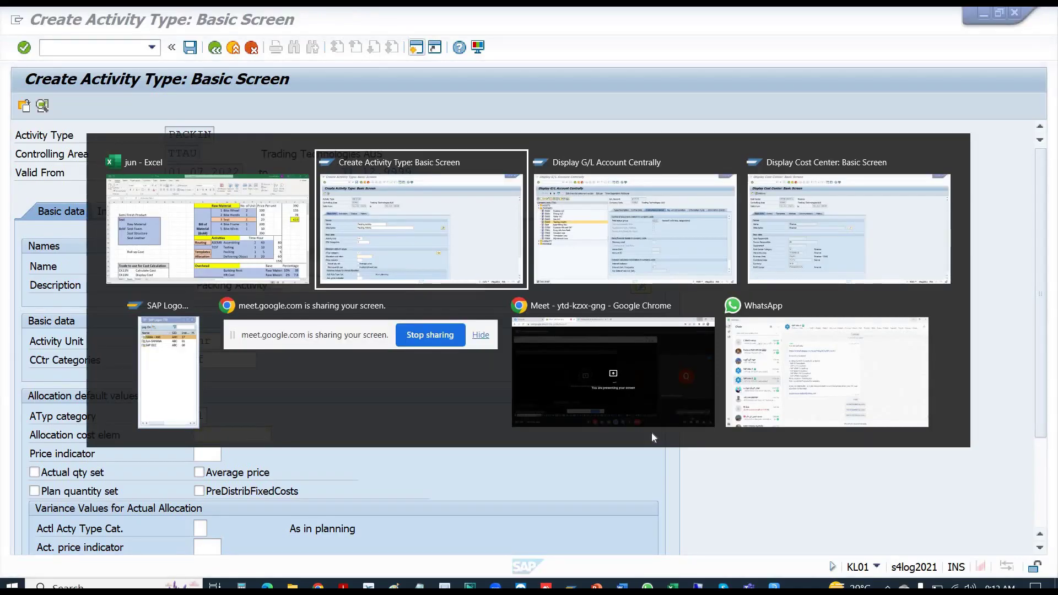
key(Tab)
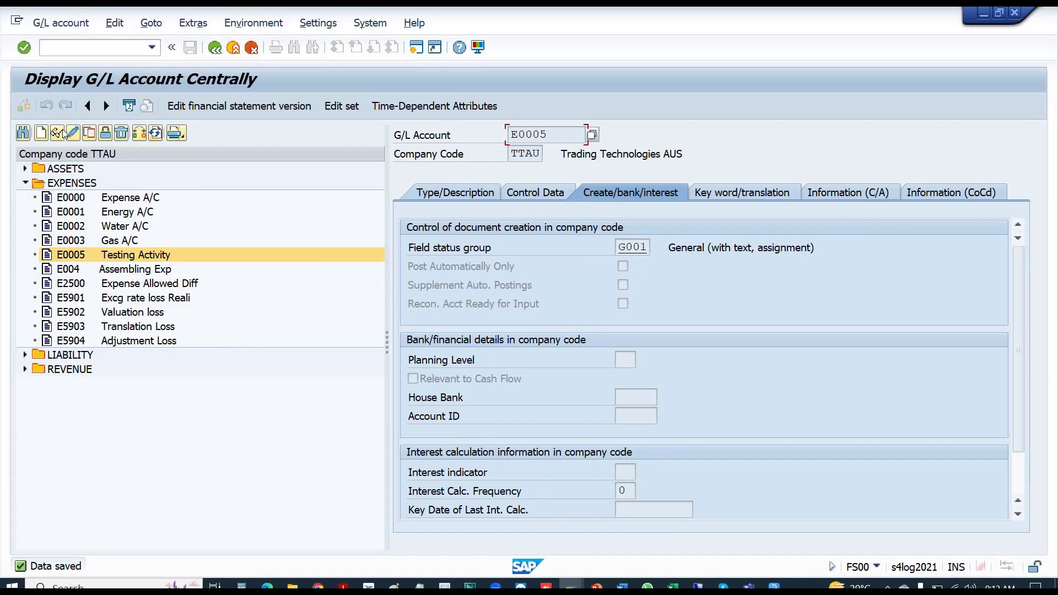
click(42, 134)
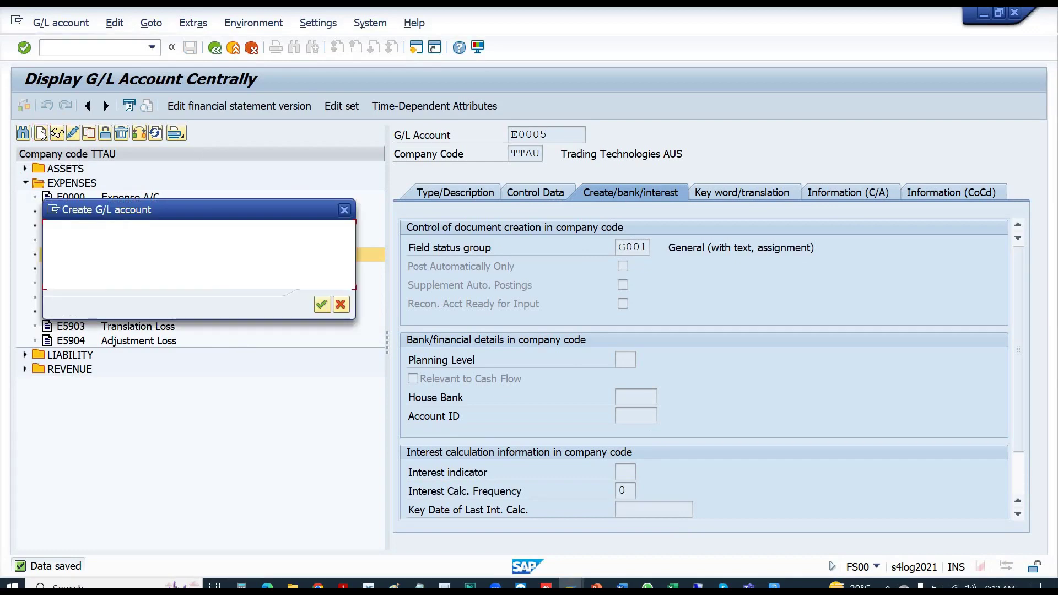
text(e0006)
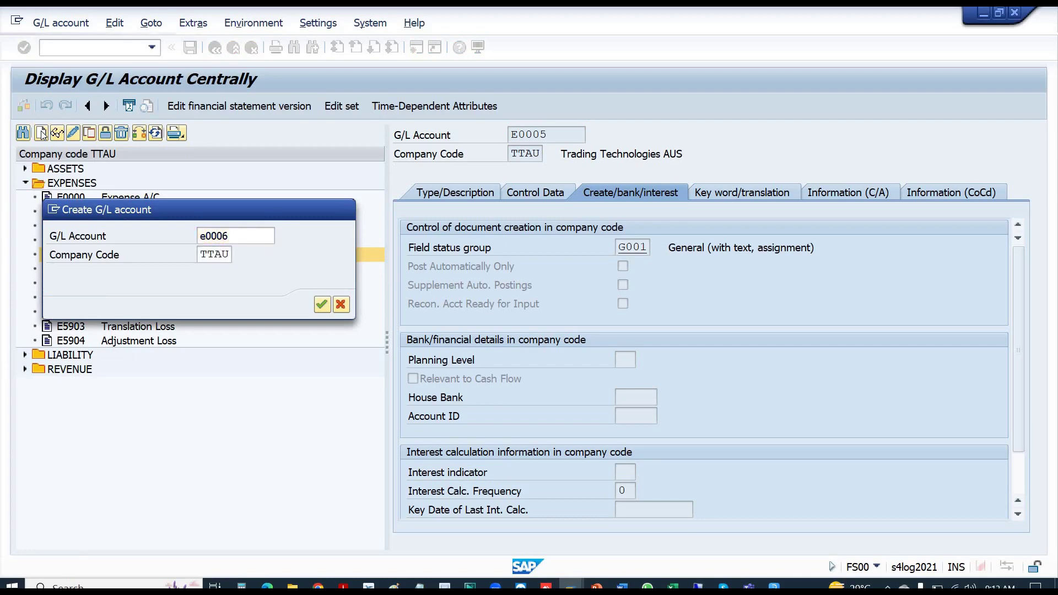
key(Return)
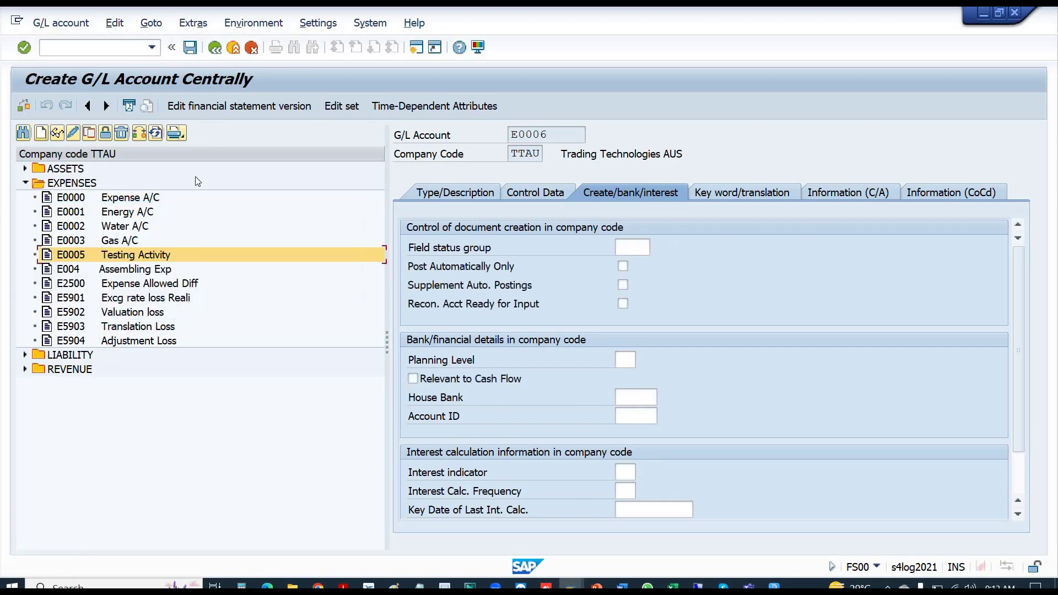
- Set the field status group of account E0006 to G001
click(635, 252)
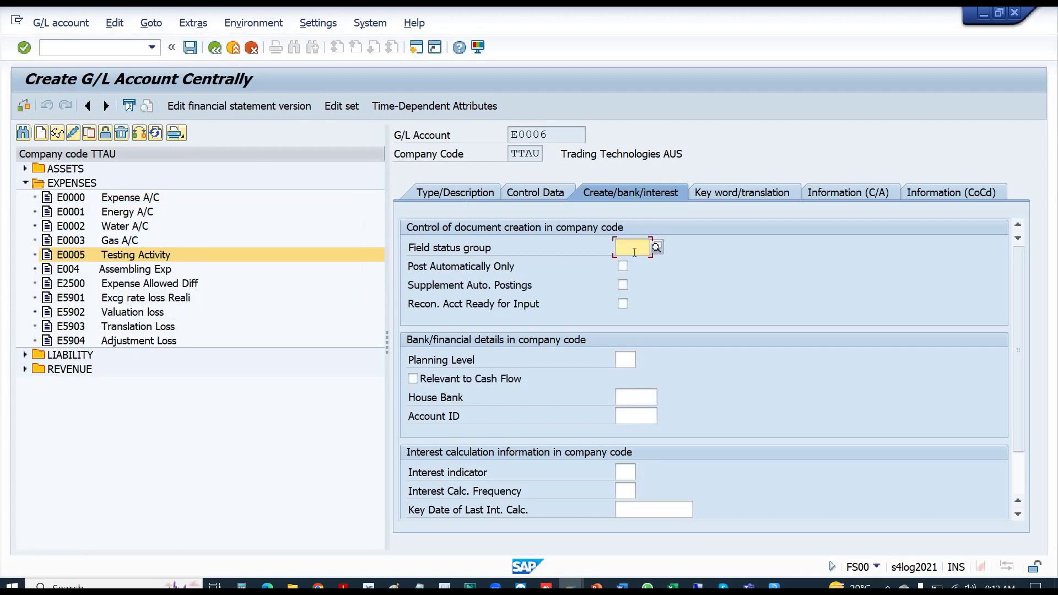
text(g001)
key(Return)
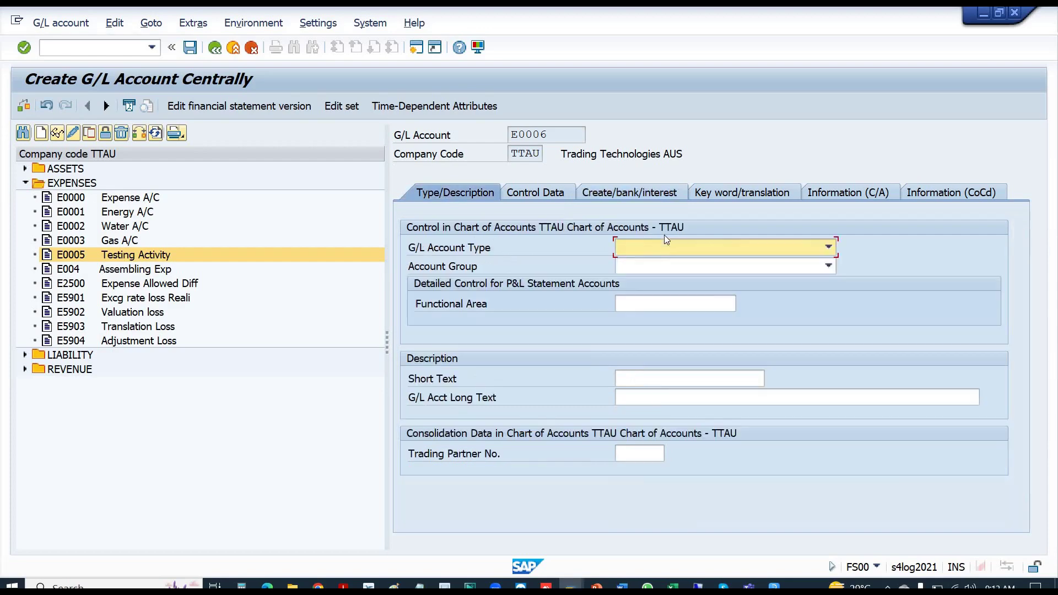
- Classify account E0006 as G/L account type Secondary Costs in account group EXPS EXPENSES
click(664, 245)
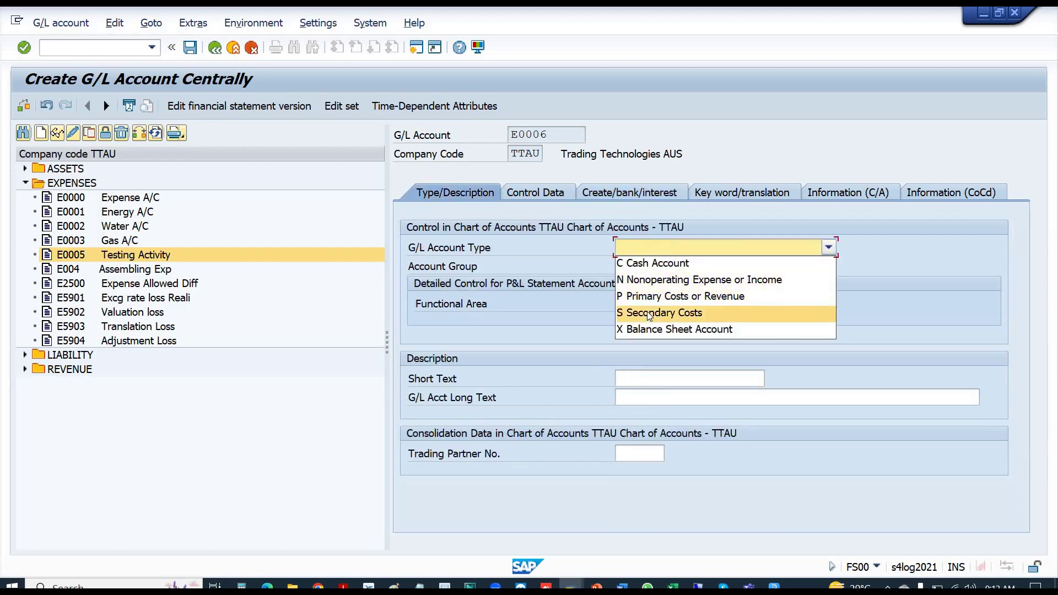
click(650, 313)
click(658, 270)
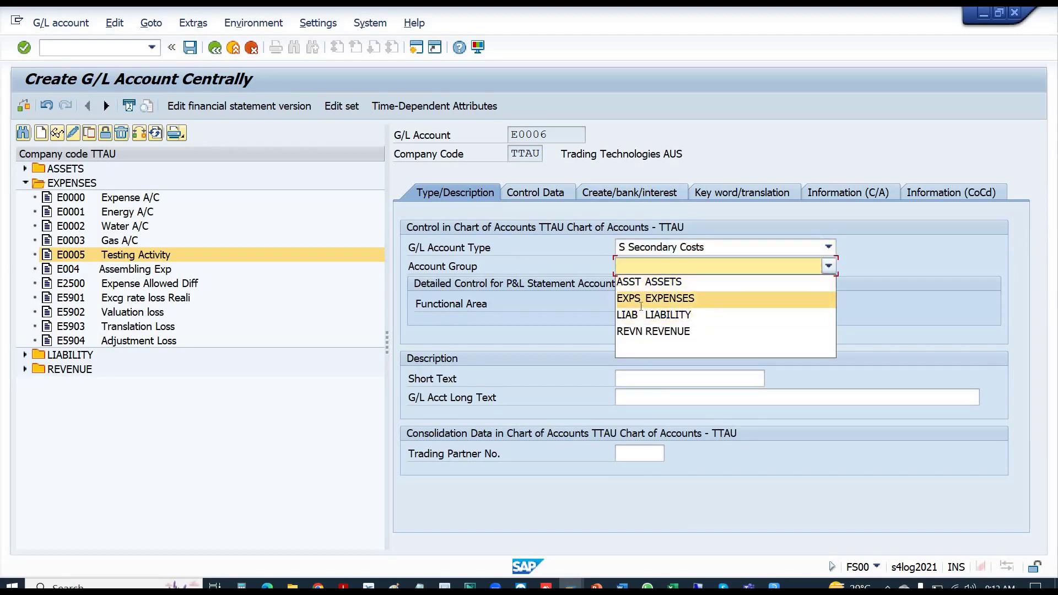
click(642, 299)
- Enter "Packing Activity" as both the short text and the long text of account E0006
click(634, 379)
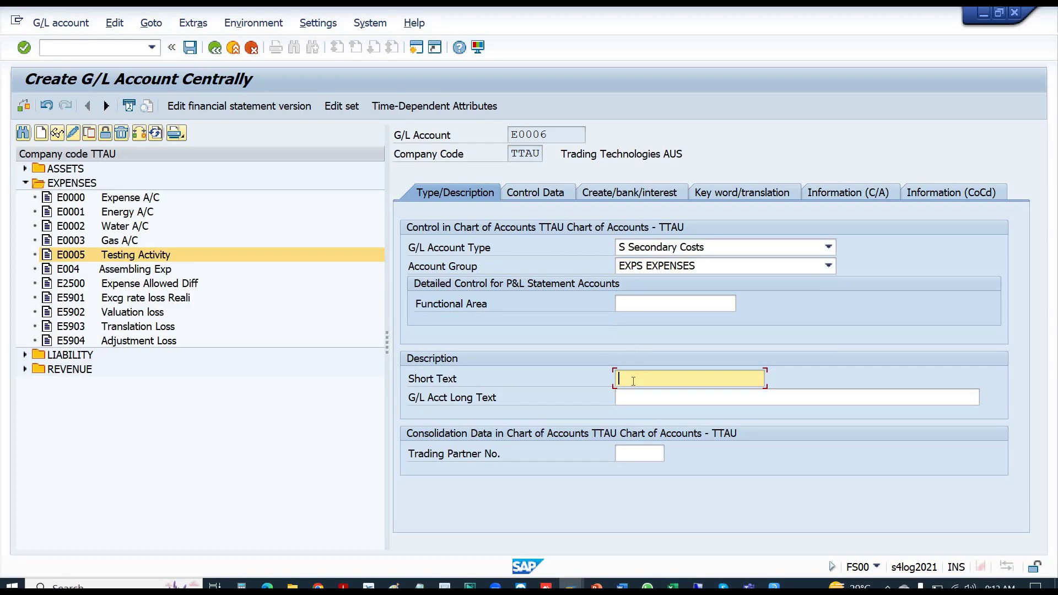
text(Packing Activity)
key(Tab)
text(Packing Activity)
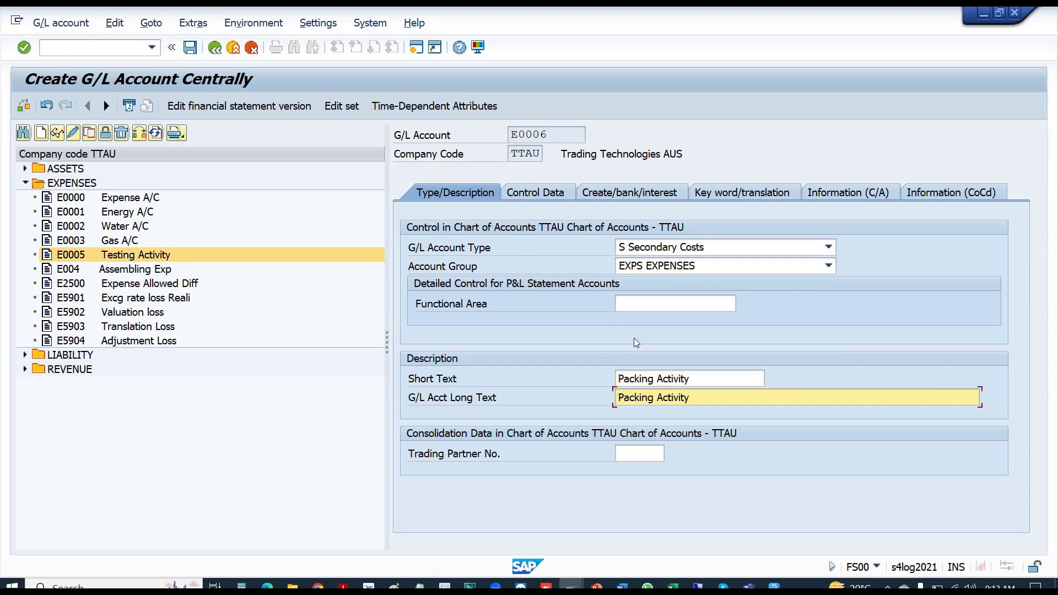
- Give account E0006 sort key 002 and cost element category 43, and save the account
click(539, 189)
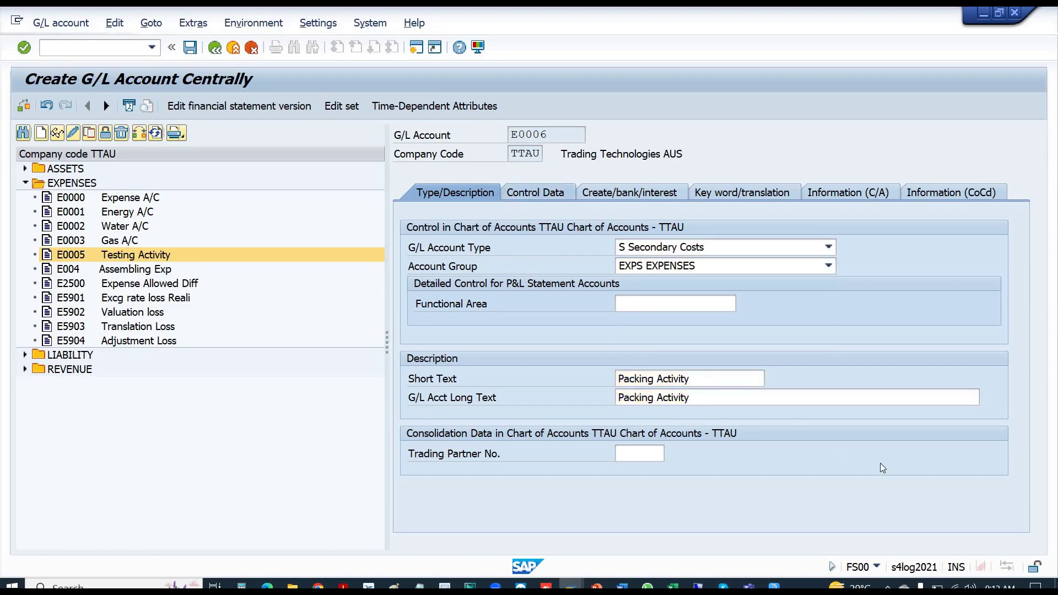
scroll(748, 428, down, 3)
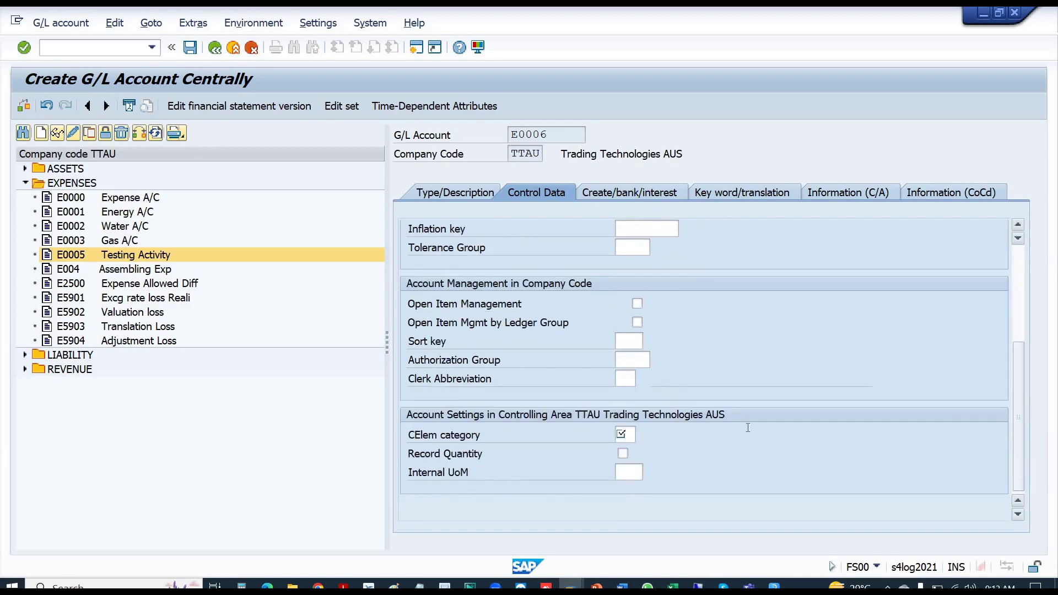
click(622, 342)
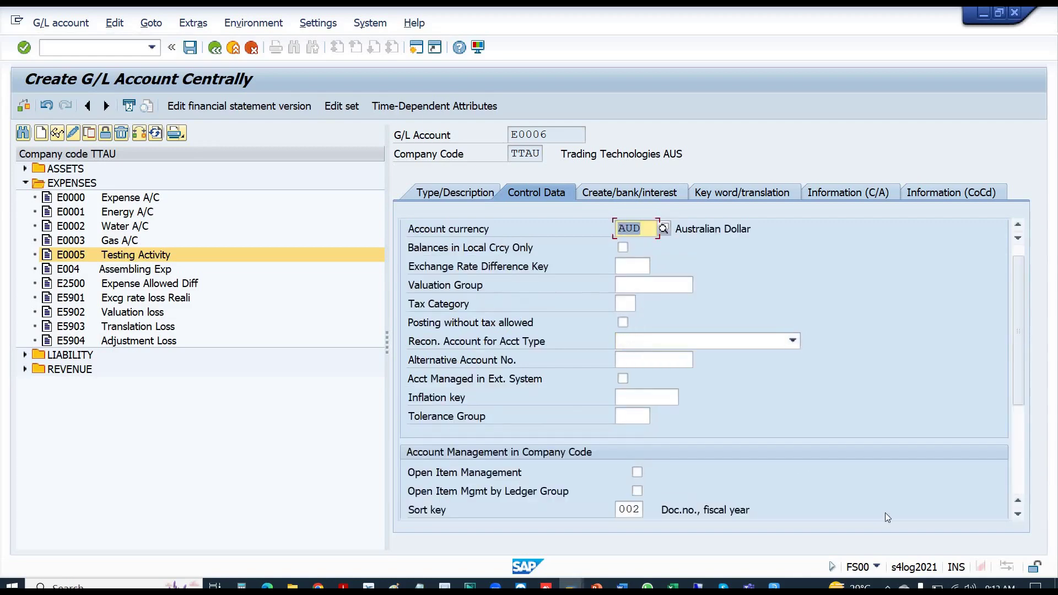
click(1023, 481)
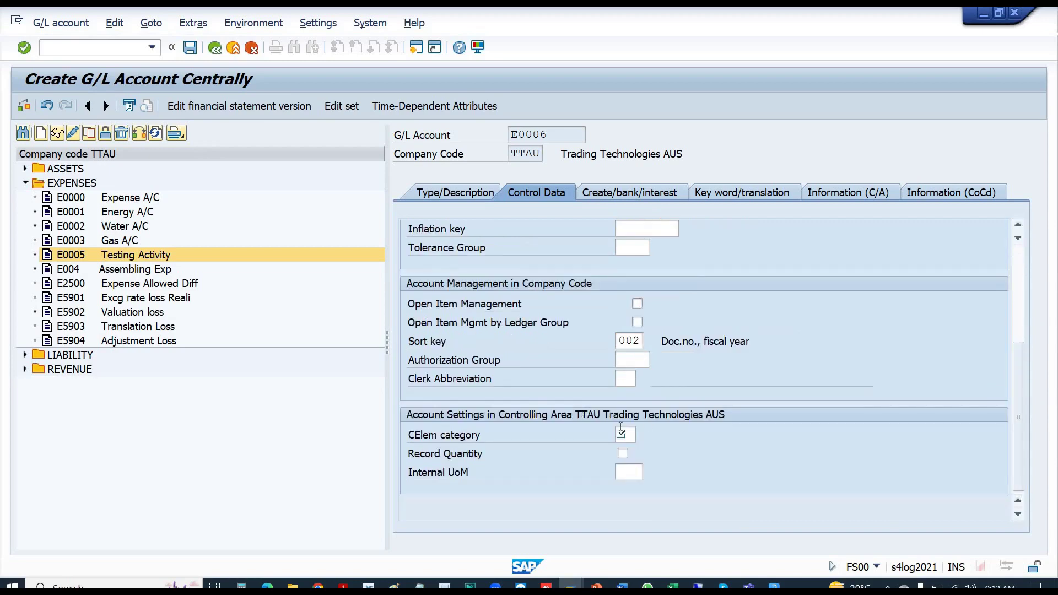
click(633, 435)
text(43)
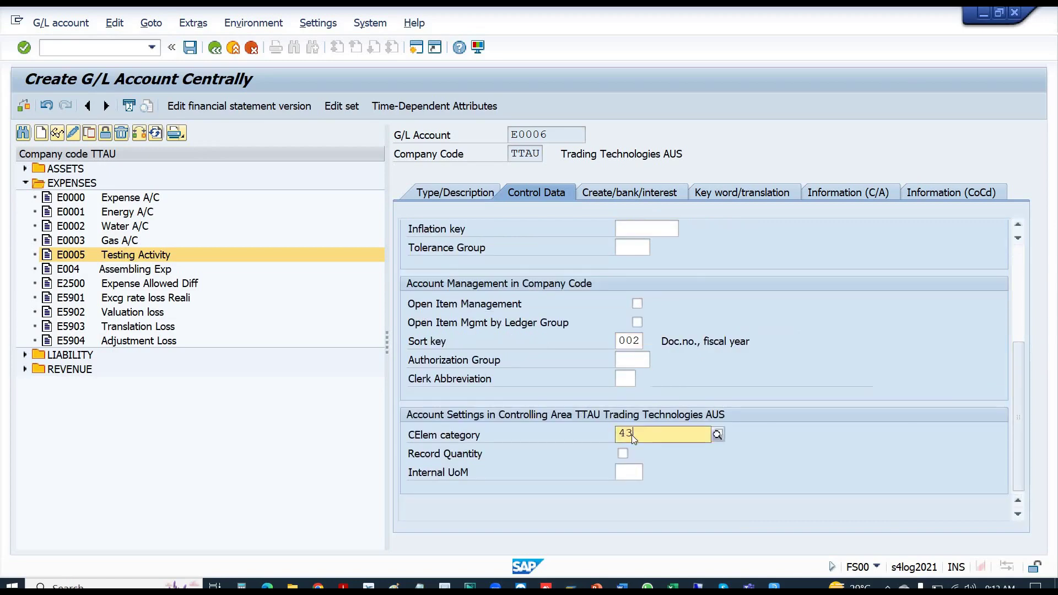
key(Return)
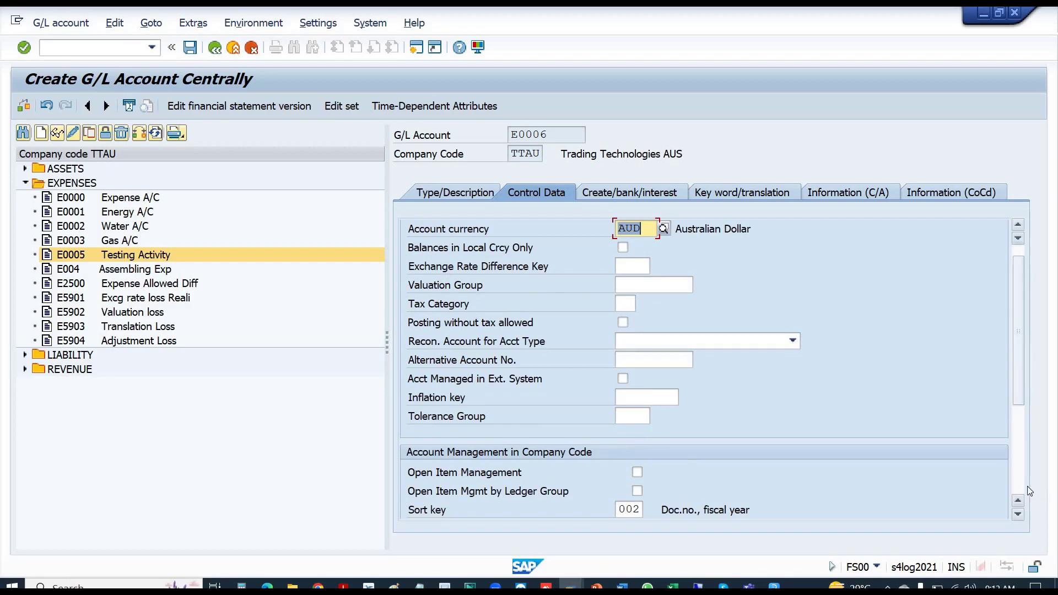
click(1020, 488)
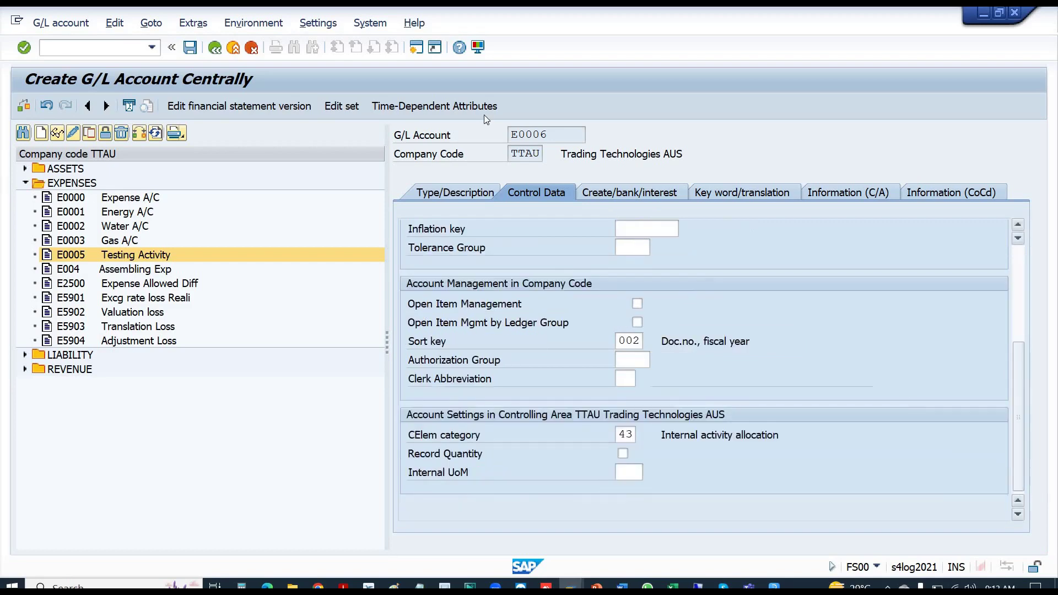
click(191, 48)
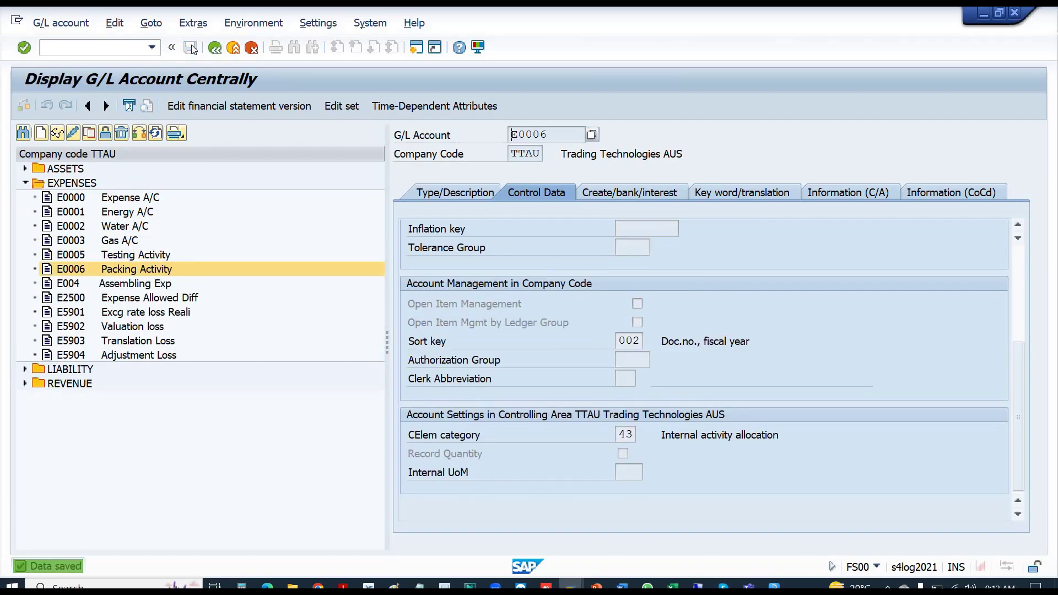
- Return to activity type PACKIN, assign E0006 as its allocation cost element, and save it
key(alt+Tab)
key(alt+Tab)
key(alt+Tab)
key(Tab)
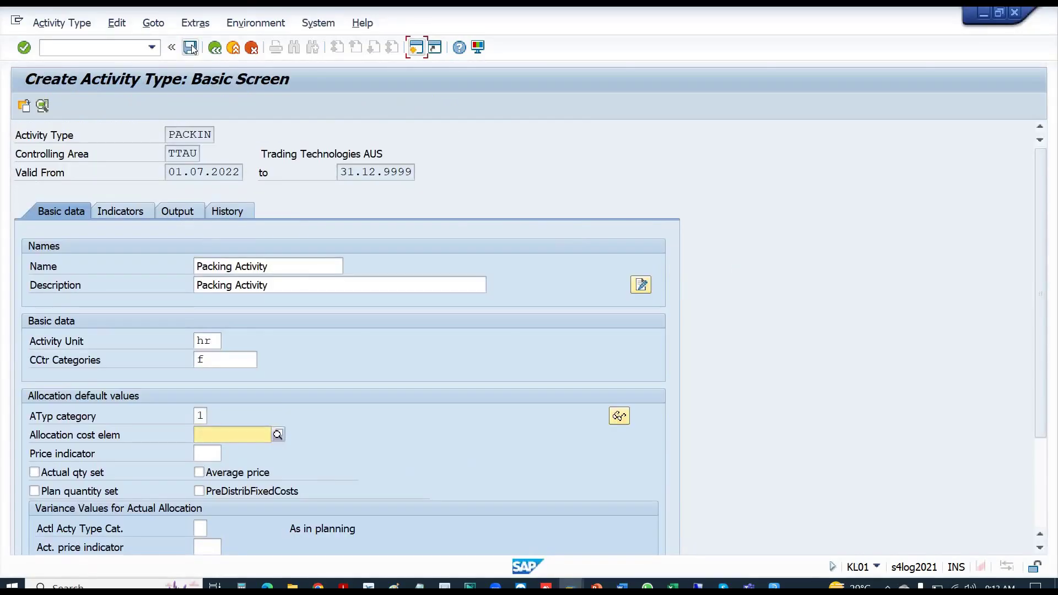
text(e0006)
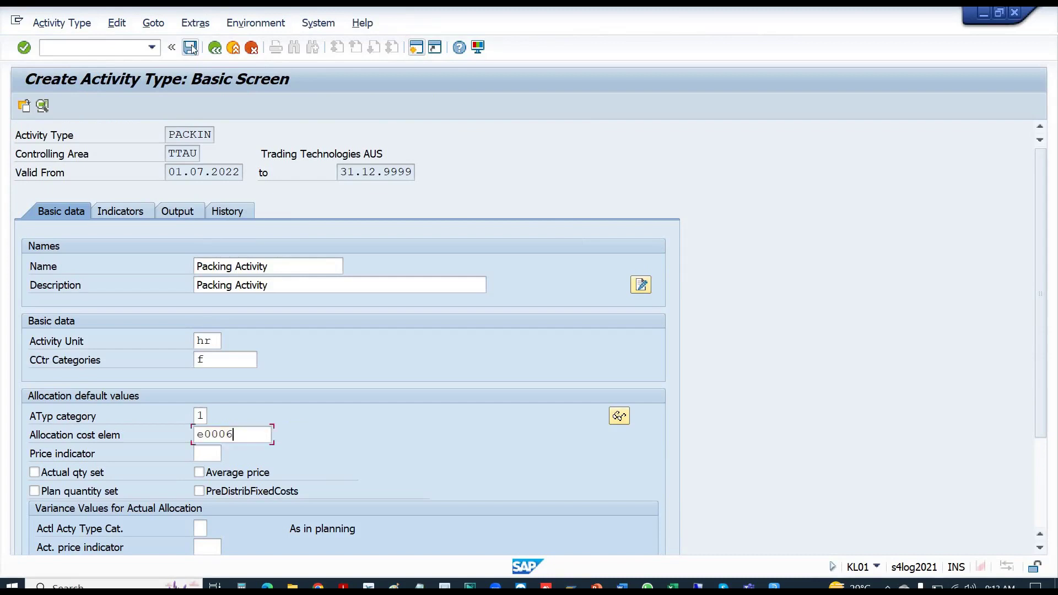
key(Return)
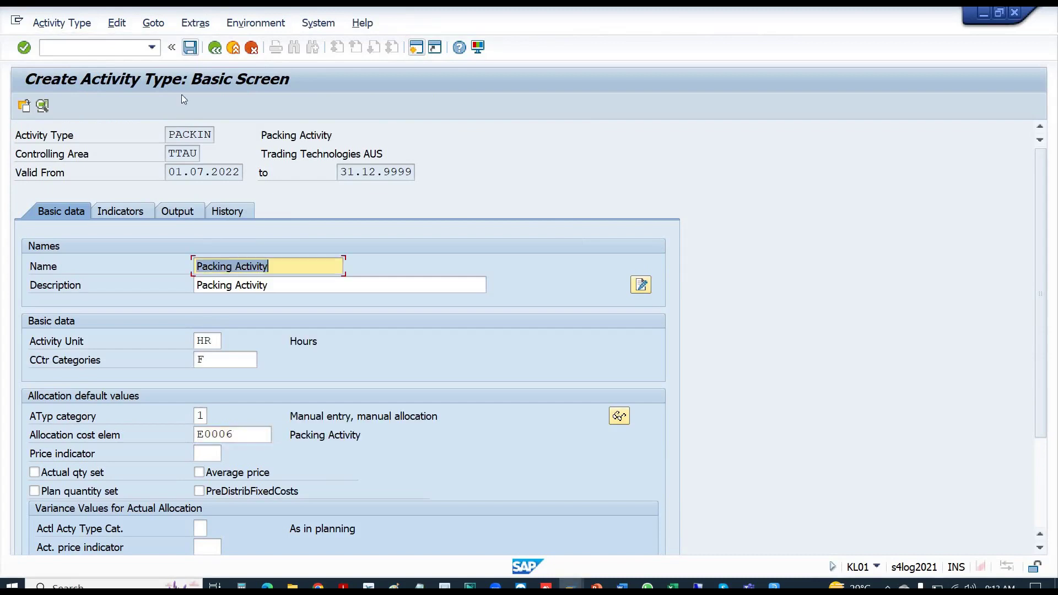
click(190, 48)
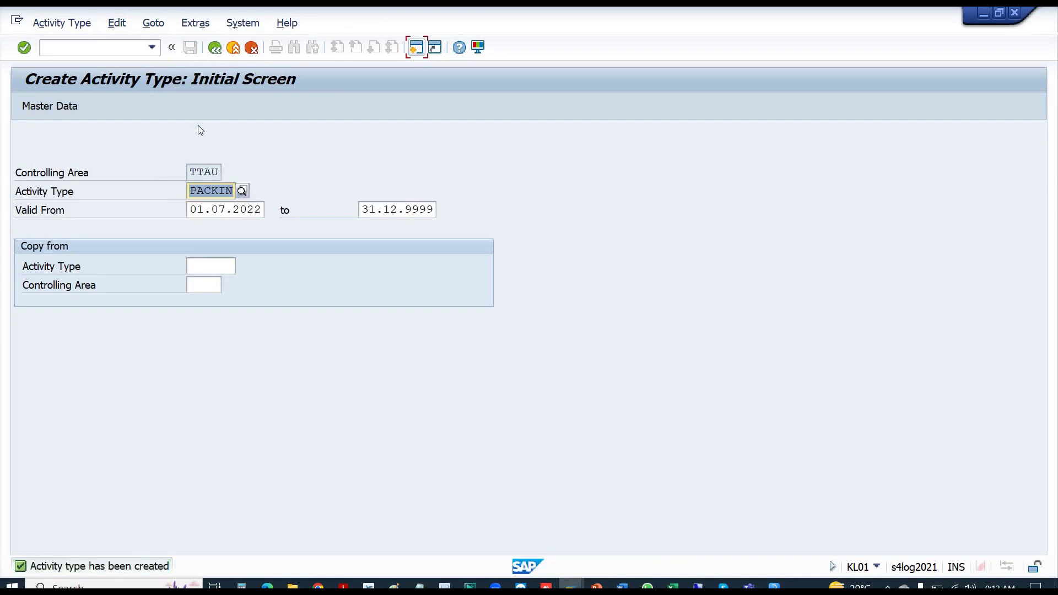
- Switch to the jun workbook in Excel and enter the code PACKIN beside the Packing activity in cell L16
key(alt+Tab)
key(alt+Tab)
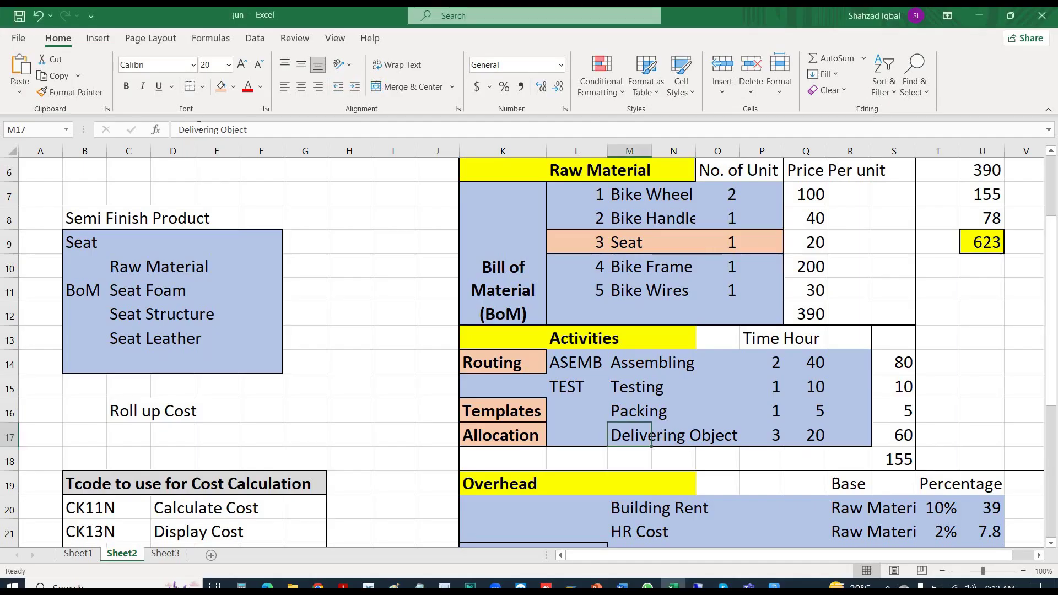
key(Left)
key(Up)
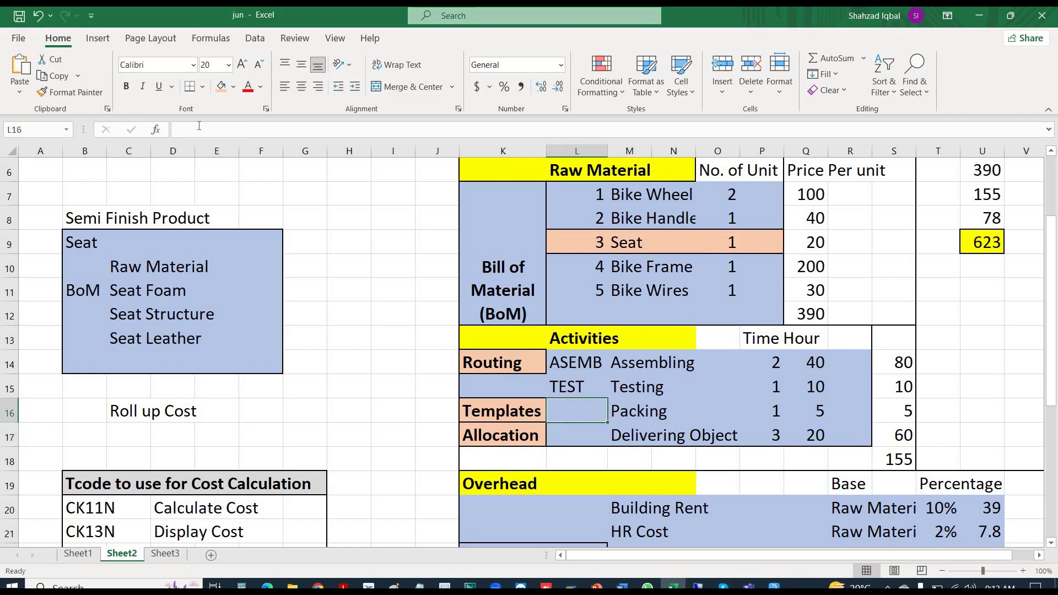
text(PACKIN)
key(Down)
key(Right)
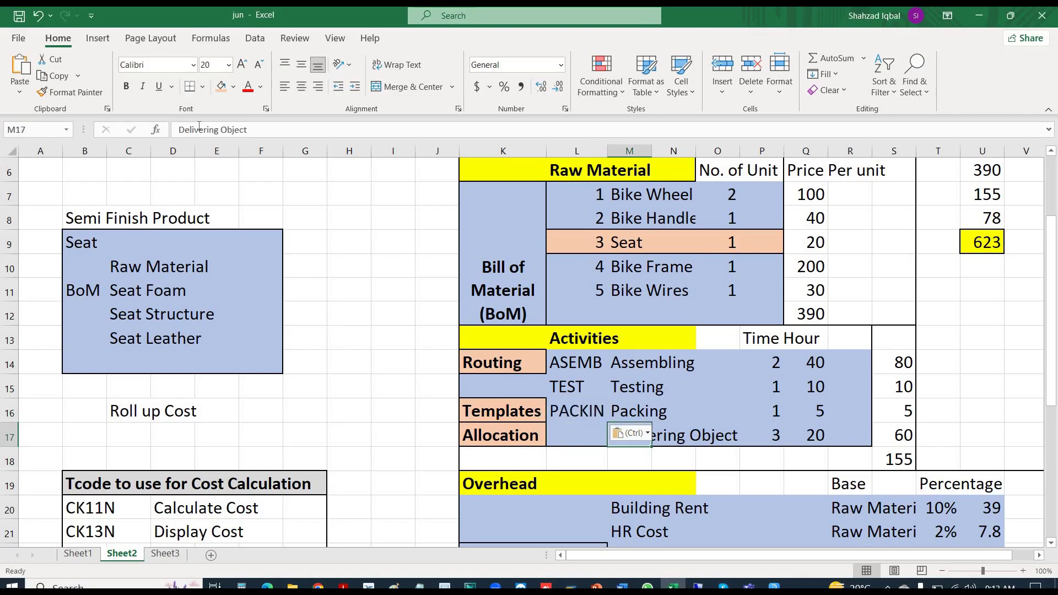
key(Escape)
- Switch back to SAP and start creating activity type DELVR in controlling area TTAU
key(alt+Tab)
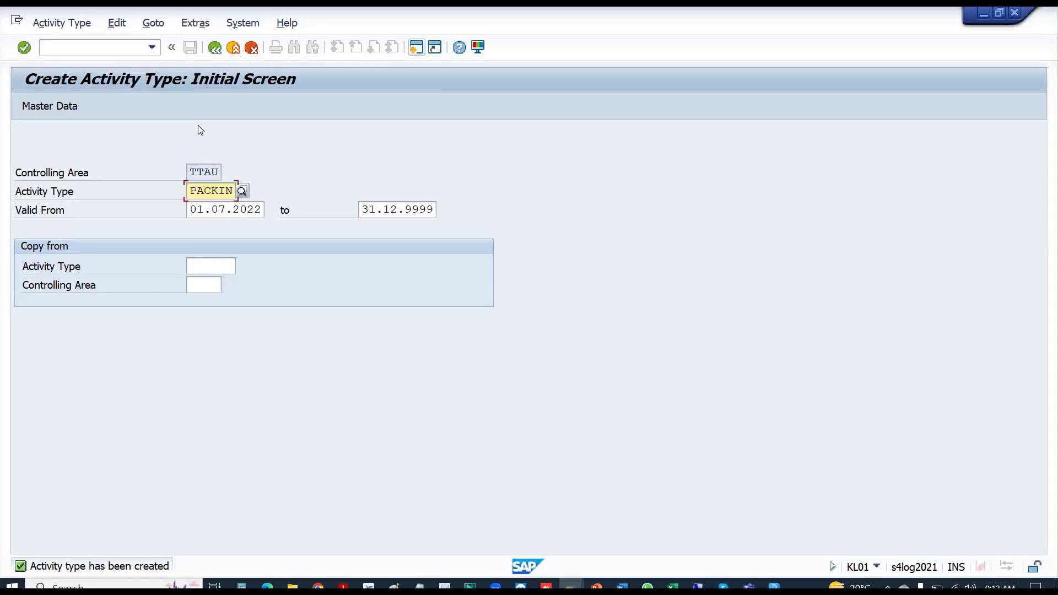
key(shift+Home)
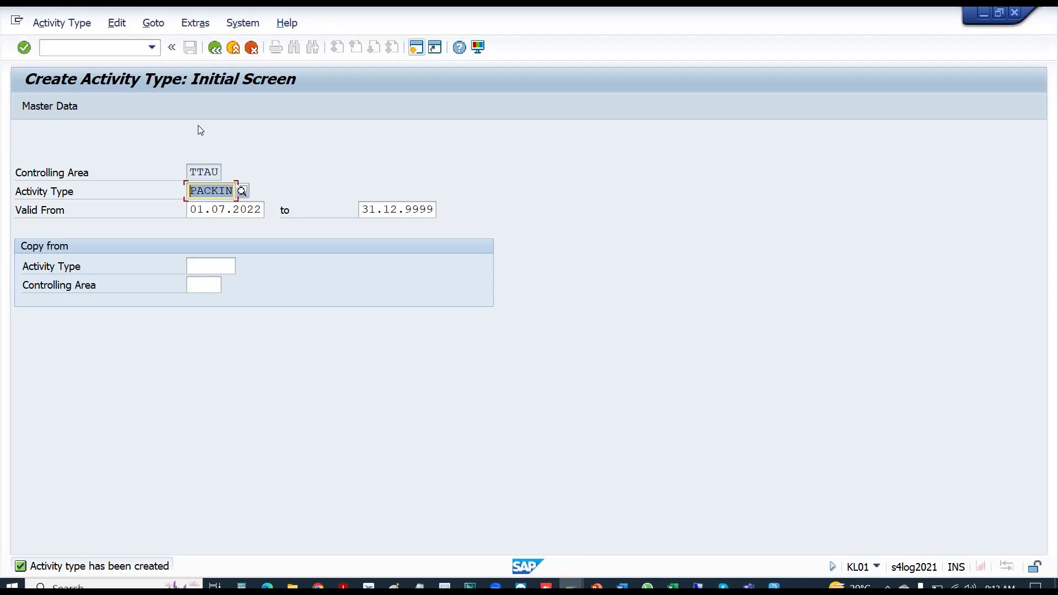
text(deli)
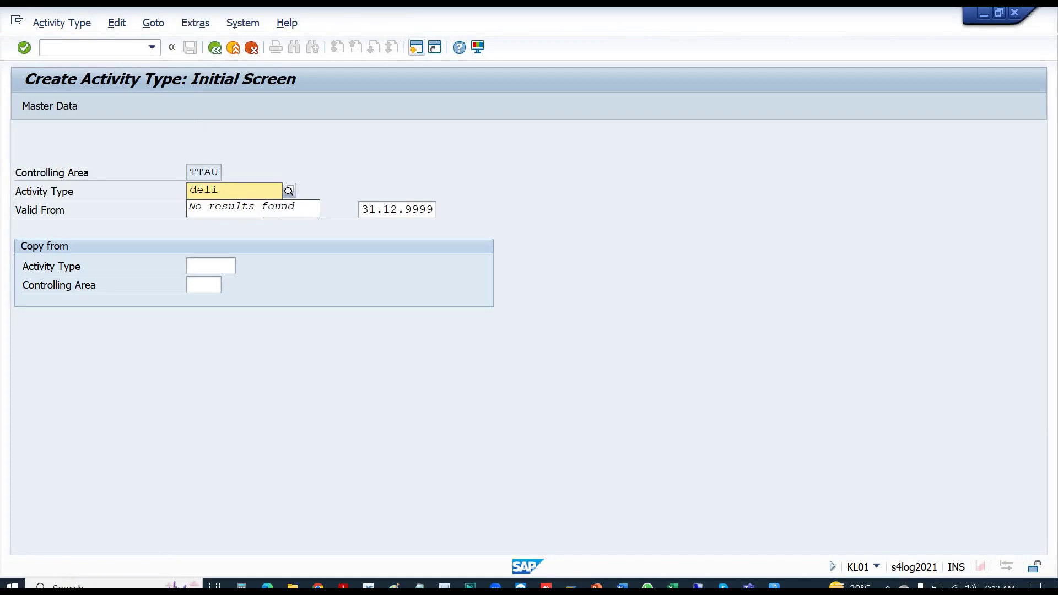
key(BackSpace)
text(vr)
key(Return)
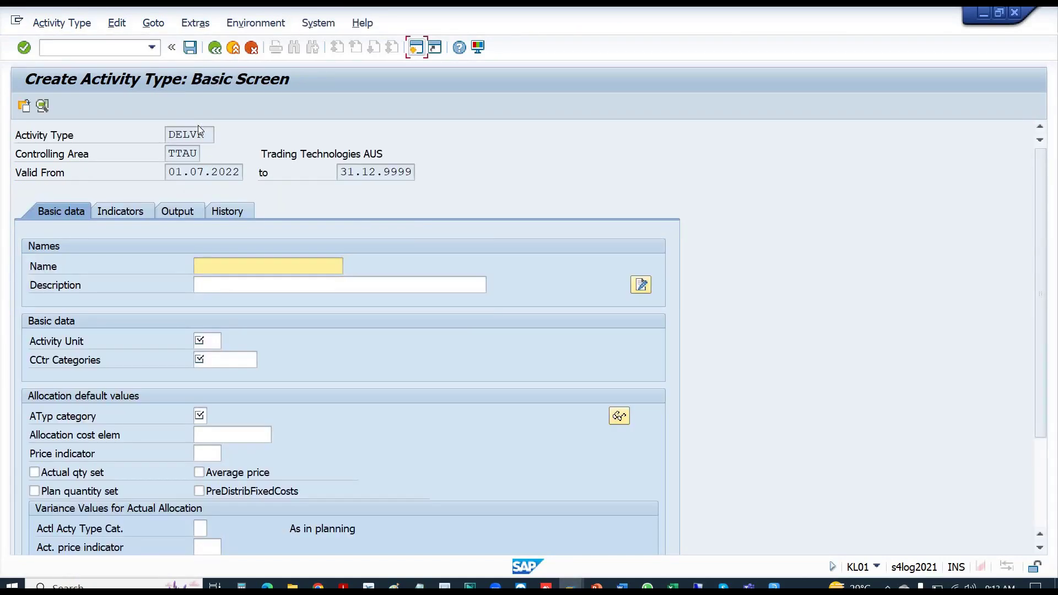
- Enter "Delivering Activity" as both the name and the description of activity type DELVR
text(Delivering Activity)
key(ctrl+a)
key(ctrl+c)
key(Tab)
key(ctrl+v)
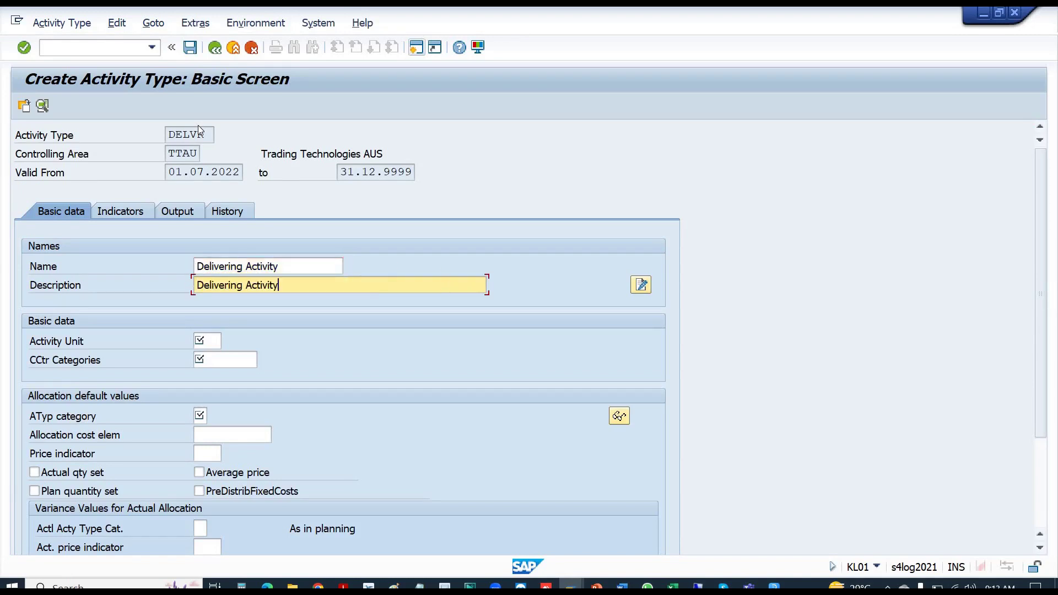
- Set the delivering activity's unit to hr, its cost center category to f and its activity type category to 1
key(Tab)
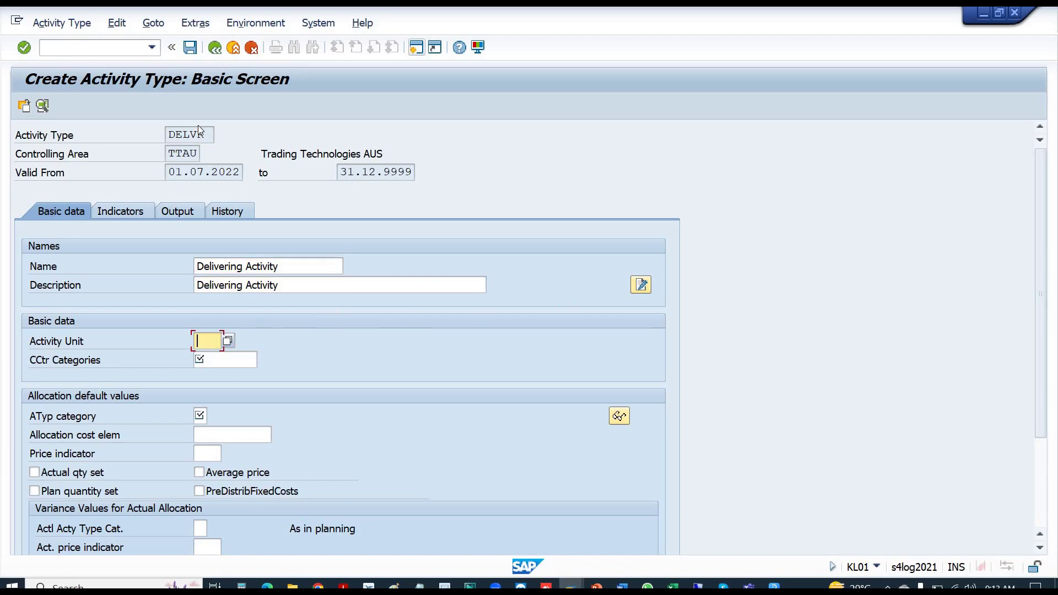
text(hr)
key(Tab)
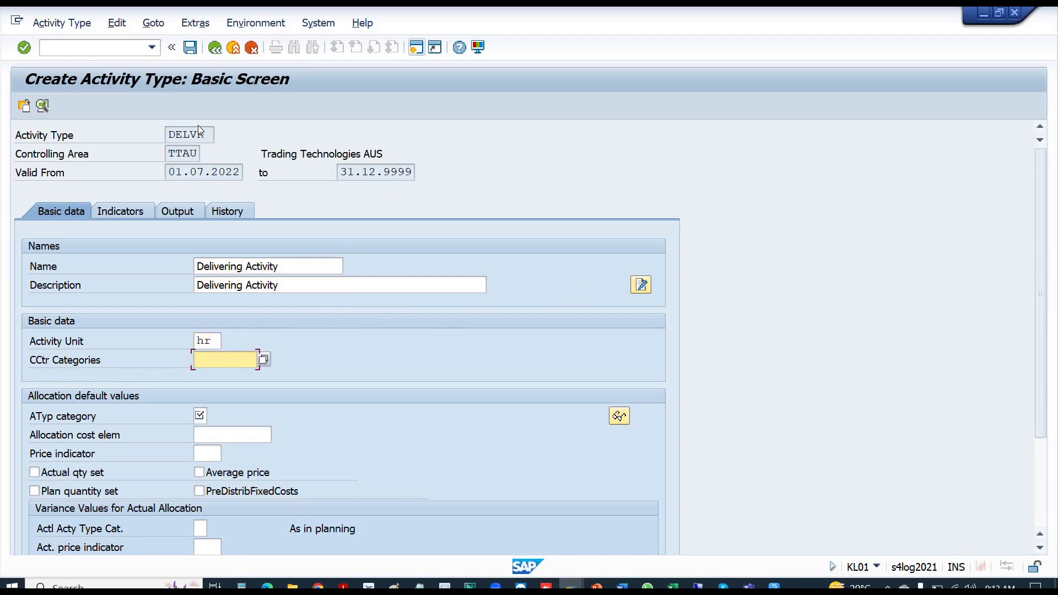
text(f)
key(Tab)
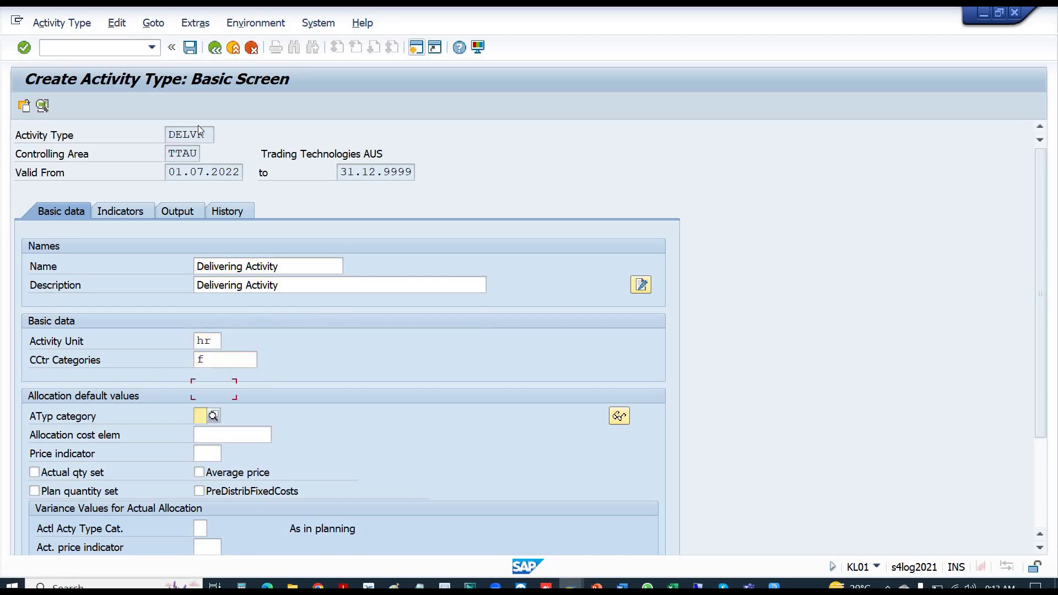
text(1)
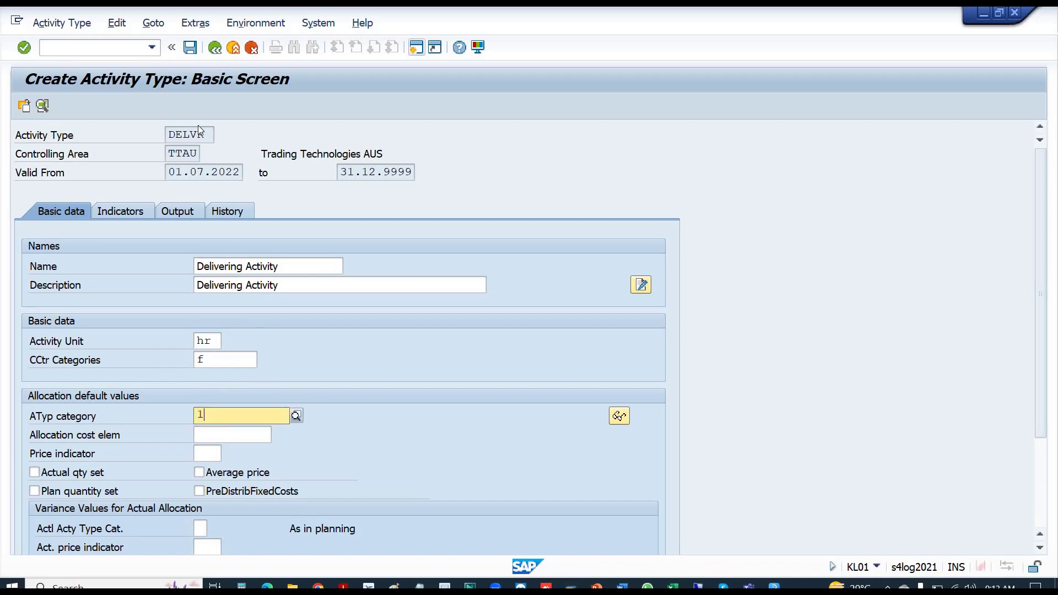
- Switch to the G/L account window and copy account E0006 to new account E0007 in company code TTAU
key(Tab)
key(Tab)
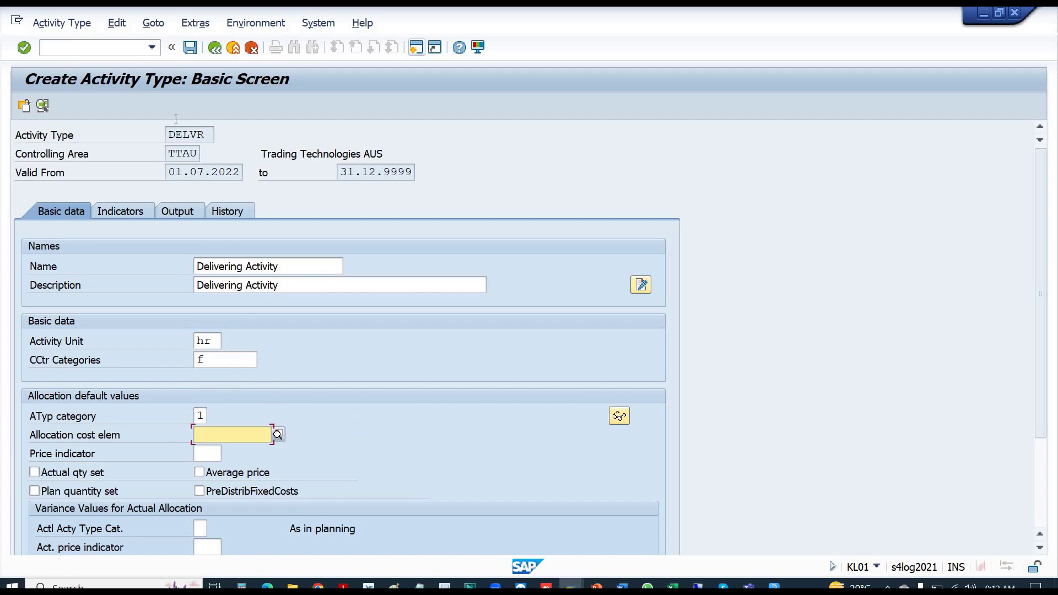
key(alt+Tab)
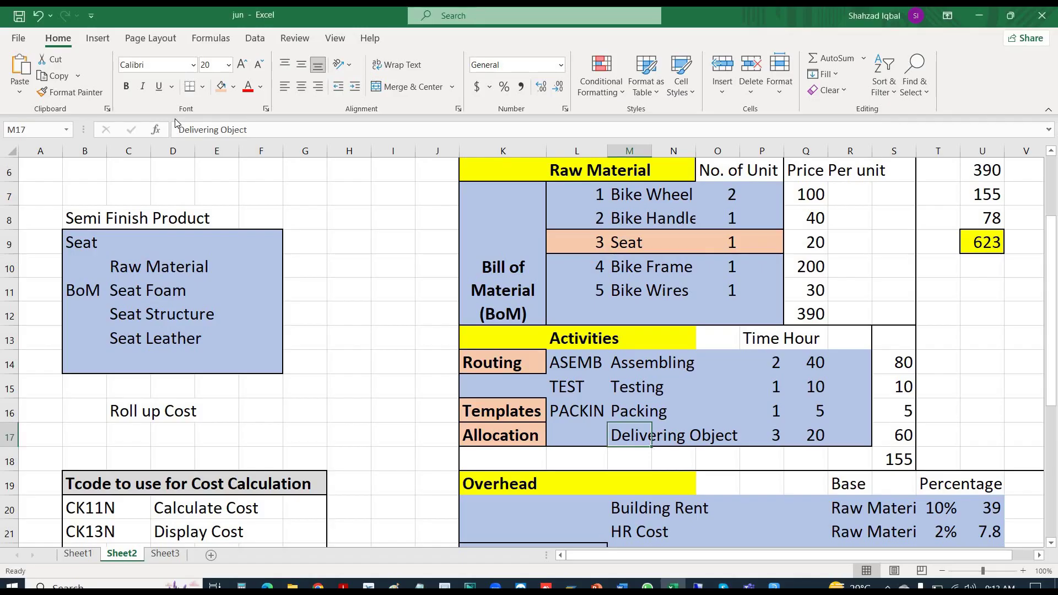
key(alt+Tab)
key(Tab)
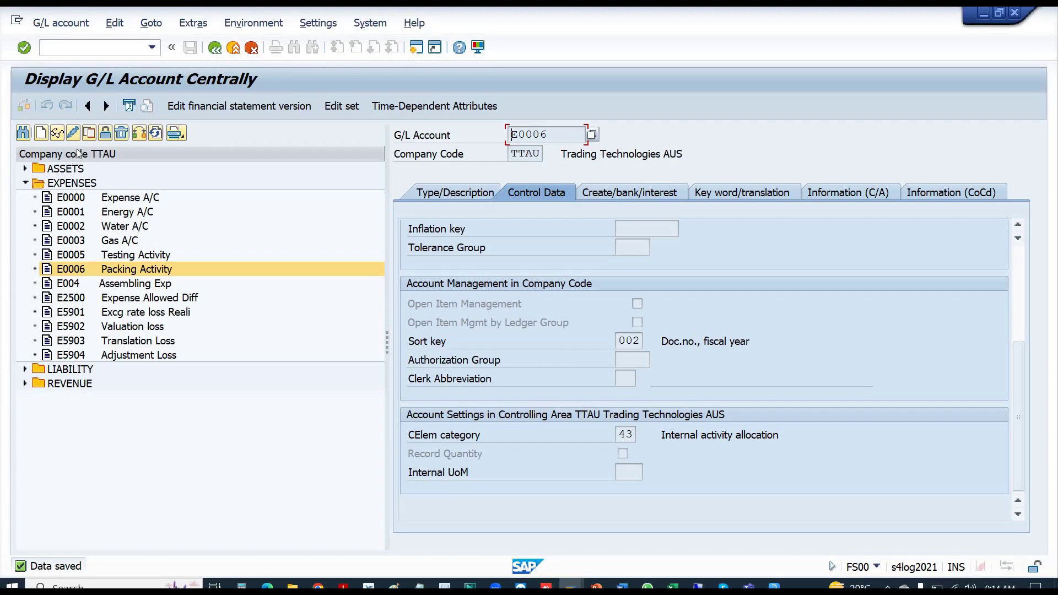
click(88, 134)
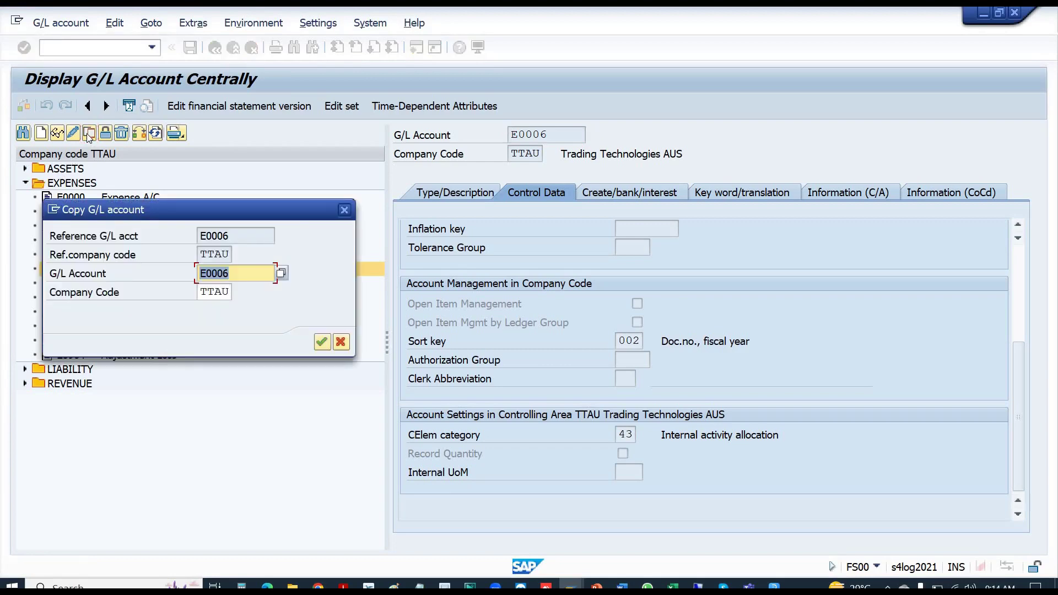
text(E0006)
key(BackSpace)
text(7)
key(Return)
- Set the short and long texts of G/L account E0007 to "Delivering Activity" and save the account
click(450, 193)
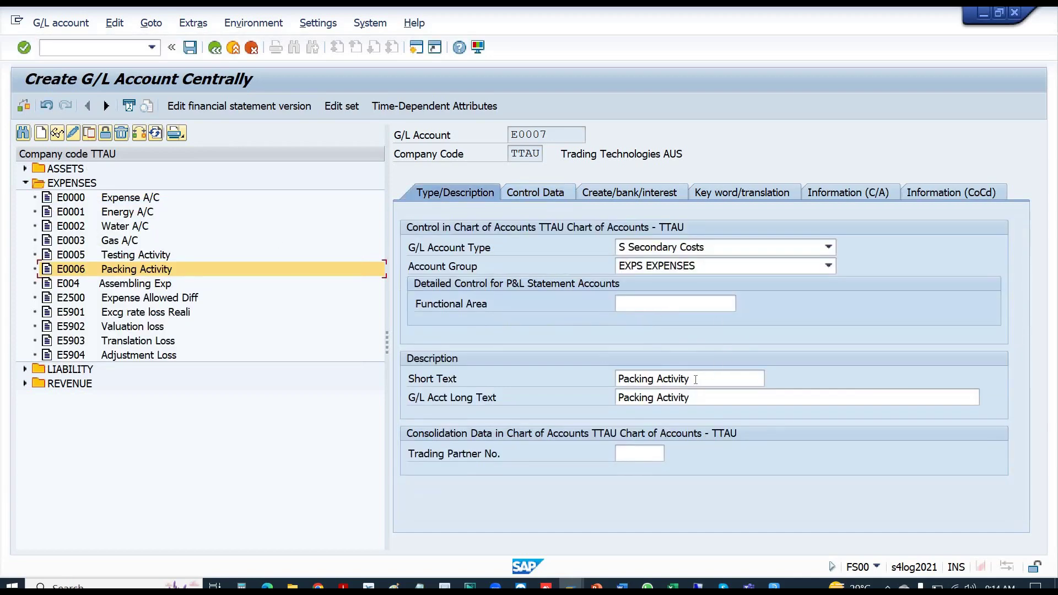
click(695, 380)
key(shift+Home)
text(Delivering Activity)
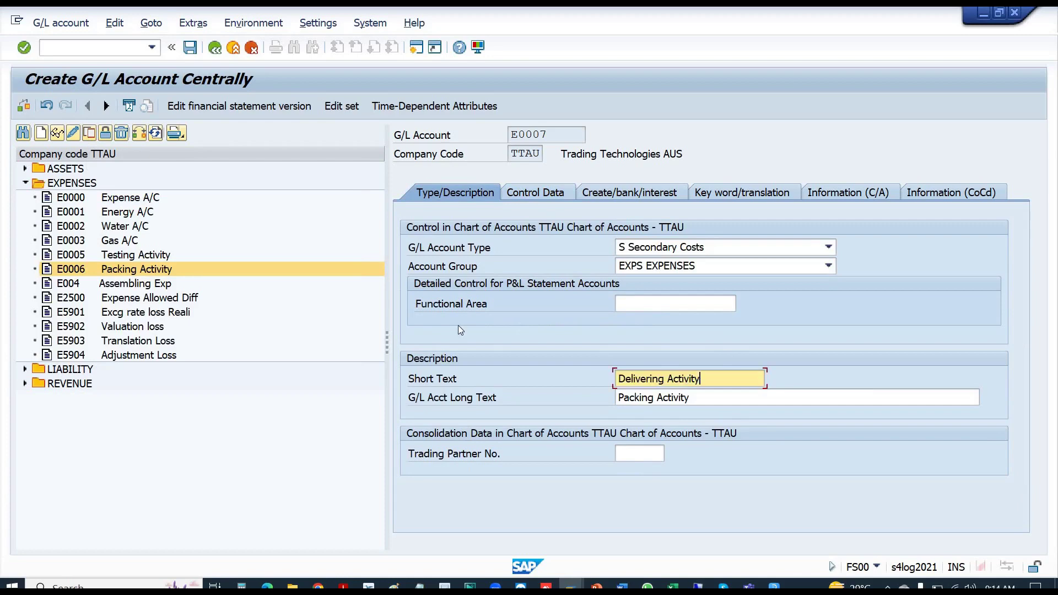
key(Tab)
key(ctrl+v)
key(Return)
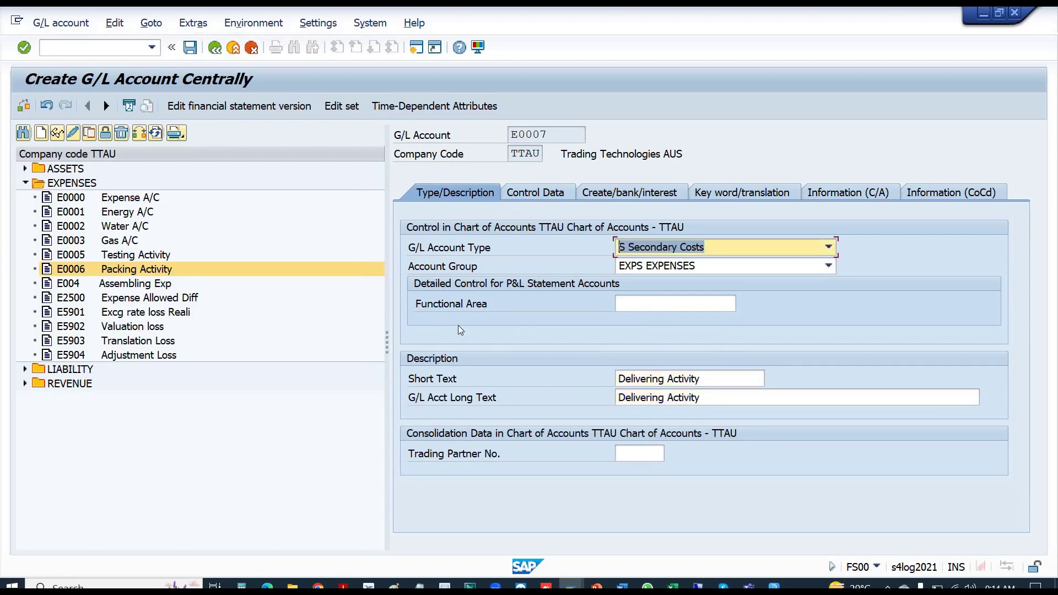
key(ctrl+s)
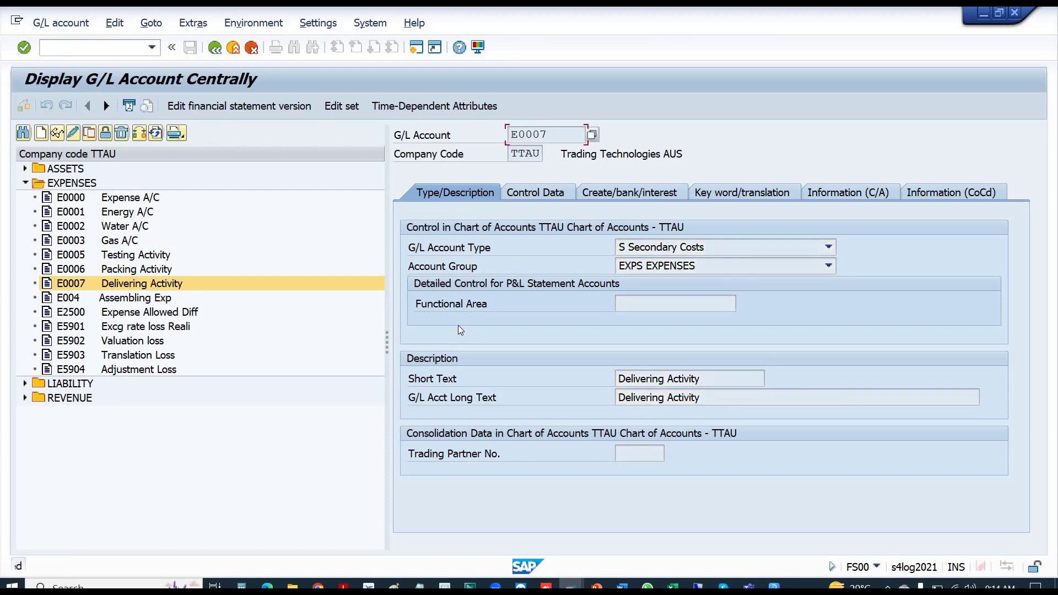
- Return to the activity type window, assign allocation cost element E0007 to activity type DELVR and save it
key(alt+Tab)
key(alt+Tab)
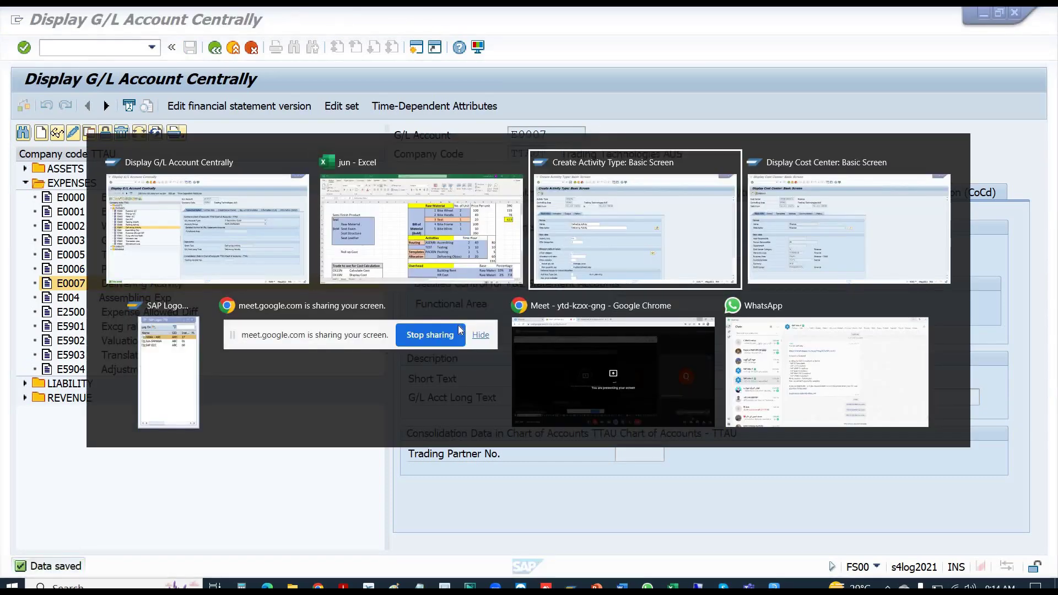
text(e0007)
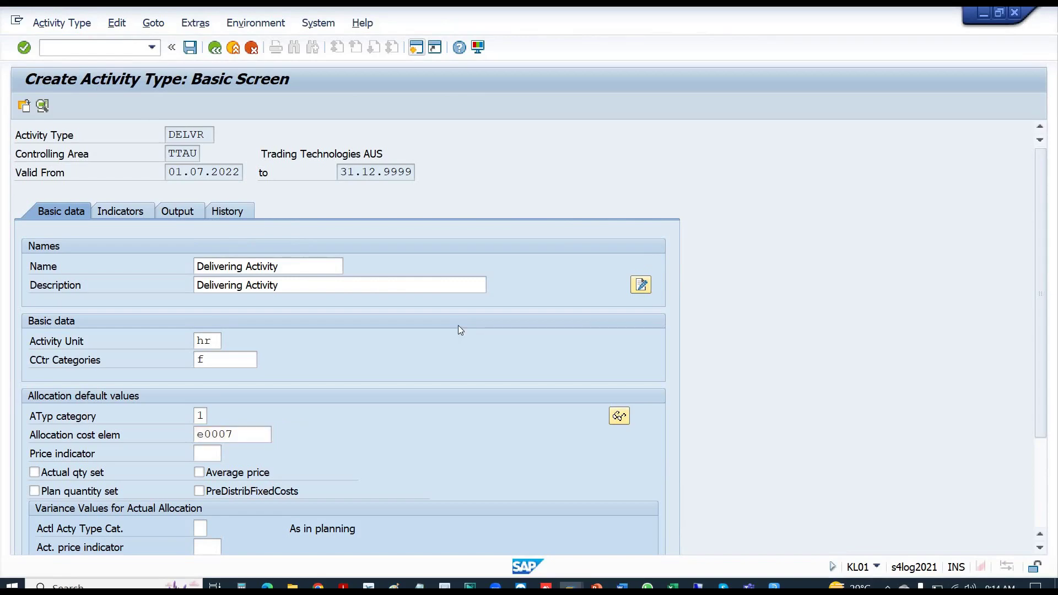
key(Return)
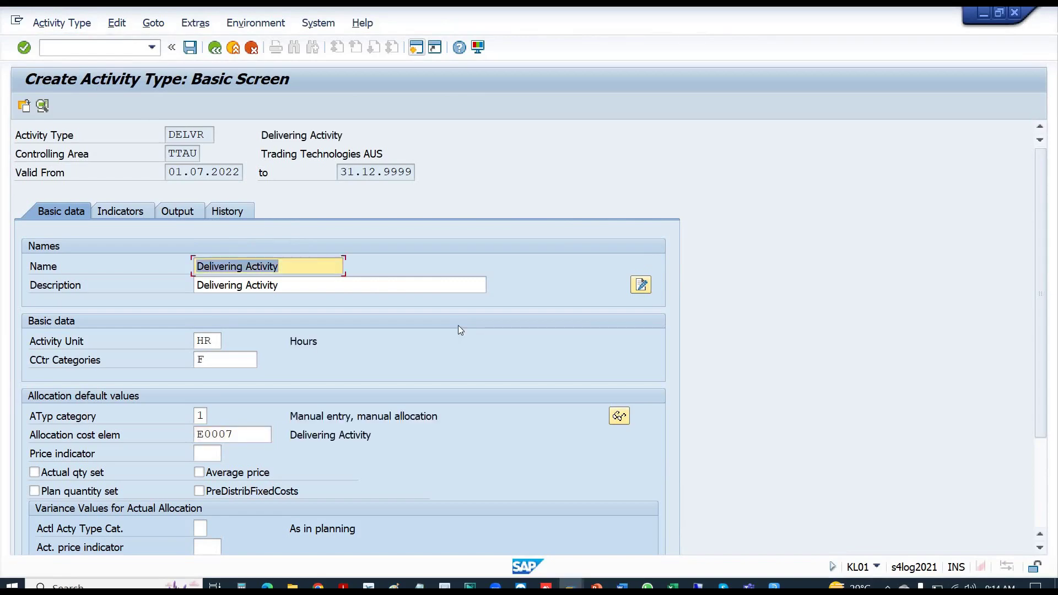
key(ctrl+s)
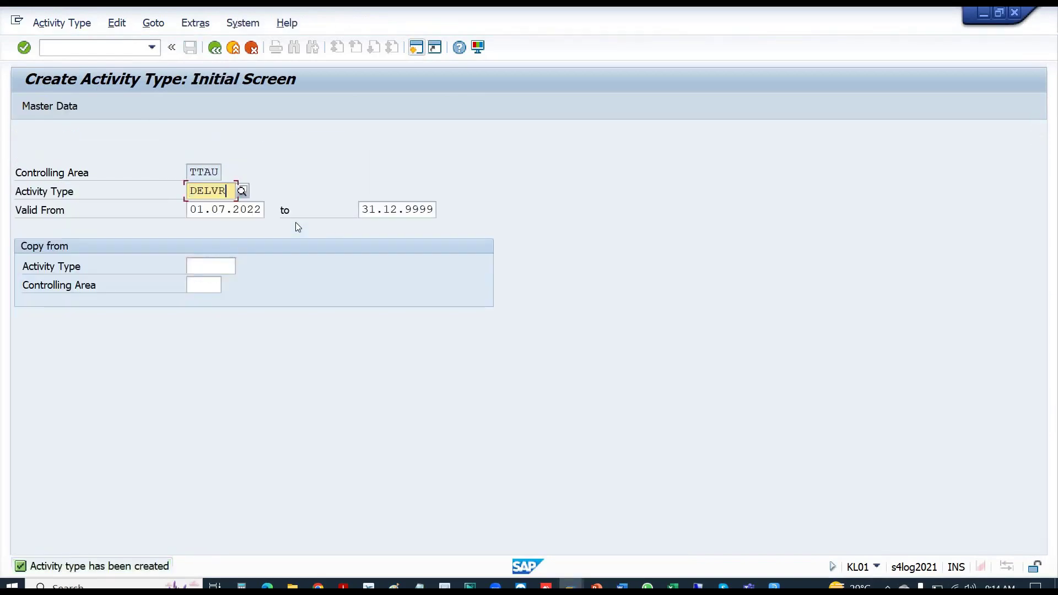
- Switch to the jun workbook in Excel and enter the code DELVR beside the Delivering Object activity in cell L17
key(alt+Tab)
key(alt+Tab)
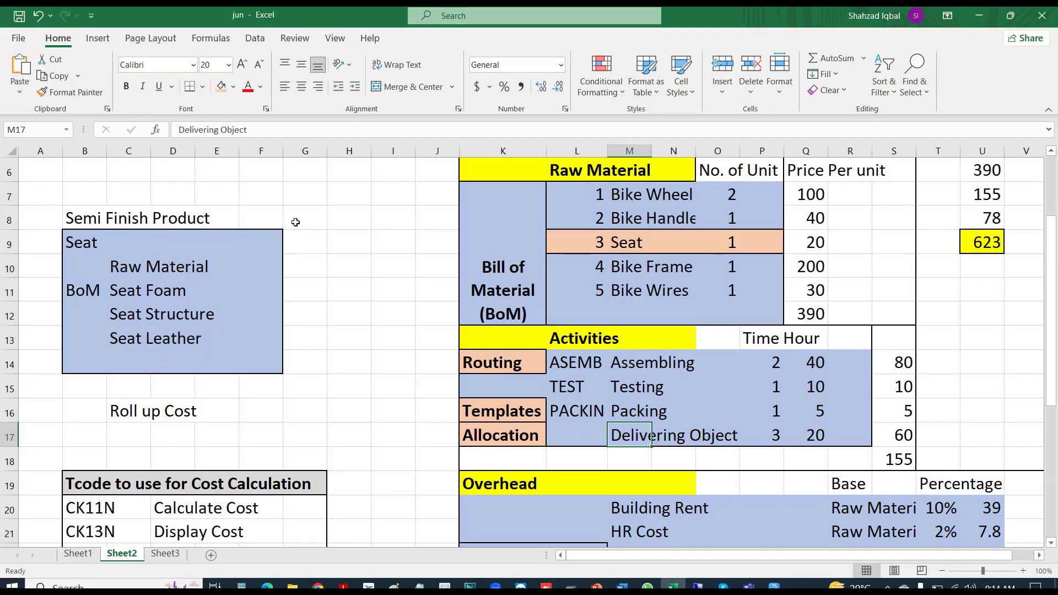
key(Left)
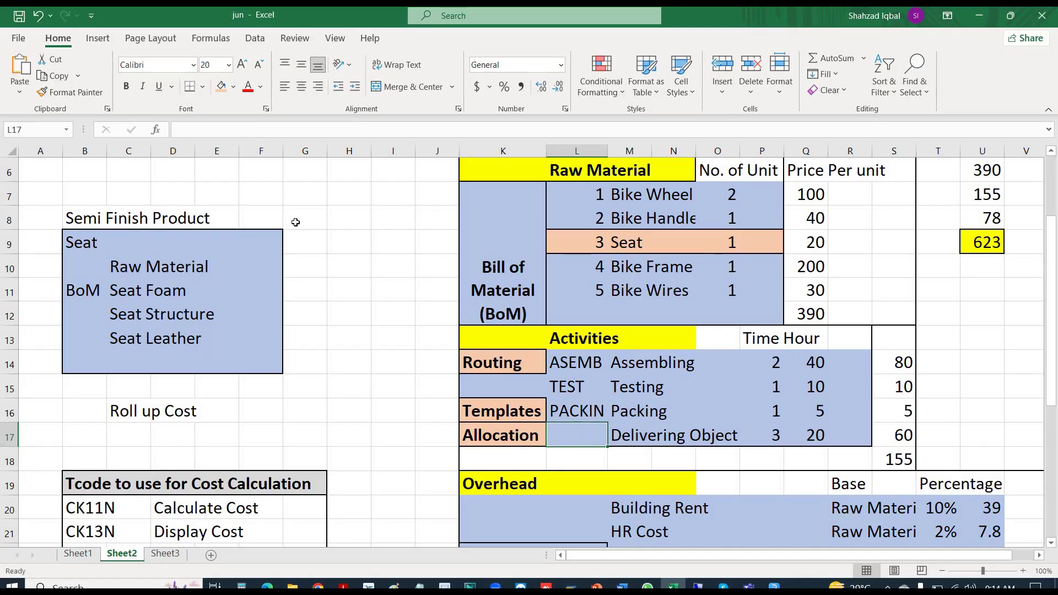
text(DELVR)
key(ctrl+Return)
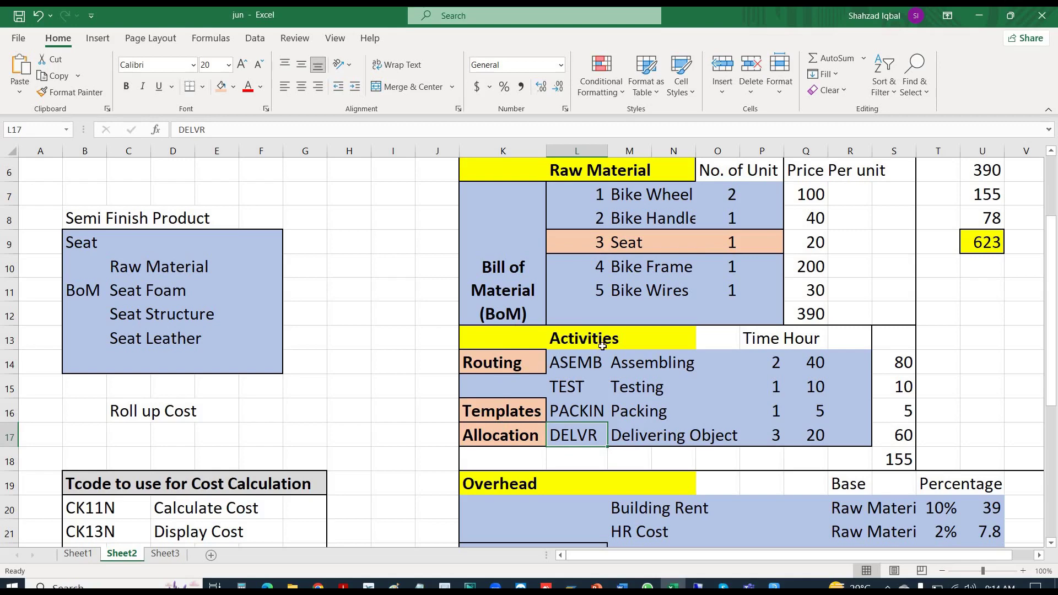
- Switch back to SAP, leave activity type creation and collapse the Controlling folder with its cost center subfolders
click(512, 366)
key(alt+Tab)
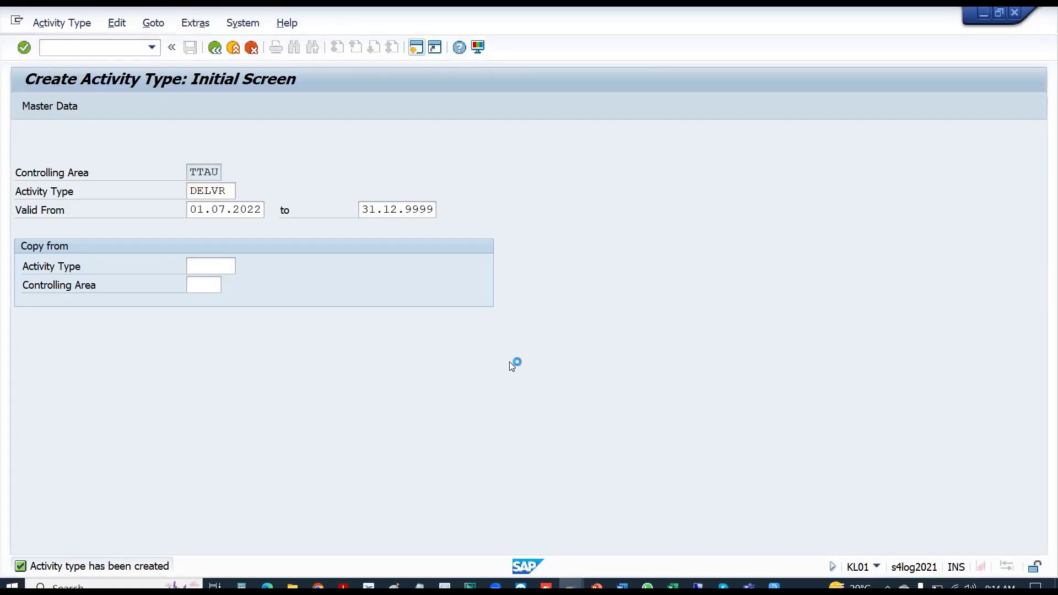
key(F3)
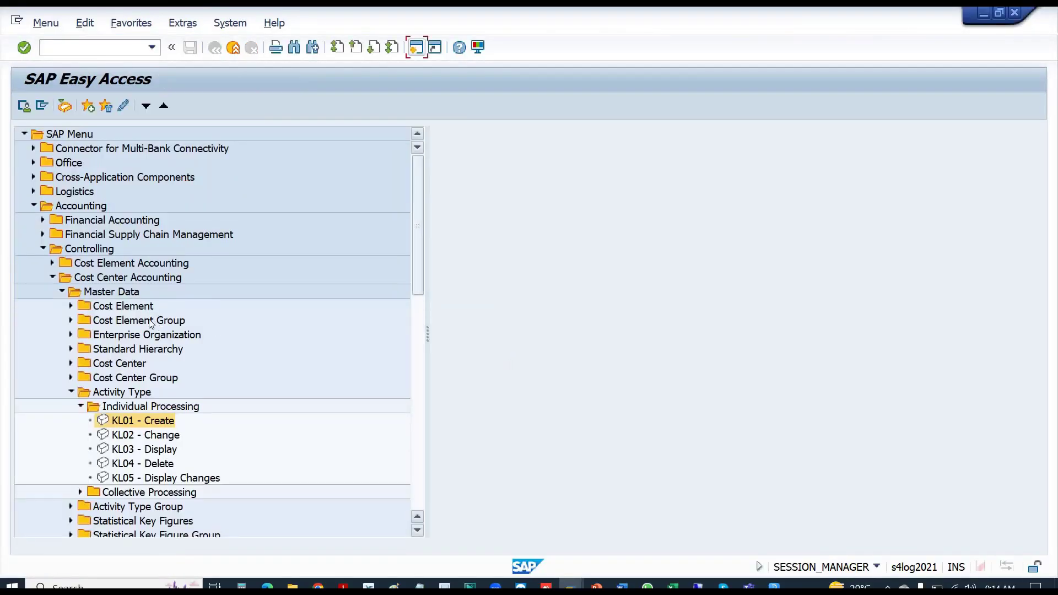
click(63, 290)
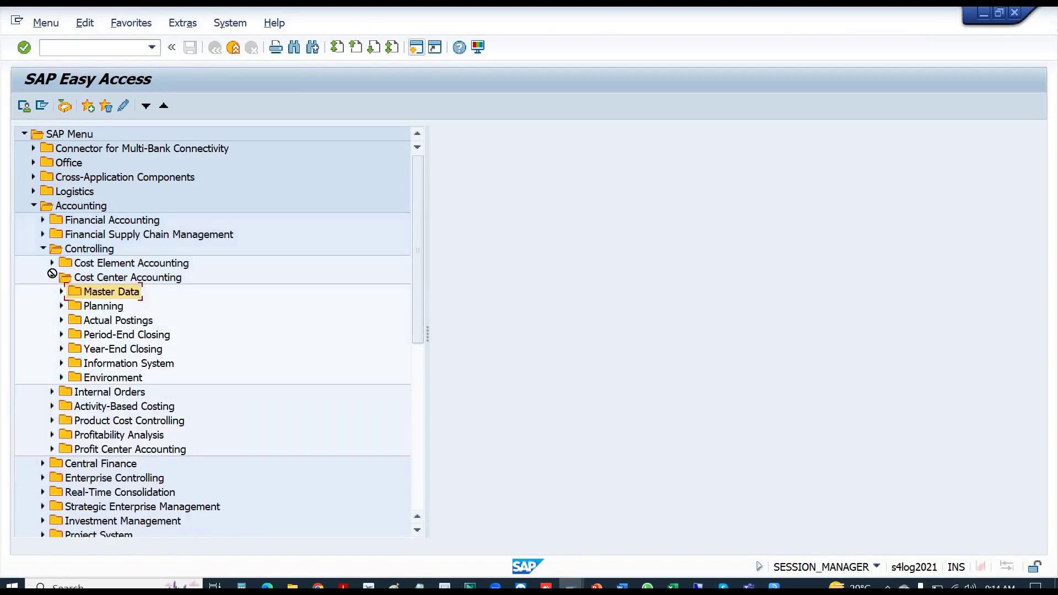
click(53, 276)
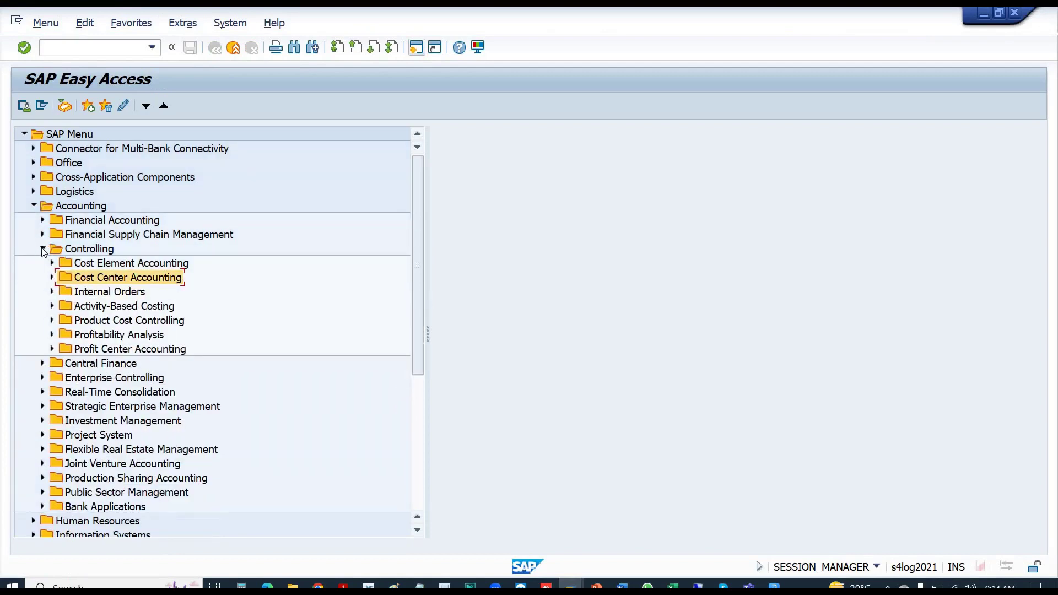
click(43, 249)
- Open transaction CA01 for creating a standard routing, found under Logistics, Production, Master Data and Routings
click(79, 193)
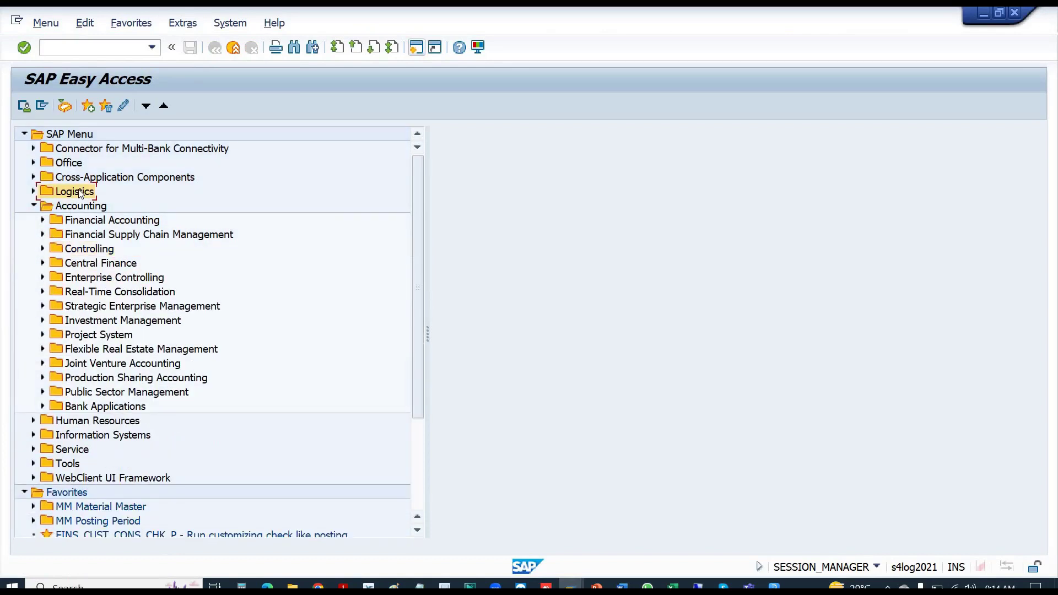
double_click(78, 193)
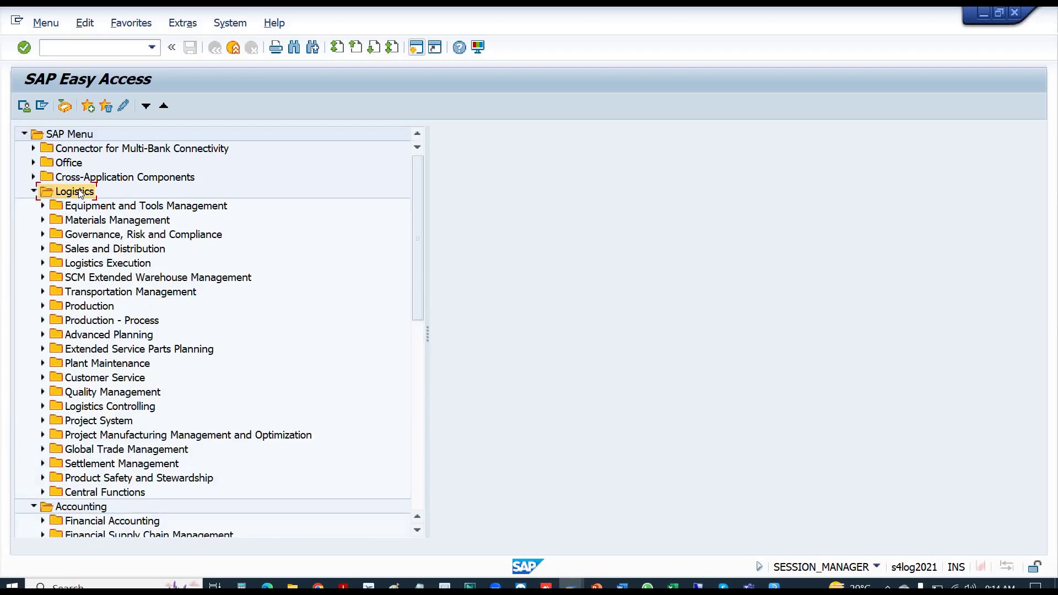
double_click(82, 306)
click(92, 322)
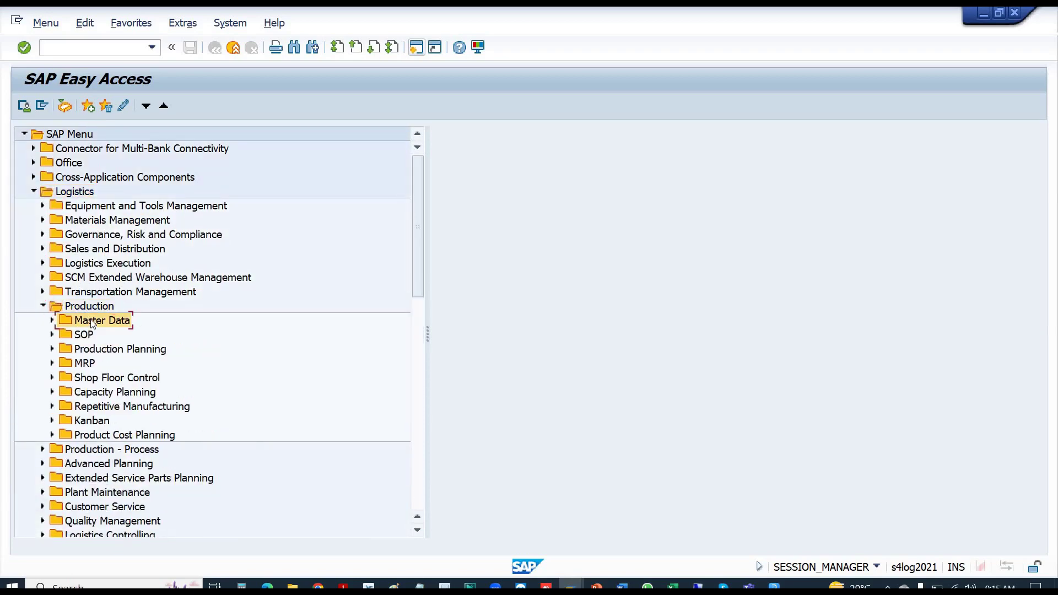
double_click(92, 322)
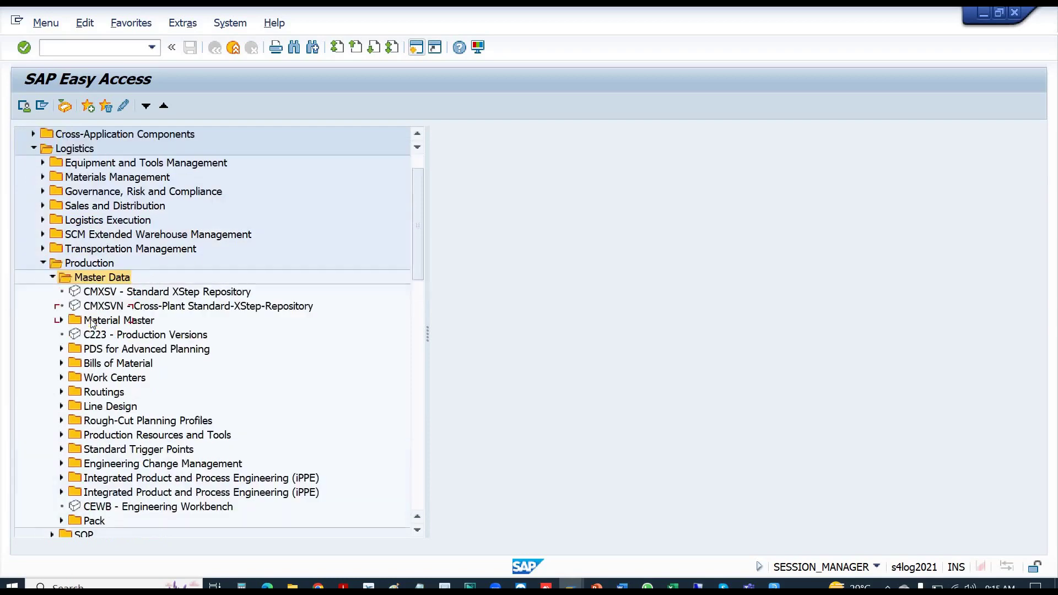
double_click(96, 391)
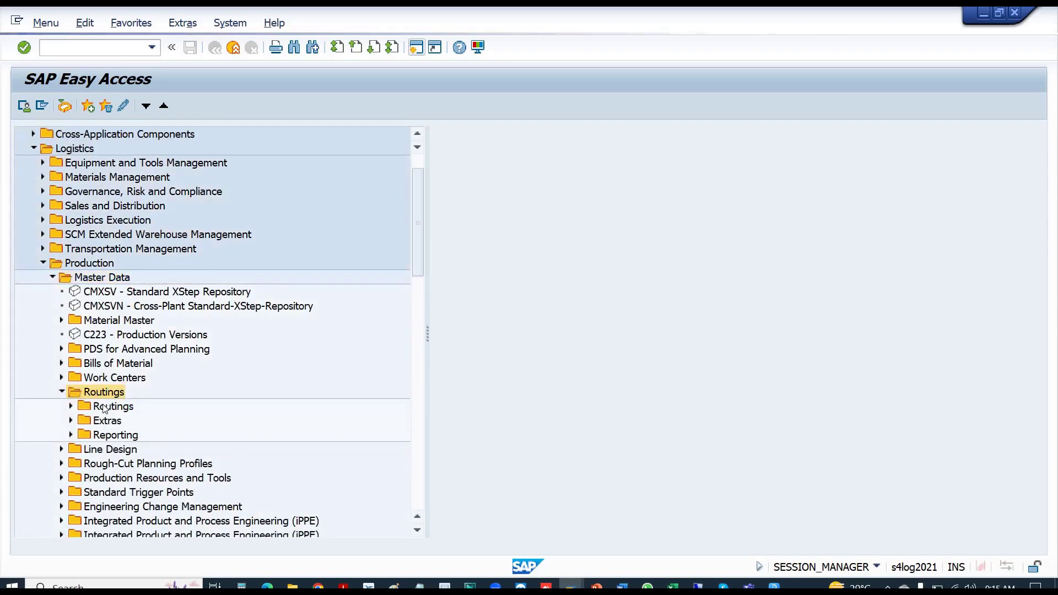
double_click(105, 409)
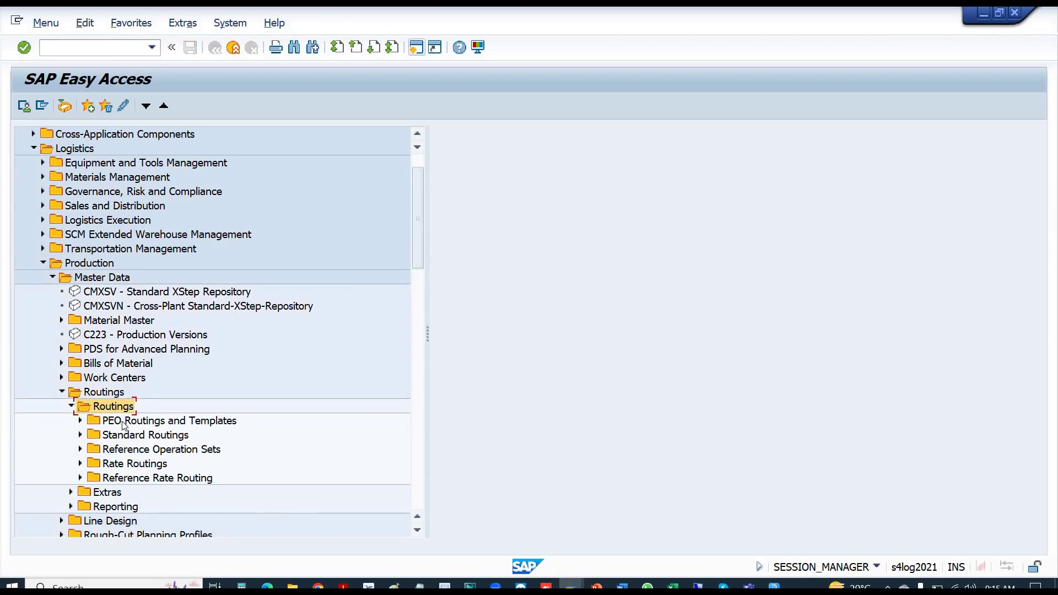
click(136, 436)
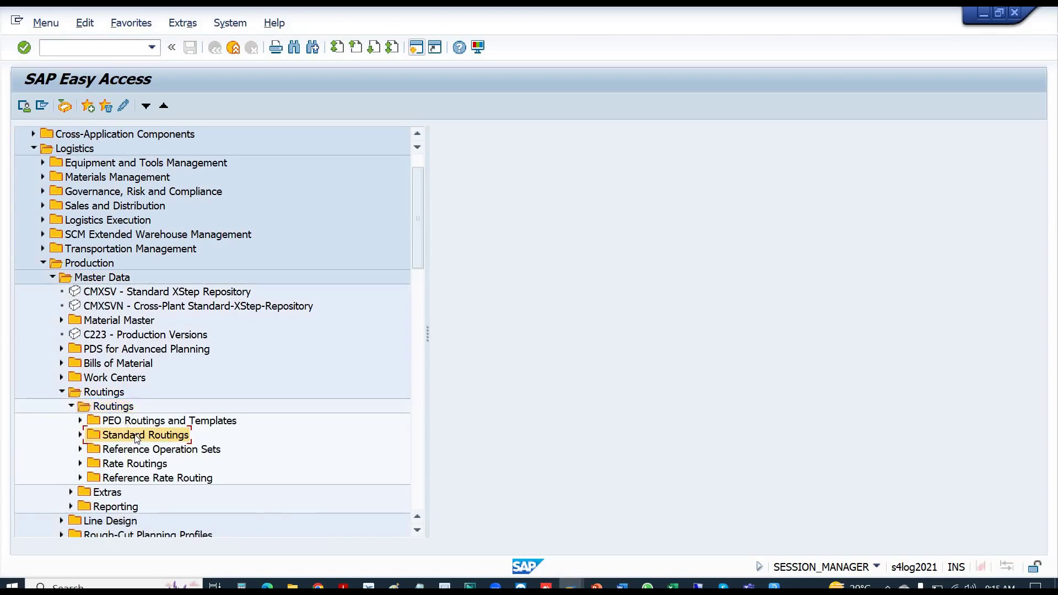
double_click(136, 437)
click(138, 451)
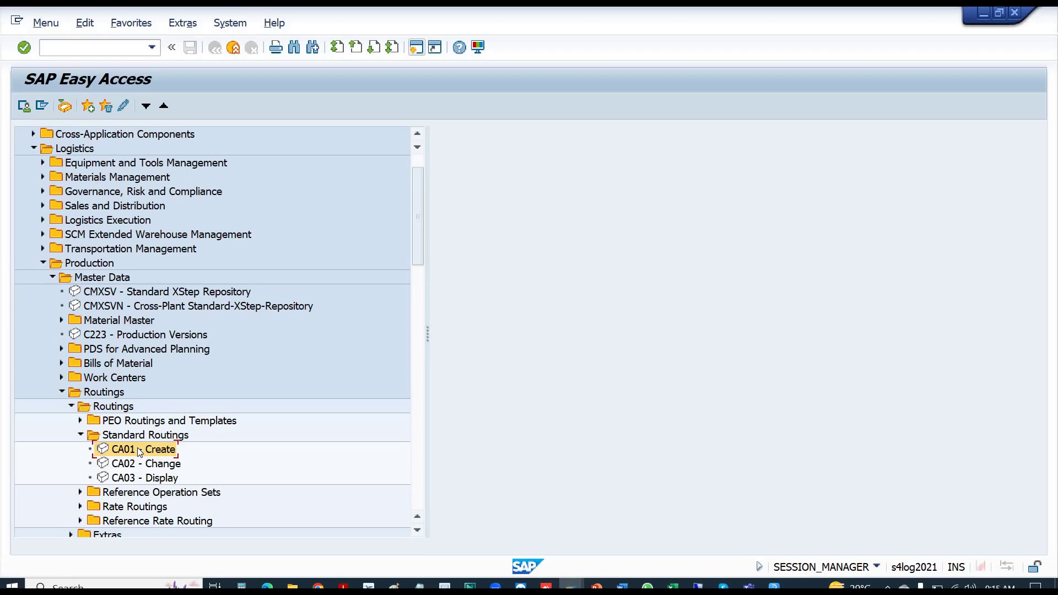
double_click(137, 450)
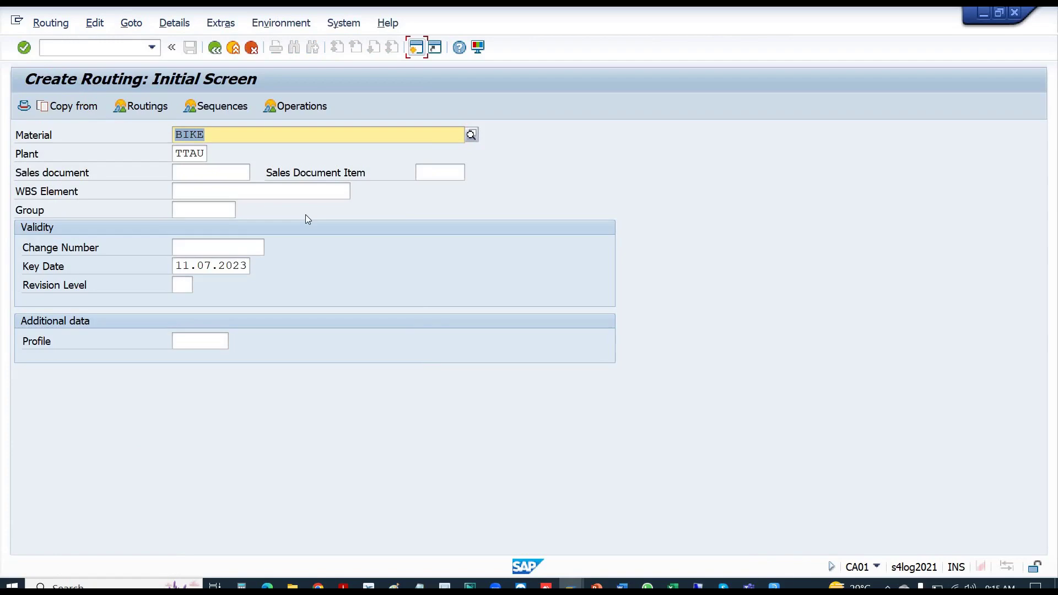
- Check the Seat and Bike entries in the jun workbook in Excel, and return to the routing creation screen in SAP
key(alt+Tab)
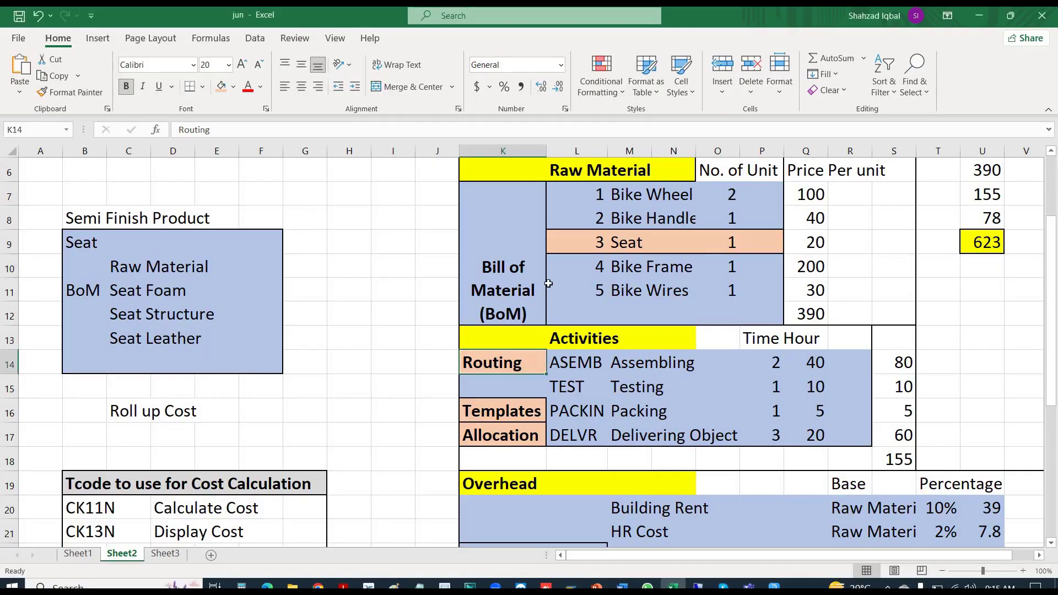
click(636, 245)
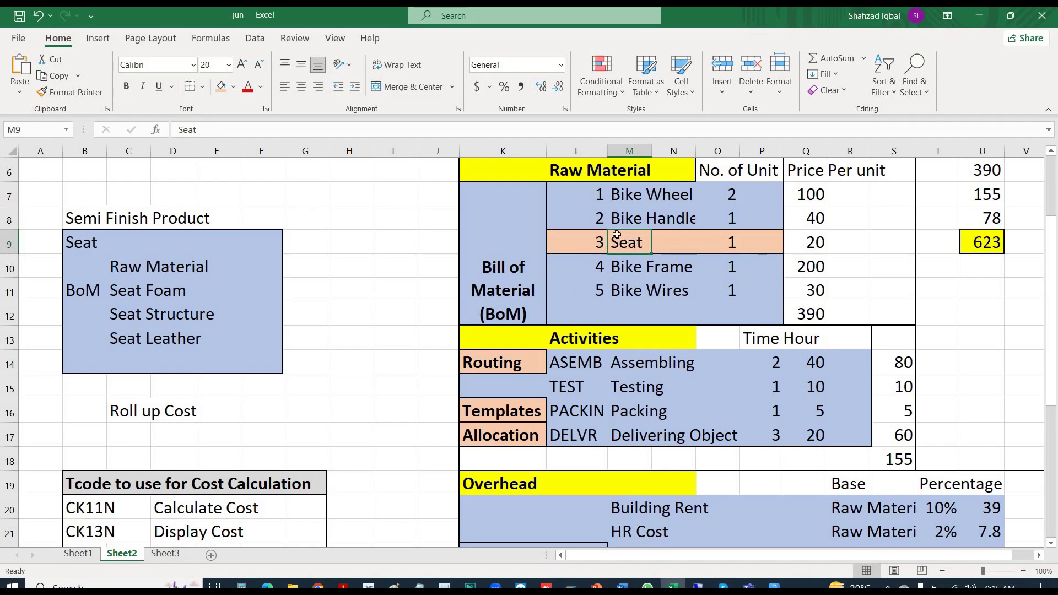
scroll(598, 209, up, 1)
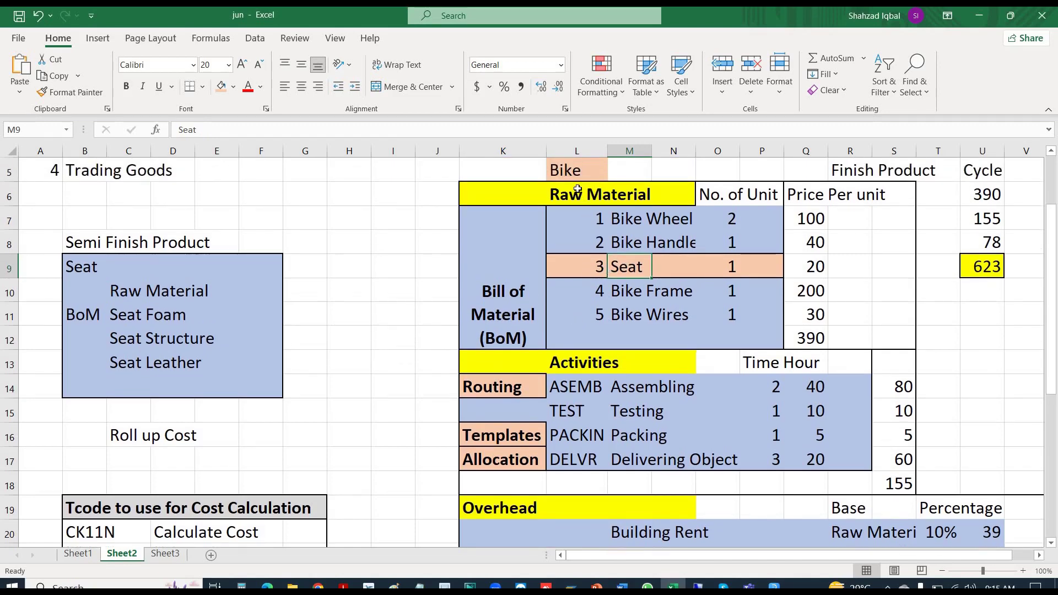
click(570, 163)
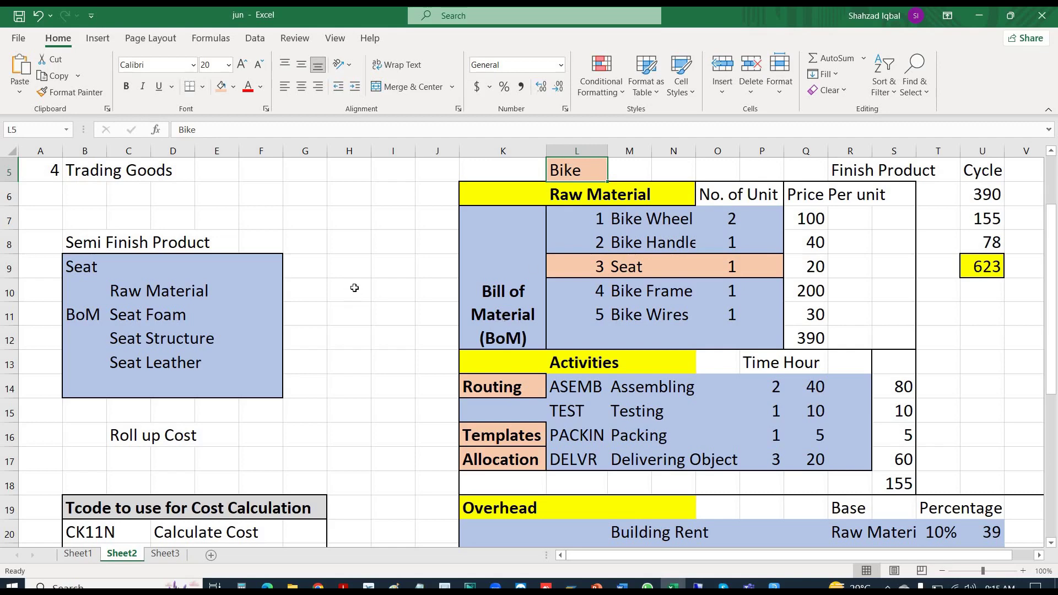
click(596, 269)
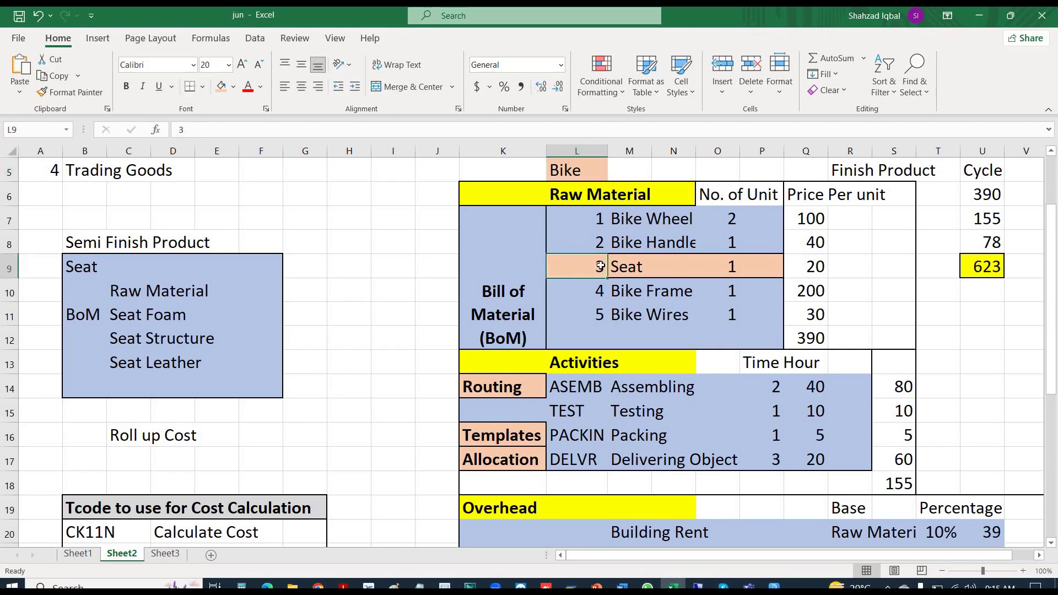
click(572, 172)
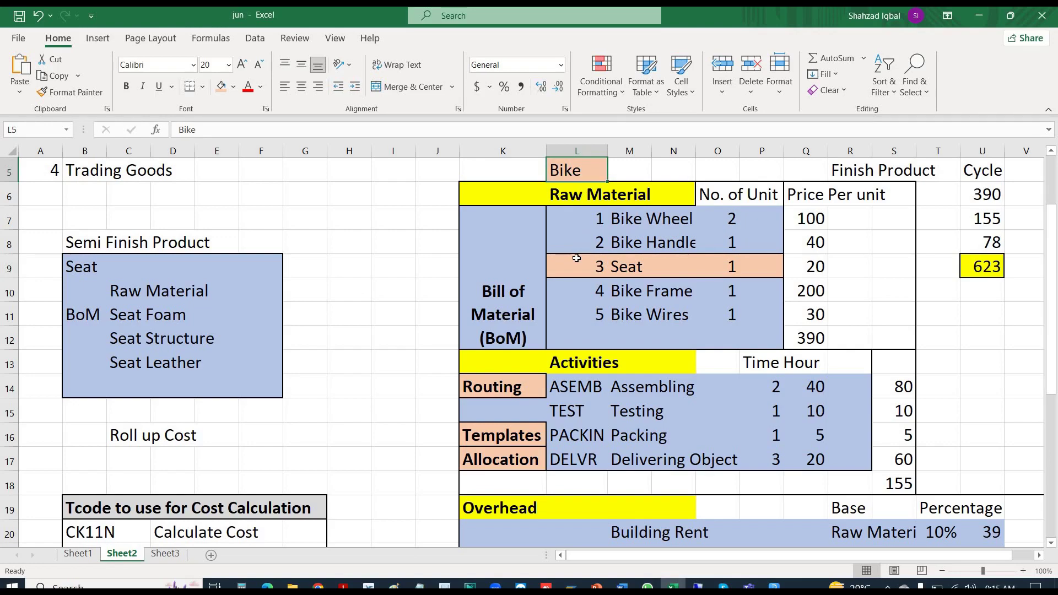
key(alt+Tab)
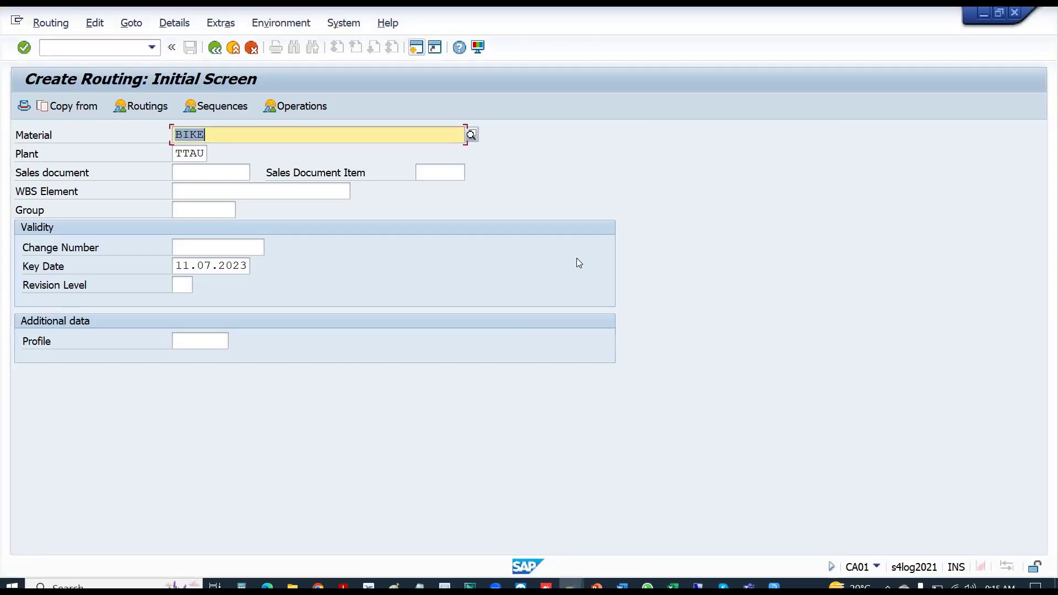
- Open the routing header details for material BIKE in plant TTAU, leaving the sales document and WBS element empty
click(220, 134)
drag(190, 139, 172, 138)
click(198, 178)
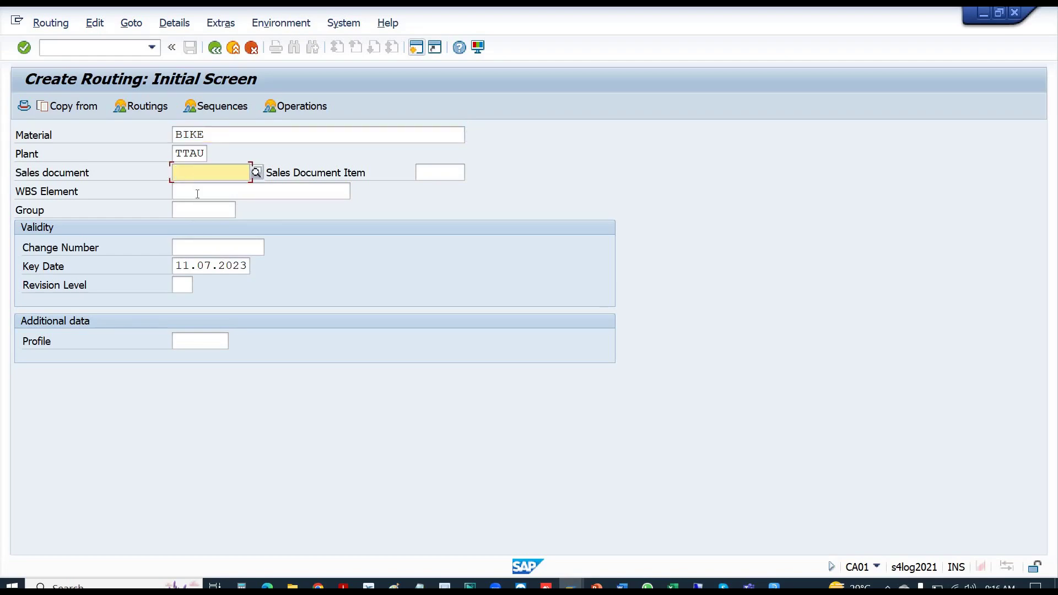
click(198, 195)
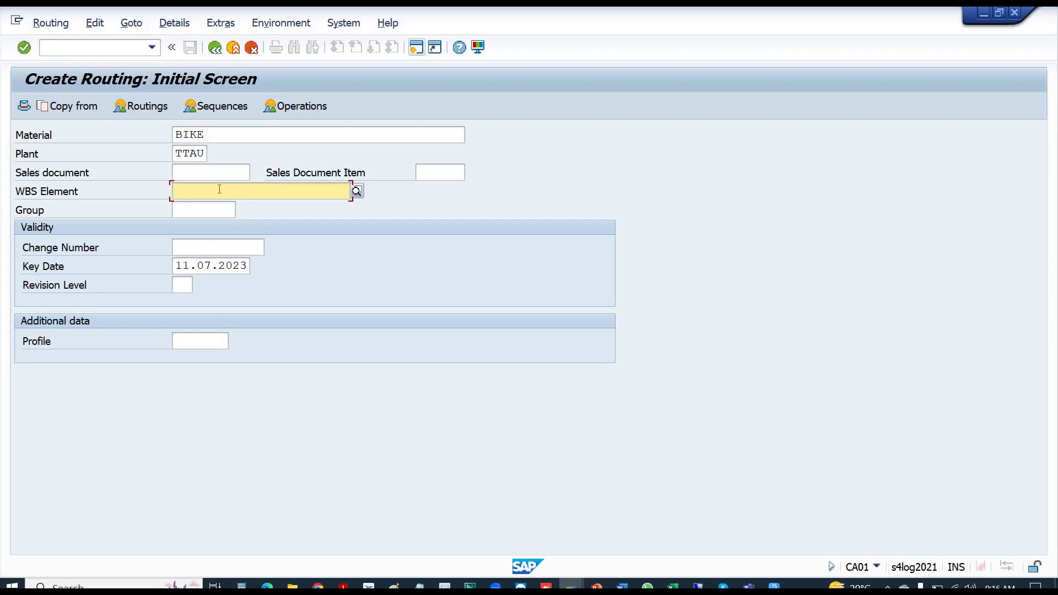
key(Return)
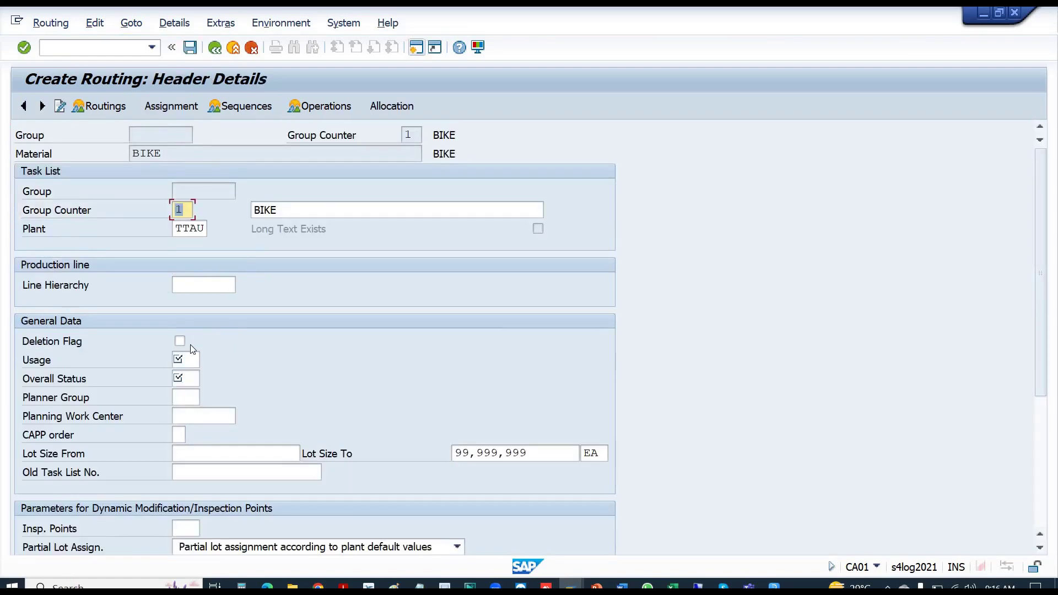
- Set the routing's task list usage to 1 (Production) from the list of possible values
click(183, 362)
click(207, 361)
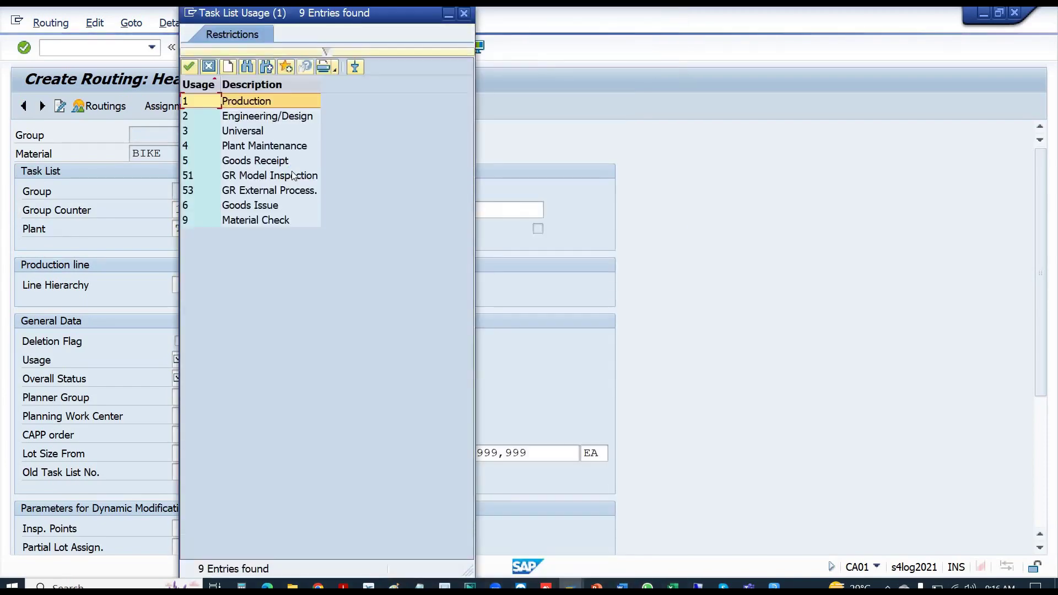
double_click(241, 104)
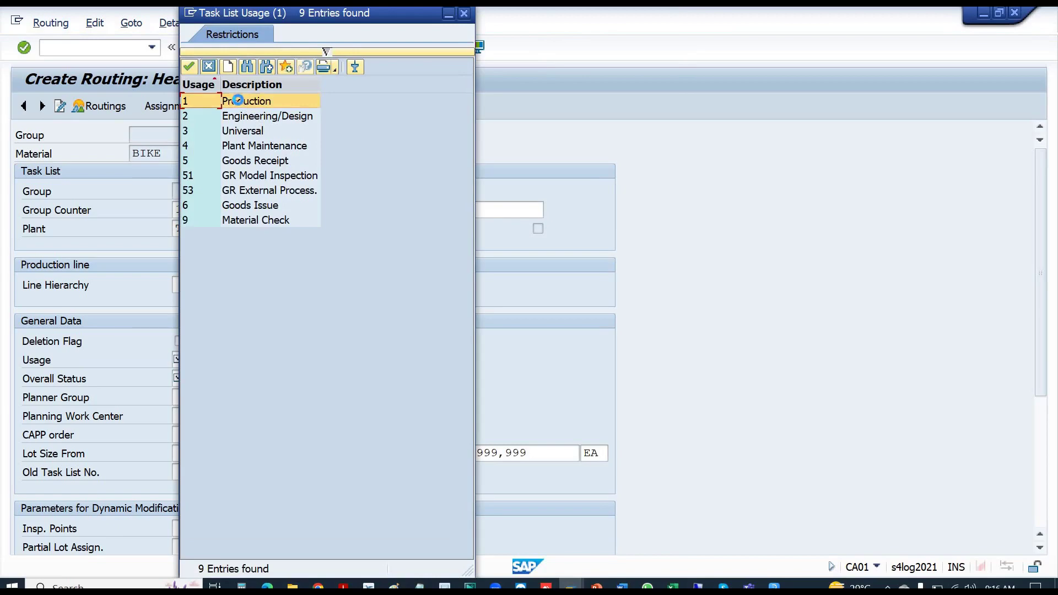
double_click(185, 361)
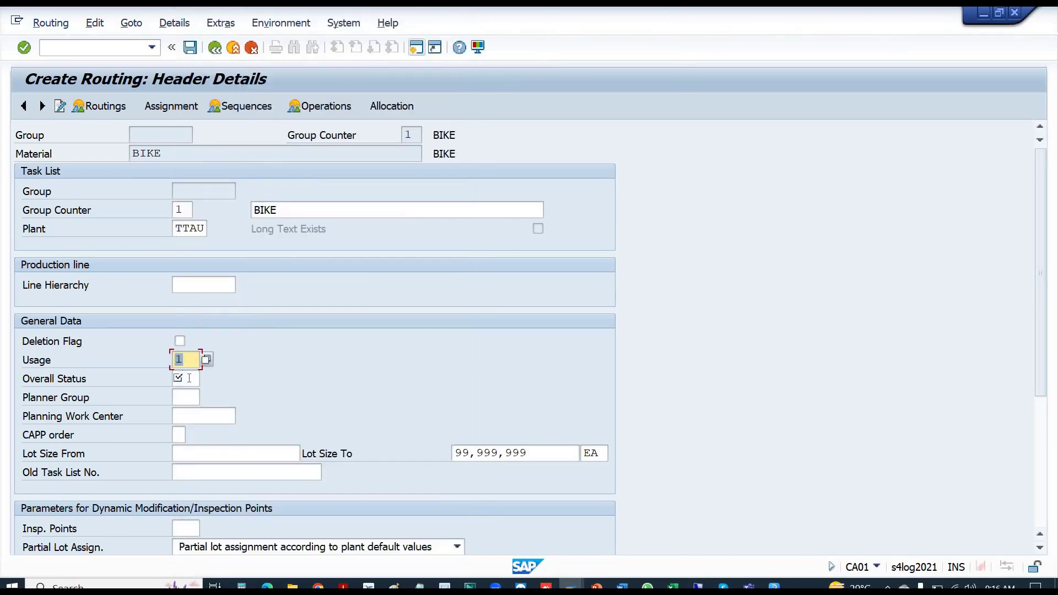
- Set the routing's overall status to 4, Released (General), confirm the header and open the routing overview
click(191, 380)
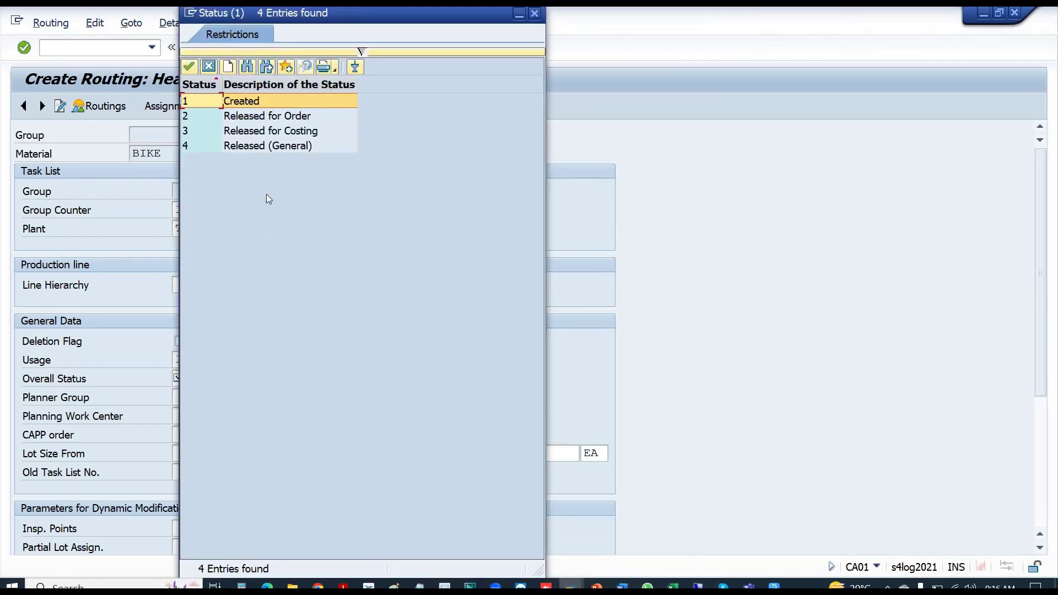
click(232, 148)
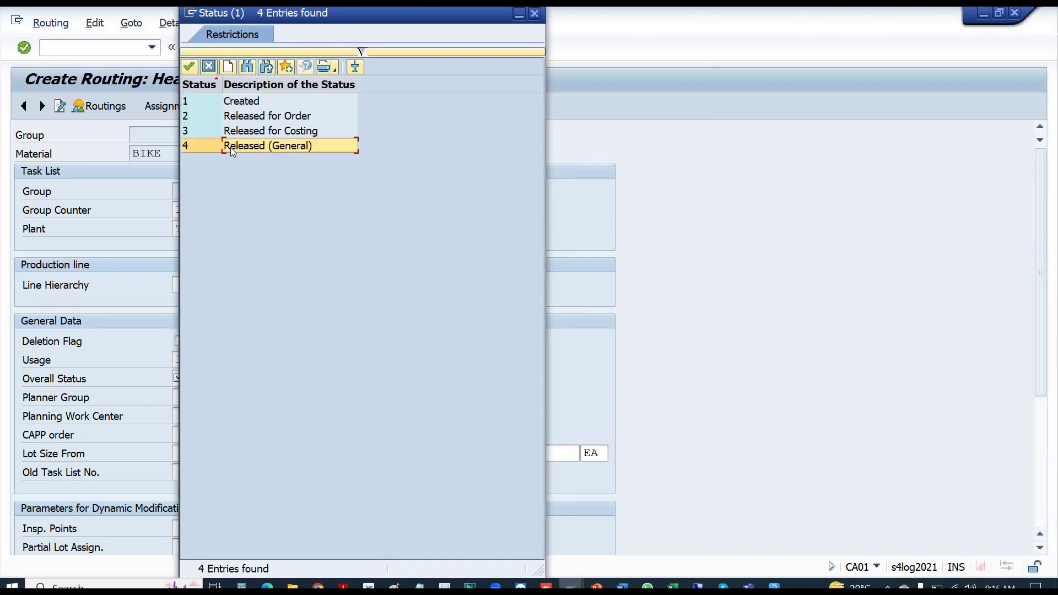
click(270, 118)
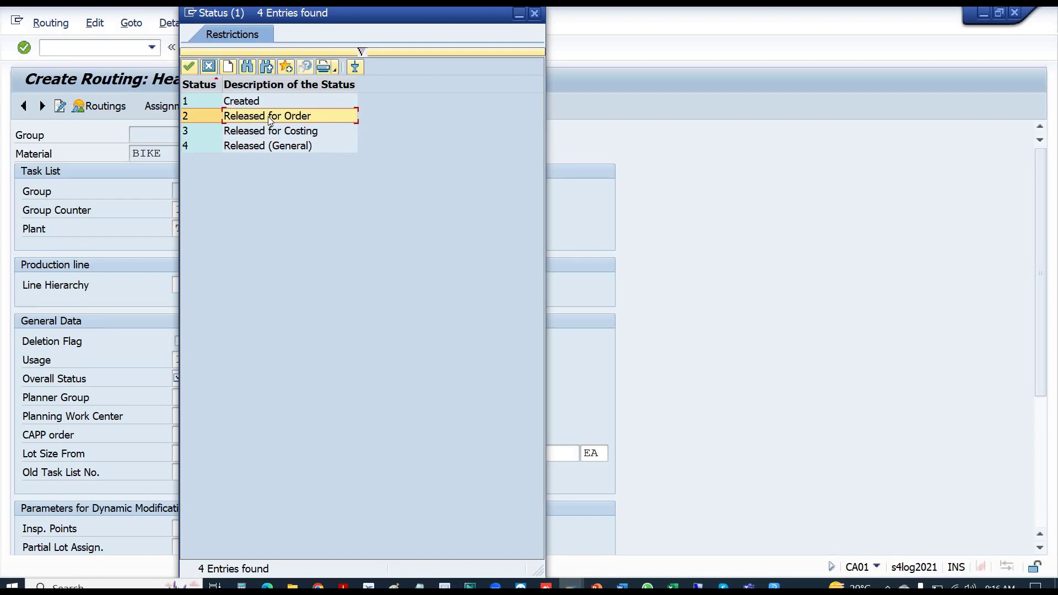
click(229, 146)
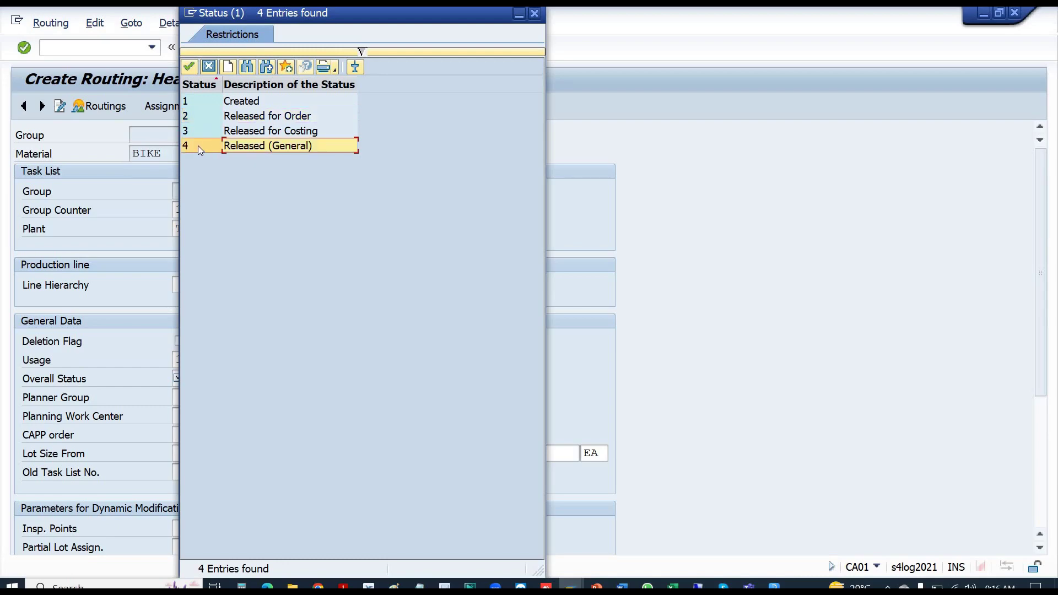
double_click(198, 146)
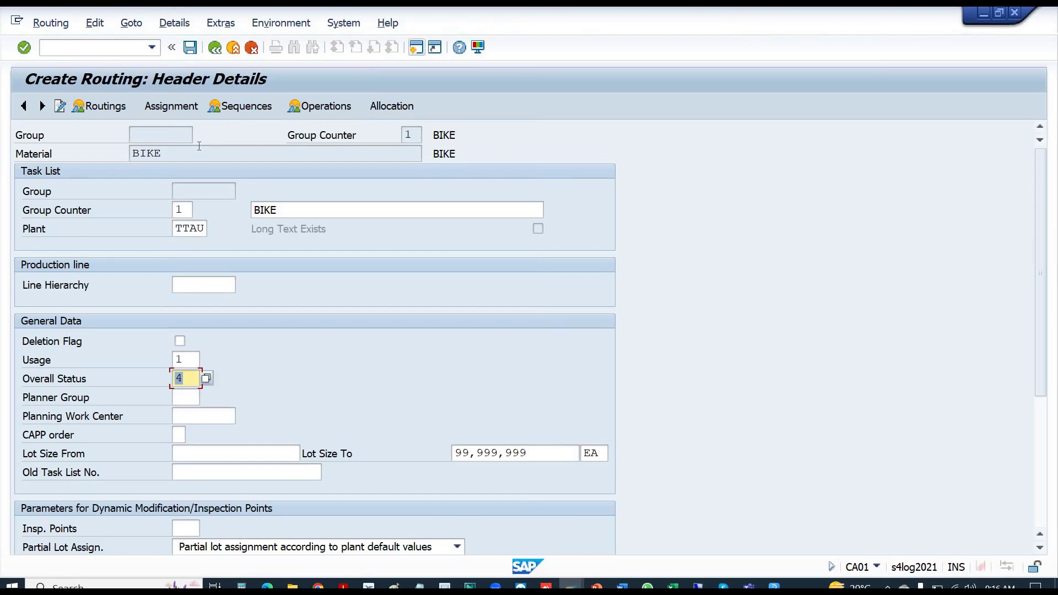
key(Return)
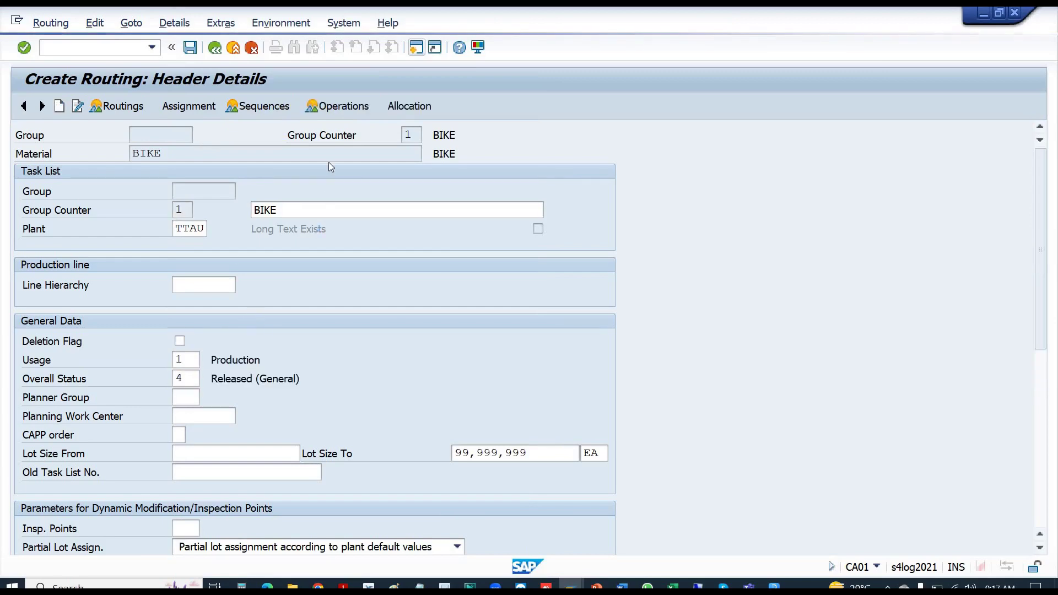
click(132, 107)
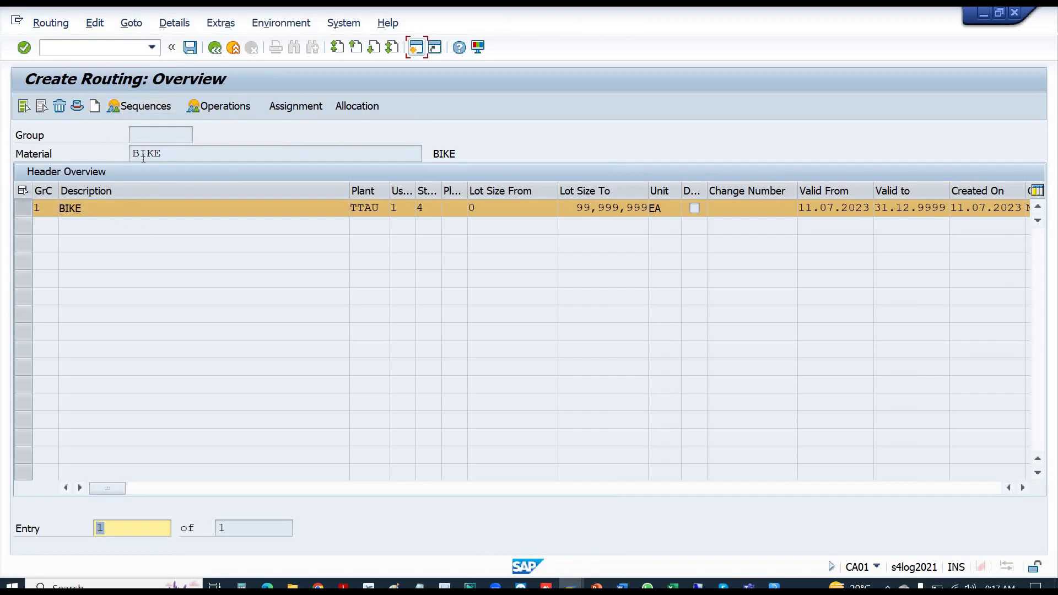
click(94, 106)
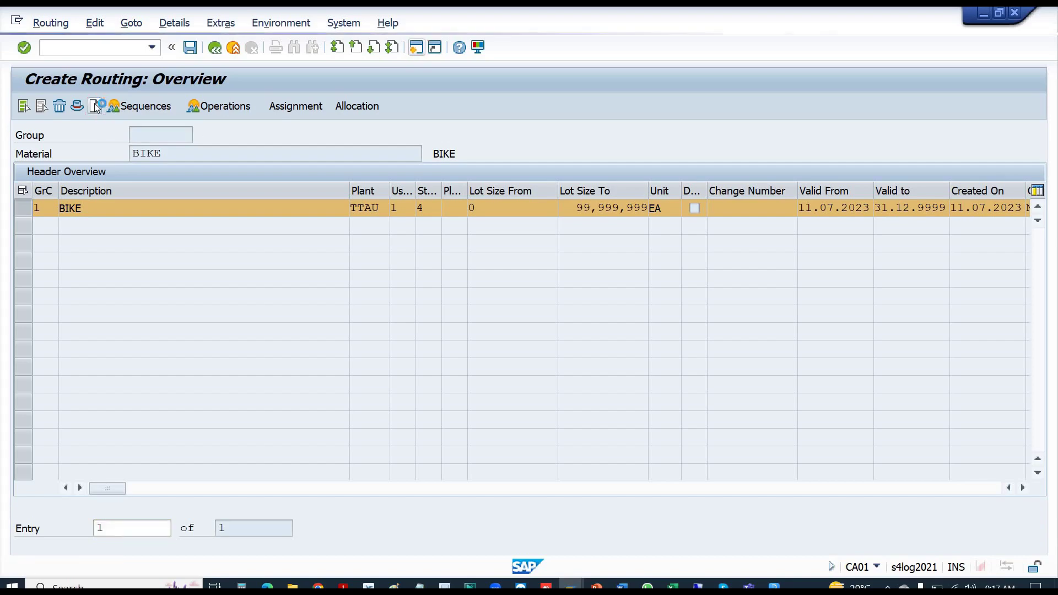
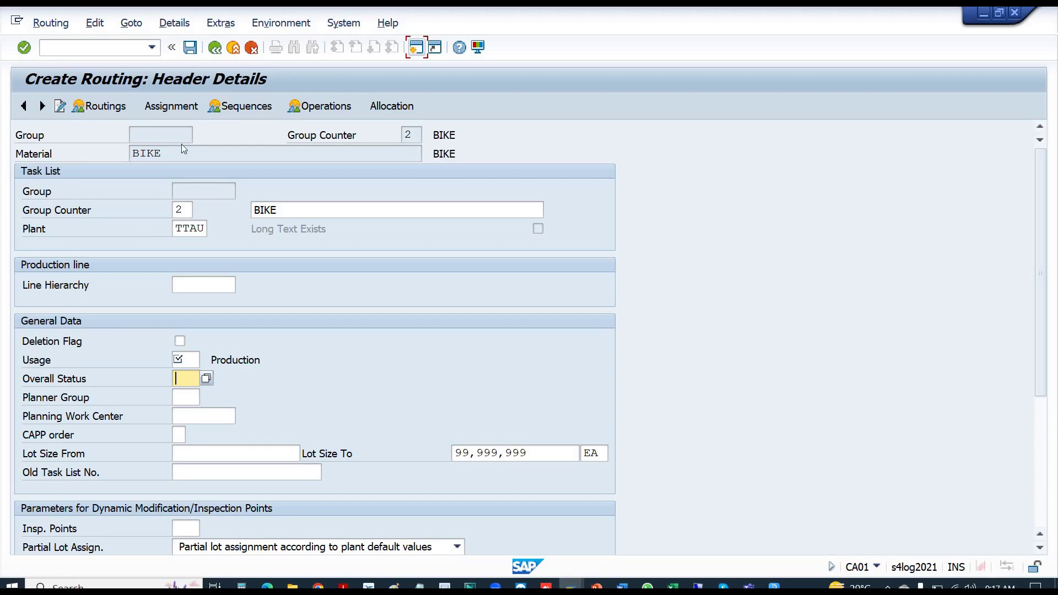
click(234, 48)
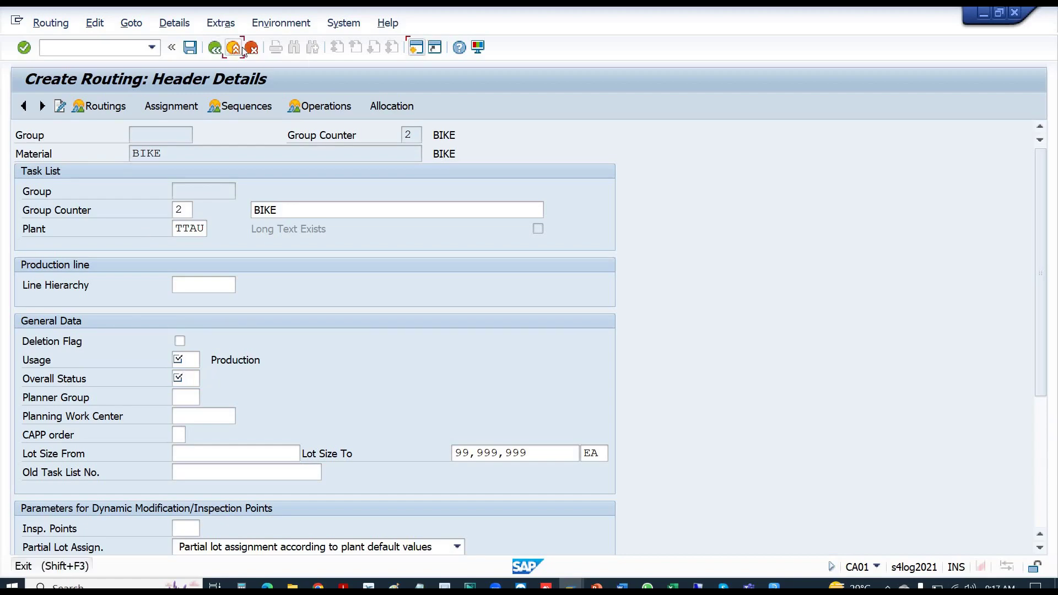
text(1)
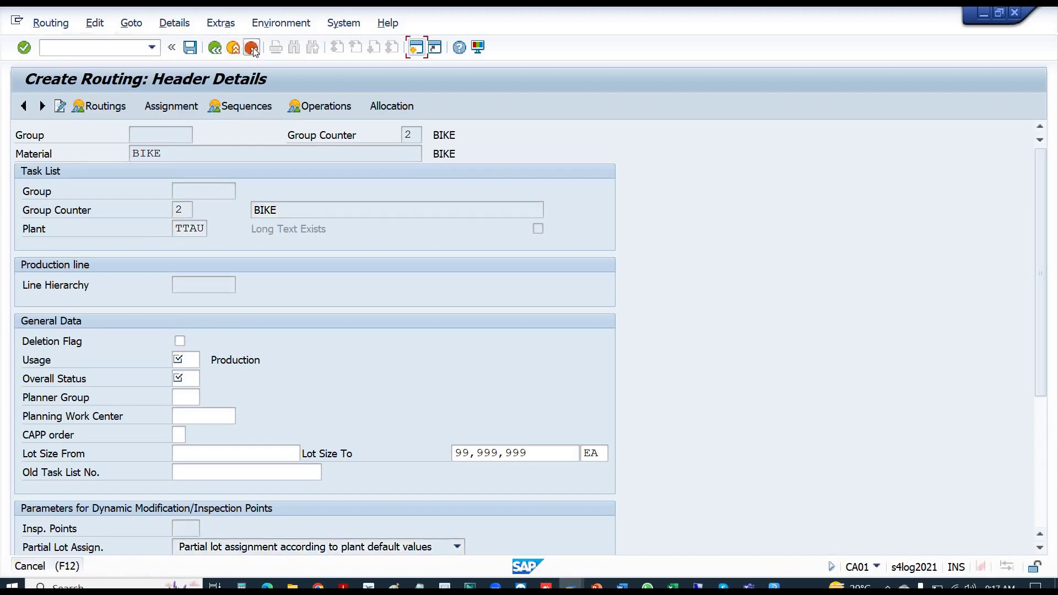
click(252, 48)
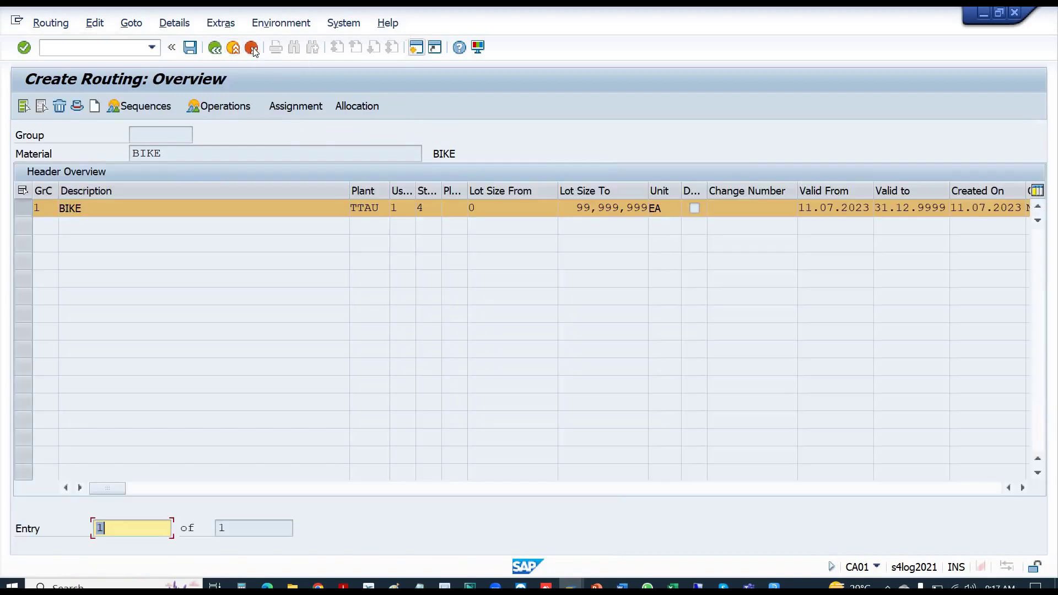
- Open the operation overview of the BIKE routing and review operation 0010's work center, control key and standard text key fields
click(225, 107)
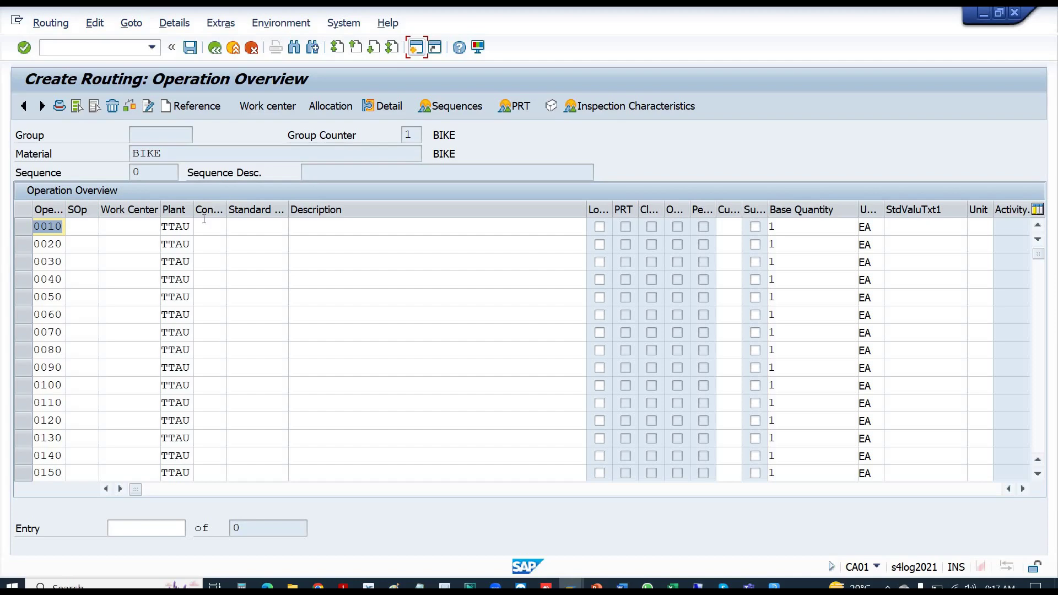
click(88, 234)
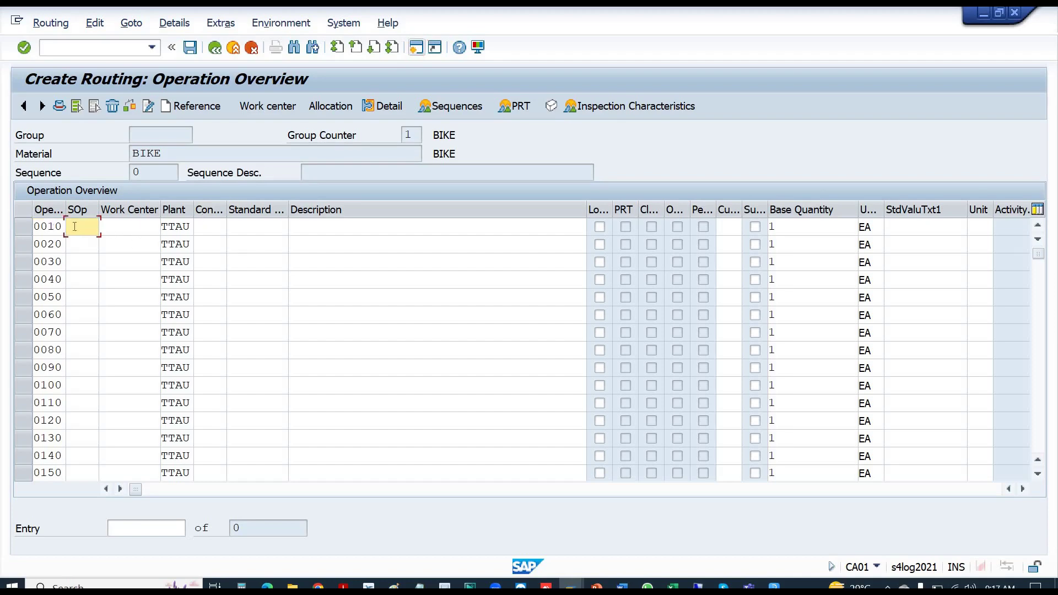
click(127, 228)
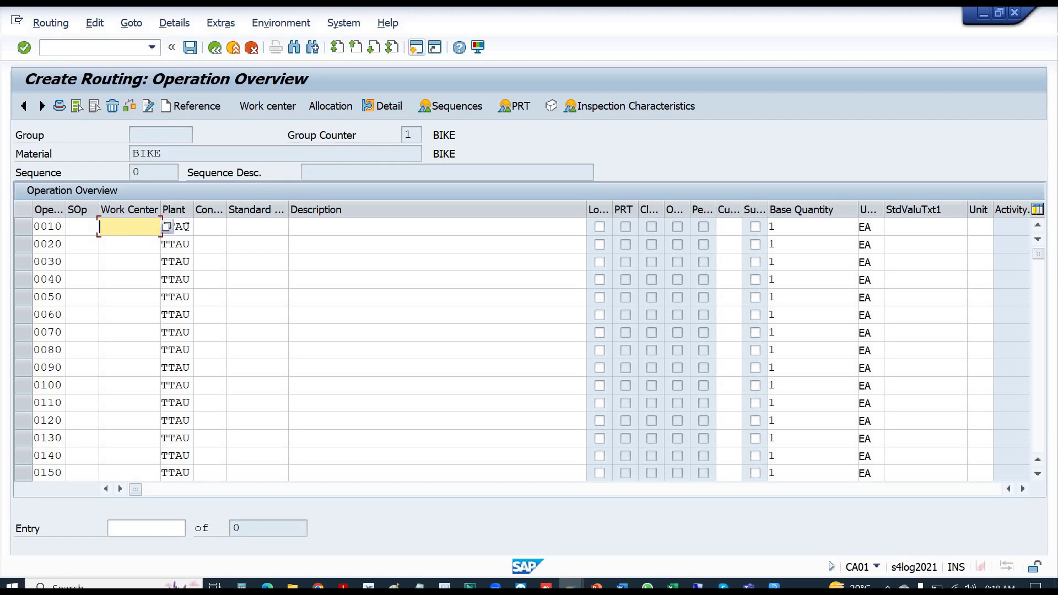
click(259, 225)
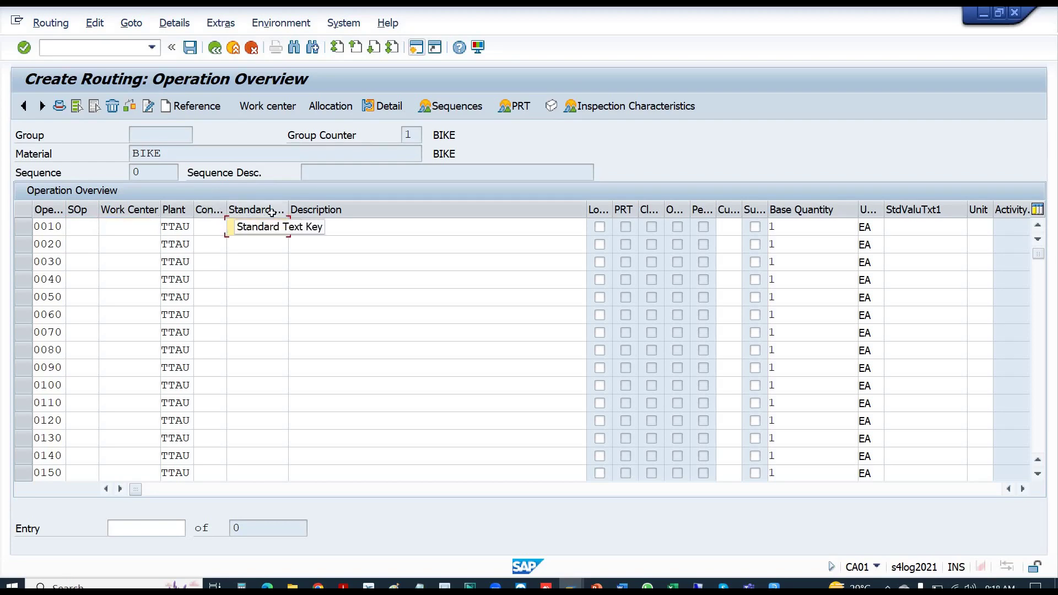
click(216, 225)
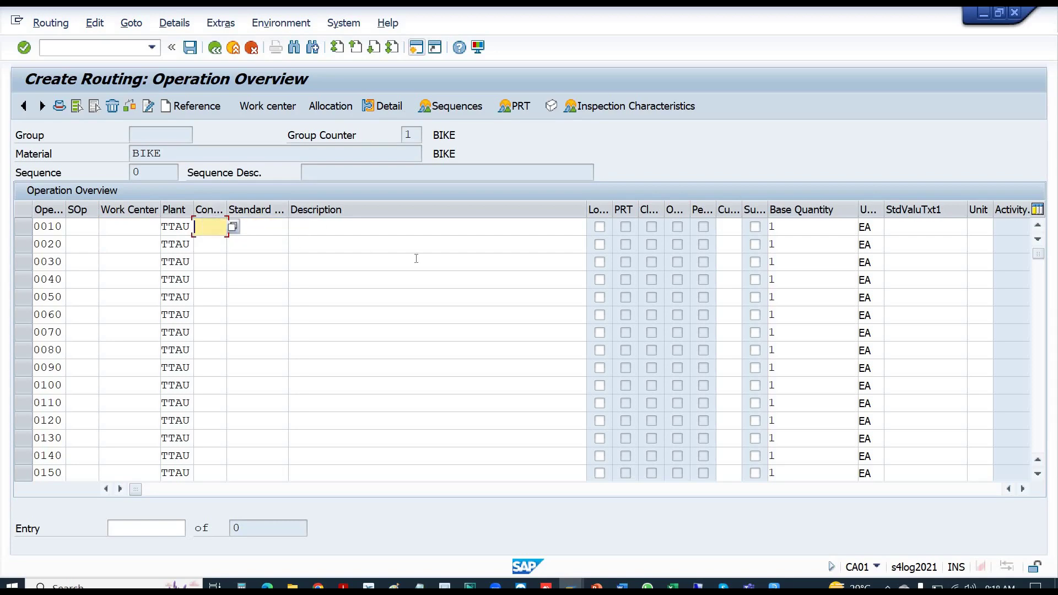
click(268, 227)
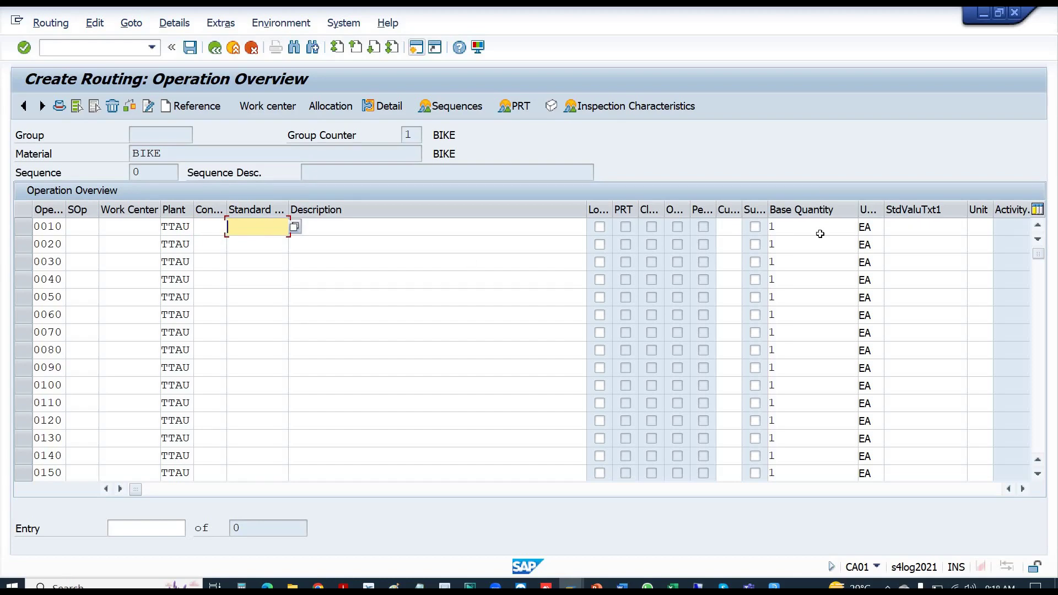
- Check the Assembling activity's hours and rate in the jun workbook in Excel, and return to the operation overview in SAP
key(alt+Tab)
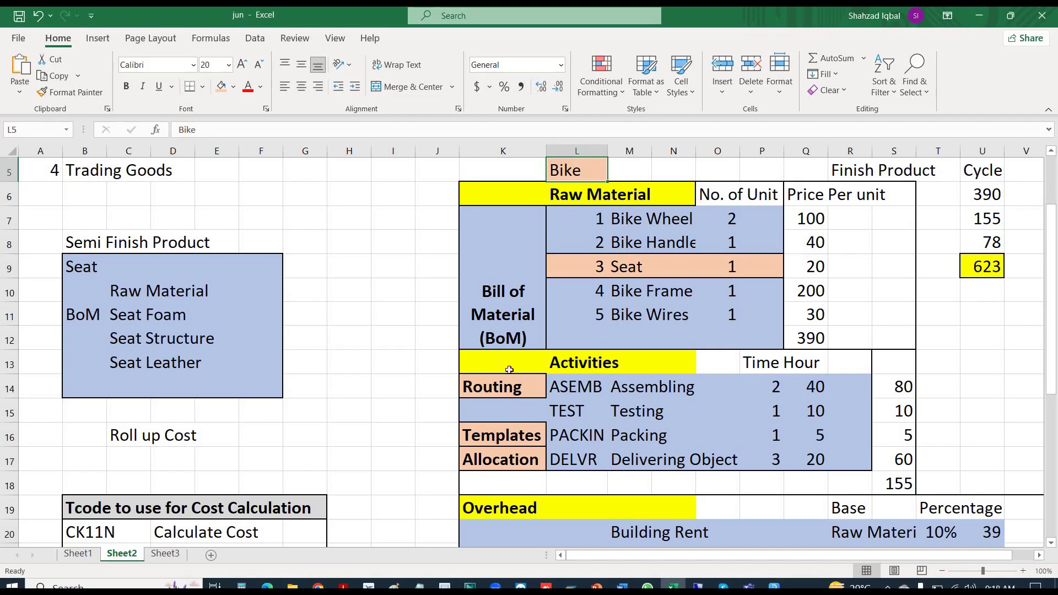
click(629, 387)
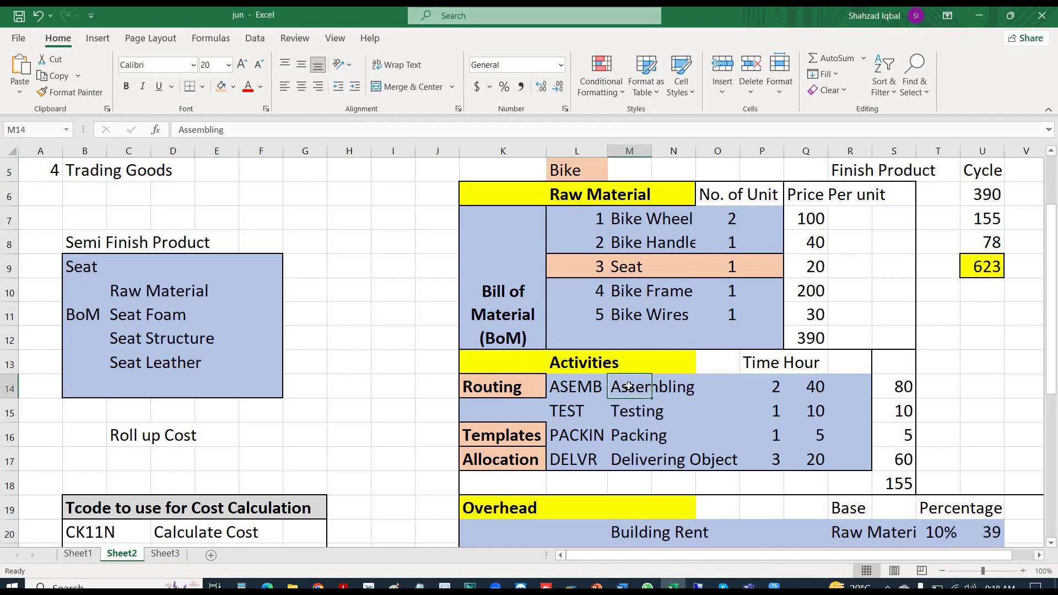
click(770, 386)
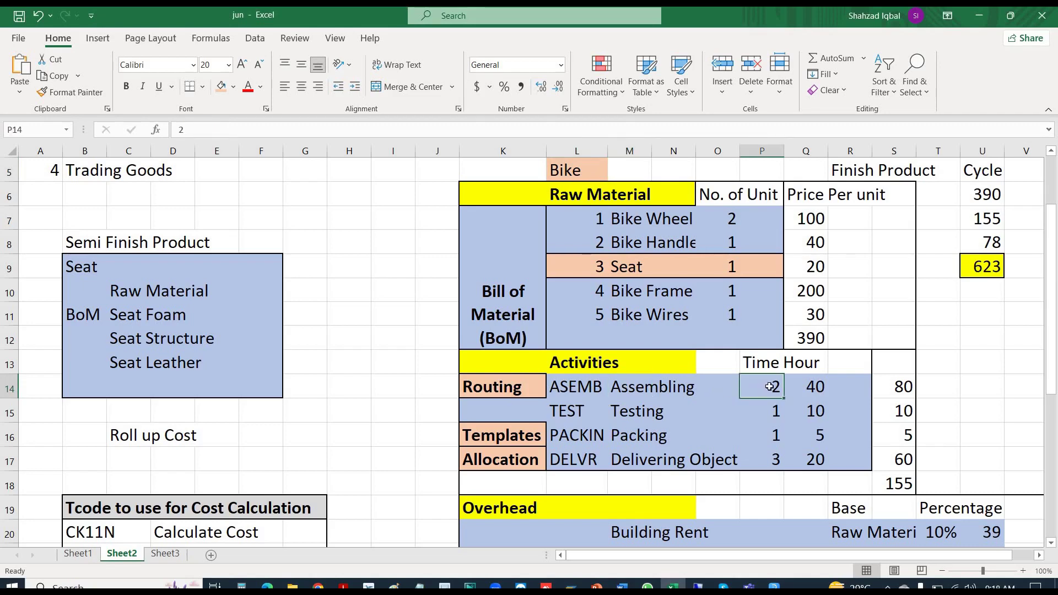
click(811, 385)
click(767, 385)
key(alt+Tab)
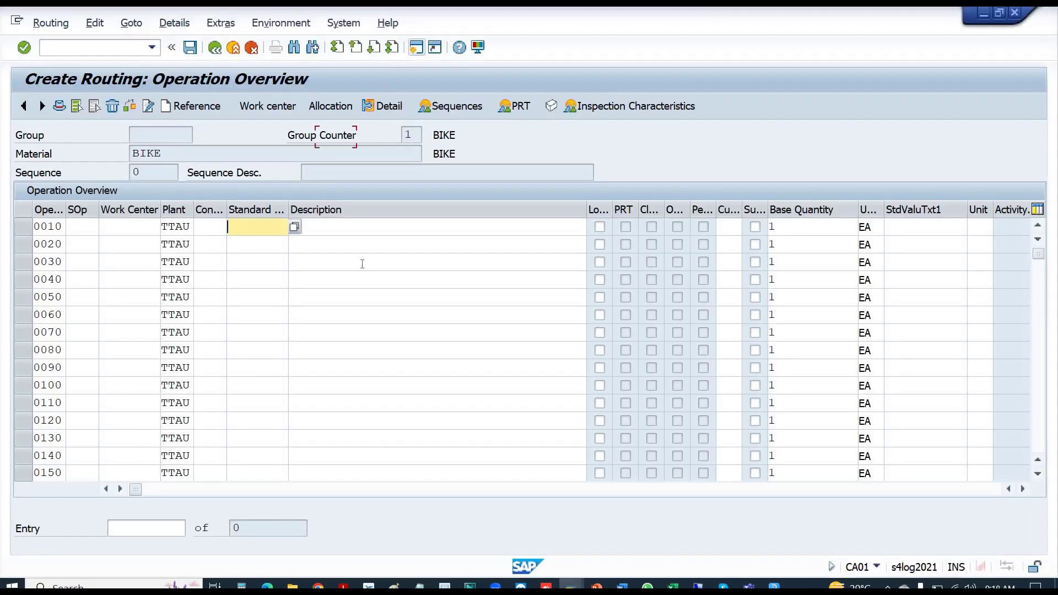
- Review the work center, standard text key, description and base quantity fields of operation 0010
click(121, 223)
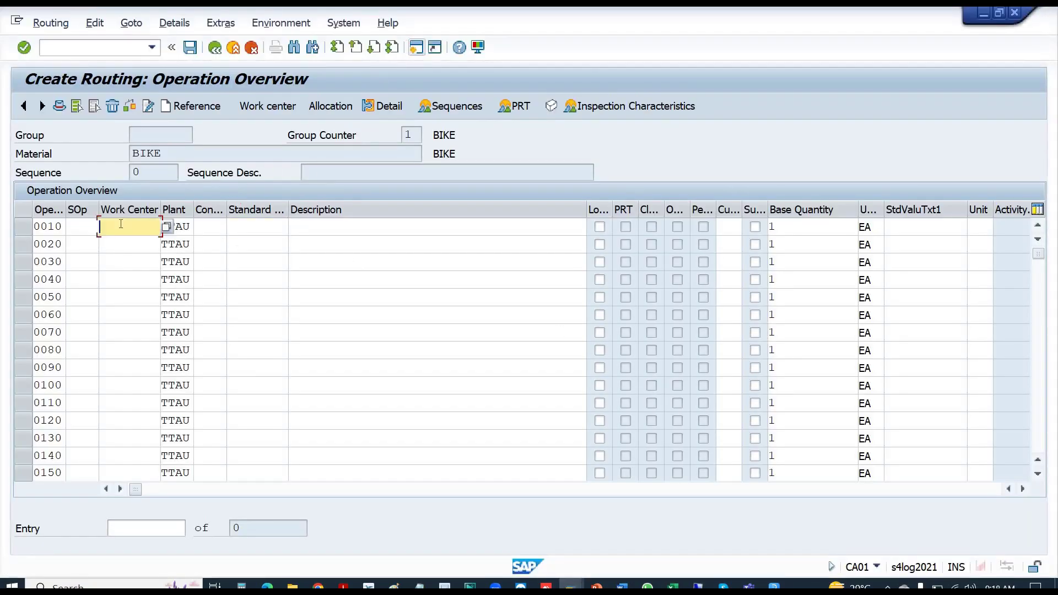
click(257, 229)
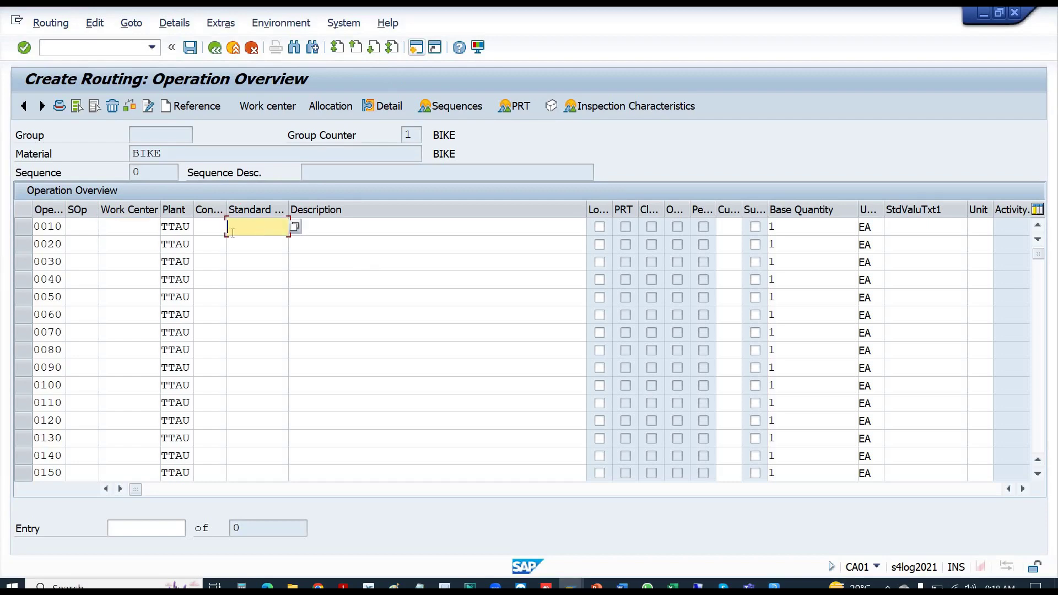
click(373, 233)
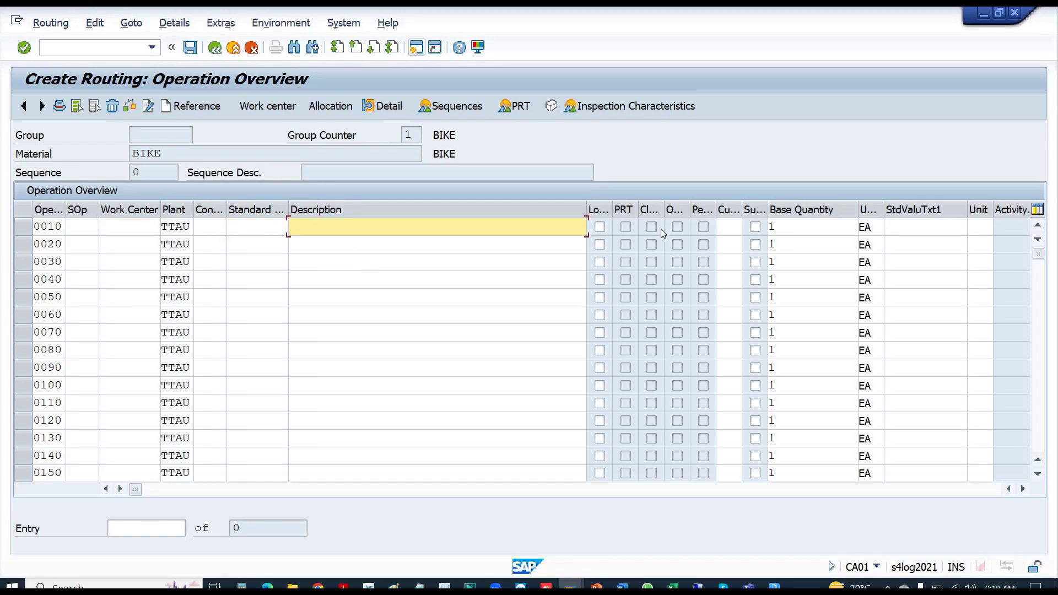
click(727, 228)
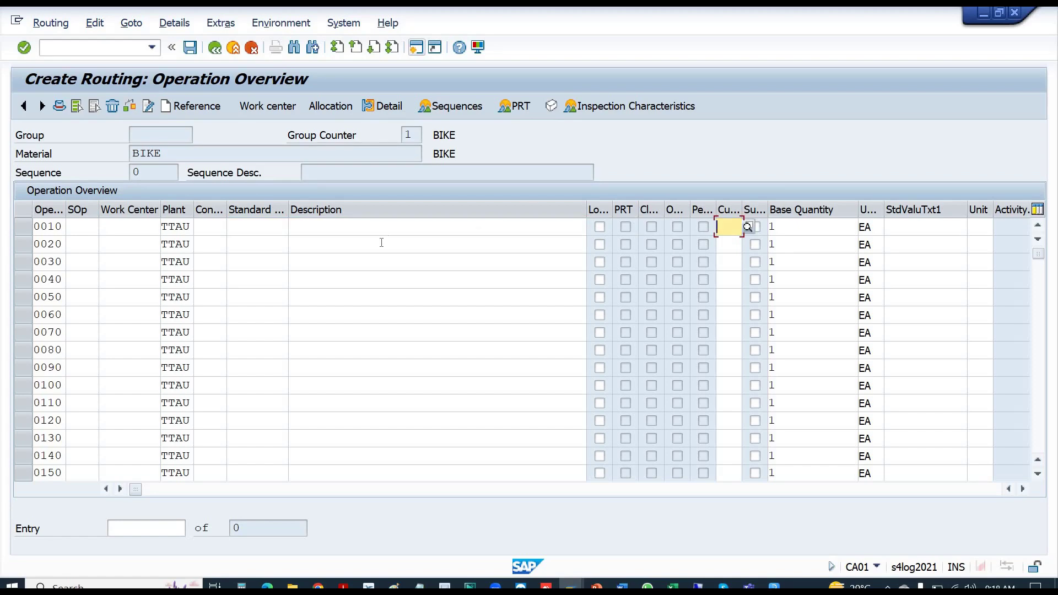
click(790, 225)
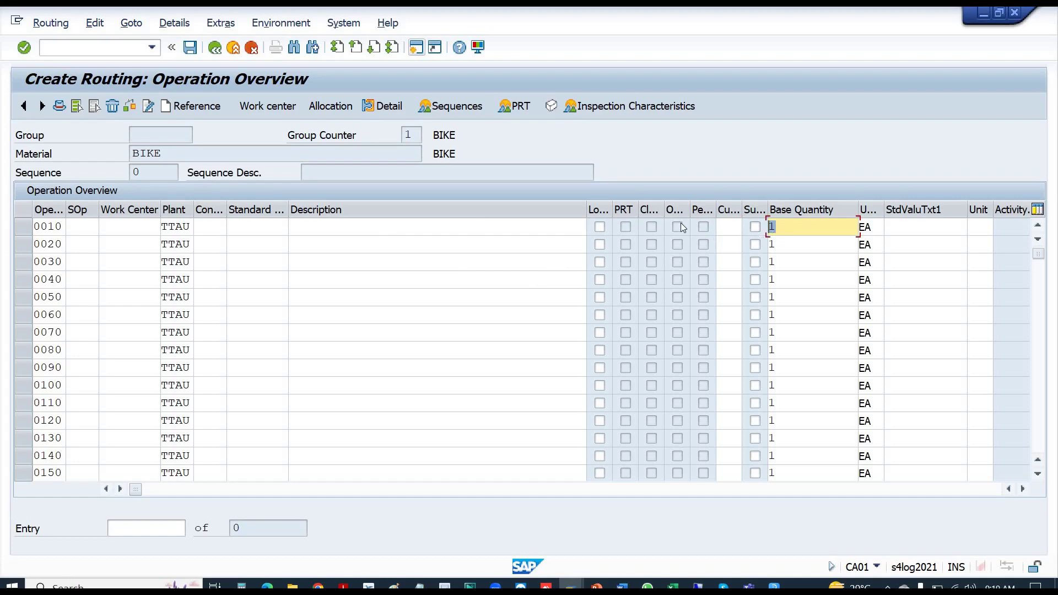
click(509, 227)
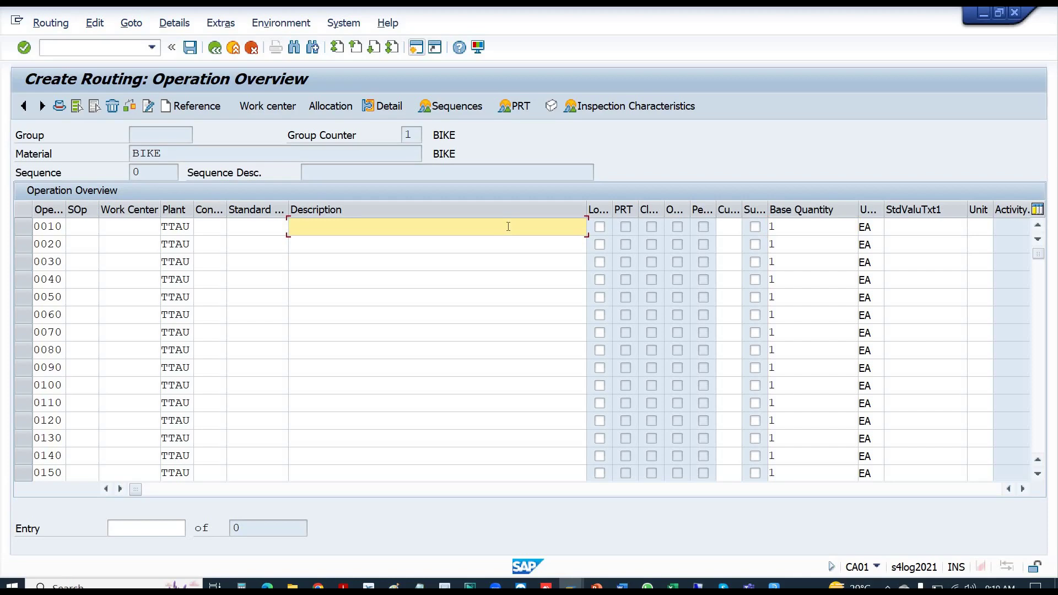
click(133, 228)
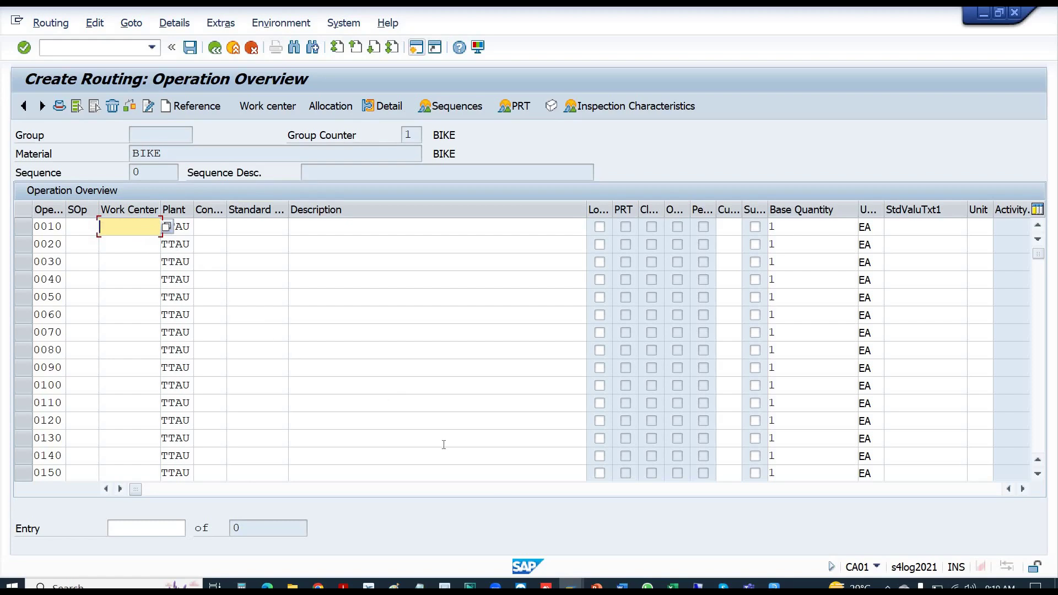
- Switch to the jun workbook in Excel and enter 1 in cell G7 and BoM in cell H7
click(673, 586)
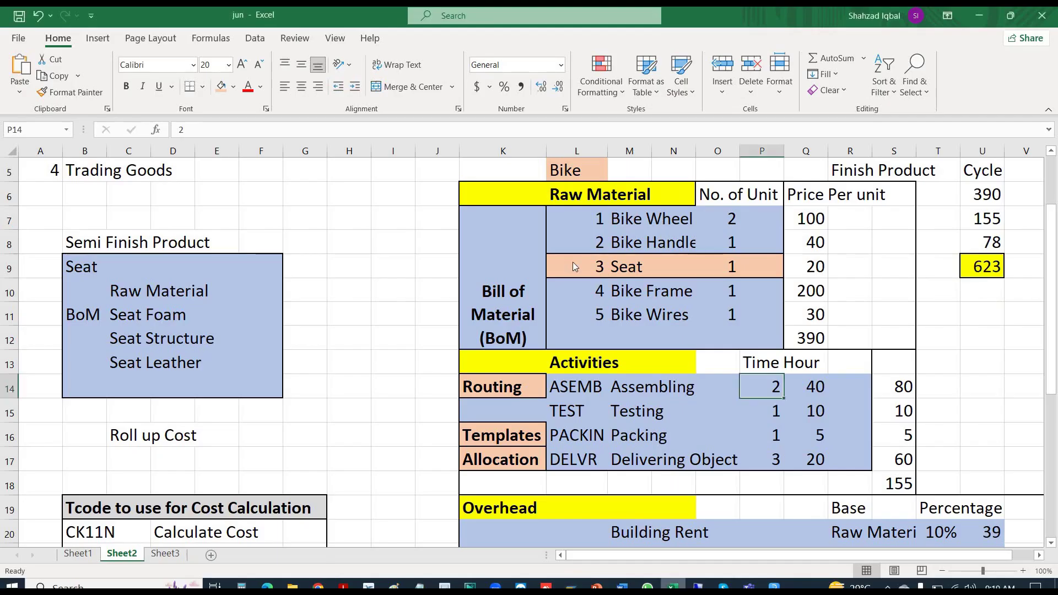
click(516, 194)
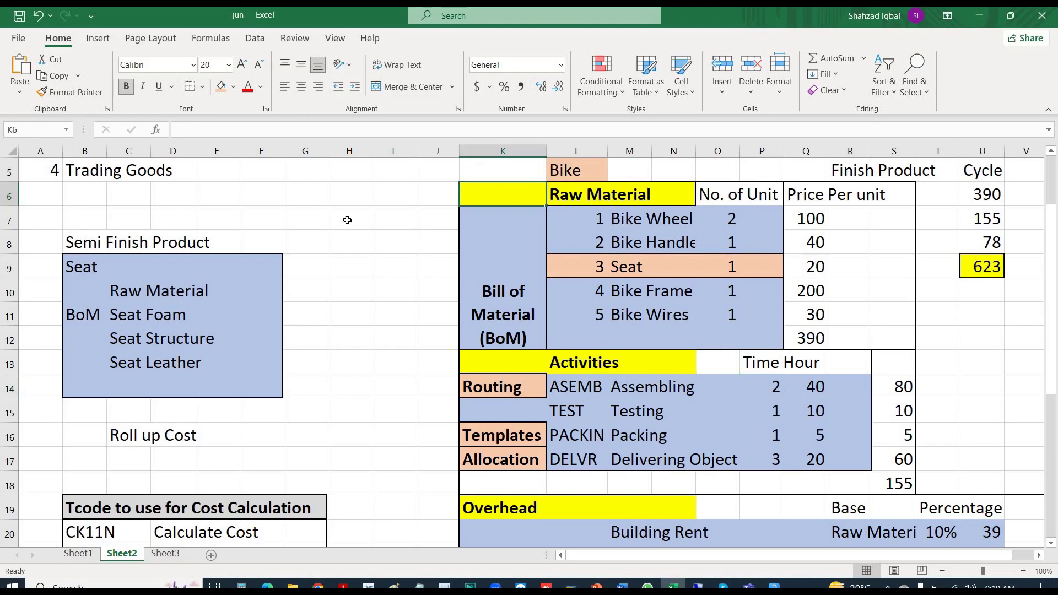
click(319, 221)
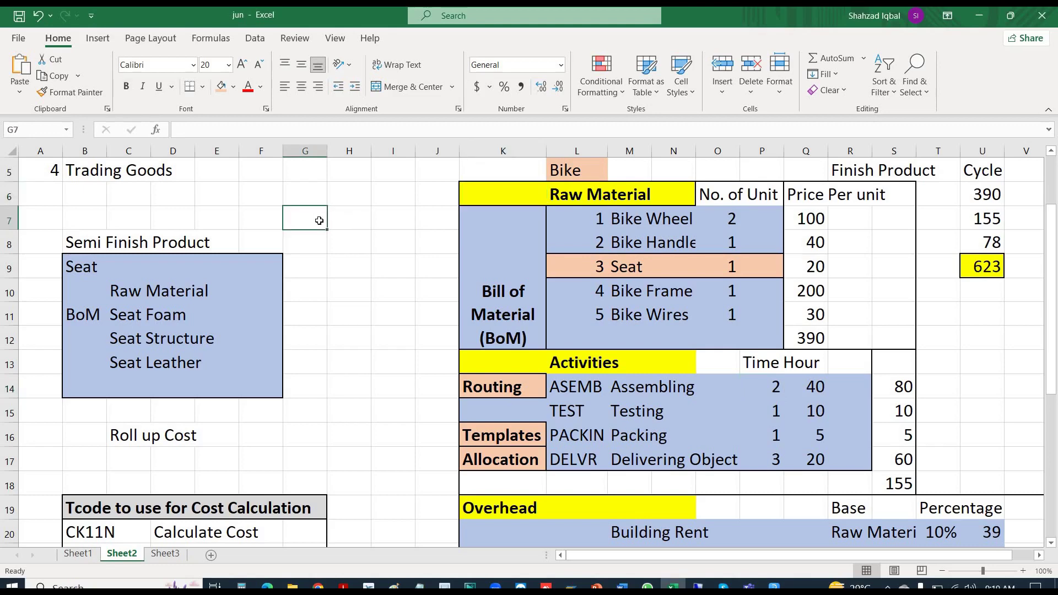
text(1)
key(Return)
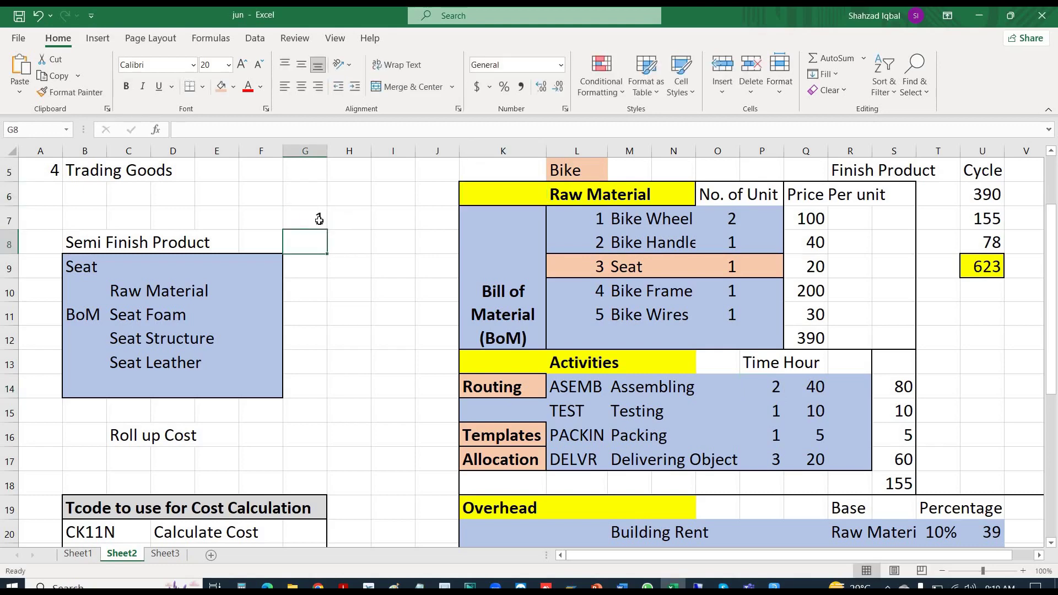
click(320, 220)
key(Right)
text(BoM)
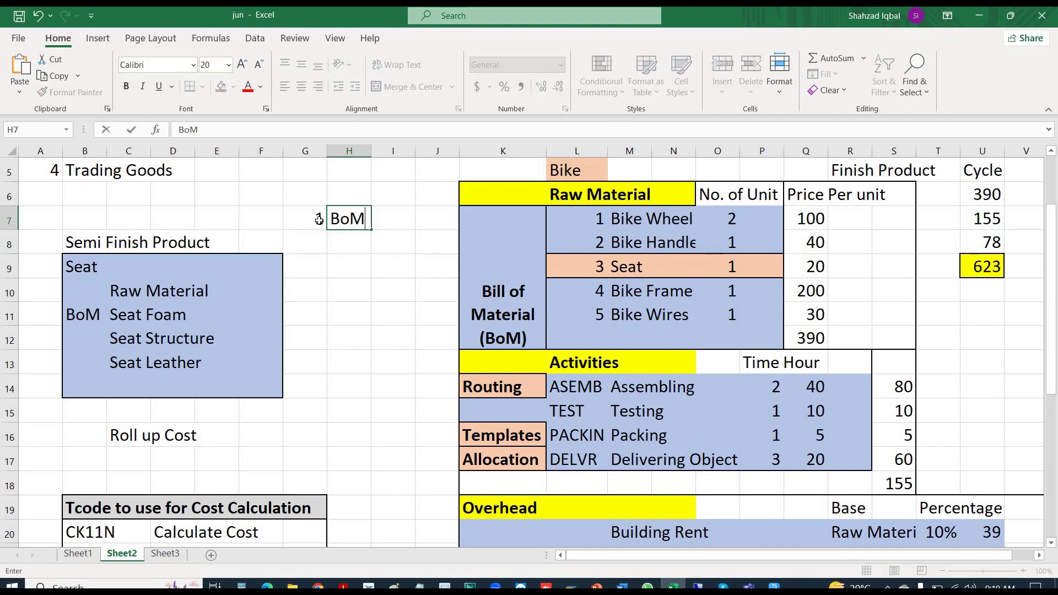
key(Return)
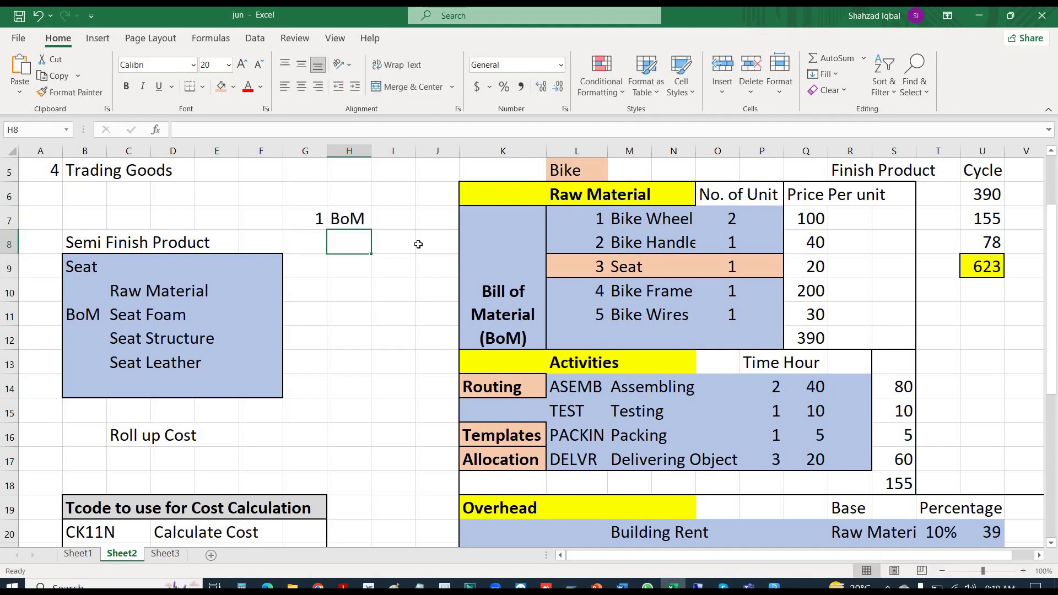
- Add the second list item by entering 2 in cell G8 and Routing in cell H8
click(305, 250)
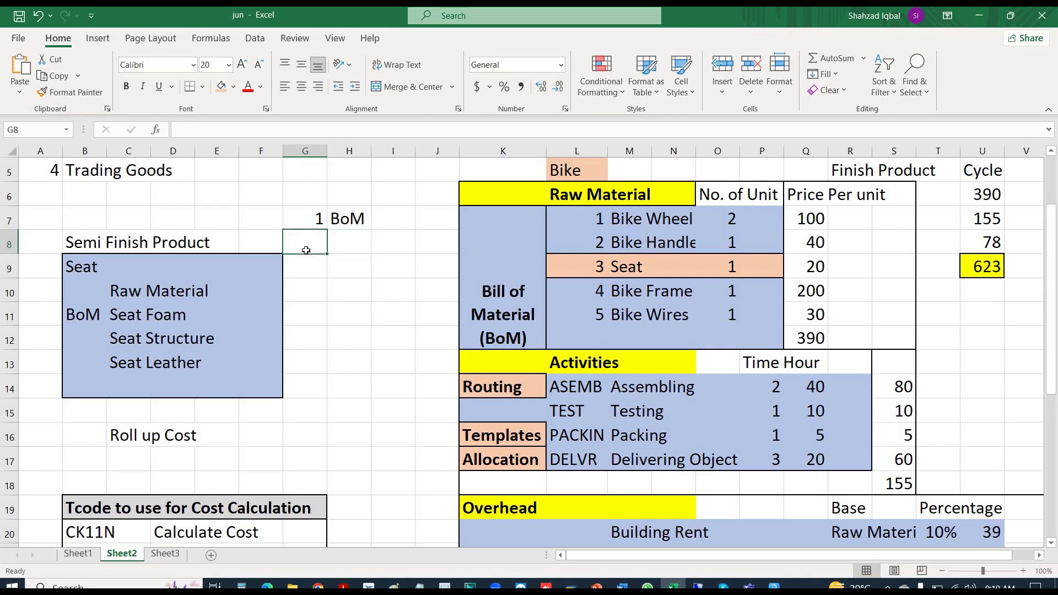
text(2)
key(Tab)
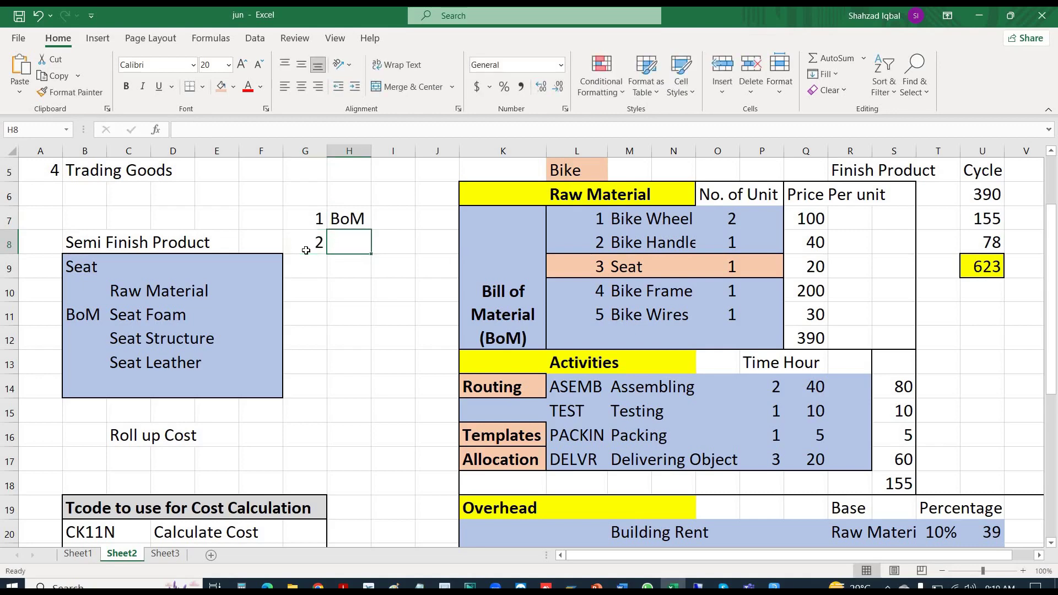
text(Routing)
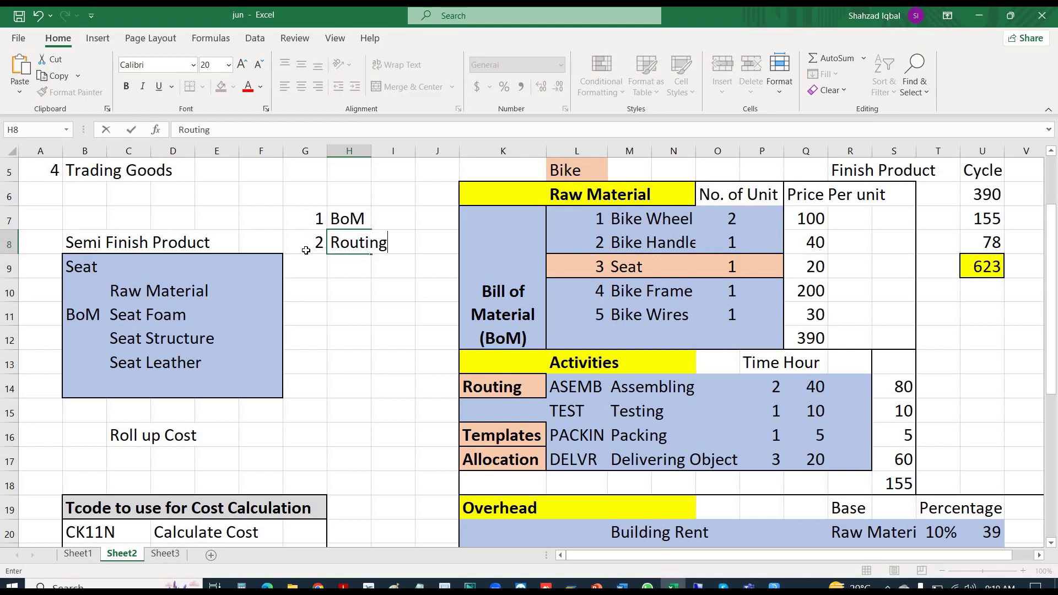
key(Return)
- Add a sub-item below Routing with 1 in cell H9 and Work Center in cell I9
key(Tab)
text(1)
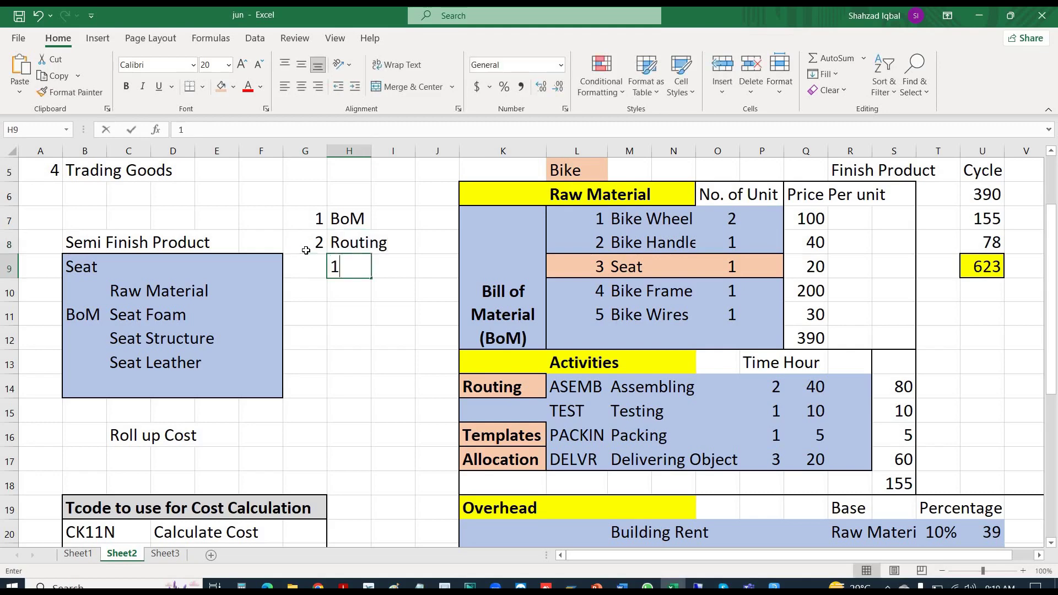
key(Tab)
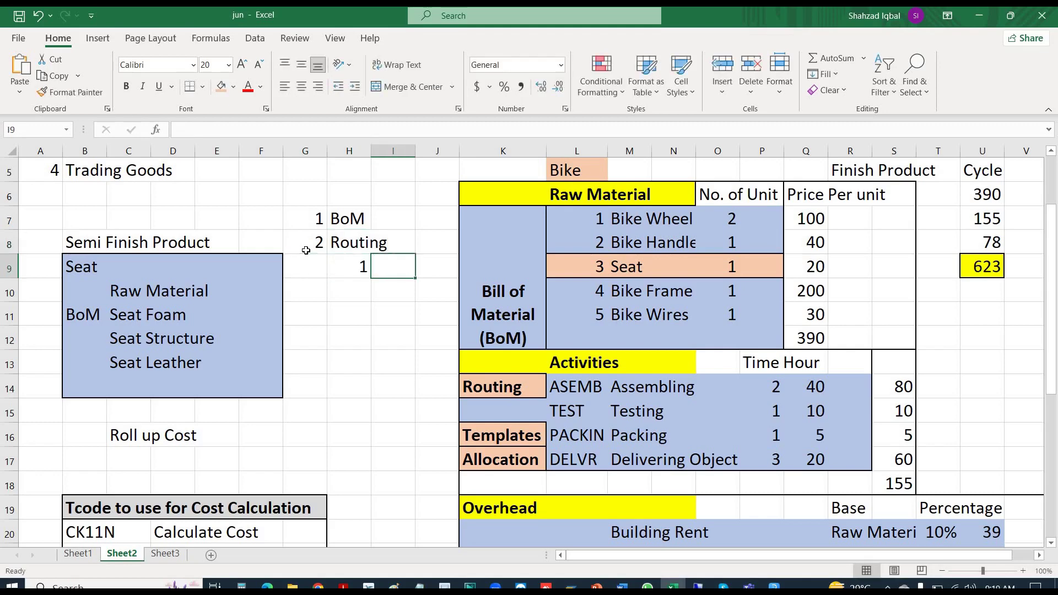
text(Work C)
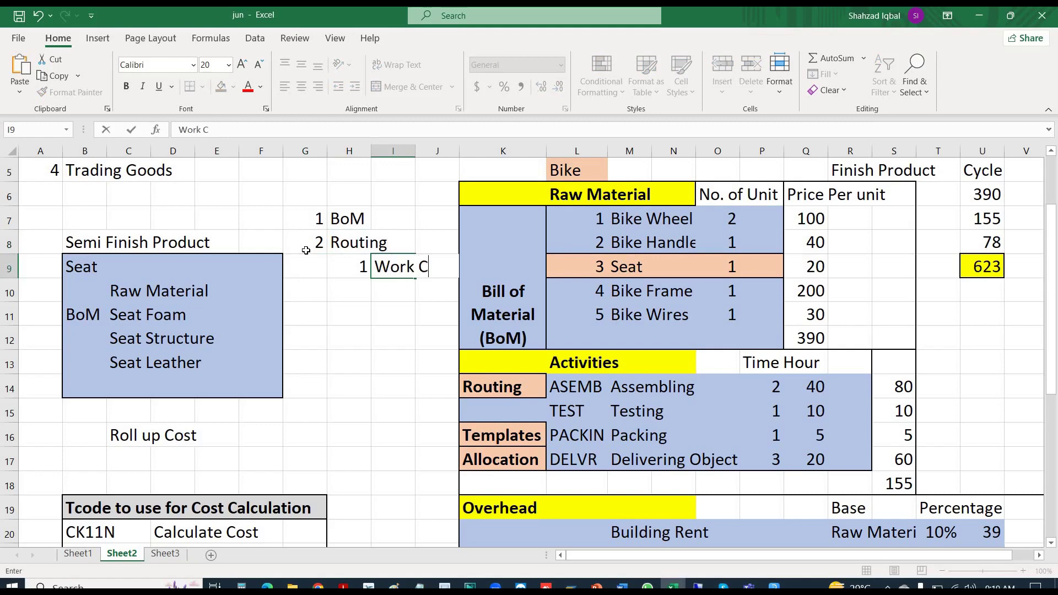
text(enter)
key(Return)
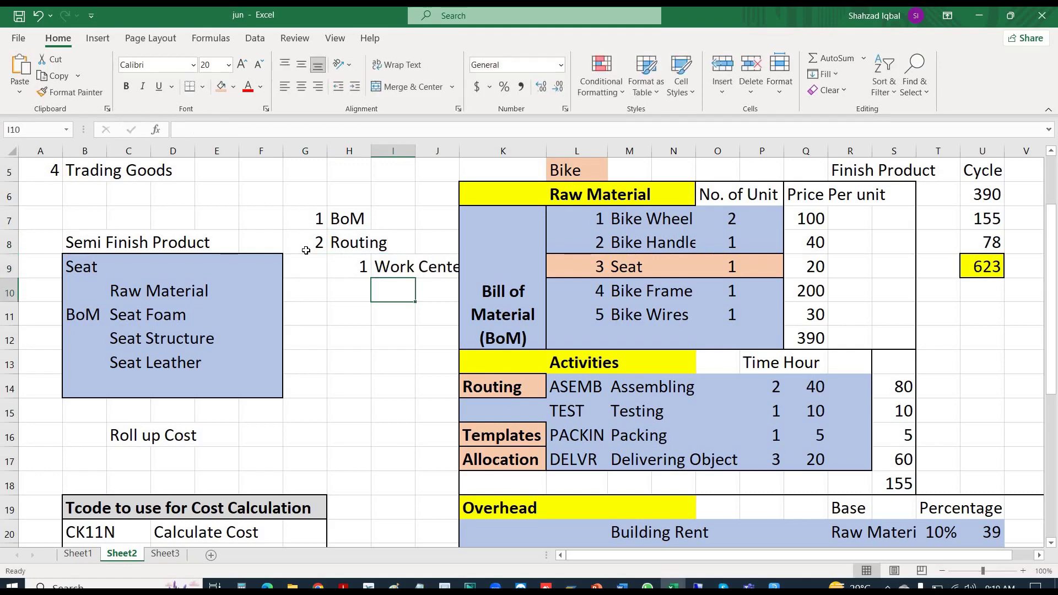
- Return to SAP and exit the BIKE routing creation to SAP Easy Access without saving the group
key(alt+Tab)
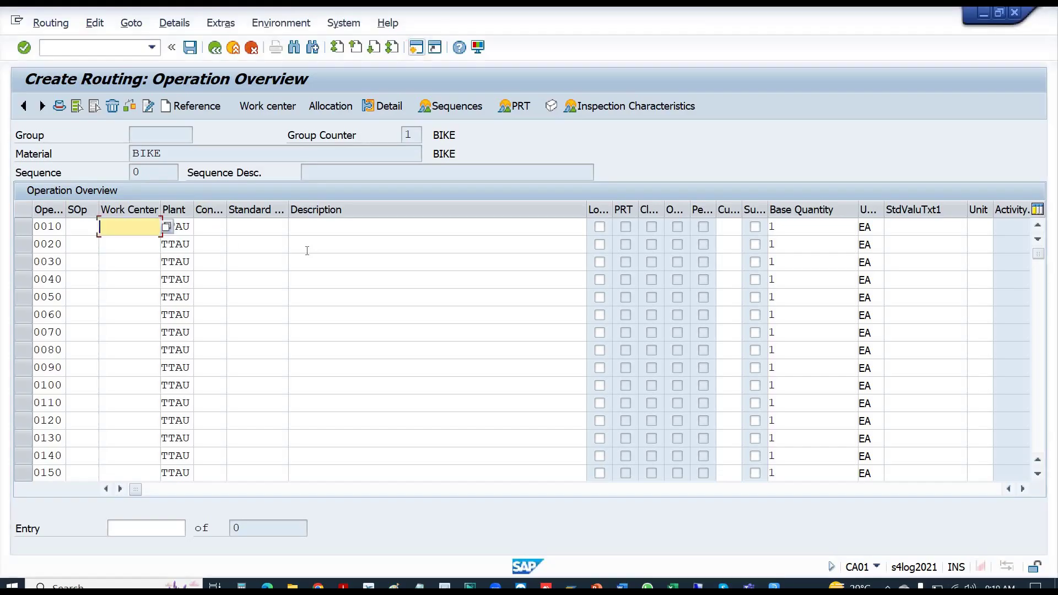
click(252, 48)
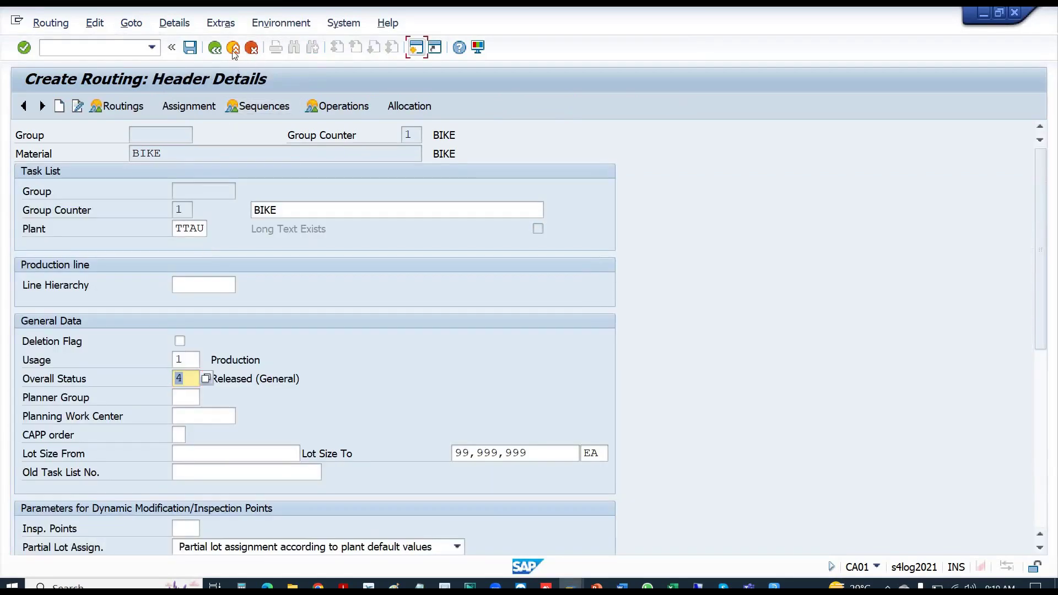
click(233, 48)
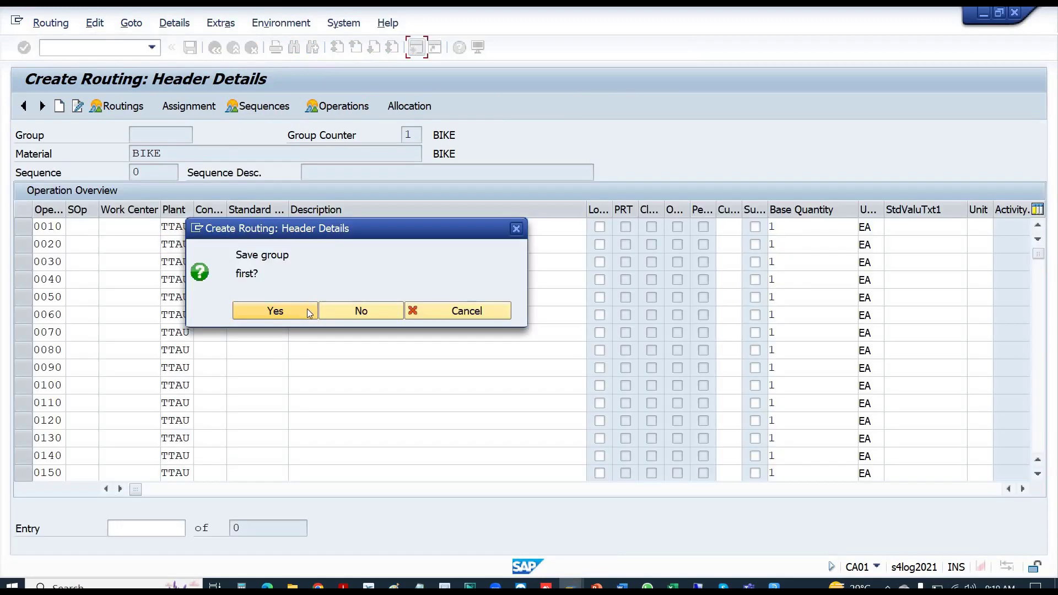
click(352, 309)
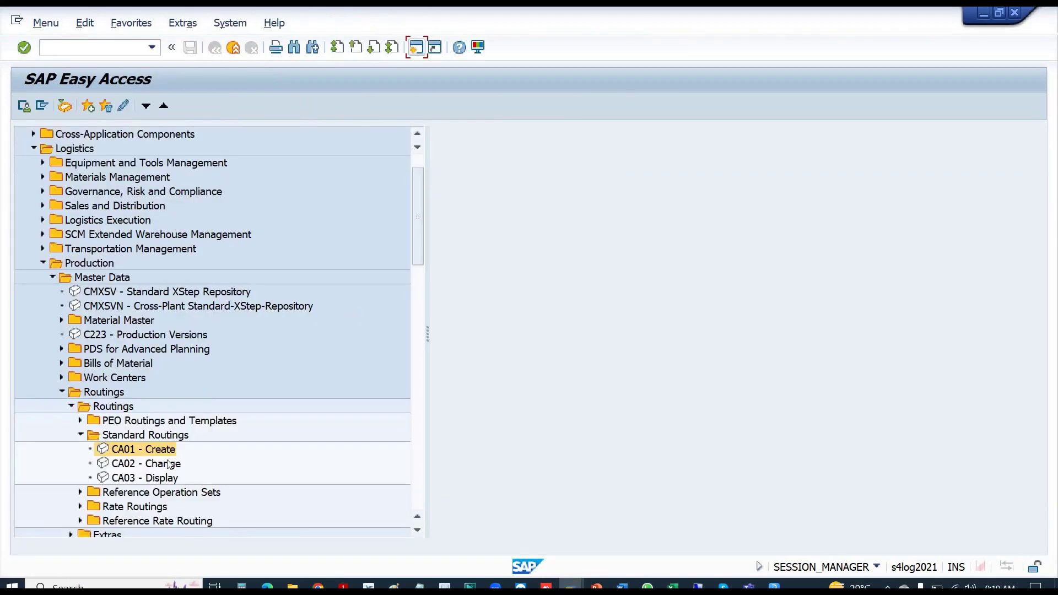
- Collapse the Standard Routings and Routings folders under Production master data
key(Left)
key(Left)
key(Left)
key(Left)
key(Left)
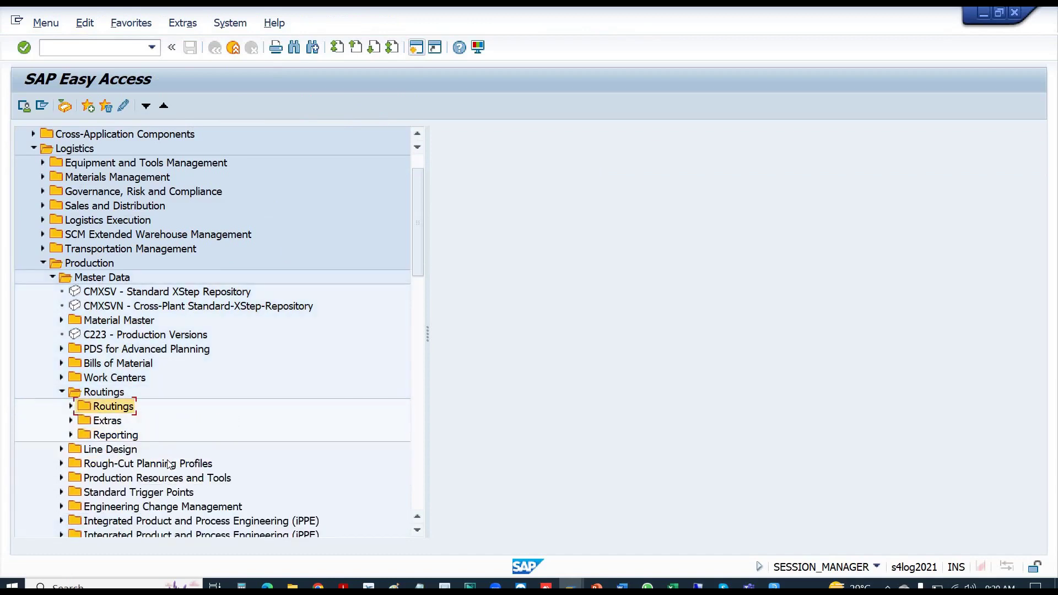
key(Left)
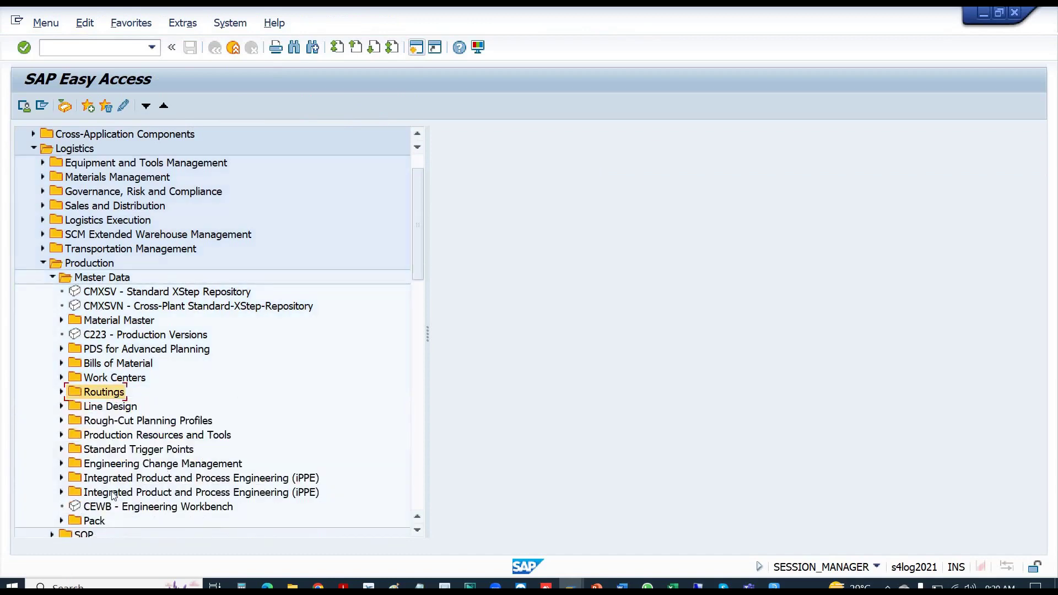
- Expand Work Centers and Work Center under Production master data and start CR01 - Create
click(120, 365)
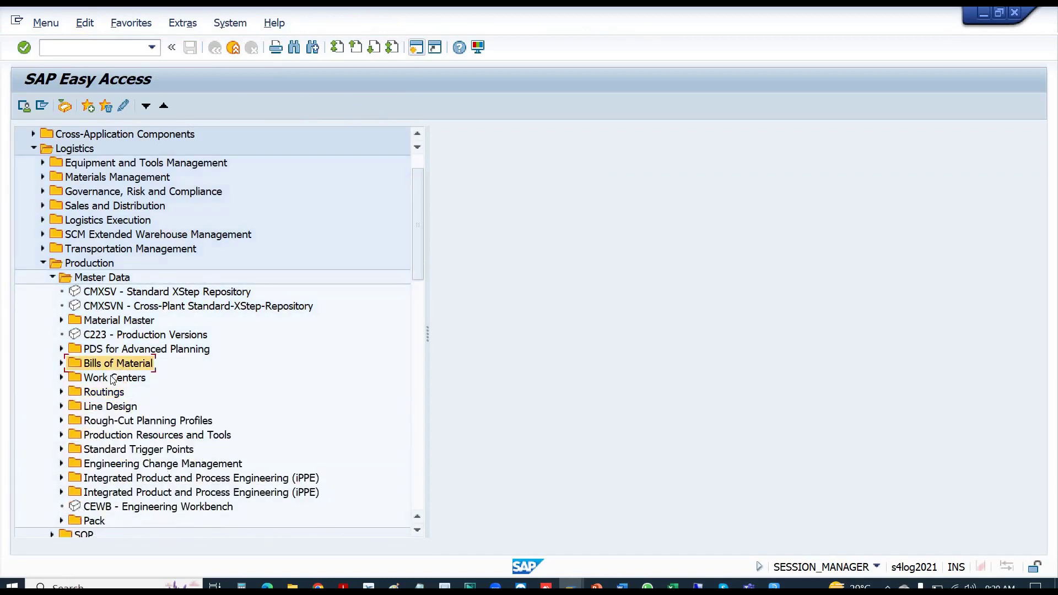
click(113, 379)
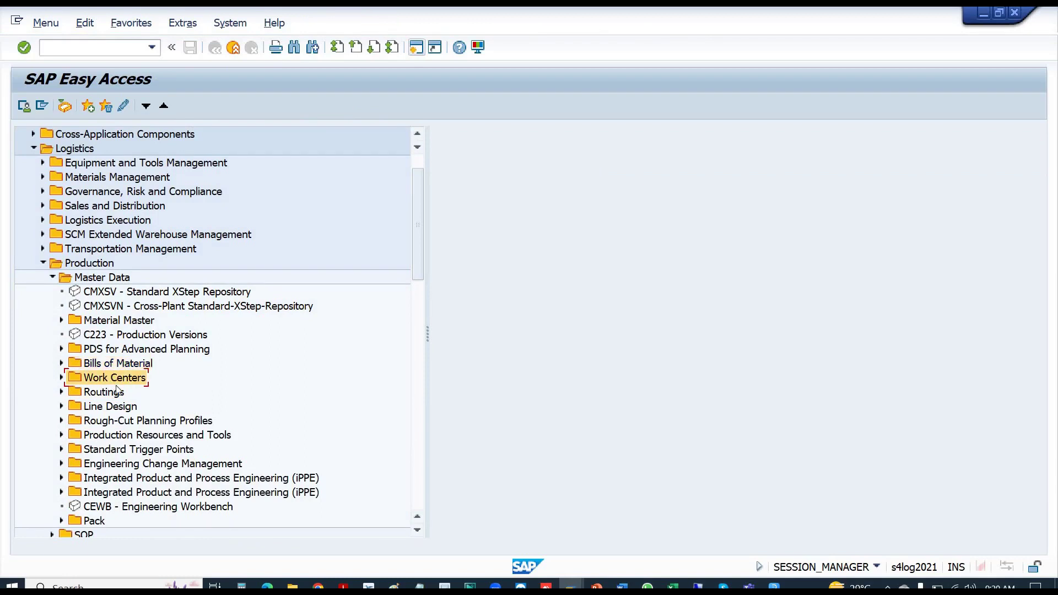
double_click(116, 379)
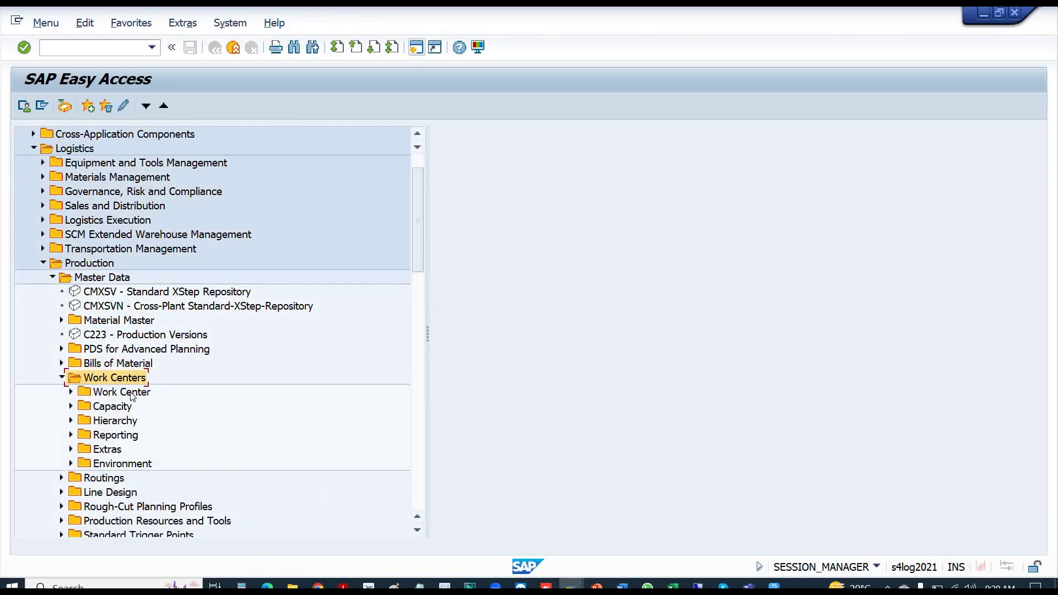
click(132, 395)
double_click(131, 395)
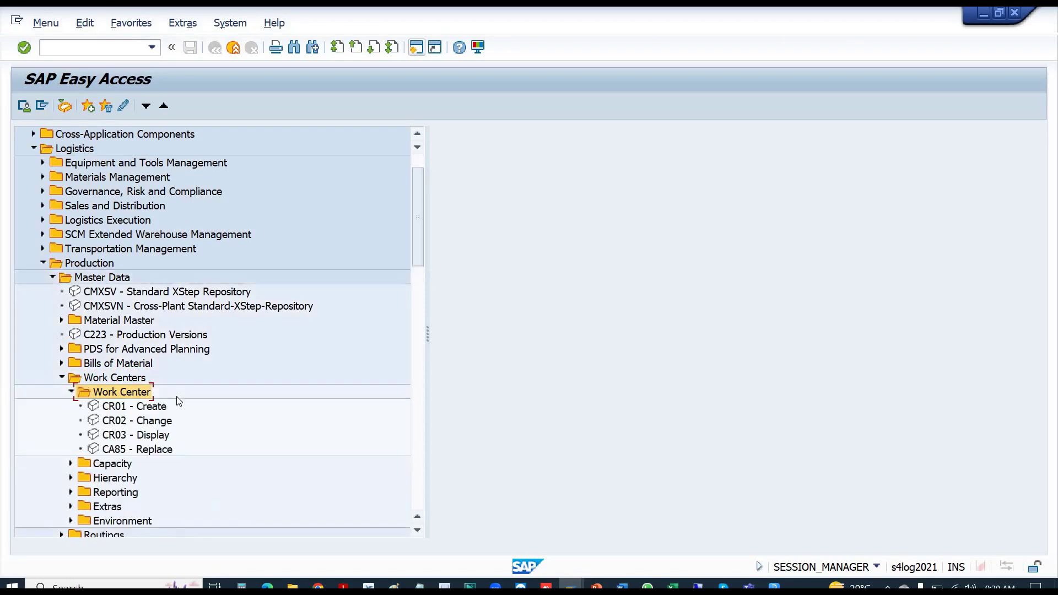
double_click(125, 411)
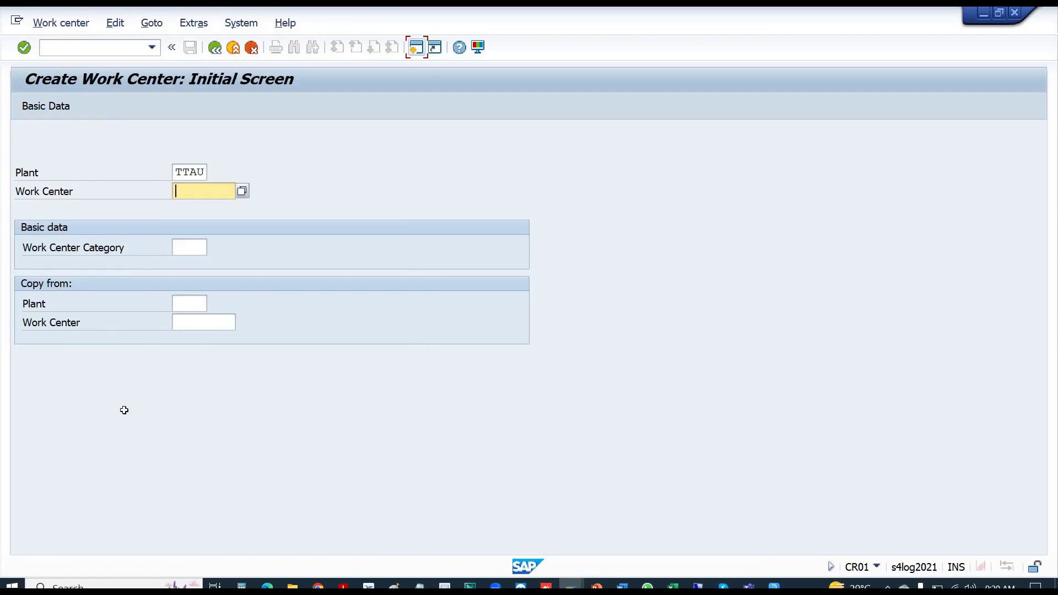
- Copy the activity code ASEMB from cell L14 of the Excel workbook and enter it as the new work center in SAP
key(alt+Tab)
key(Down)
key(Down)
key(Down)
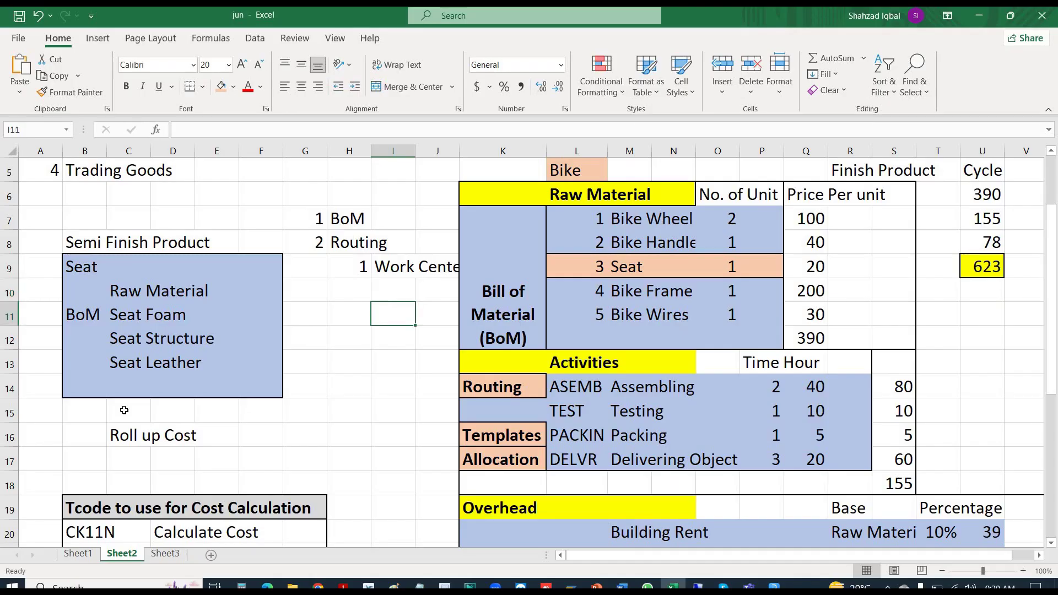
key(Right)
key(Right)
key(Right)
key(Down)
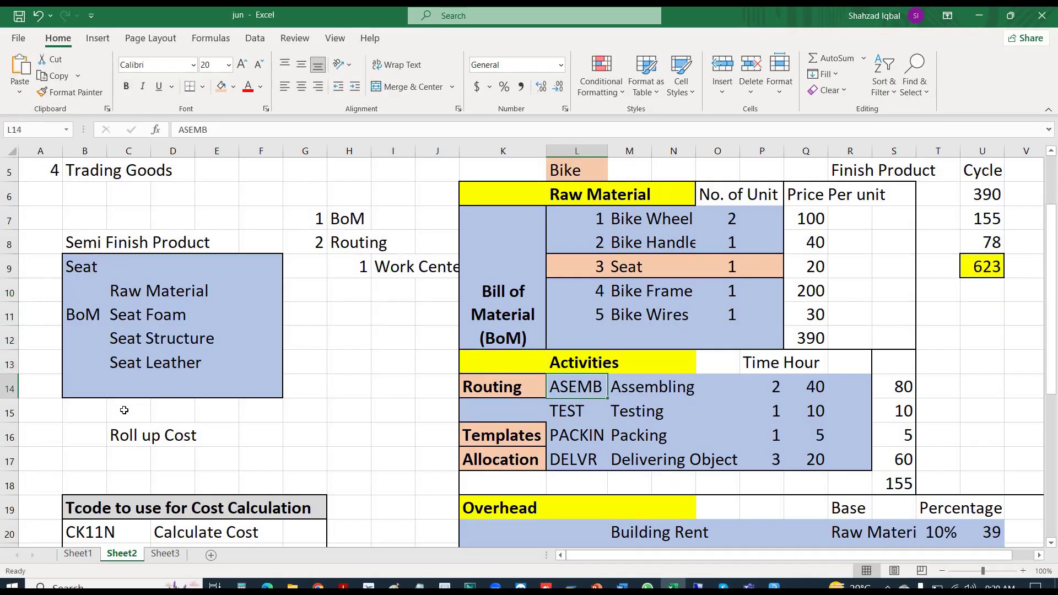
key(Right)
key(Left)
key(ctrl+c)
key(alt+Tab)
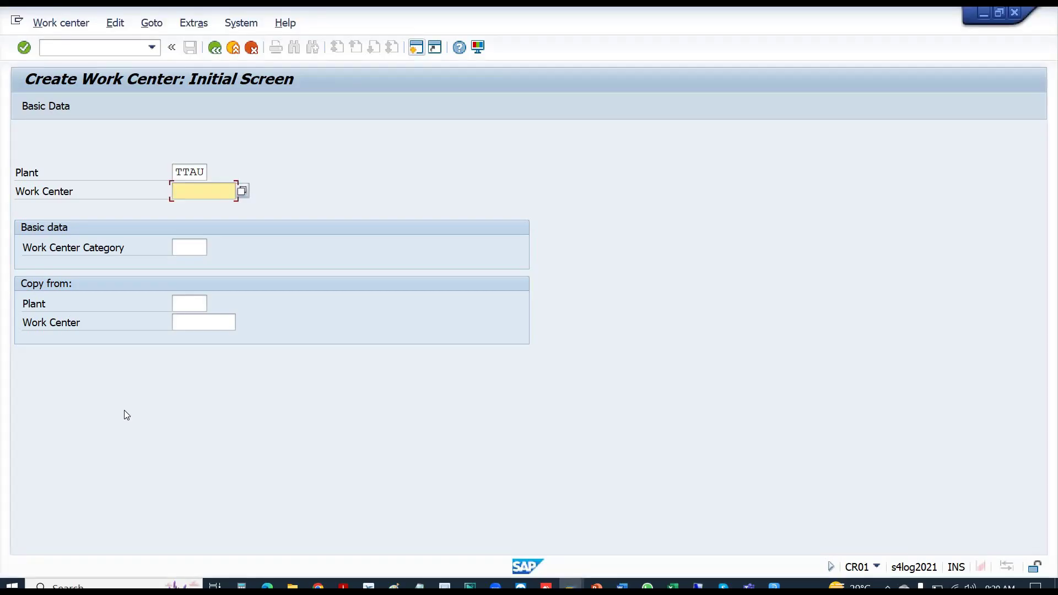
key(ctrl+v)
key(Return)
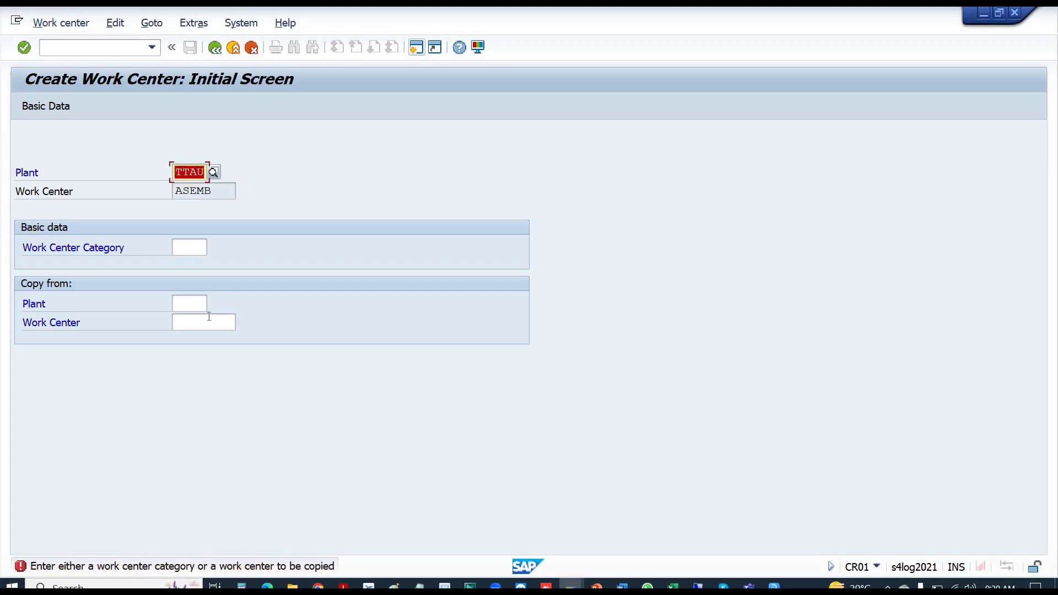
- Set the work center category of ASEMB to 0001, Machine, from the list of possible entries
click(197, 252)
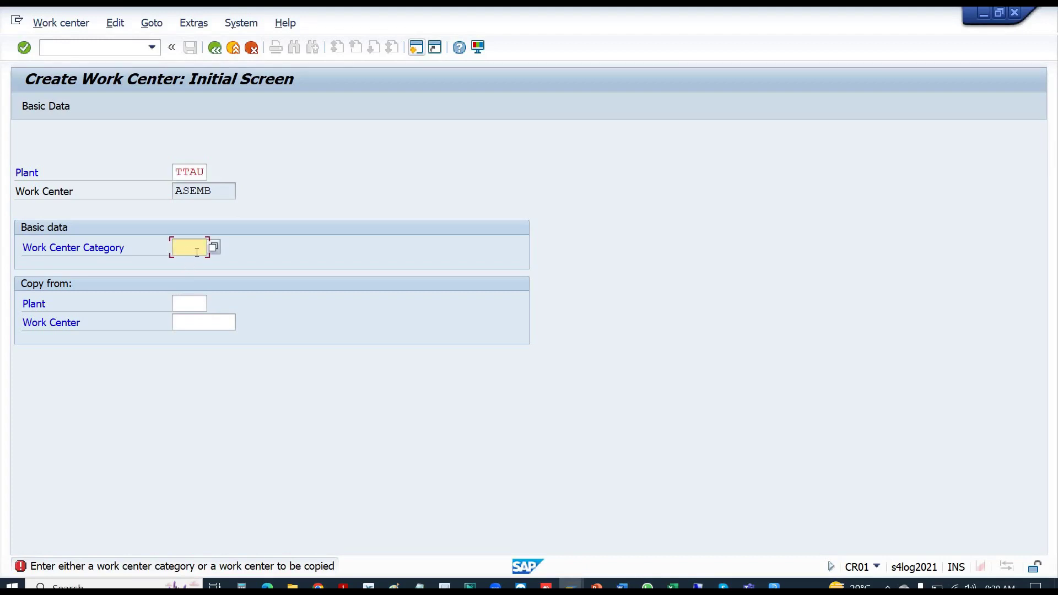
click(213, 250)
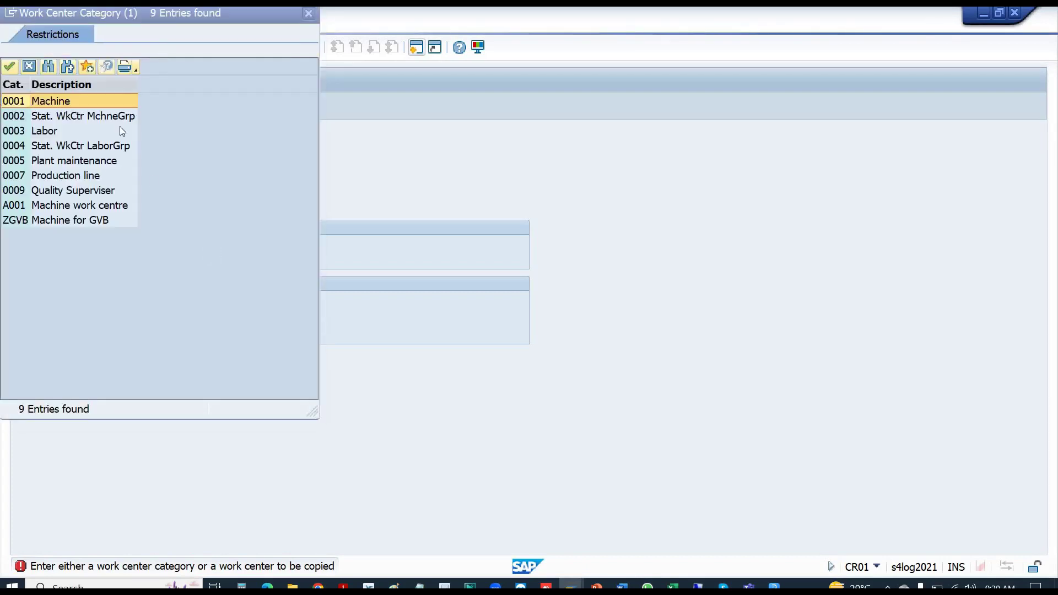
drag(130, 15, 577, 83)
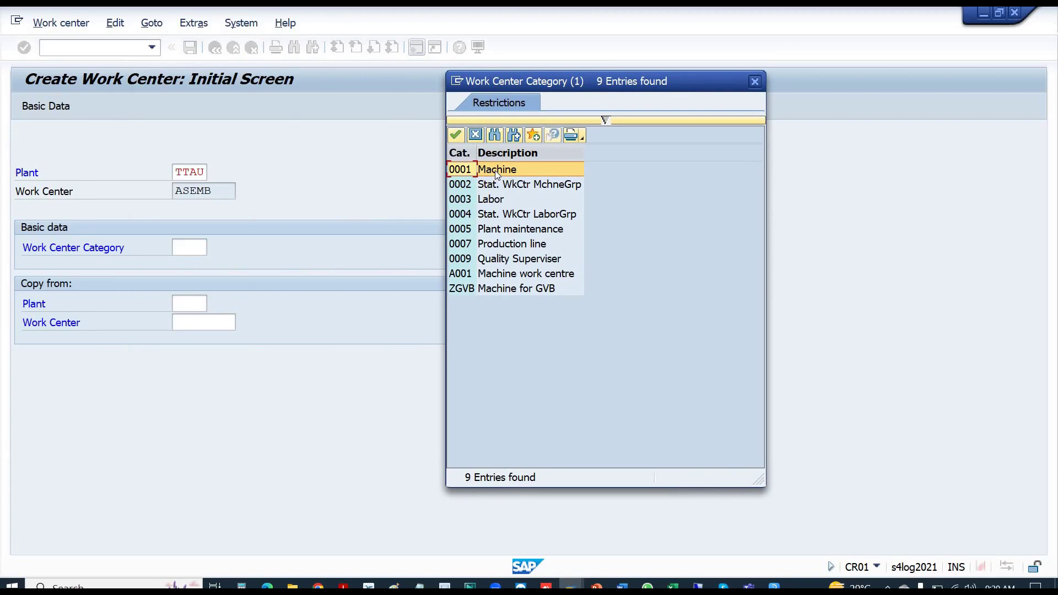
click(487, 200)
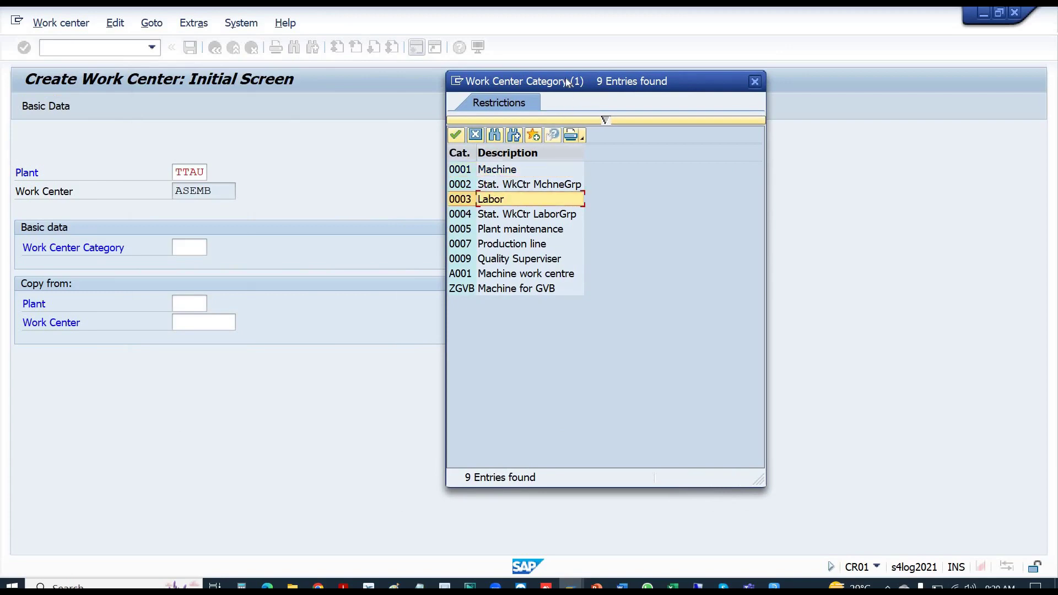
drag(568, 82, 468, 66)
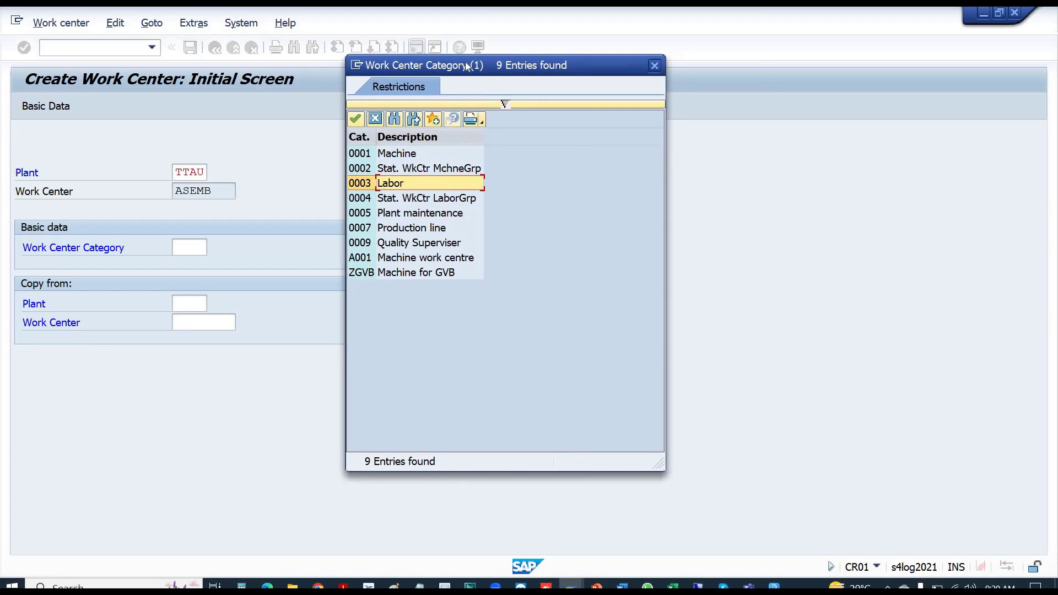
click(425, 154)
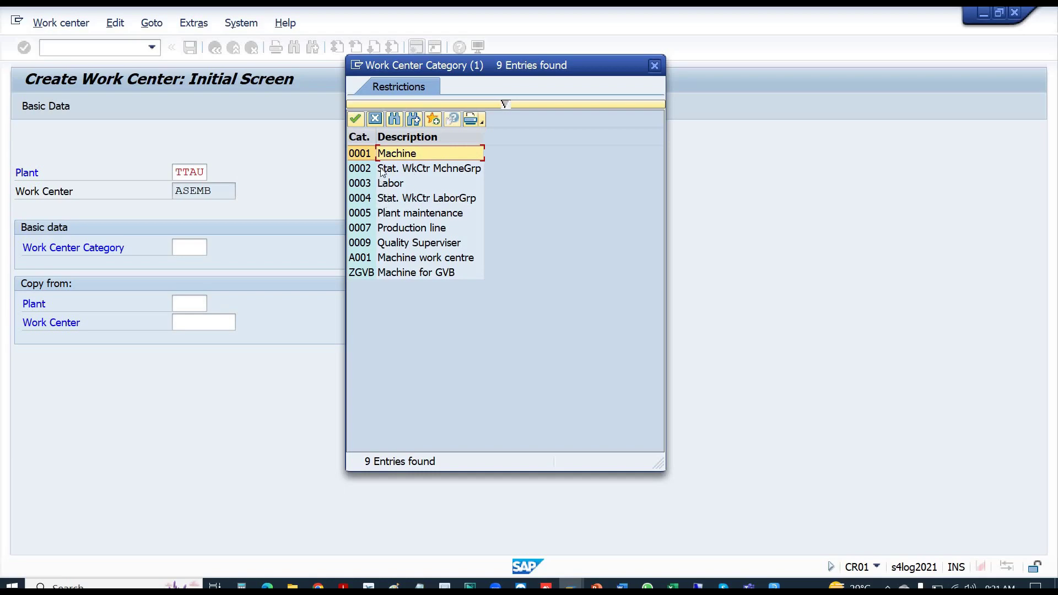
double_click(355, 156)
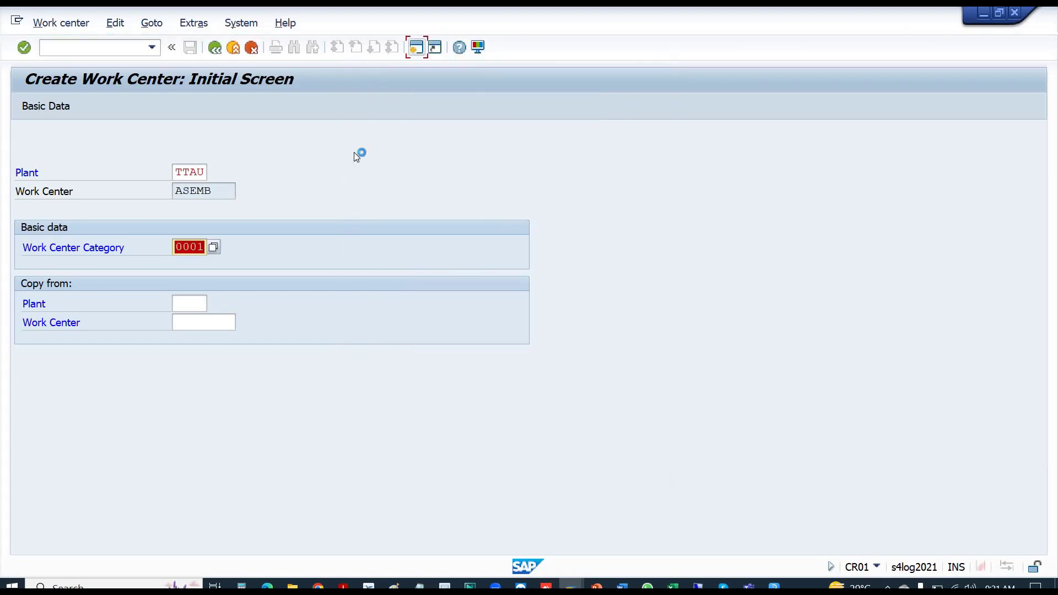
- Confirm the initial work center entries and enter the description Assembly Work Center for ASEMB
key(Return)
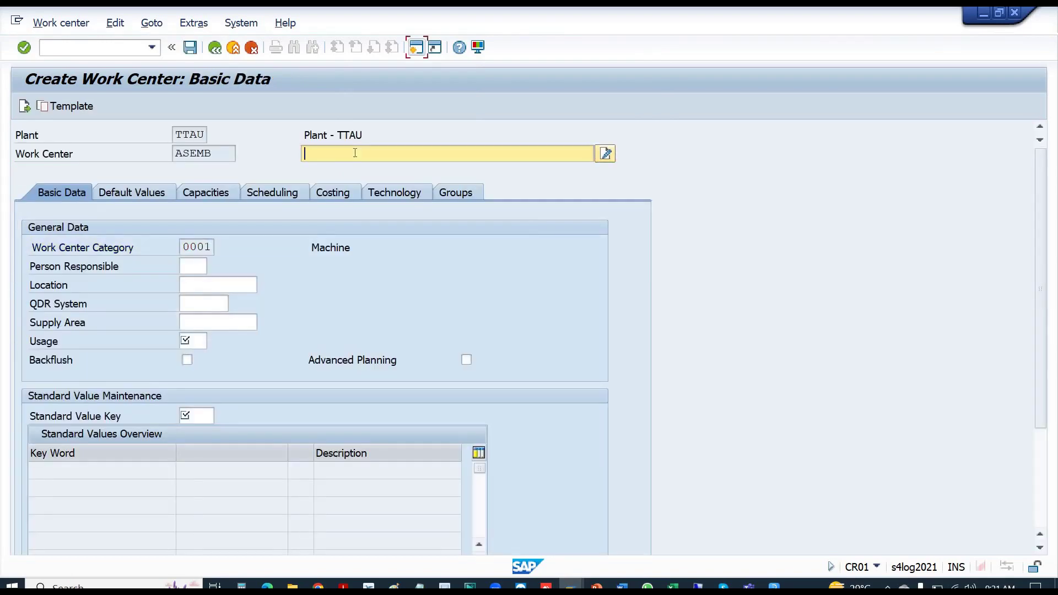
click(355, 153)
text(Assembly Work Center)
- Set the work center's task list usage to 001, only routings, from the list of possible entries
click(192, 344)
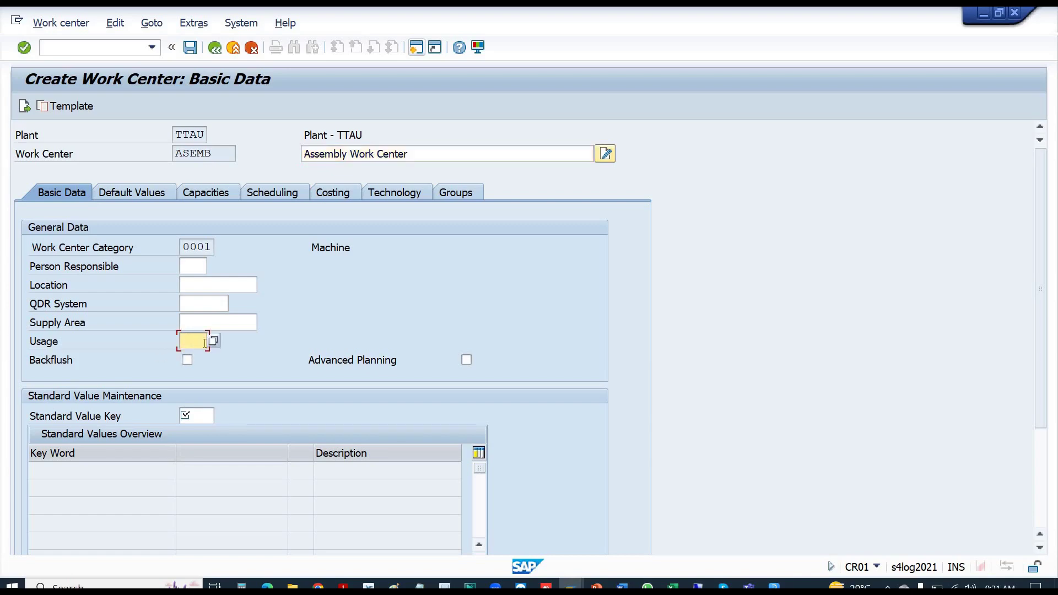
click(214, 342)
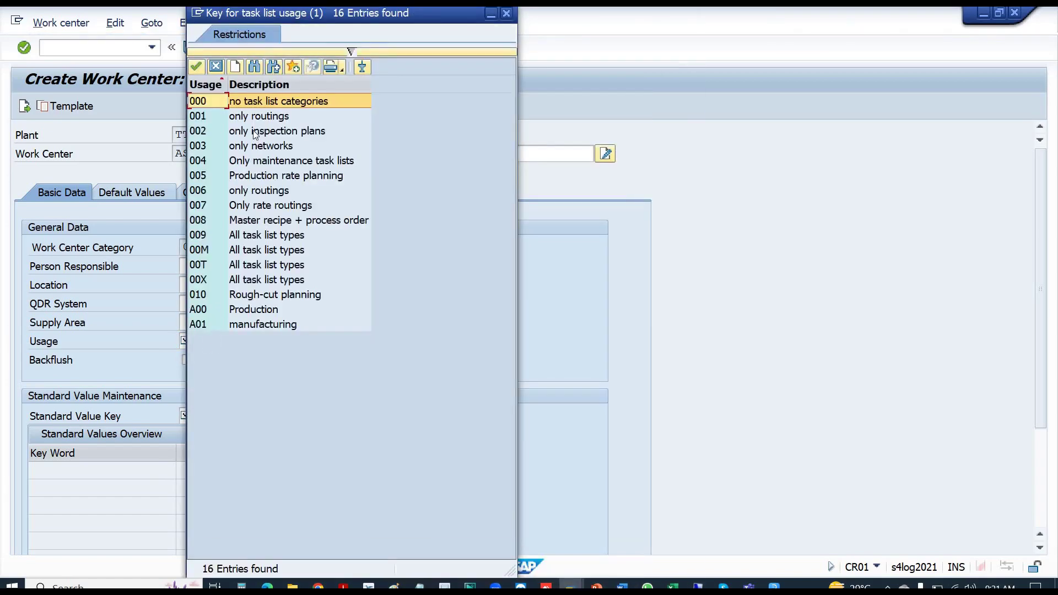
click(244, 121)
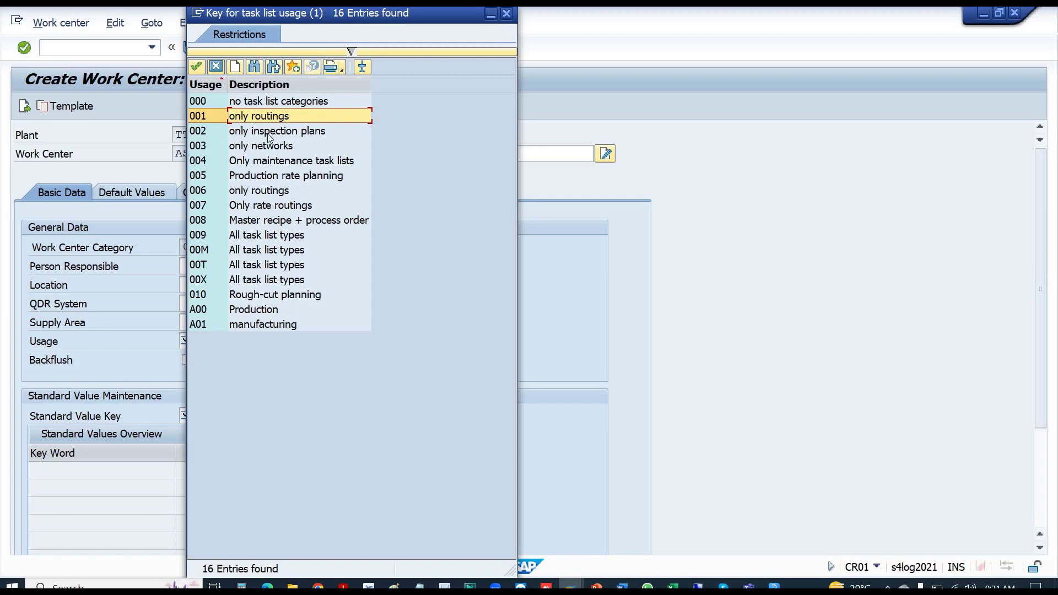
click(227, 236)
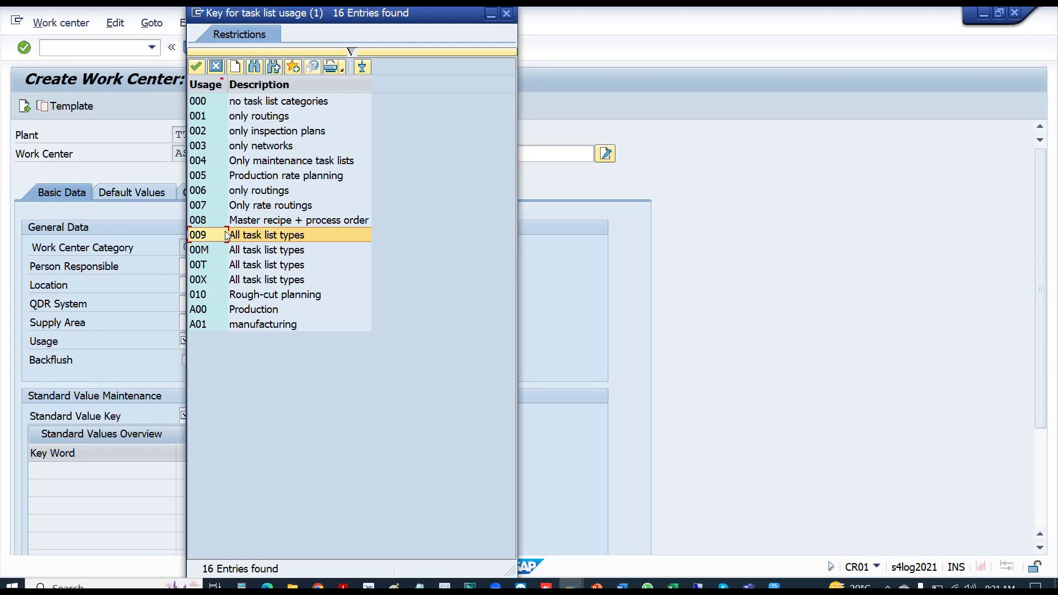
double_click(199, 117)
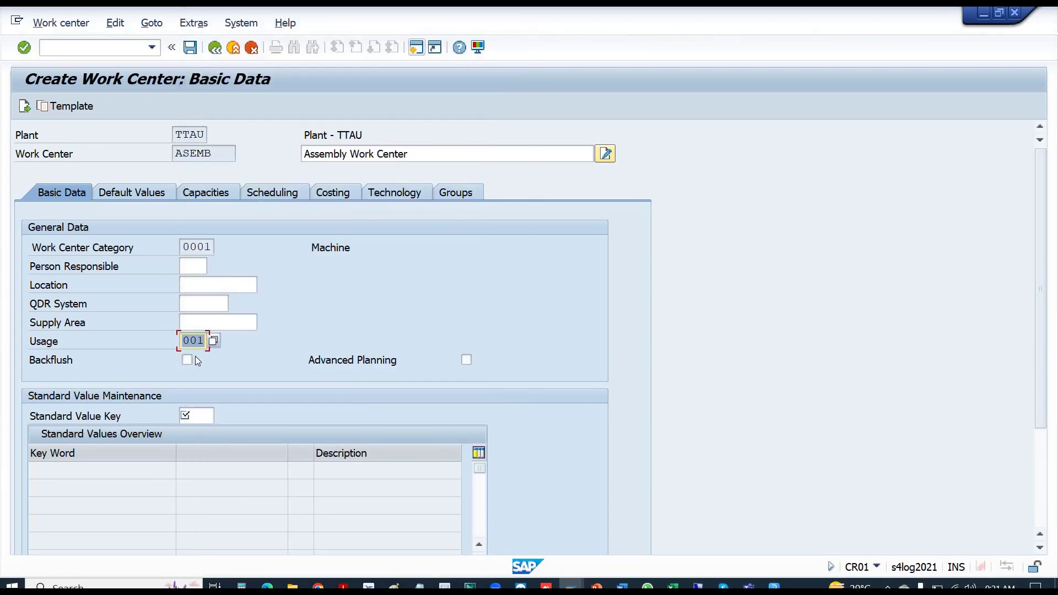
- Set the standard value key to SAP1, Normal production, from the list of possible entries and confirm the basic data
click(198, 421)
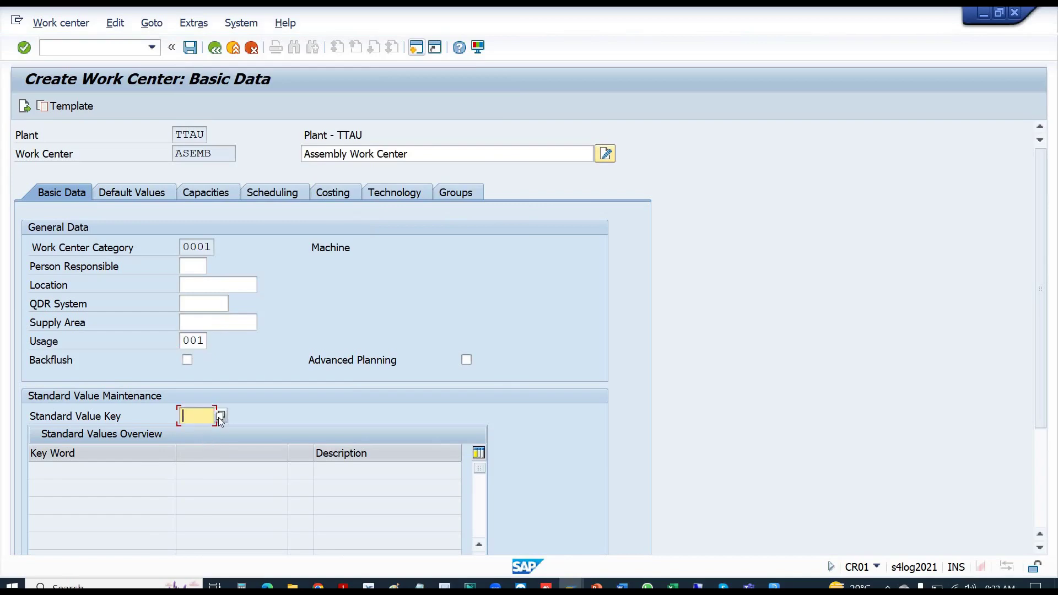
click(218, 417)
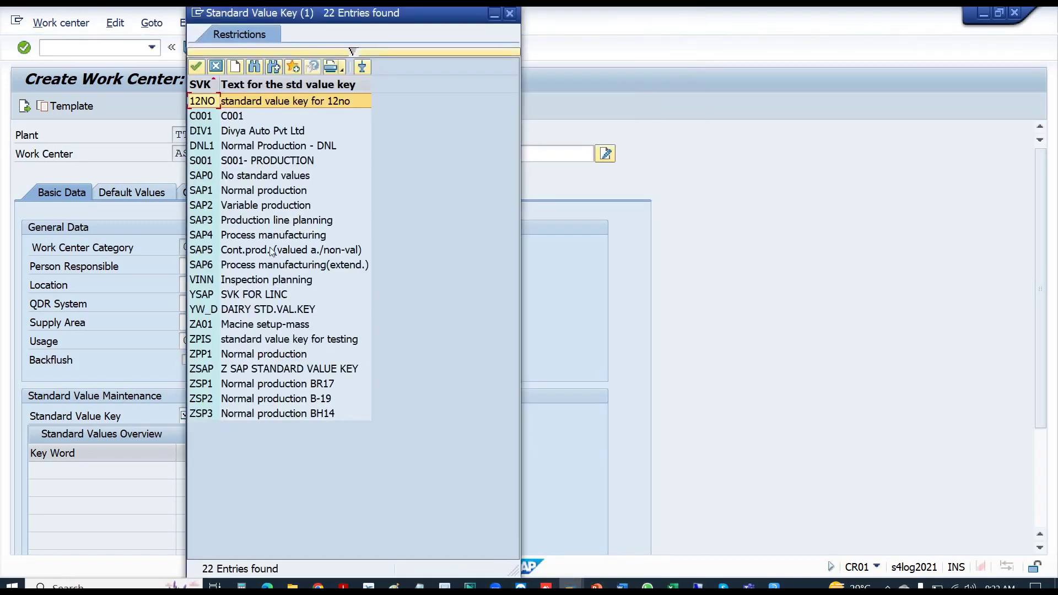
click(211, 191)
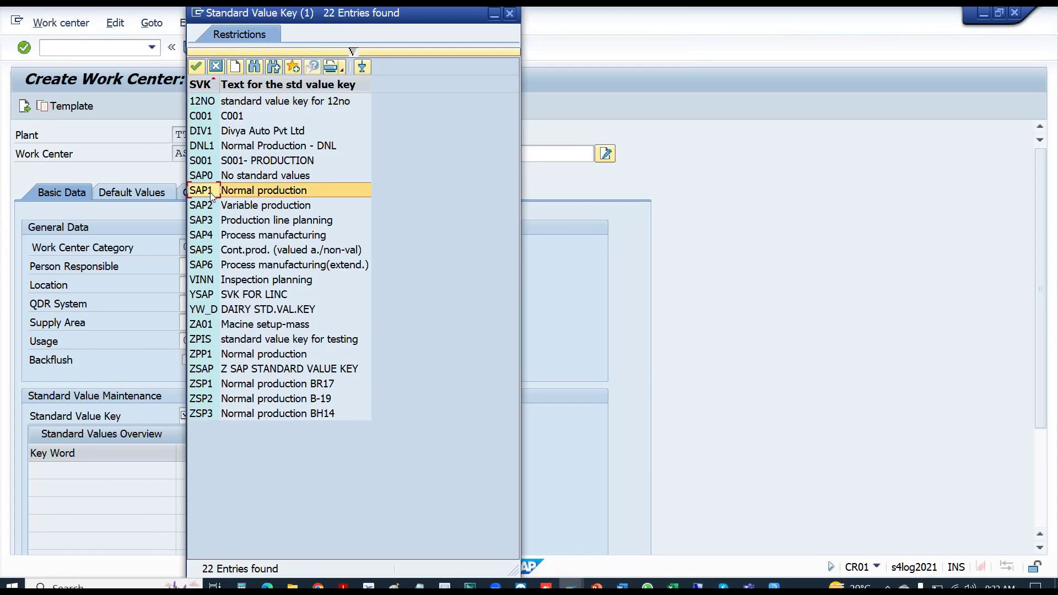
double_click(247, 191)
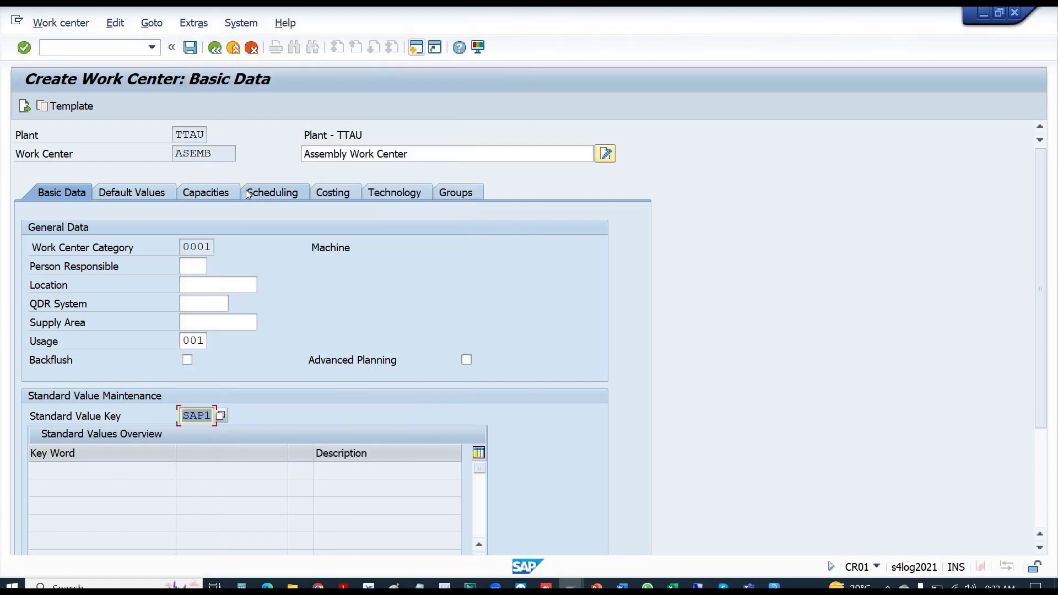
key(Return)
key(Return)
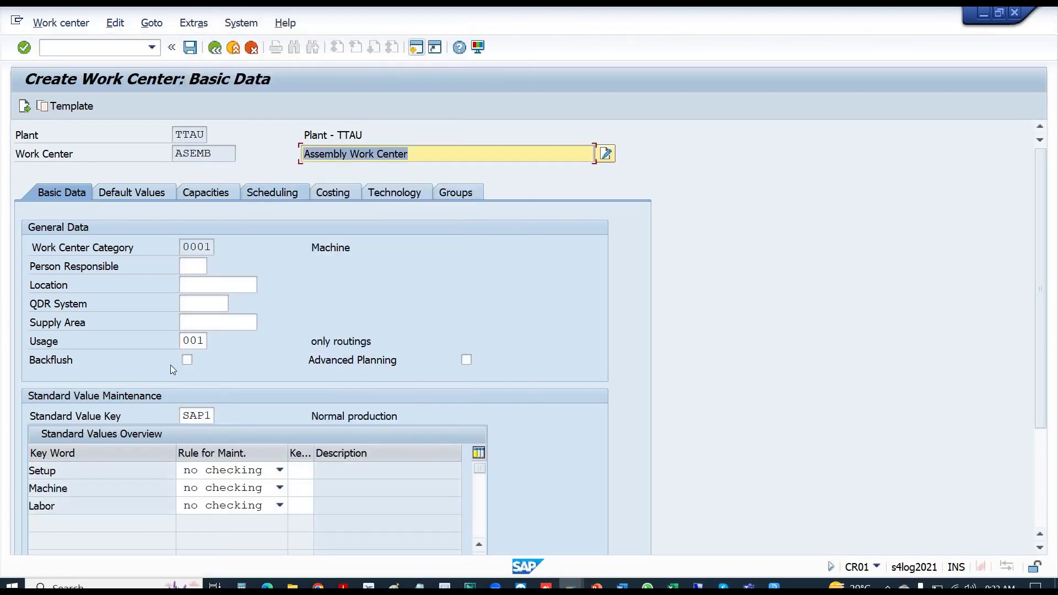
- Try the performance efficiency key 001, SAP example, for the Machine standard value and clear it again
click(301, 469)
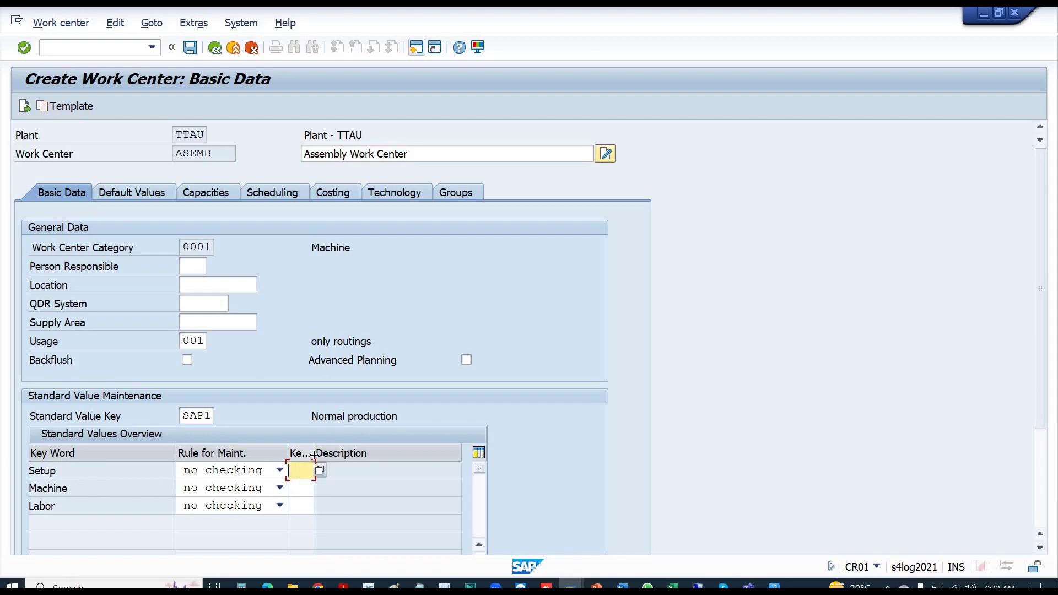
double_click(69, 489)
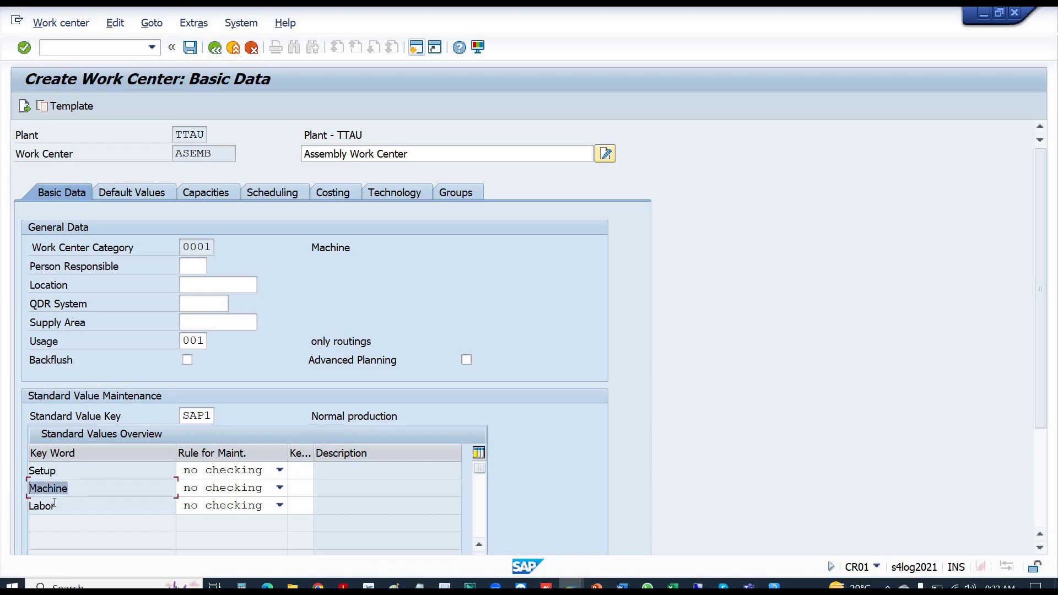
double_click(32, 471)
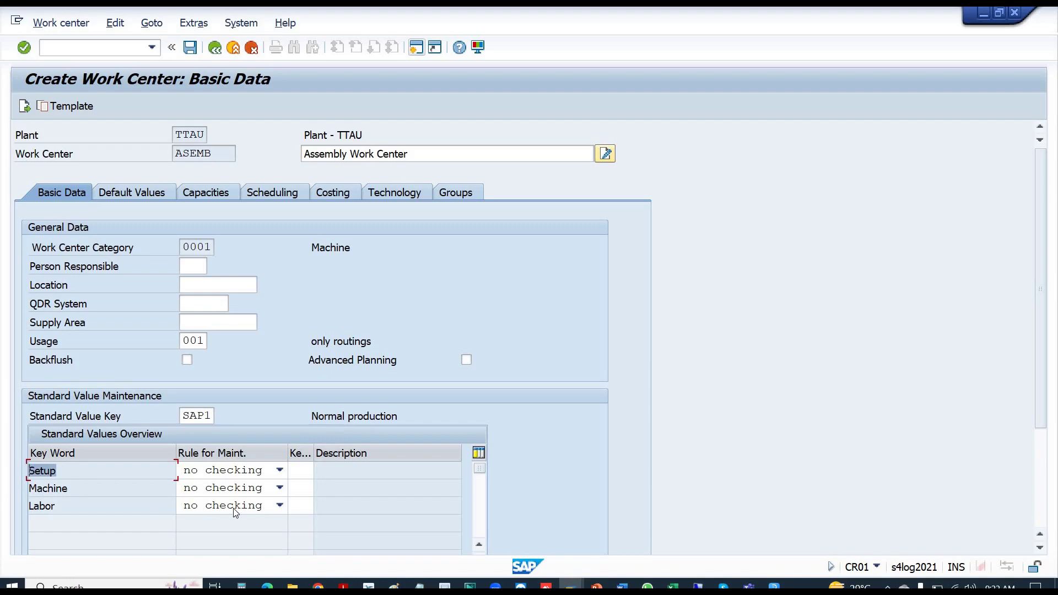
click(306, 483)
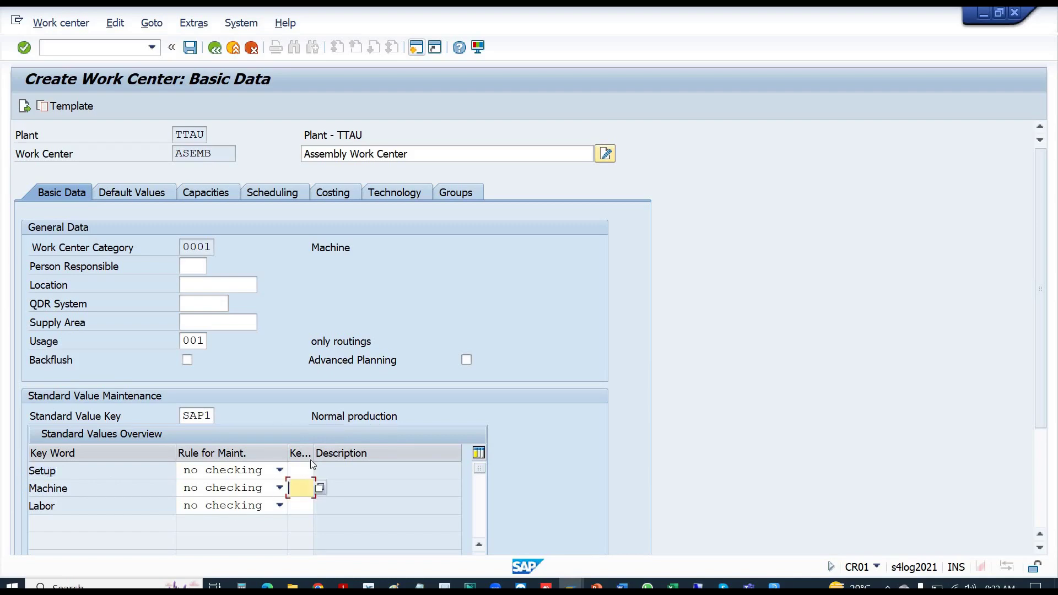
click(322, 487)
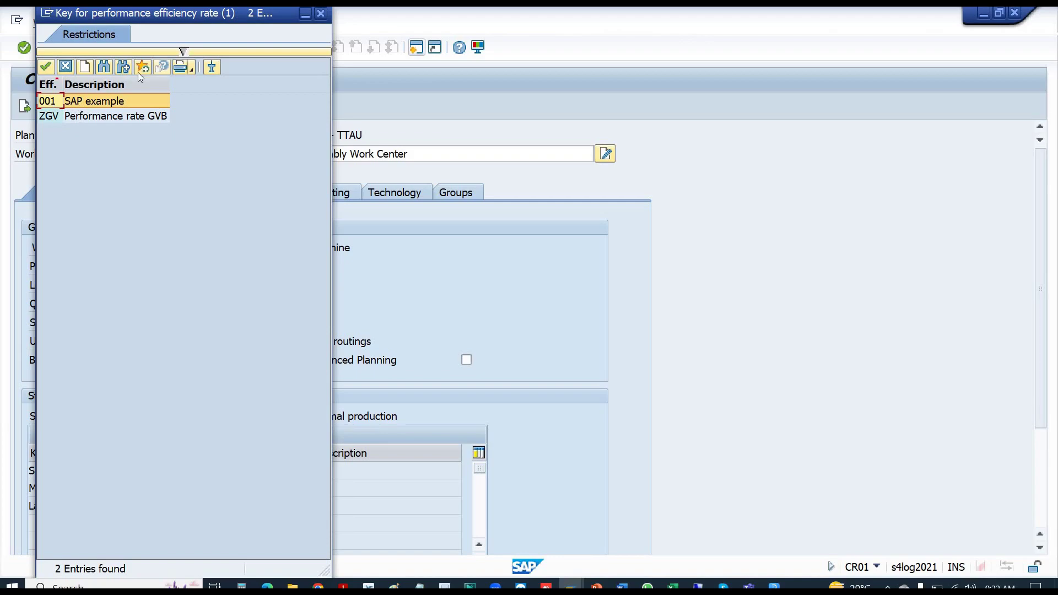
double_click(49, 103)
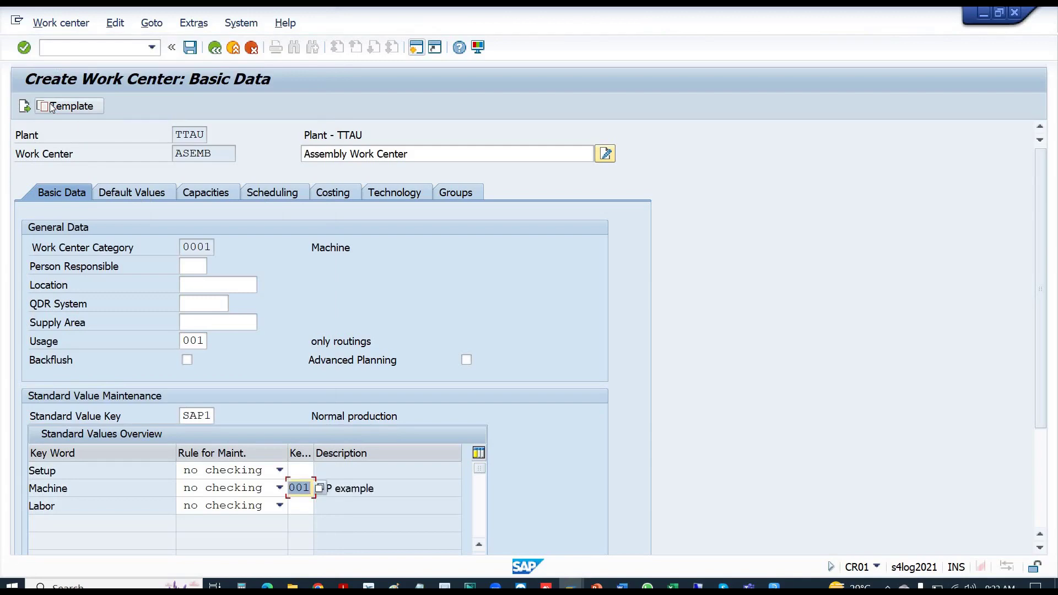
key(BackSpace)
key(Return)
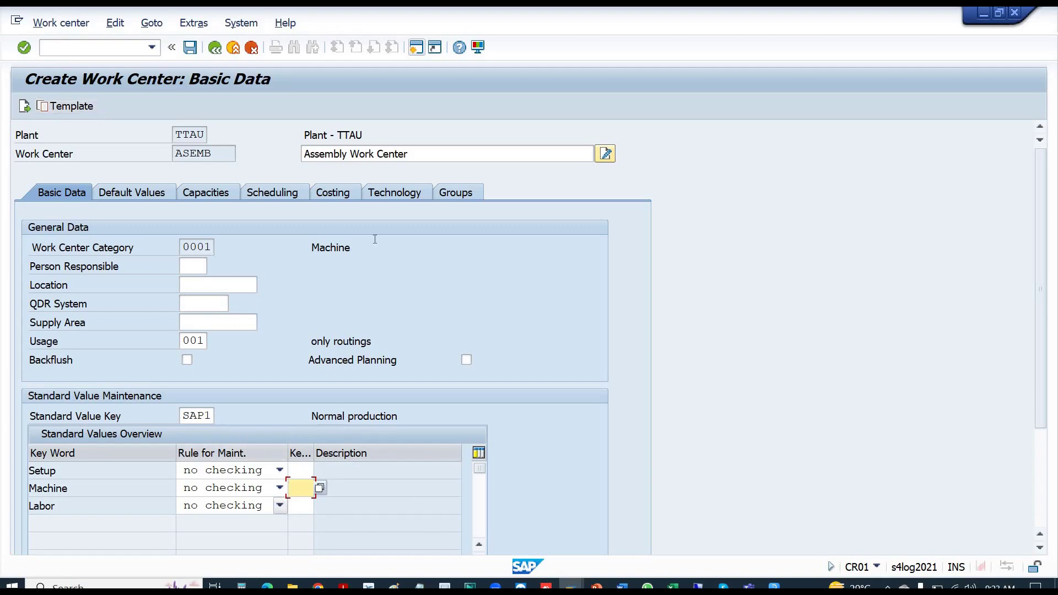
click(279, 489)
click(279, 489)
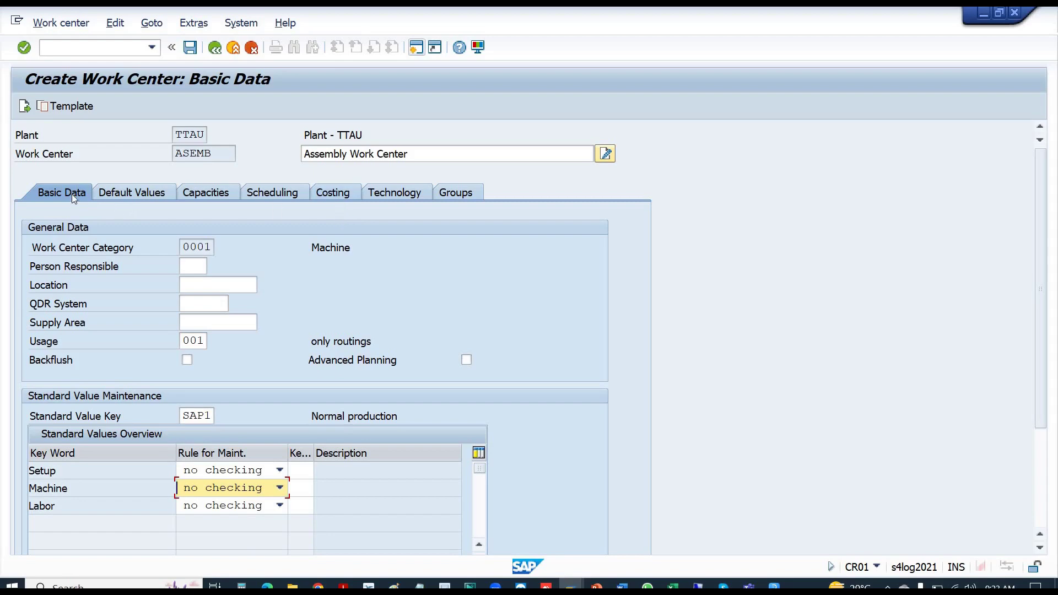
- Open the costing data of work center ASEMB and go to the cost center entry
click(335, 191)
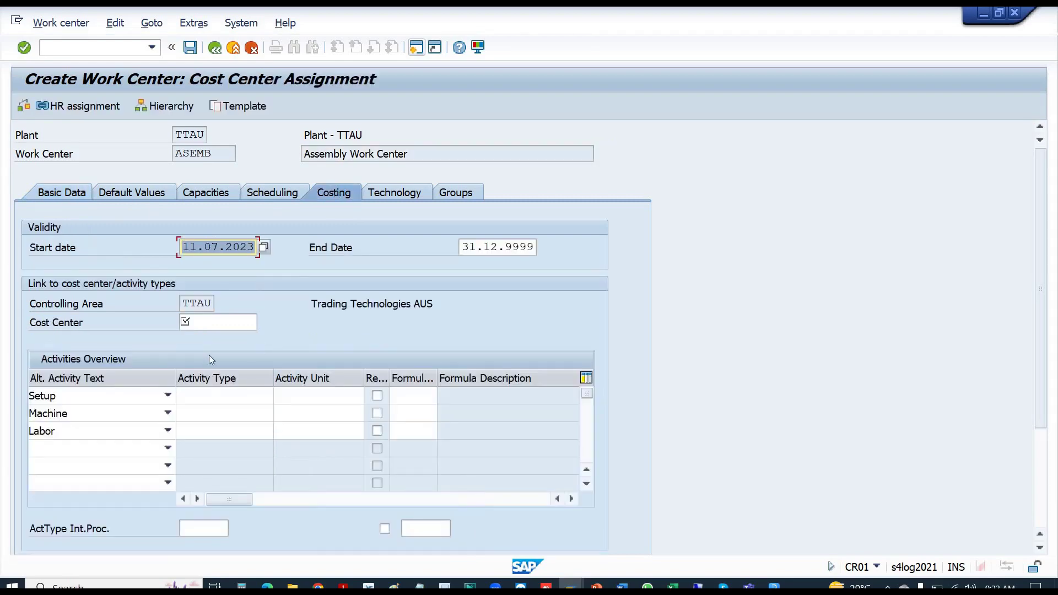
click(227, 328)
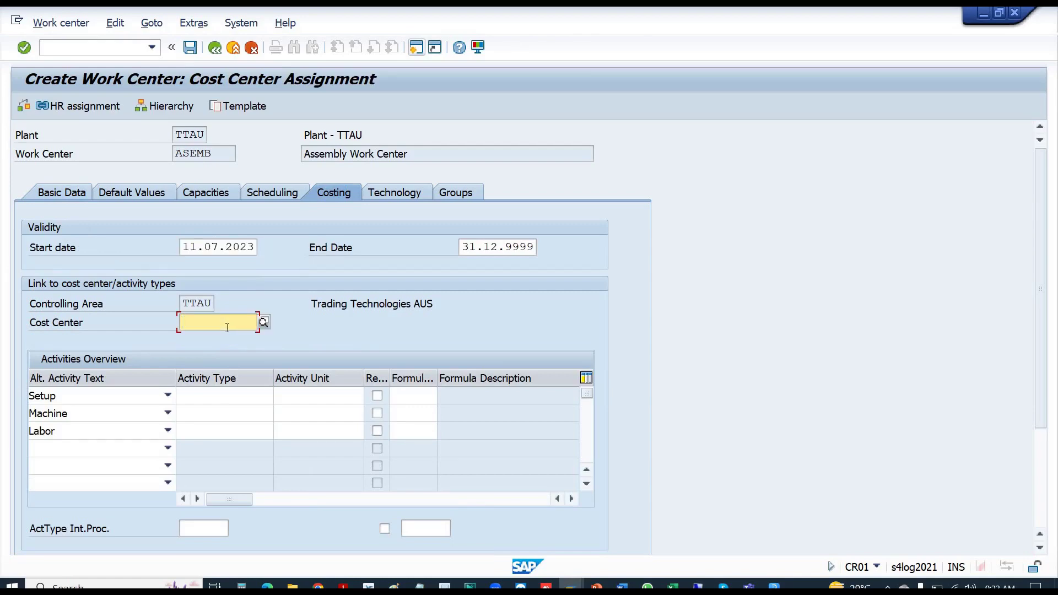
click(314, 412)
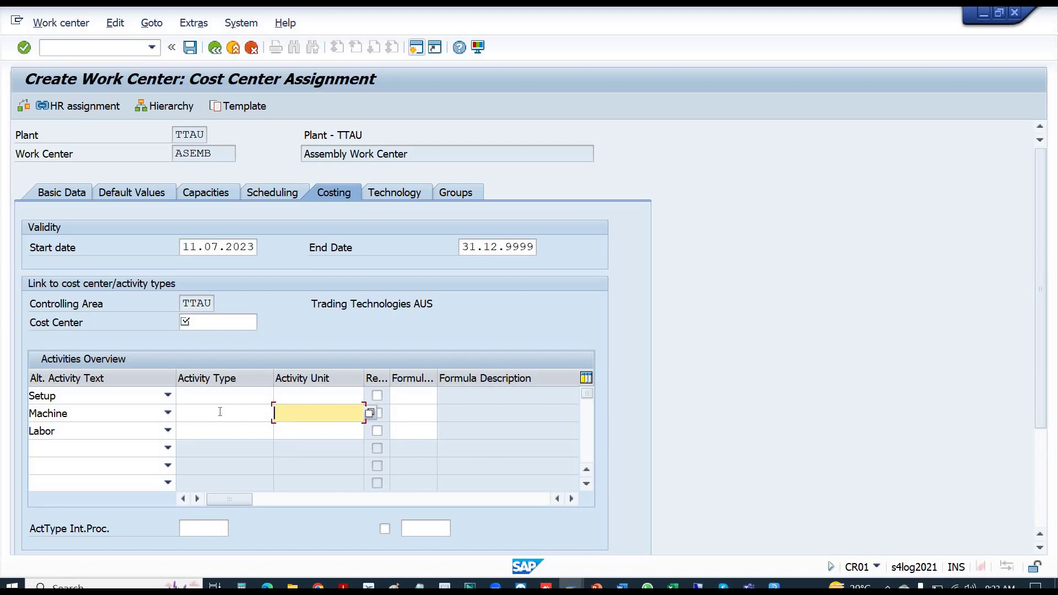
click(220, 412)
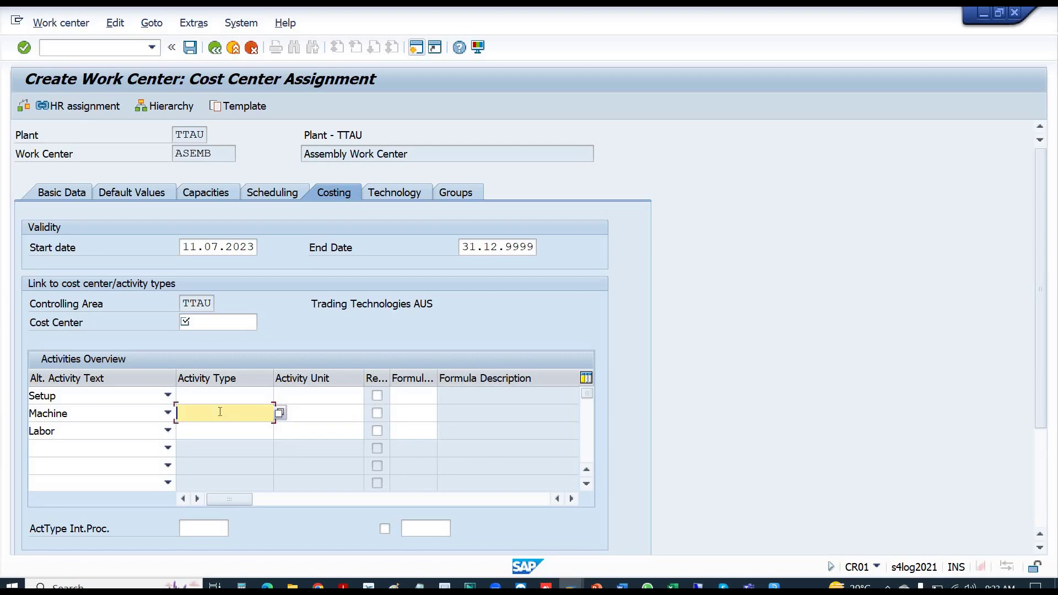
click(212, 323)
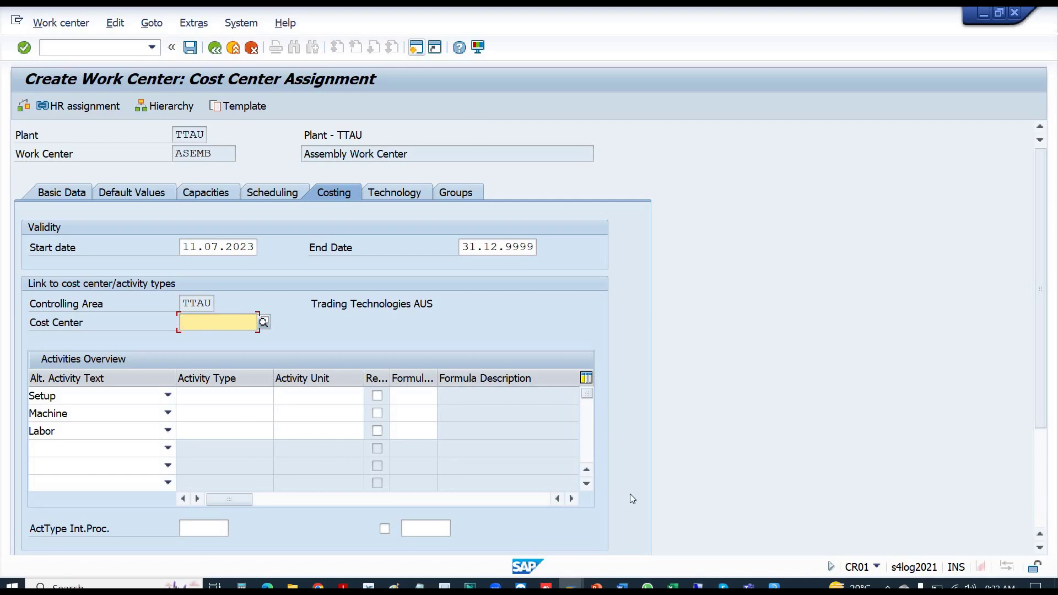
- In the G/L account session, run KSH3 to display cost center group CCSH-TTAU and expand Operations and Utilities
mouse_move(573, 585)
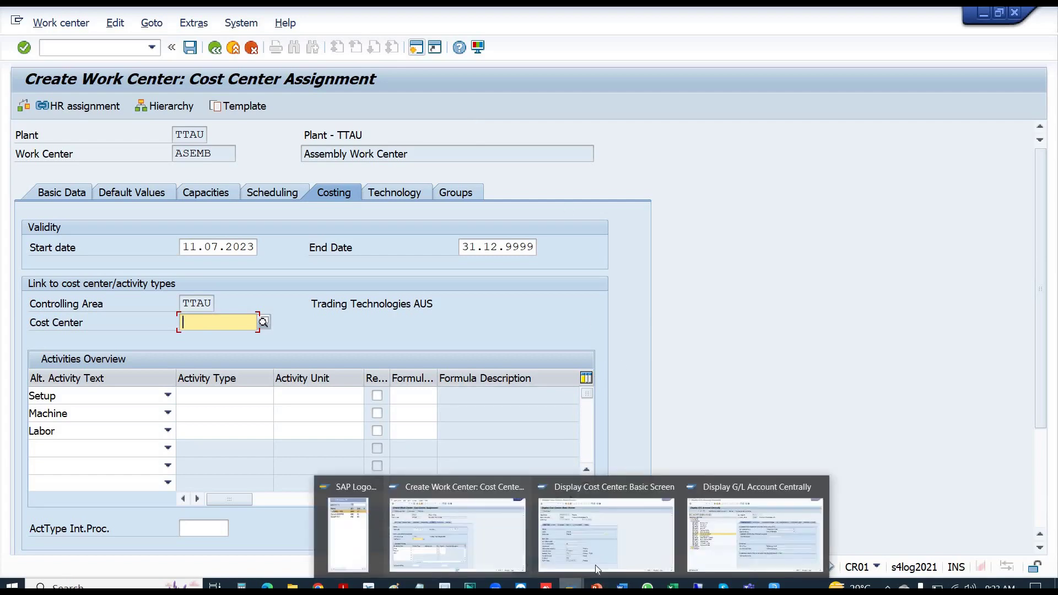
click(733, 532)
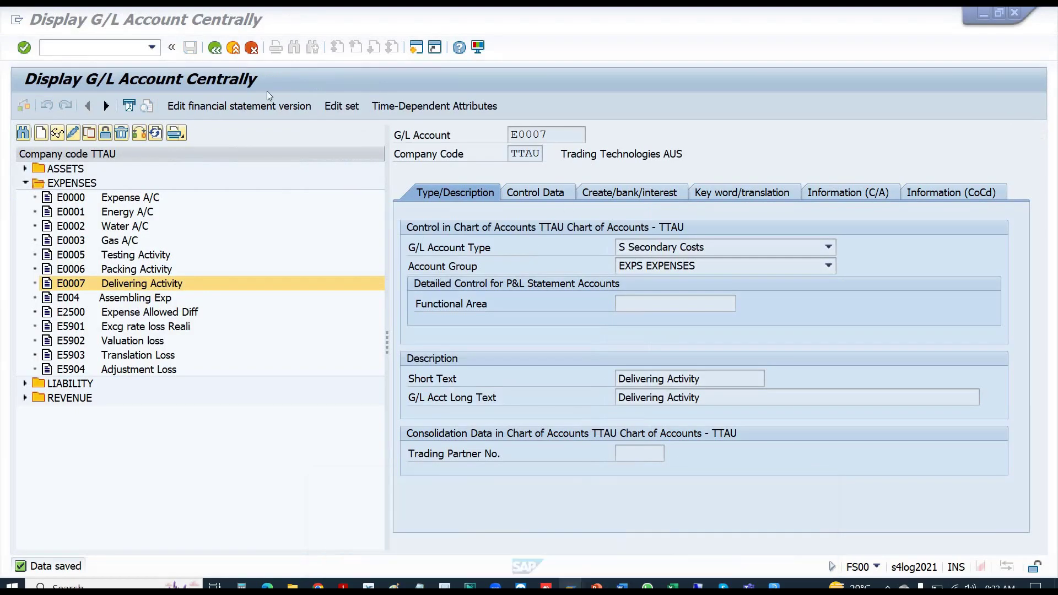
click(232, 48)
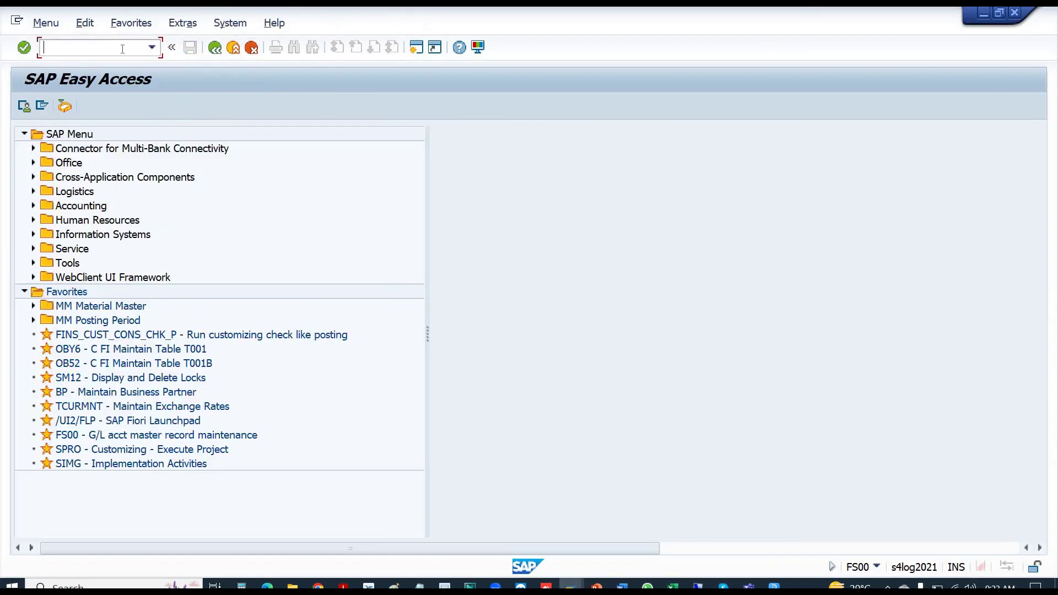
text(ksh3)
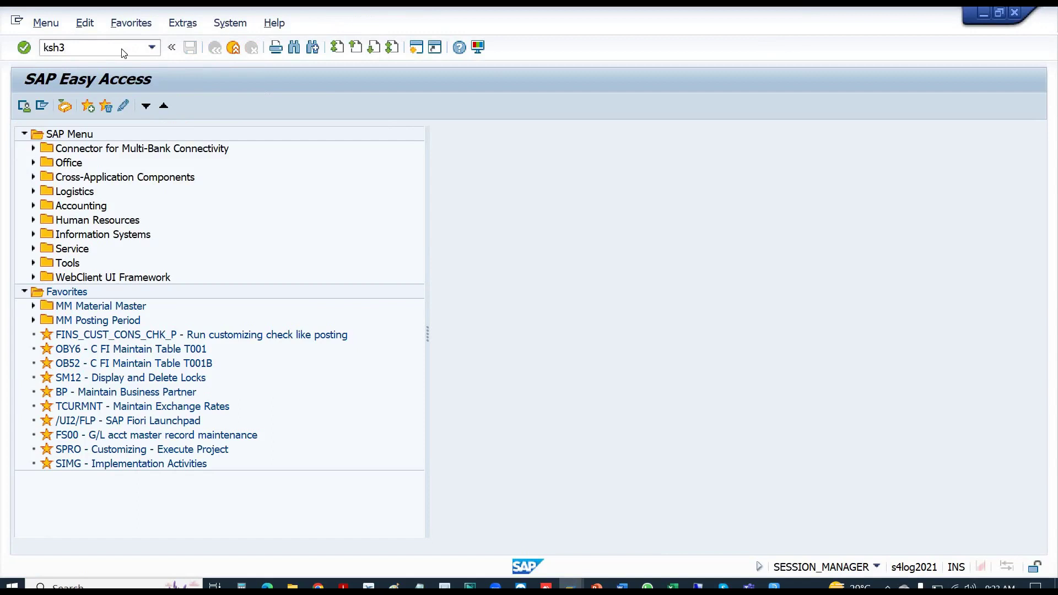
key(Return)
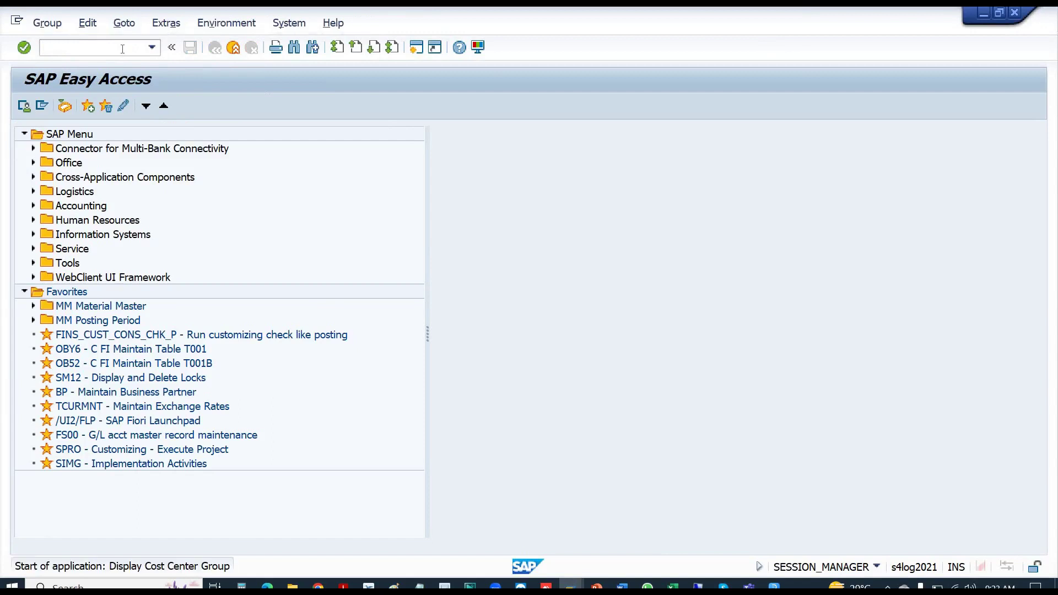
key(Return)
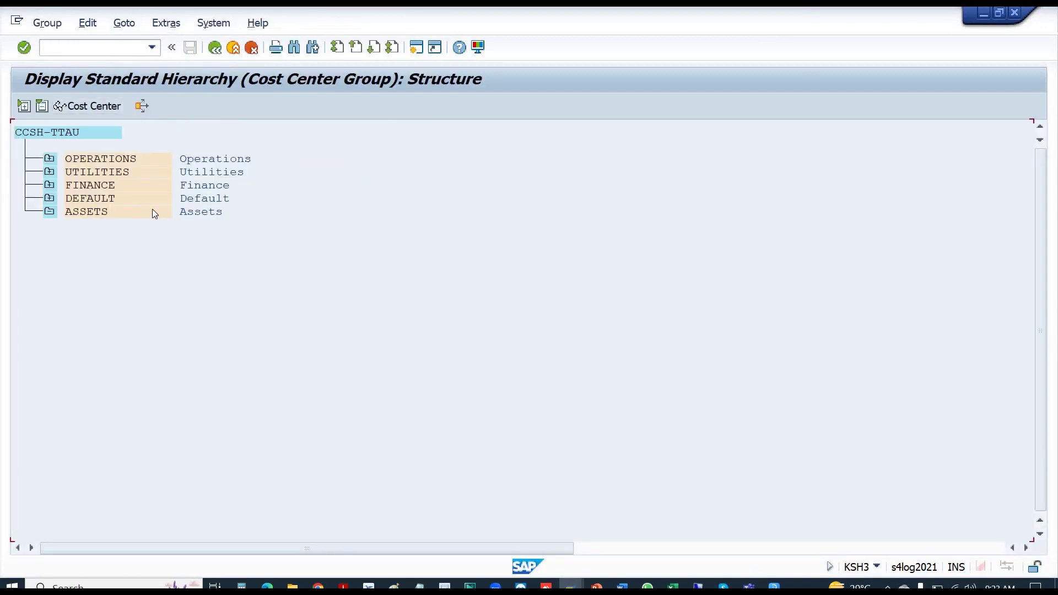
click(49, 160)
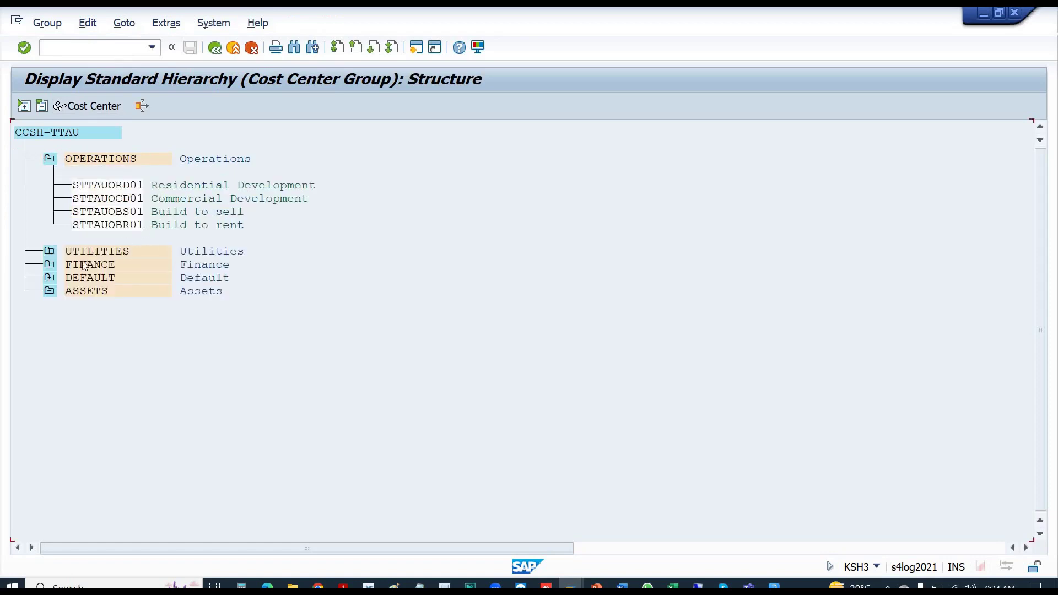
click(49, 257)
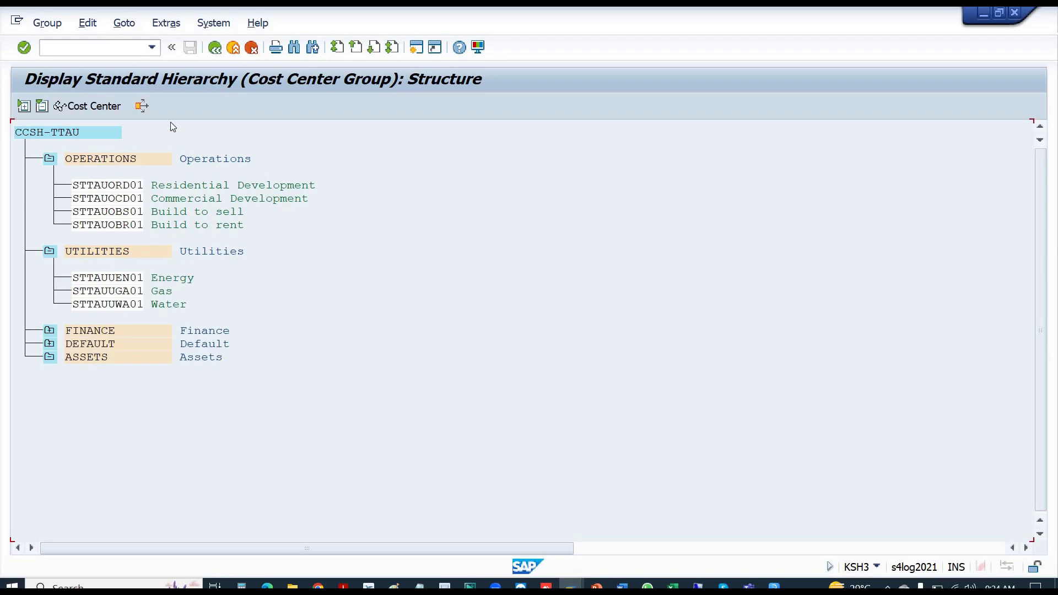
- Redisplay the cost center hierarchy CCSH-TTAU with Operations expanded and open a new SAP session
click(234, 48)
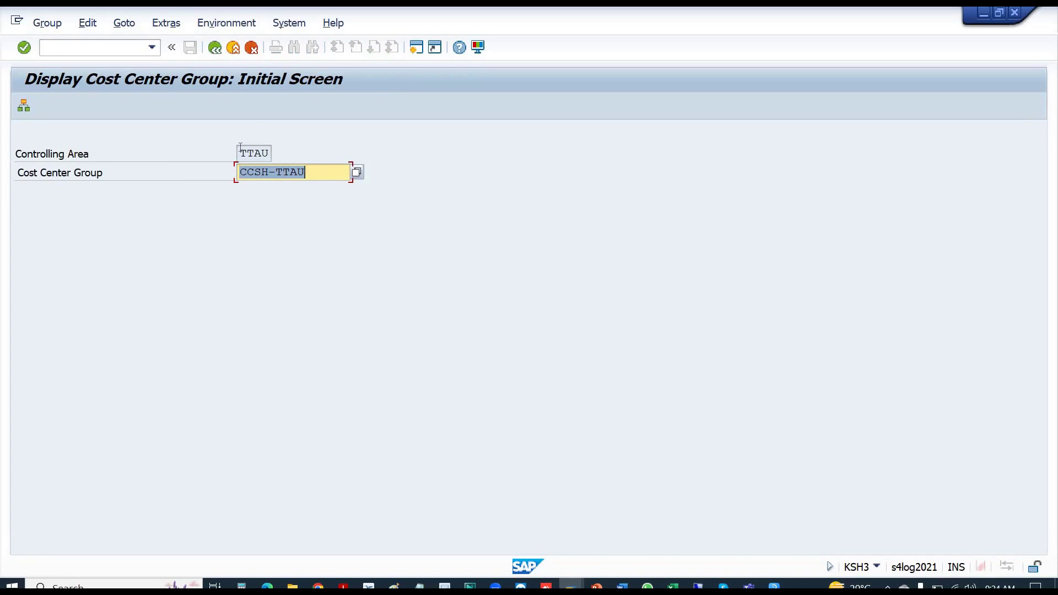
key(Return)
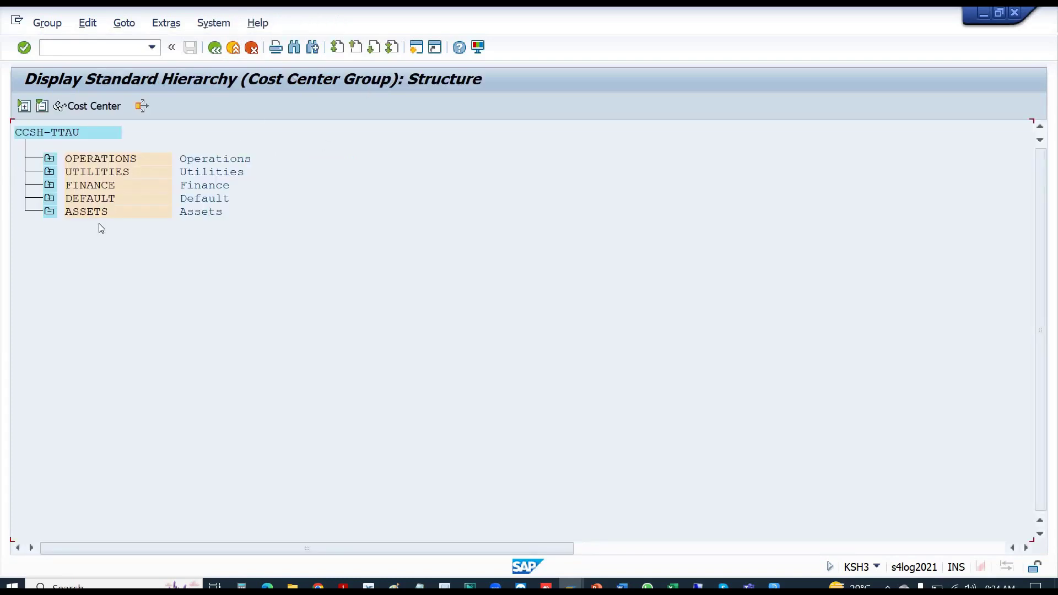
click(417, 49)
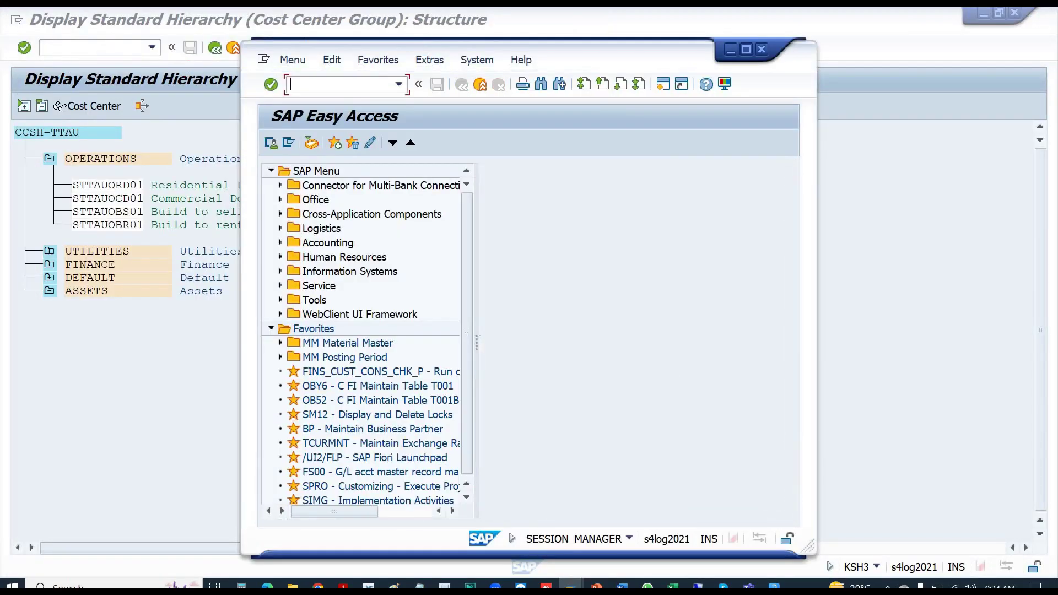
- Run KS01 to create a cost center and shorten the proposed cost center code to STTAU
text(ks01)
key(Return)
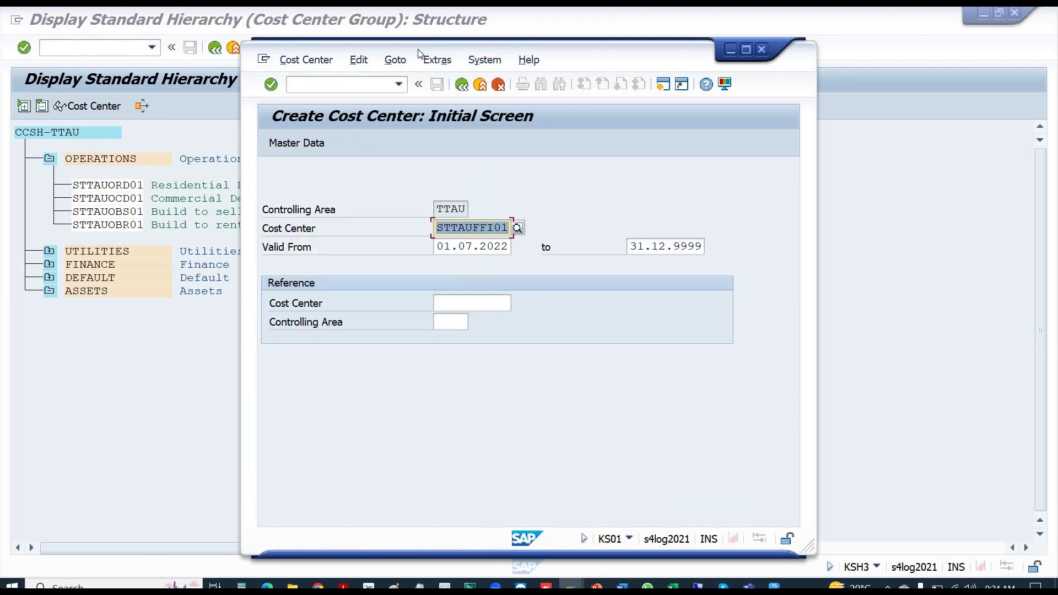
key(Right)
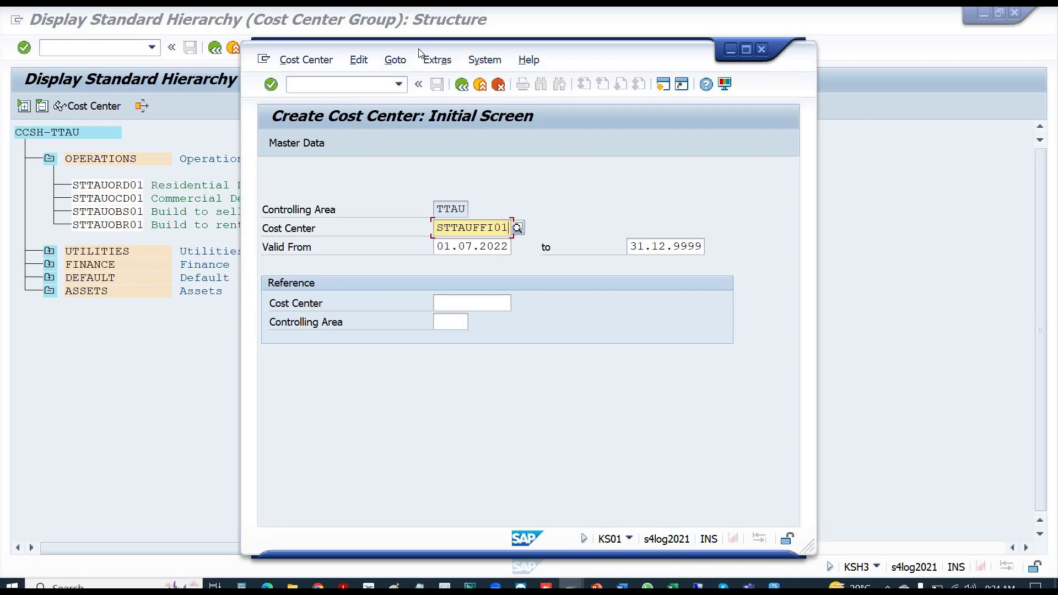
key(BackSpace)
key(BackSpace)
key(BackSpace)
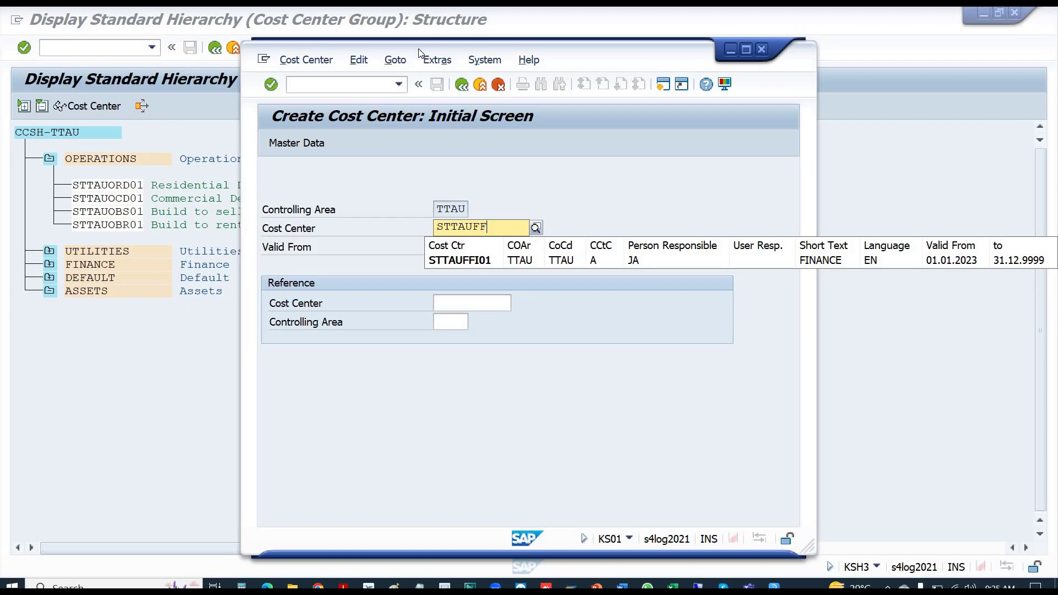
key(BackSpace)
key(BackSpace)
text(0)
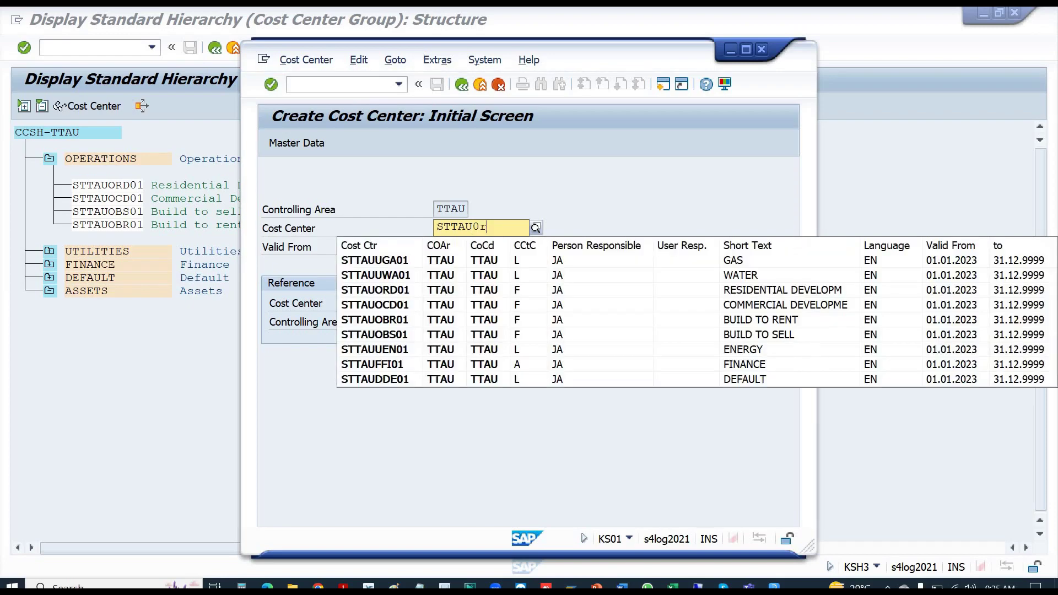
text(R)
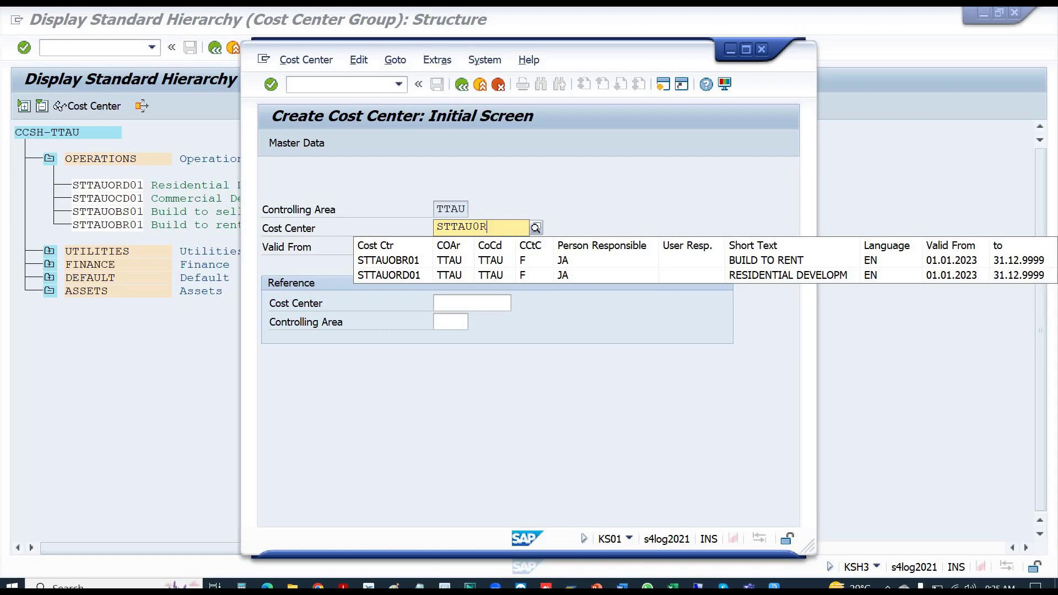
text(A)
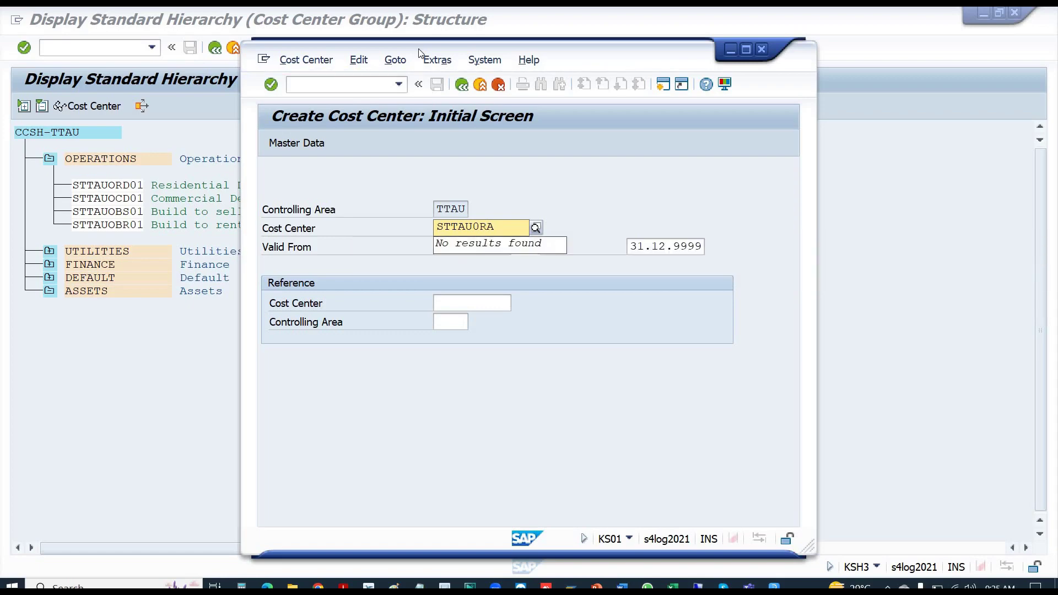
key(BackSpace)
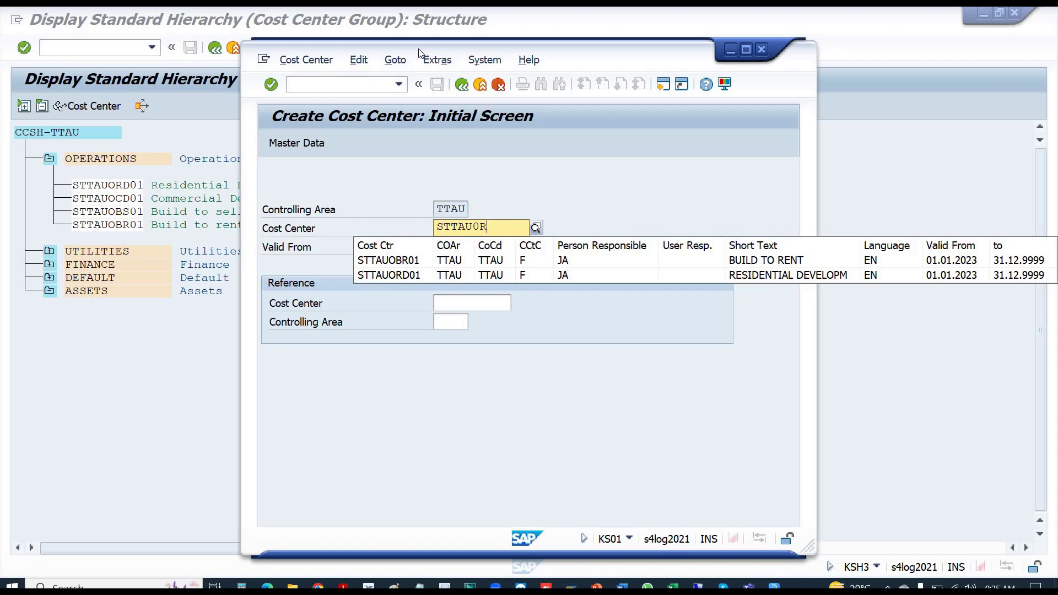
key(BackSpace)
key(BackSpace)
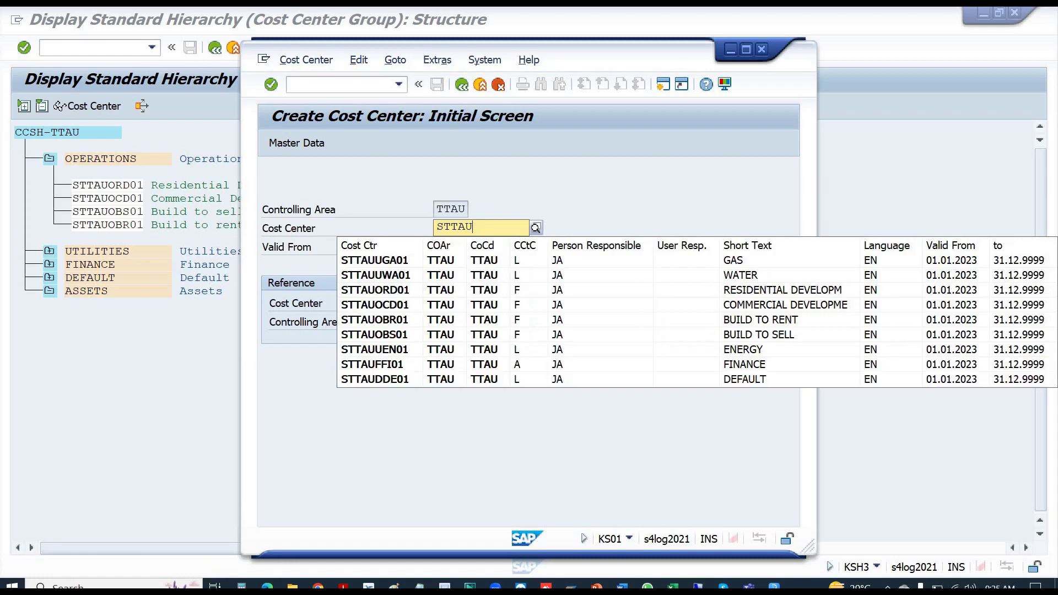
text(A)
key(BackSpace)
text(AS)
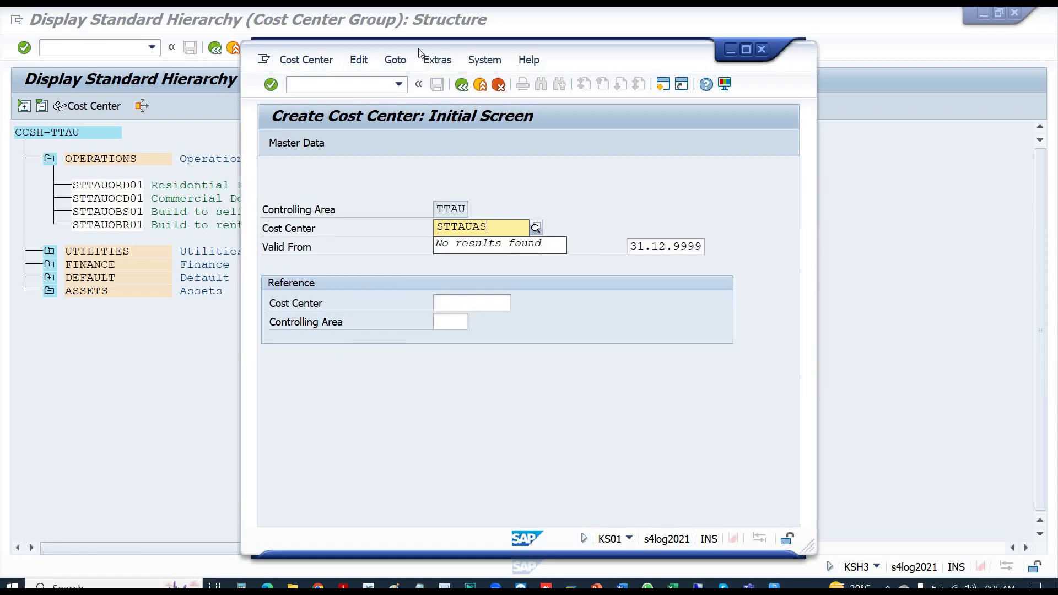
key(BackSpace)
key(BackSpace)
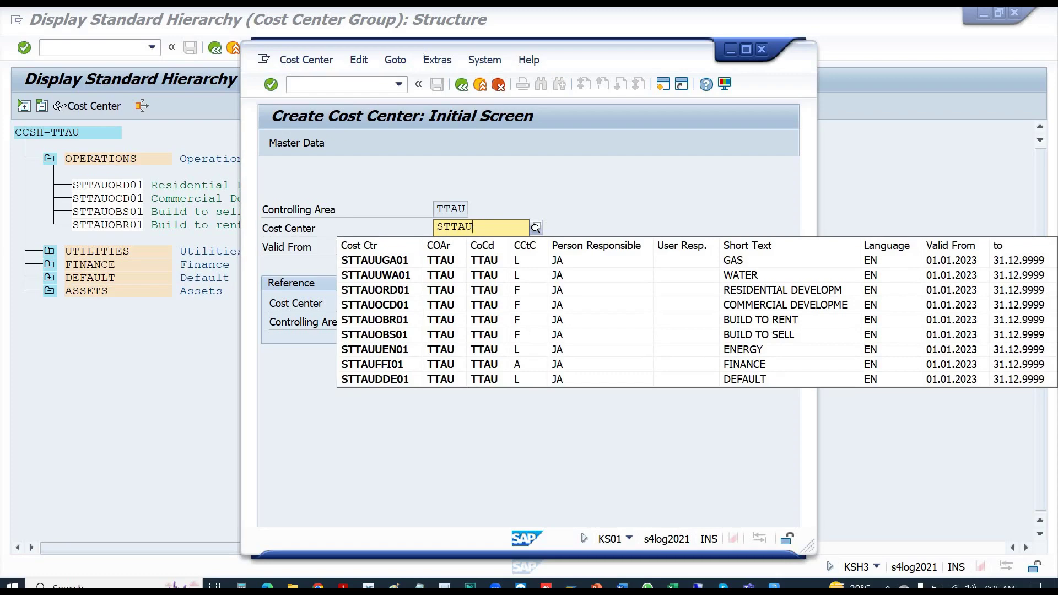
- Complete the new cost center code as STTAUOAS01 and open its basic data
text(OAS)
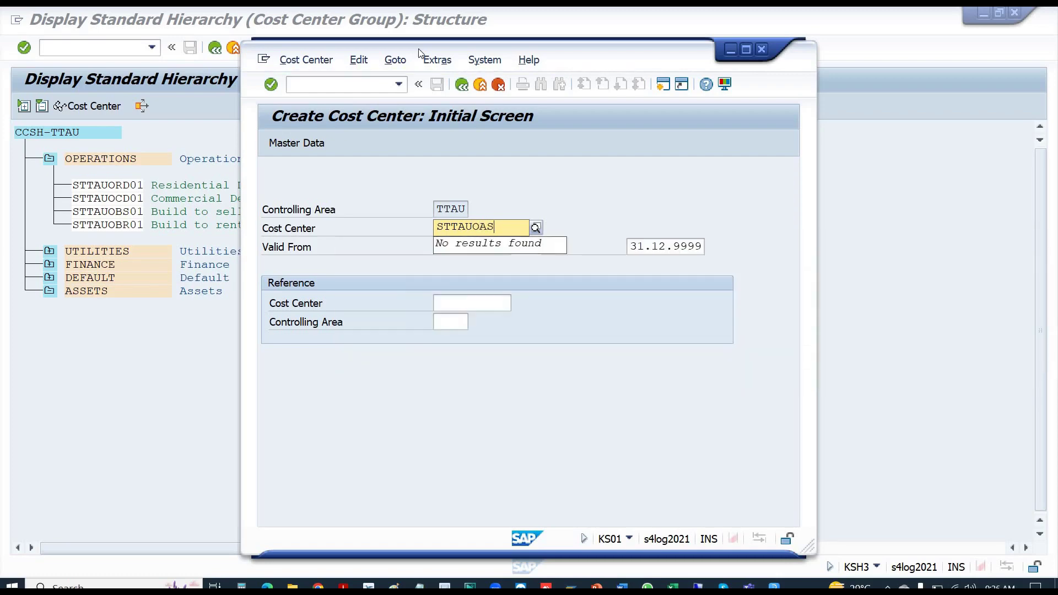
text(01)
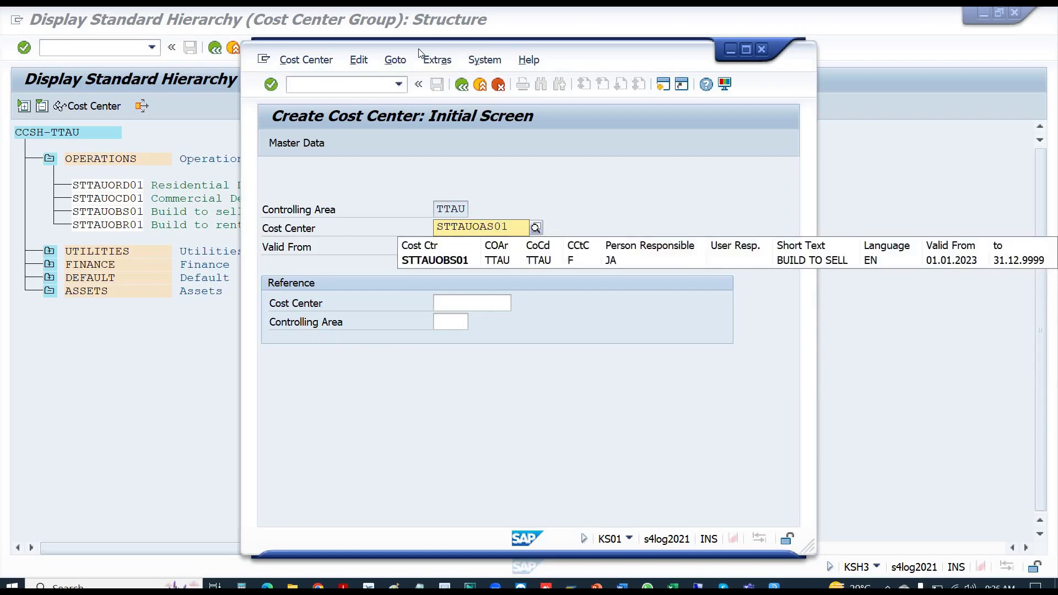
key(Return)
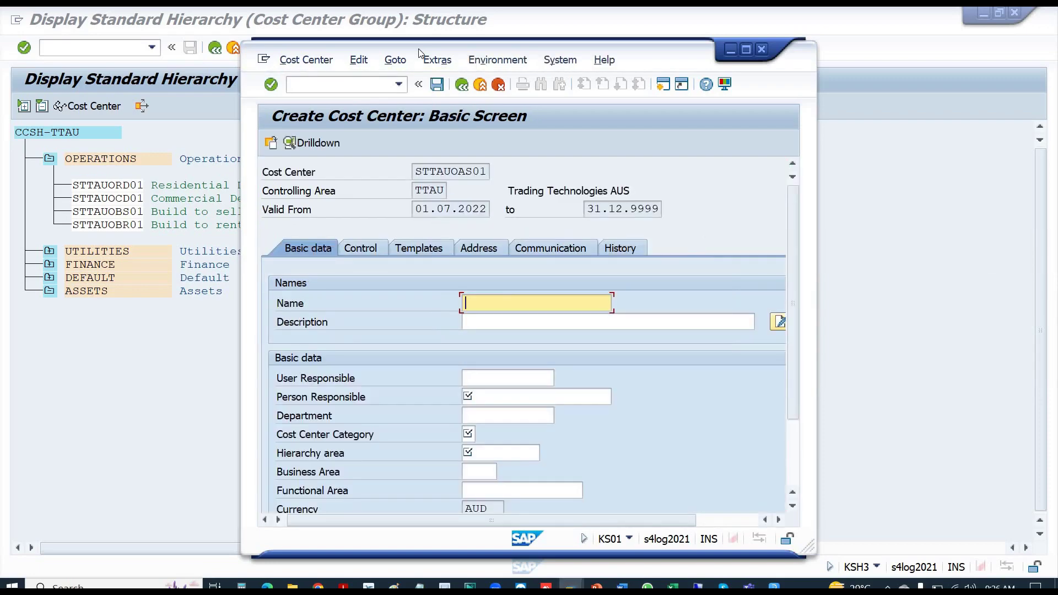
- Enter Assembly Department as both the name and the description of cost center STTAUOAS01
text(Assembly Department)
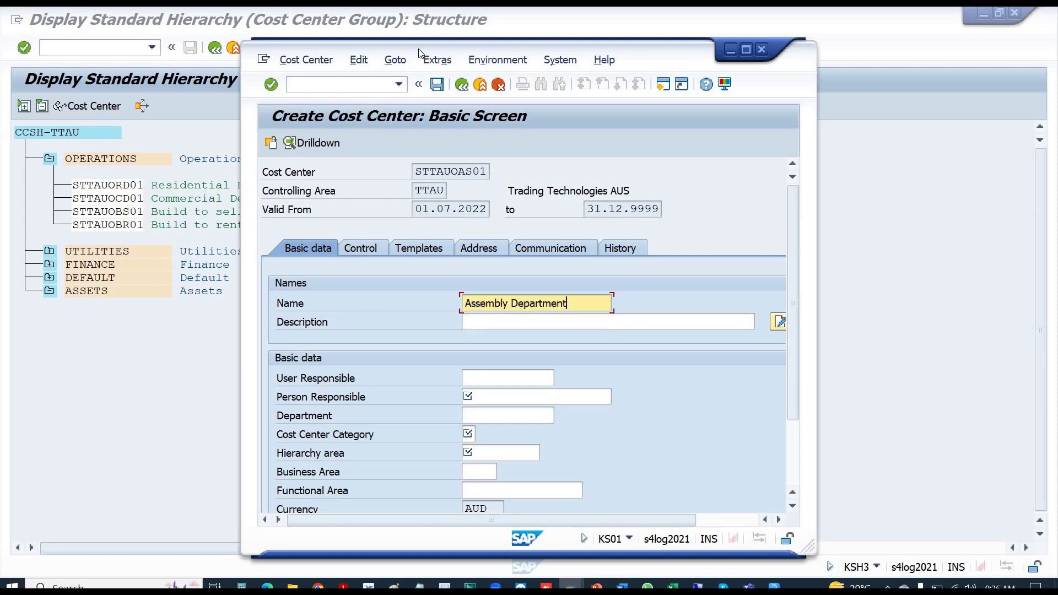
key(shift+Home)
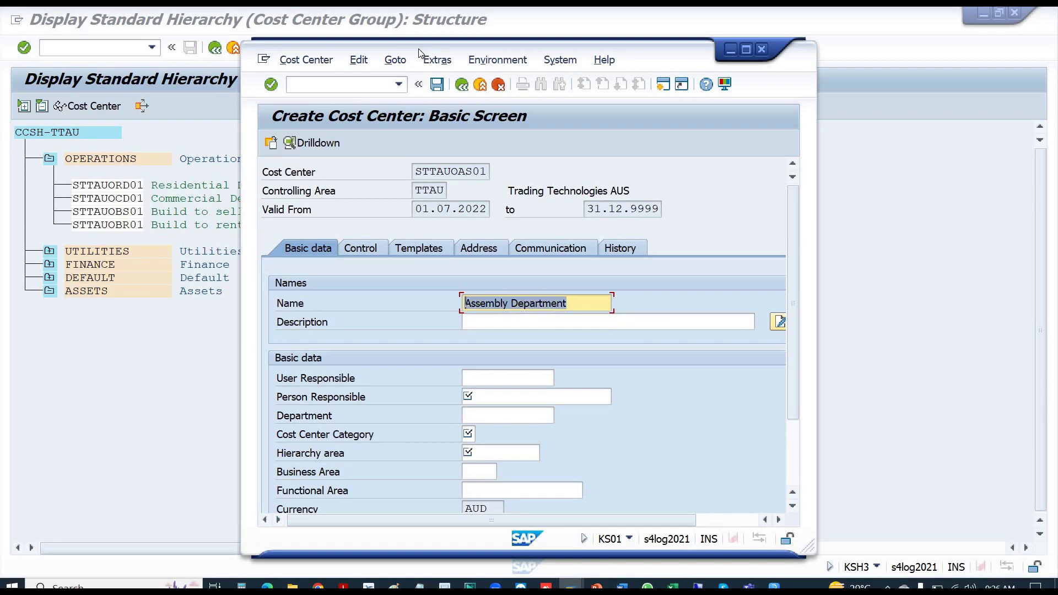
key(ctrl+c)
key(Tab)
key(ctrl+v)
- Set the cost center's person responsible to TTAU and go to the cost center category entry
key(Tab)
key(Tab)
key(Tab)
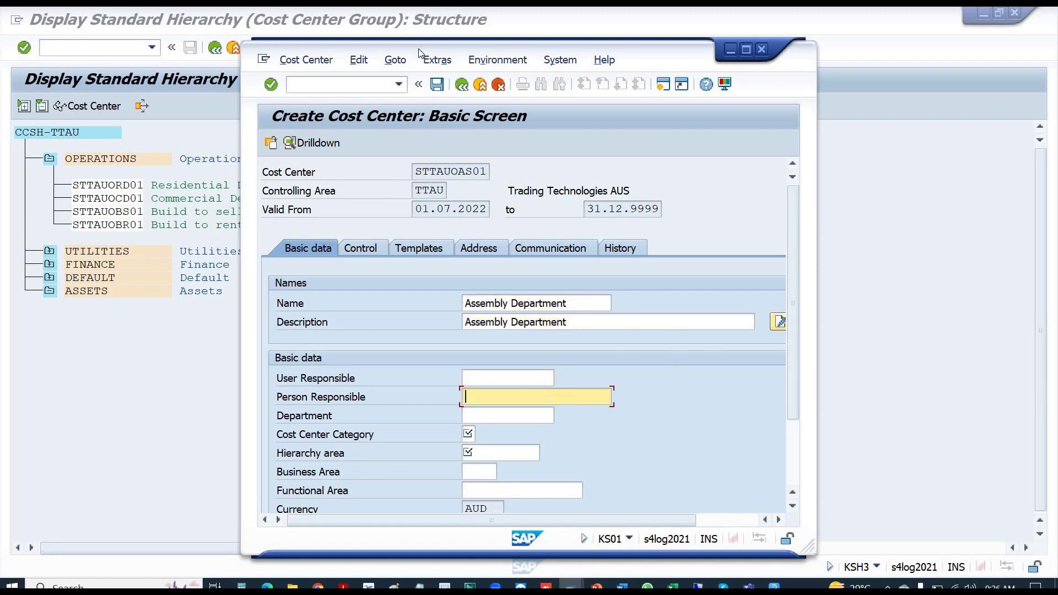
text(ttau)
key(Tab)
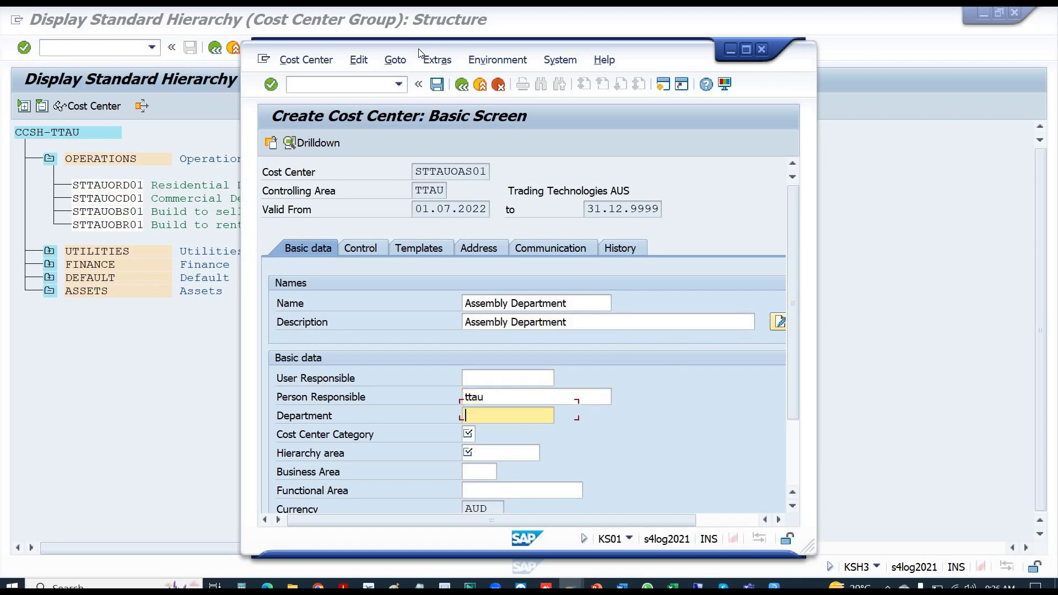
key(shift+Tab)
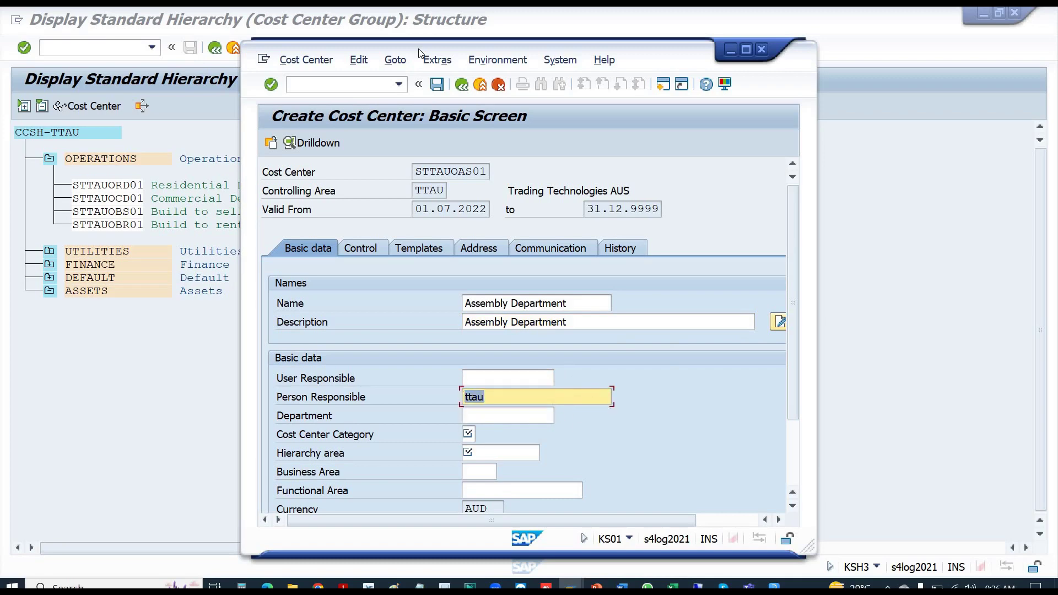
text(TTAU)
key(Tab)
key(Tab)
key(Delete)
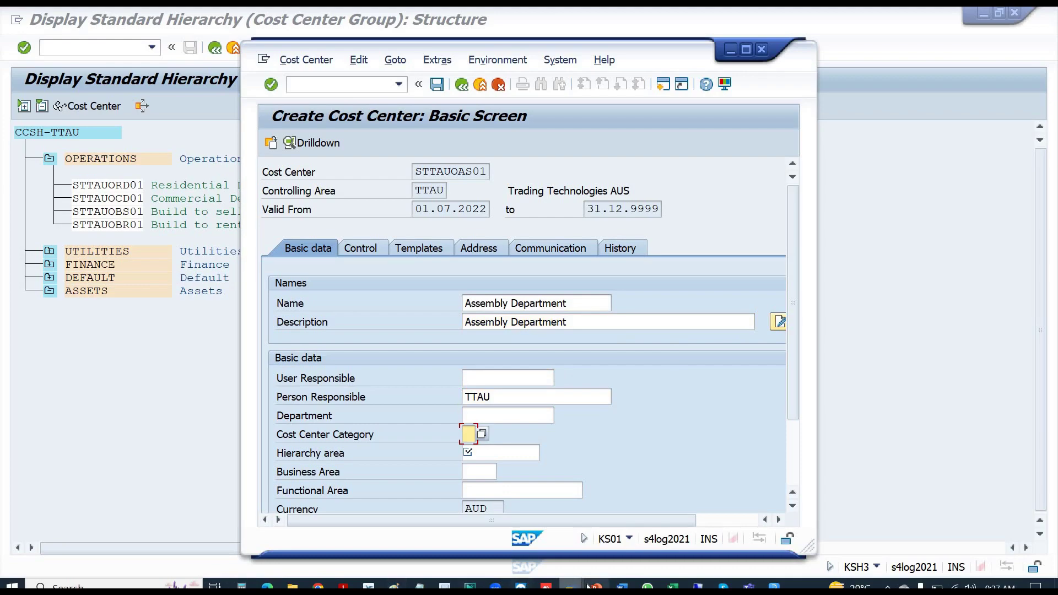
- In the Display Cost Center session, run KL03 for activity type DELVR and check its permitted cost center categories
mouse_move(572, 585)
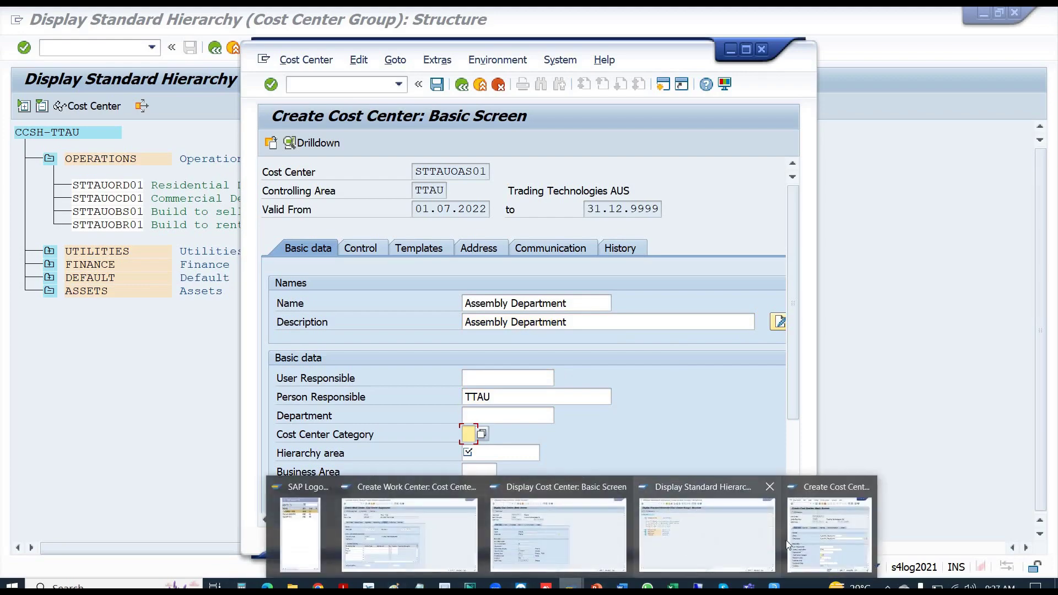
mouse_move(682, 545)
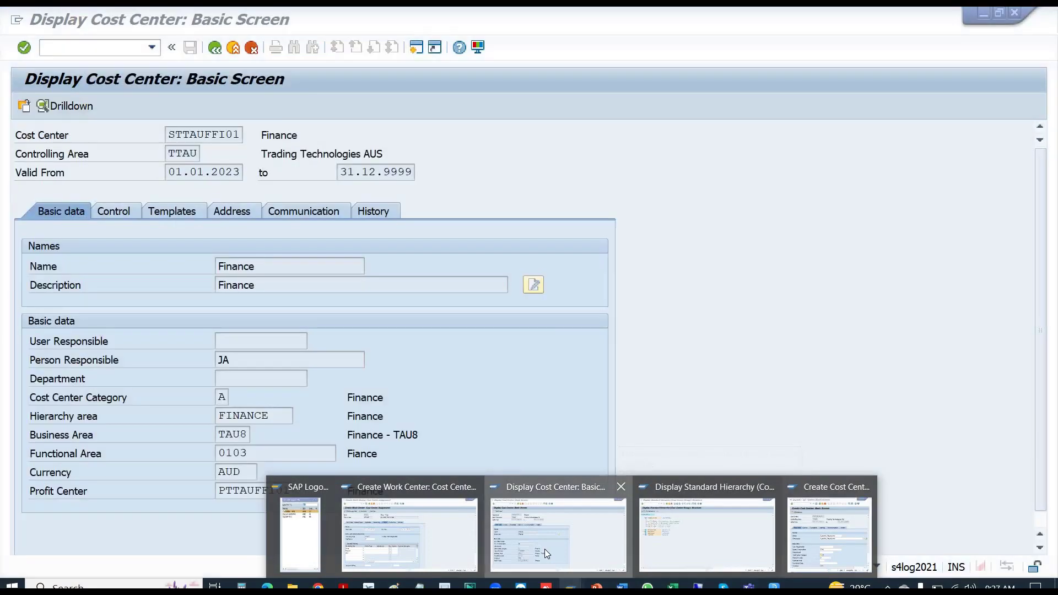
click(545, 549)
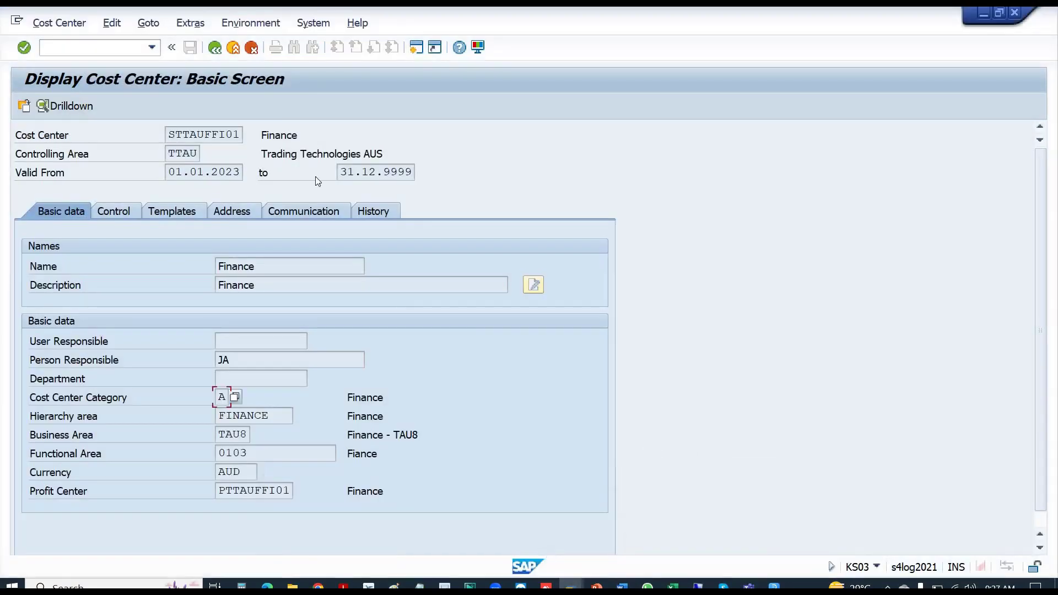
click(233, 48)
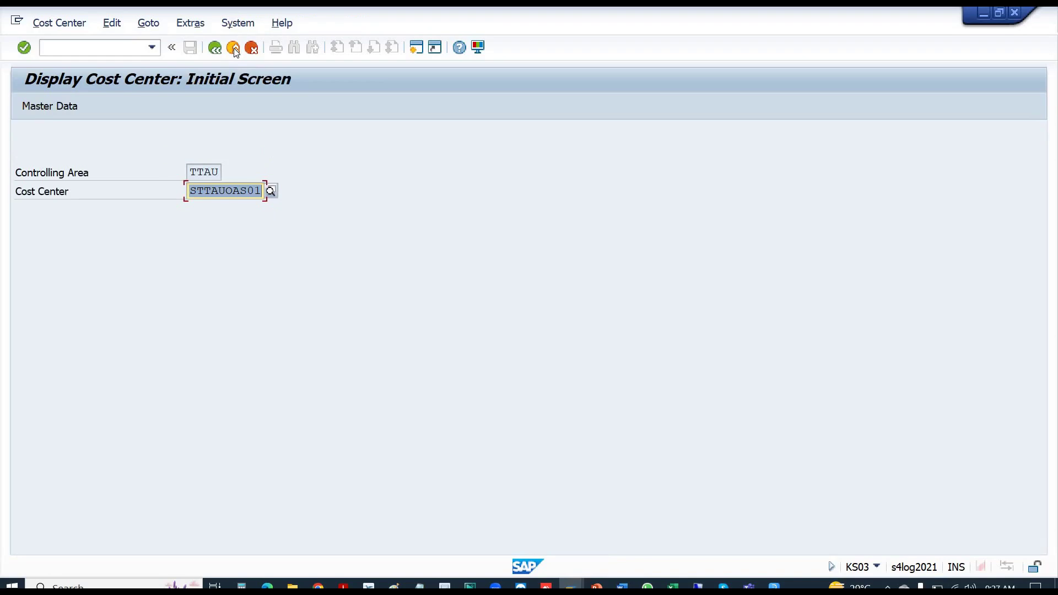
click(234, 49)
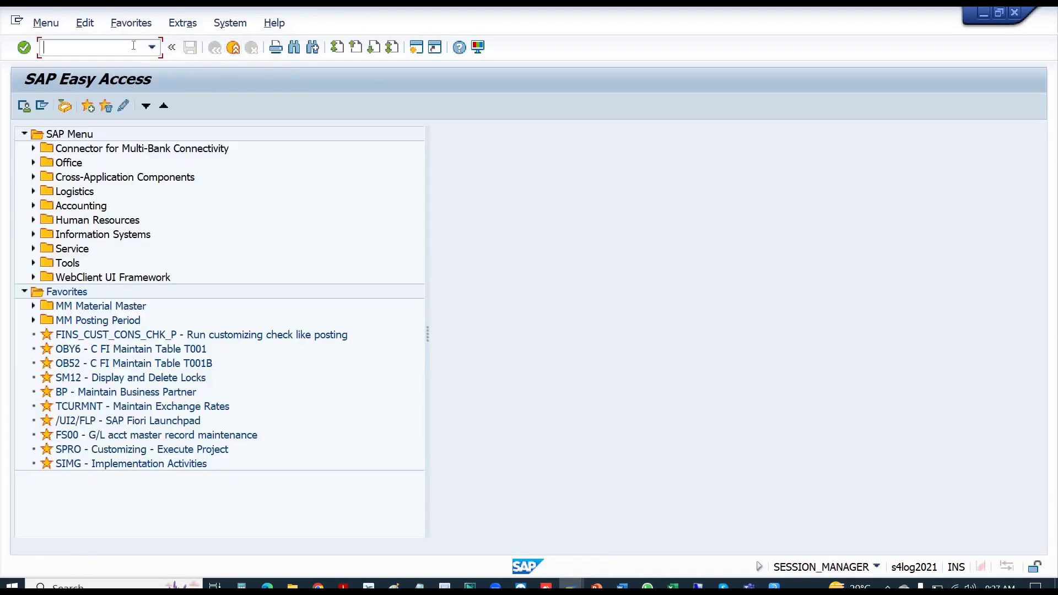
text(KL03)
key(Return)
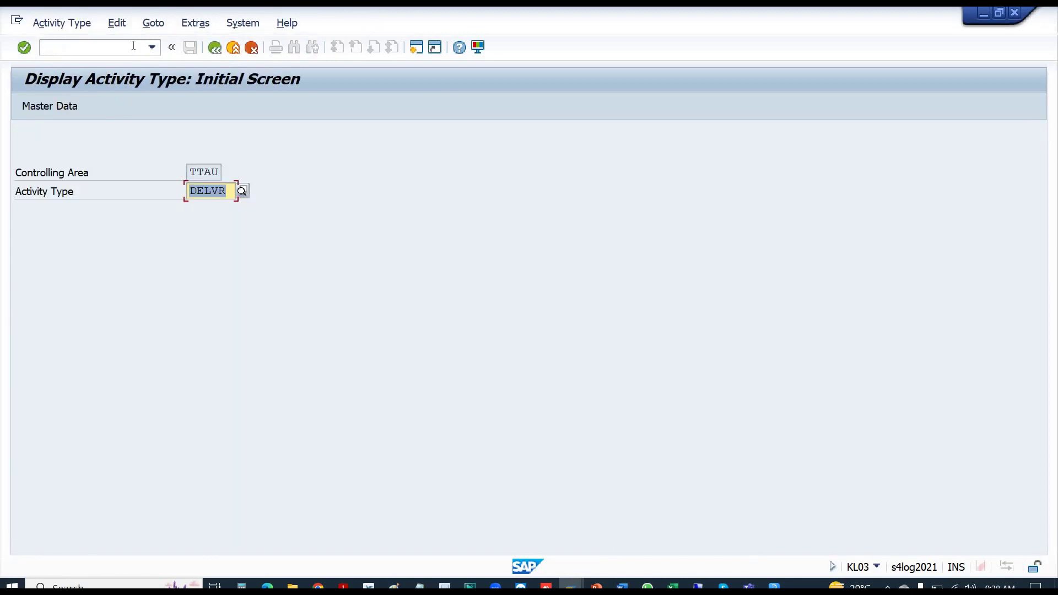
key(Return)
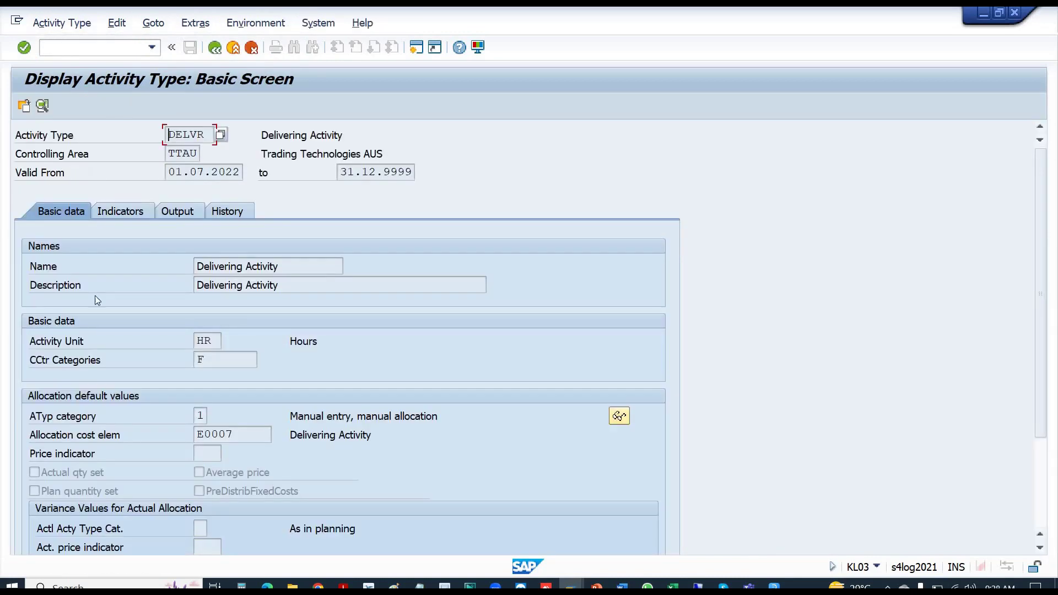
click(207, 360)
drag(207, 360, 163, 360)
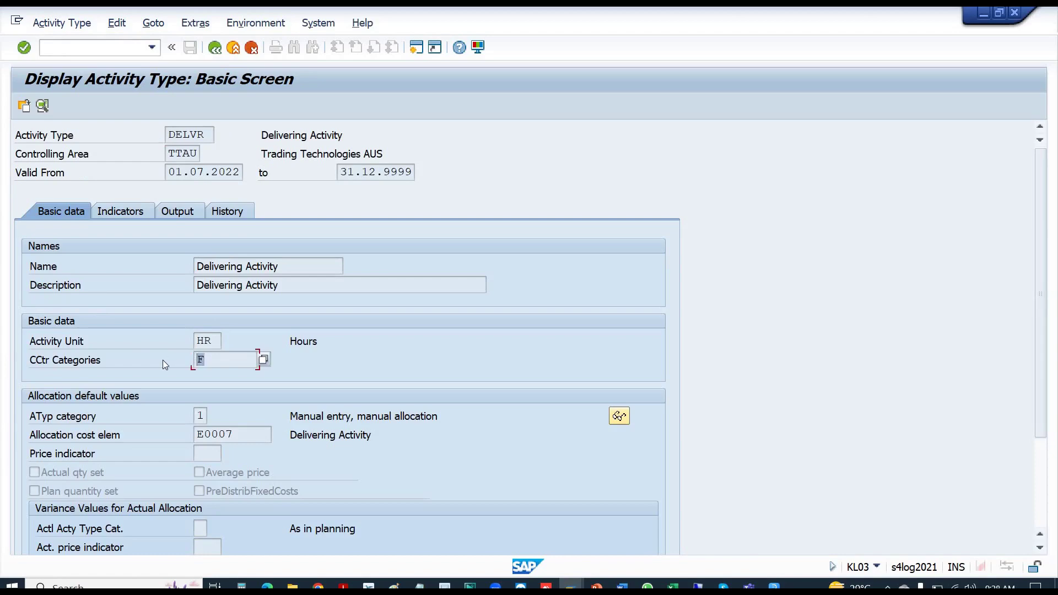
- Return to the new cost center and choose category F, Production, from the list of cost center categories
key(alt+Tab)
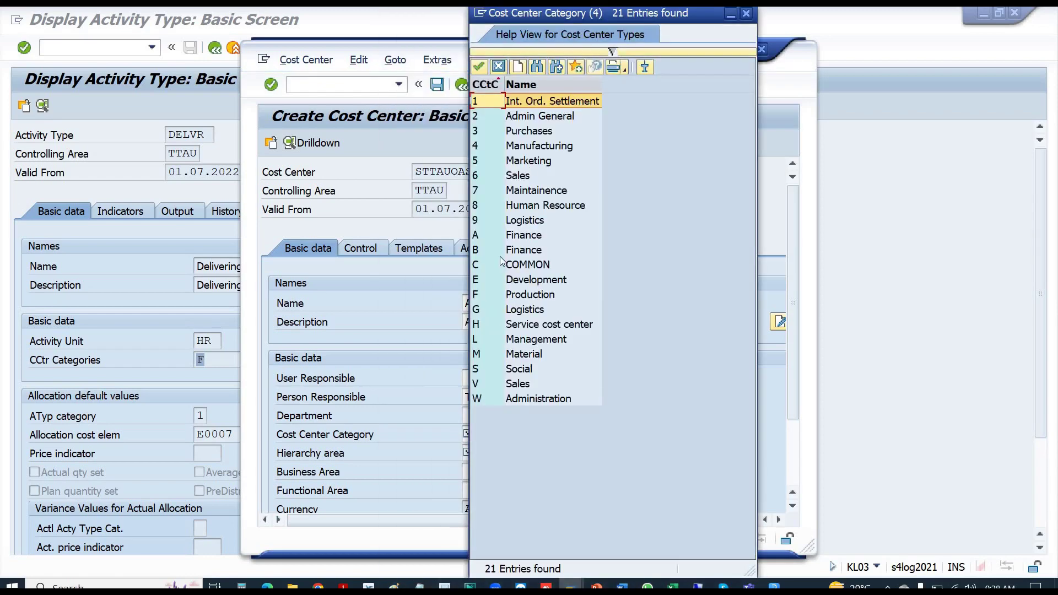
click(488, 292)
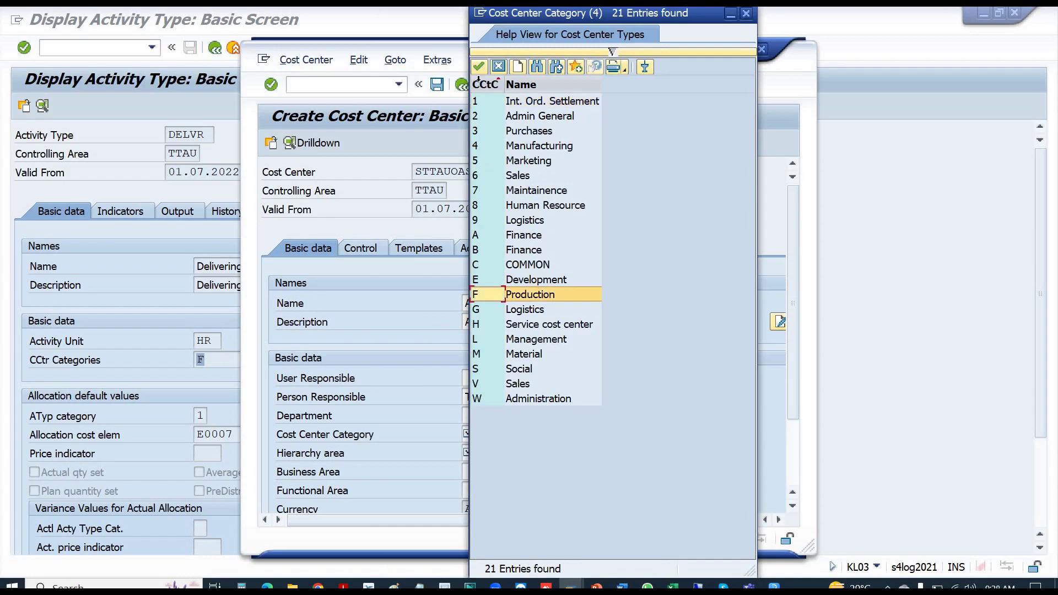
click(479, 70)
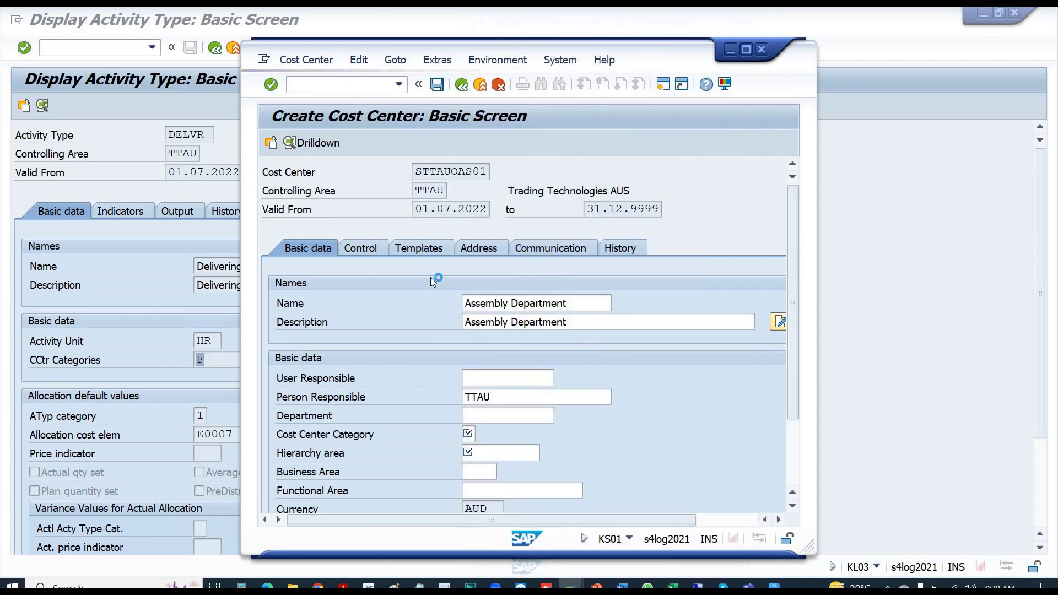
- Check the group names in the standard hierarchy session and set the cost center's hierarchy area to OPERATIONS
click(489, 452)
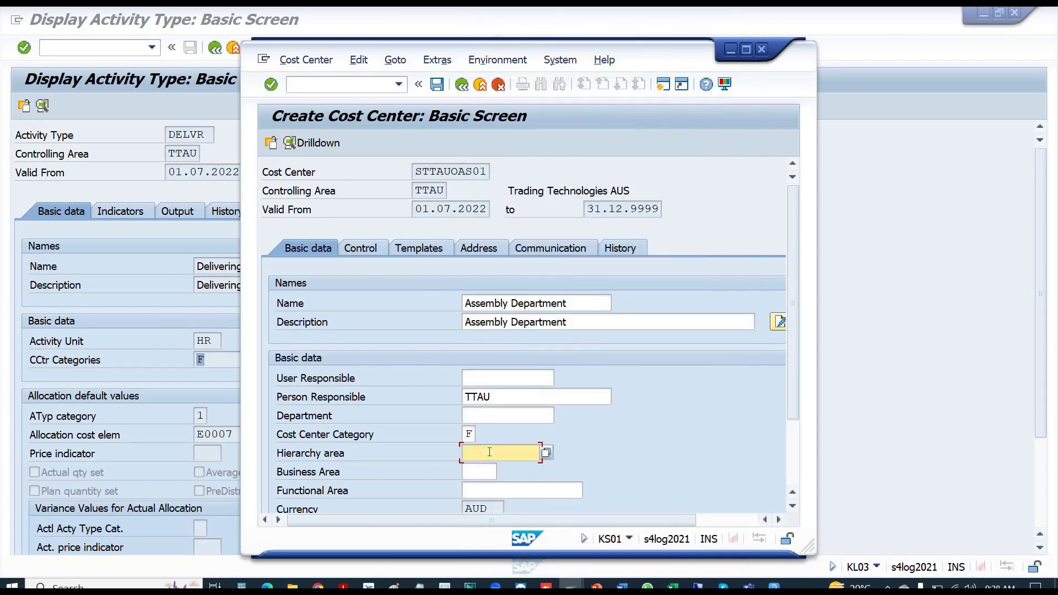
key(alt+Tab)
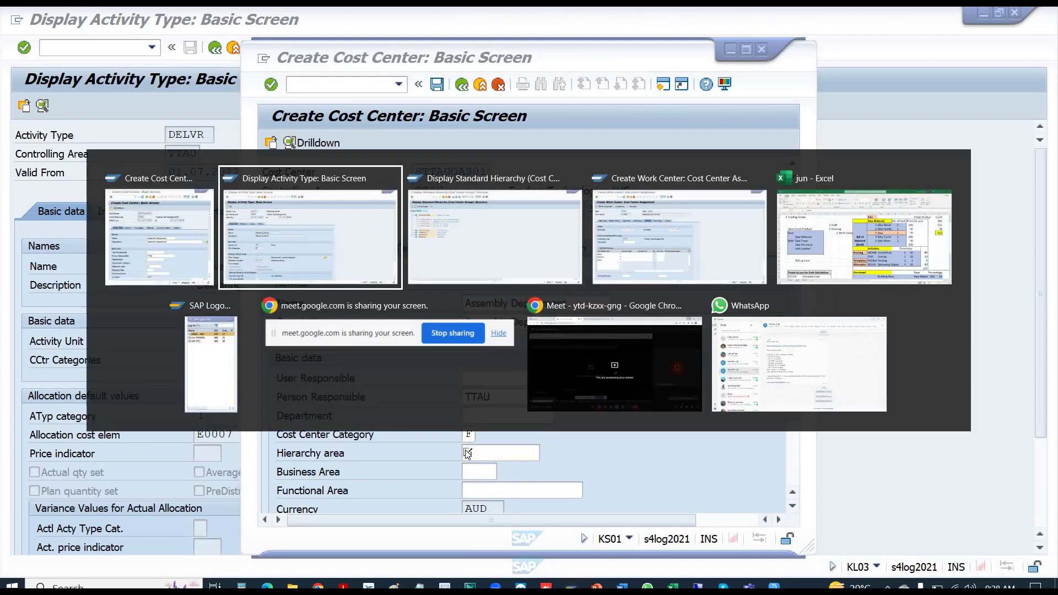
key(alt+Tab)
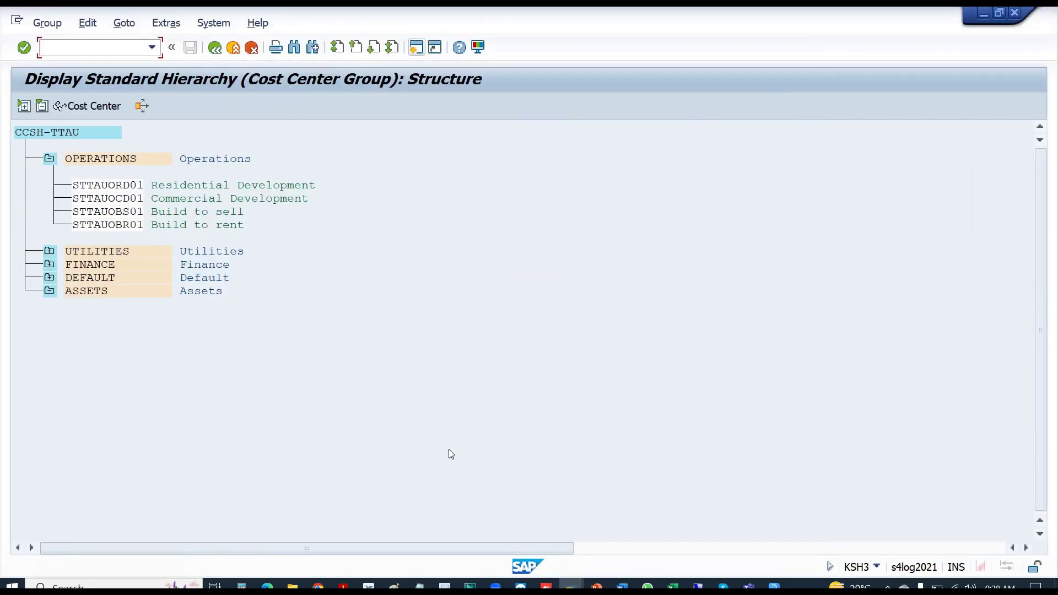
key(alt+Tab)
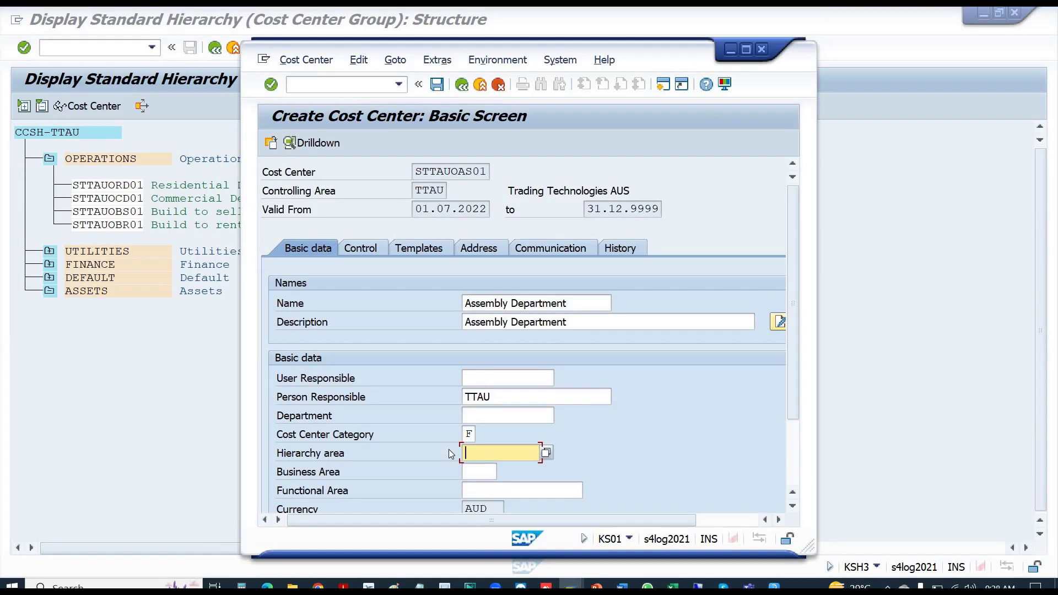
text(OPERATIONS)
key(Tab)
key(Tab)
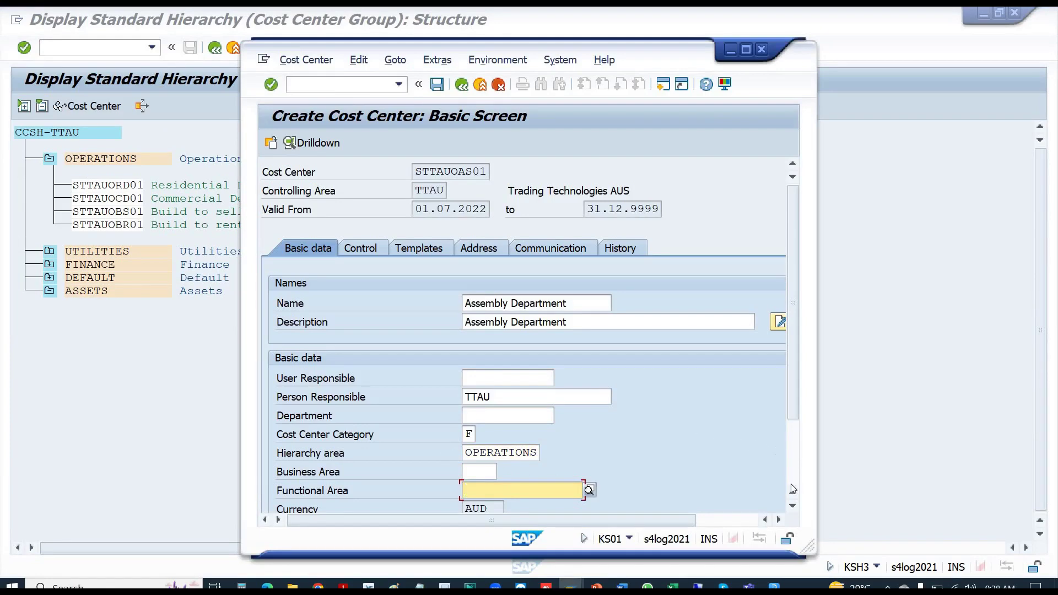
- Go to the new cost center's profit center entry and check the assignment of STTAUORD01 through the standard hierarchy for comparison
drag(741, 556, 741, 586)
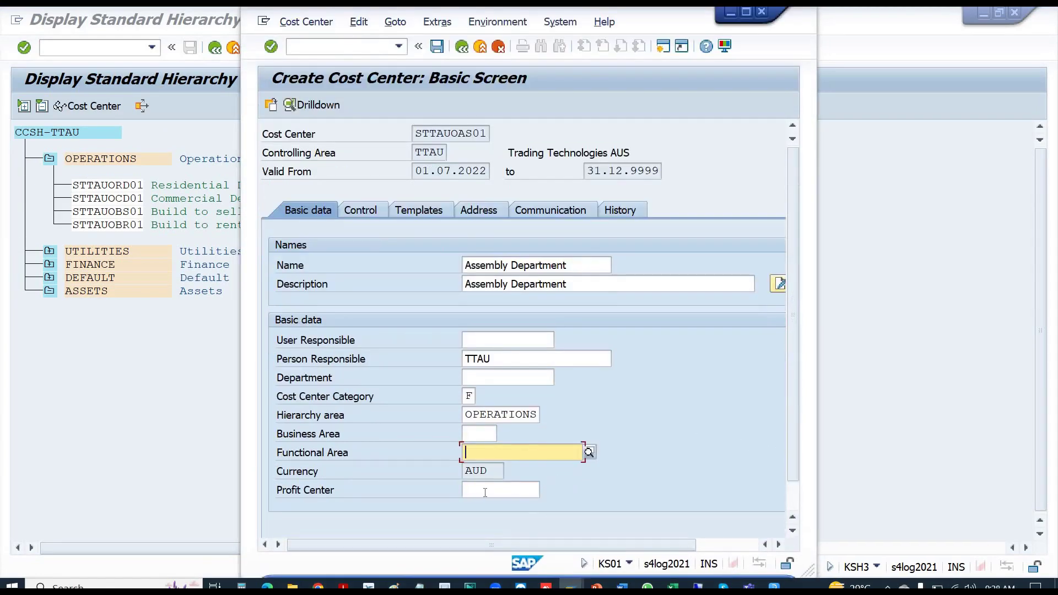
click(485, 492)
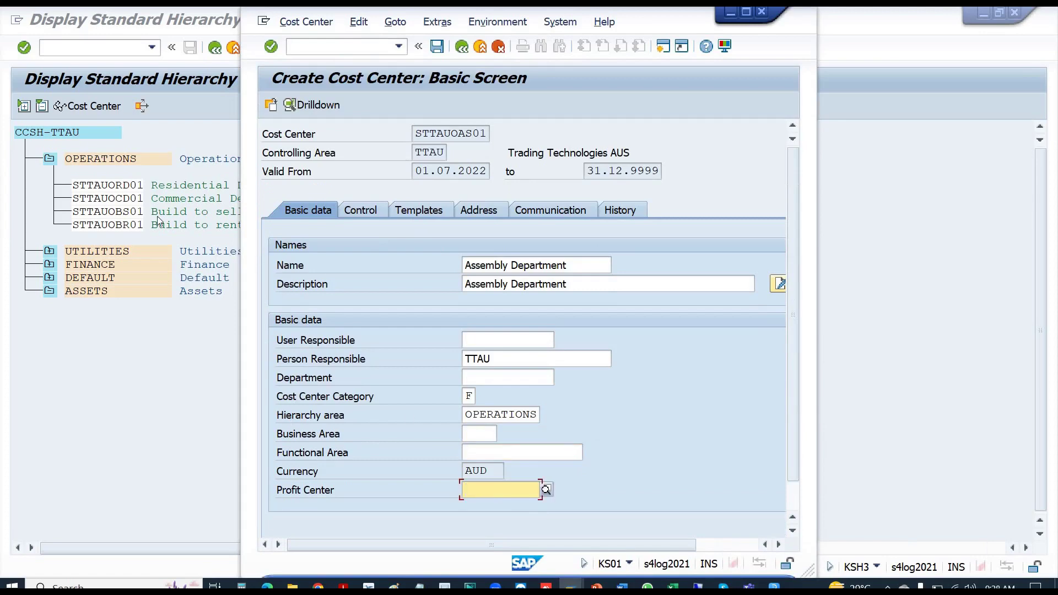
double_click(102, 190)
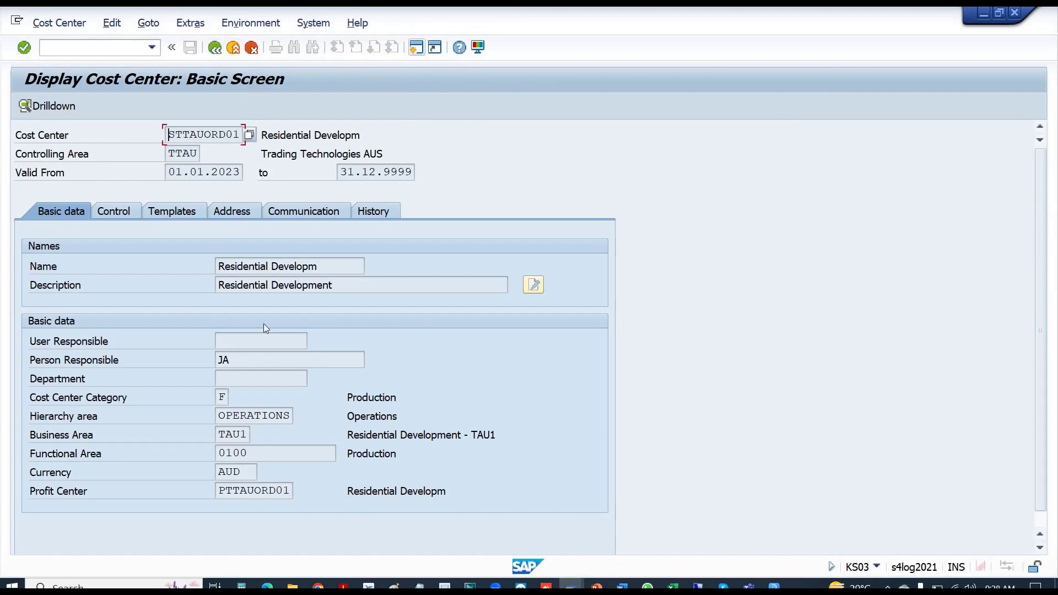
click(215, 53)
key(alt+Tab)
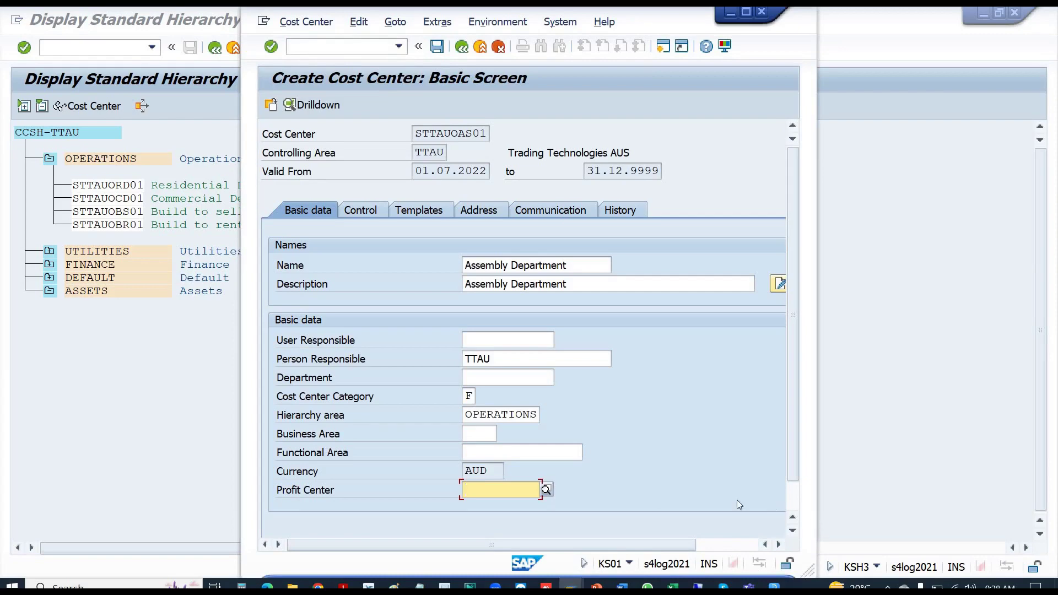
- Try to assign the Default profit center PTTAUDDE01 of company code TTAU to the new cost center
click(547, 491)
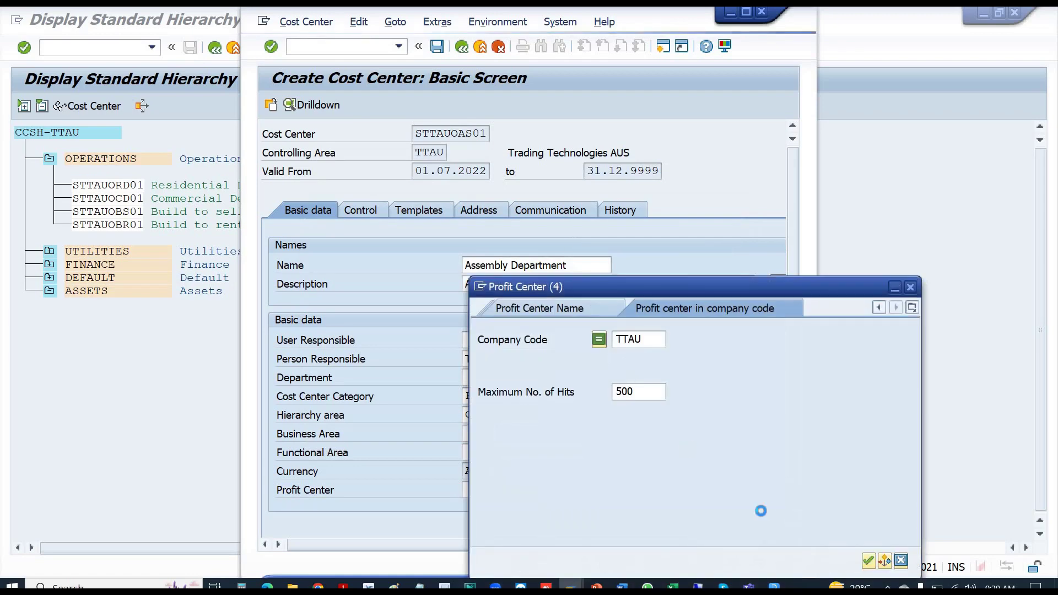
click(870, 561)
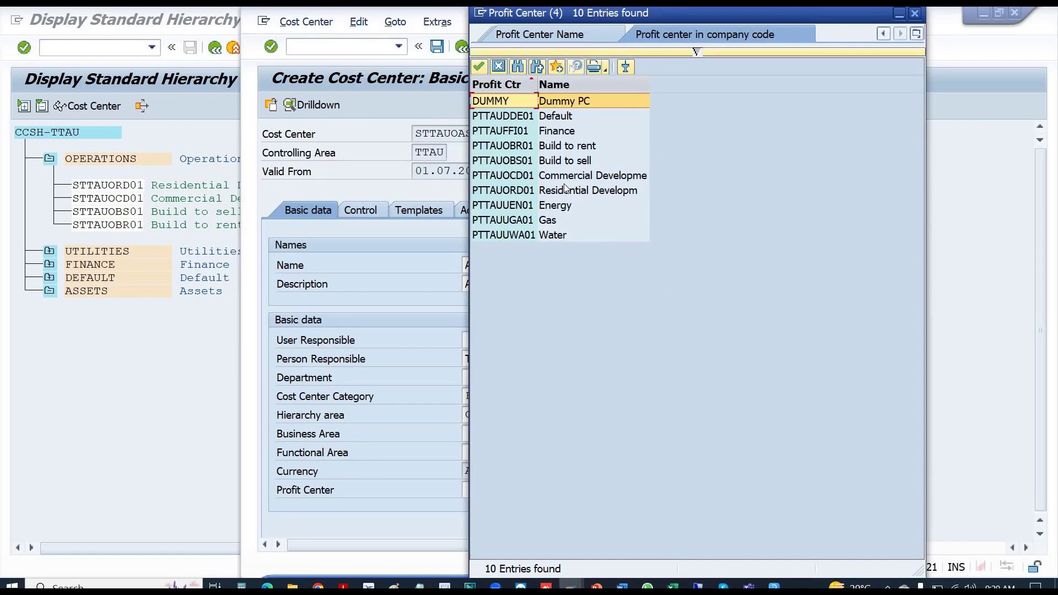
click(555, 117)
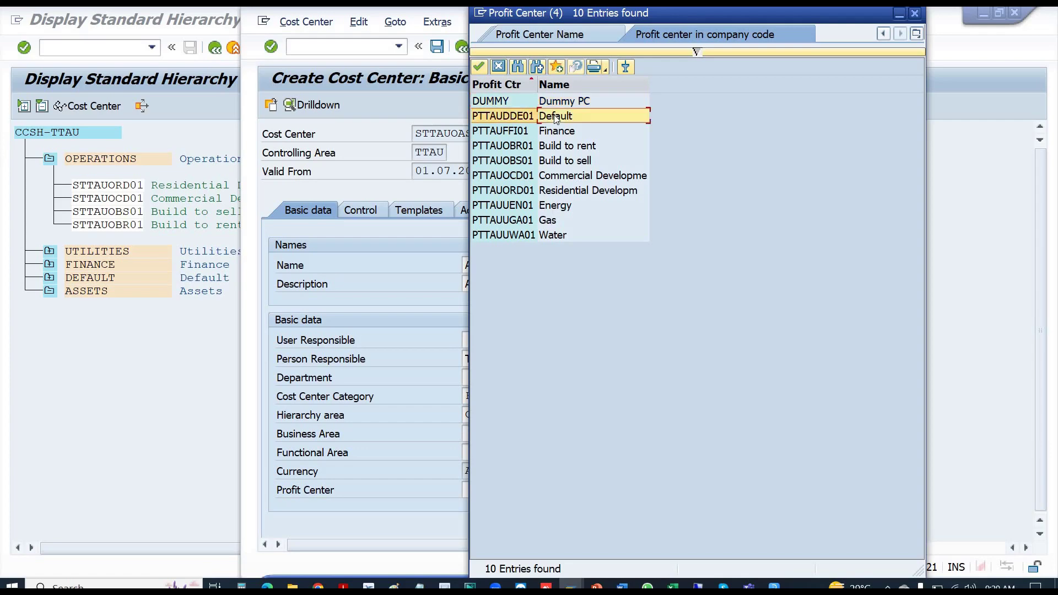
double_click(494, 115)
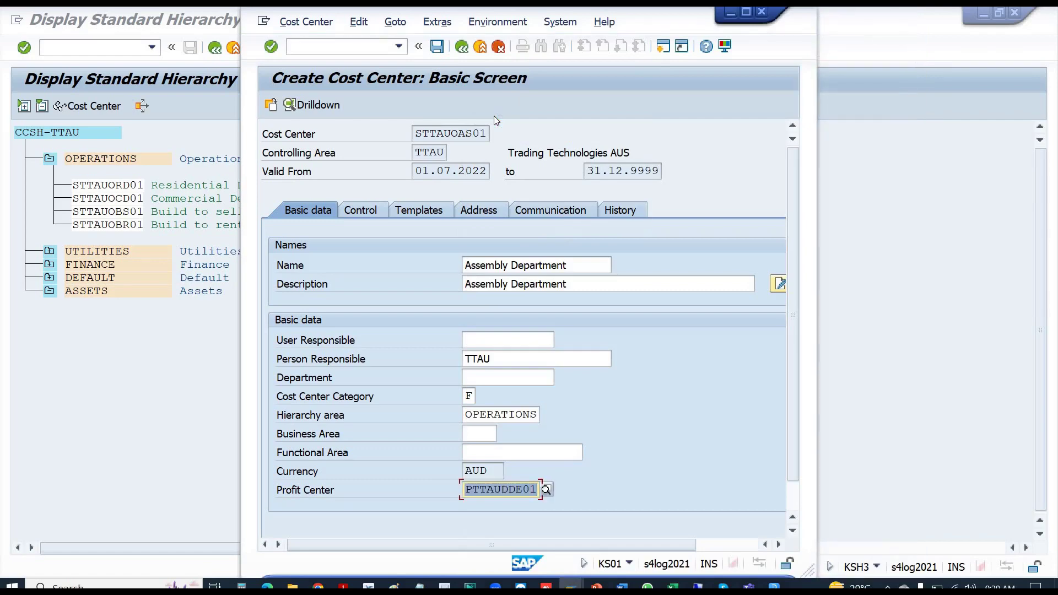
key(Return)
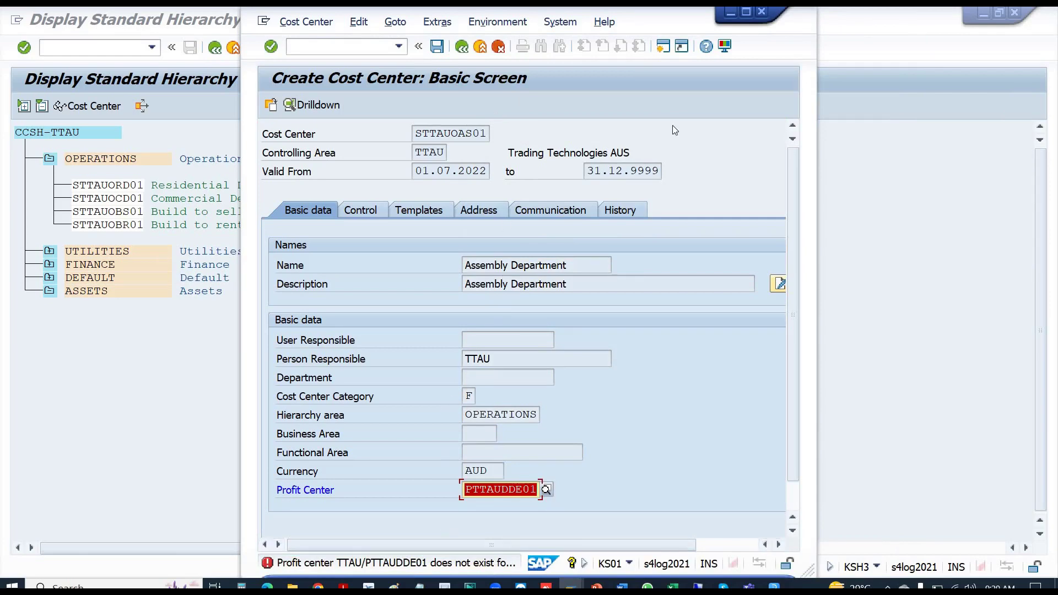
- In a new session, display profit center PTTAUDDE01 with KE53, check its validity period and close that session
click(747, 12)
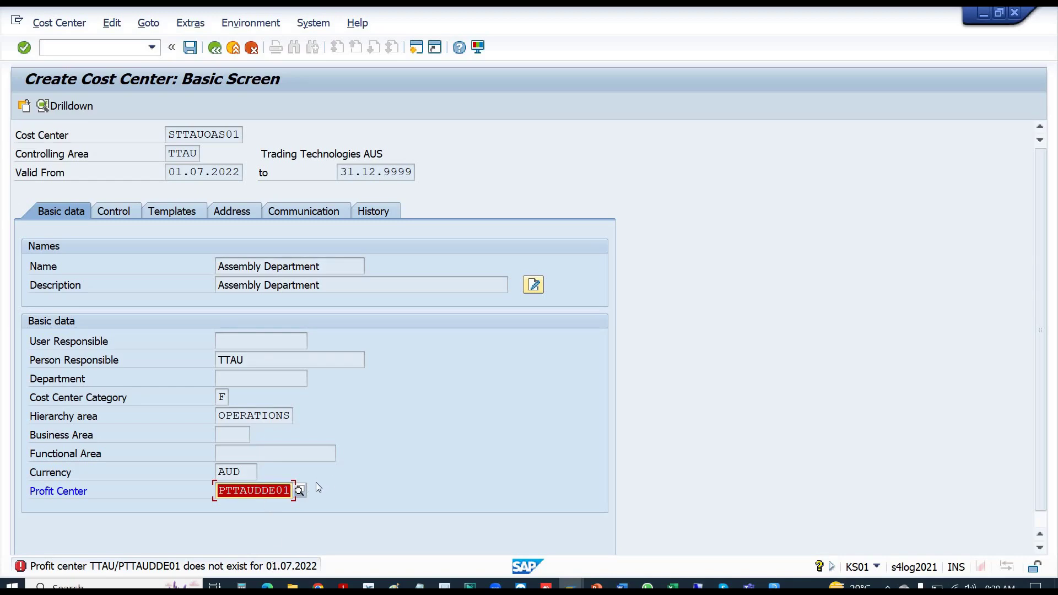
click(418, 48)
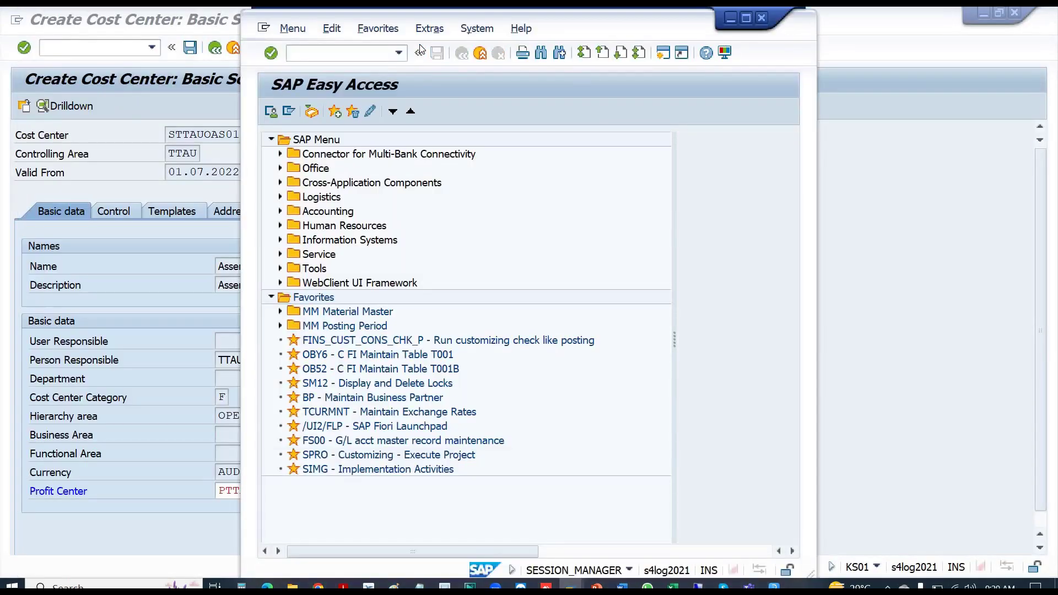
text(KE53)
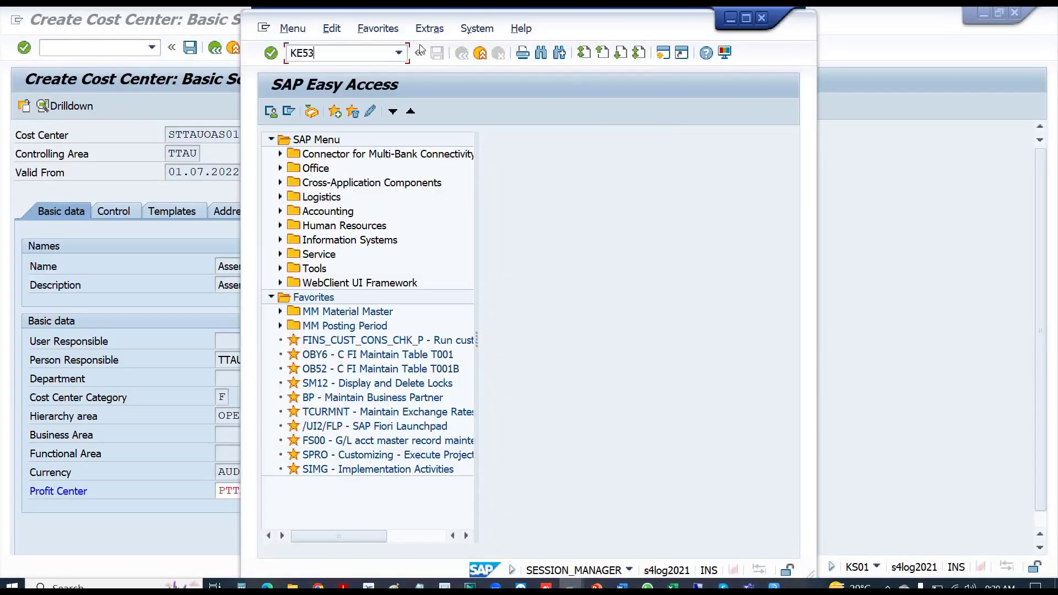
key(Return)
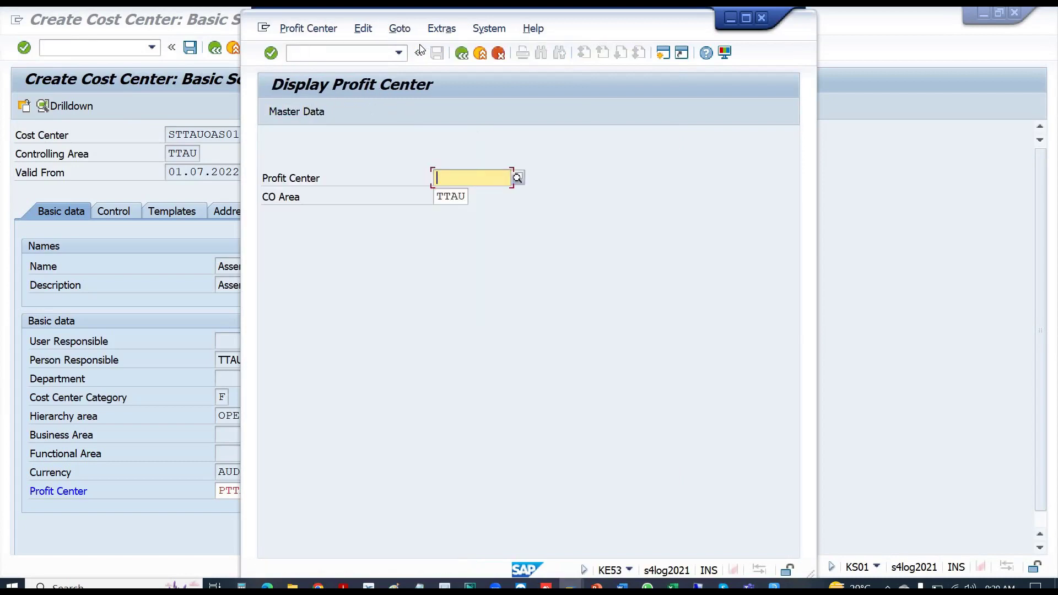
text(PTTAUDDE01)
key(Return)
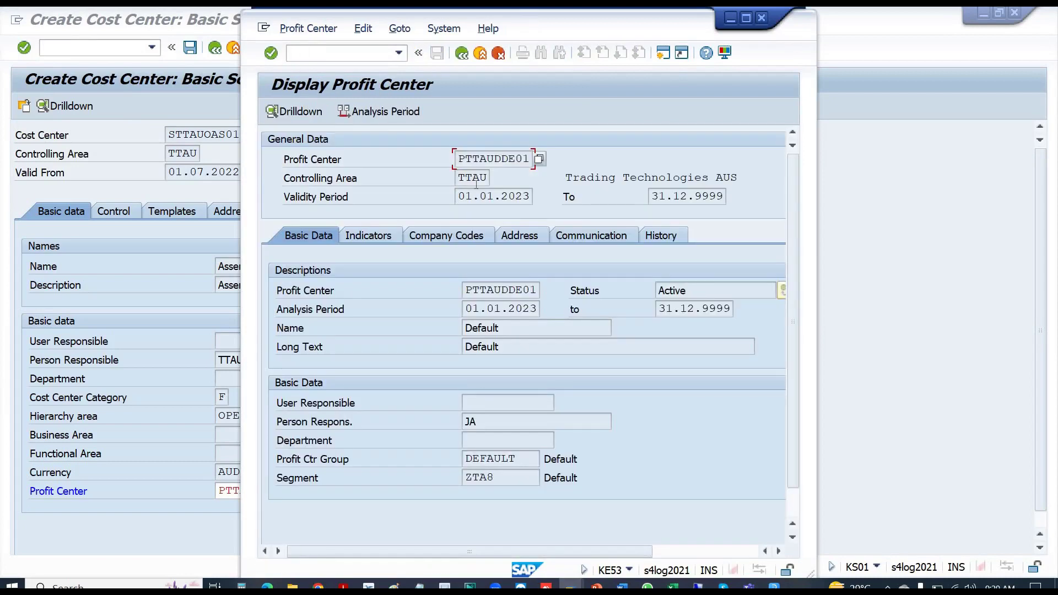
key(Tab)
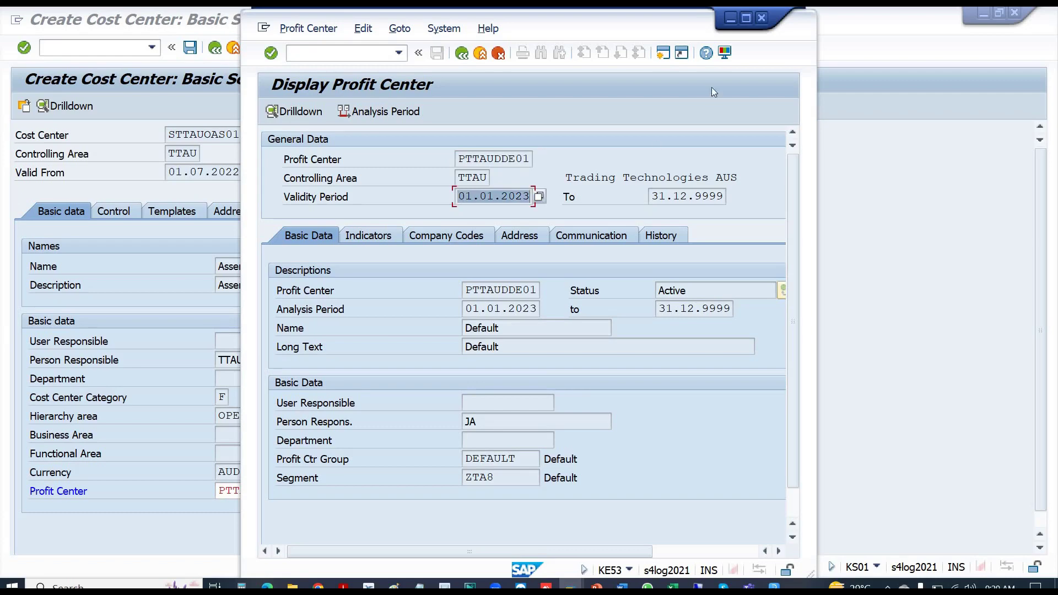
click(762, 18)
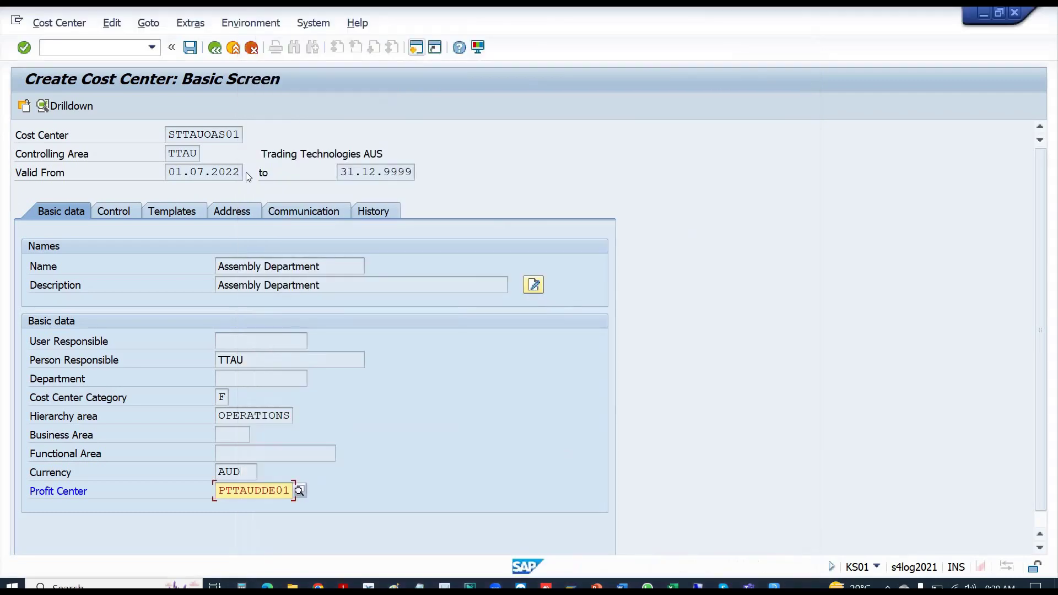
- Discard the current cost center entry and restart its creation with transaction KS01
click(117, 48)
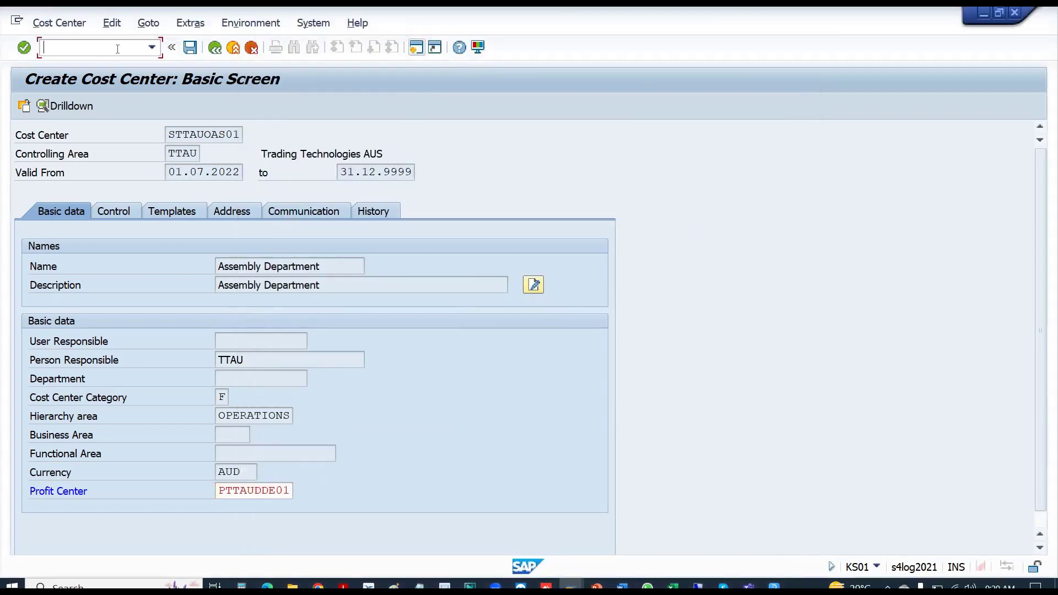
text(/NKS01)
key(Return)
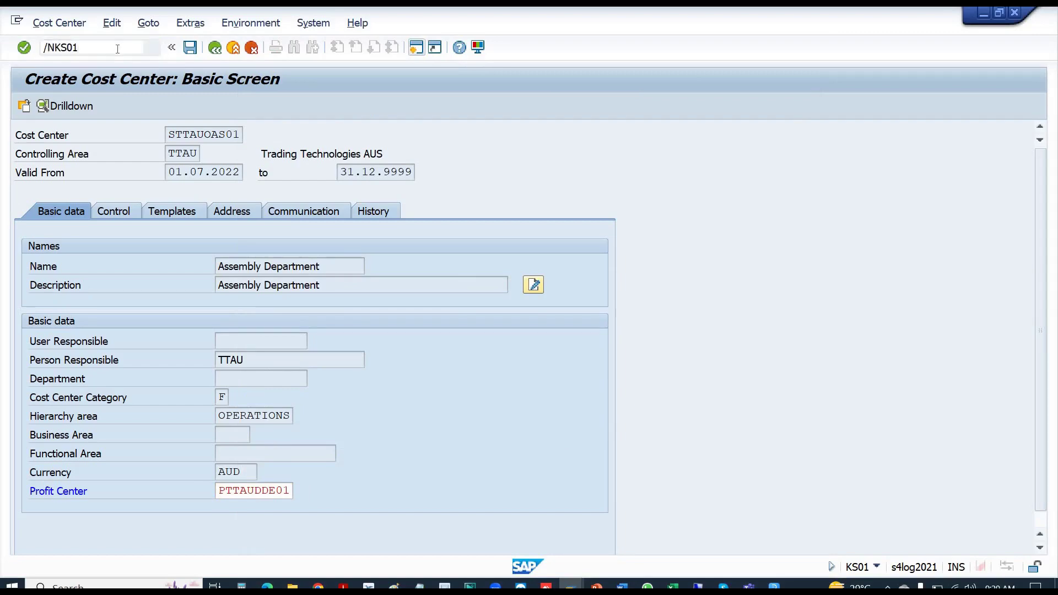
- Try to create cost center STTAUORD01 with validity from 01.01.2023
key(Tab)
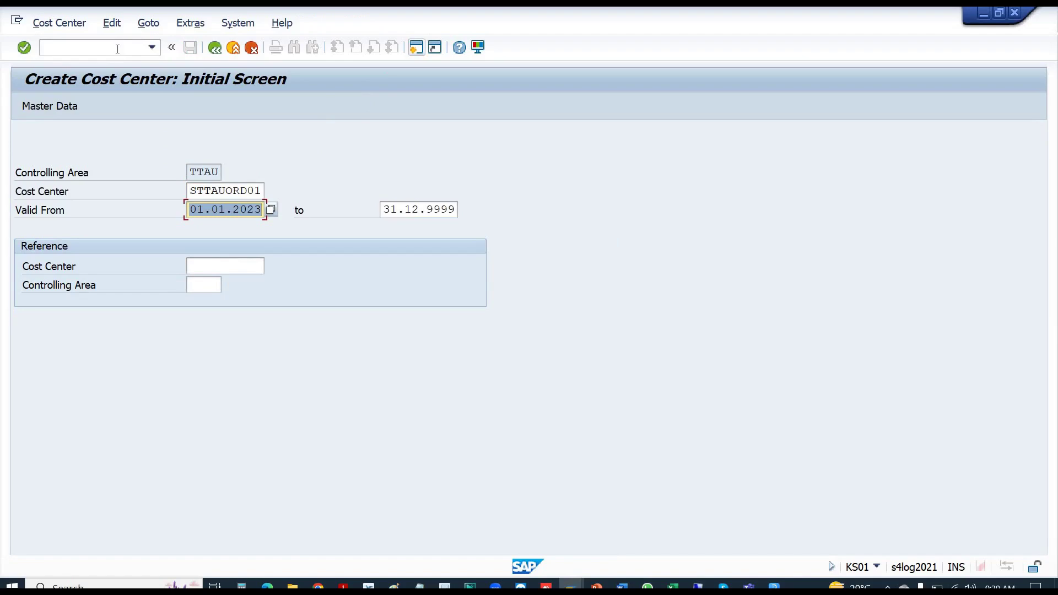
key(Return)
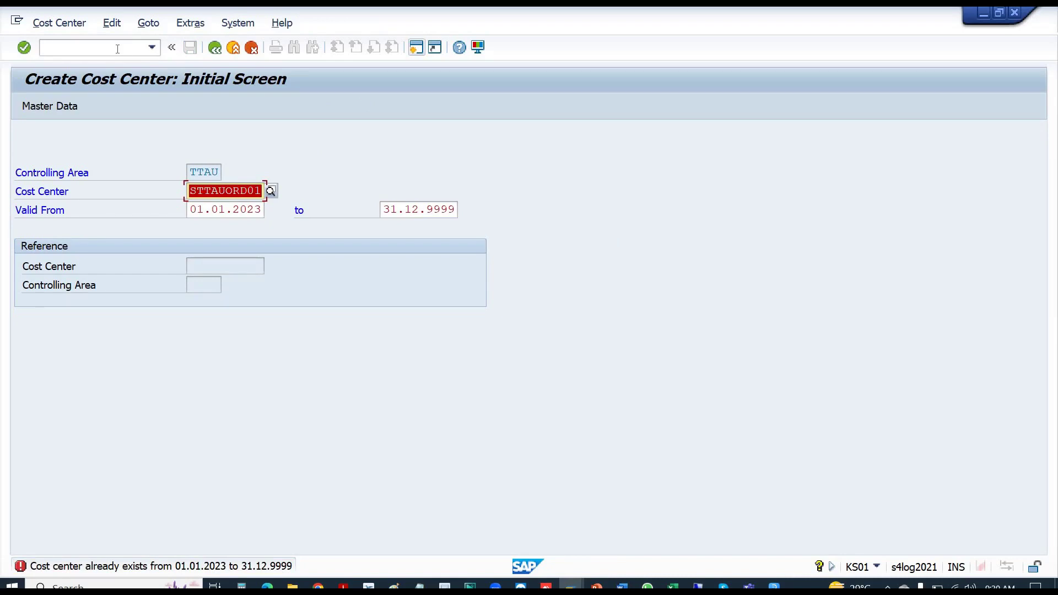
key(BackSpace)
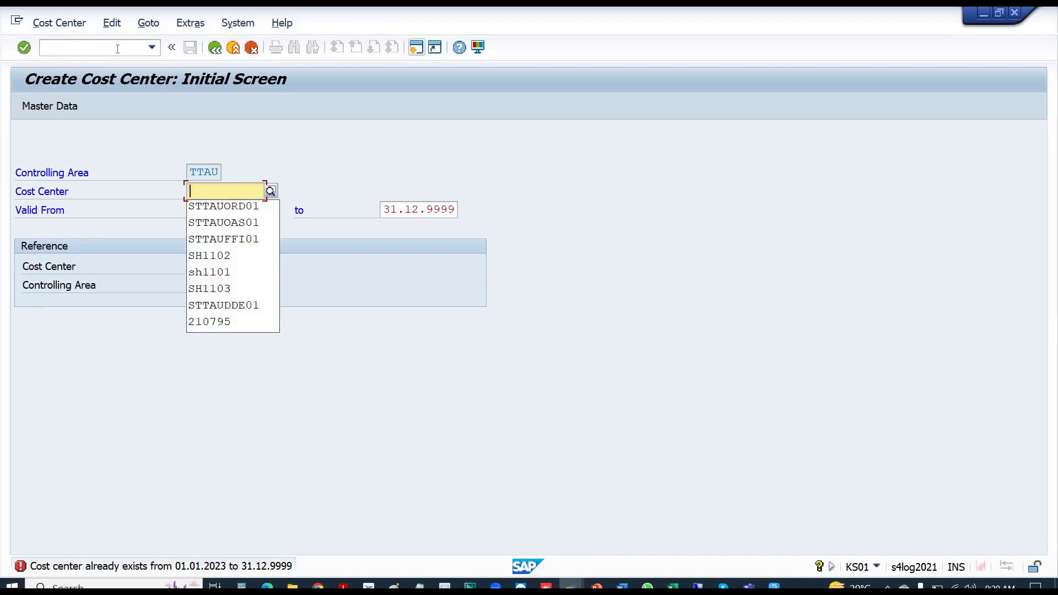
key(Down)
key(Return)
key(Return)
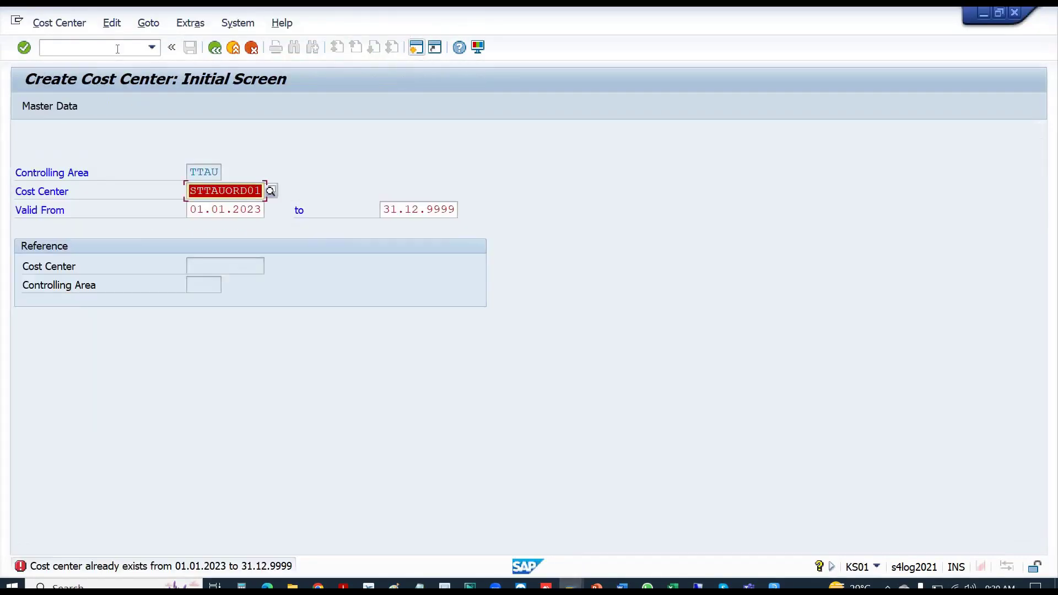
- Choose STTAUOAS01 as the cost center to create, valid from 01.01.2023, and proceed to its basic data
key(Delete)
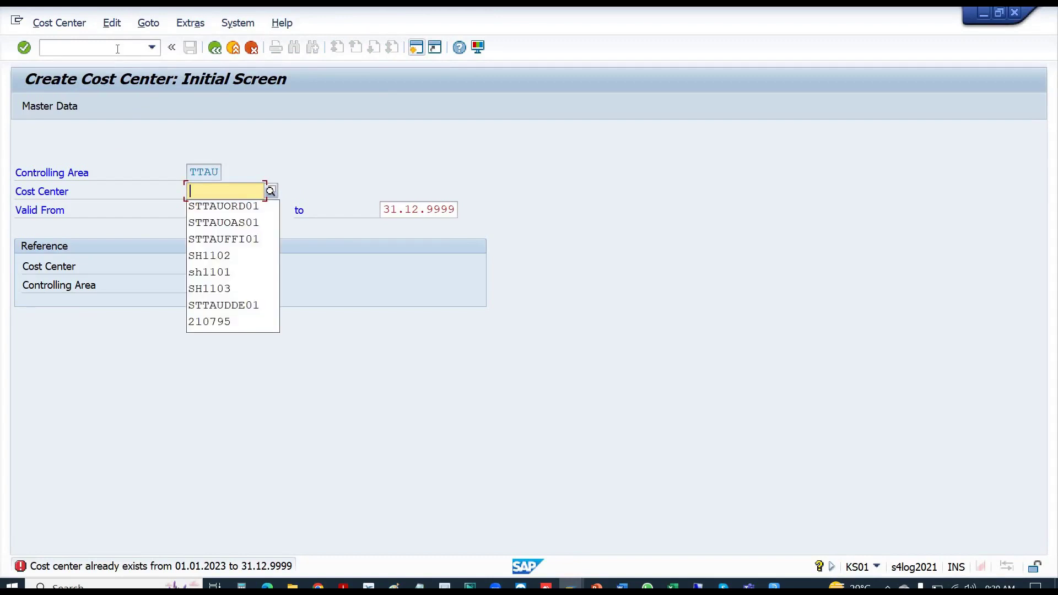
key(Down)
key(Down)
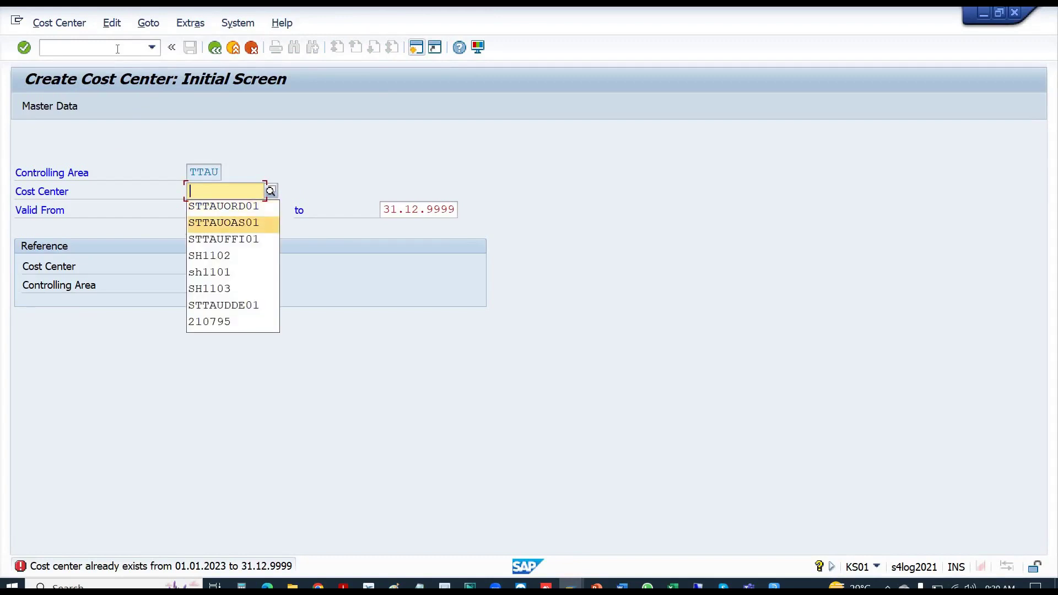
key(Return)
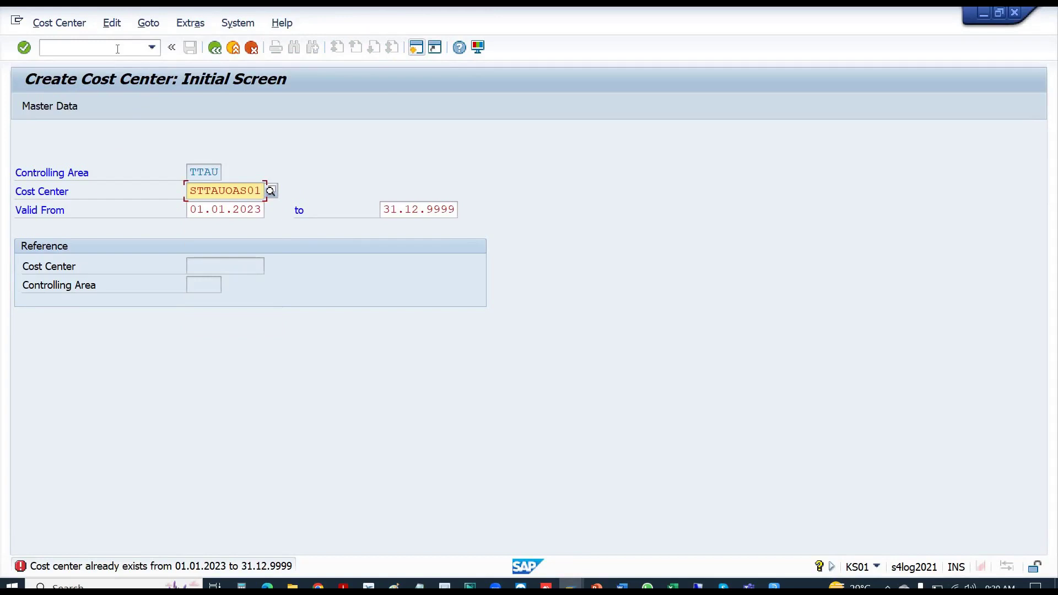
key(alt+Tab)
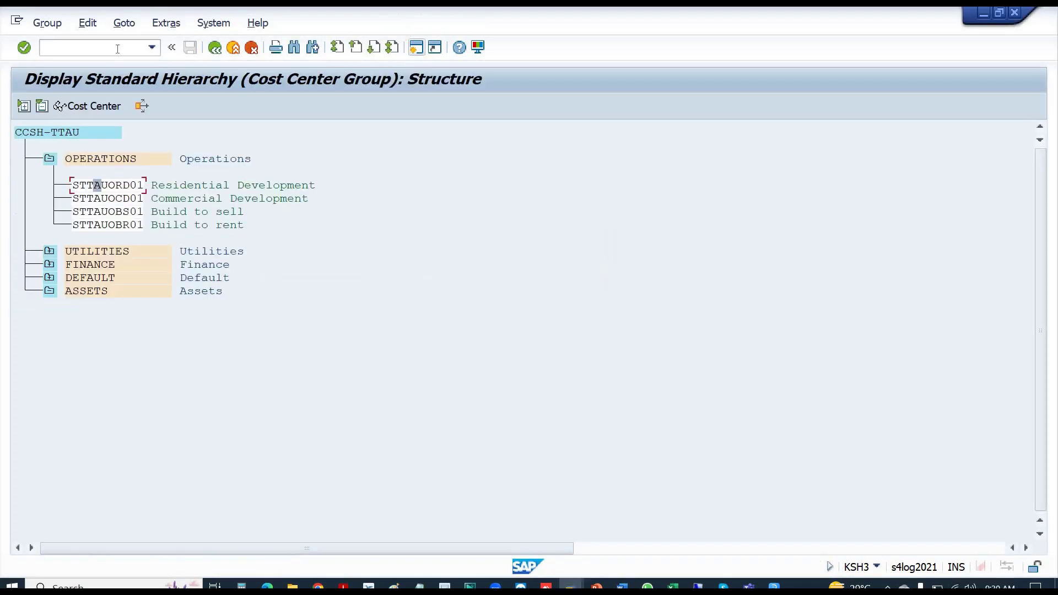
key(alt+Tab)
key(Return)
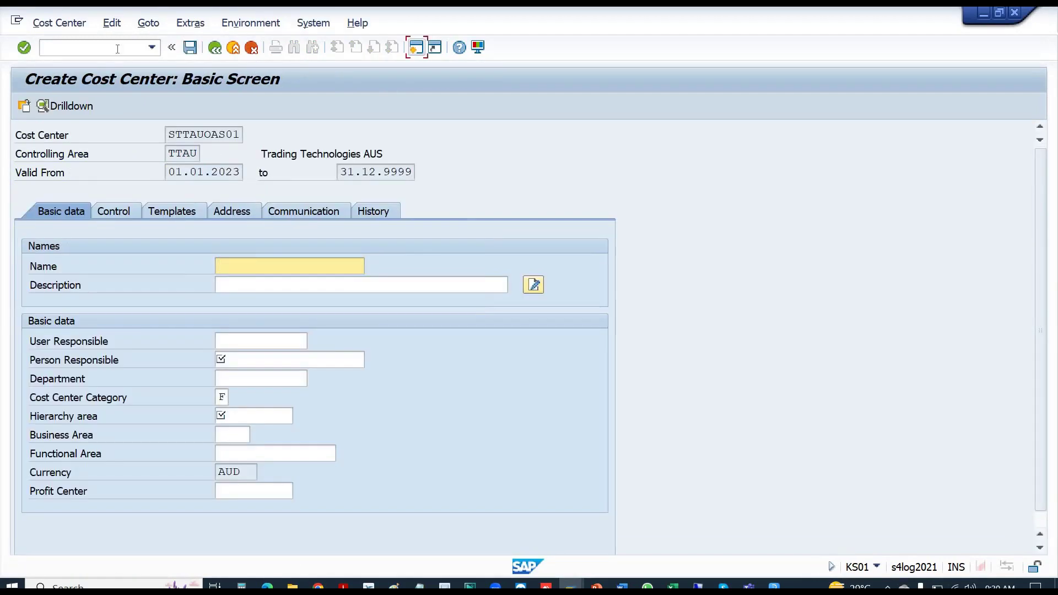
- Enter Assembly Department as the cost center's name and description
key(Down)
key(Return)
key(Tab)
key(Down)
key(Return)
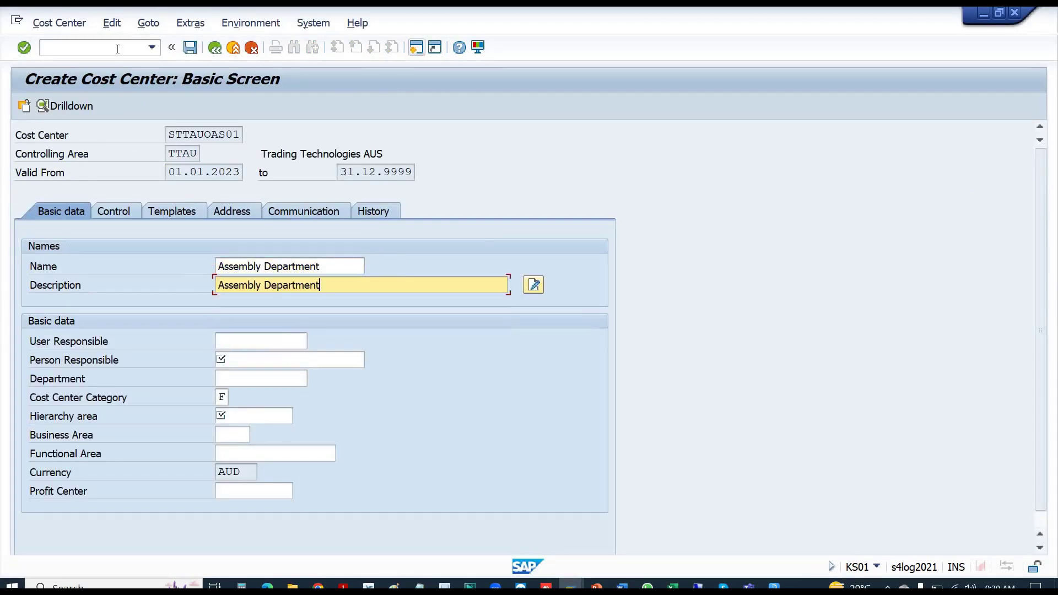
- Set the cost center's person responsible to TTAU and its hierarchy area to OPERATIONS
key(Tab)
key(Tab)
key(Down)
key(Return)
key(Tab)
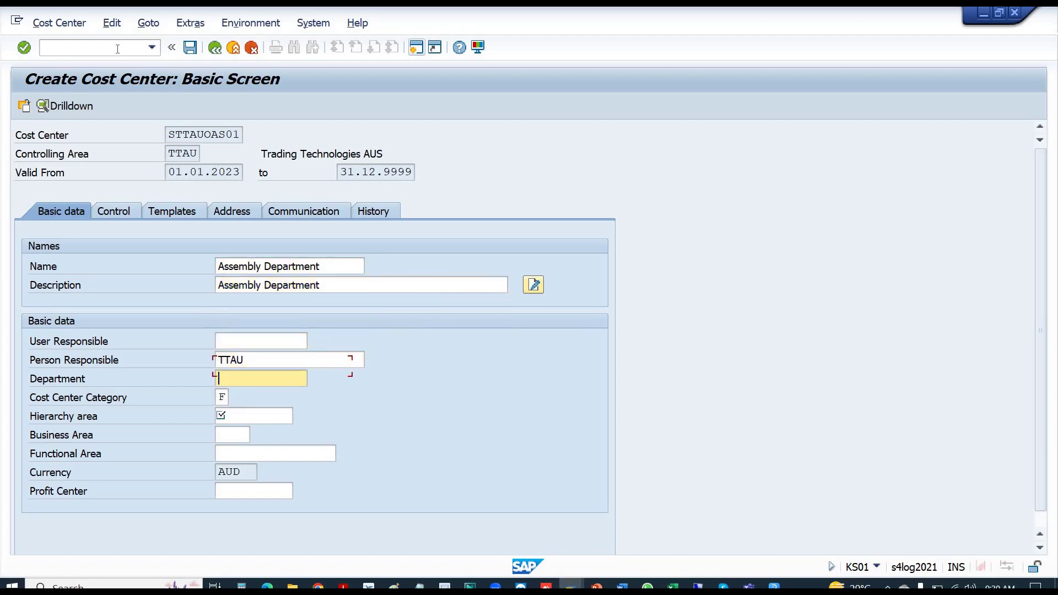
key(Tab)
key(Tab)
key(Down)
key(Return)
- Assign profit center PTTAUDDE01 to the Assembly Department cost center and validate the entries
key(Tab)
key(Tab)
key(Tab)
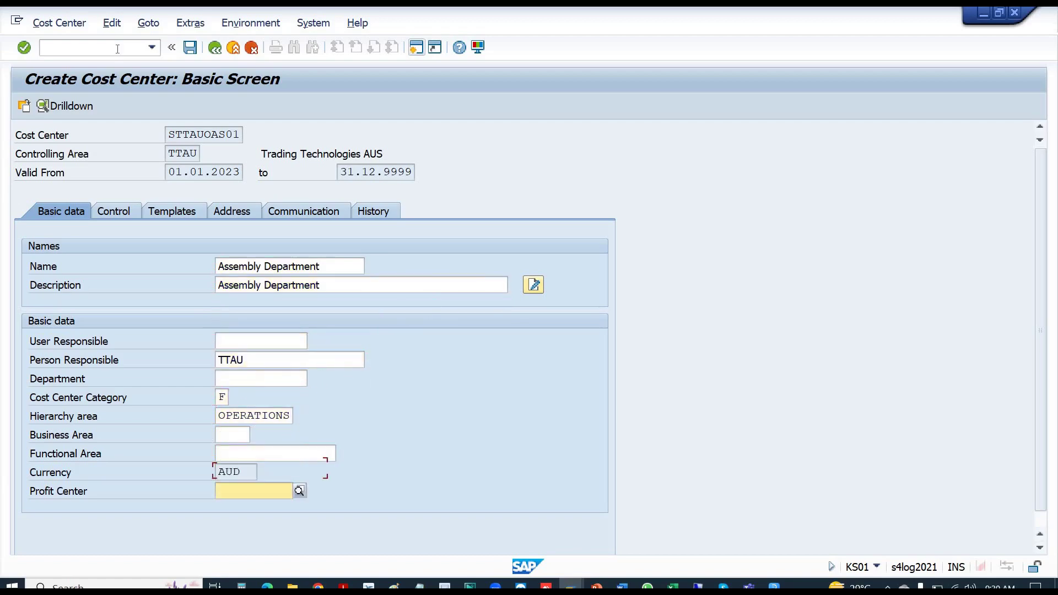
key(Down)
key(Return)
key(Return)
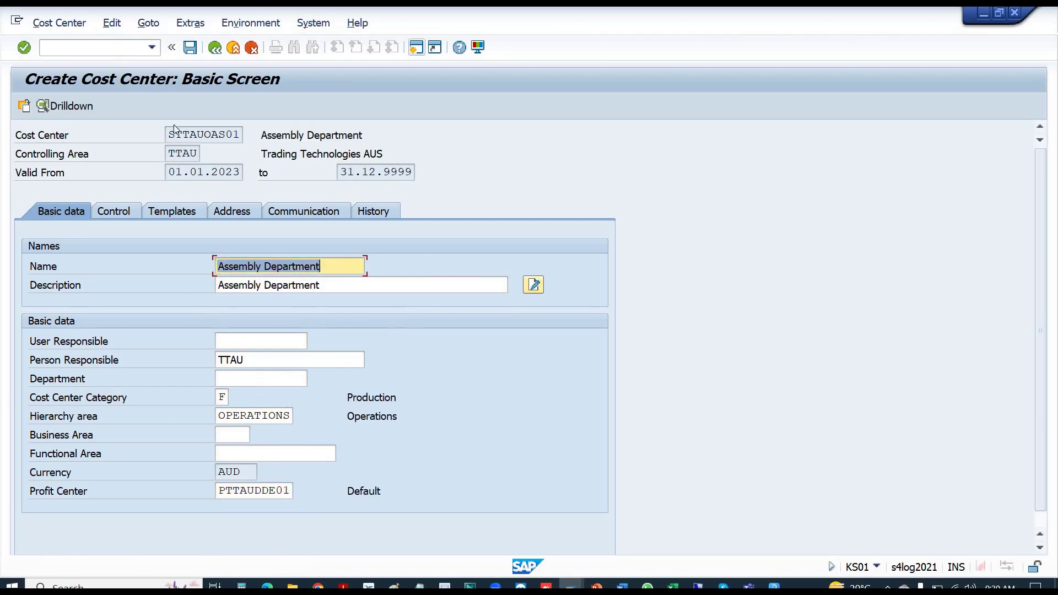
- Copy the cost center code STTAUOAS01 and save the new cost center
drag(167, 132, 295, 130)
key(ctrl+c)
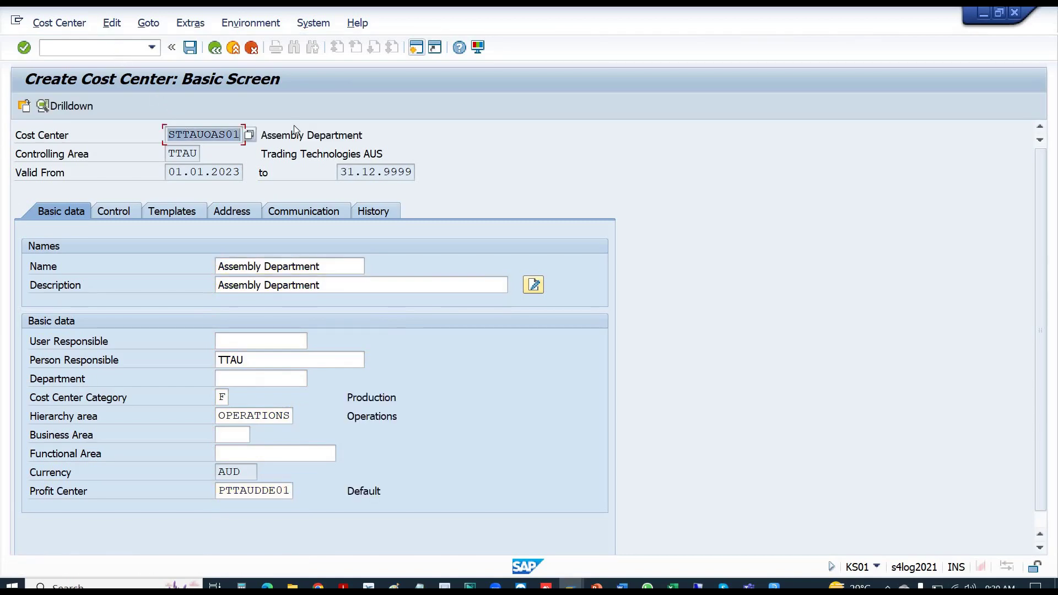
click(190, 48)
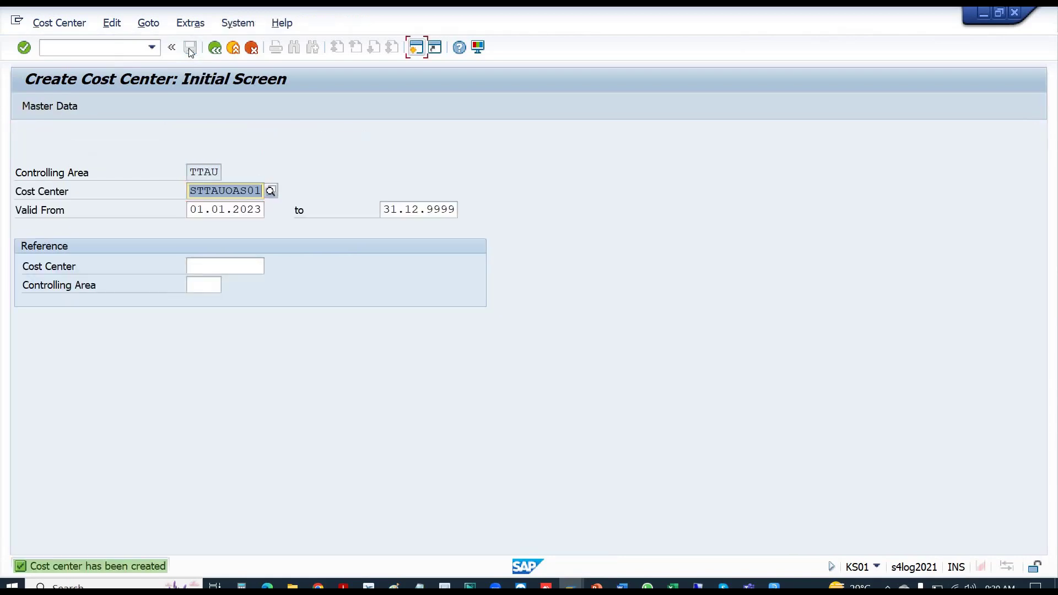
- Switch to the jun workbook in Excel and paste cost center code STTAUOAS01 into cell T14 of the Assembling row
key(alt+Tab)
key(alt+Tab)
key(alt+Tab)
key(alt+Tab)
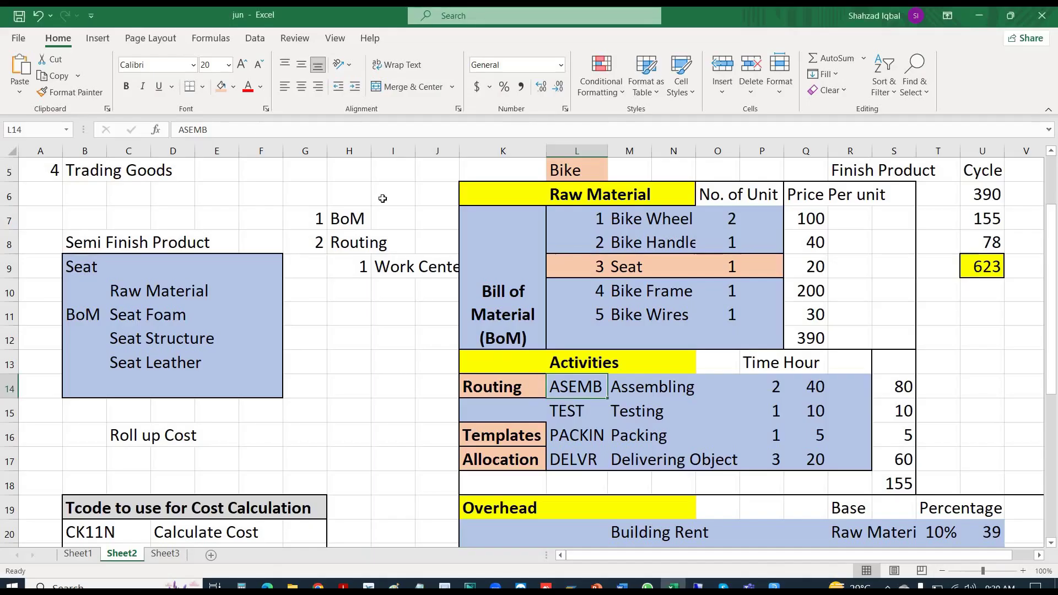
click(938, 392)
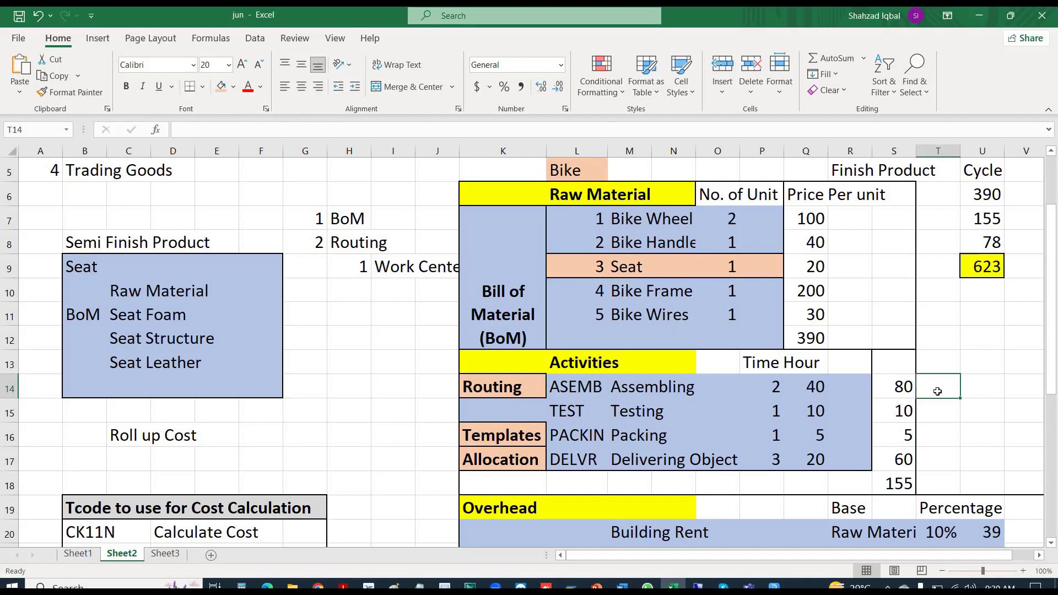
key(ctrl+v)
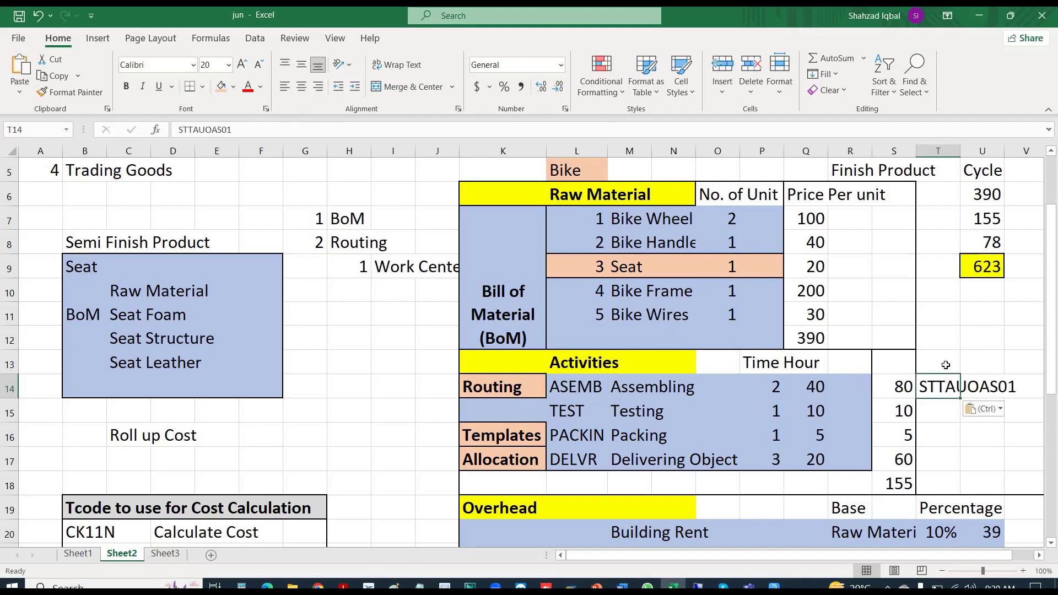
- Enter the heading "c. center" in cell T13 above the cost center code
click(946, 365)
text(c)
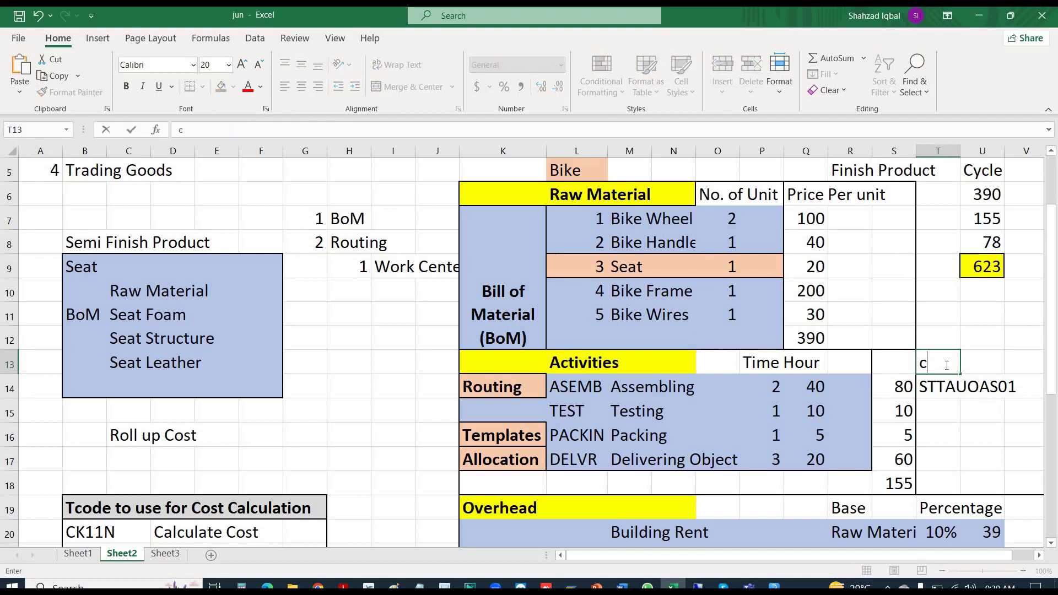
text(. cneter)
key(BackSpace)
key(BackSpace)
key(BackSpace)
key(BackSpace)
key(BackSpace)
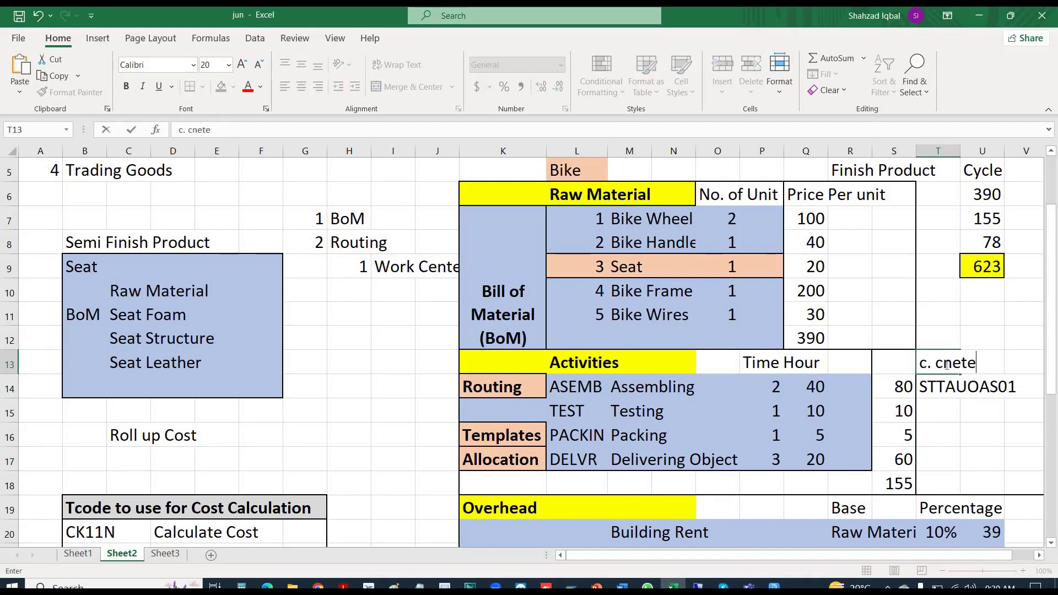
text(enter)
key(Return)
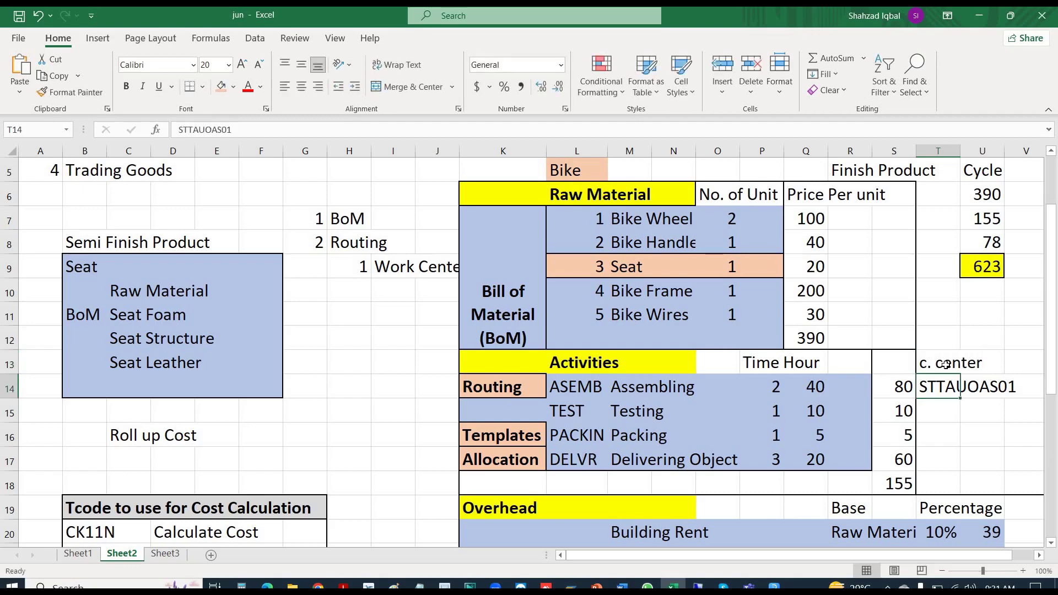
- Check the Testing activity in row 15, then switch back to SAP and start creating cost center STTAUOAS02
key(Return)
key(Left)
key(Left)
key(Left)
key(Left)
key(Left)
key(Left)
key(Left)
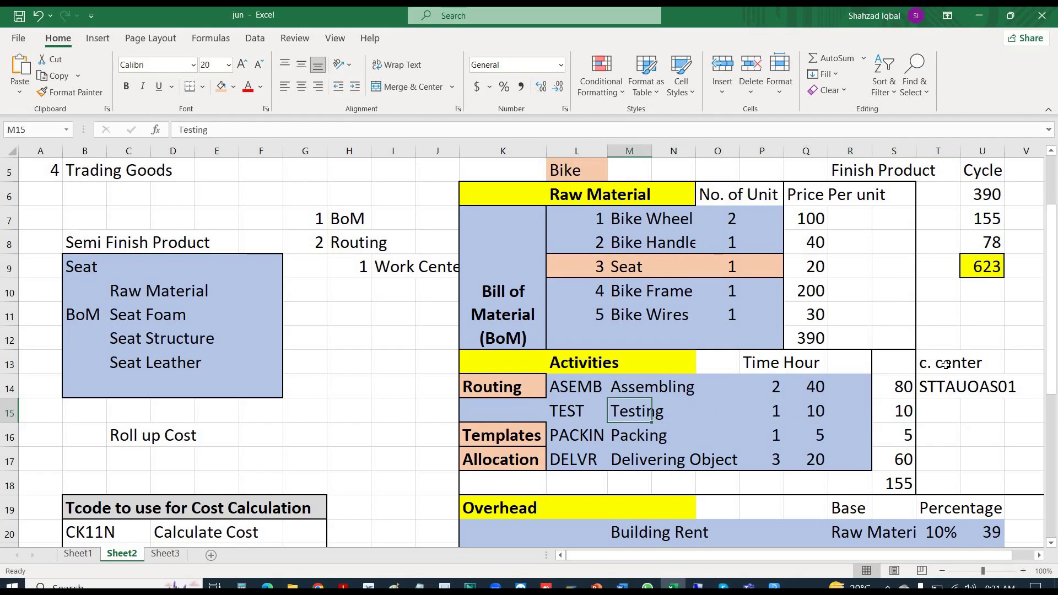
key(alt+Tab)
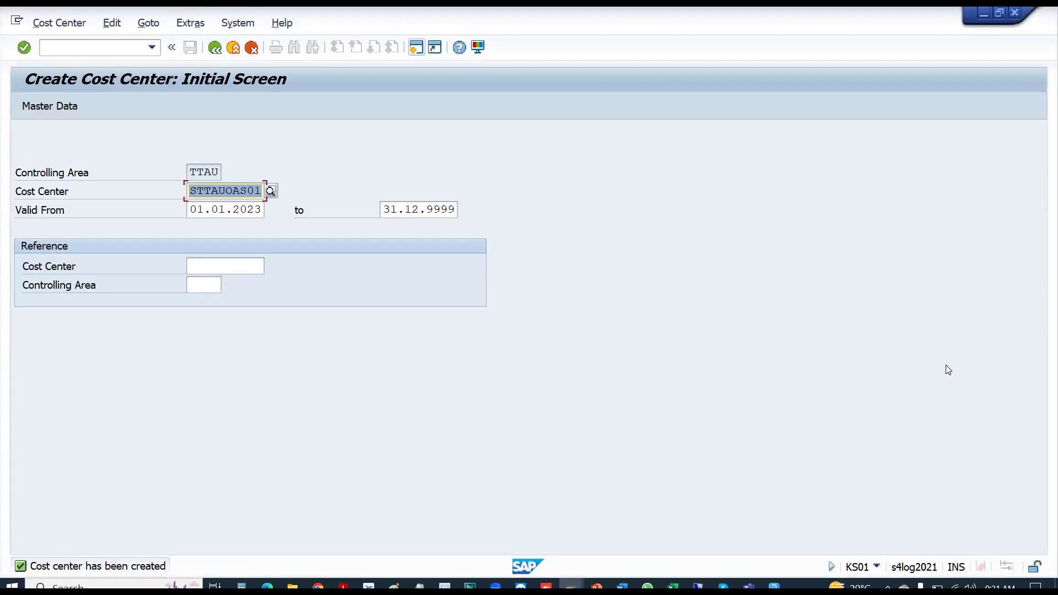
text(STTAUOAS02)
key(Return)
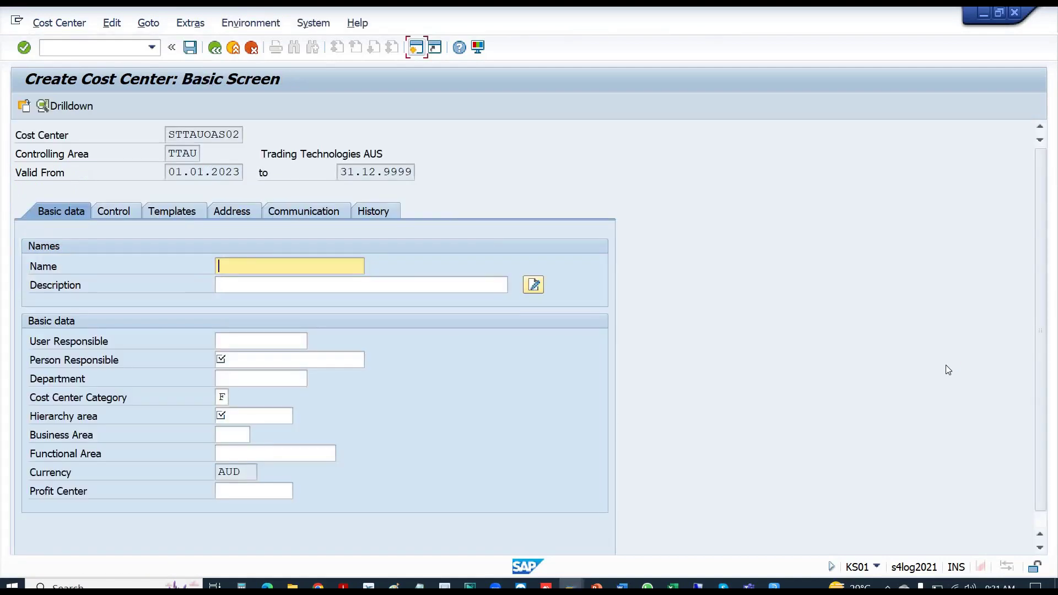
- Enter Testing Department as the name and description of cost center STTAUOAS02
text(Testing Department)
key(Tab)
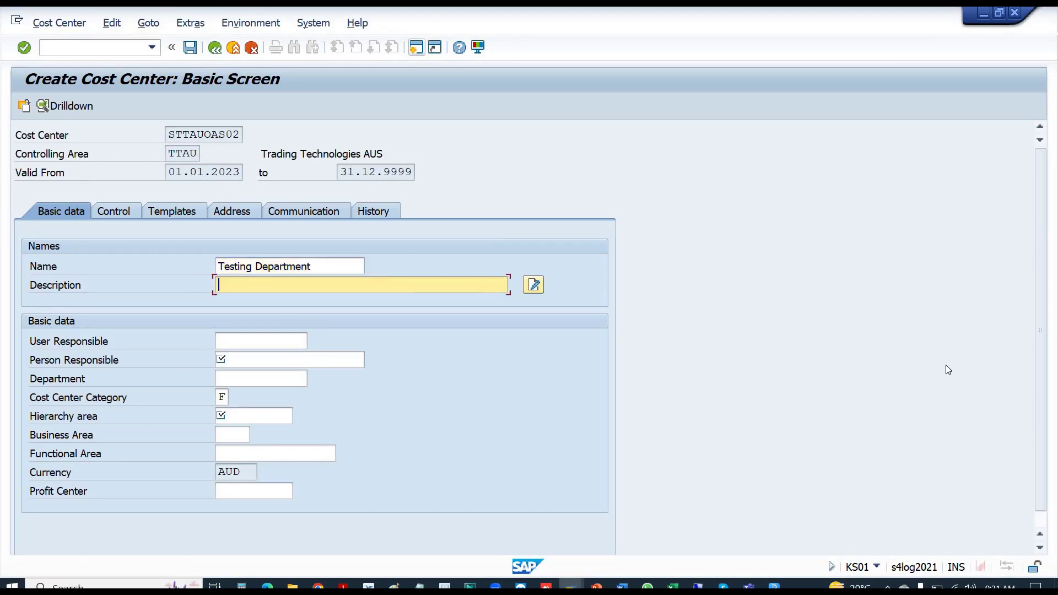
text(Testing Department)
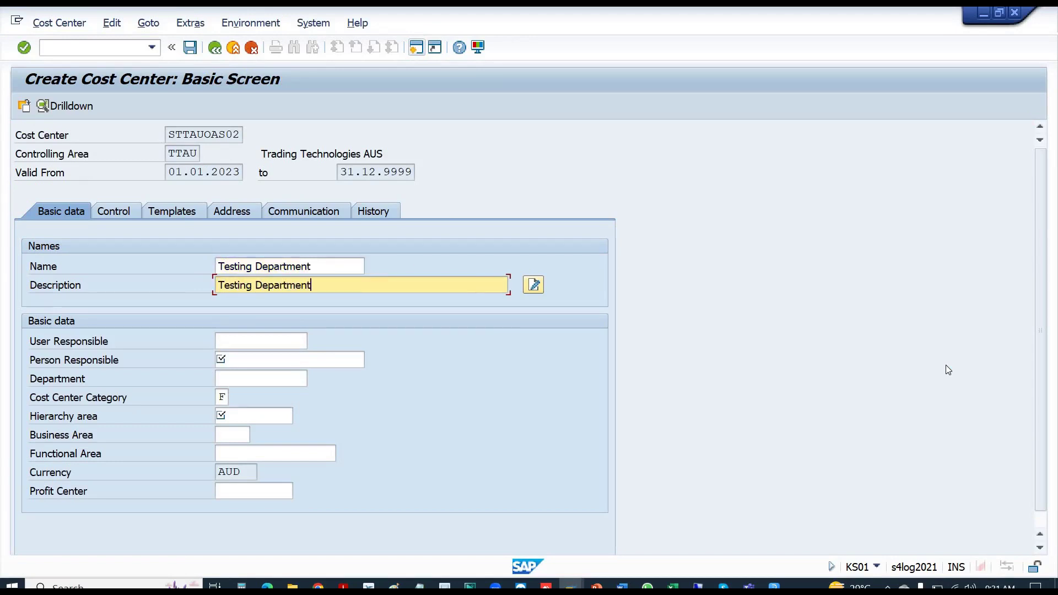
- Set the Testing Department's person responsible to TTAU and its hierarchy area to OPERATIONS
key(Tab)
key(Tab)
key(shift+Tab)
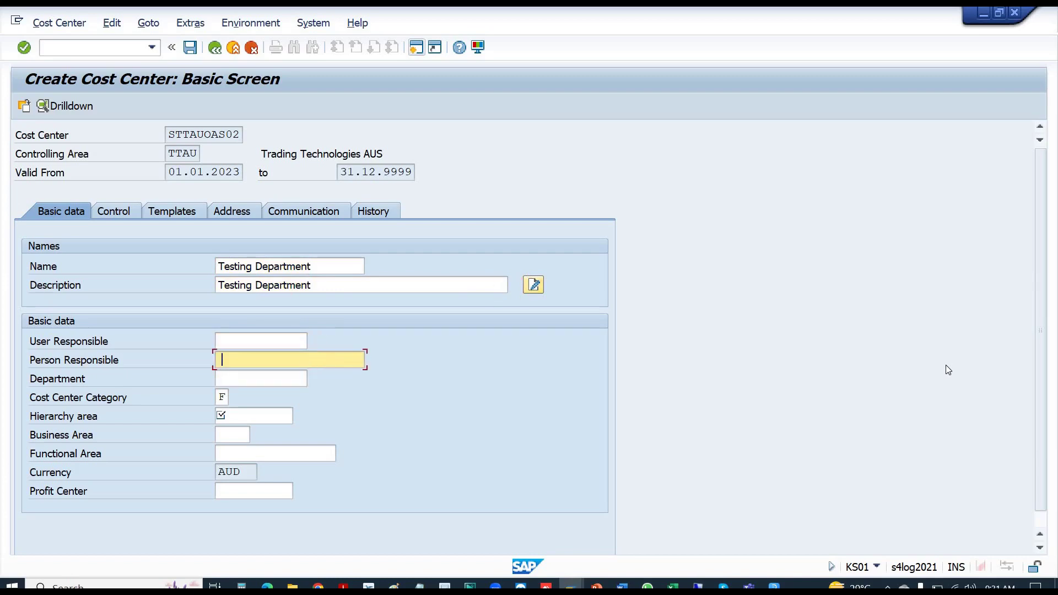
key(Down)
key(Tab)
key(Tab)
key(Tab)
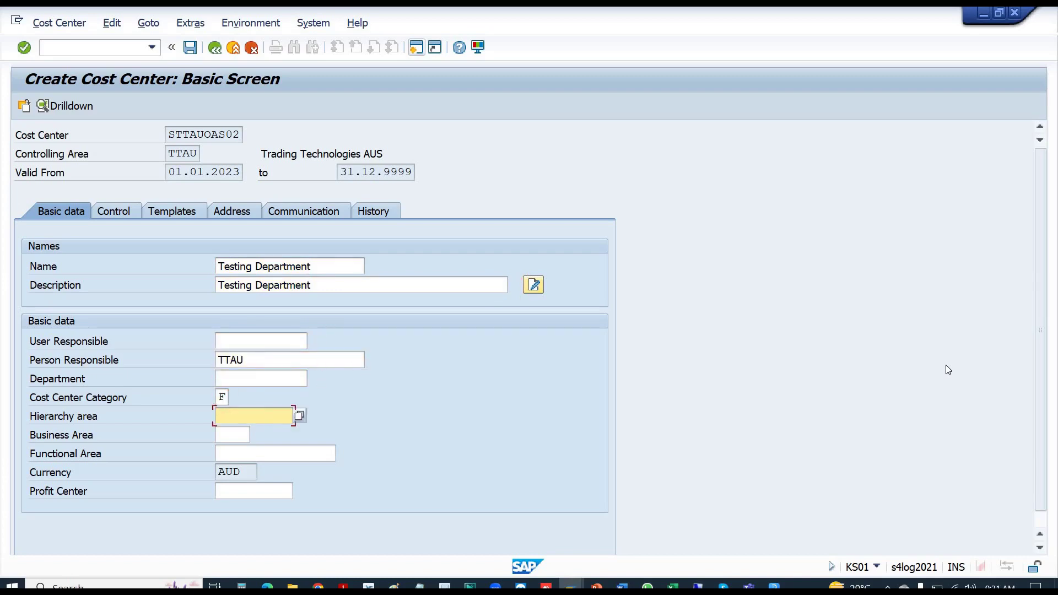
key(Down)
- Assign profit center PTTAUDDE01 to the Testing Department cost center and validate the entries
key(Tab)
key(Tab)
key(Tab)
key(Tab)
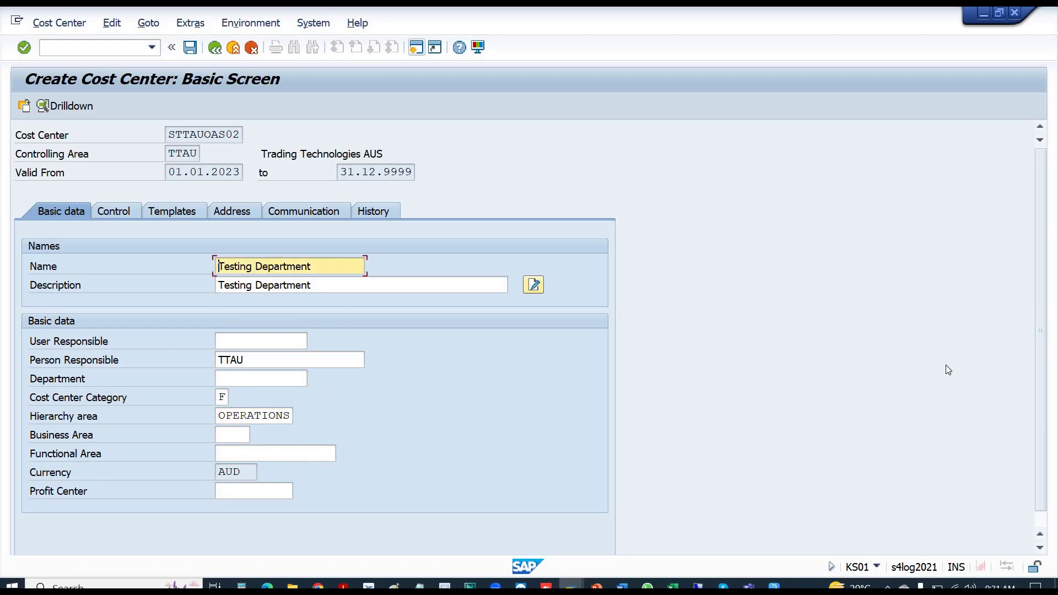
key(shift+Tab)
key(Down)
key(Return)
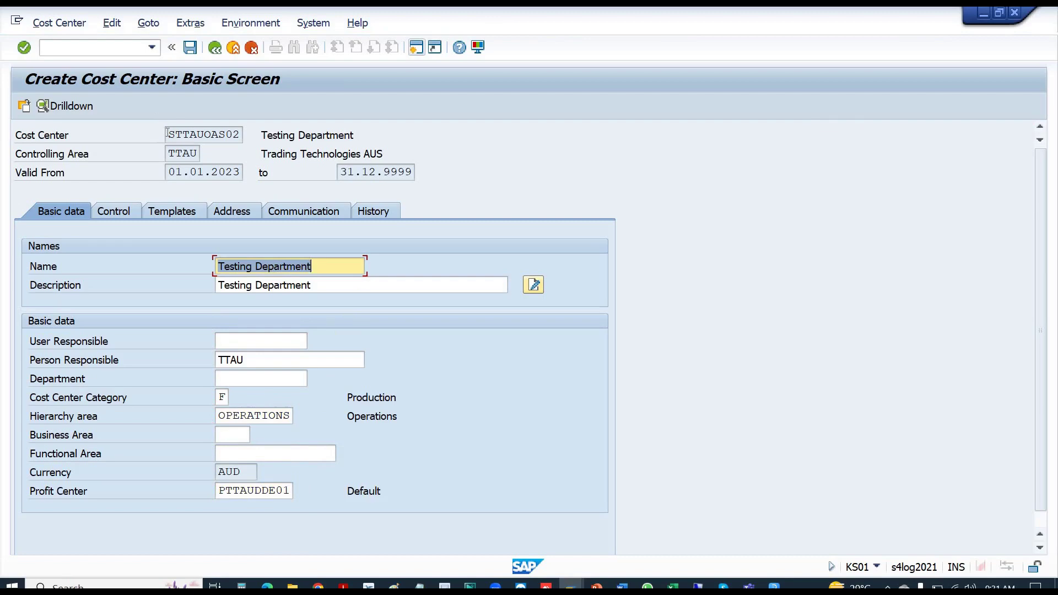
- Copy the cost center code STTAUOAS02 and save the Testing Department cost center
drag(169, 134, 276, 129)
key(ctrl+c)
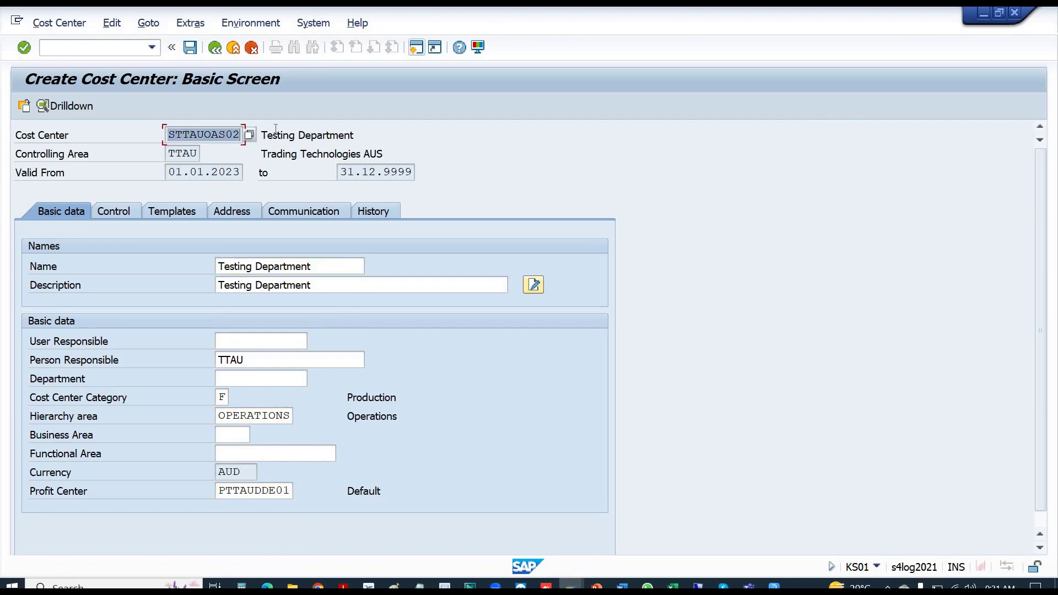
key(alt+Tab)
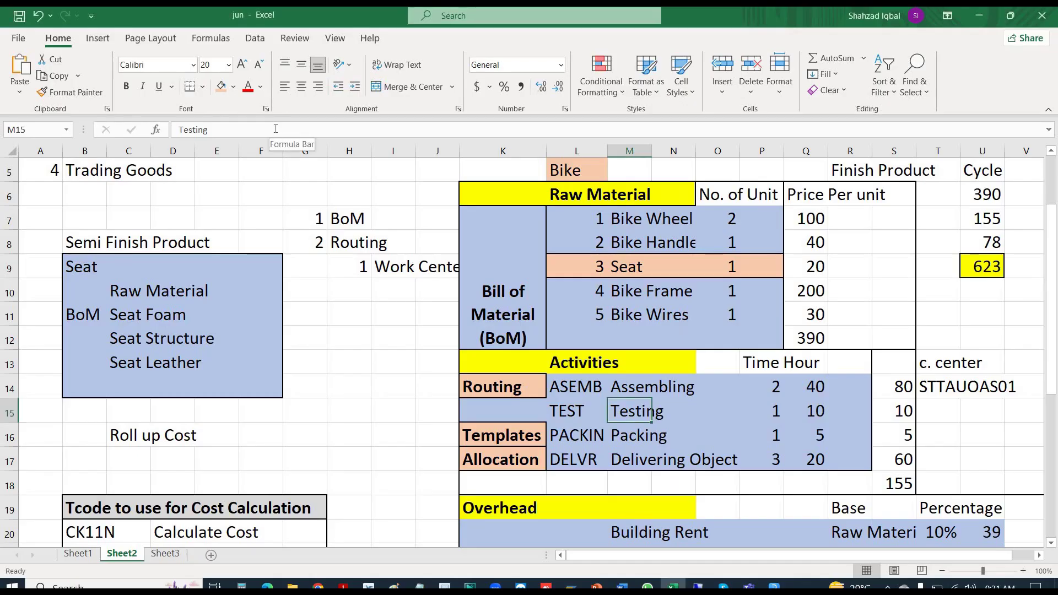
key(alt+Tab)
key(ctrl+s)
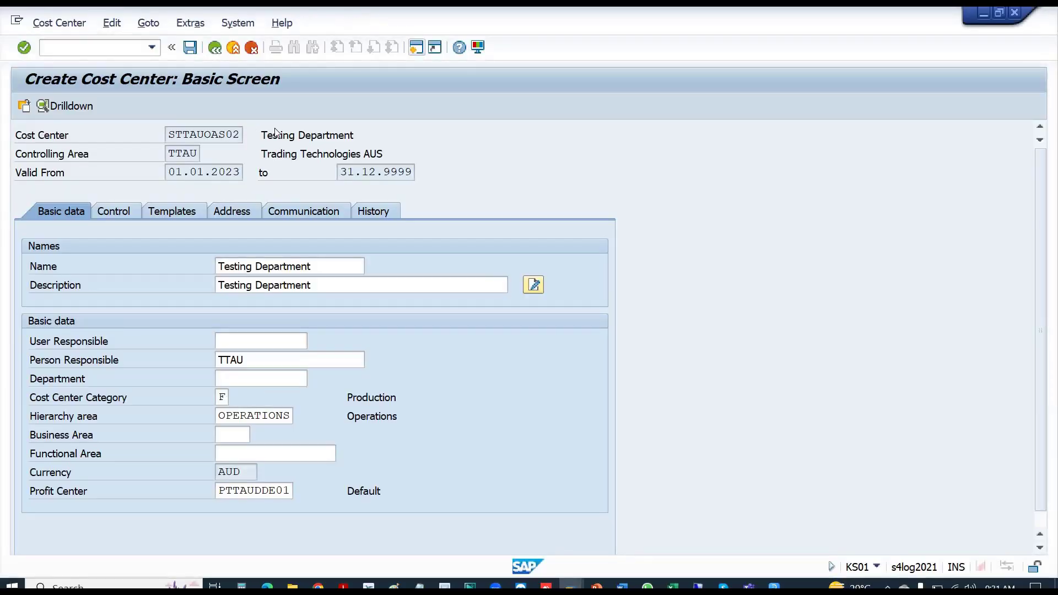
- Switch to the Excel workbook and paste cost center code STTAUOAS02 into cell T15 of the Testing row
key(alt+Tab)
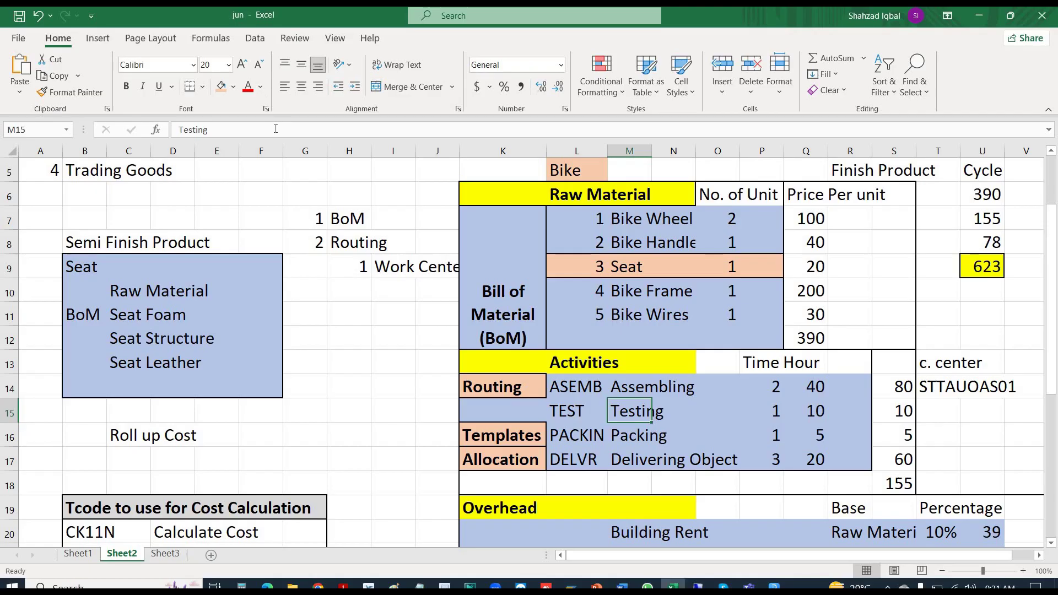
click(923, 410)
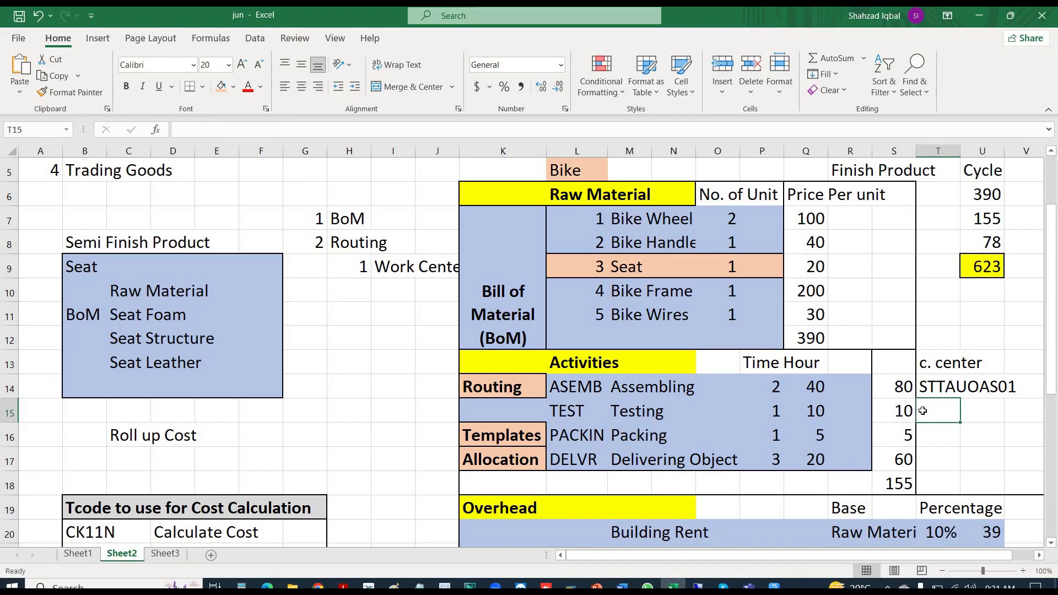
key(ctrl+v)
- Switch back to SAP and start creating cost center STTAUOAS03
key(alt+Tab)
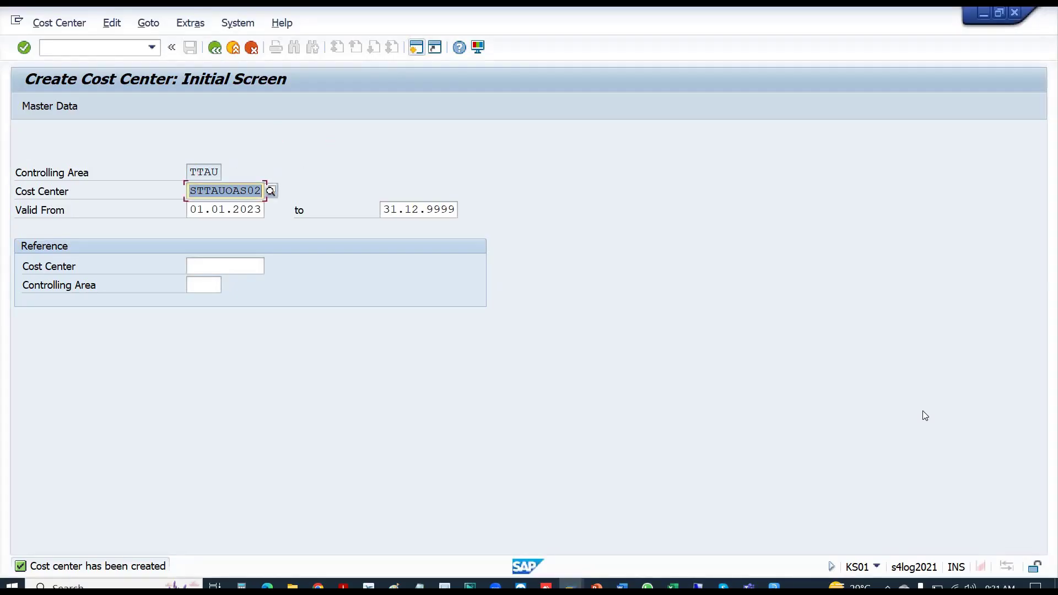
key(End)
key(BackSpace)
text(3)
key(Return)
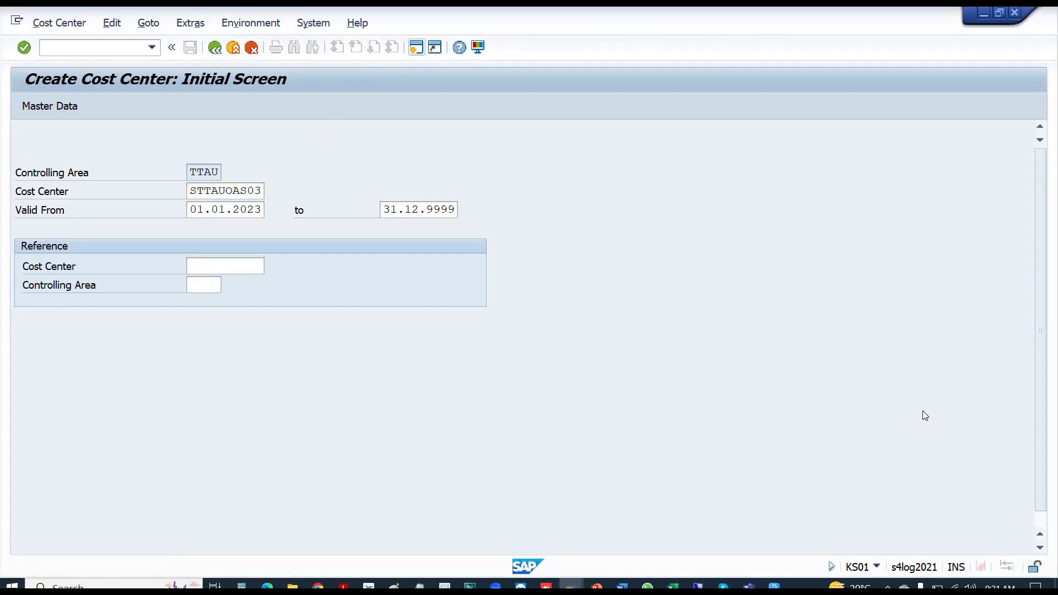
key(alt+Tab)
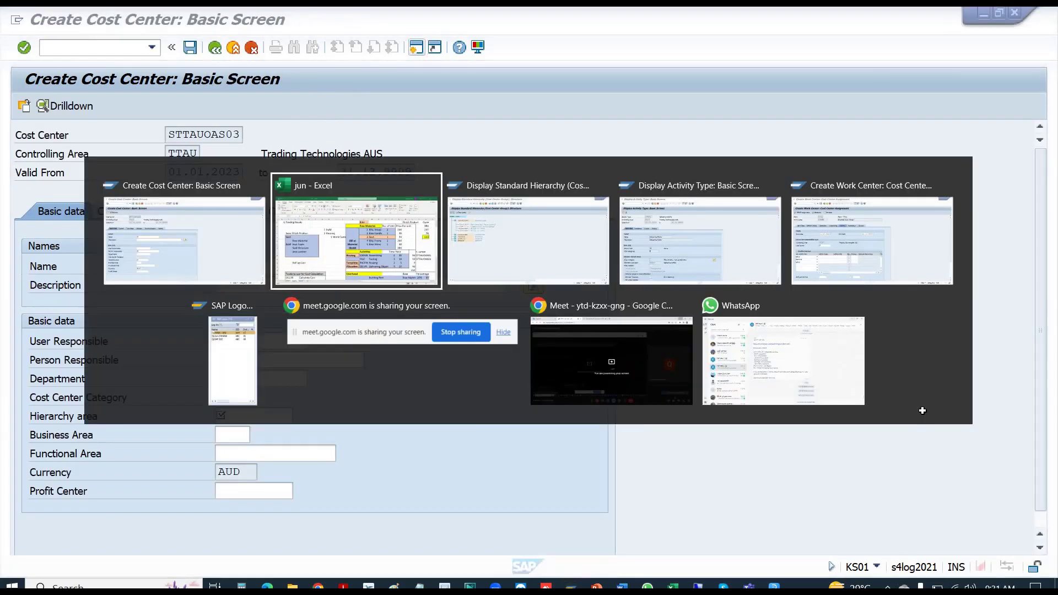
key(alt+Tab)
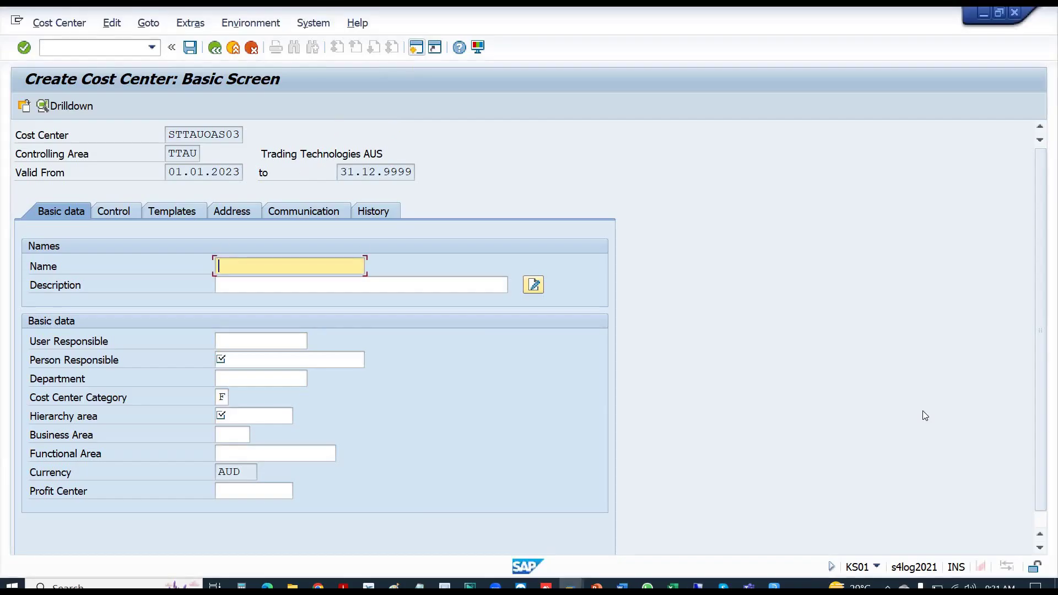
- Enter Packing Department as the name of cost center STTAUOAS03 and copy it into the description
text(Packing Department)
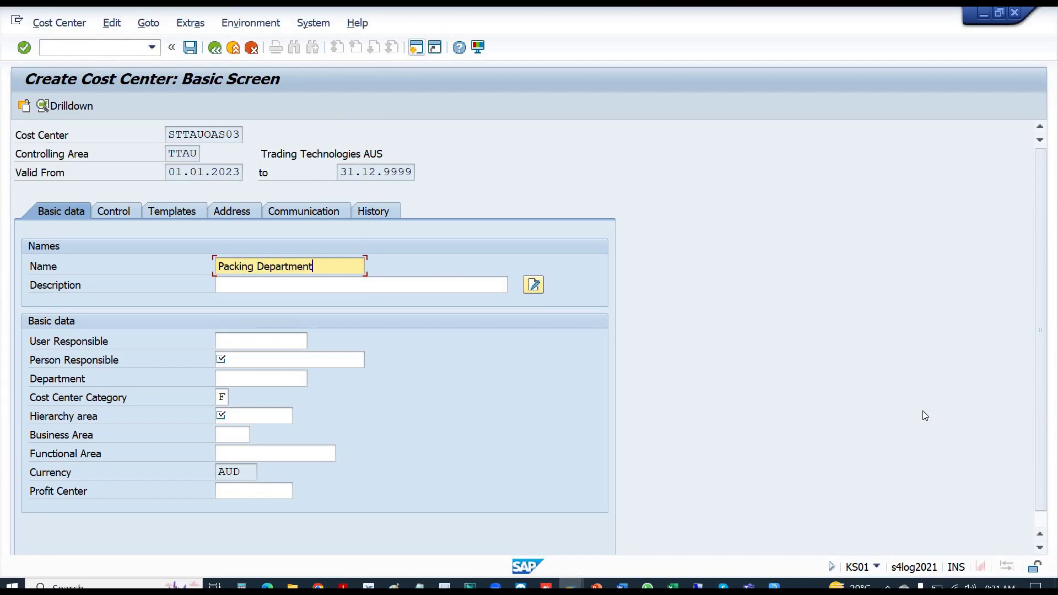
key(ctrl+a)
key(Home)
key(shift+End)
key(ctrl+c)
key(Tab)
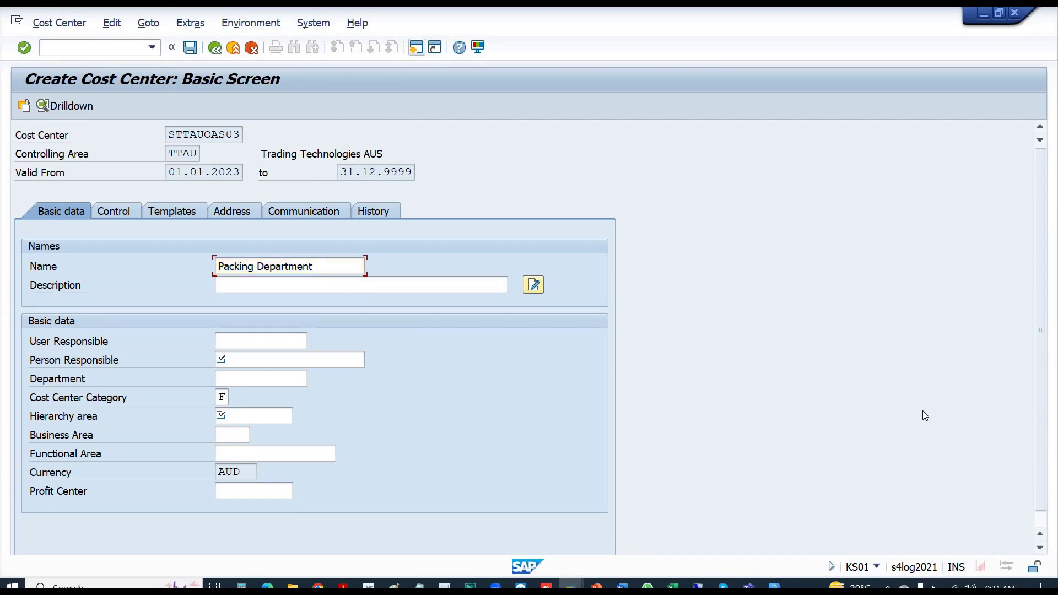
key(ctrl+v)
- Set the Packing Department's person responsible to TTAU and its hierarchy area to OPERATIONS
key(Tab)
key(Tab)
key(Tab)
key(shift+Tab)
key(space)
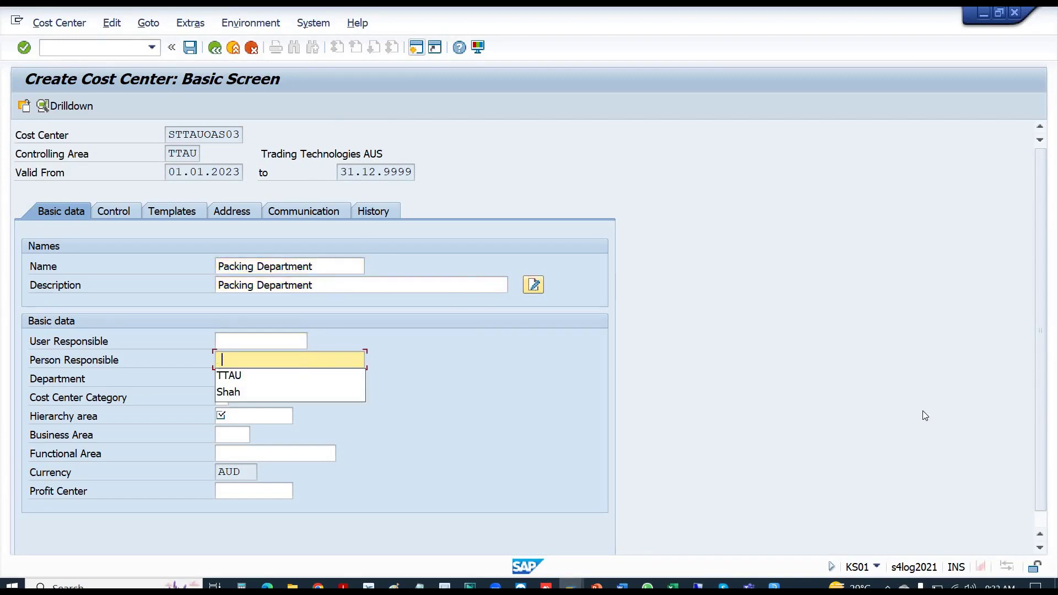
key(Down)
key(Return)
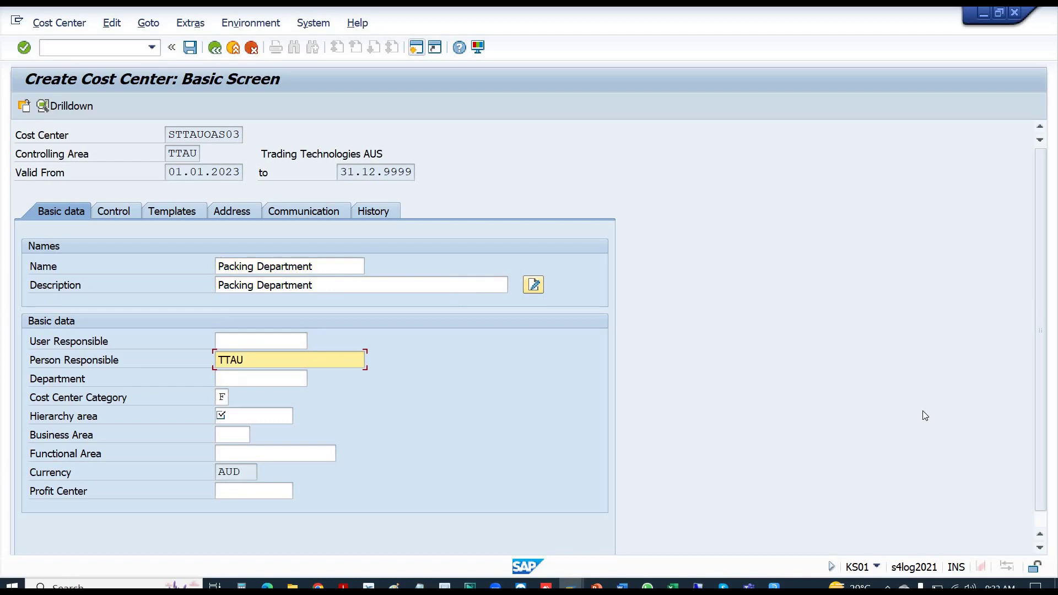
key(Tab)
key(Tab)
key(Tab)
key(space)
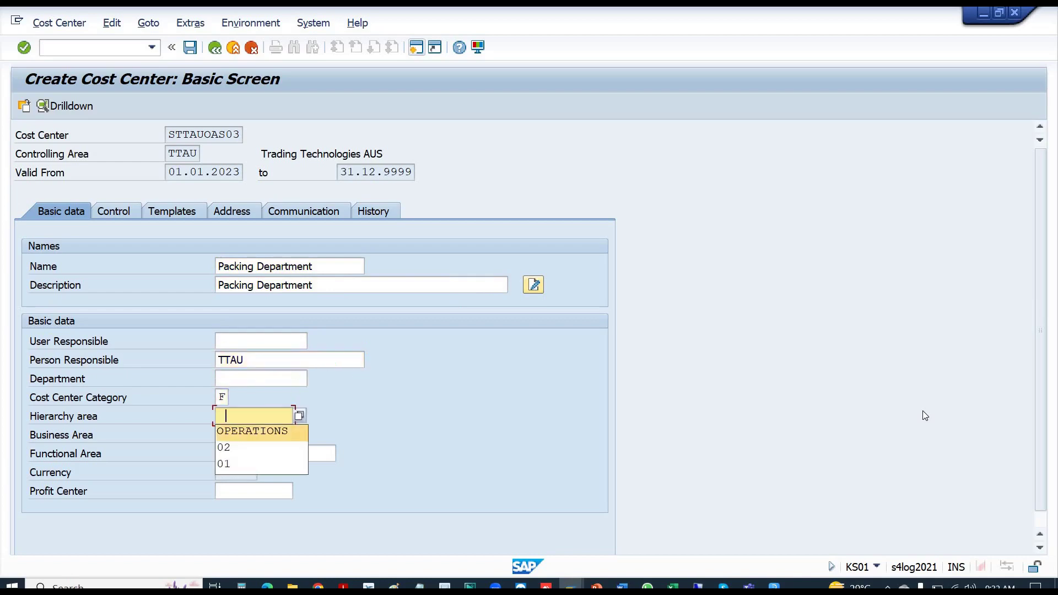
key(Return)
- Assign profit center PTTAUDDE01 to the Packing Department cost center and validate the entries
key(Tab)
key(Tab)
key(Tab)
key(Tab)
key(shift+Tab)
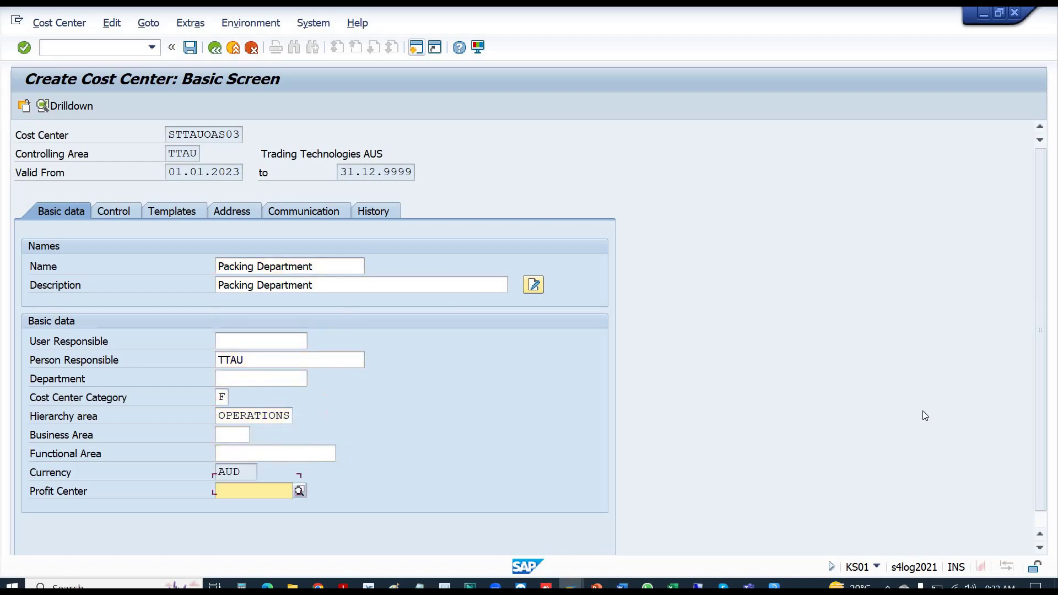
key(space)
key(Down)
key(Return)
key(Return)
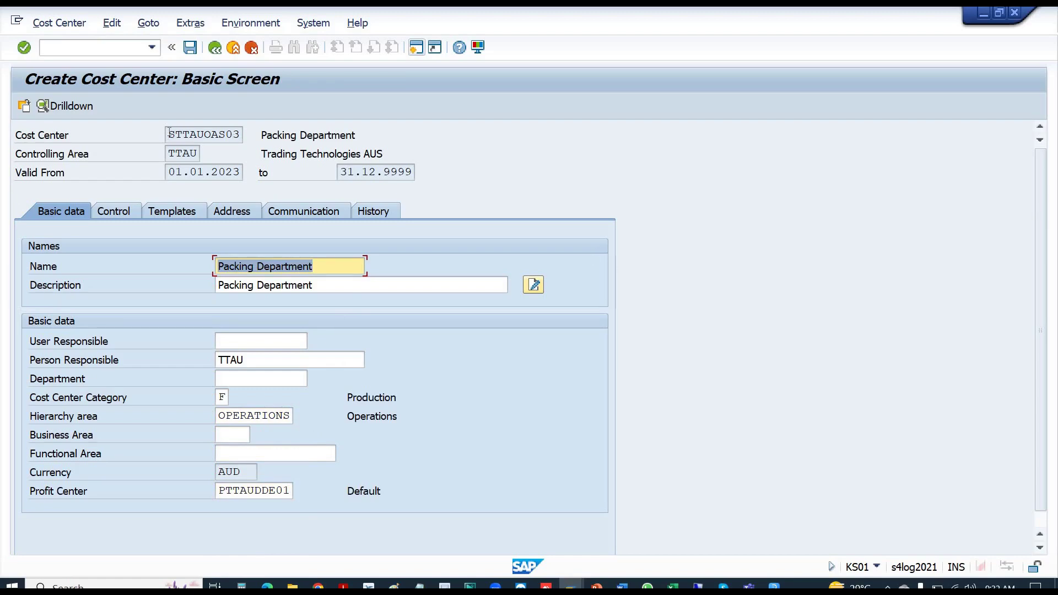
- Copy cost center code STTAUOAS03 into cell T16 of the Excel workbook, then return to SAP and save the Packing Department cost center
drag(169, 134, 301, 127)
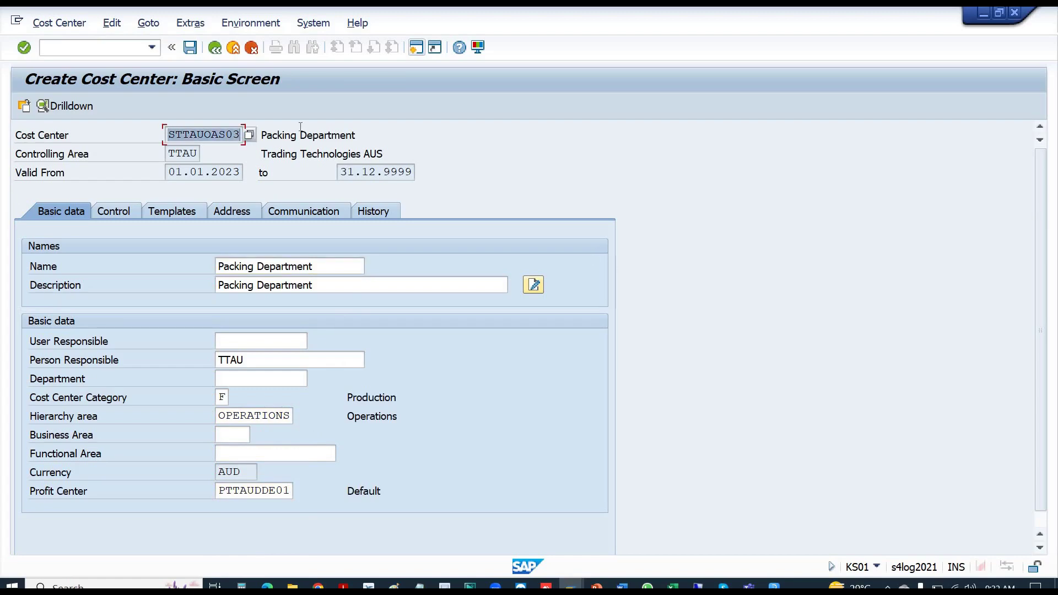
key(alt+Tab)
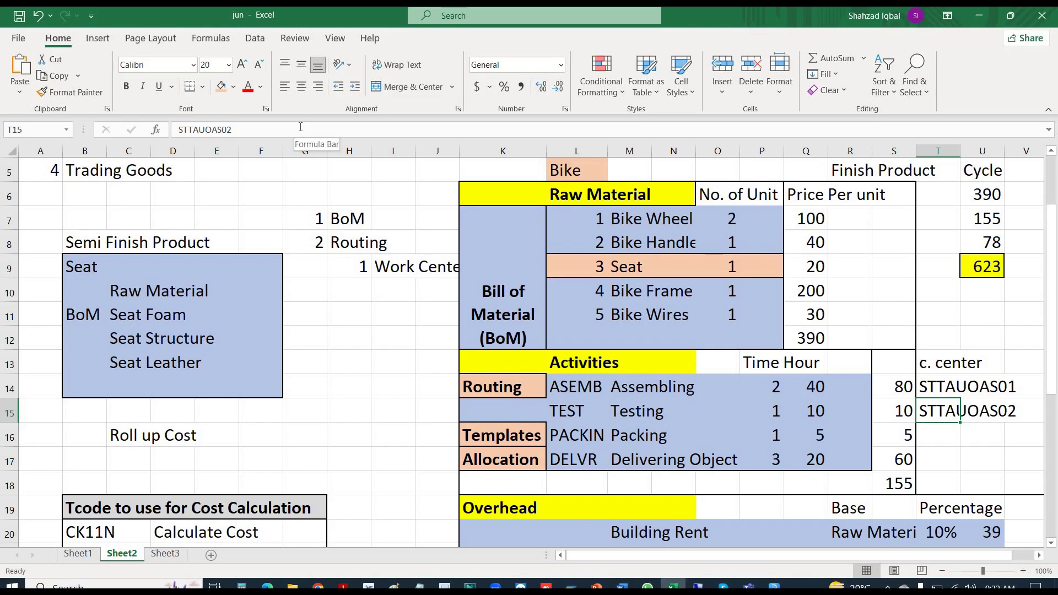
key(Down)
key(ctrl+v)
key(alt+Tab)
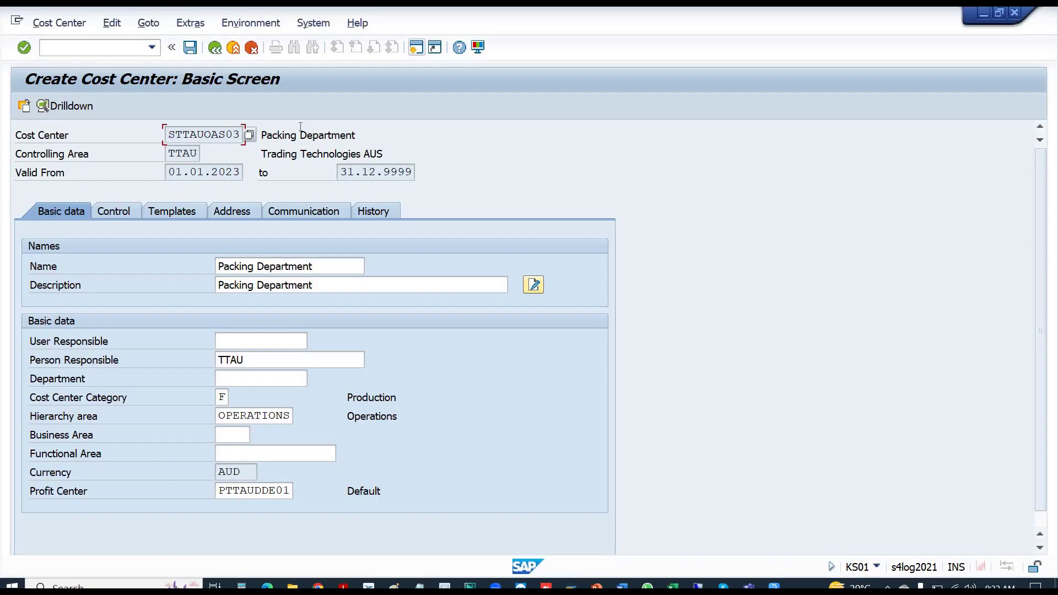
key(ctrl+s)
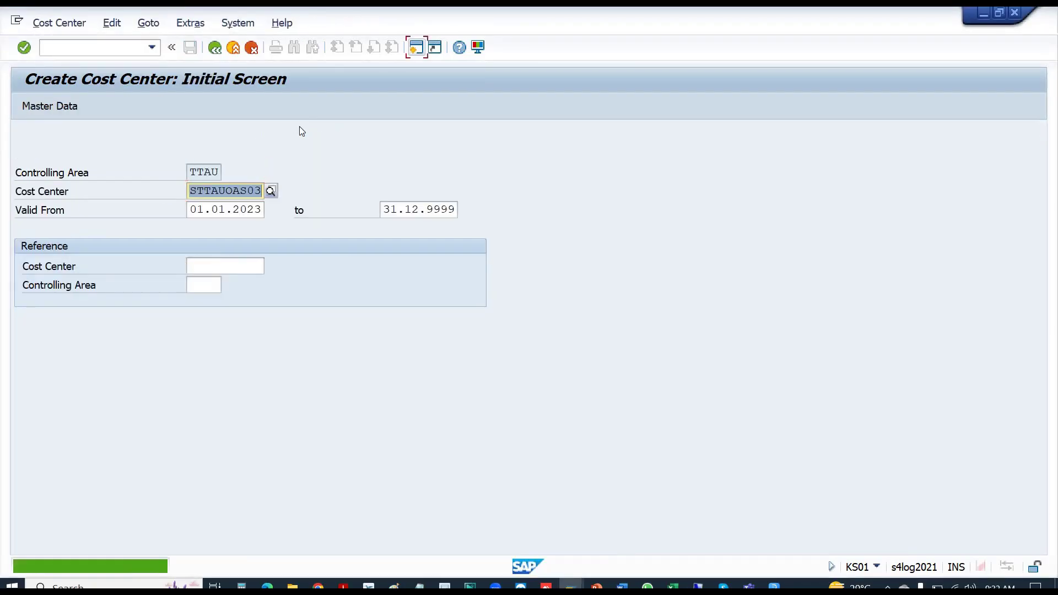
- Start creating cost center STTAUOAS04, checking the activities list in the Excel workbook before returning to its master data
key(BackSpace)
text(4)
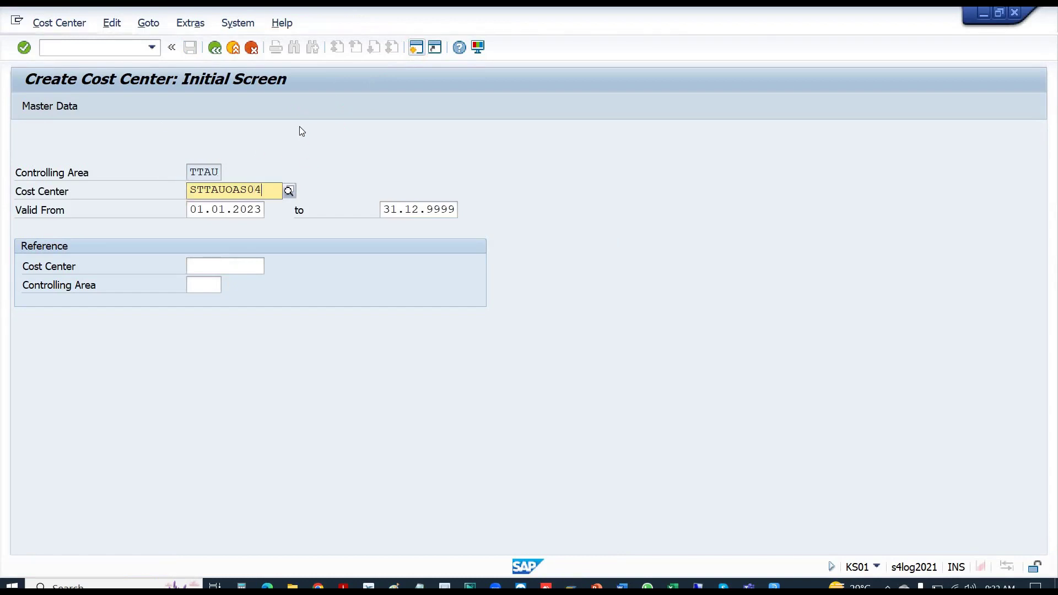
key(Return)
key(alt+Tab)
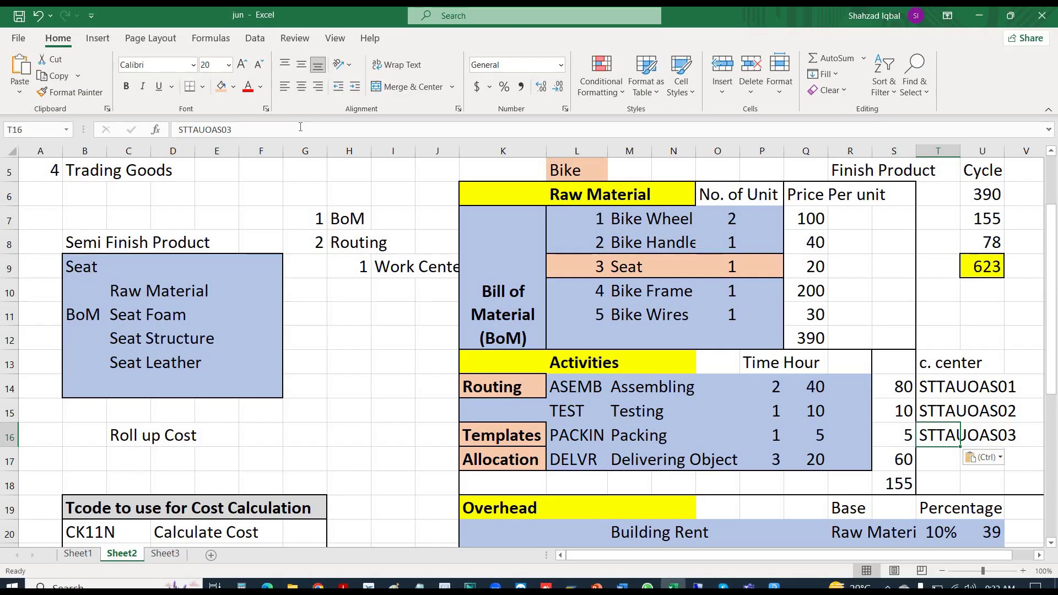
key(alt+Tab)
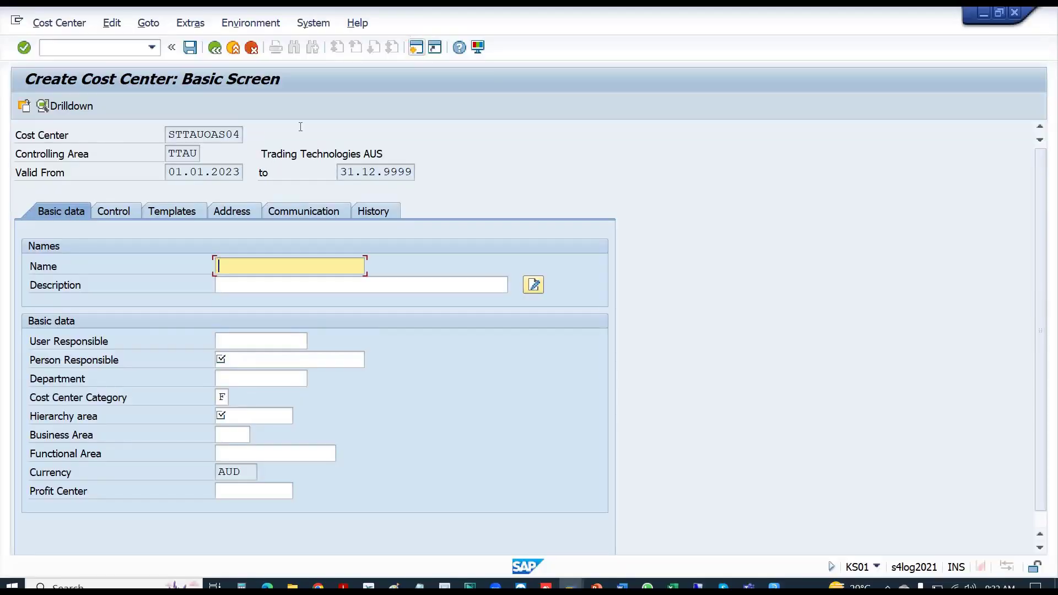
- Enter Supply Department as the name of cost center STTAUOAS04 and copy it into the description
text(Supply Department)
key(shift+Home)
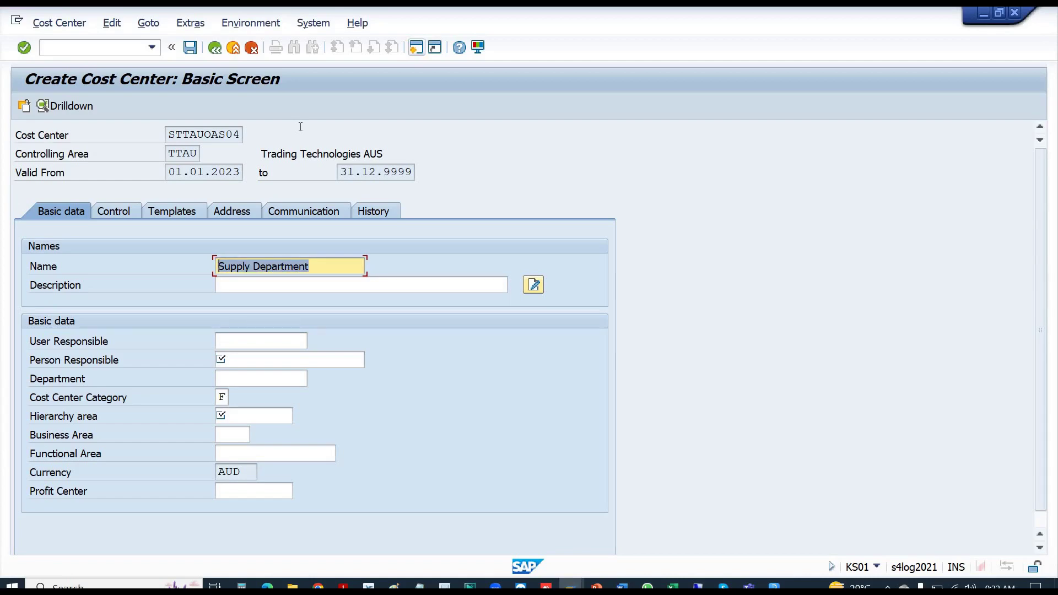
key(ctrl+c)
key(Tab)
key(ctrl+v)
- Set the Supply Department's person responsible to TTAU and its hierarchy area to OPERATIONS
key(Tab)
key(Tab)
key(Tab)
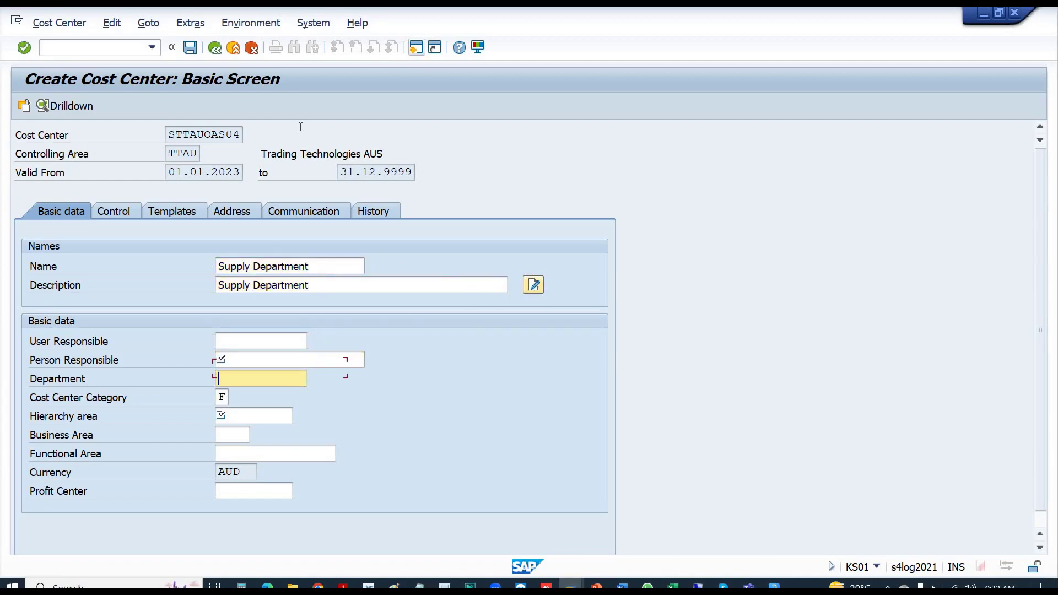
key(shift+Tab)
key(space)
key(Down)
key(Return)
key(Tab)
key(Tab)
key(Tab)
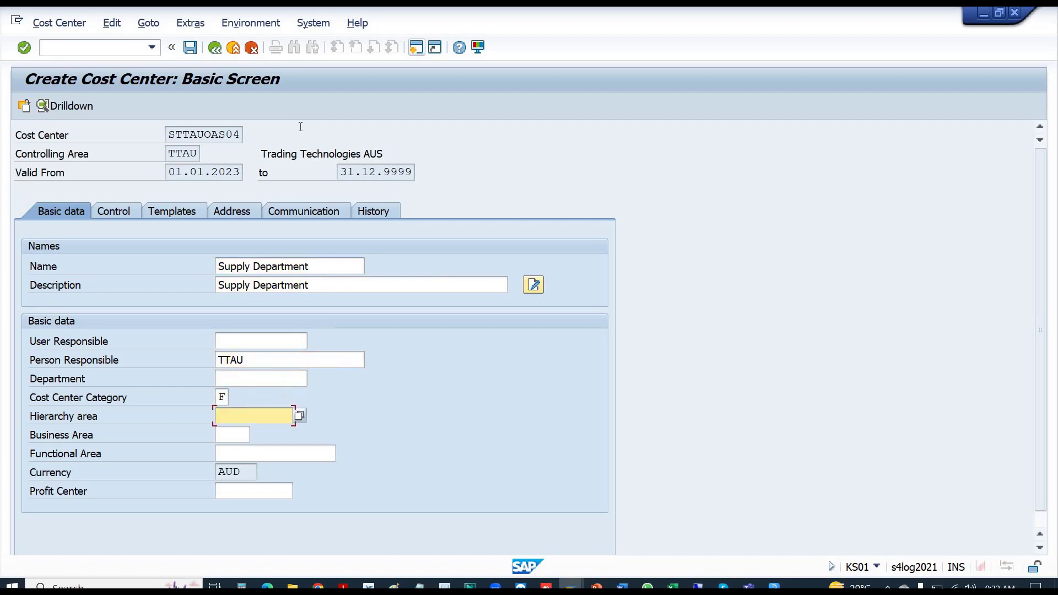
key(space)
key(Down)
key(Return)
- Assign profit center PTTAUDDE01 to the Supply Department cost center and save it
key(Tab)
key(Tab)
key(Tab)
key(space)
key(Down)
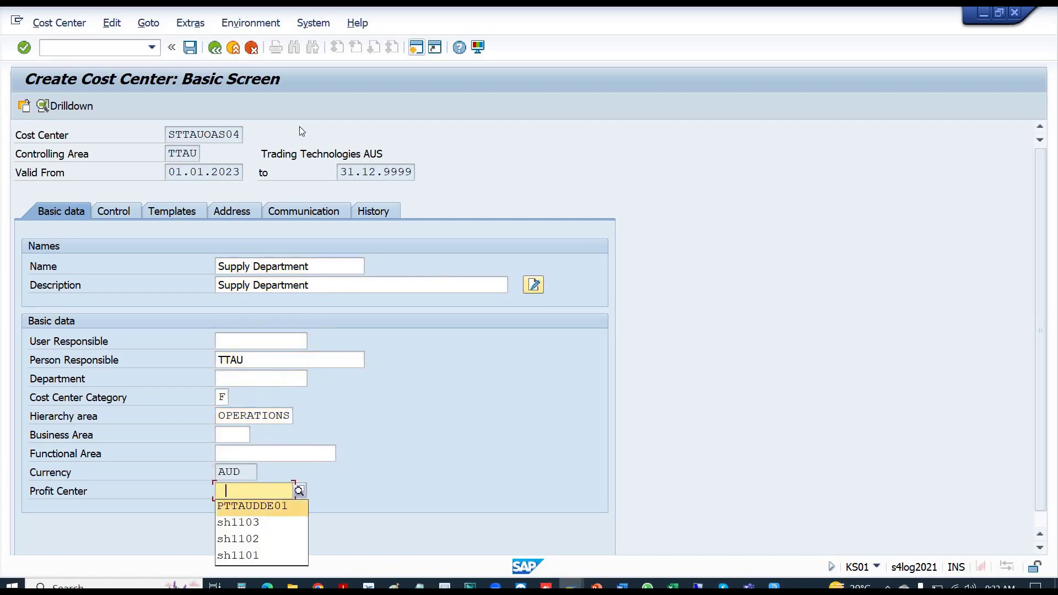
key(Return)
key(Return)
key(ctrl+s)
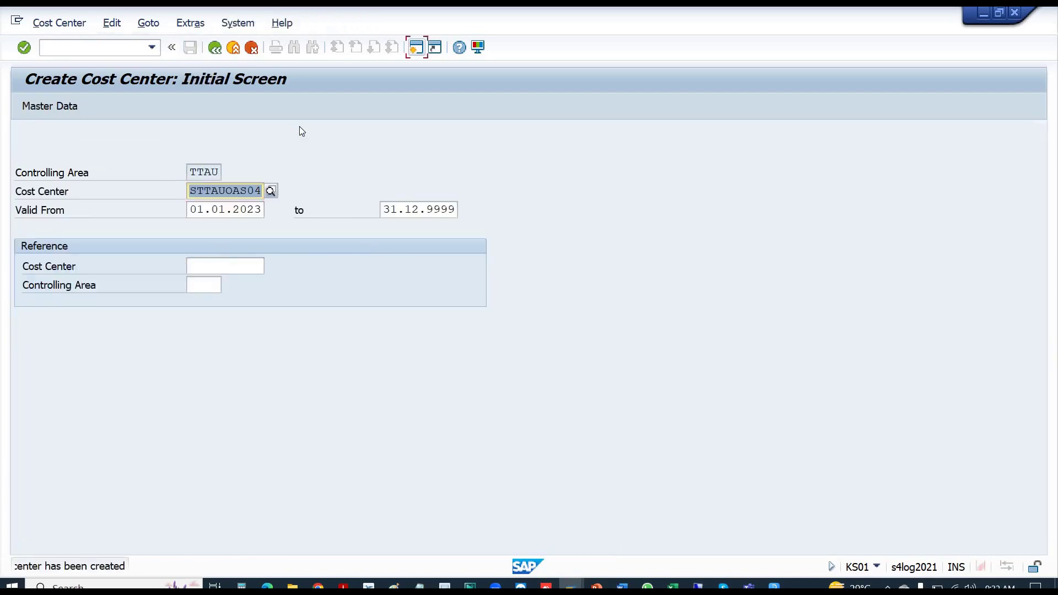
- Switch to the Excel workbook and paste cost center code STTAUOAS04 into cell T17, beside Delivering Object
key(alt+Tab)
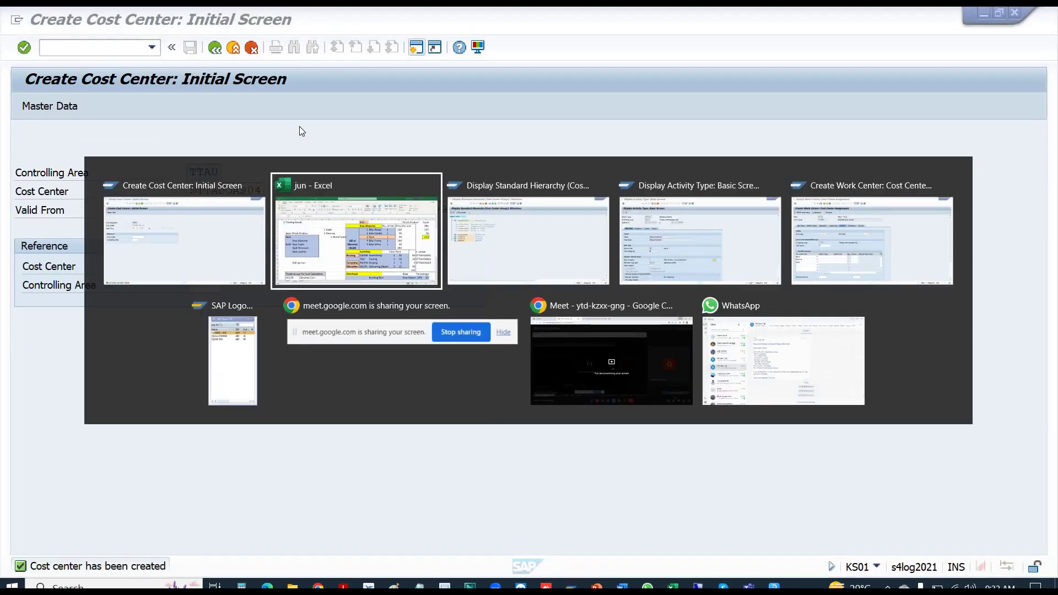
key(alt+Tab)
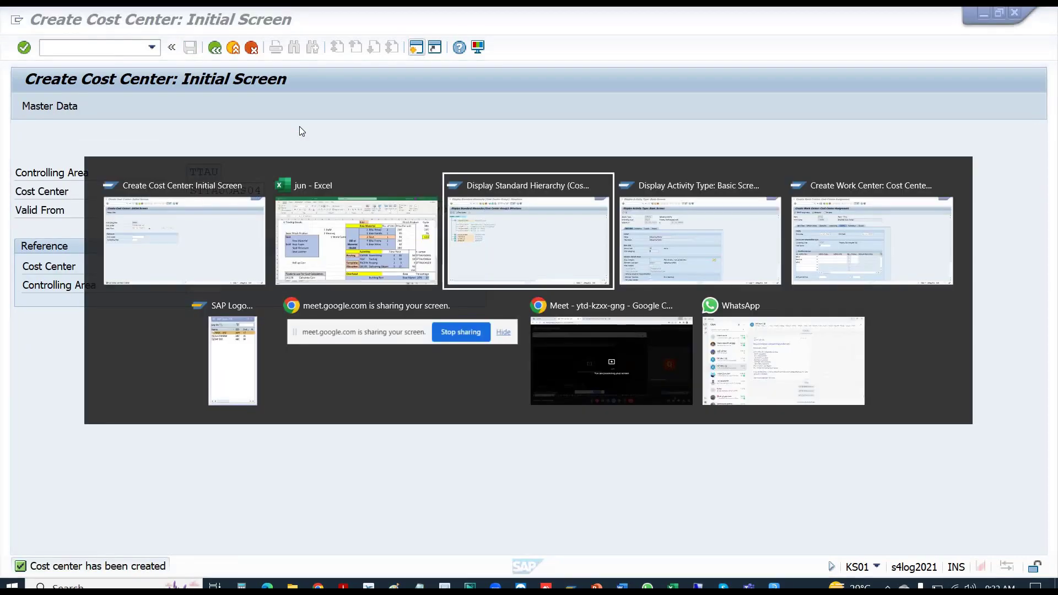
key(alt+shift+Tab)
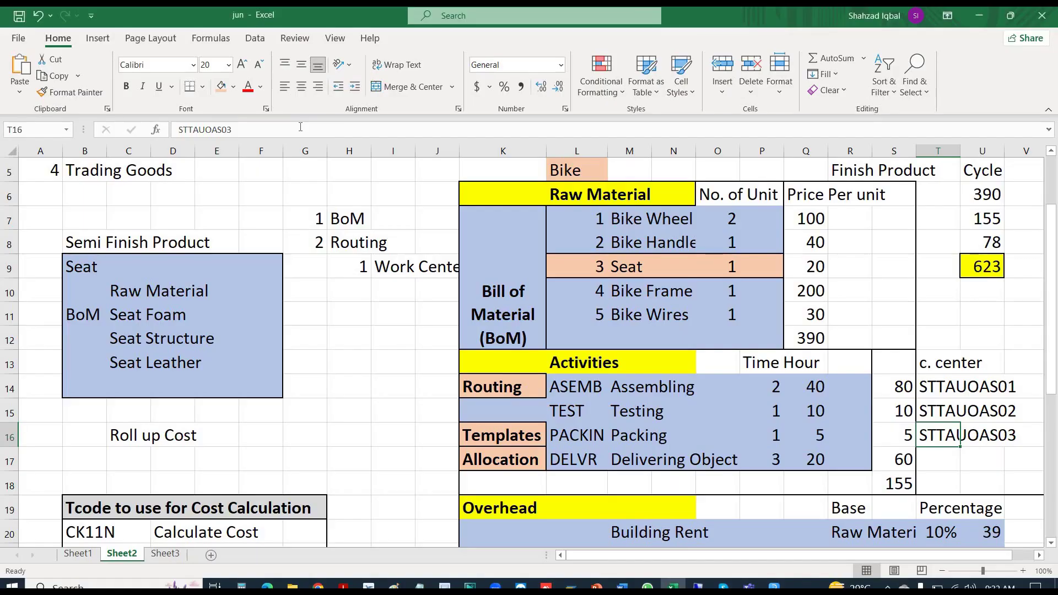
key(Down)
key(ctrl+v)
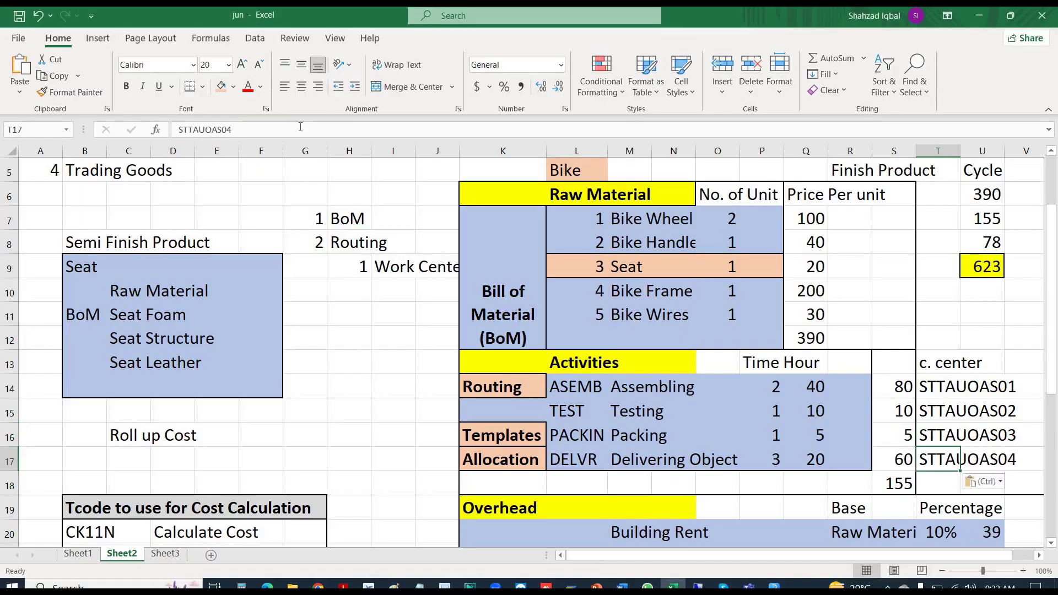
key(Escape)
- Switch to the SAP work center creation window and assign cost center STTAUOAS01, Assembly Department, to work center ASEMB
key(alt+Tab)
key(Tab)
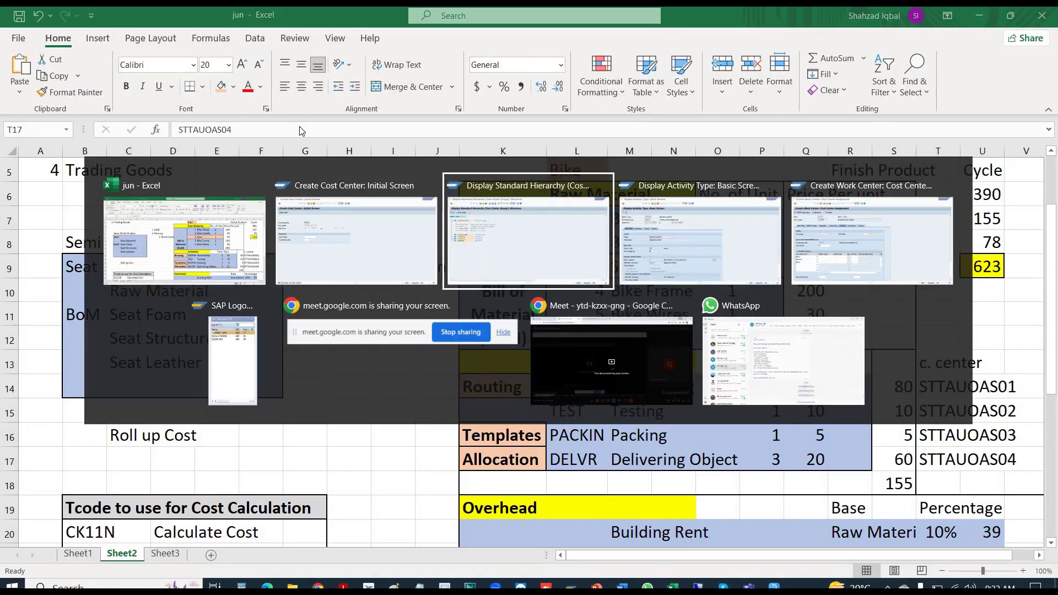
key(Tab)
key(Tab)
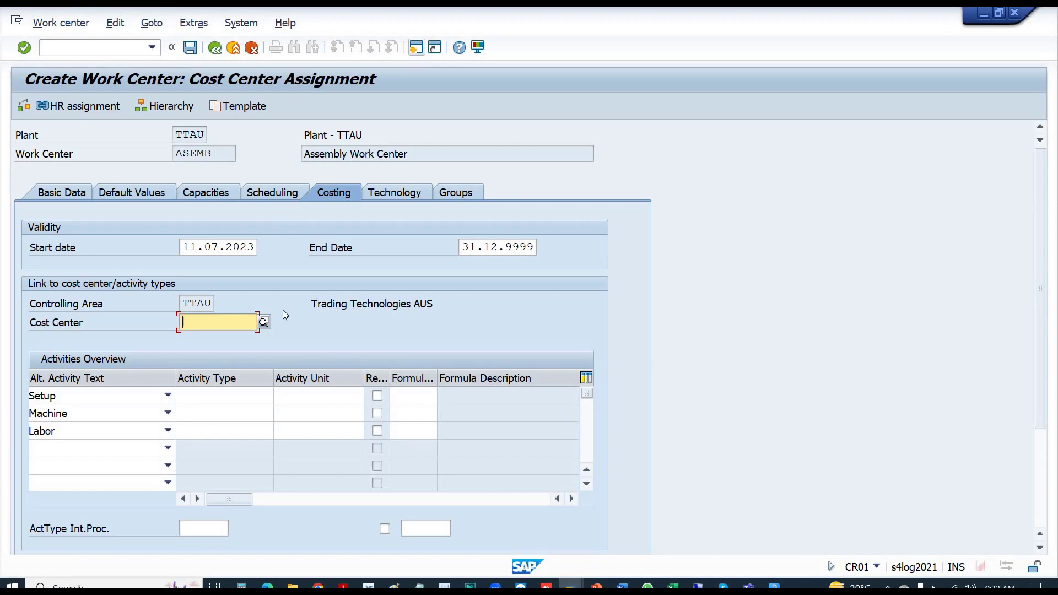
click(265, 322)
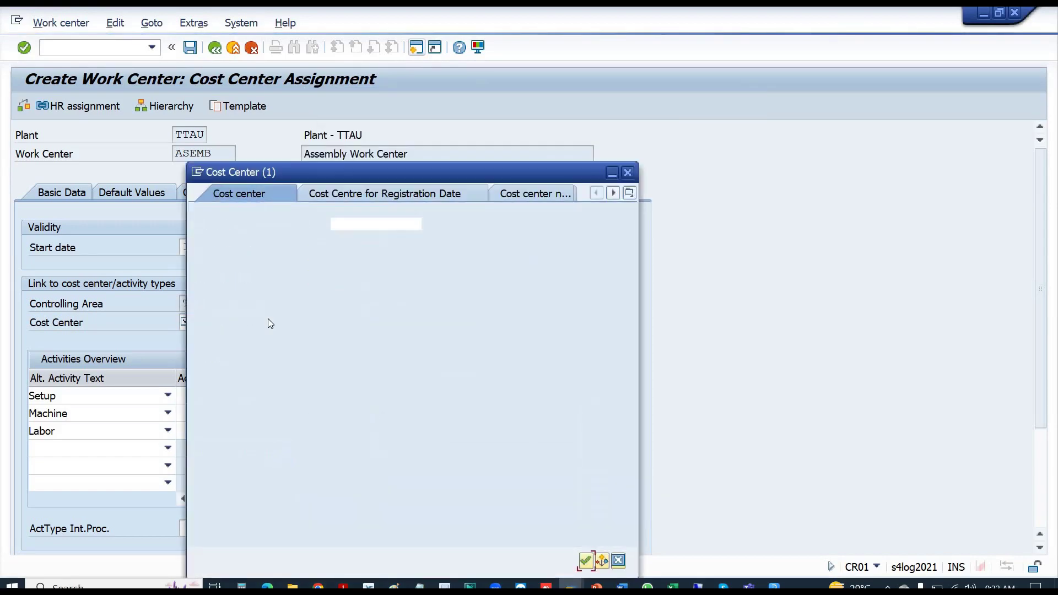
key(Return)
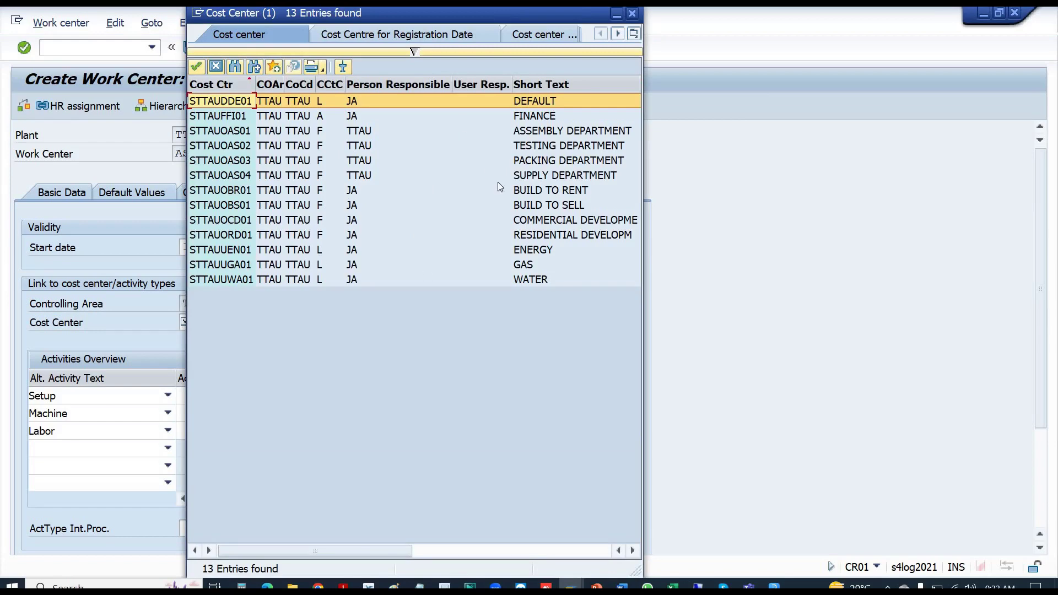
double_click(529, 133)
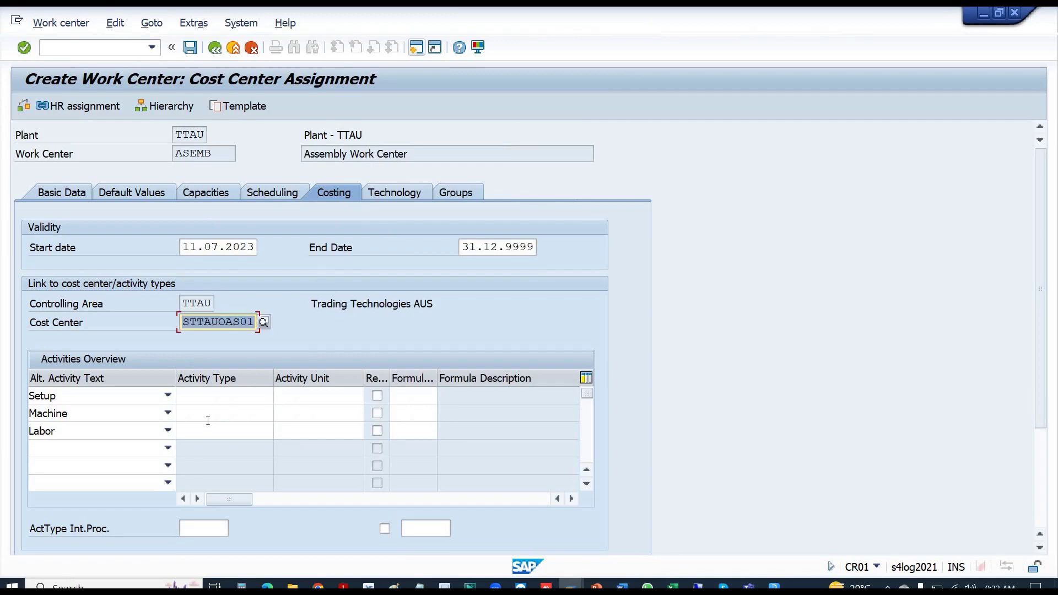
- Look up the activity types available for the Machine row of work center ASEMB, and copy its cost center code
click(206, 398)
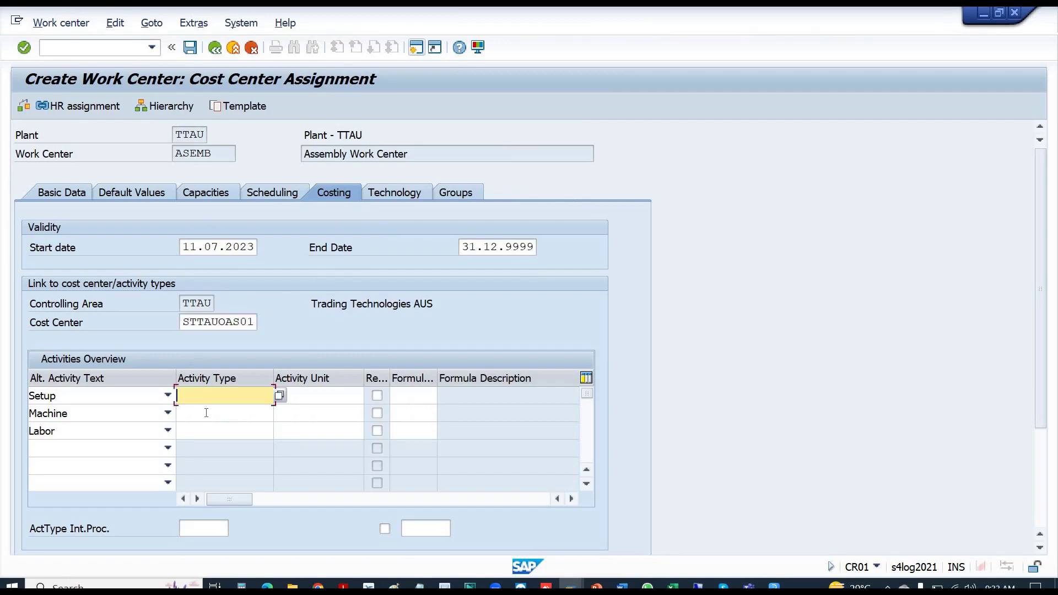
click(206, 413)
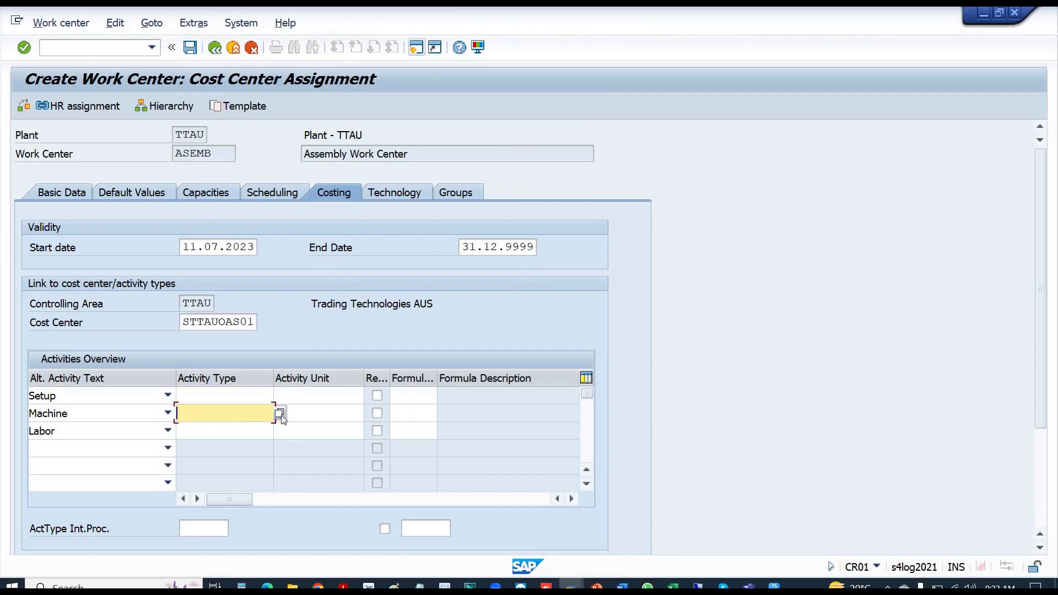
click(281, 414)
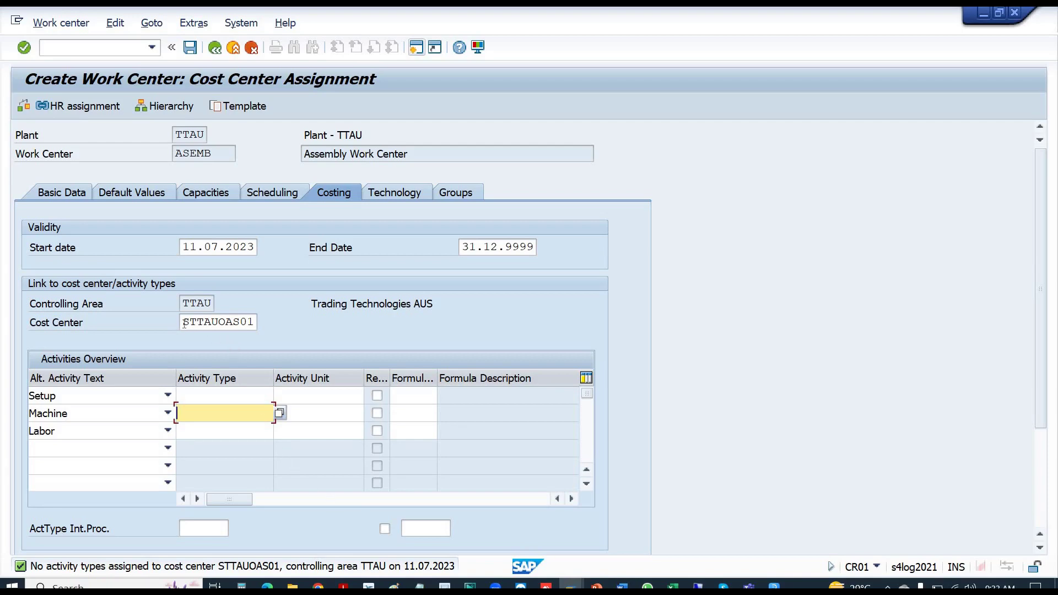
drag(185, 324, 264, 321)
key(ctrl+c)
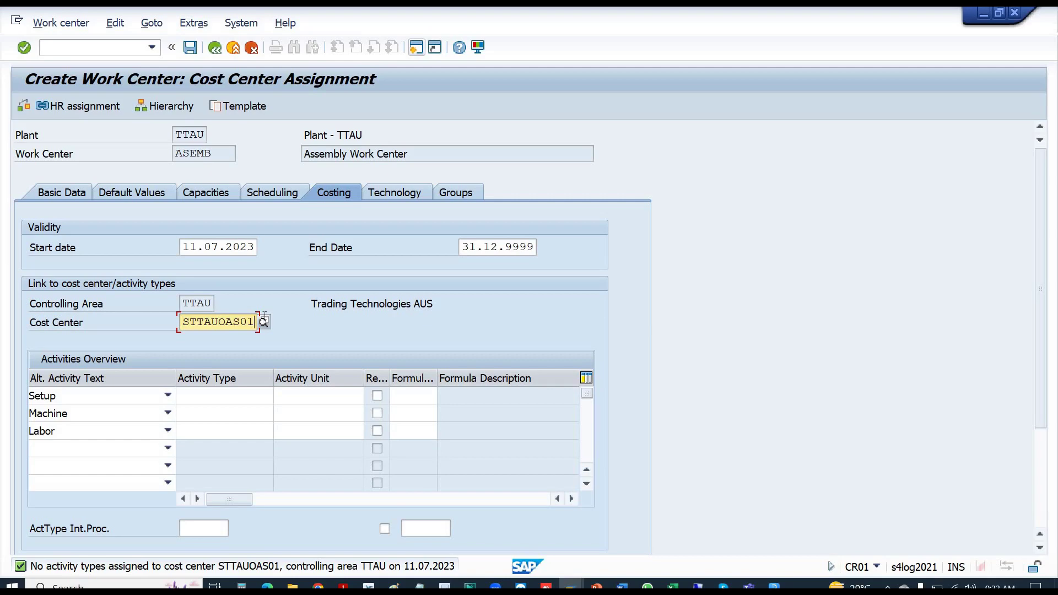
- Switch to the Excel workbook, widen column J to show the full Work Center text, and enter "Cost center" in cell I10
key(alt+Tab)
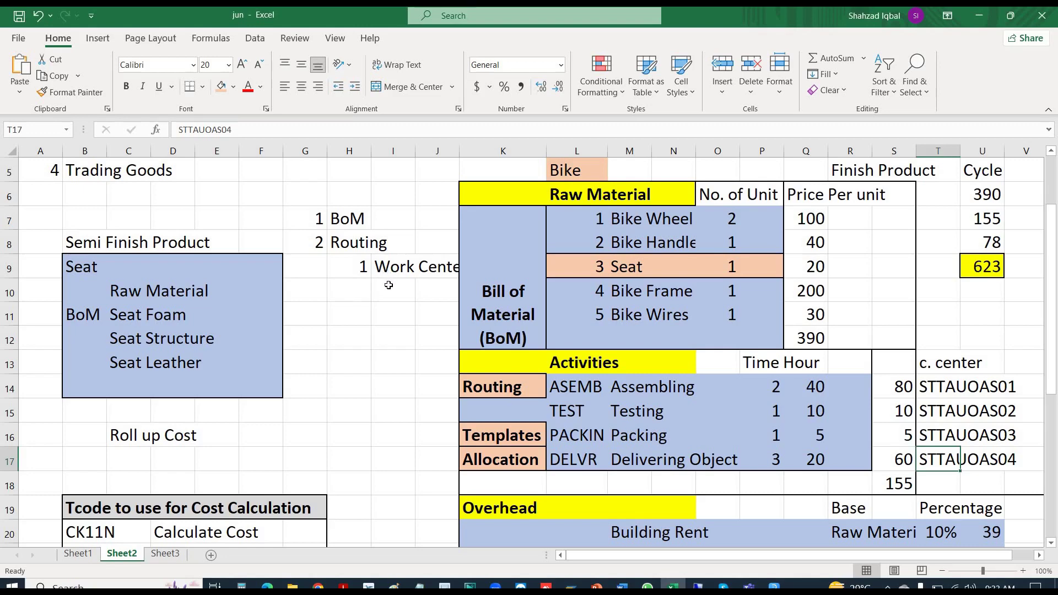
click(389, 285)
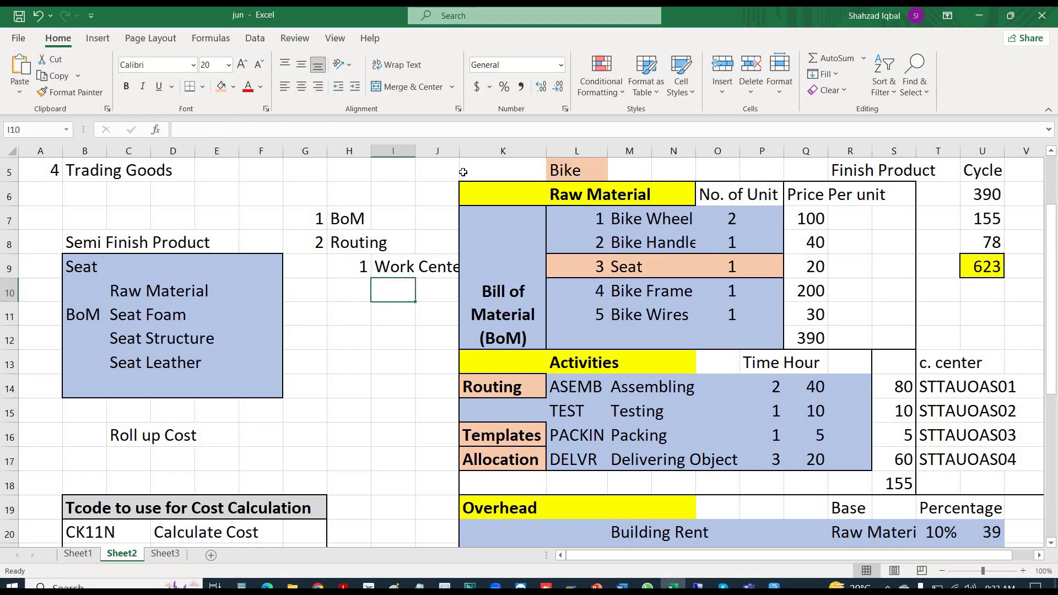
drag(460, 154, 496, 145)
text(C)
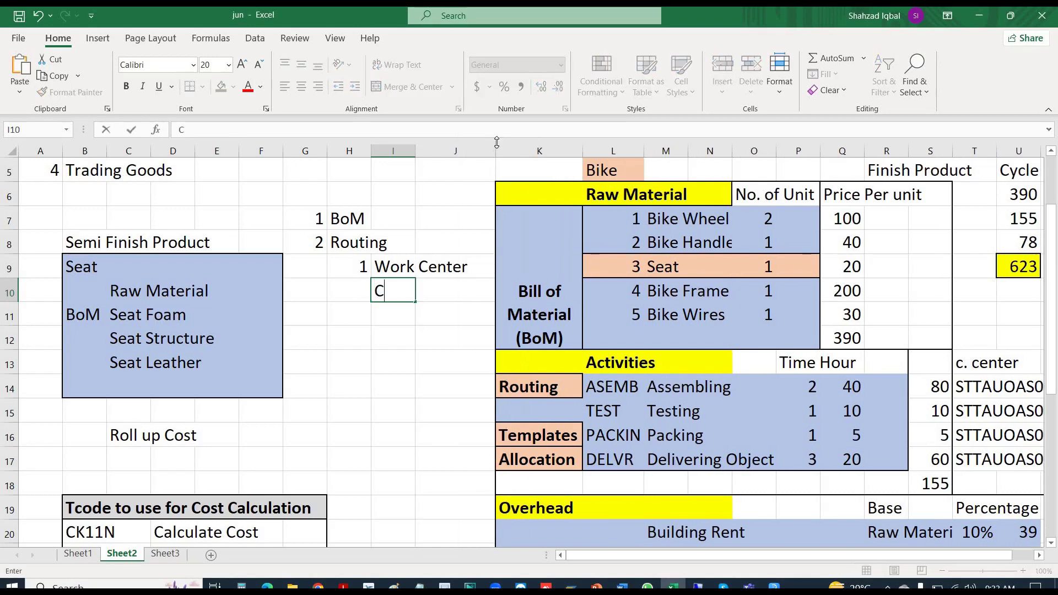
text(ost cen)
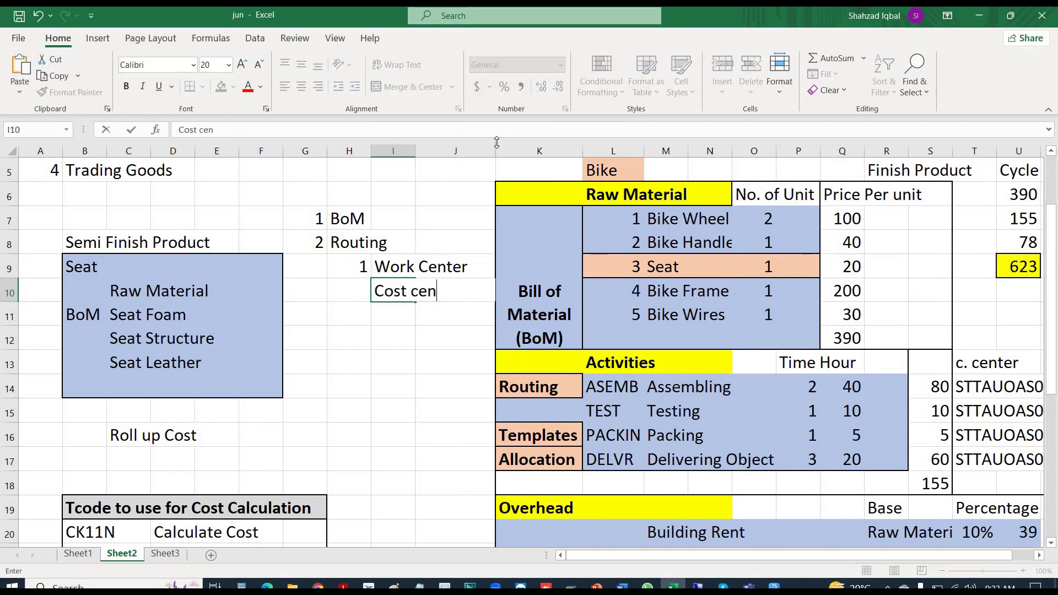
text(ter)
key(Left)
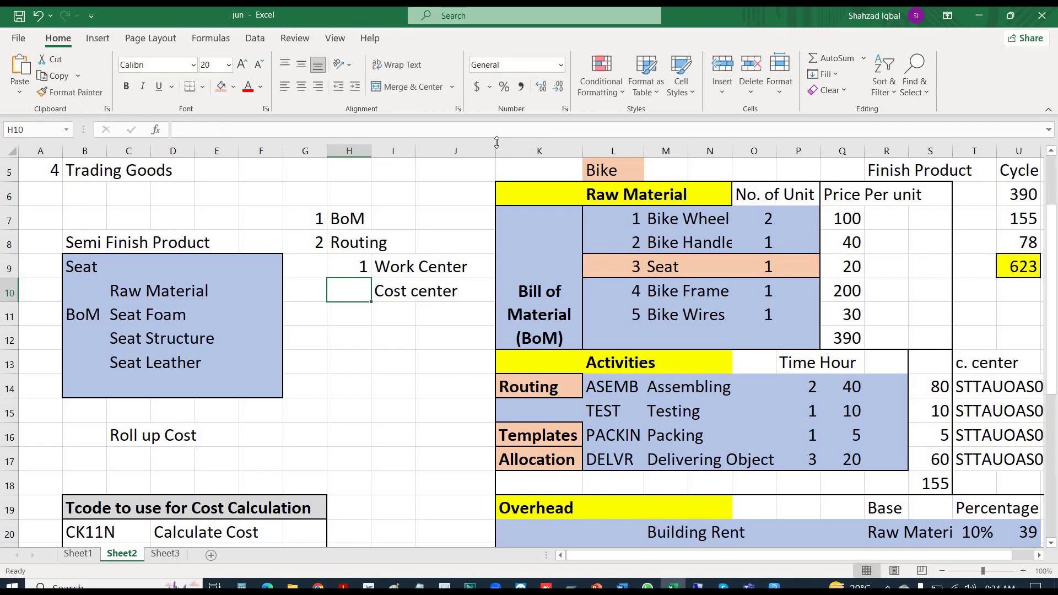
- Clear the numbered Work Center entry from cells H9 to J9
key(Up)
key(Right)
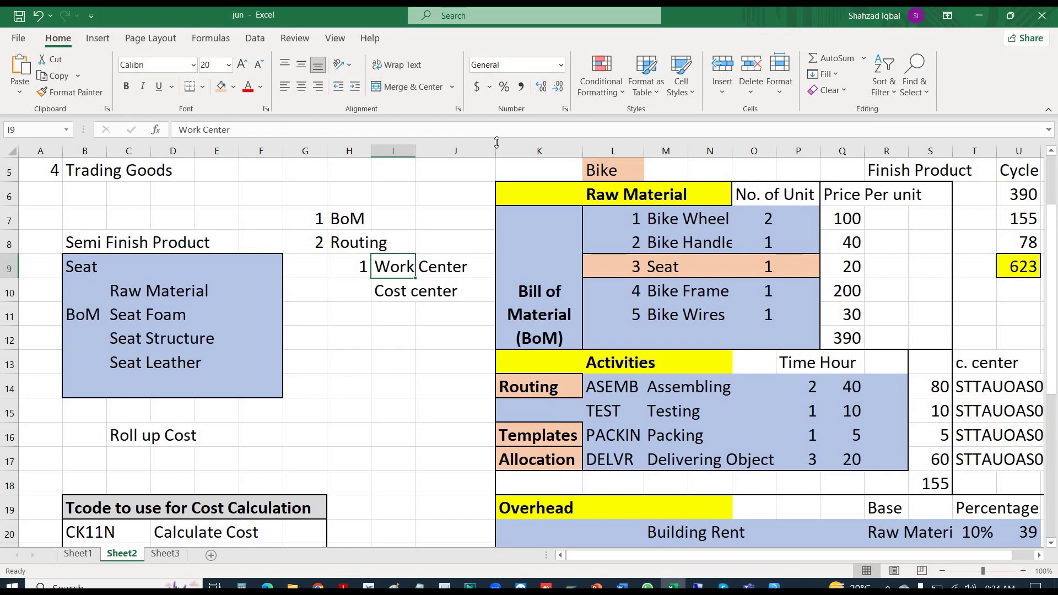
key(Left)
key(shift+Right)
key(shift+Right)
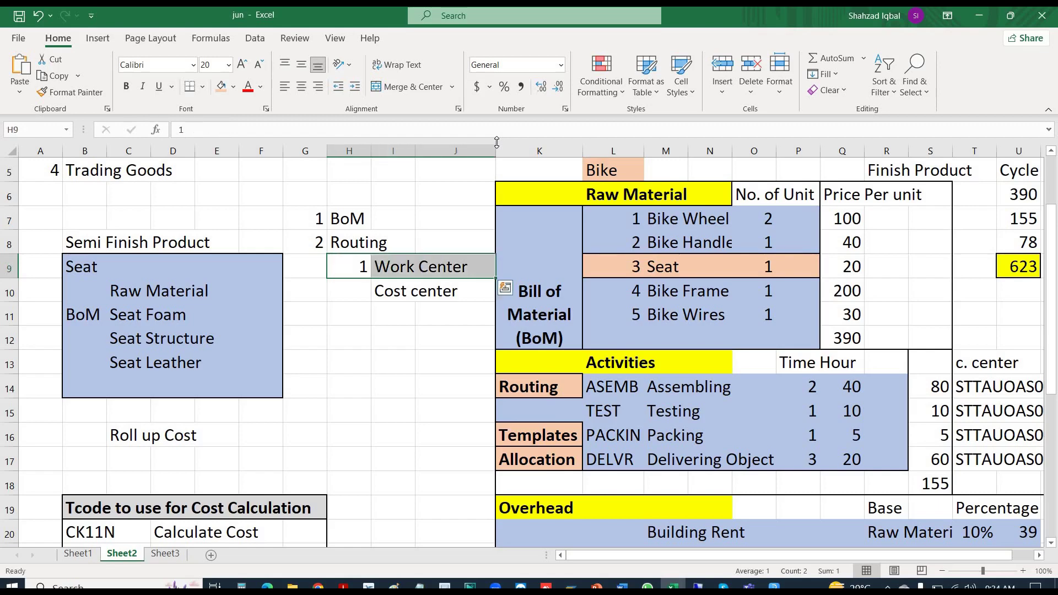
key(ctrl+x)
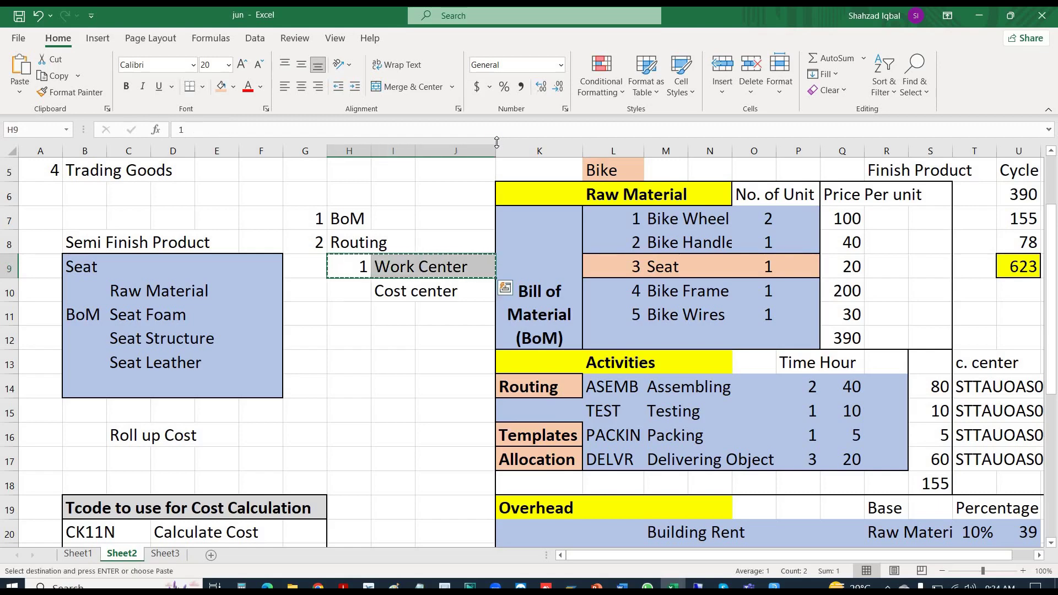
key(Delete)
- Enter "assignment of CC & Activity" in cell I11, below the Cost center entry
key(Down)
key(Down)
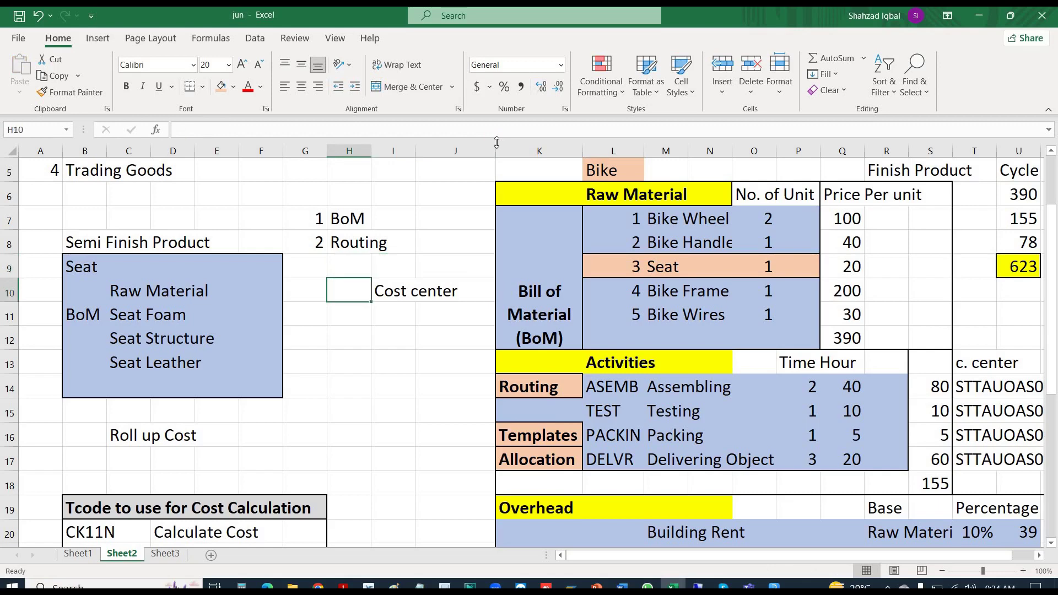
key(Right)
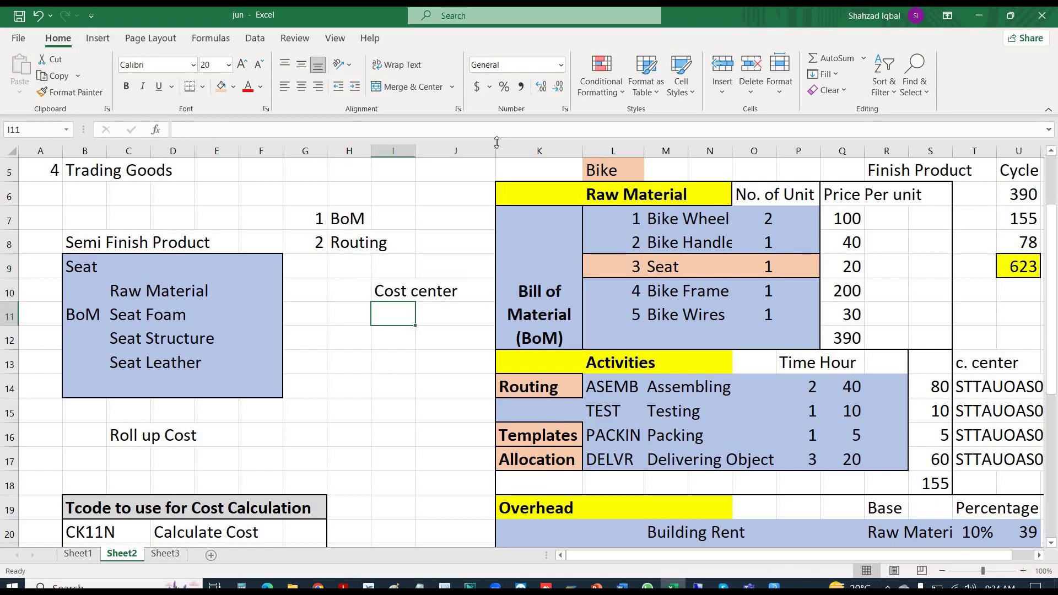
text(R)
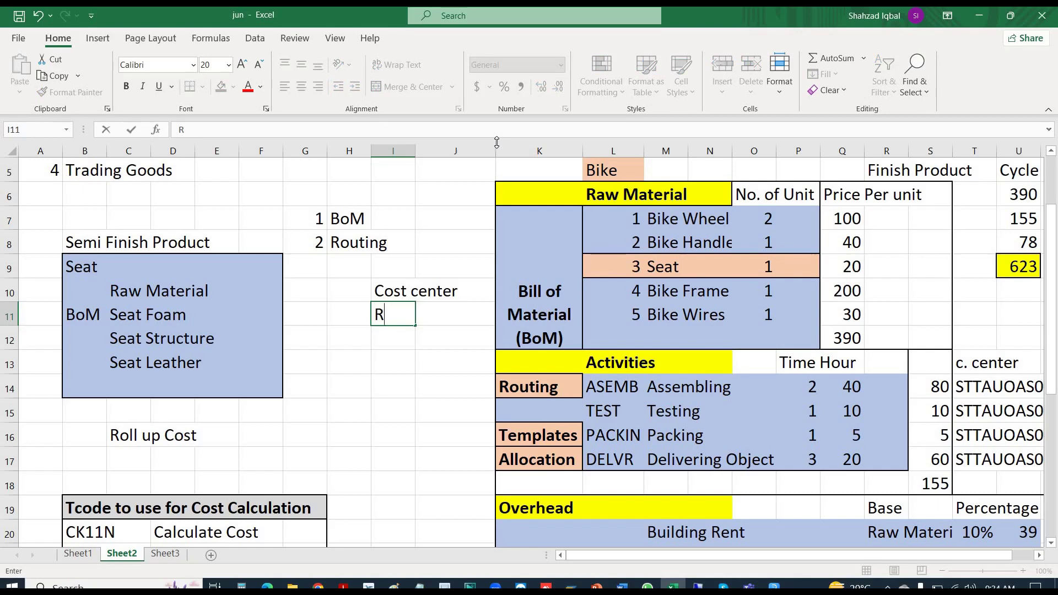
key(BackSpace)
text(assignm)
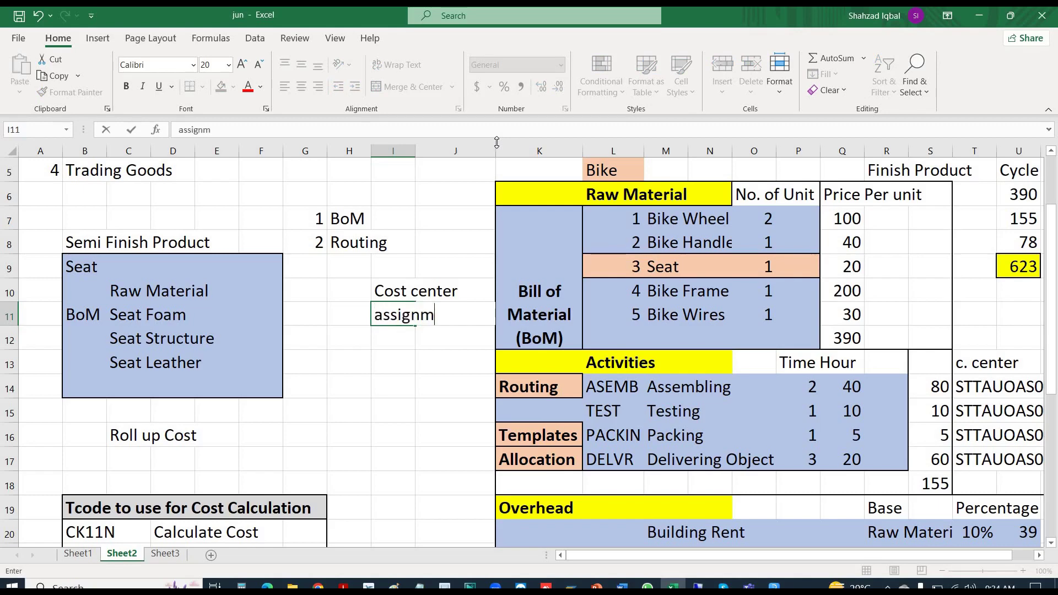
text(ent of CC )
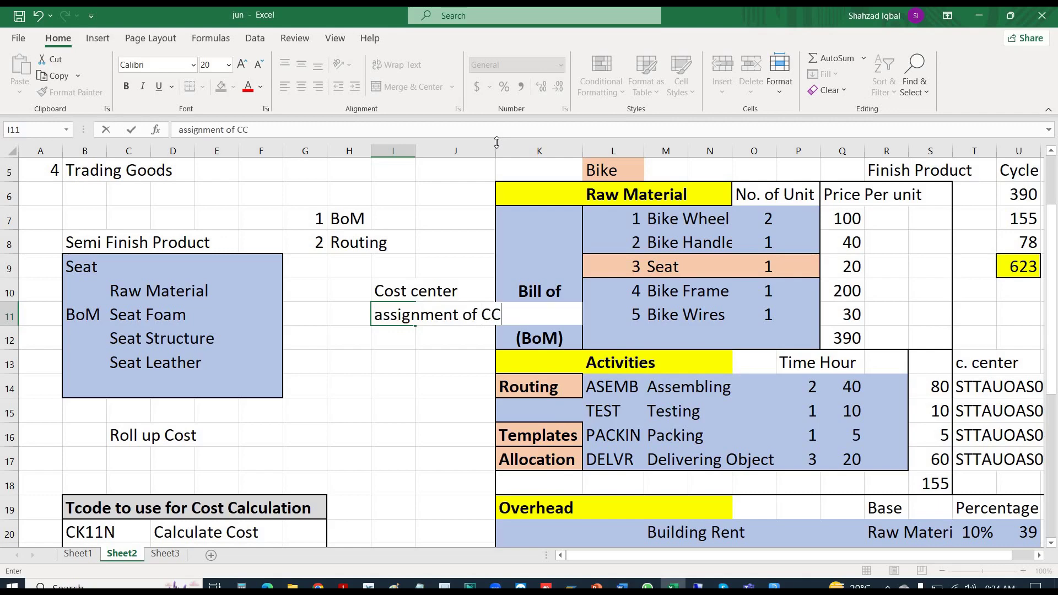
text(& Activity)
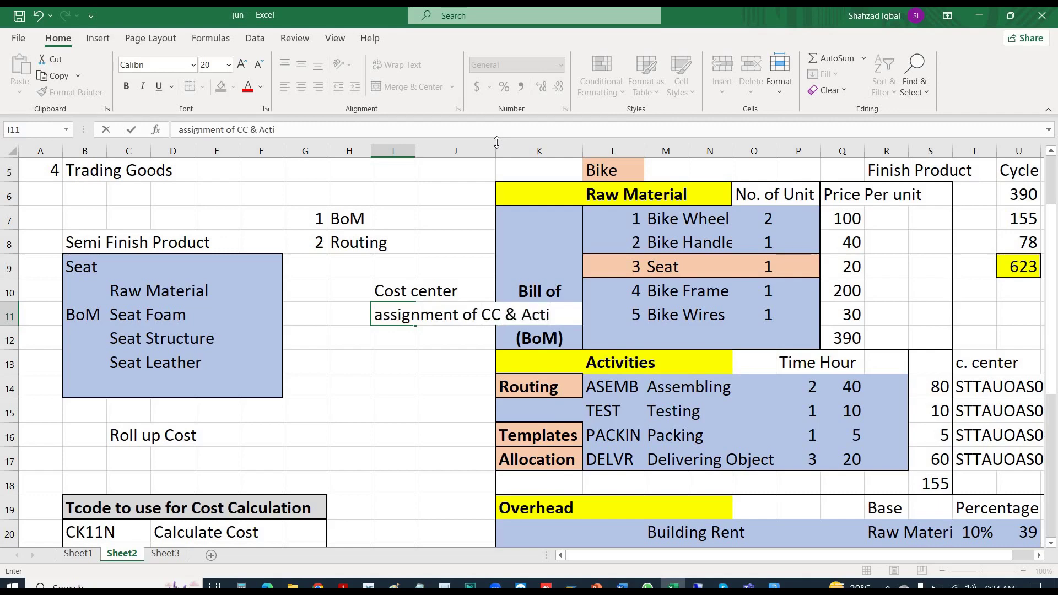
key(Return)
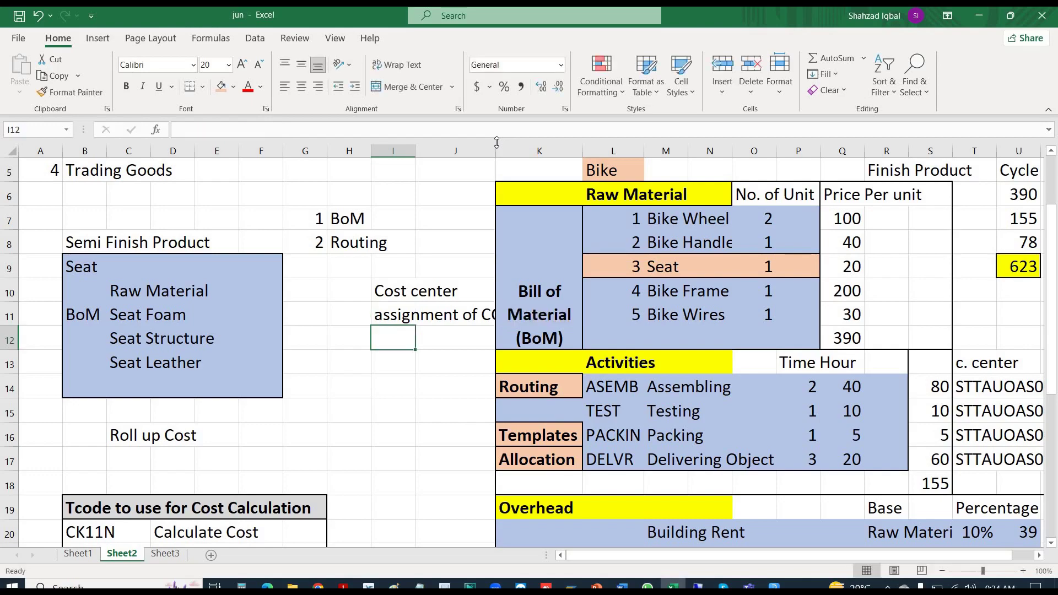
- Switch to the SAP cost center creation window and exit it to the SAP Easy Access screen
key(alt+Tab)
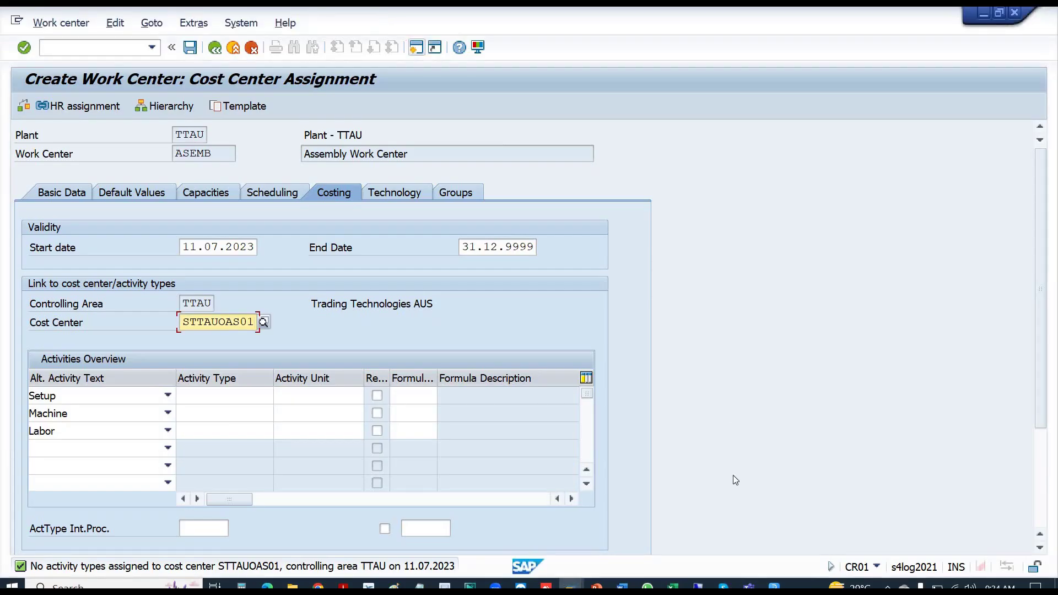
mouse_move(571, 585)
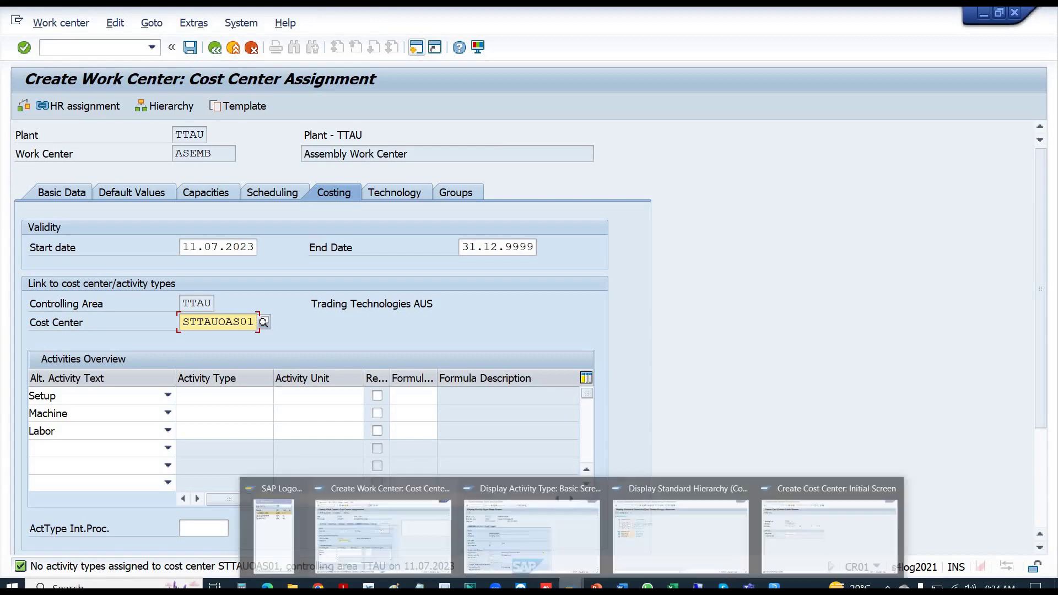
click(787, 540)
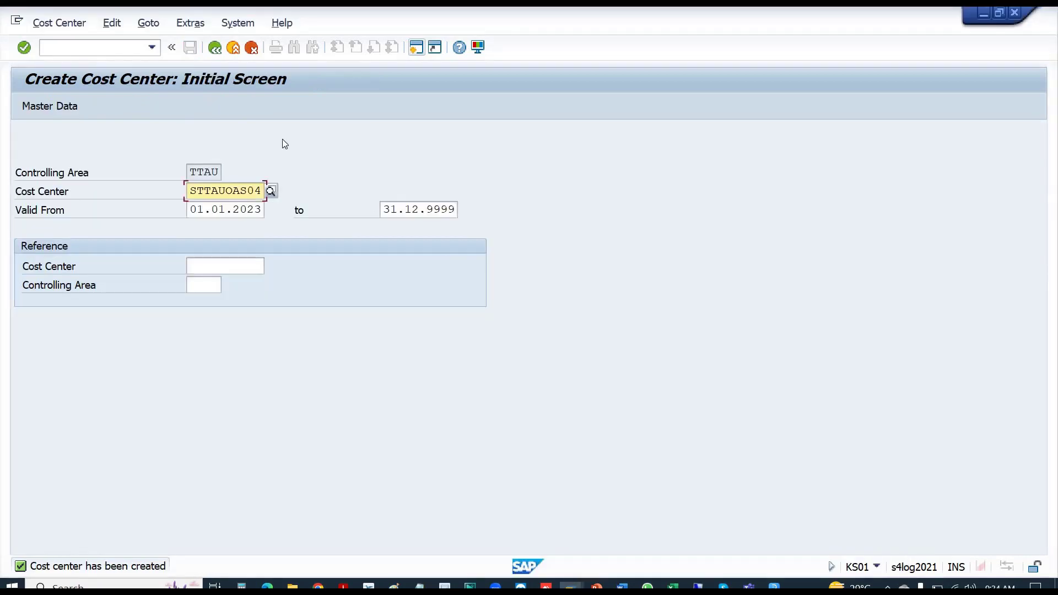
click(233, 48)
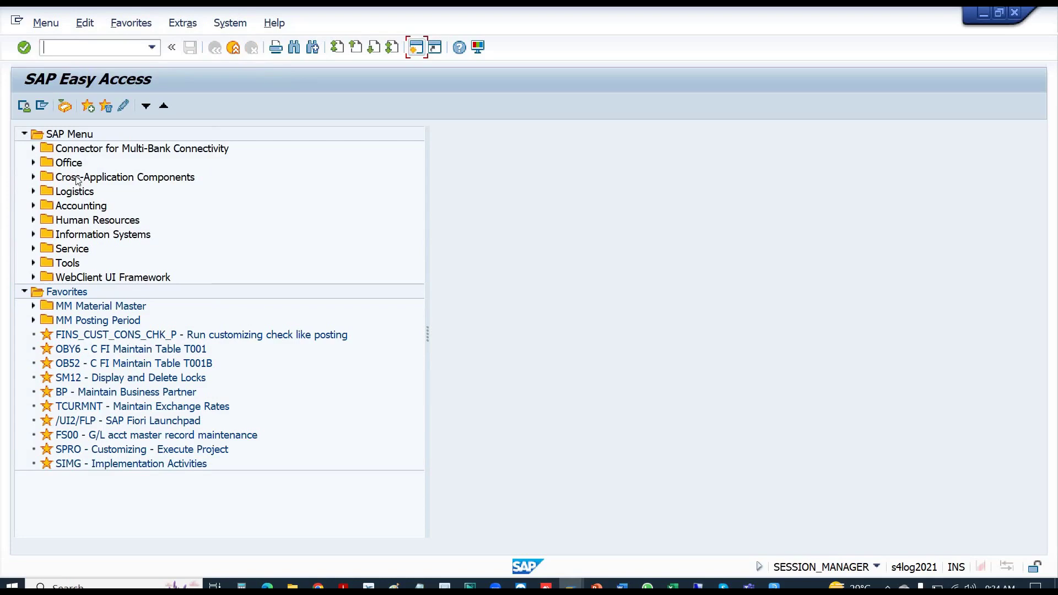
- Expand Accounting, Controlling and Cost Center Accounting in the SAP Easy Access tree
click(74, 220)
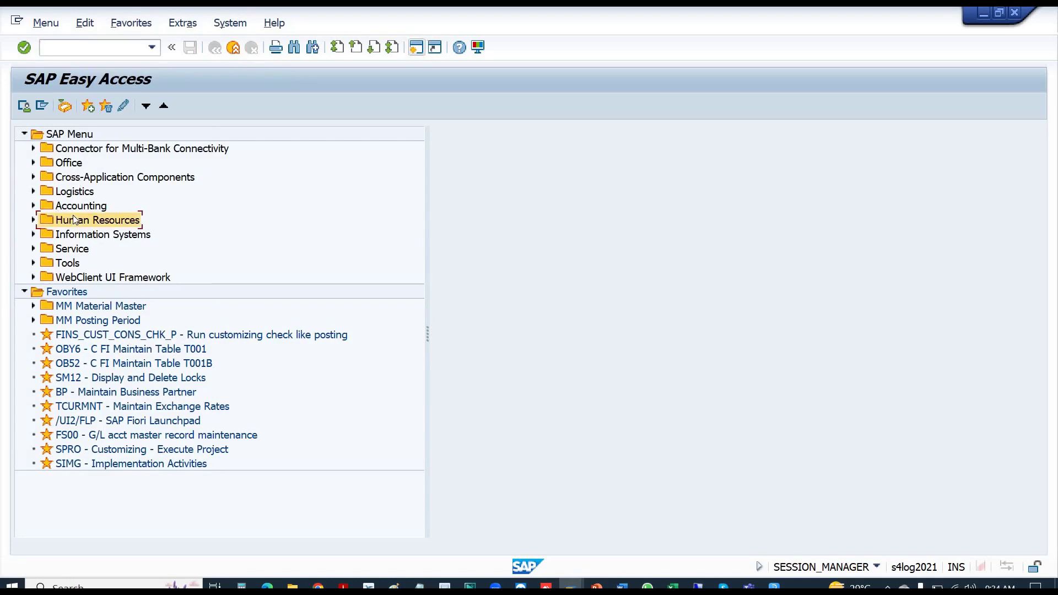
key(Up)
key(Right)
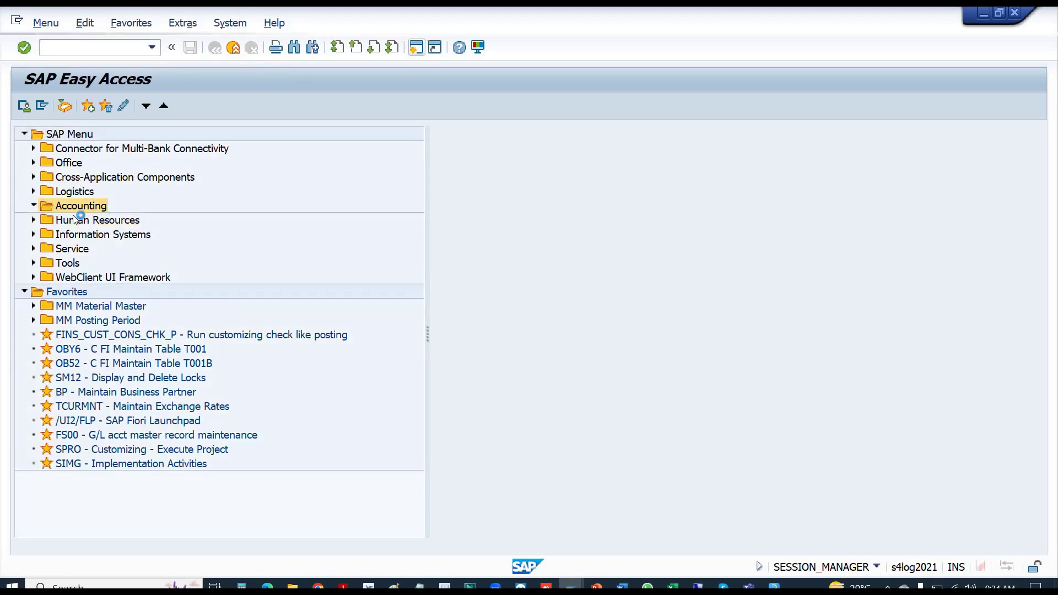
key(Down)
key(Down)
key(Down)
key(Right)
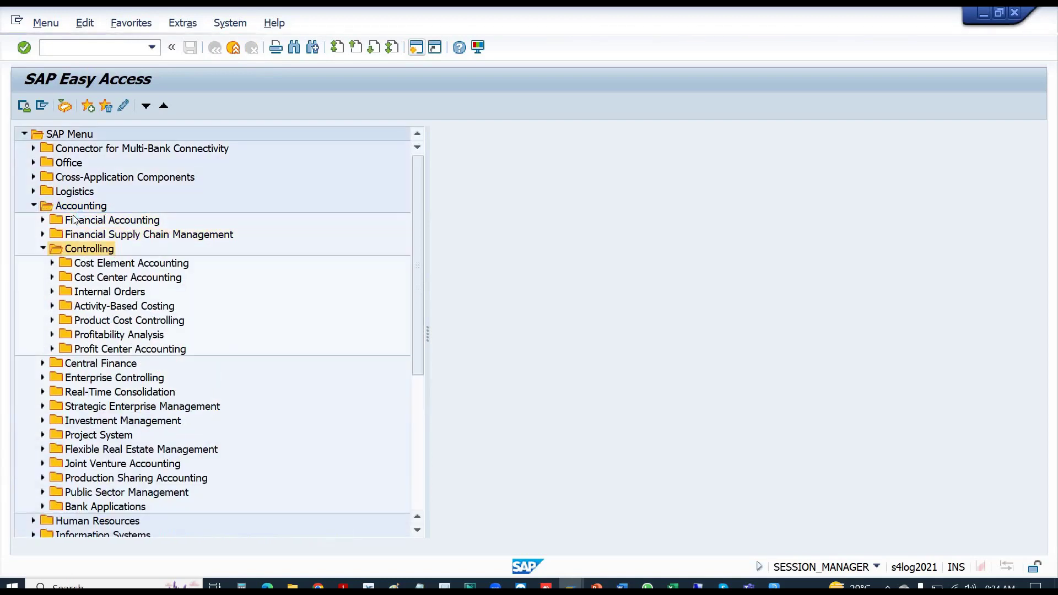
key(Down)
key(Down)
key(Right)
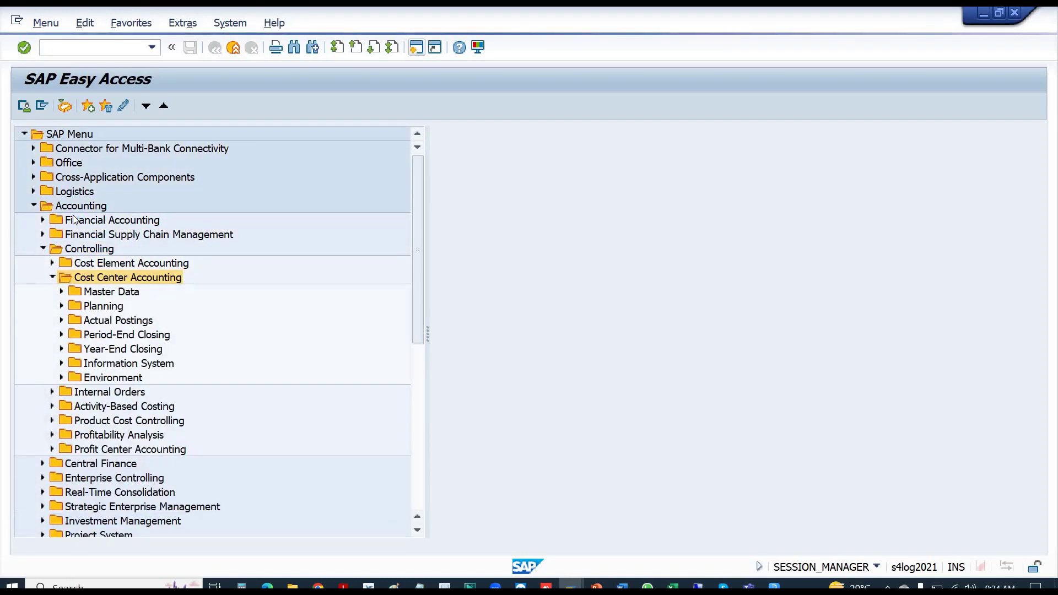
- Expand Planning and its Activity Output/Prices folder under Cost Center Accounting, and select KP26 - Change
key(Down)
key(Down)
key(Up)
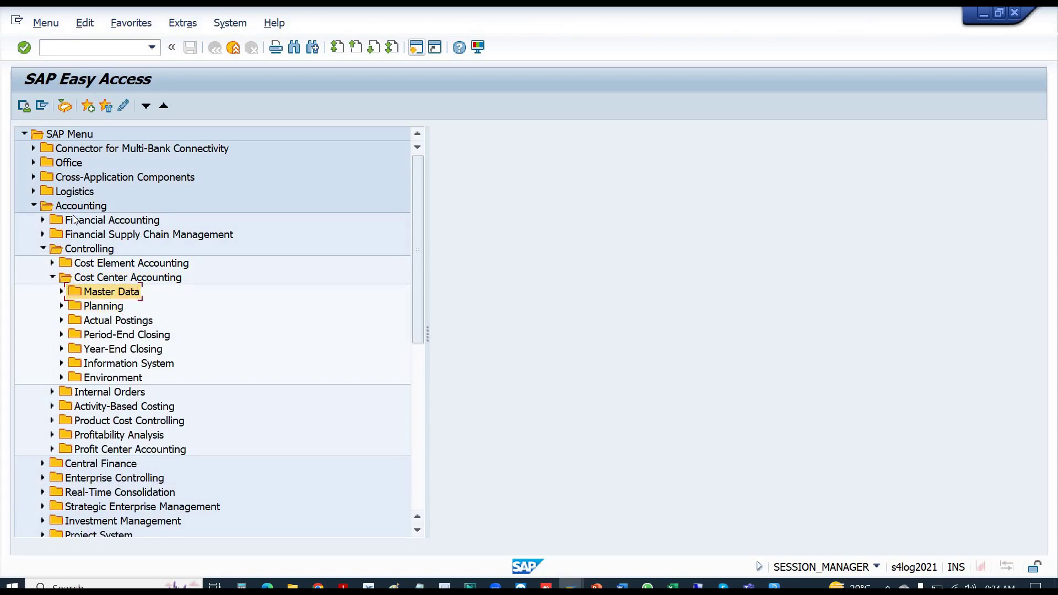
key(Down)
key(Right)
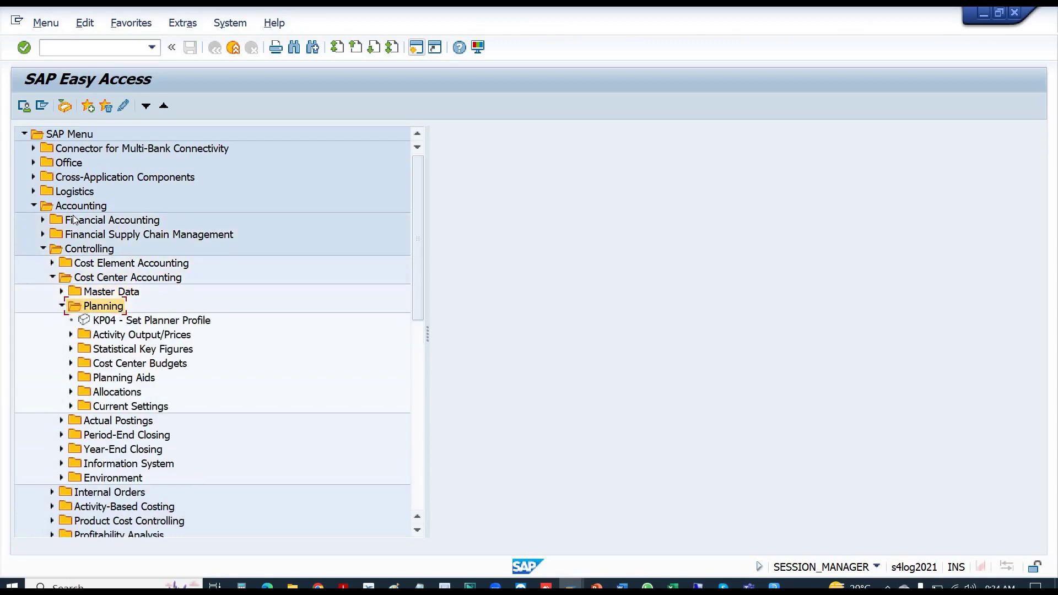
key(Down)
key(Down)
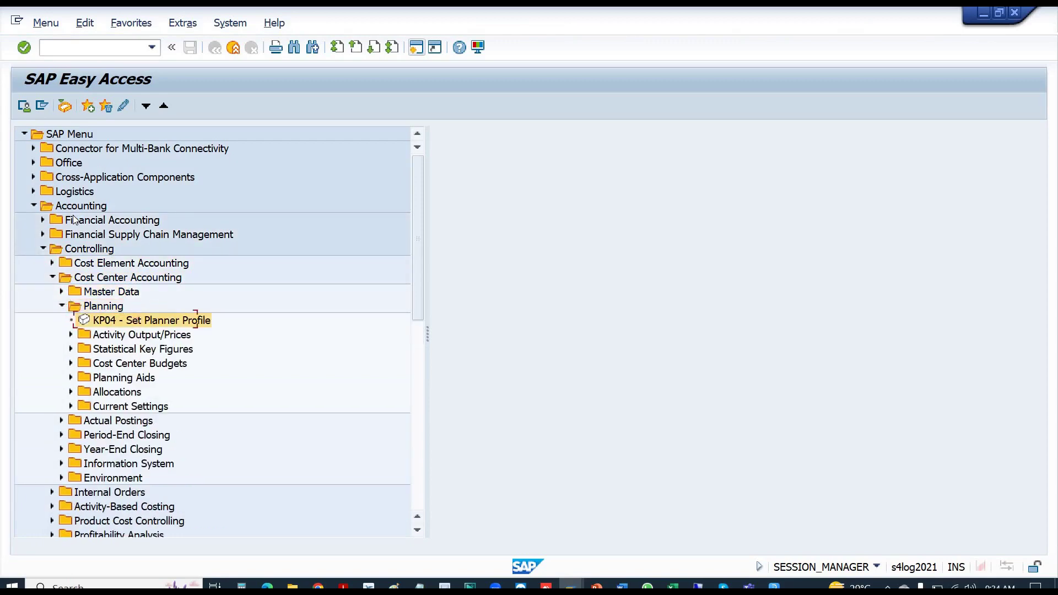
key(Right)
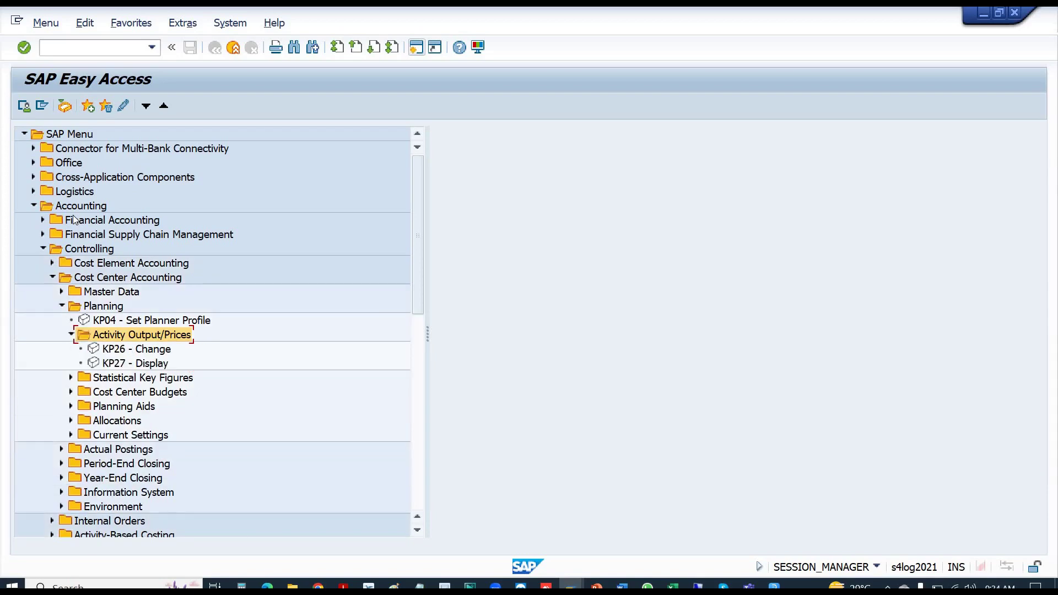
key(Down)
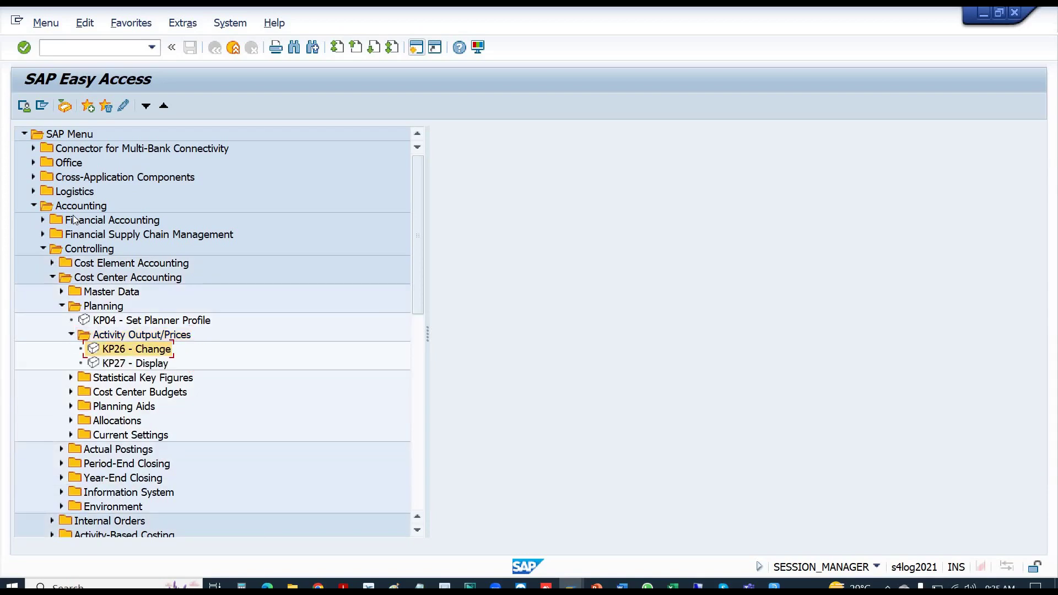